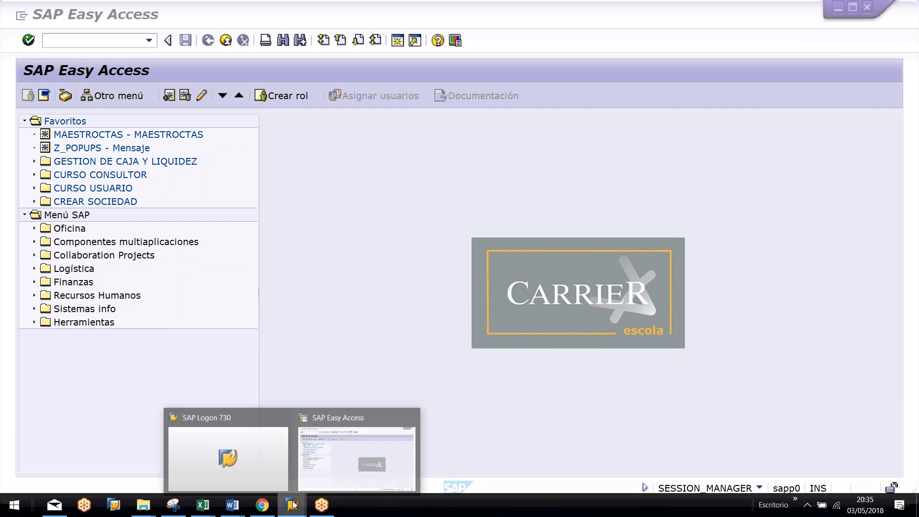
Step: Switch to the course page in Chrome and highlight the TEMA 13 : INFORMES-QUERIES heading
click(334, 433)
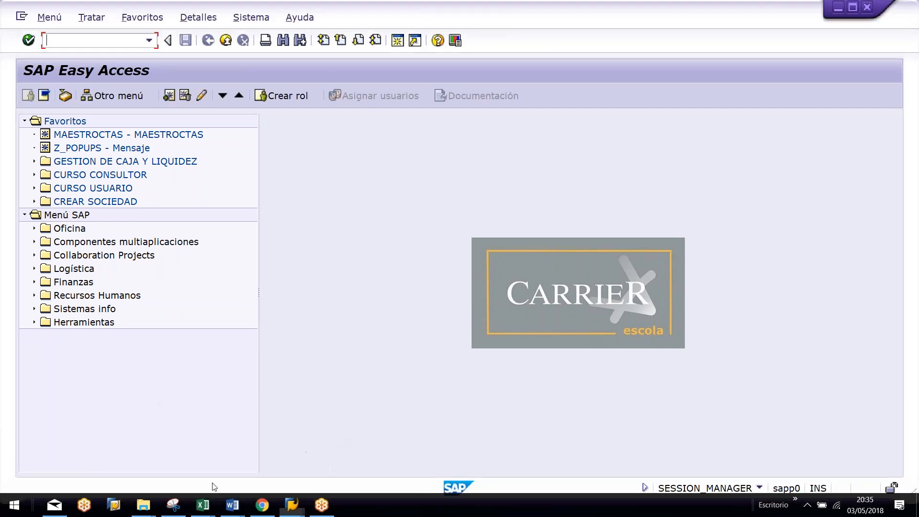
mouse_move(265, 508)
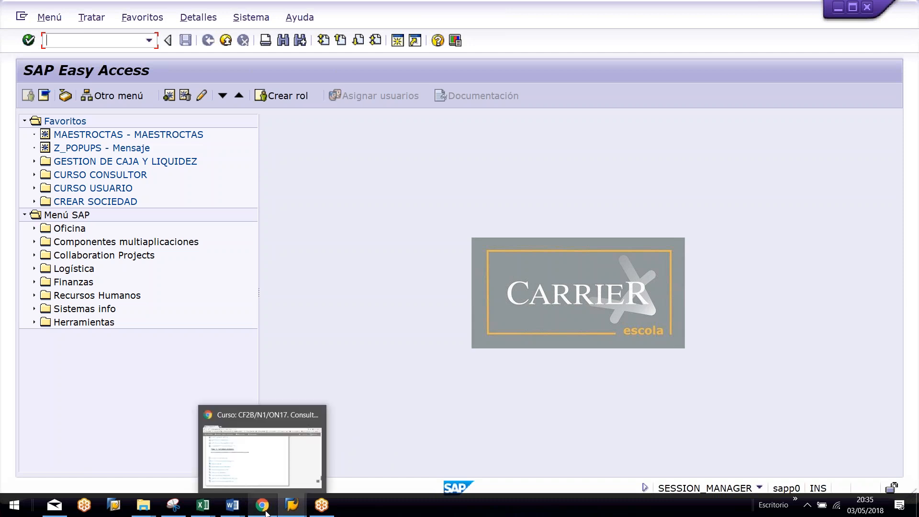
click(261, 468)
scroll(207, 350, up, 2)
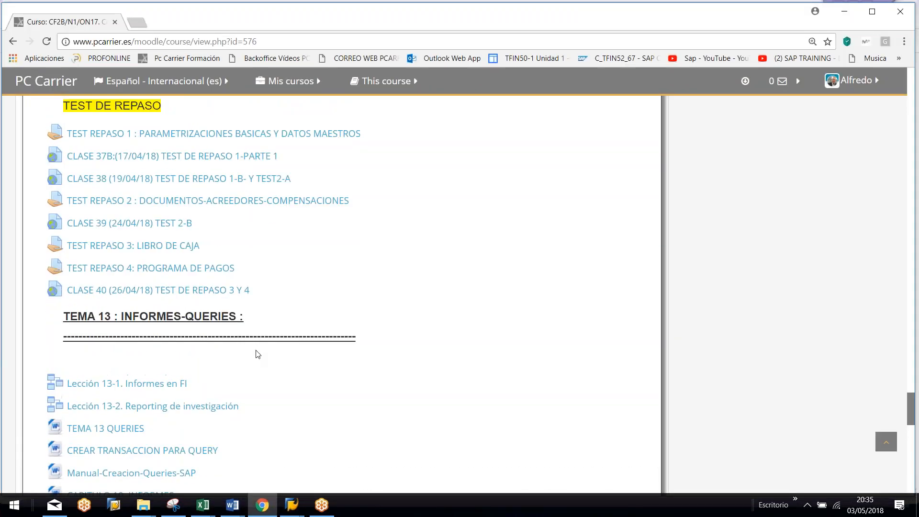
scroll(143, 288, down, 1)
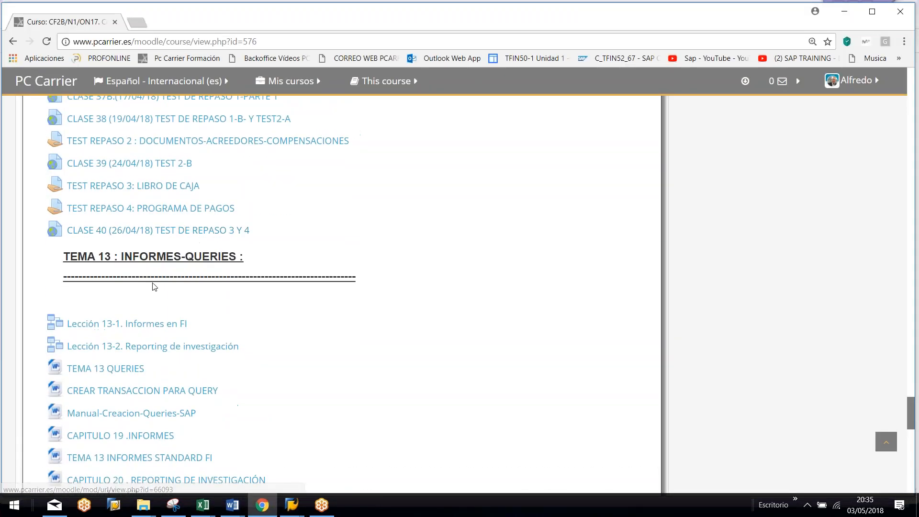
drag(251, 261, 62, 261)
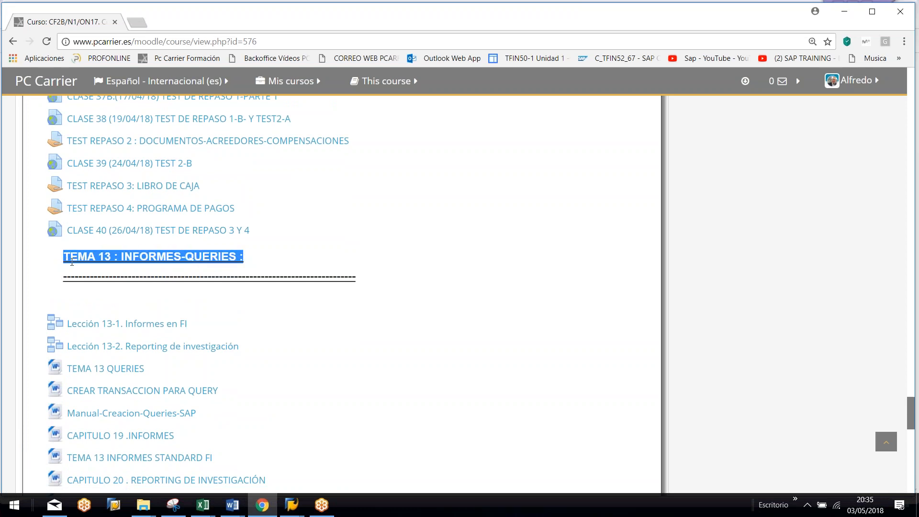
Step: Examine the documents listed under TEMA 13, highlighting CAPITULO 20 . REPORTING DE INVESTIGACIÓN, TEMA 13 QUERIES and CREAR TRANSACCION PARA QUERY
scroll(250, 308, down, 1)
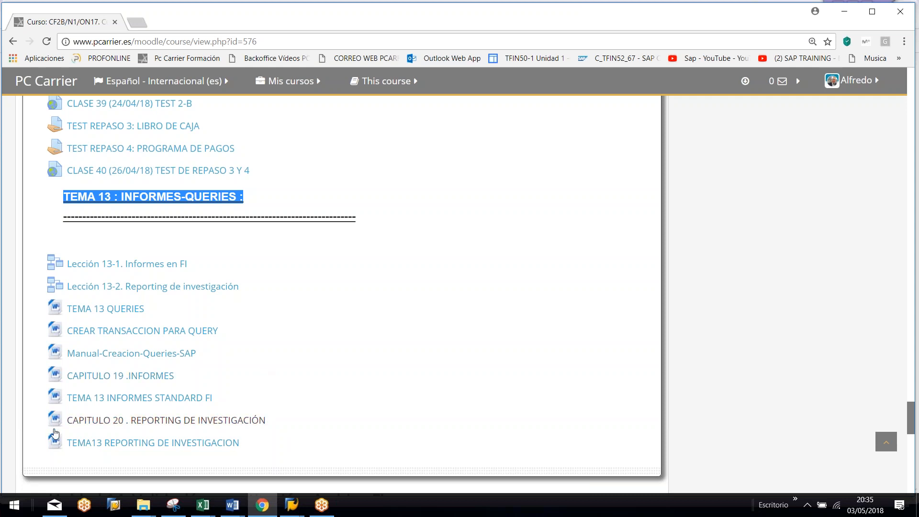
drag(276, 424, 65, 423)
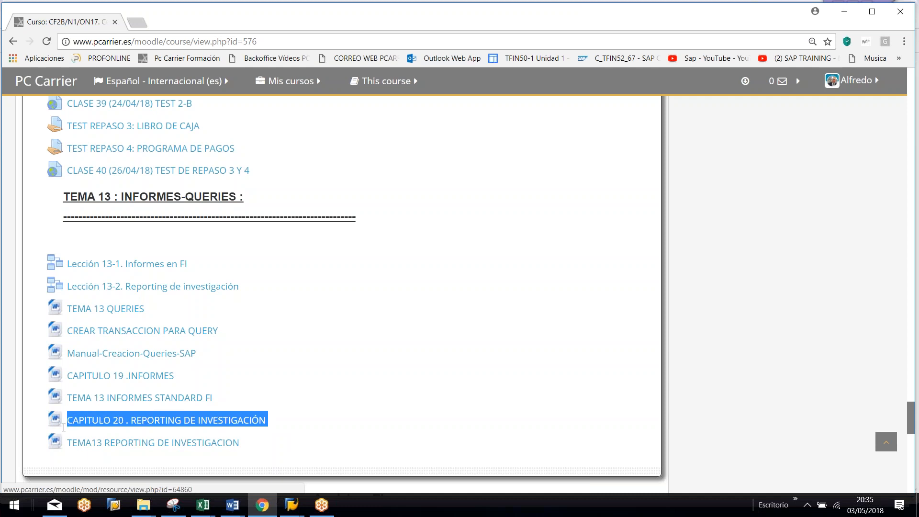
click(155, 314)
drag(154, 314, 68, 320)
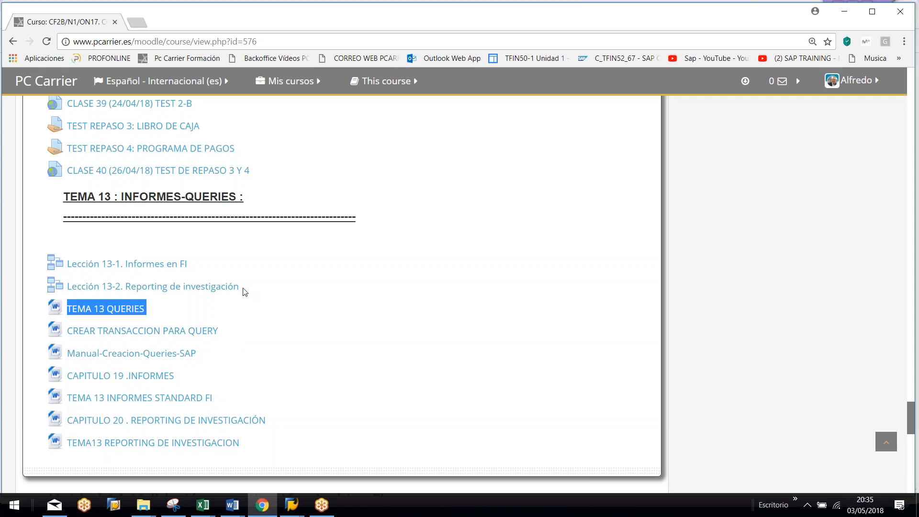
drag(221, 331, 67, 330)
scroll(249, 373, up, 2)
scroll(251, 374, up, 4)
scroll(253, 374, down, 3)
scroll(234, 333, down, 3)
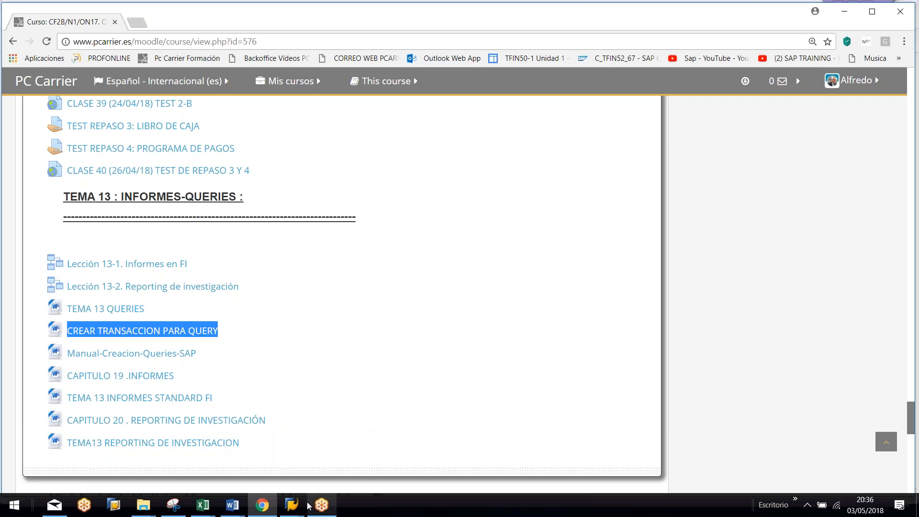
Step: Review the index of the Manual-Creacion-Queries-SAP document in Word and bring up the ESQUEMA QUERY workbook in Excel
mouse_move(306, 505)
click(319, 461)
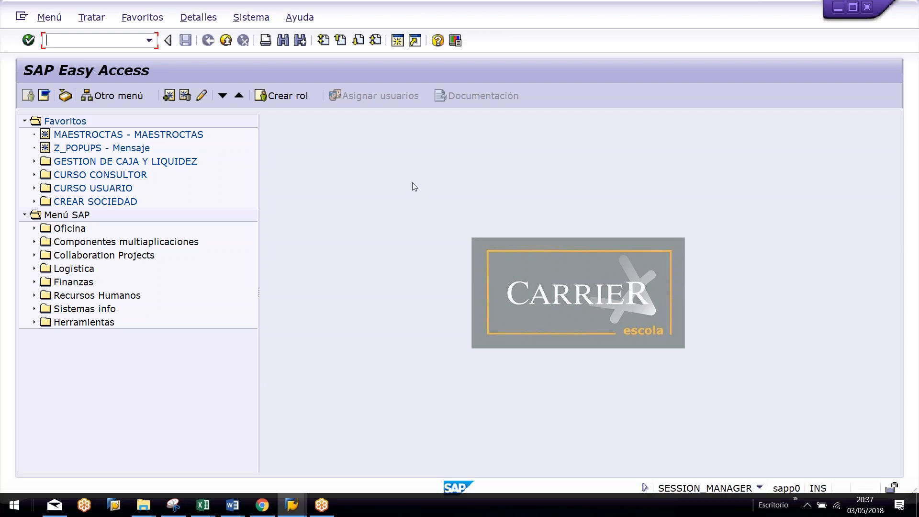
click(245, 510)
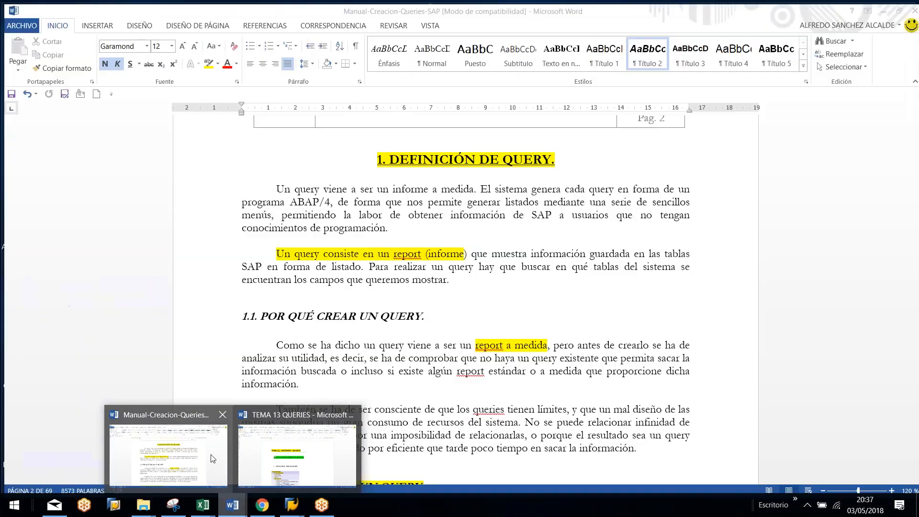
click(213, 458)
scroll(267, 399, up, 5)
scroll(239, 397, up, 10)
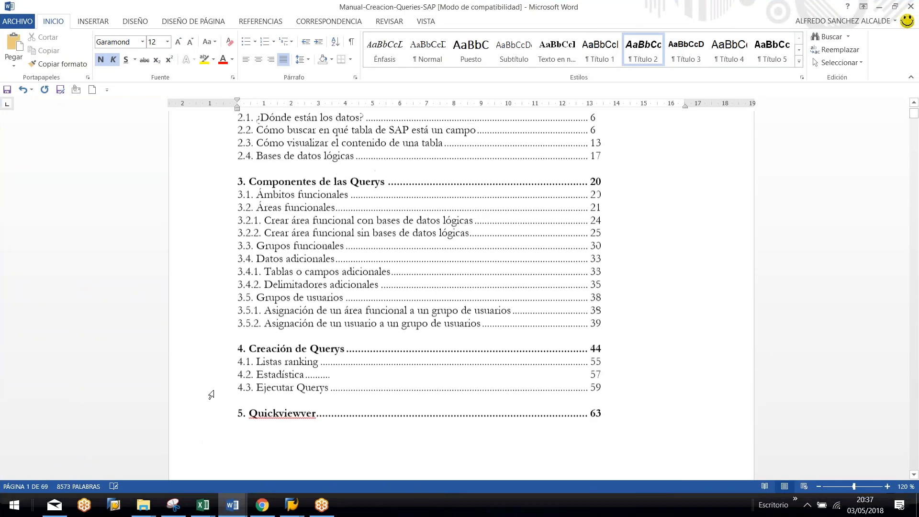
scroll(208, 396, up, 3)
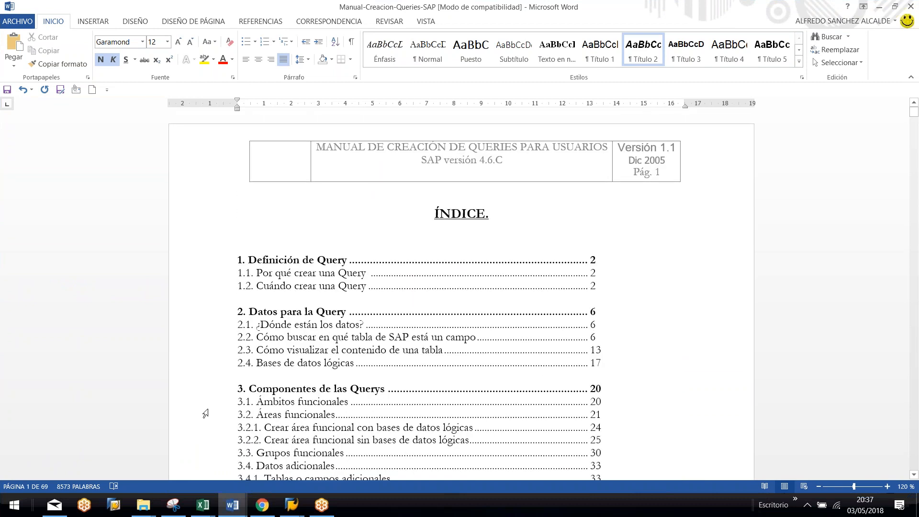
scroll(208, 396, down, 3)
click(203, 505)
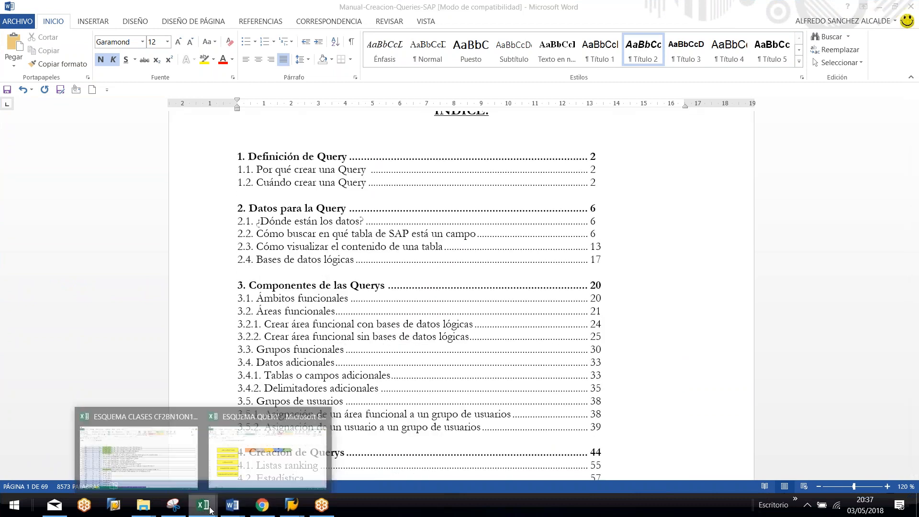
click(240, 483)
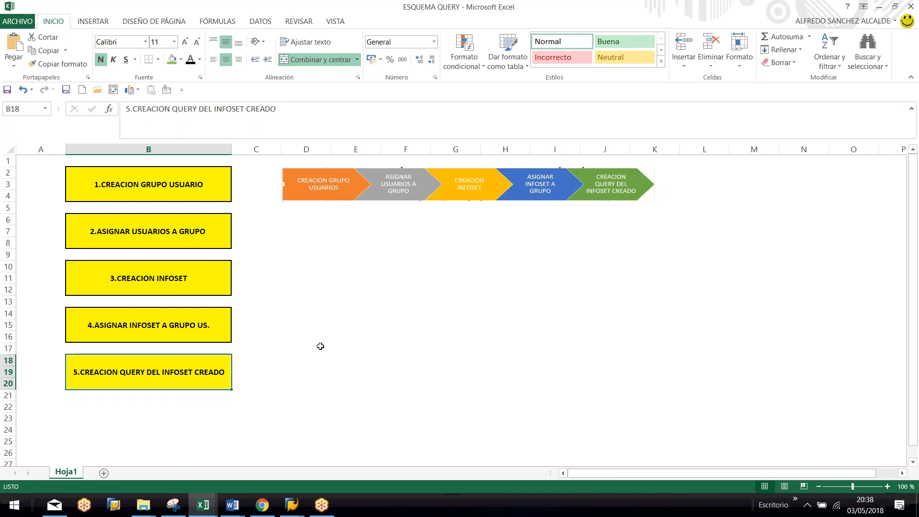
Step: Switch to SAP Easy Access, start transaction SE16 and open table LFA1 in the data browser
click(291, 504)
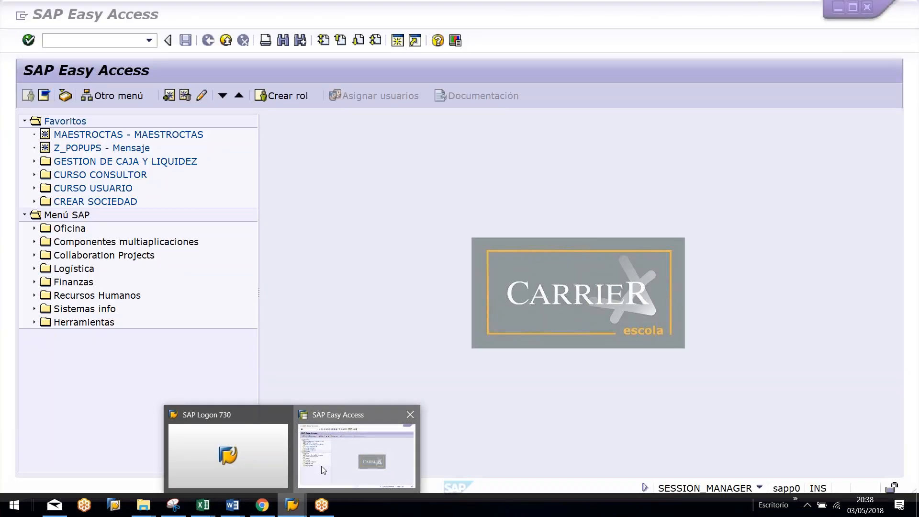
click(320, 466)
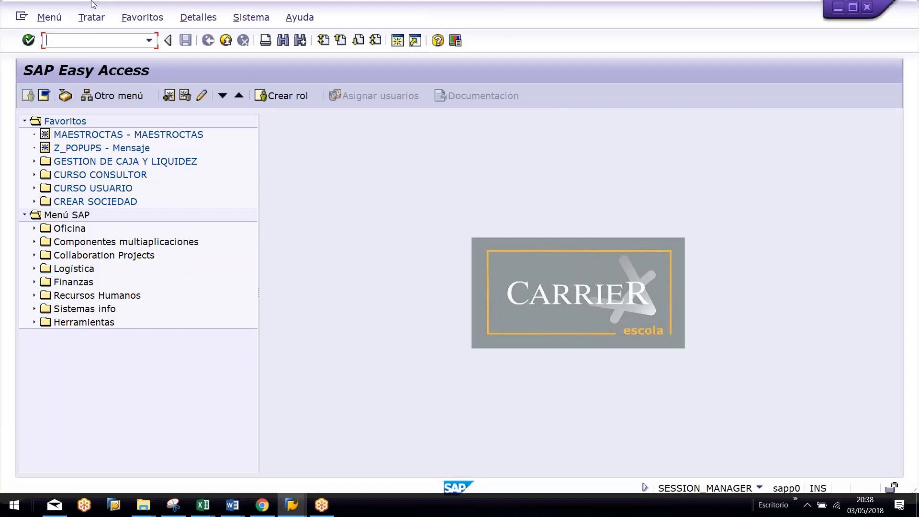
text(se16)
key(Return)
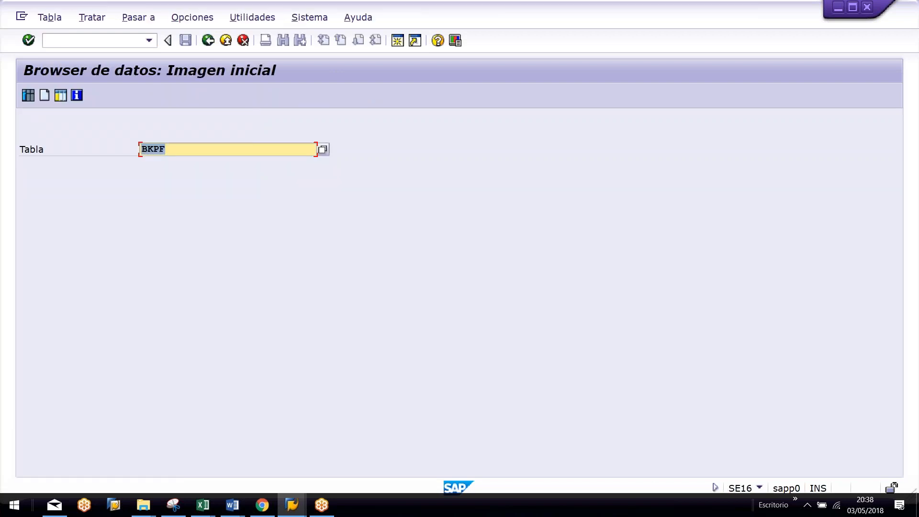
text(lfa1)
key(Return)
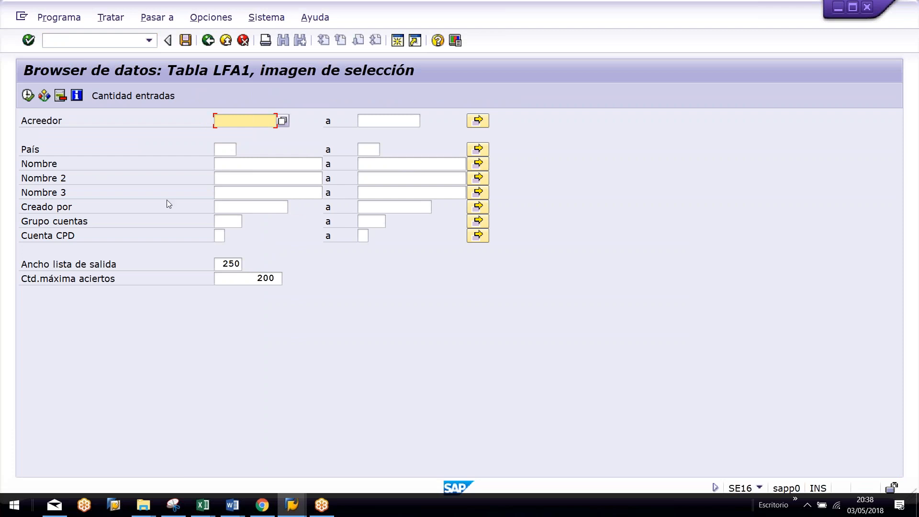
Step: Restrict the LFA1 selection to country ES, run it and look through the listed vendors
click(228, 150)
text(es)
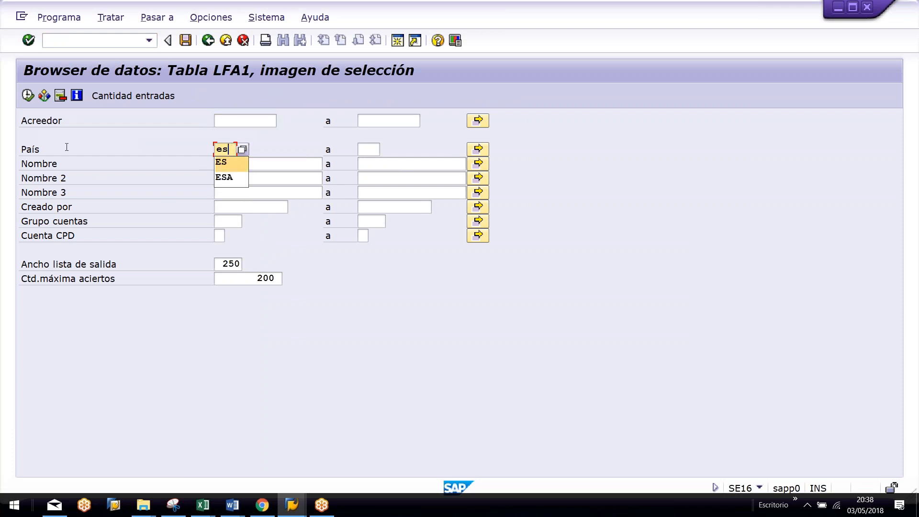
click(27, 97)
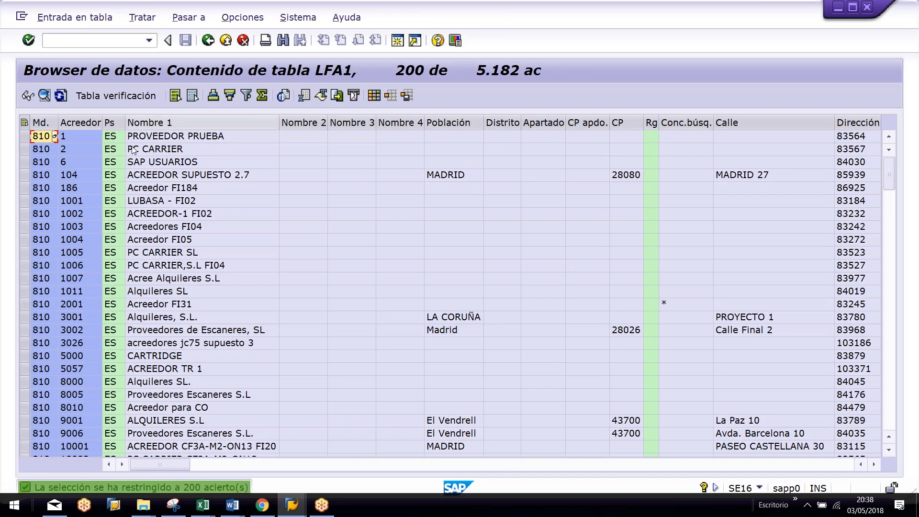
click(111, 149)
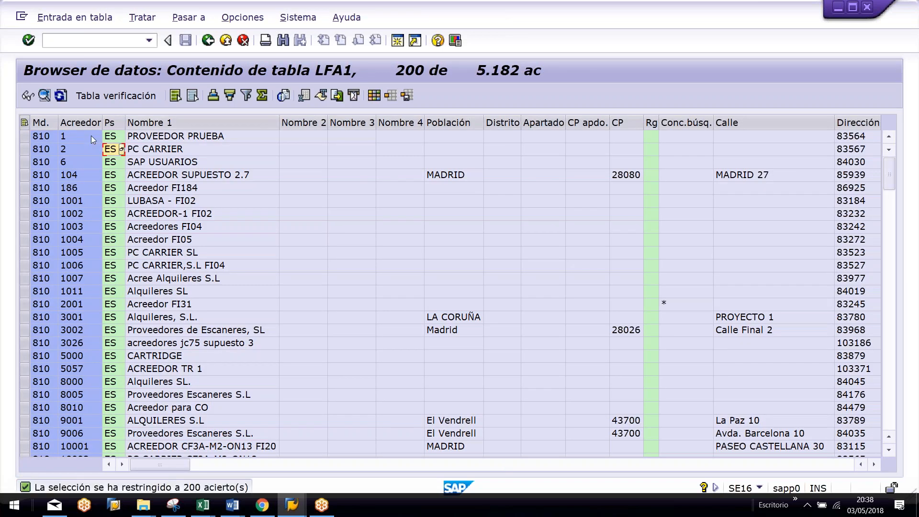
scroll(113, 197, down, 3)
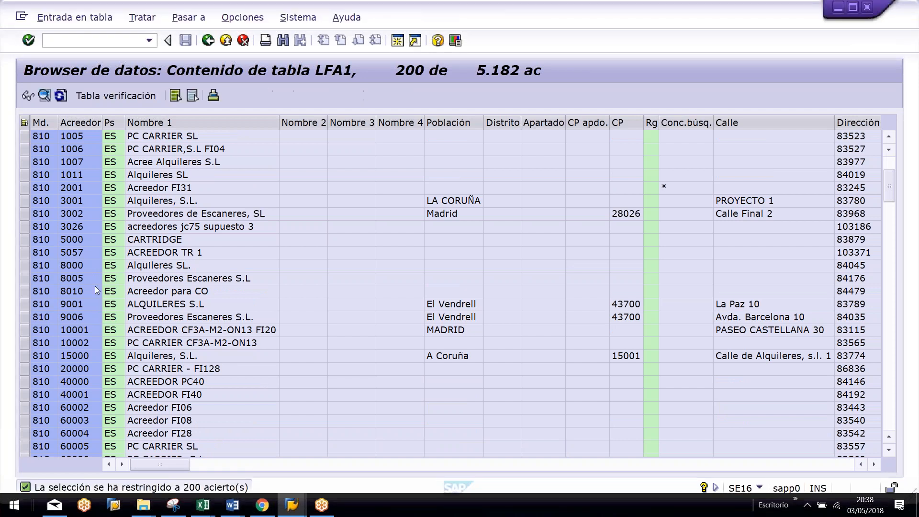
Step: Open a new SAP session and call up table LFB1 through transaction SE16
click(397, 44)
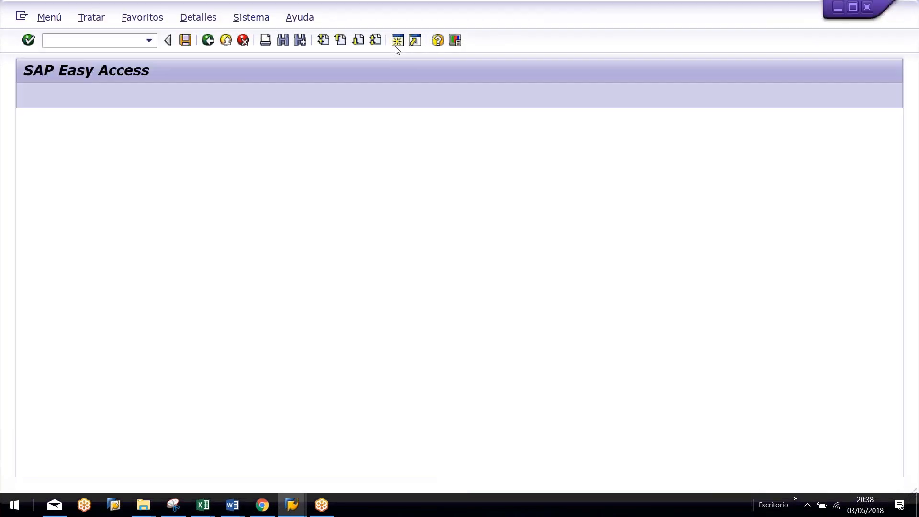
text(se16)
key(Return)
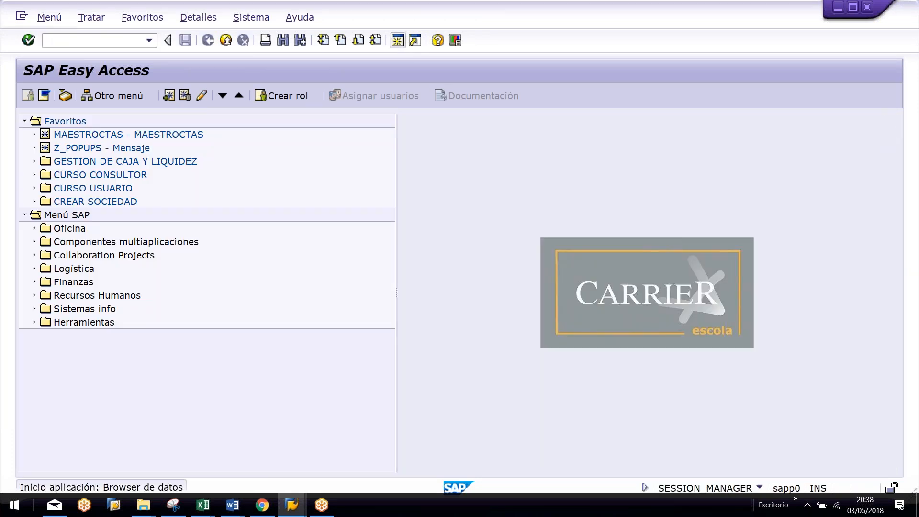
text(lfb1)
key(Return)
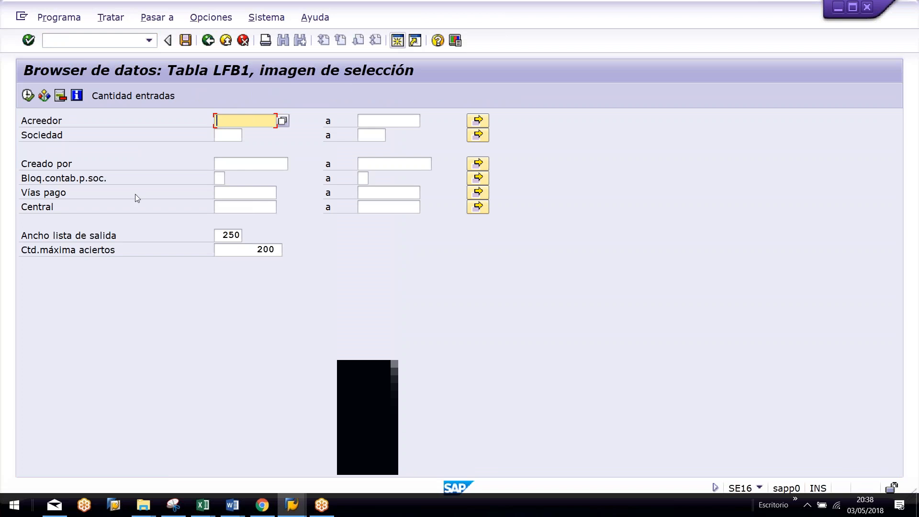
Step: Restrict the LFB1 selection to company code AK77 and run it
click(239, 134)
text(ak77)
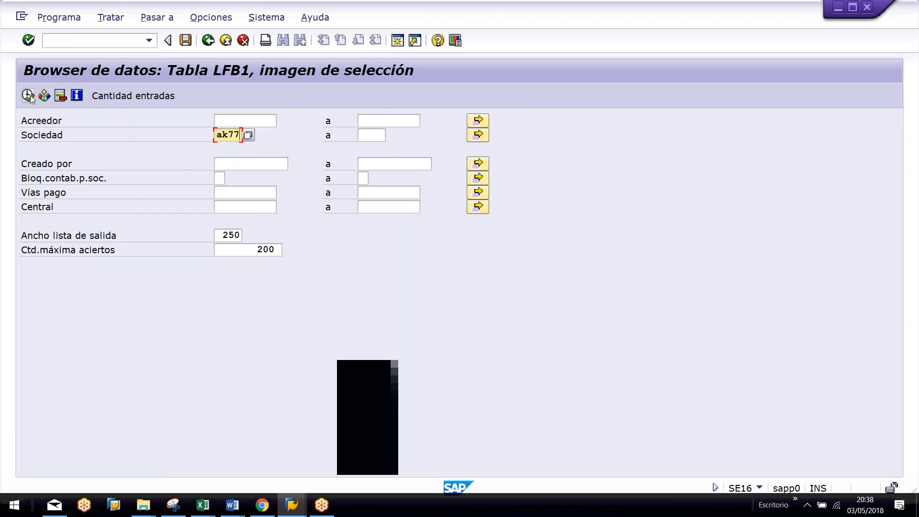
click(30, 96)
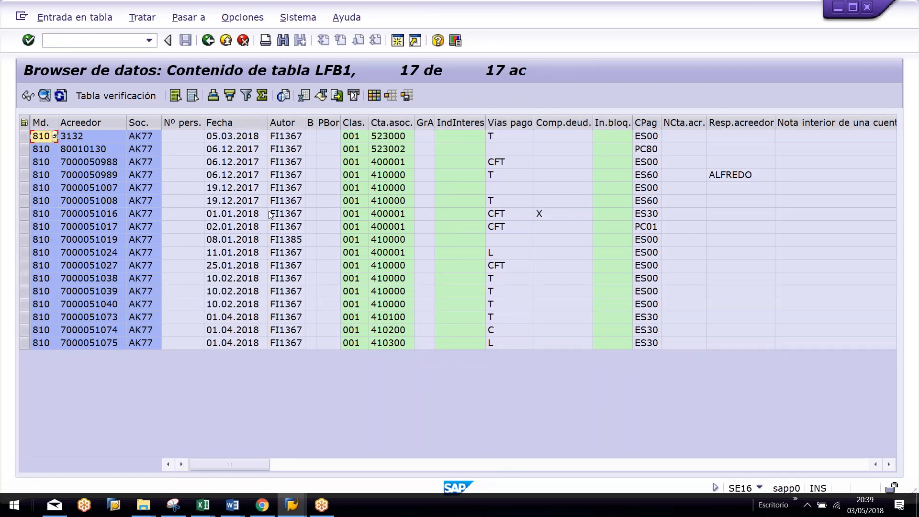
Step: Examine the company's vendor records in LFB1, including the vendor number, reconciliation account, payment methods and payment terms columns
drag(113, 162, 111, 261)
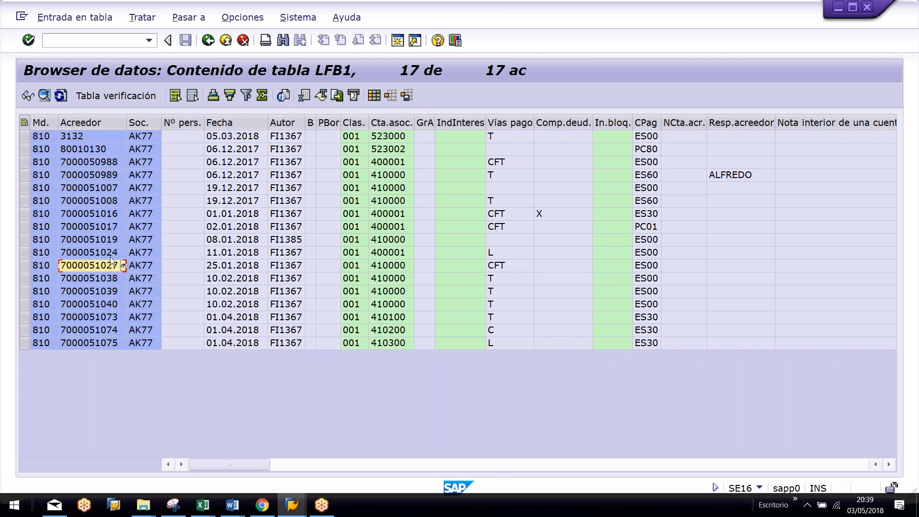
click(102, 163)
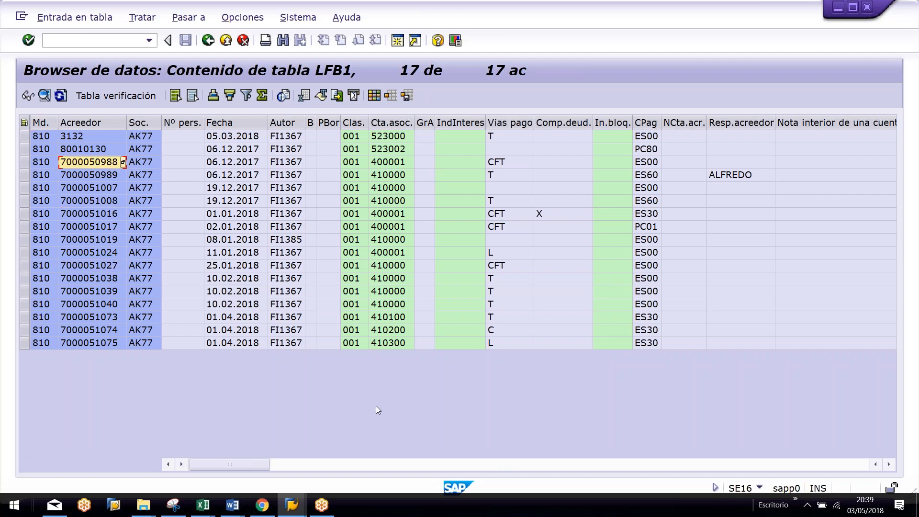
click(400, 123)
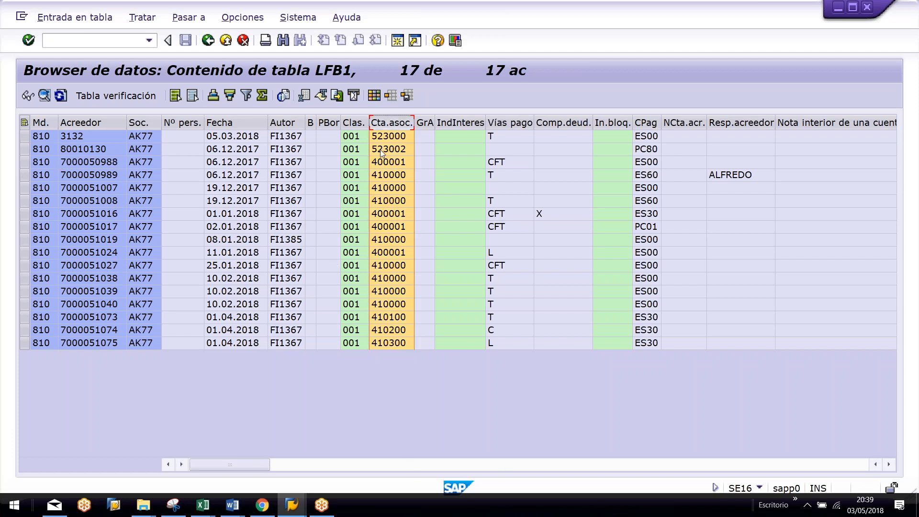
click(225, 177)
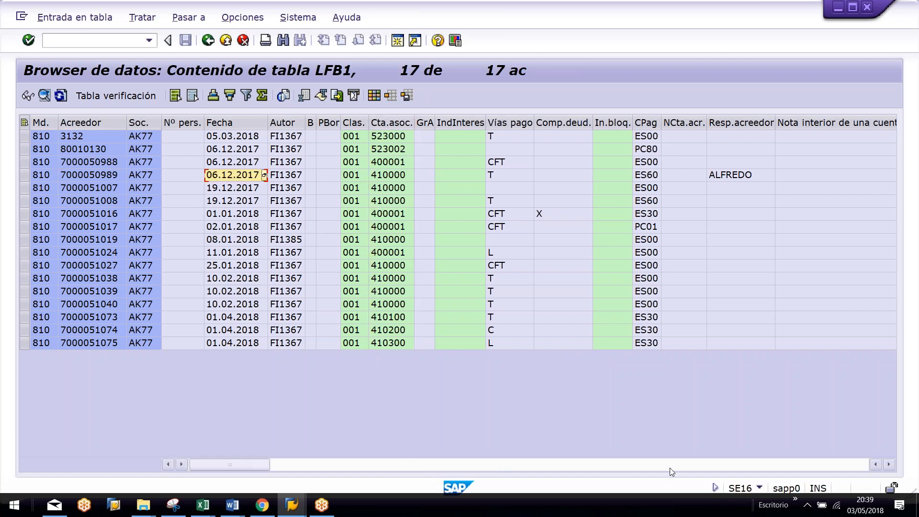
click(520, 123)
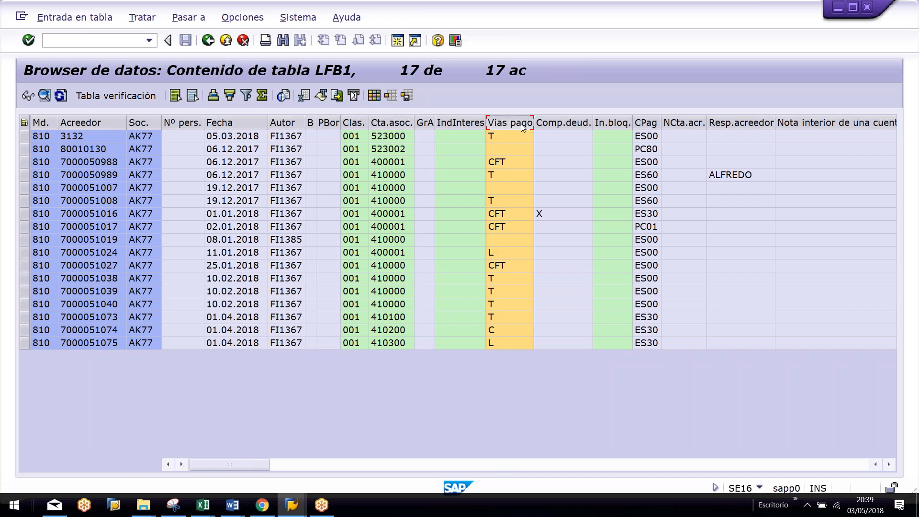
click(646, 123)
scroll(690, 177, right, 10)
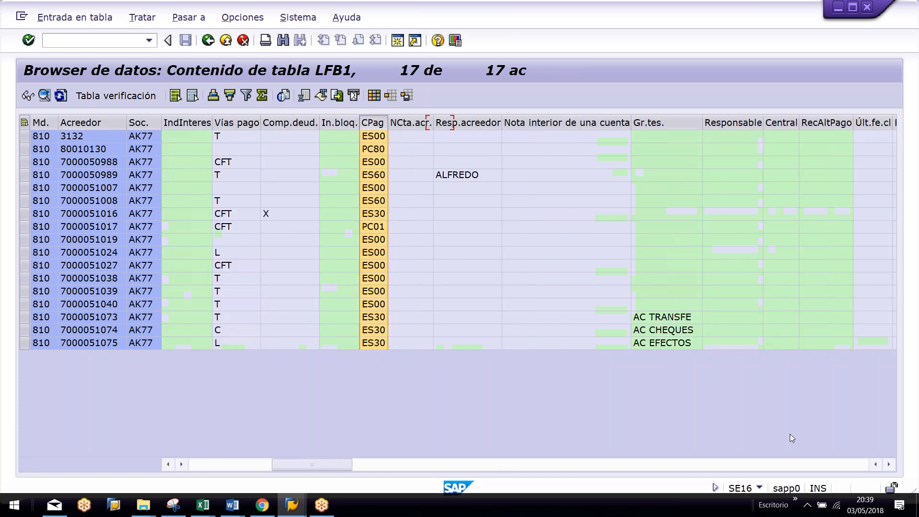
scroll(427, 346, right, 3)
scroll(414, 343, left, 15)
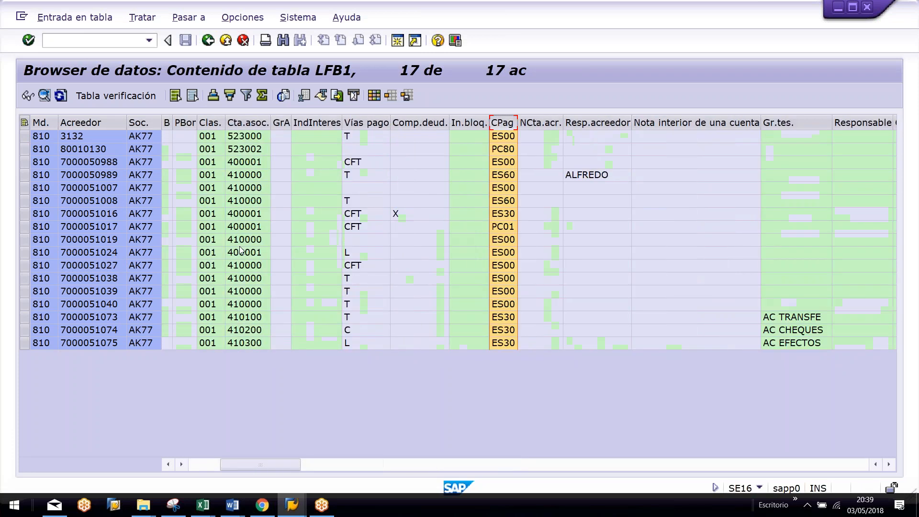
Step: Compare the vendor number column in the LFB1 results with the vendor number and name columns in the LFA1 results
click(81, 136)
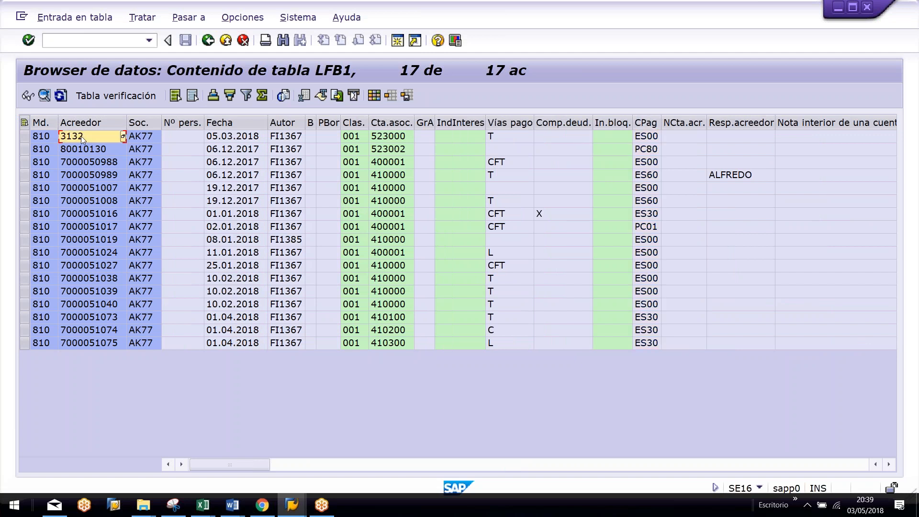
double_click(82, 136)
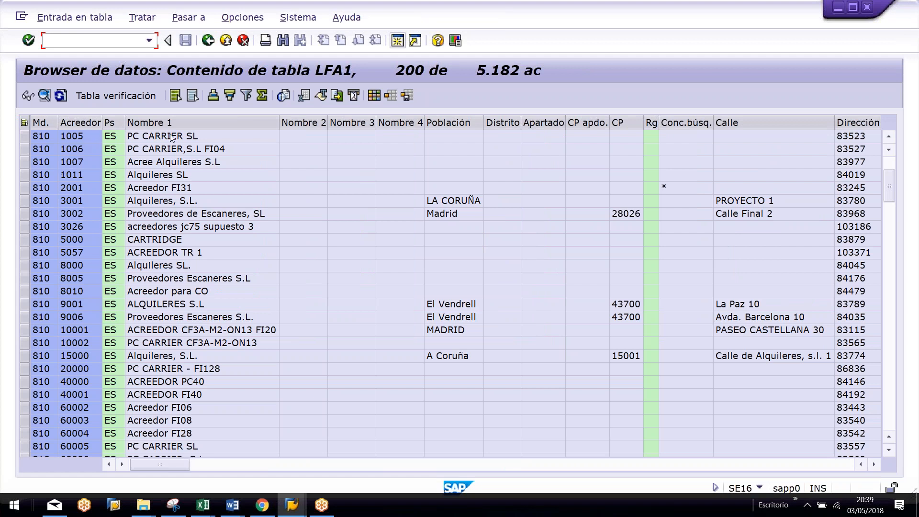
drag(169, 122, 44, 122)
key(F3)
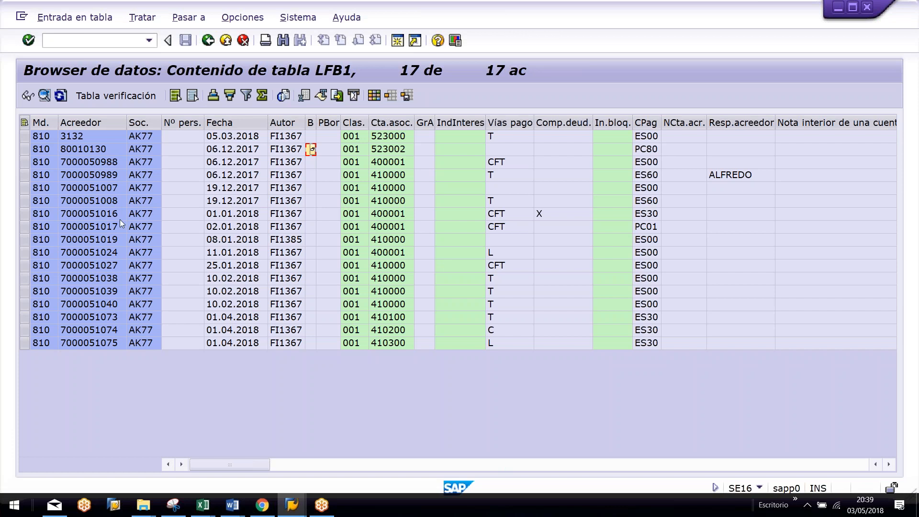
click(110, 122)
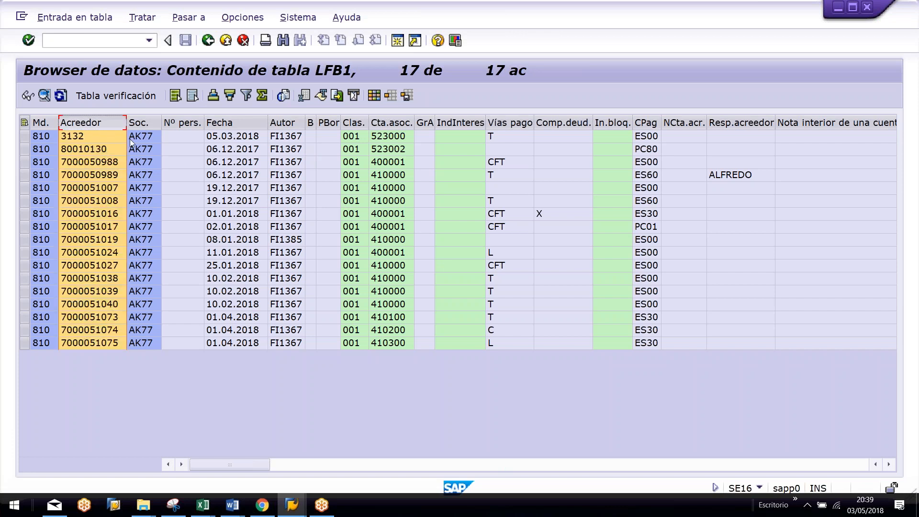
click(116, 96)
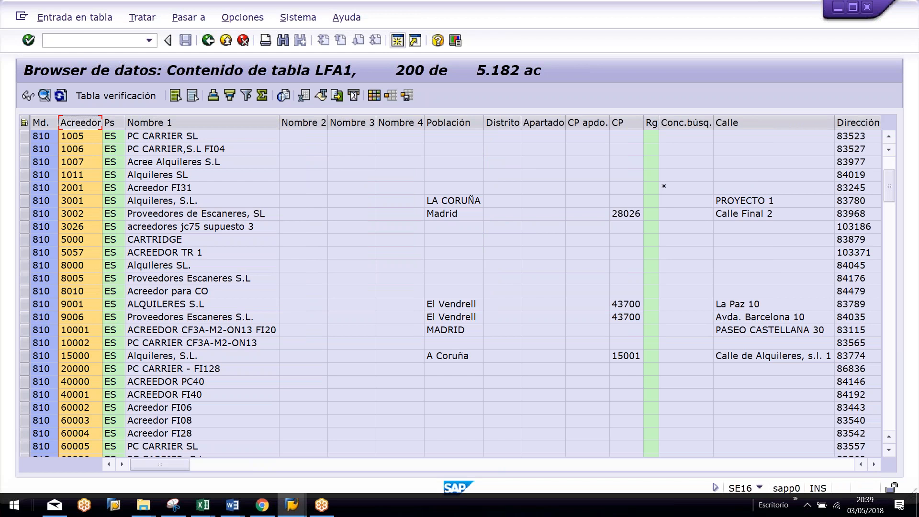
key(F3)
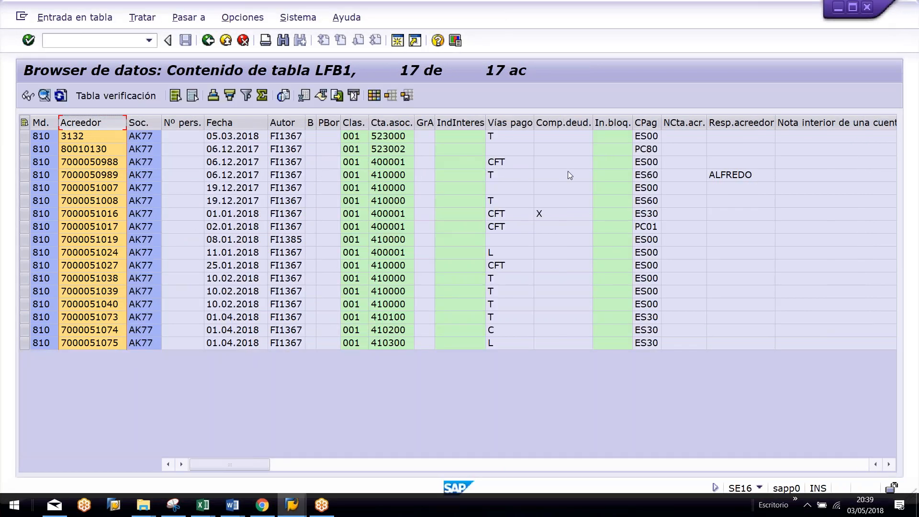
key(alt+Tab)
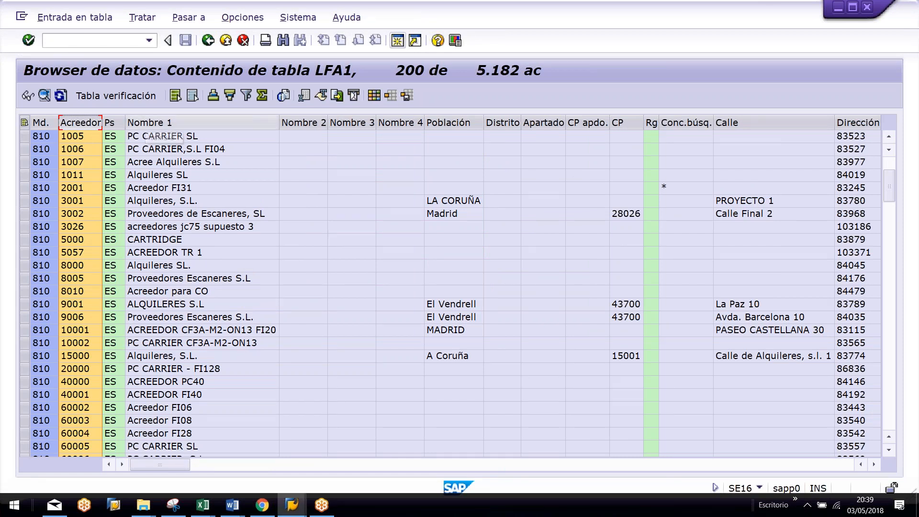
key(alt+Tab)
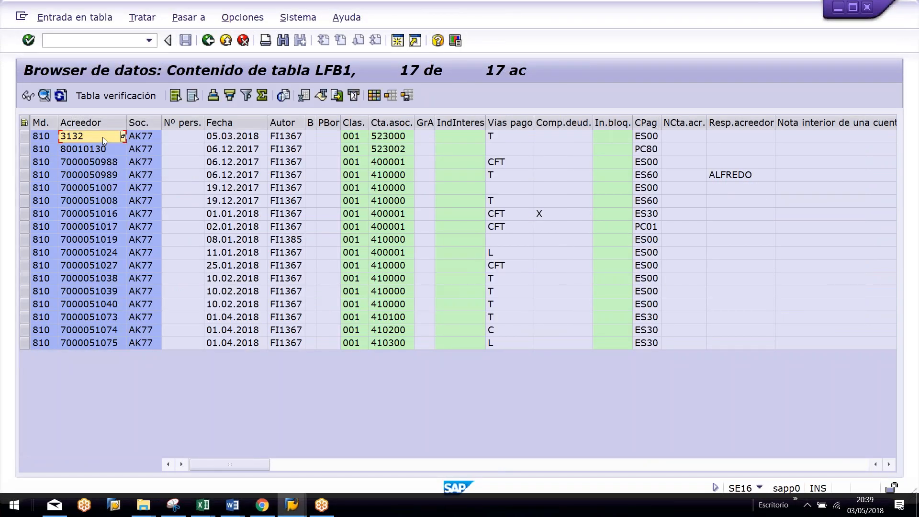
Step: Copy all vendor numbers from the LFB1 results and switch to the LFA1 session
drag(102, 136, 92, 342)
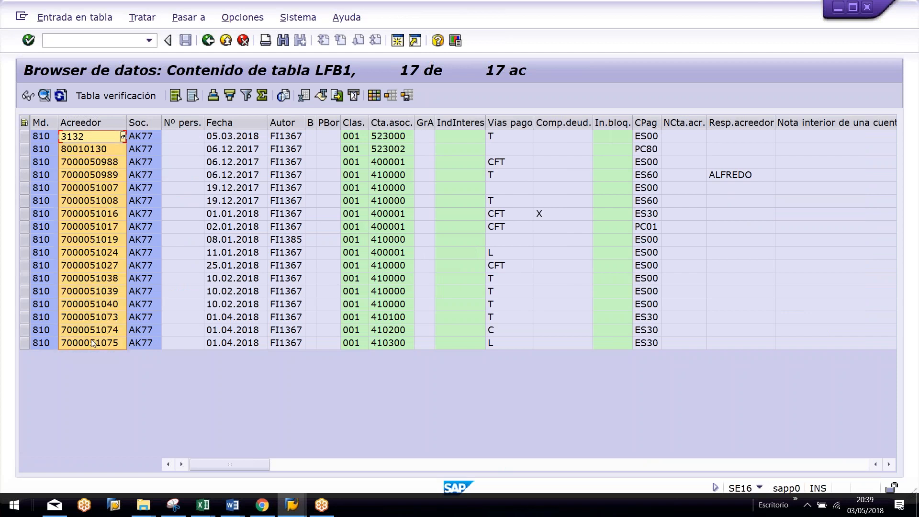
key(ctrl+c)
key(alt+Tab)
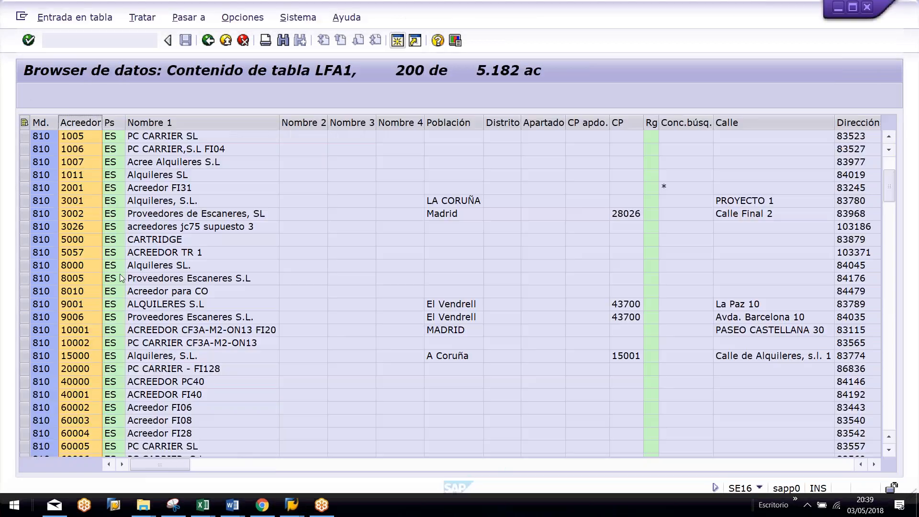
click(248, 94)
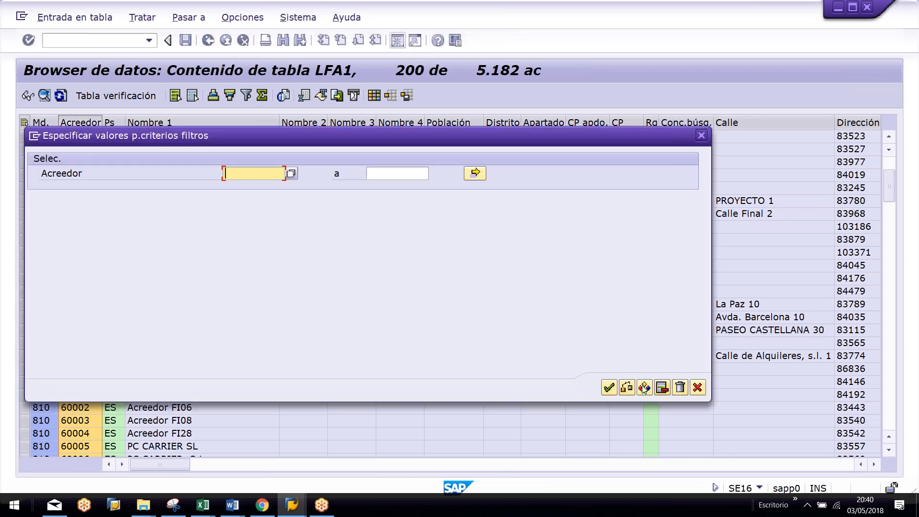
click(475, 175)
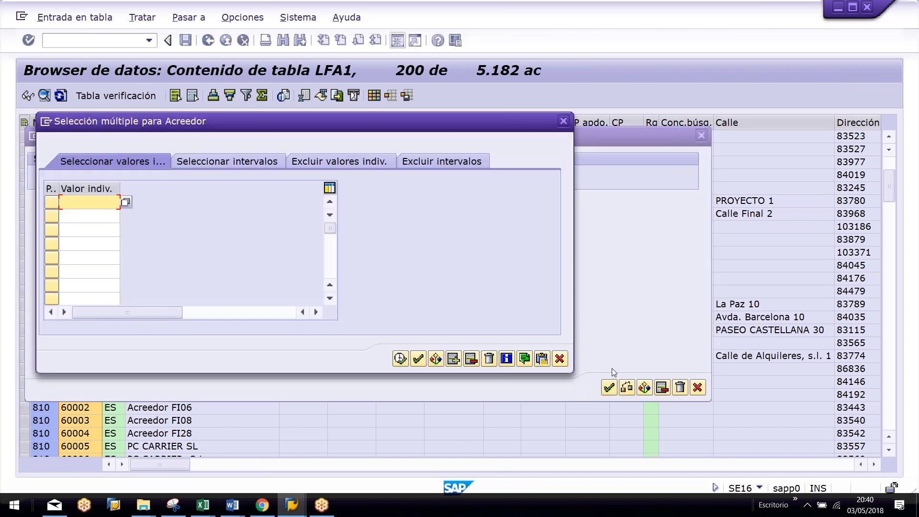
key(Escape)
key(Escape)
Step: Return to the LFA1 selection, paste the copied vendor numbers as multiple single values for Acreedor and run it
key(Escape)
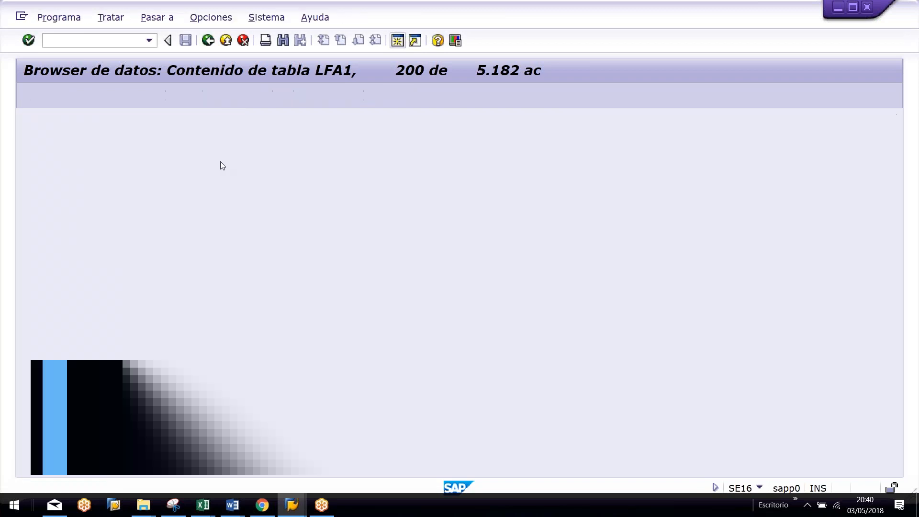
click(477, 120)
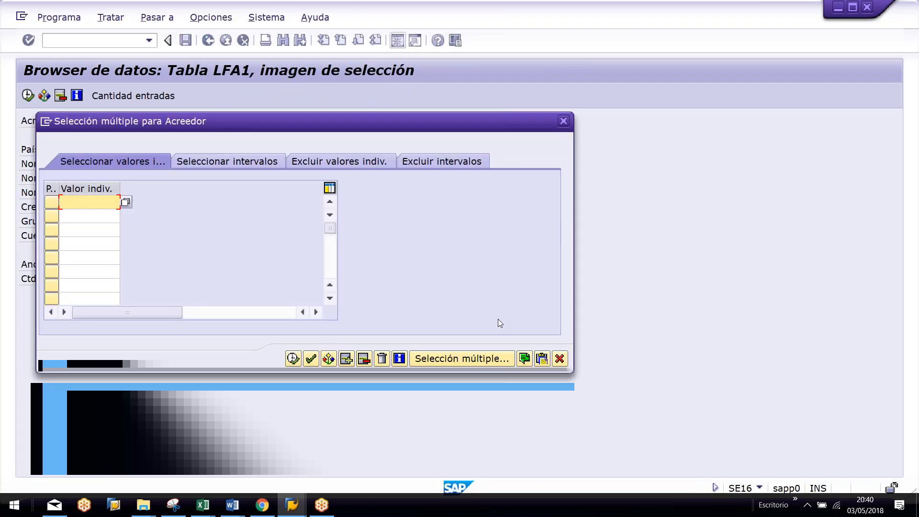
click(541, 359)
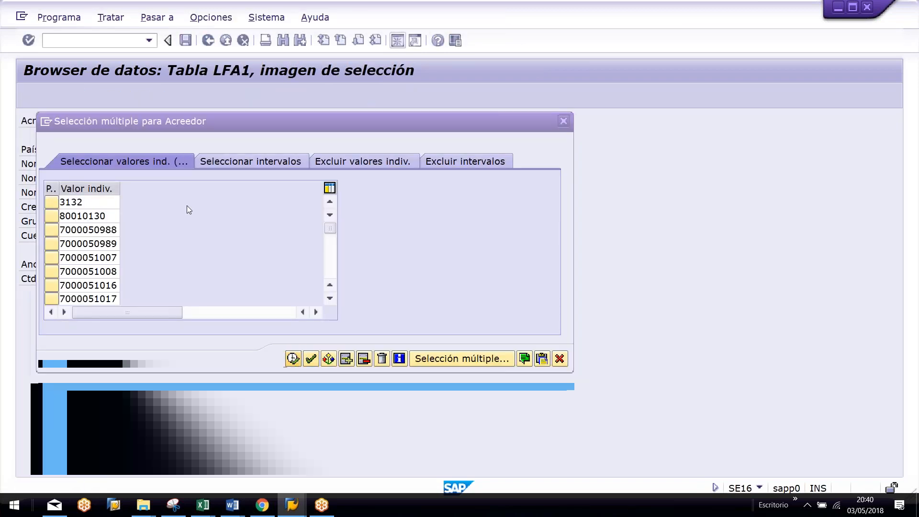
key(F8)
click(28, 95)
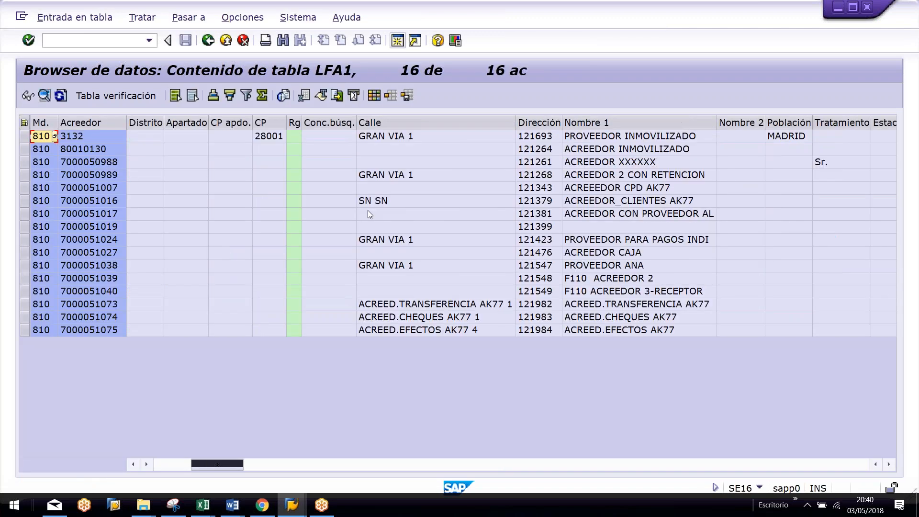
Step: Highlight the vendor number column in the LFA1 results and the vendor to author columns in LFB1 to compare them
click(81, 122)
ctrl+click(191, 122)
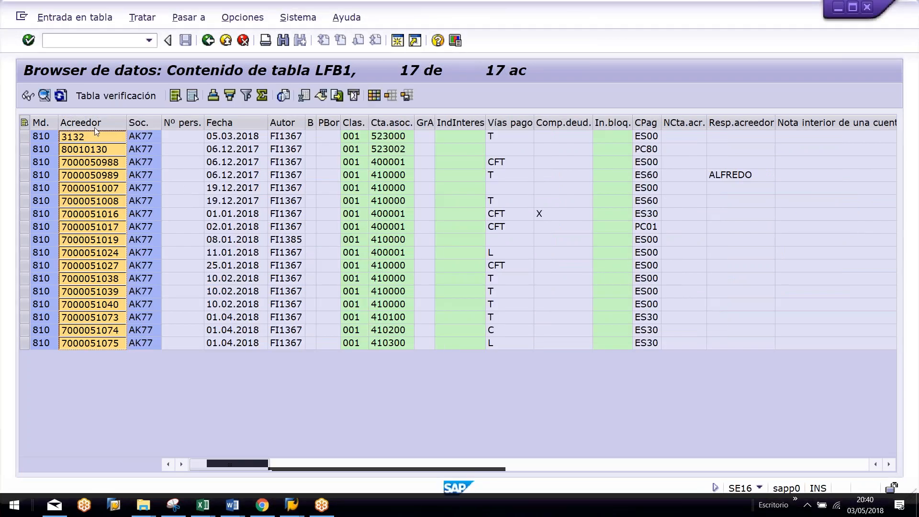
drag(96, 123, 289, 127)
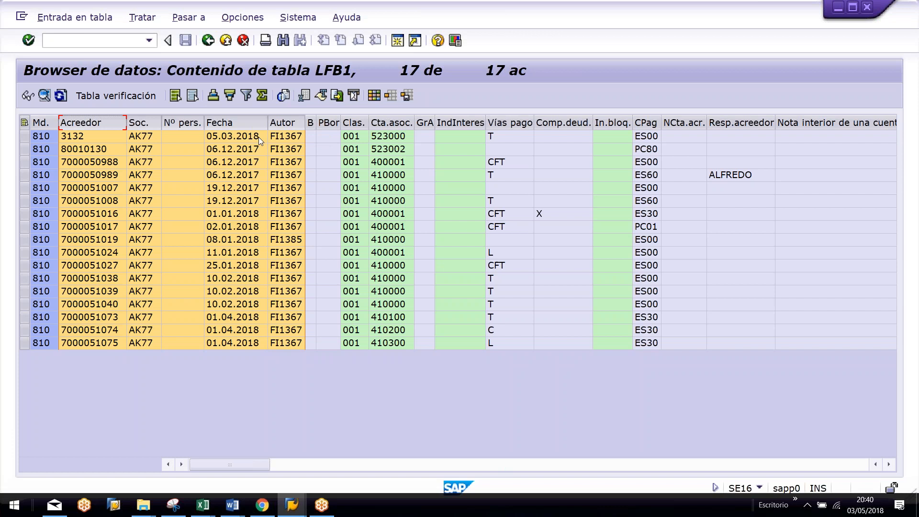
Step: Replace LFB1 with table SKA1 in the data browser and run it for chart of accounts AK77
click(207, 41)
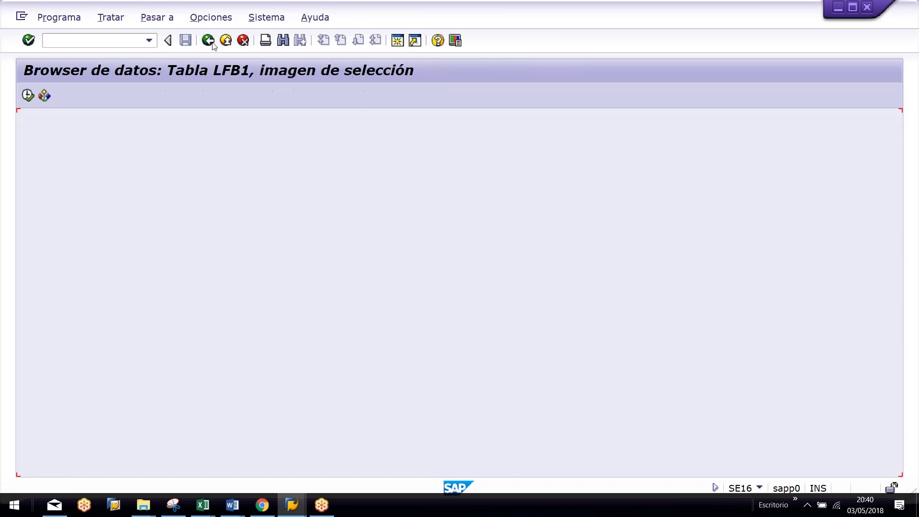
click(212, 42)
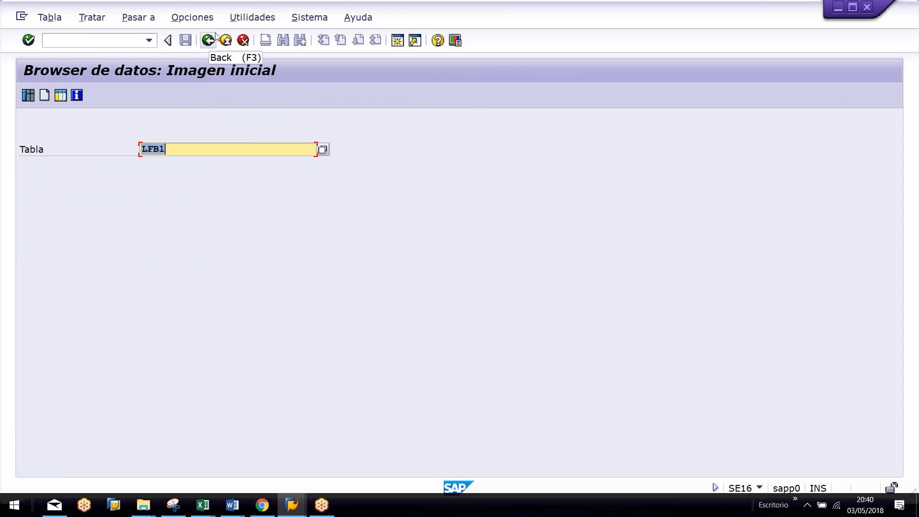
text(sKA)
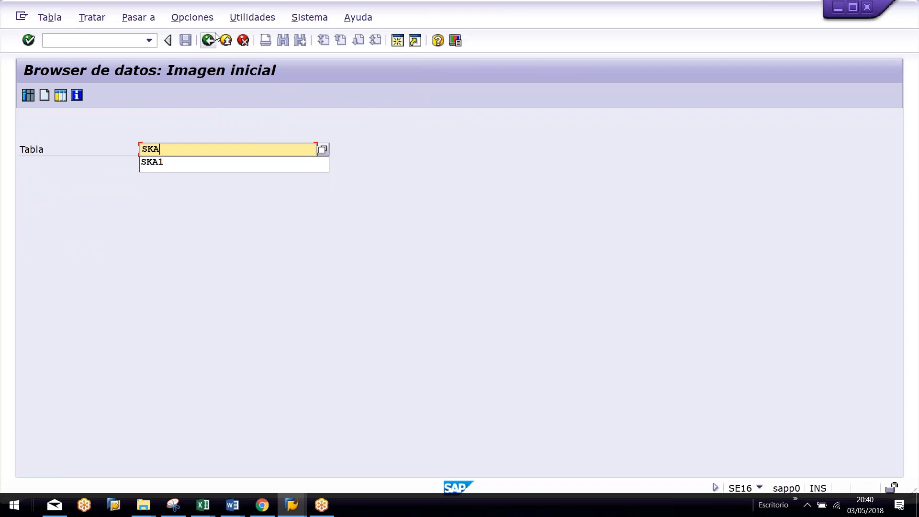
text(1)
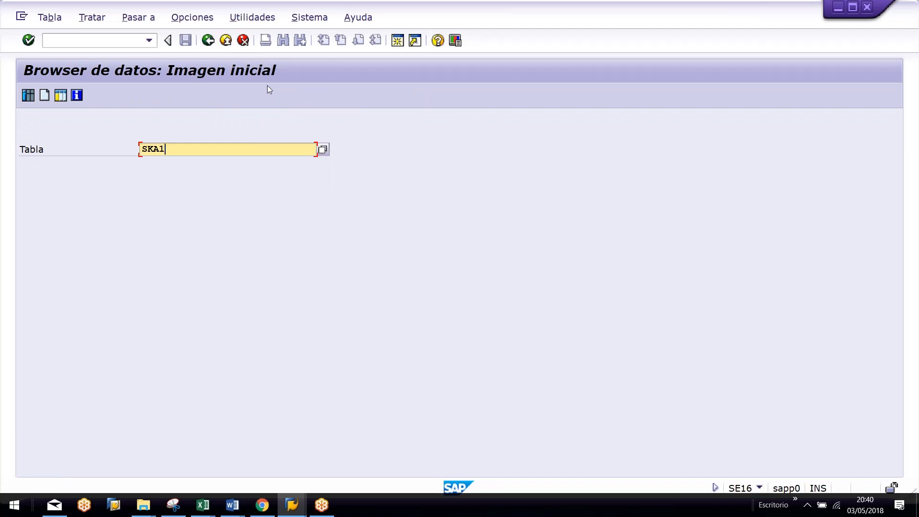
click(28, 95)
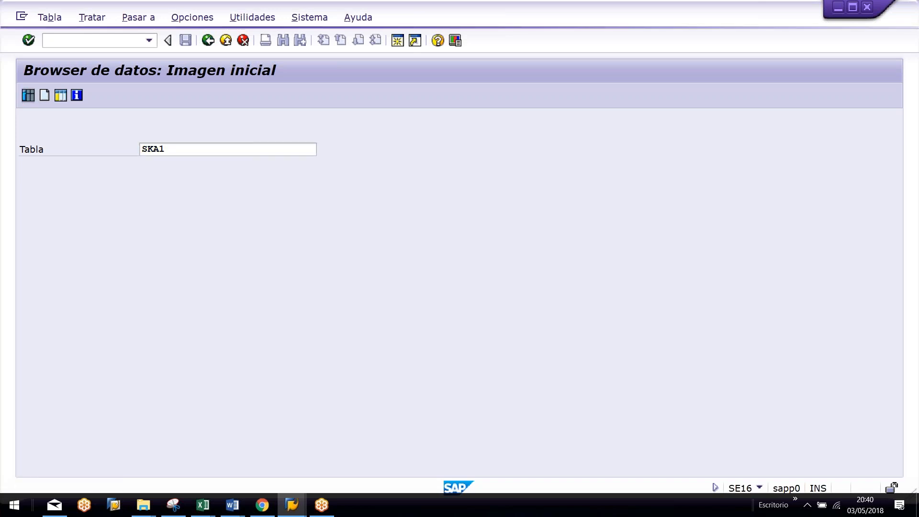
text(AK77)
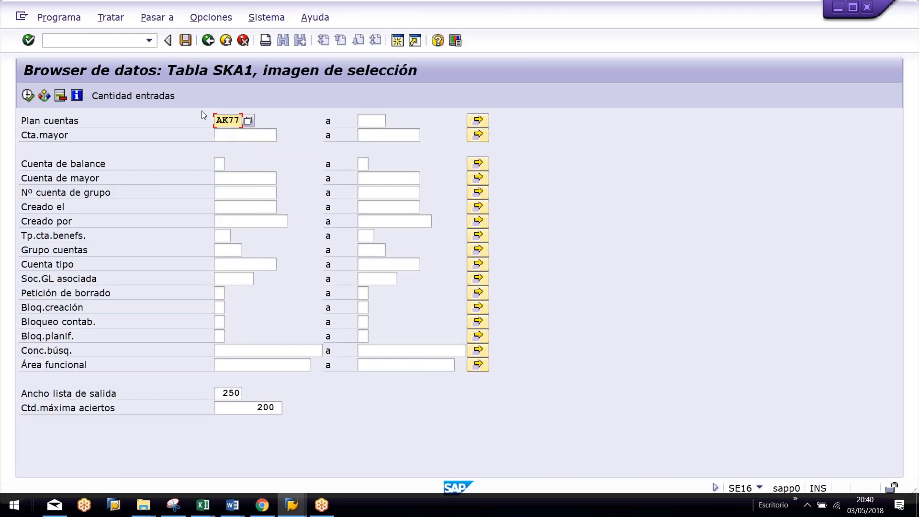
click(28, 95)
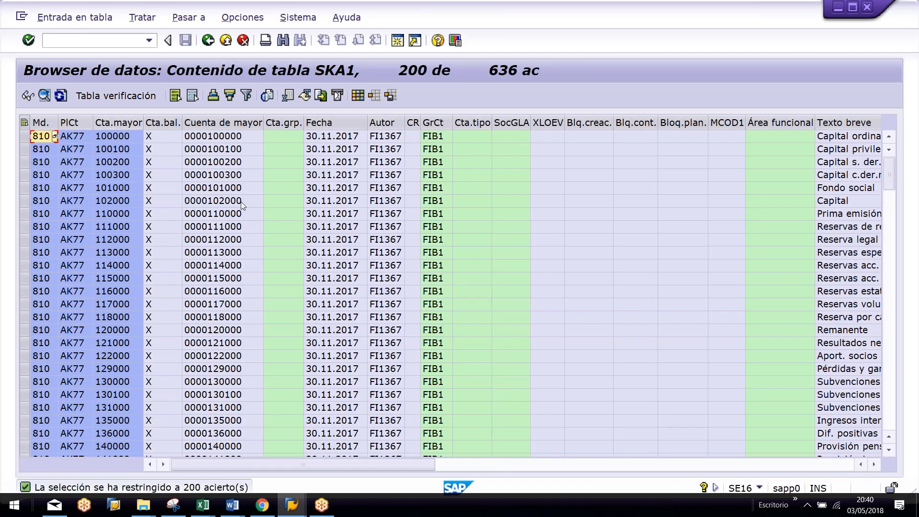
Step: Examine the G/L accounts in SKA1, including the account group, short text, explanatory text and search term columns
scroll(196, 221, down, 20)
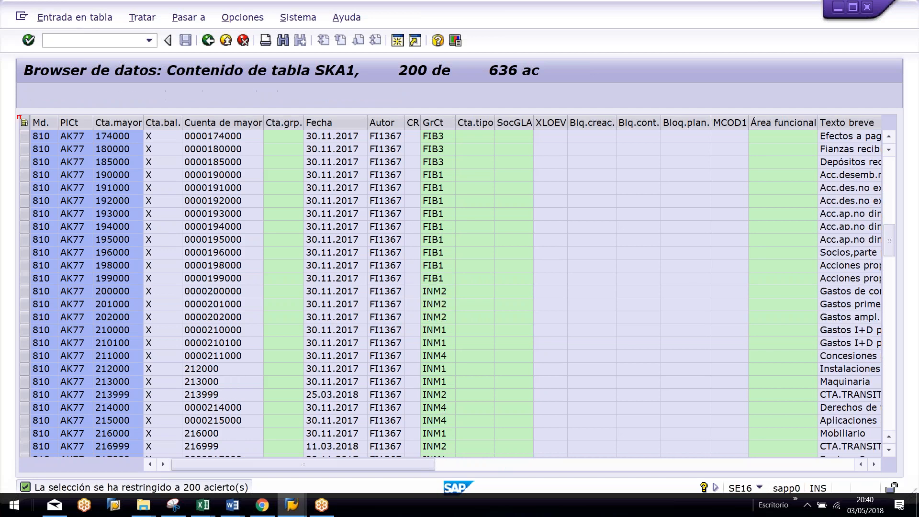
scroll(154, 239, down, 20)
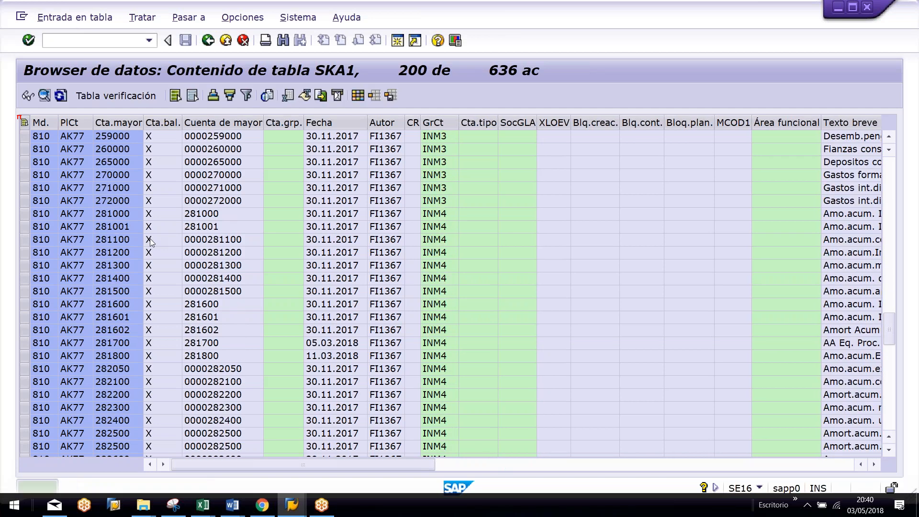
scroll(150, 241, down, 13)
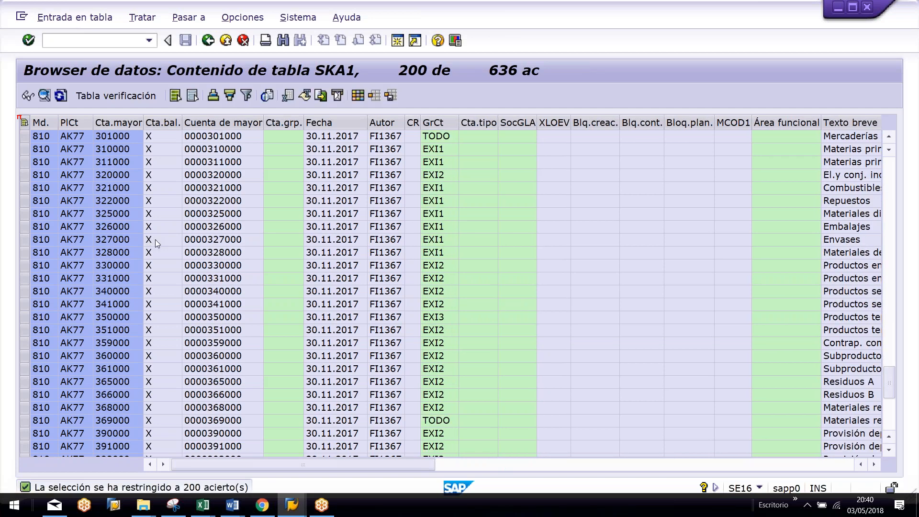
scroll(311, 273, down, 10)
click(433, 124)
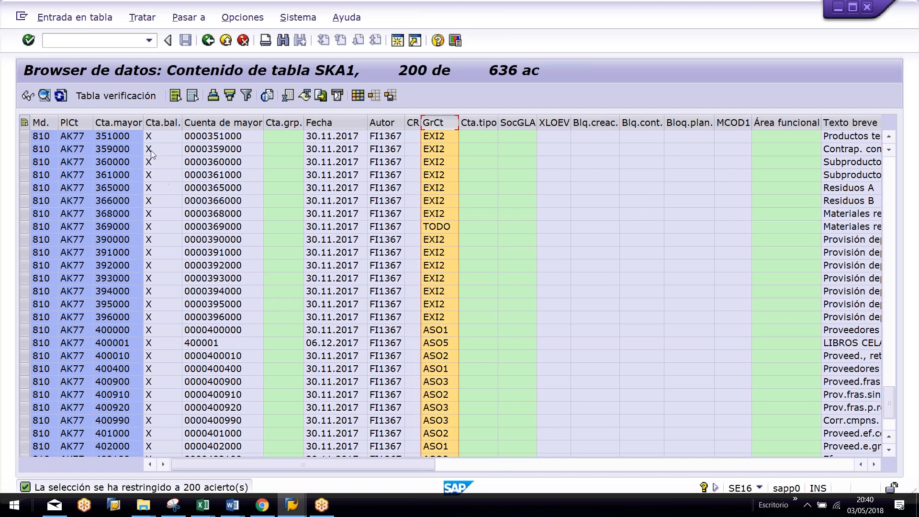
scroll(432, 193, down, 2)
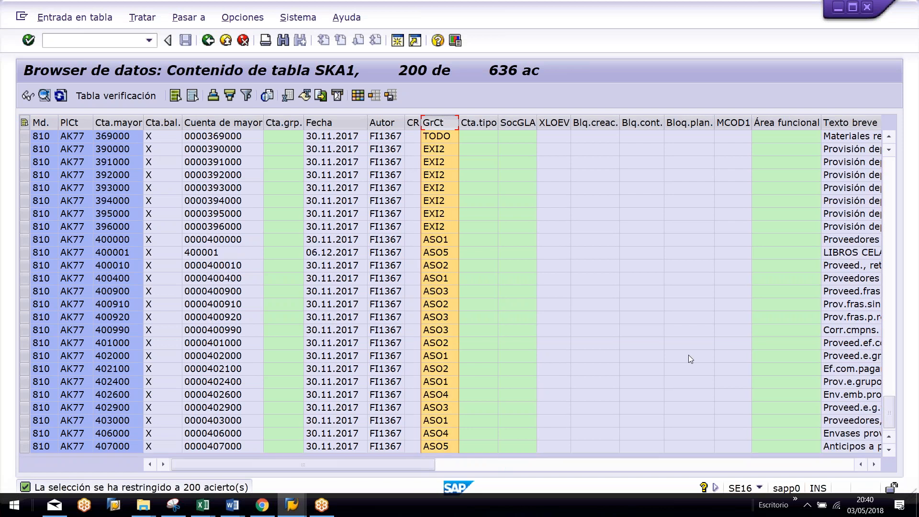
click(872, 464)
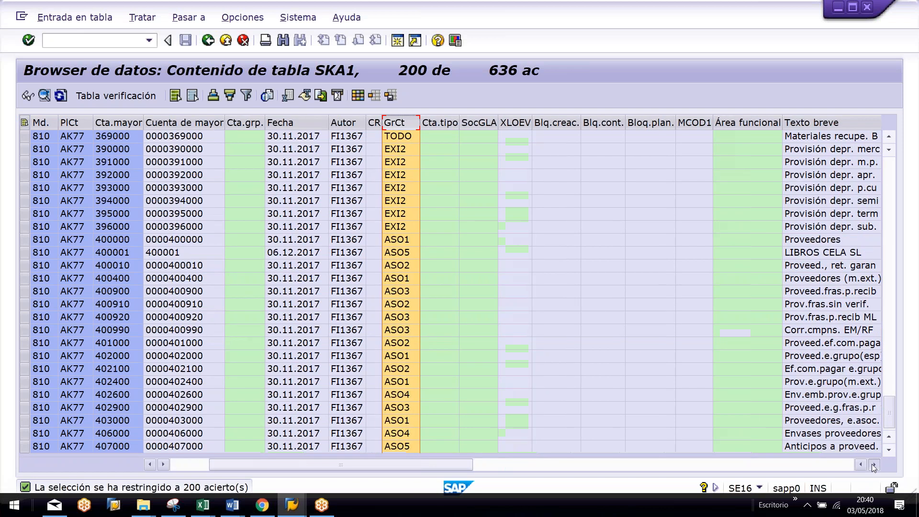
click(873, 464)
click(874, 464)
click(873, 464)
click(874, 464)
click(873, 464)
click(874, 464)
click(874, 464)
click(874, 464)
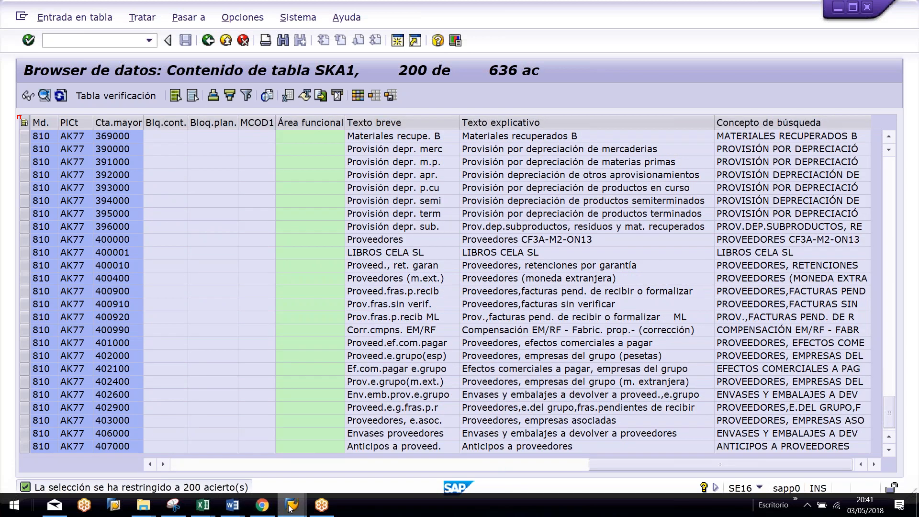
Step: Switch to the session showing LFA1, replace the table with SKB1 and run it for company code AK77
mouse_move(292, 505)
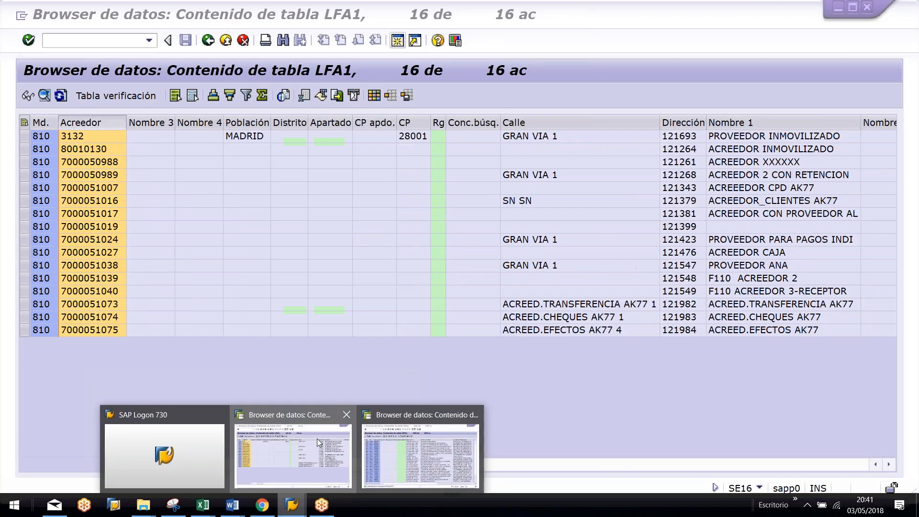
click(317, 438)
key(F3)
key(F3)
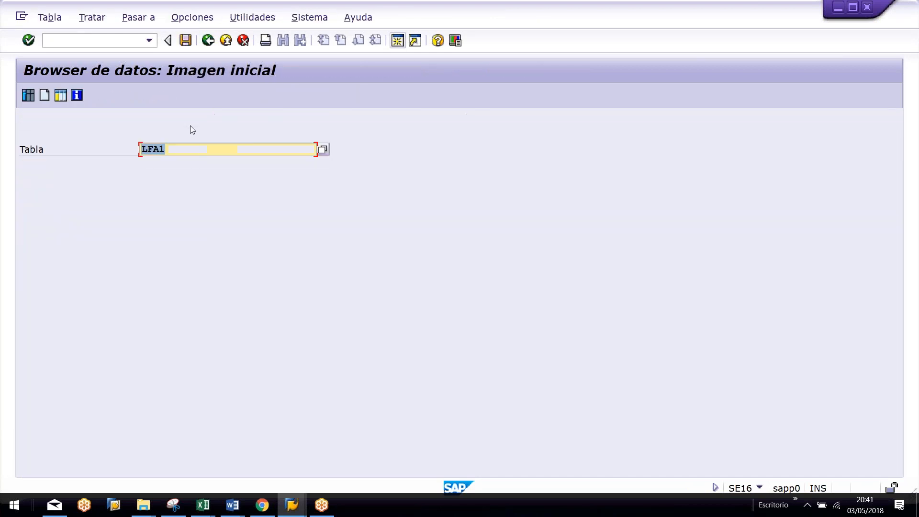
text(SKB)
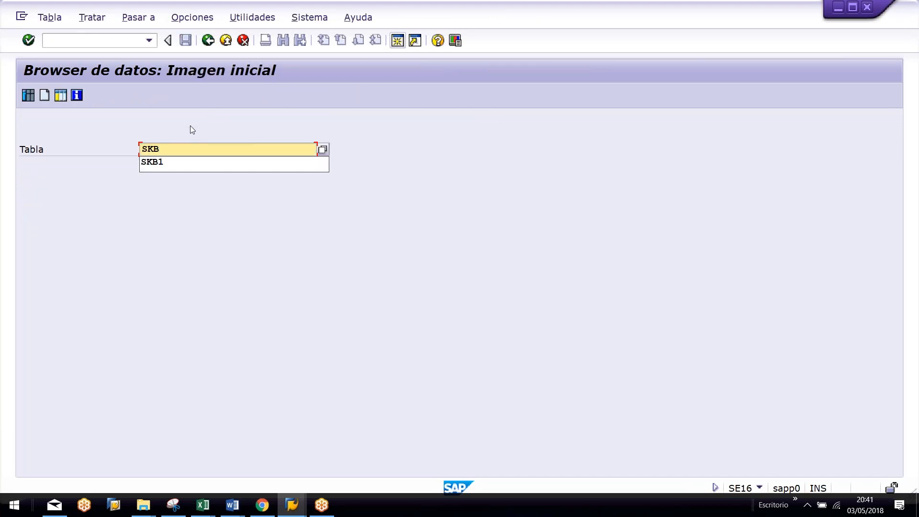
key(Down)
key(Return)
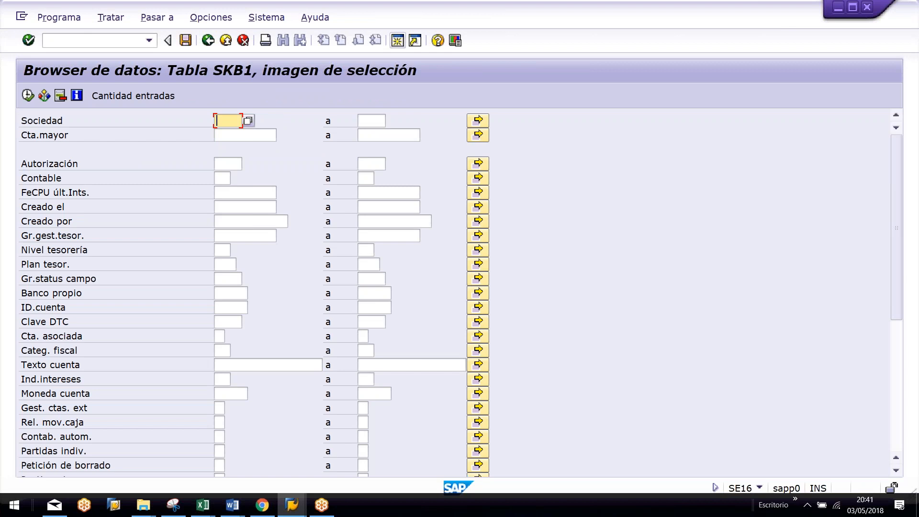
text(AK77)
key(F8)
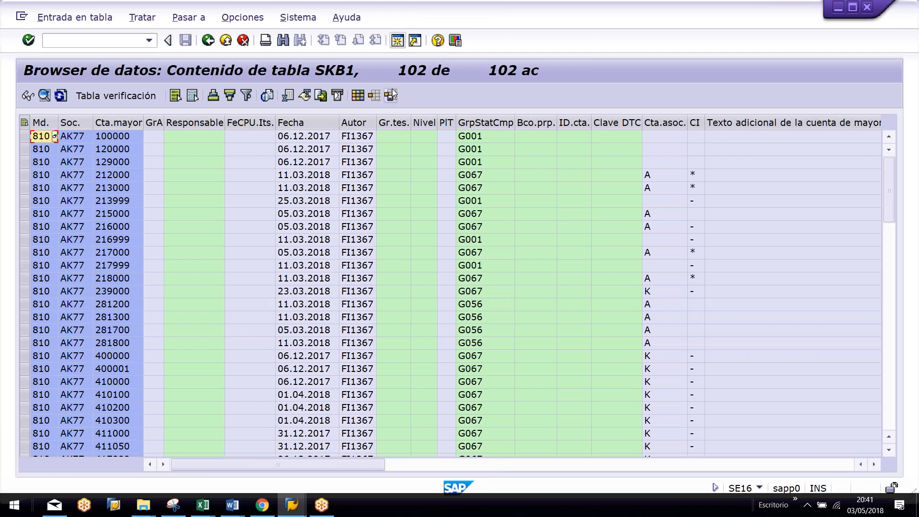
Step: Examine the SKB1 columns, including authorization group, field status group, house bank, reconciliation account, tax category and those up to the interest fields
click(154, 122)
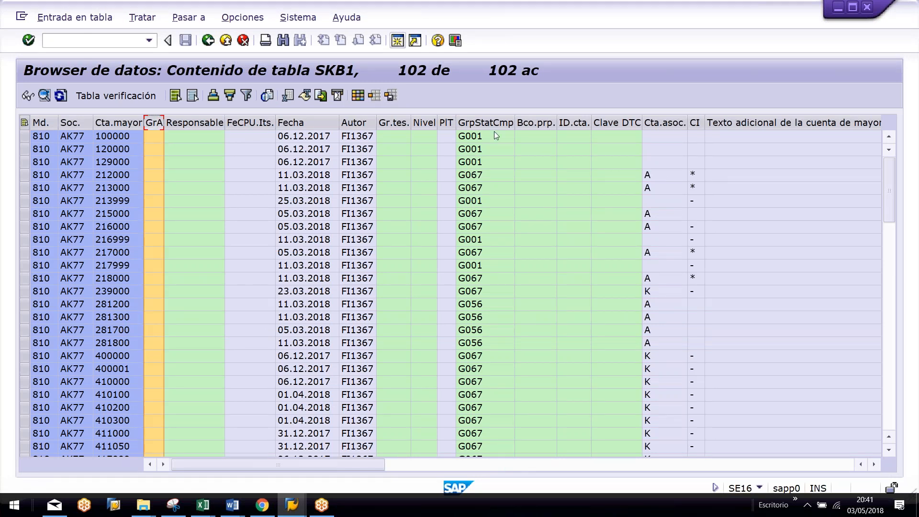
click(485, 123)
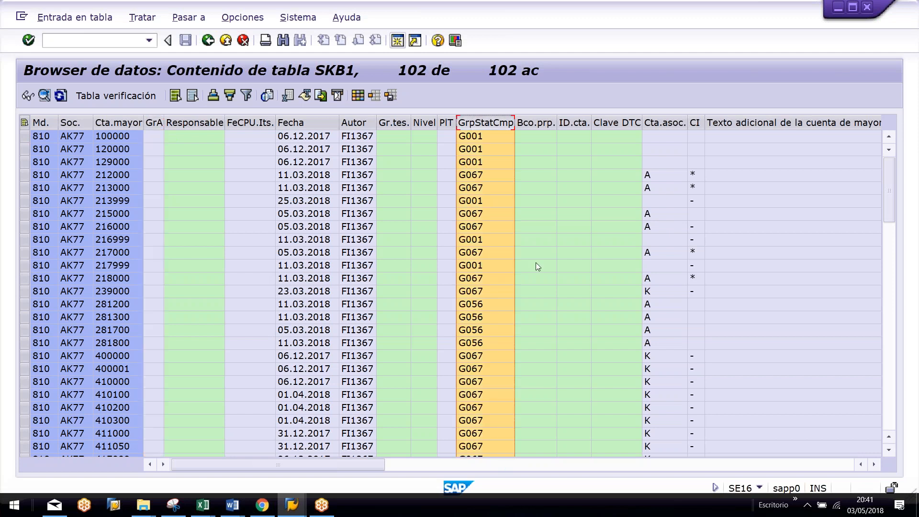
click(531, 120)
click(665, 123)
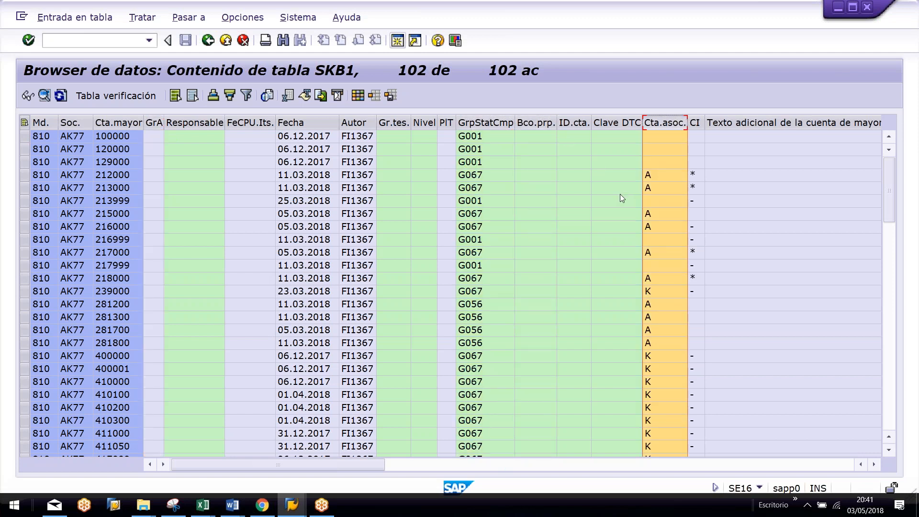
click(694, 123)
click(873, 464)
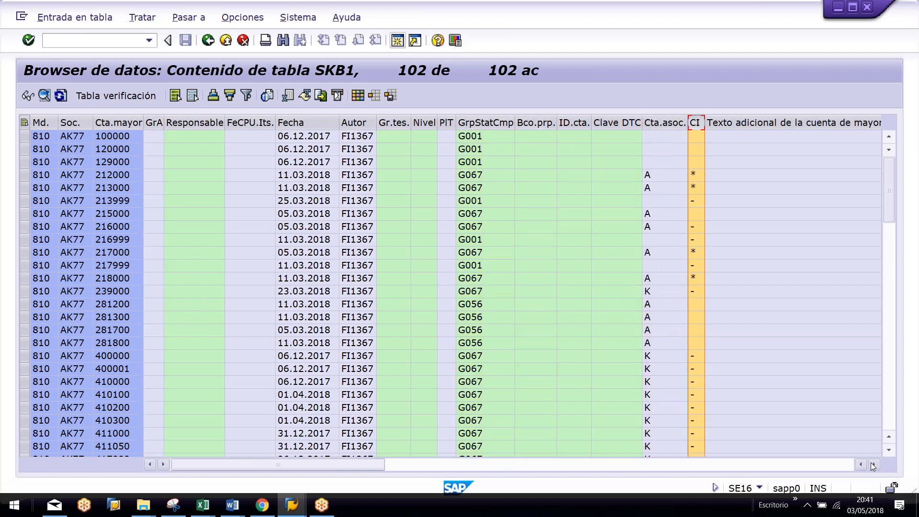
click(873, 465)
click(874, 465)
click(873, 465)
click(873, 465)
click(873, 465)
click(873, 465)
click(873, 465)
click(874, 465)
click(873, 465)
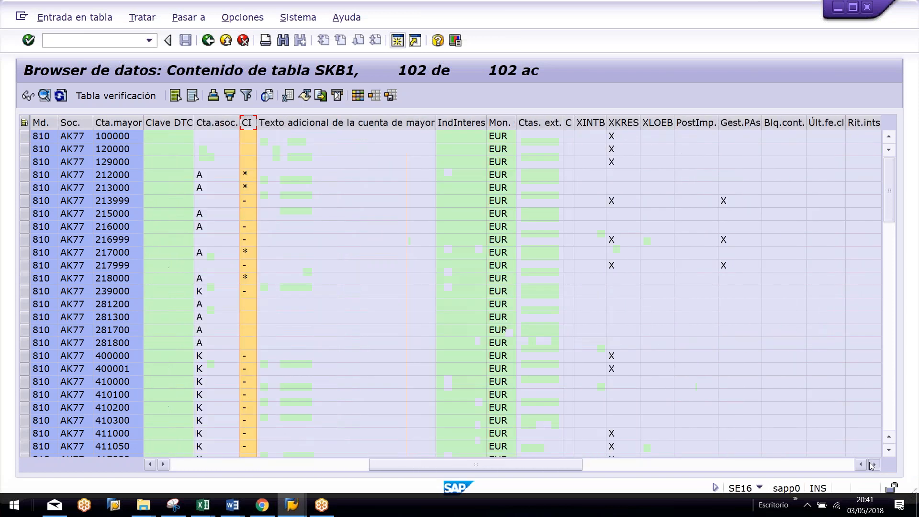
Step: Return to SAP Easy Access, restart transaction SE16 and open the selection screen for table SKB1
key(F3)
key(F3)
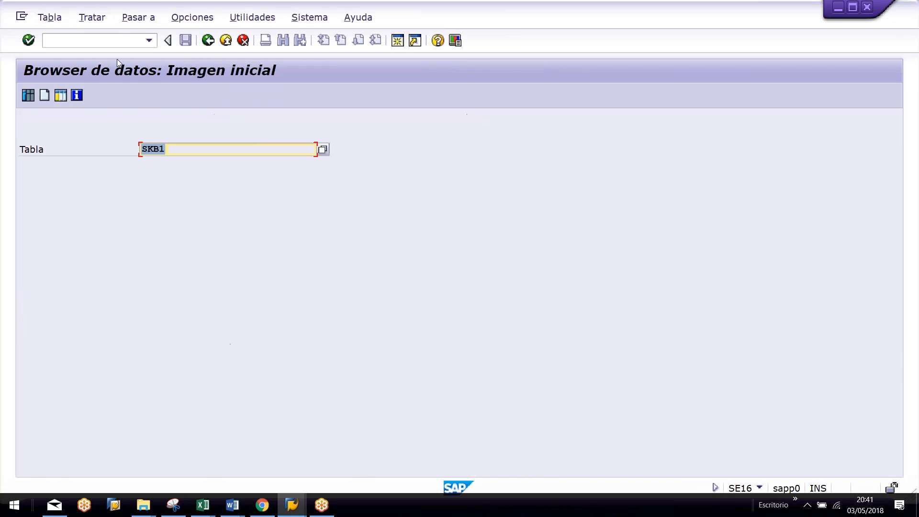
key(F3)
text(SE16)
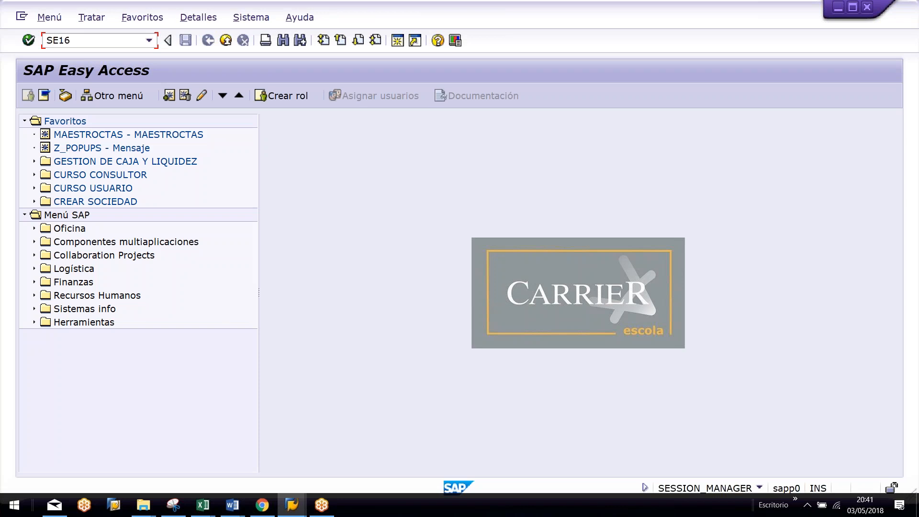
key(Return)
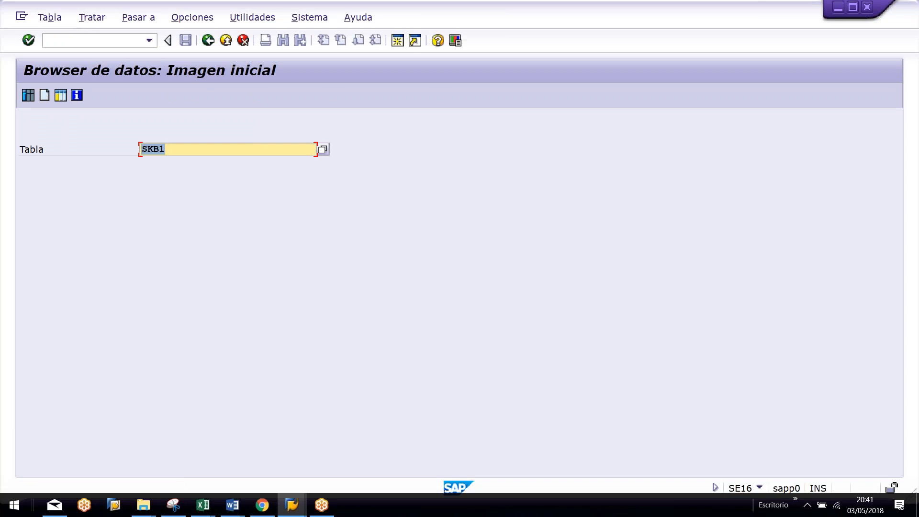
click(199, 14)
click(199, 35)
key(Return)
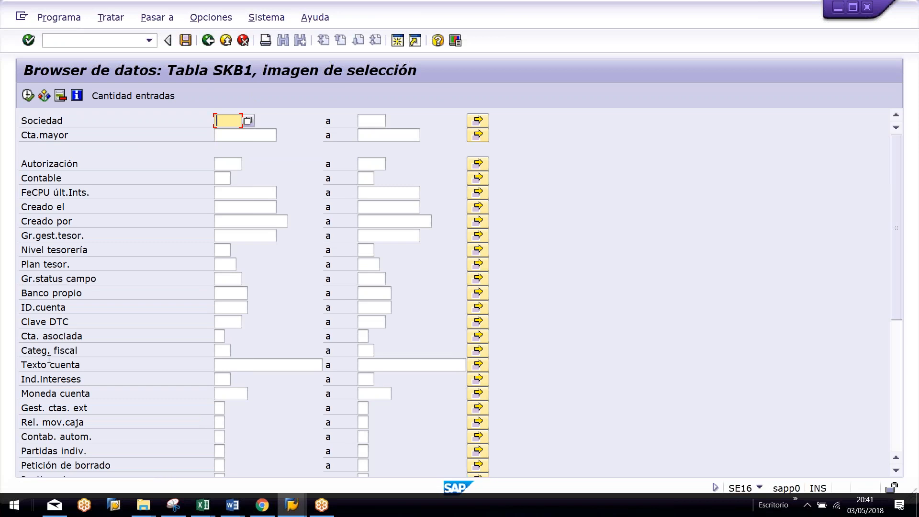
Step: Change the data browser user parameters so that selection fields are labelled by technical field name (Nombre campo)
click(210, 17)
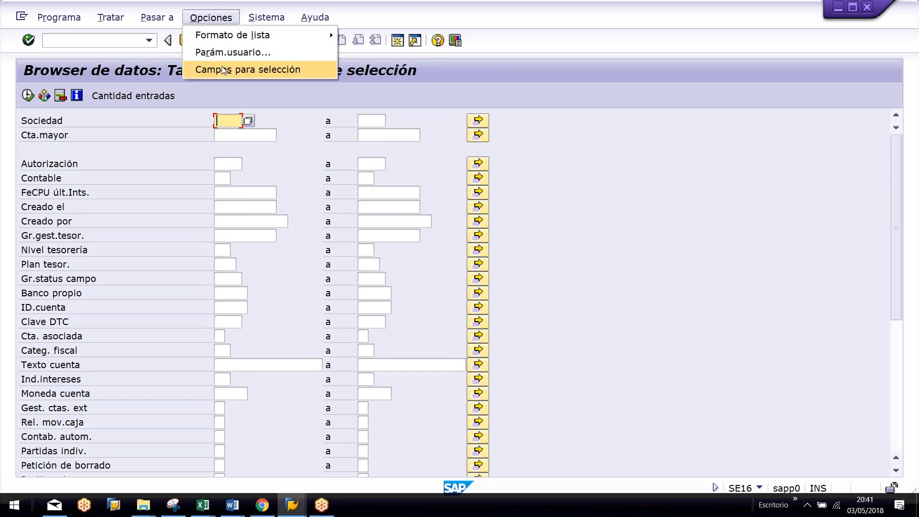
click(223, 54)
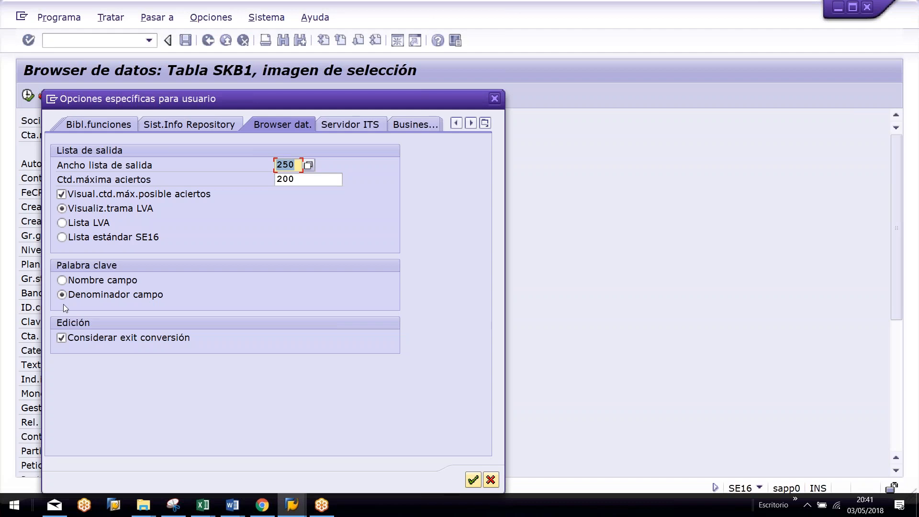
click(85, 282)
click(471, 479)
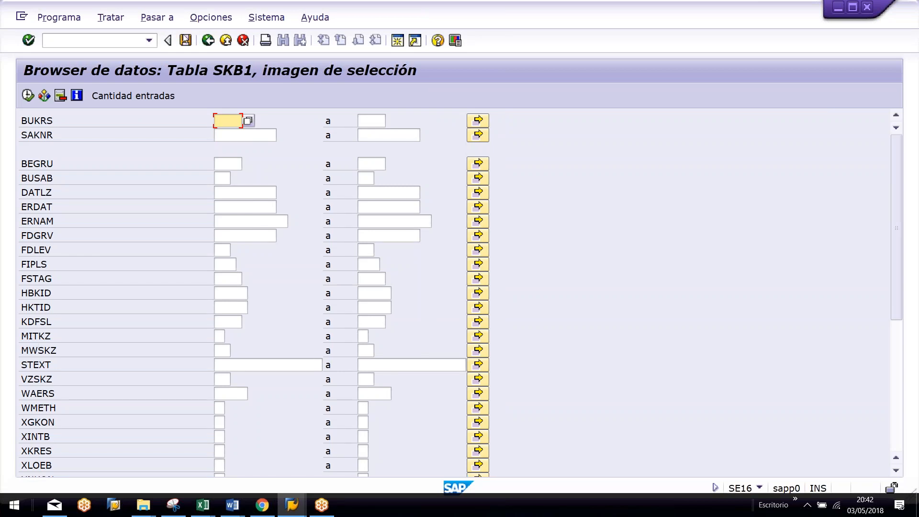
Step: Set the data browser keyword option back to descriptive field labels (Denominador campo)
click(211, 18)
click(217, 52)
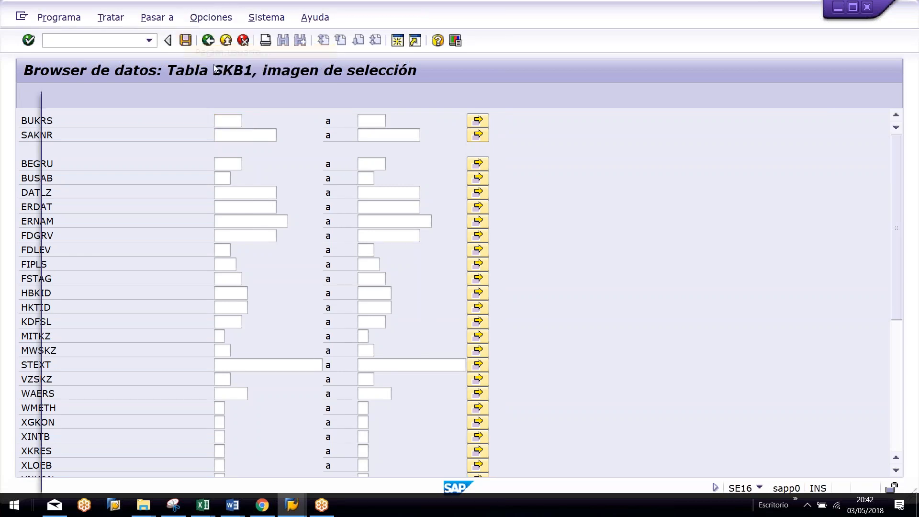
click(103, 295)
click(475, 482)
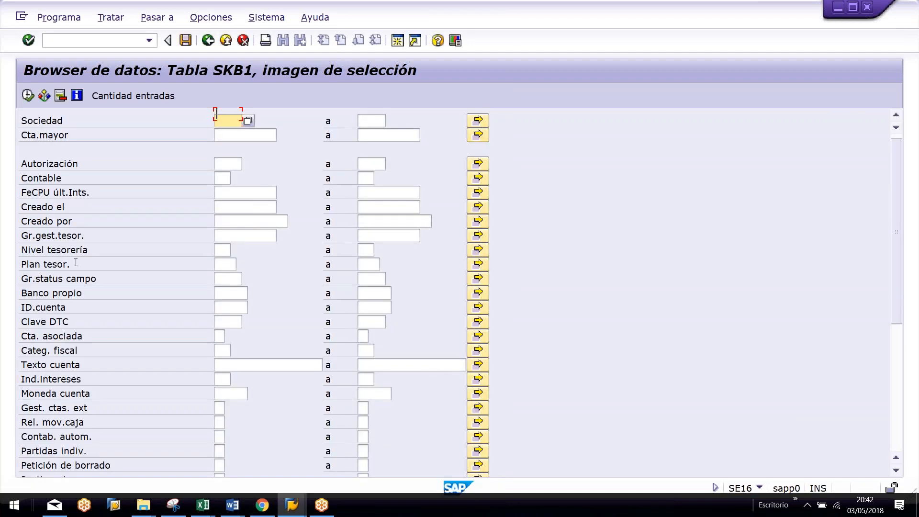
Step: Clear the maximum number of hits (Ctd.máxima aciertos) for SKB1 and run the selection
scroll(76, 263, down, 6)
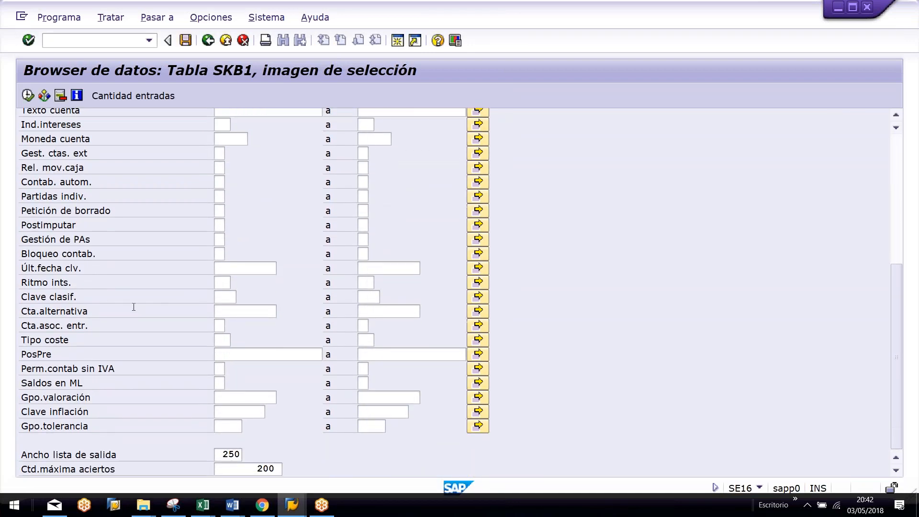
click(234, 473)
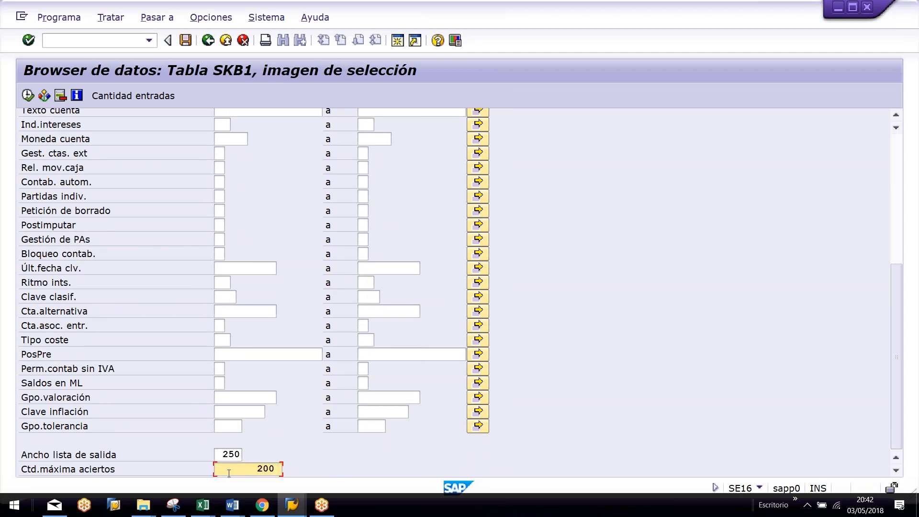
drag(261, 467, 311, 467)
key(Delete)
click(34, 96)
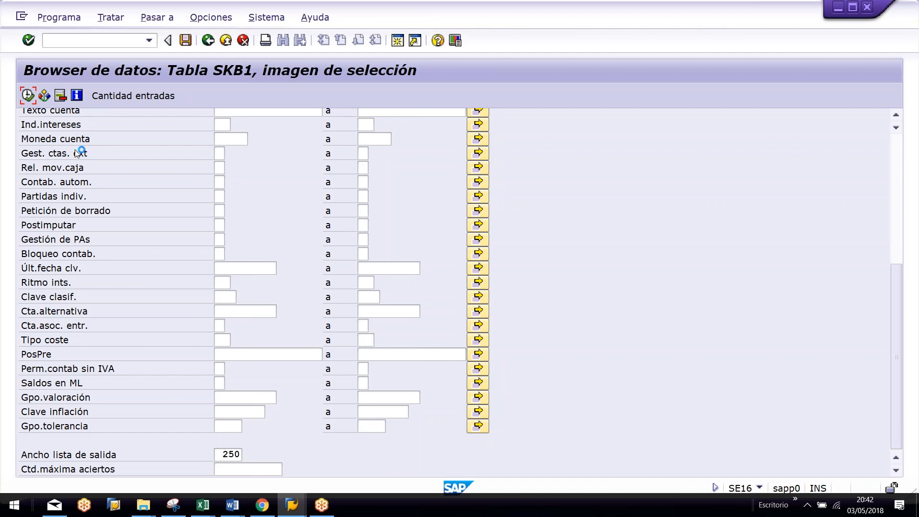
Step: Switch to the session showing SKA1, leave the data browser and start the vendor display transaction FK03
key(alt+Tab)
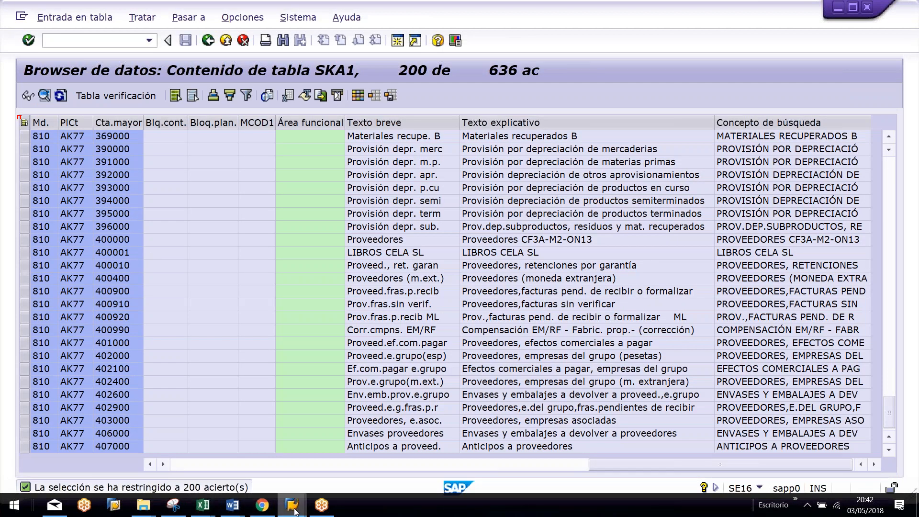
mouse_move(293, 506)
click(325, 511)
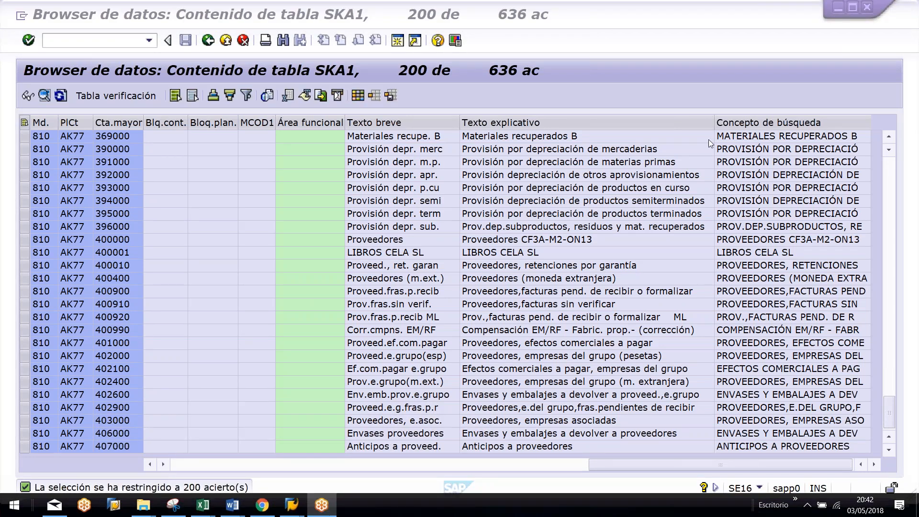
click(698, 29)
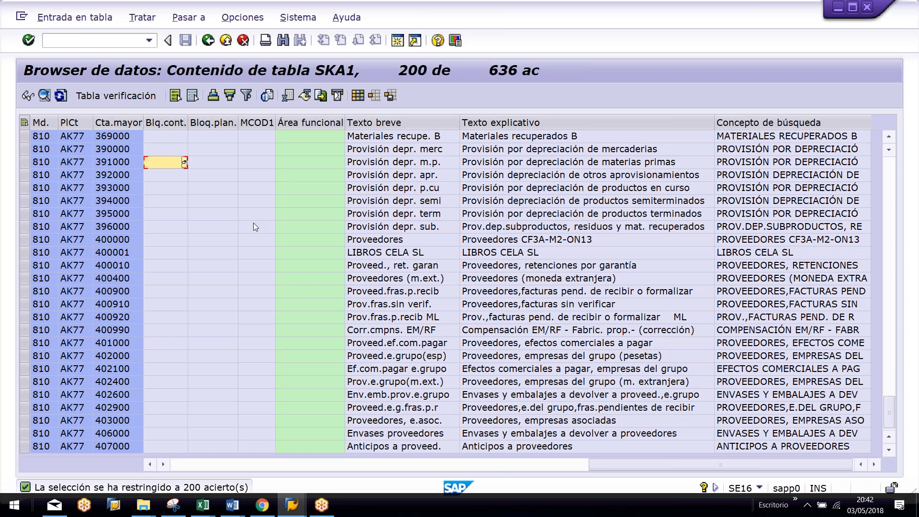
key(F3)
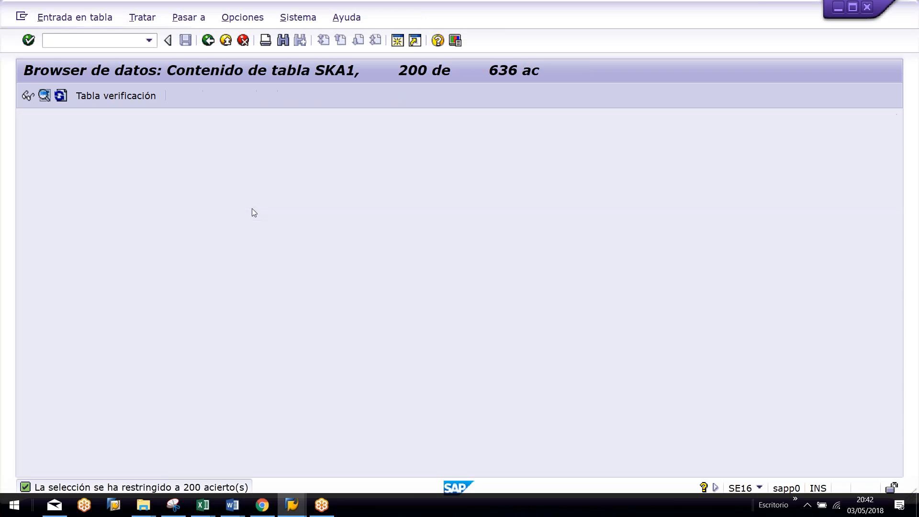
key(F3)
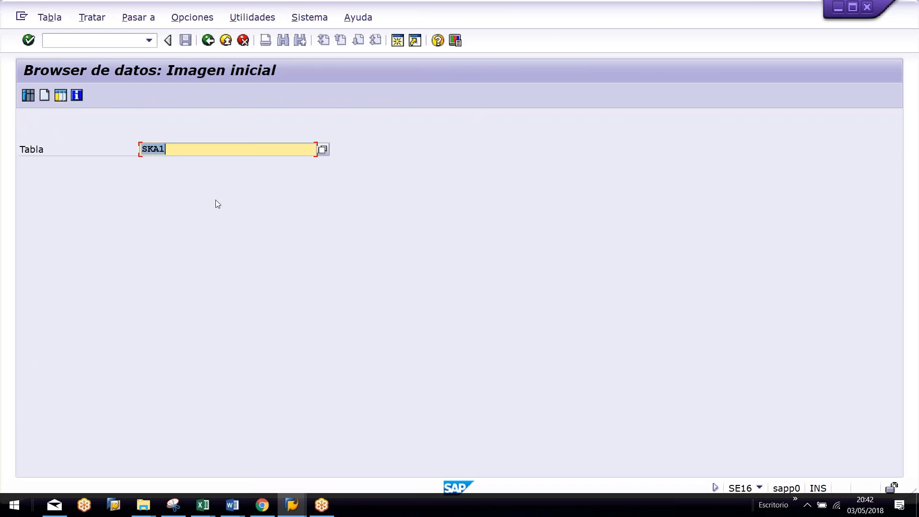
key(F3)
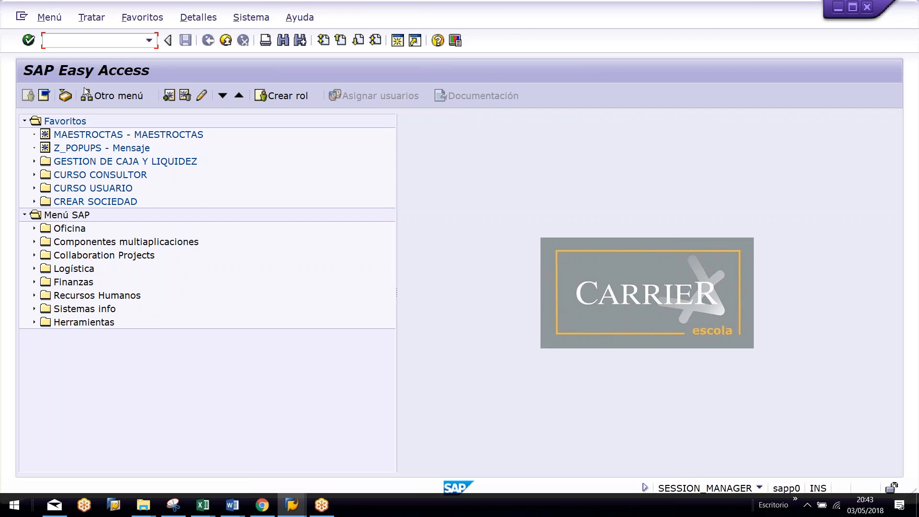
text(FK03)
key(Return)
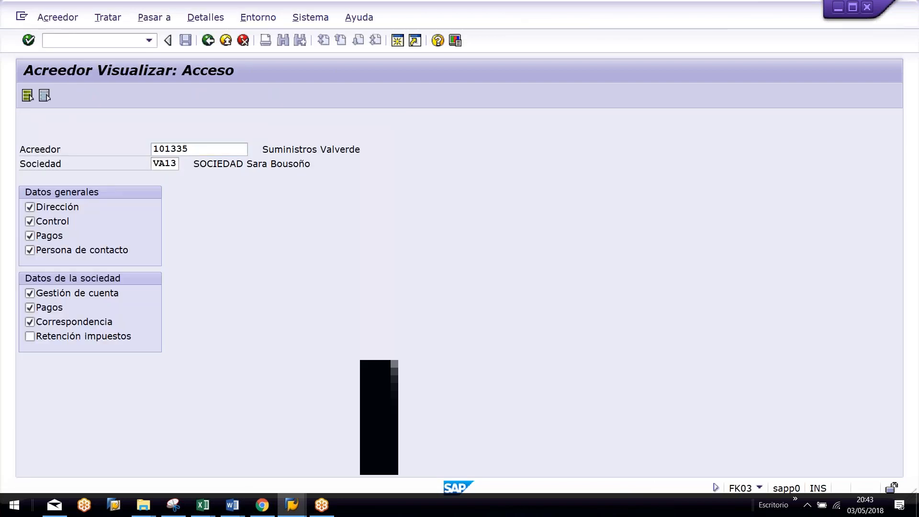
Step: Set the company code (Sociedad) for the vendor display to AK77
key(F3)
double_click(159, 164)
text(A)
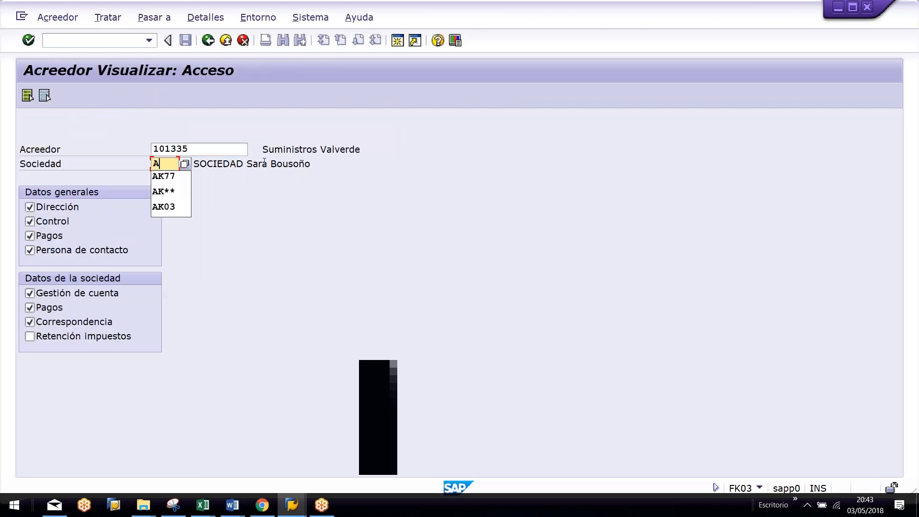
text(K77)
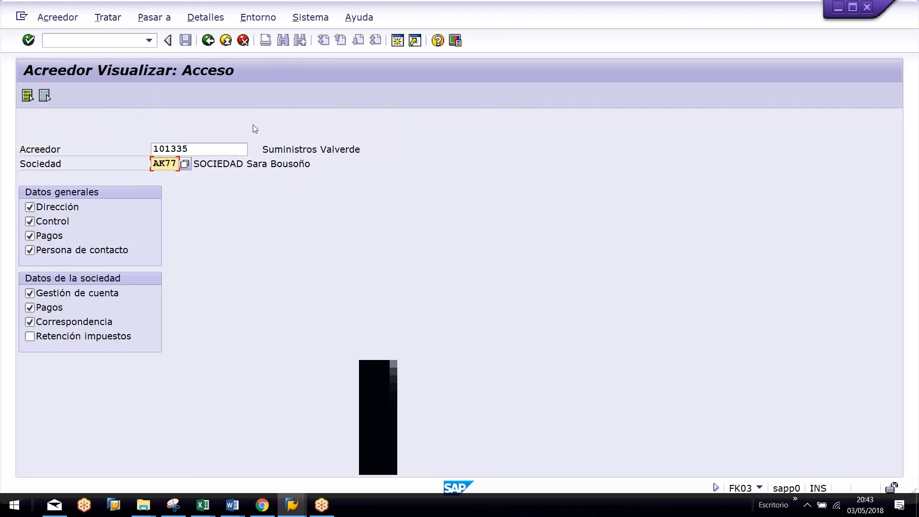
Step: Search the vendors of company code AK77 and choose ACREEDOR INMOVILIZADO as the vendor to display
click(192, 151)
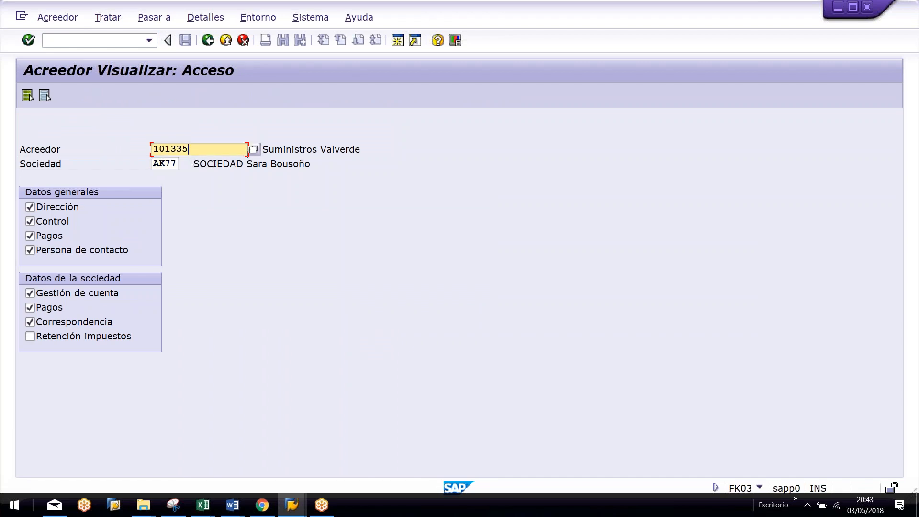
key(F4)
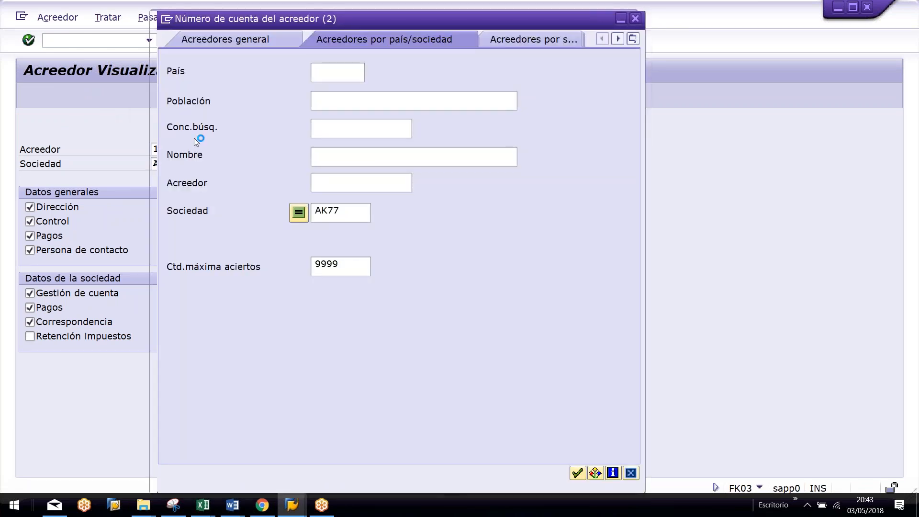
key(Return)
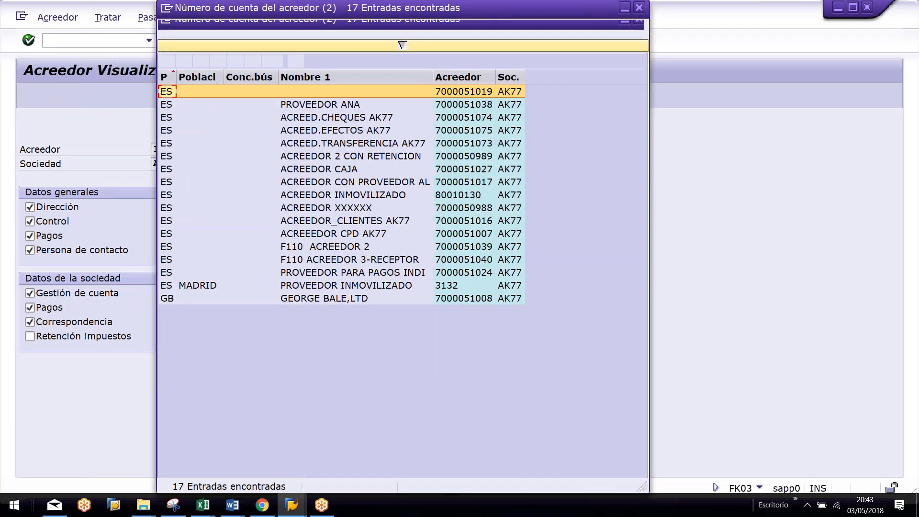
click(341, 199)
double_click(341, 199)
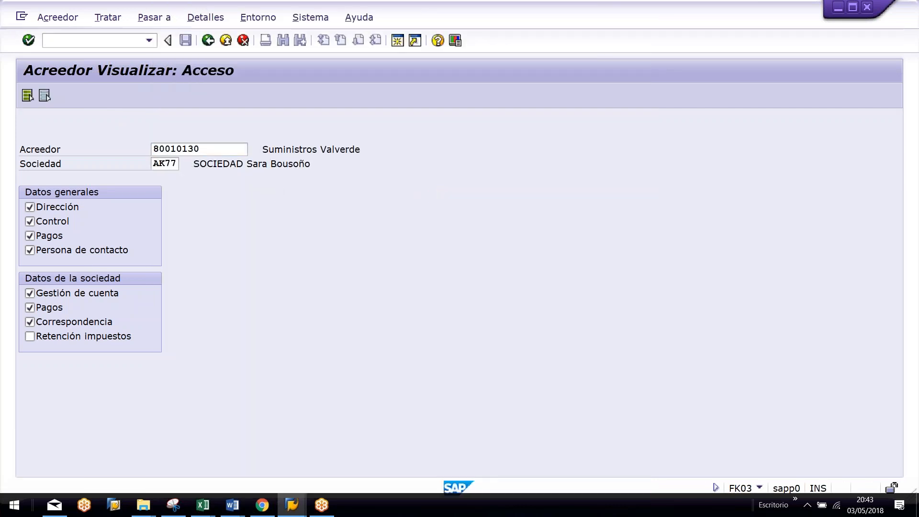
Step: Display the vendor's address data, continue to the Control view and examine the tax information fields (Información fiscal)
key(Return)
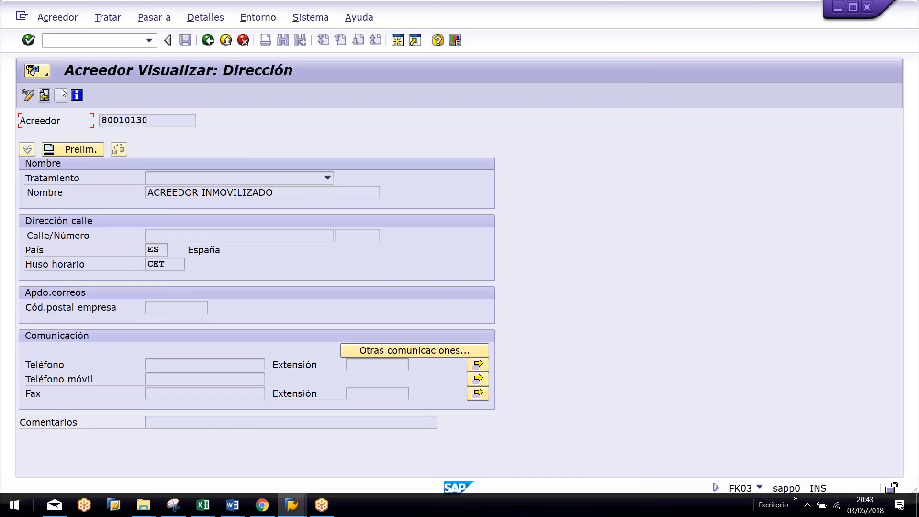
click(60, 95)
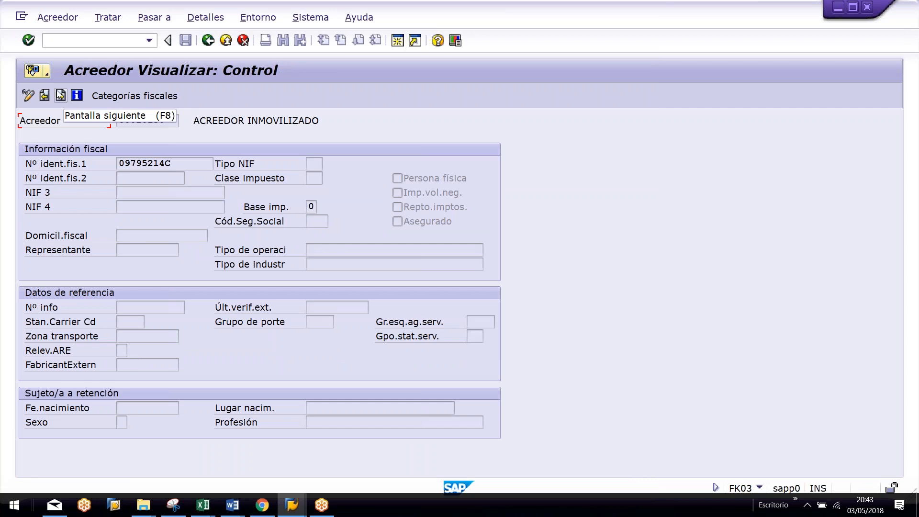
click(119, 193)
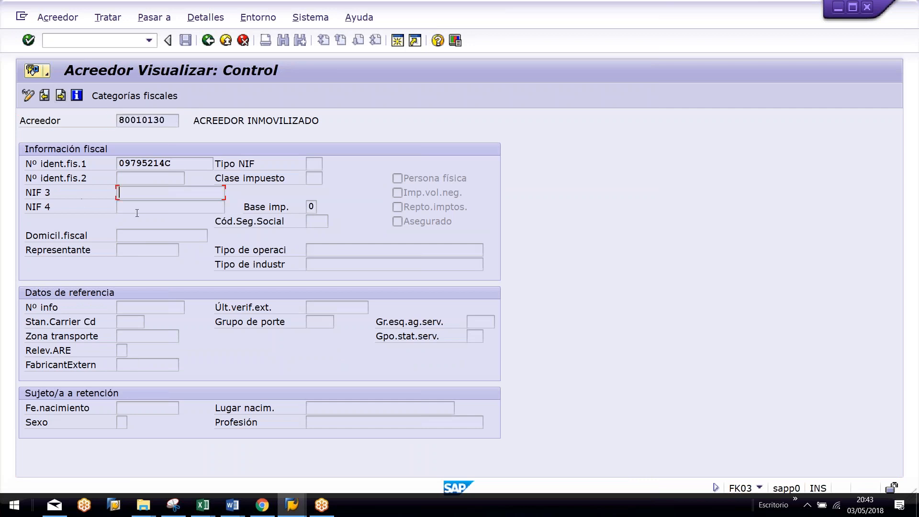
click(135, 209)
click(127, 194)
click(126, 206)
click(125, 195)
Step: Look up the table, field name and screen field behind Nº ident.fis.1 in the field help's technical data, closing the help after reading
click(126, 164)
key(Return)
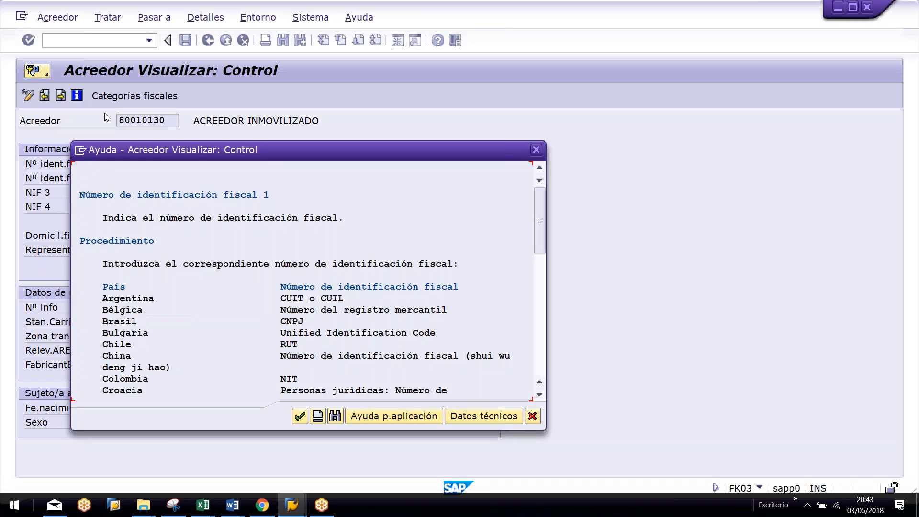
click(477, 419)
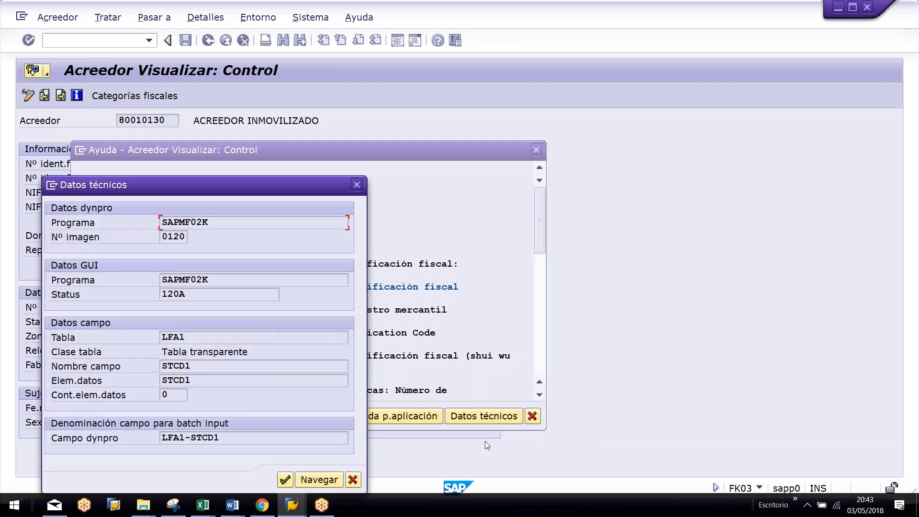
drag(187, 337, 154, 336)
drag(192, 366, 148, 326)
drag(221, 438, 122, 425)
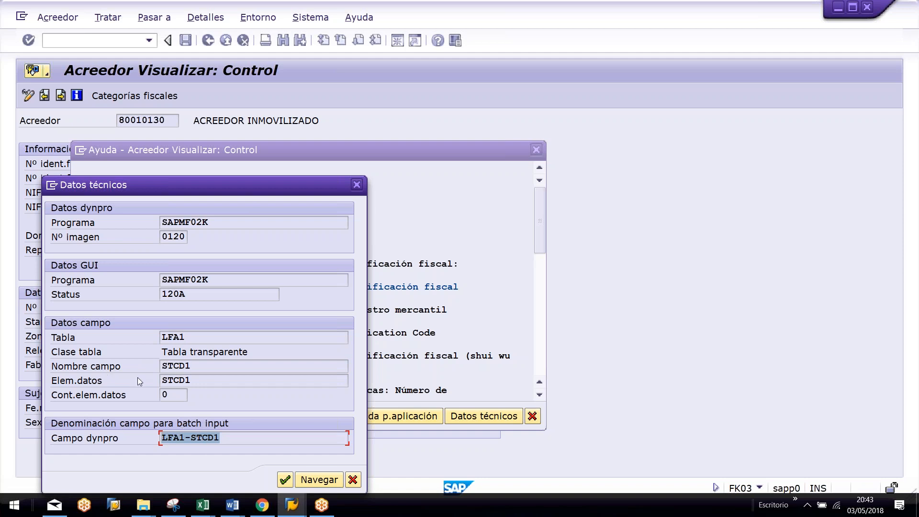
key(Escape)
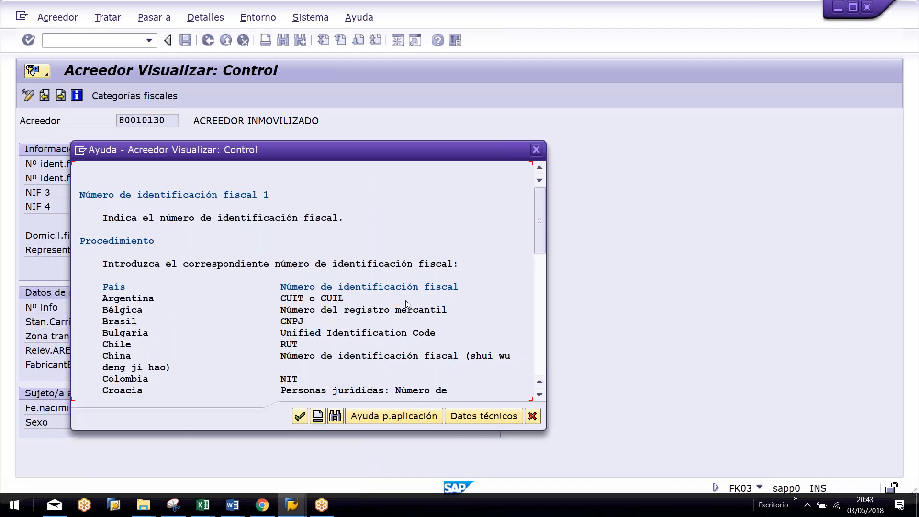
key(Escape)
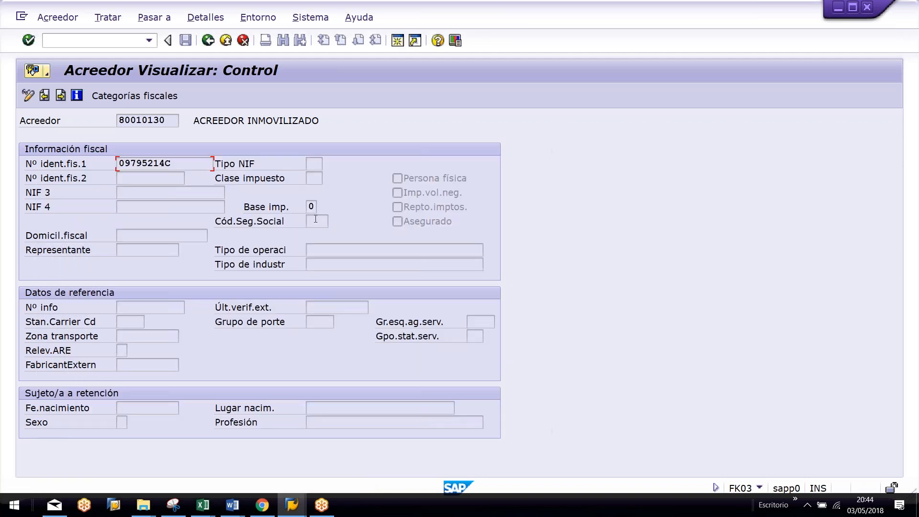
Step: Leave the vendor display and run transaction FBL1N to list the open items of ACREEDOR INMOVILIZADO in company code AK77
key(F3)
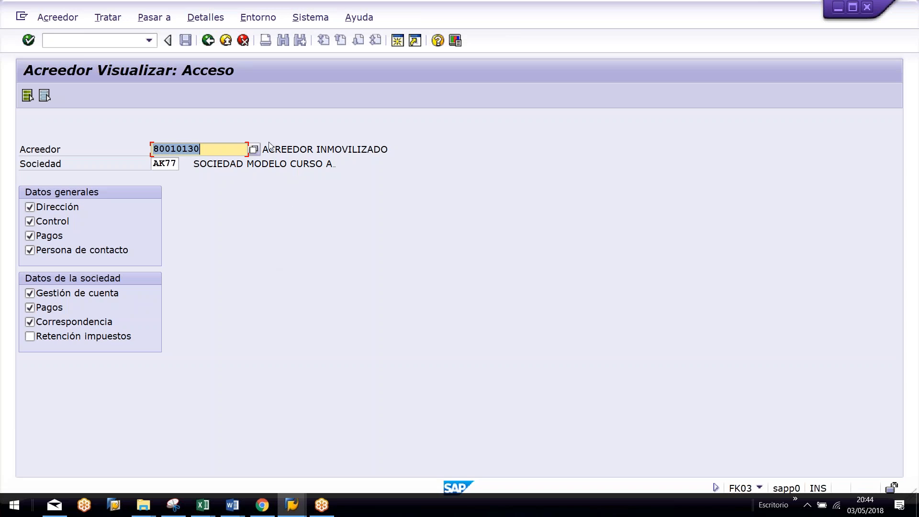
key(F3)
key(F3)
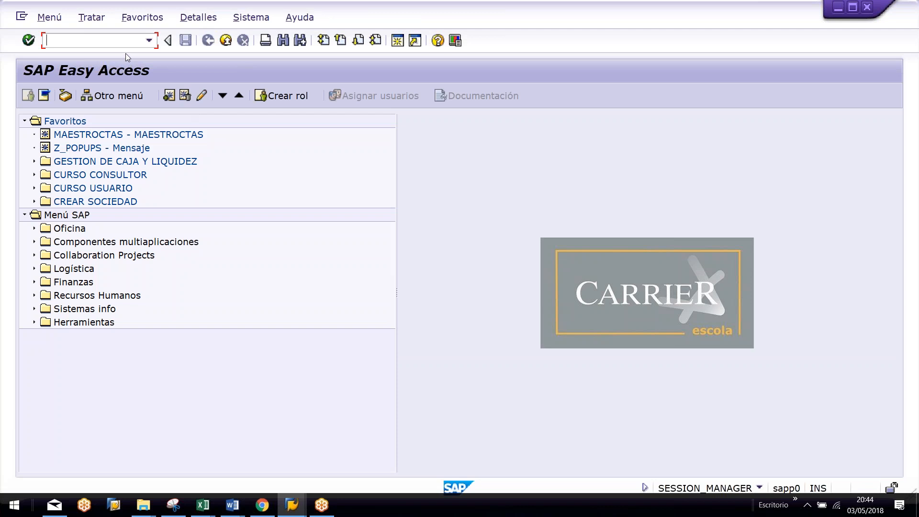
text(FBL1N)
key(Return)
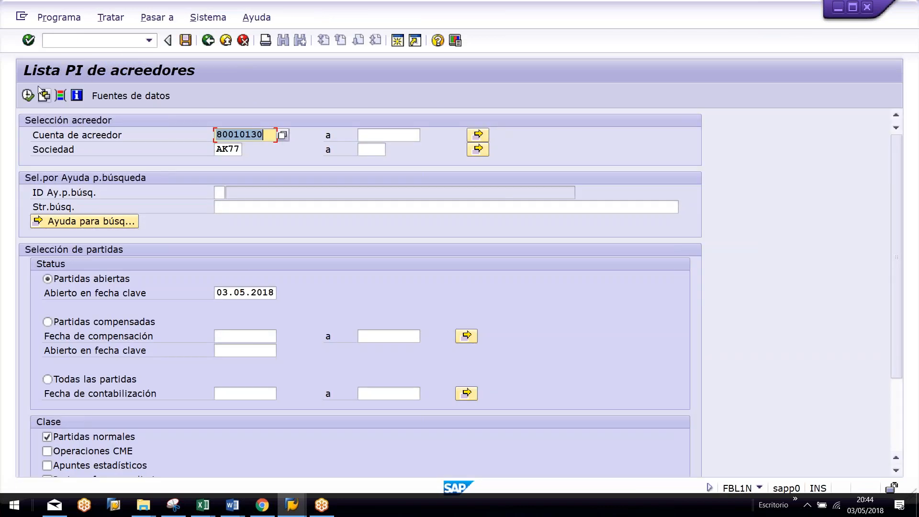
click(28, 95)
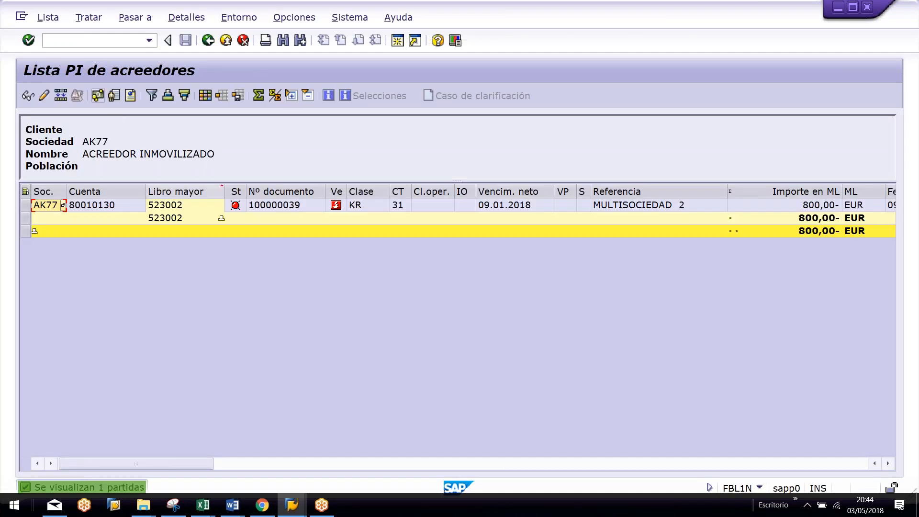
Step: Open the accounting document of the listed vendor item and examine its VAT and intercompany account lines
double_click(273, 205)
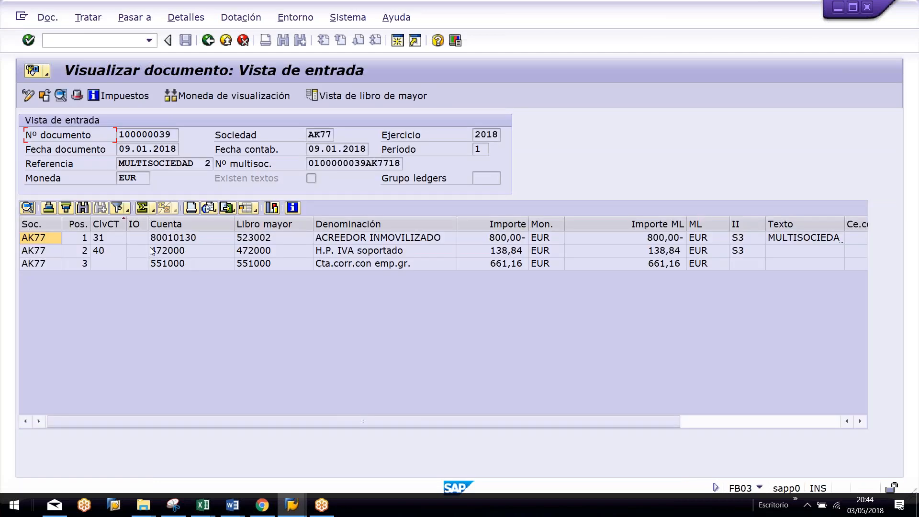
click(172, 252)
click(172, 264)
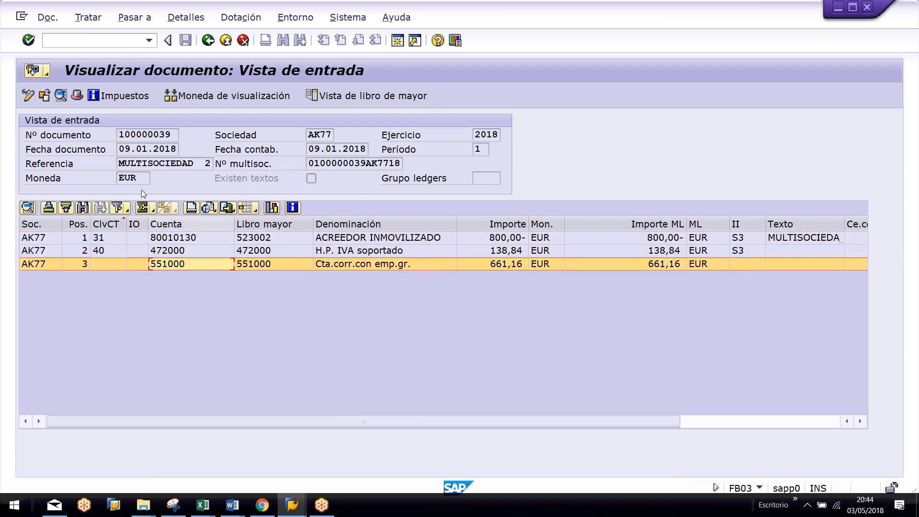
Step: Look up the table and field name of the document header's Referencia field in its technical data and close the help
click(160, 163)
drag(118, 164, 209, 195)
key(F1)
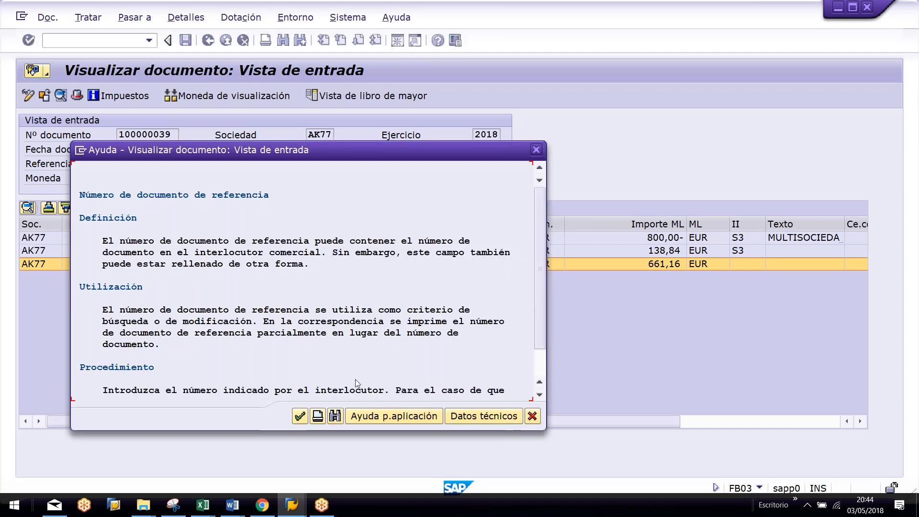
click(499, 415)
drag(187, 338, 143, 330)
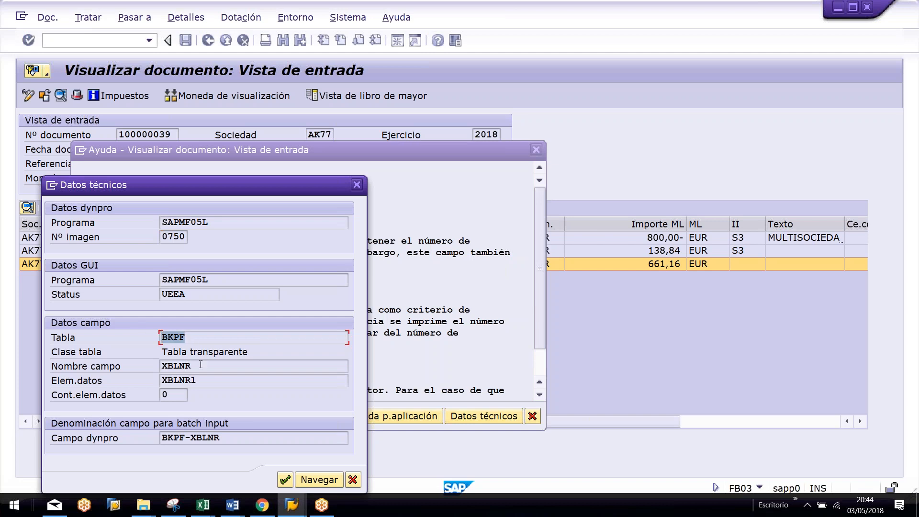
drag(200, 365, 158, 366)
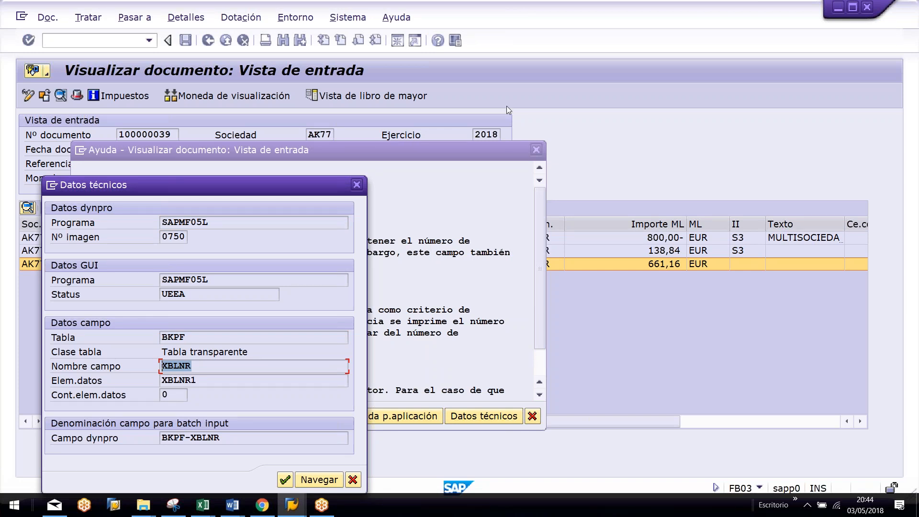
key(Escape)
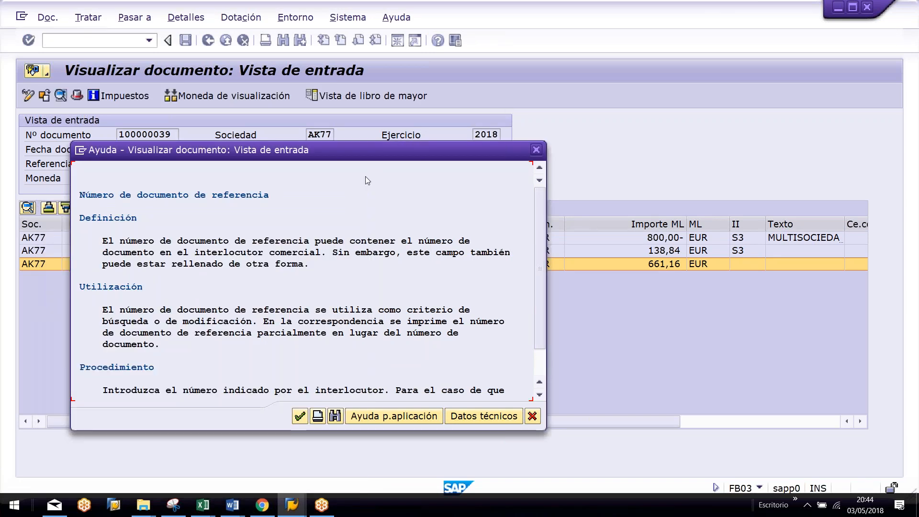
key(Escape)
Step: Open the vendor line item, check the table and field name of Asignación in its technical data, and return to the document overview
double_click(189, 239)
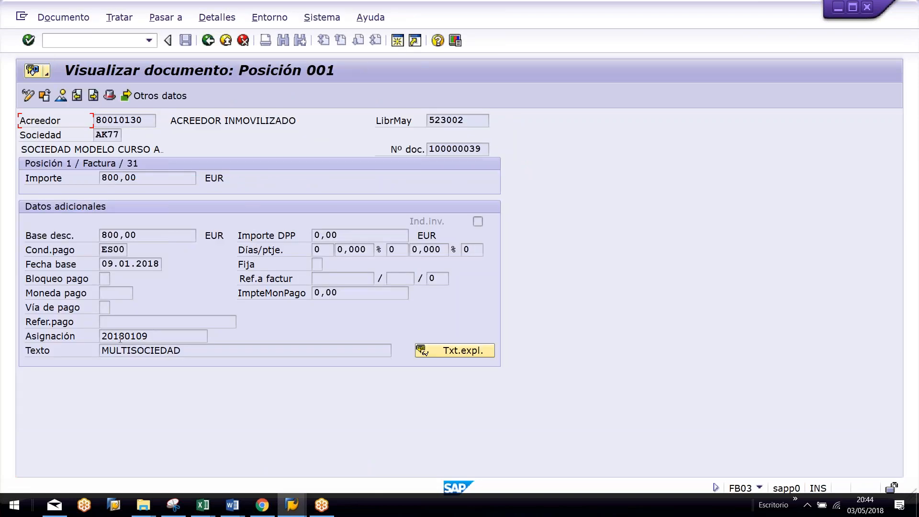
click(120, 337)
double_click(120, 336)
click(120, 335)
key(F1)
click(482, 421)
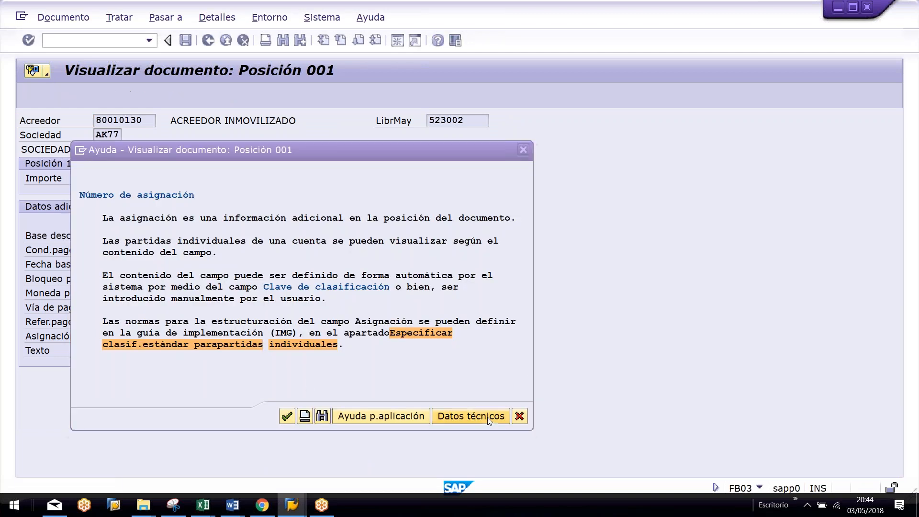
double_click(195, 343)
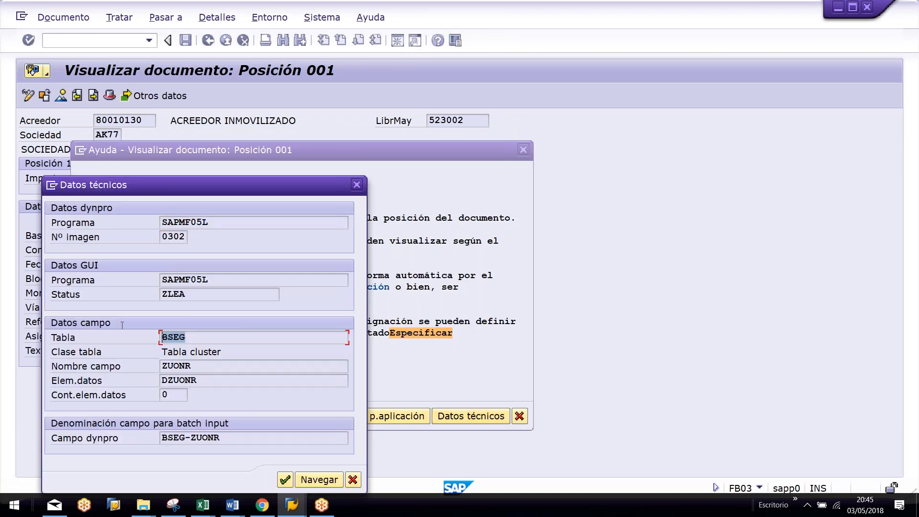
click(192, 366)
drag(191, 366, 162, 366)
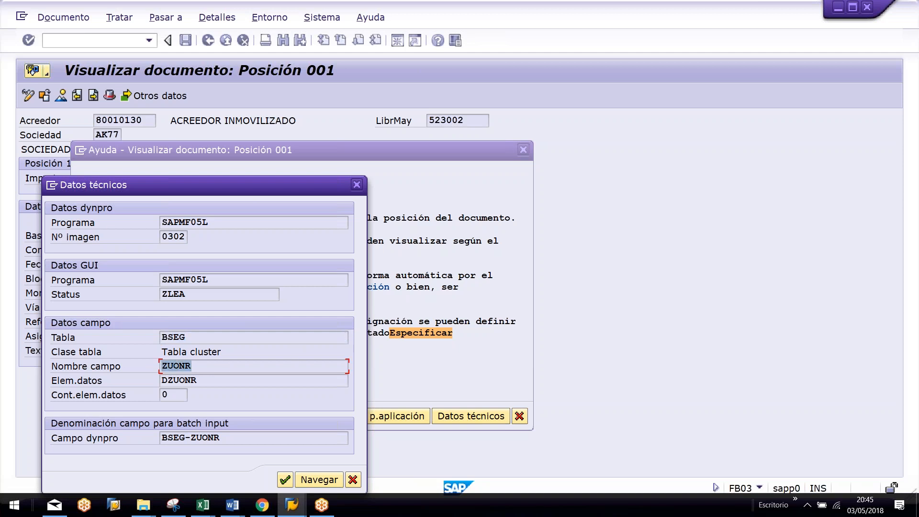
key(Return)
key(Return)
key(F3)
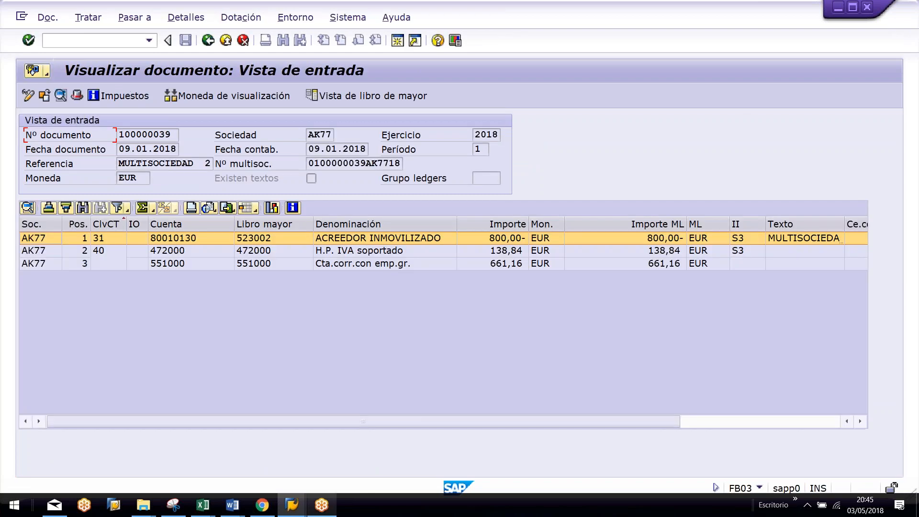
mouse_move(291, 505)
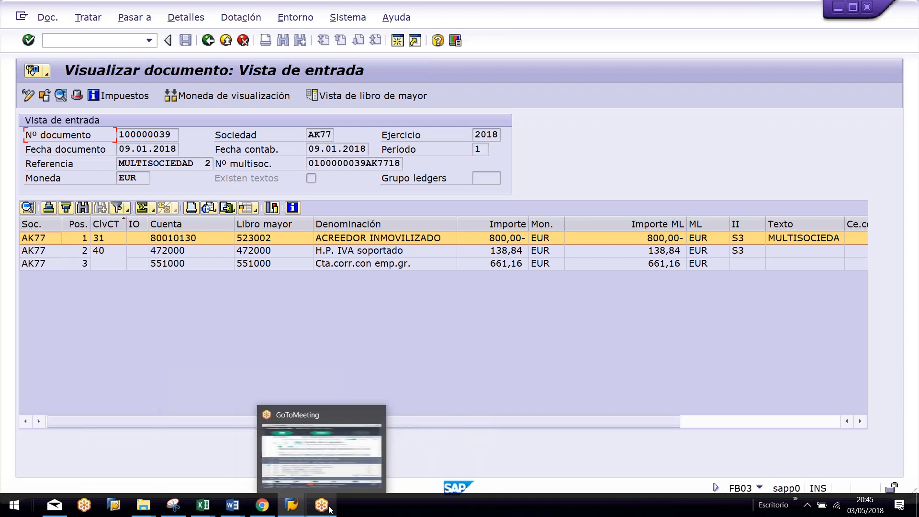
click(363, 300)
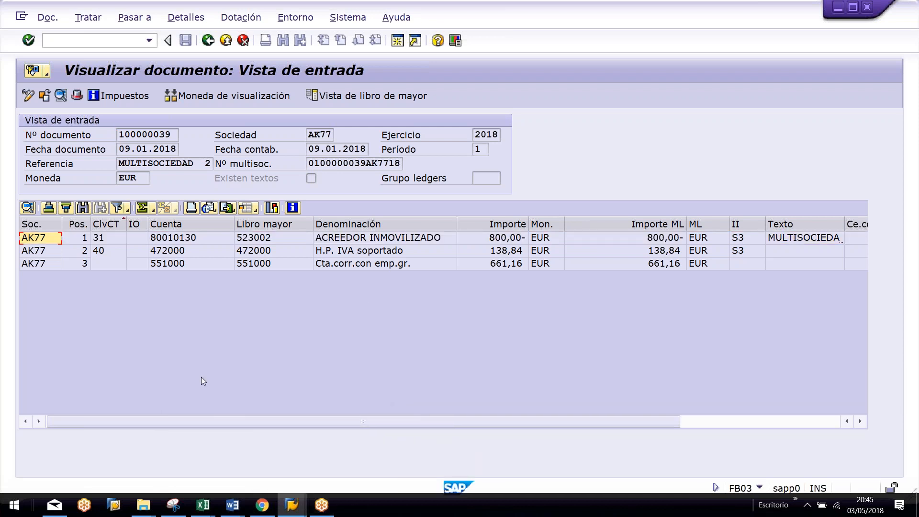
click(172, 237)
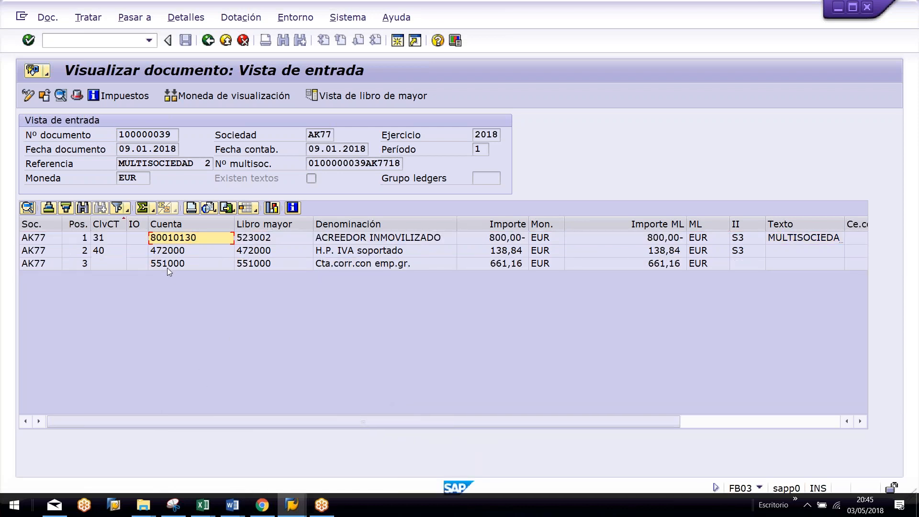
click(182, 251)
Step: Go back from the document to the FBL1N selection screen and switch to the Excel workbook ESQUEMA QUERY
key(F3)
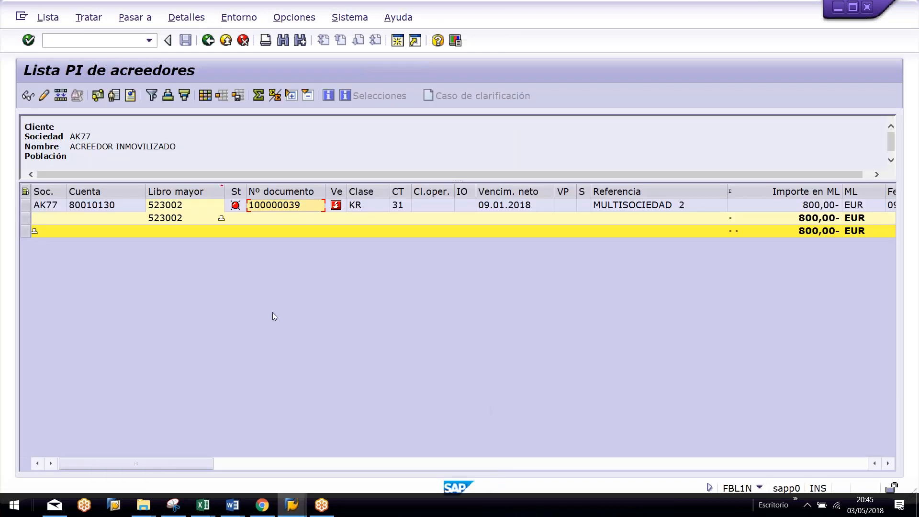
key(F3)
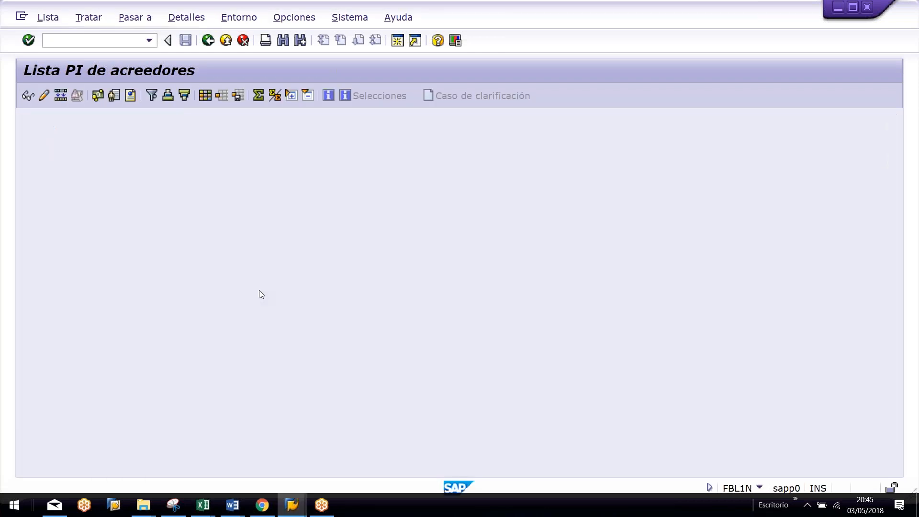
mouse_move(207, 513)
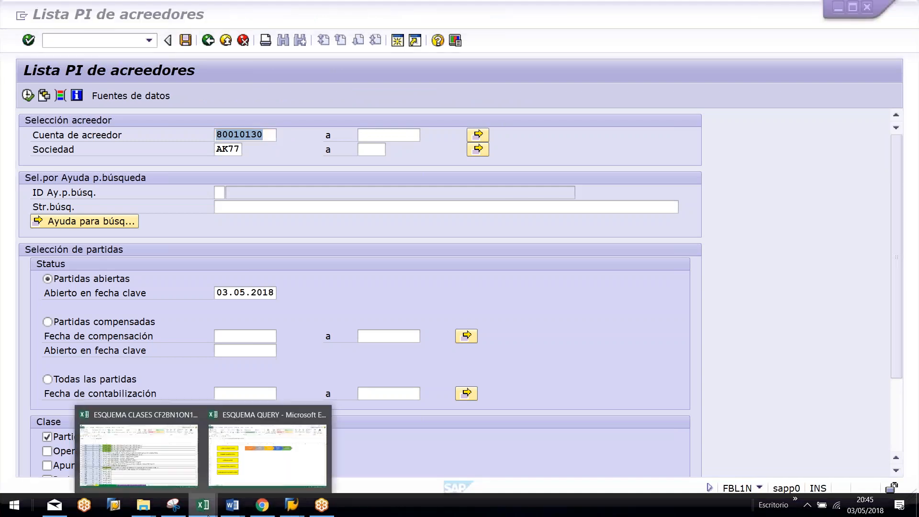
click(233, 453)
click(307, 266)
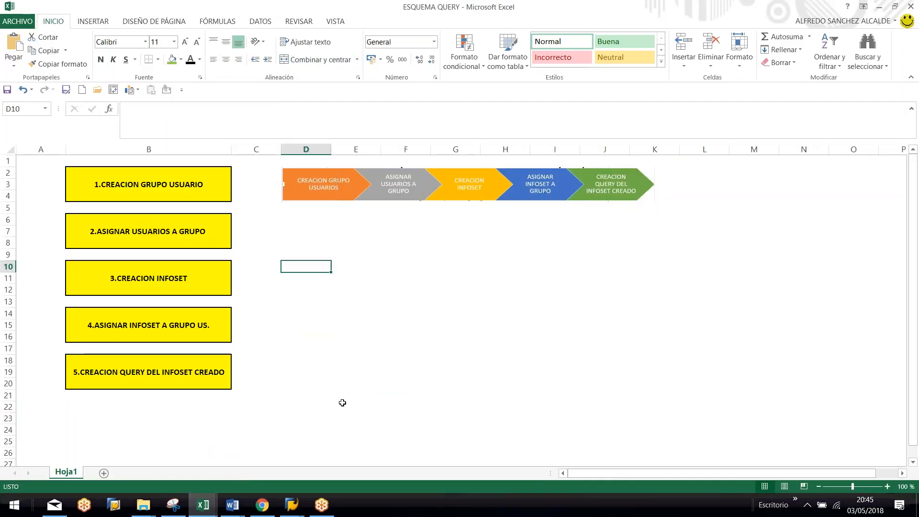
Step: Point out the query creation stages in the scheme by selecting rows 18 to 20, rows 6 to 8 and rows 2 to 8
click(472, 316)
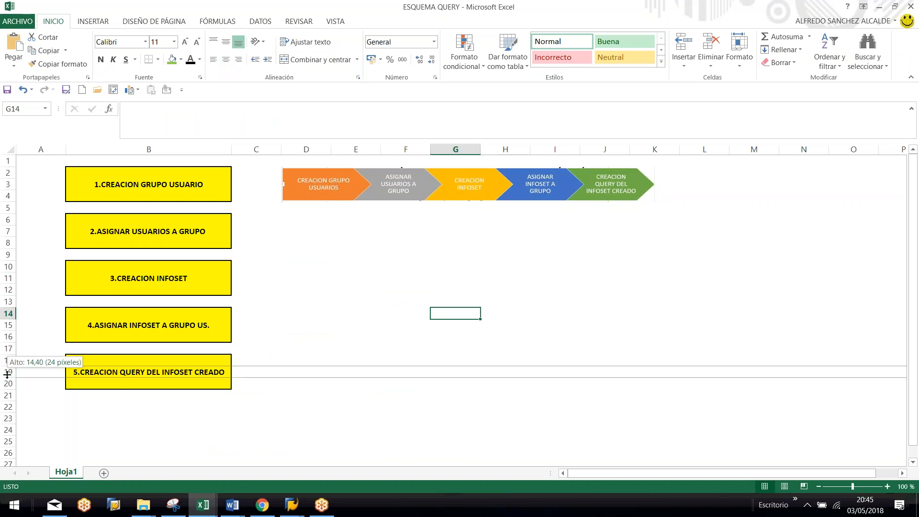
drag(8, 383, 7, 360)
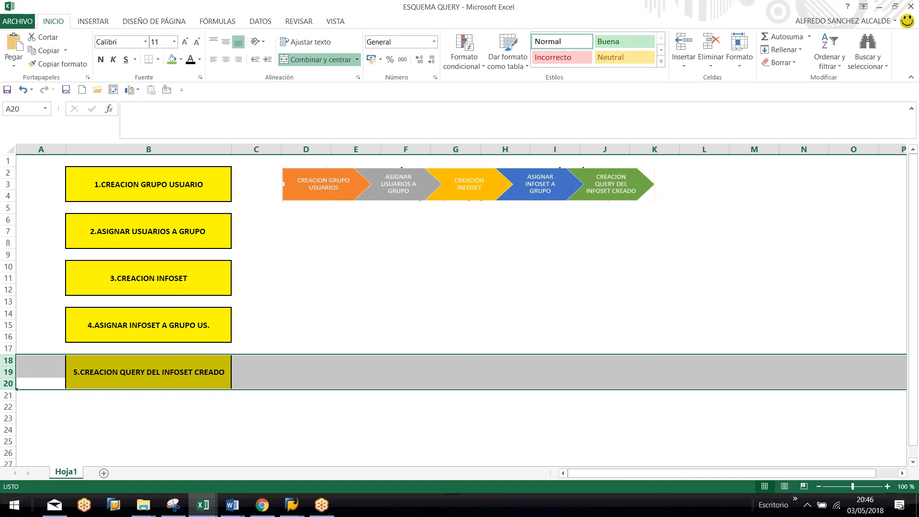
drag(9, 220, 4, 238)
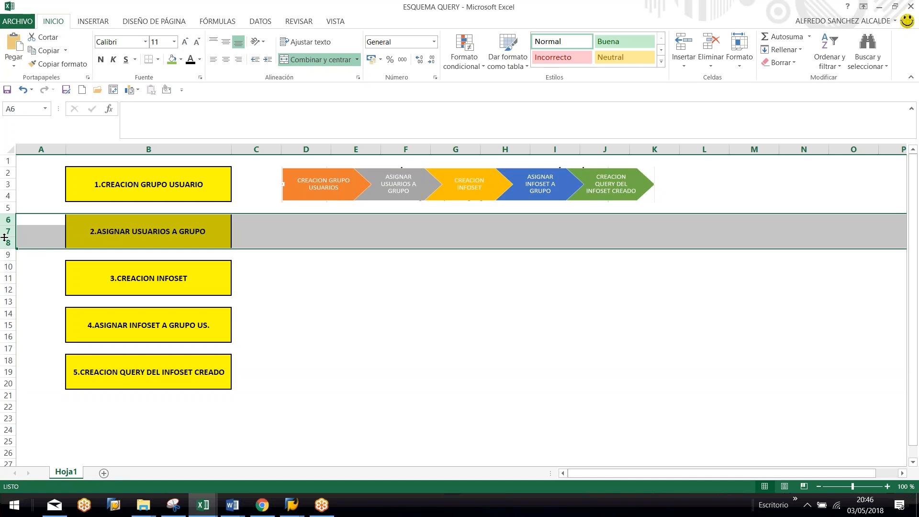
click(293, 285)
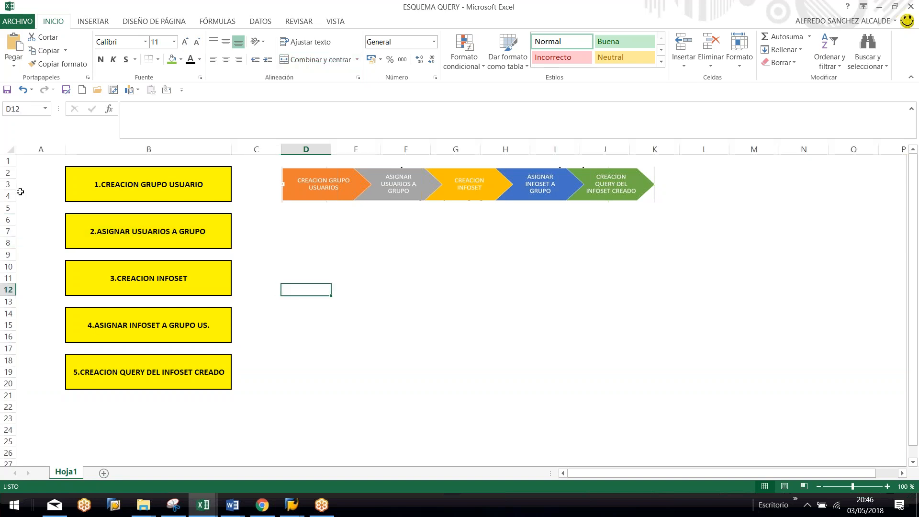
drag(8, 173, 21, 240)
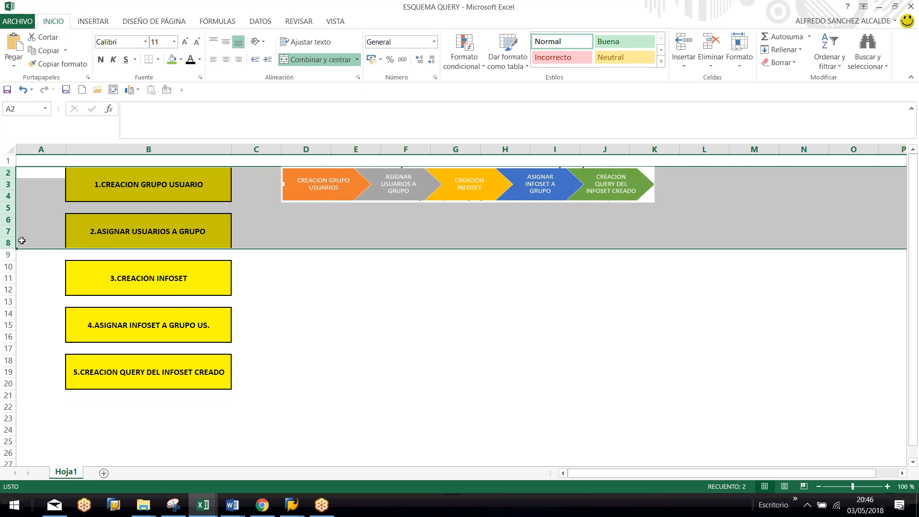
Step: Point out the InfoSet creation and query creation stages in the scheme by selecting rows 10 to 12 and rows 18 to 19
click(21, 267)
drag(12, 270, 14, 287)
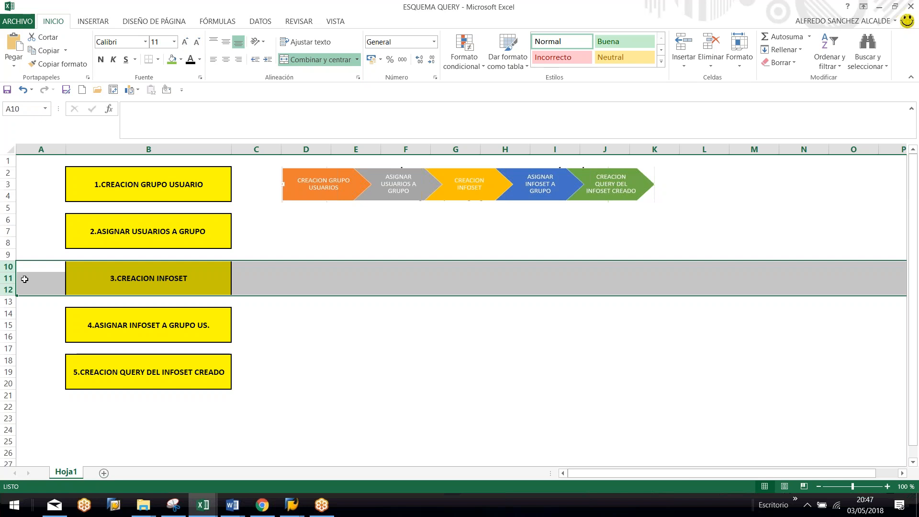
click(370, 302)
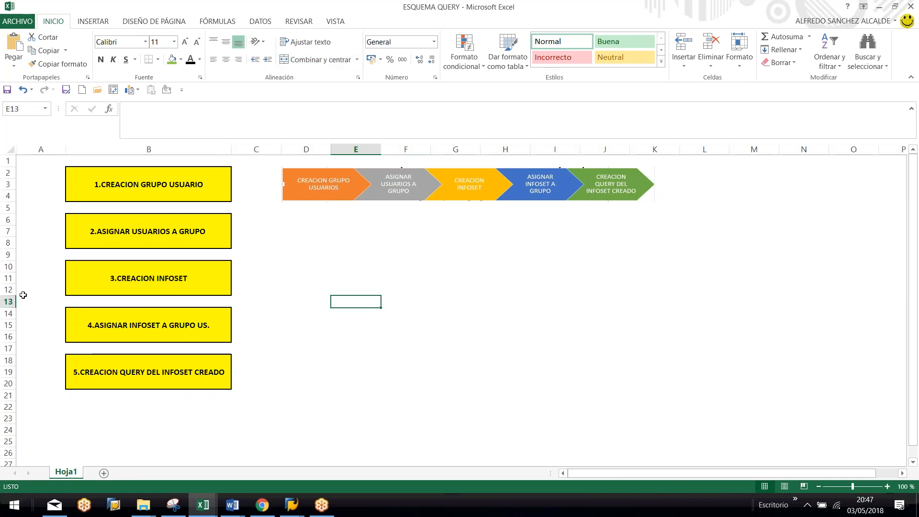
drag(8, 269, 5, 287)
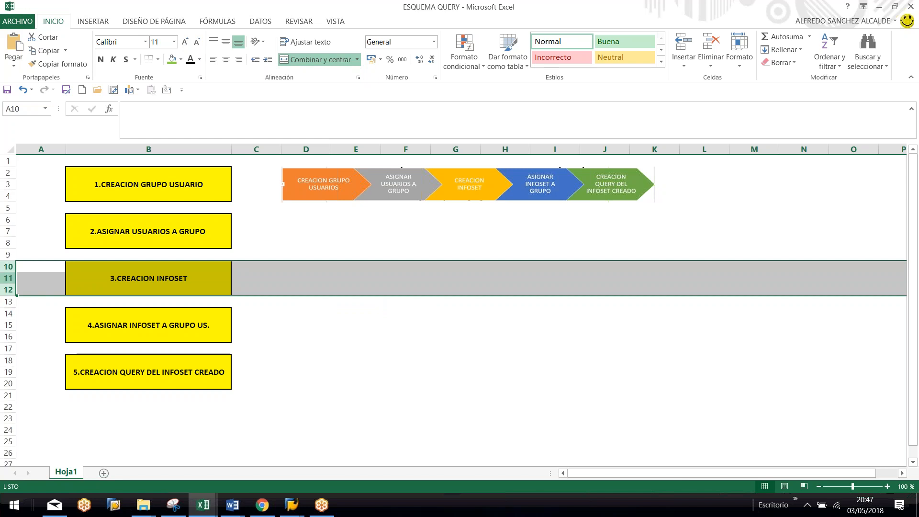
drag(8, 360, 5, 372)
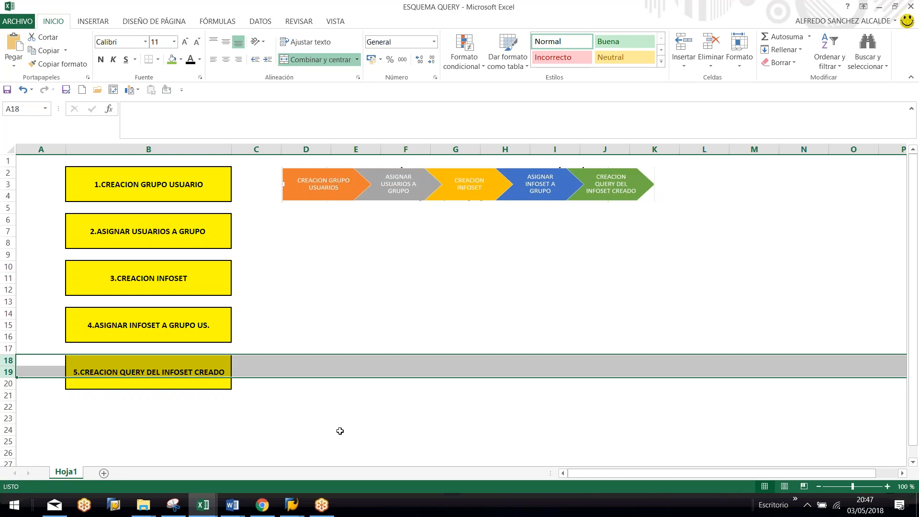
Step: Switch to SAP and leave the FBL1N selection screen for the SAP Easy Access menu
key(alt+Tab)
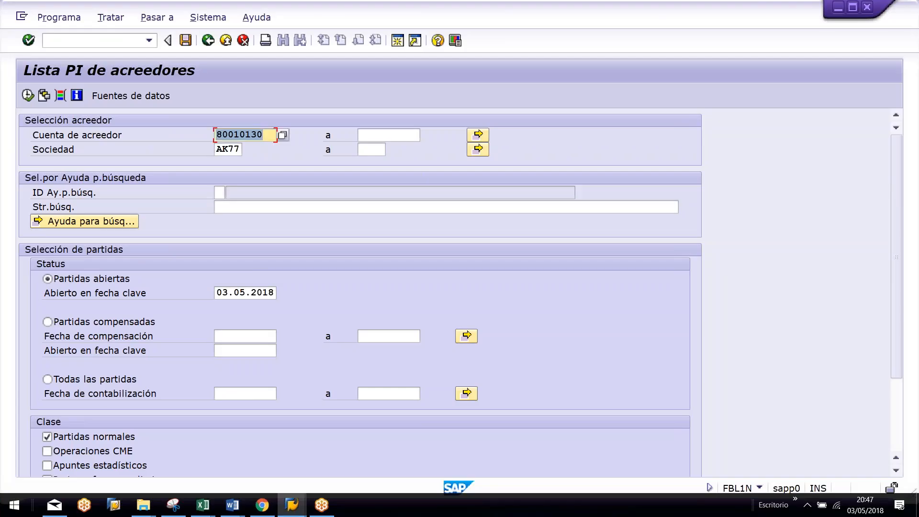
key(F3)
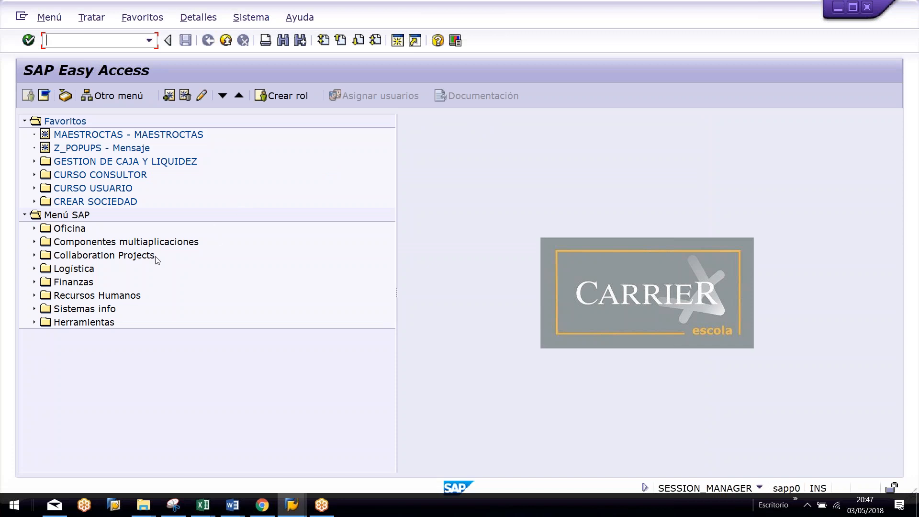
text(SQ01)
key(BackSpace)
key(BackSpace)
key(BackSpace)
key(BackSpace)
Step: Expand the SAP menu path Herramientas, Workbench ABAP, Utilidades, Query SAP to reach the query transactions
click(33, 324)
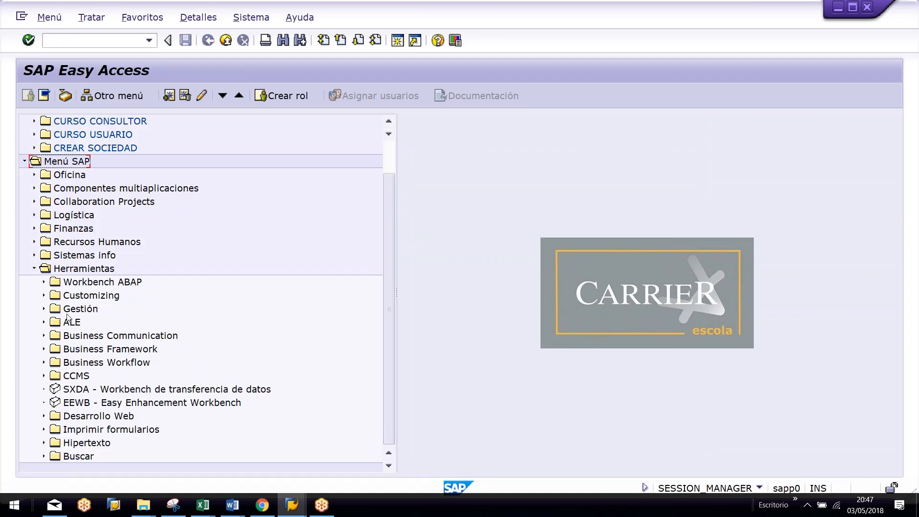
click(44, 283)
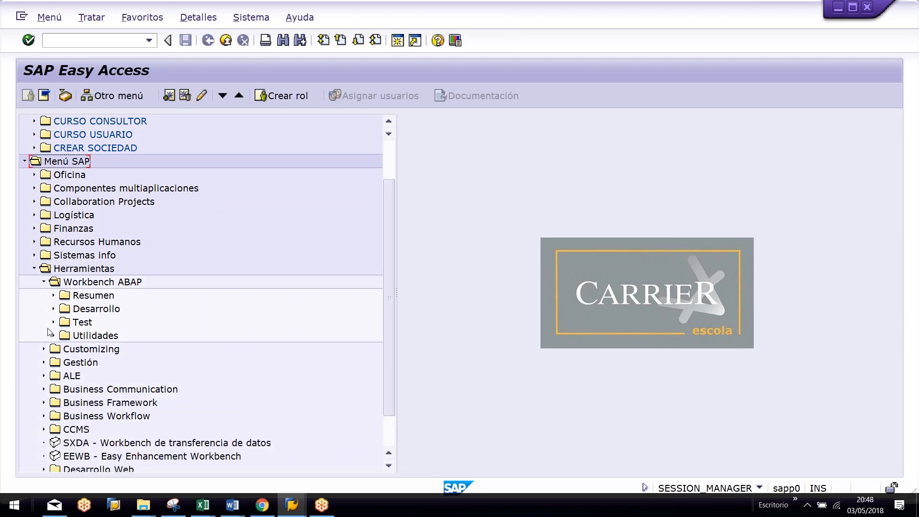
click(53, 335)
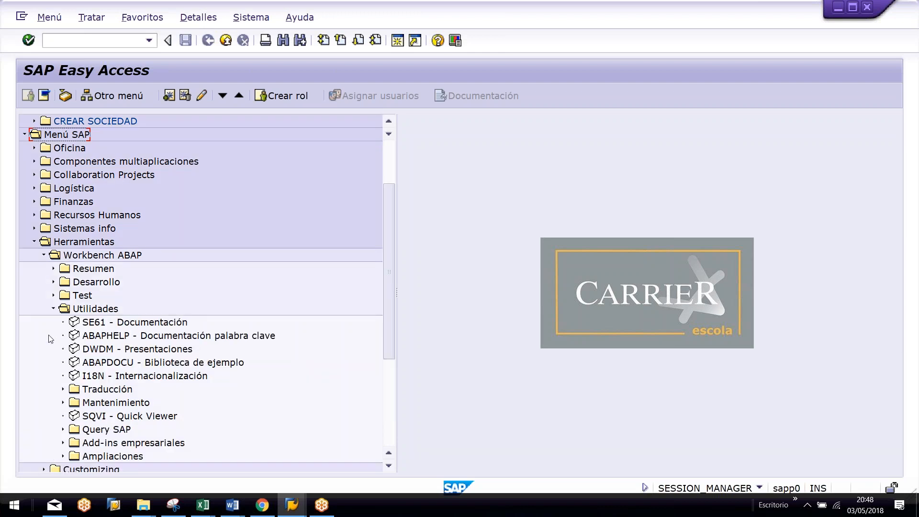
scroll(71, 406, down, 2)
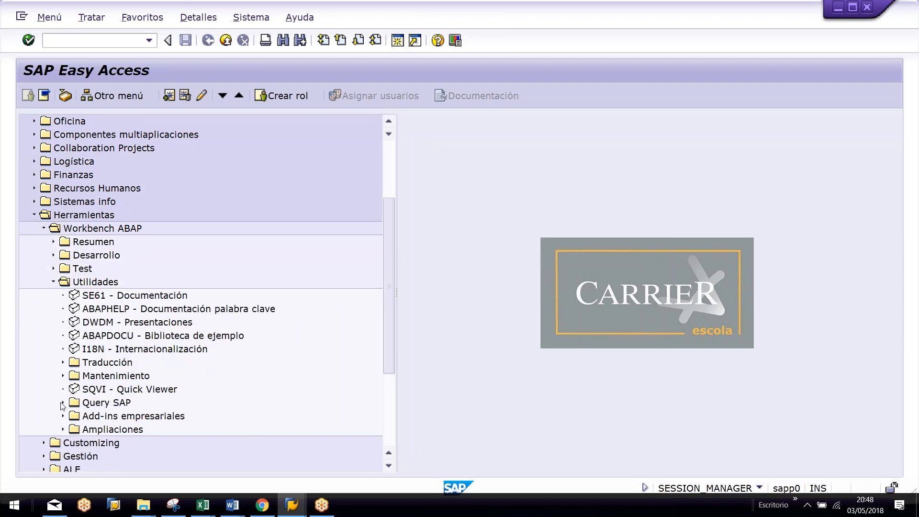
click(62, 402)
Step: Review the menu path level by level, from Herramientas through Workbench ABAP and Utilidades to the Query SAP folder
click(95, 283)
click(94, 229)
scroll(96, 245, up, 2)
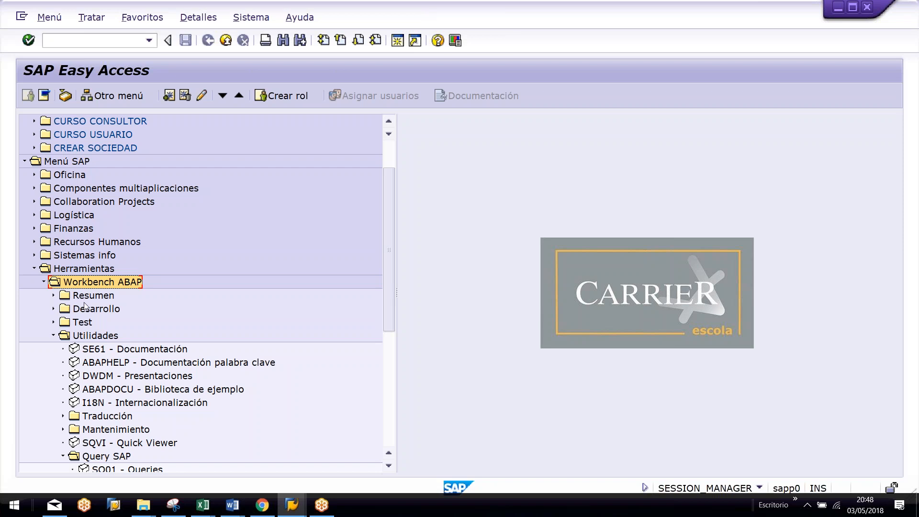
click(89, 270)
click(98, 282)
scroll(148, 306, down, 2)
click(102, 284)
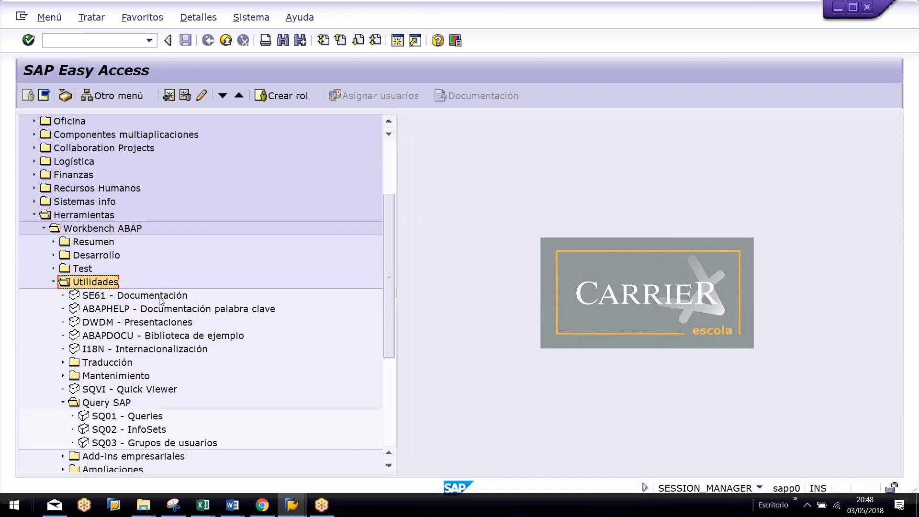
scroll(161, 302, down, 2)
click(114, 366)
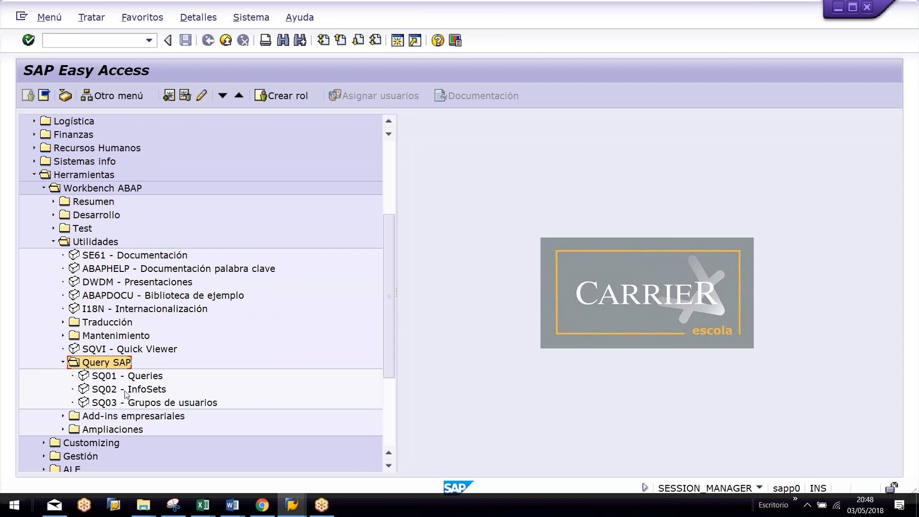
Step: Open SQ01 - Queries and select Área estándar (específico mandante) as the functional area
double_click(128, 377)
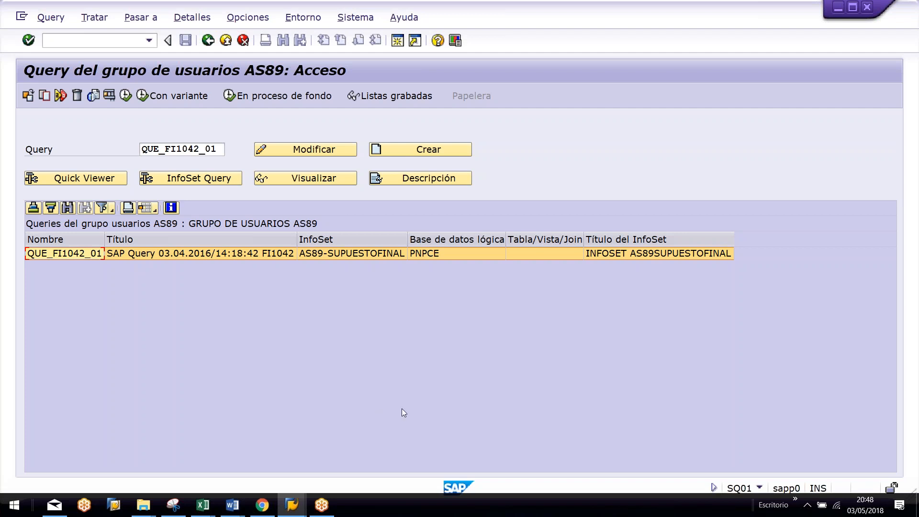
click(143, 149)
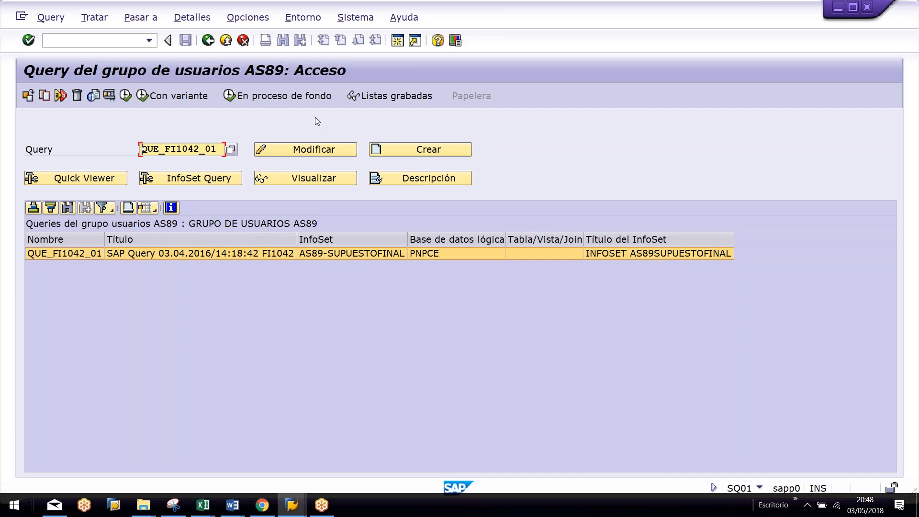
click(316, 18)
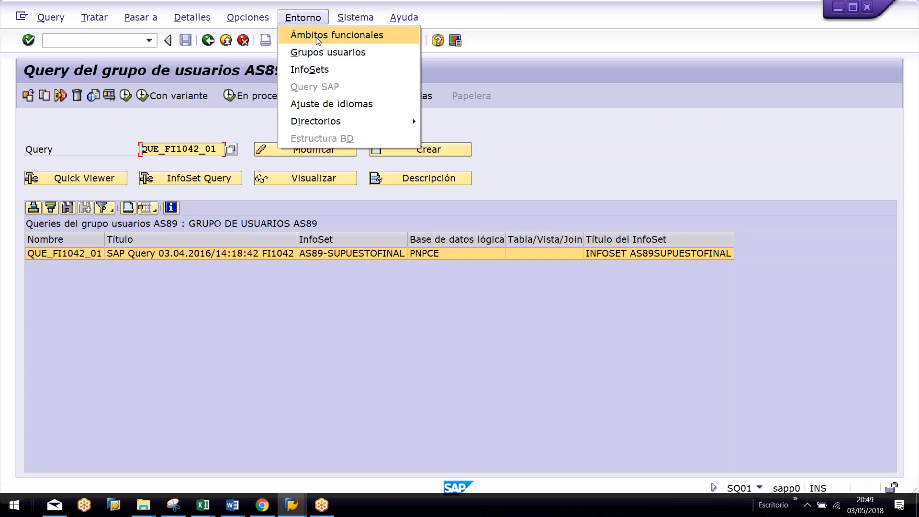
click(316, 40)
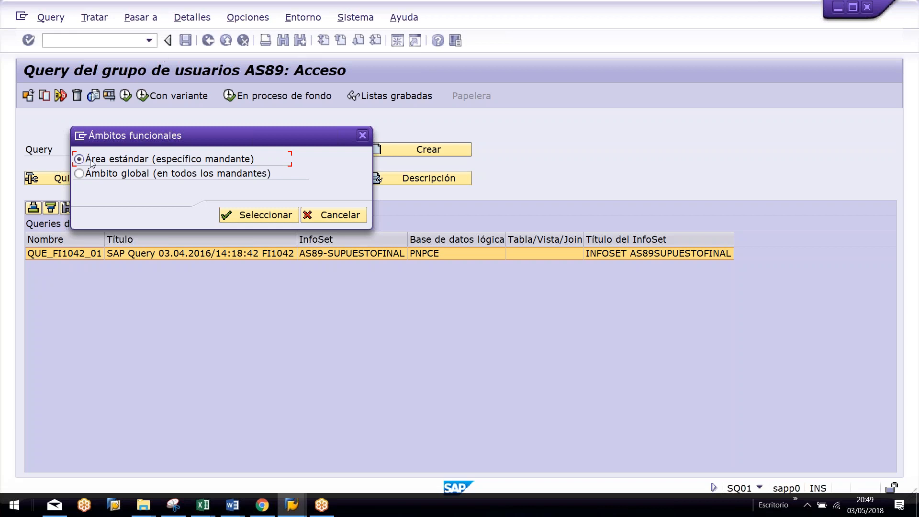
click(264, 214)
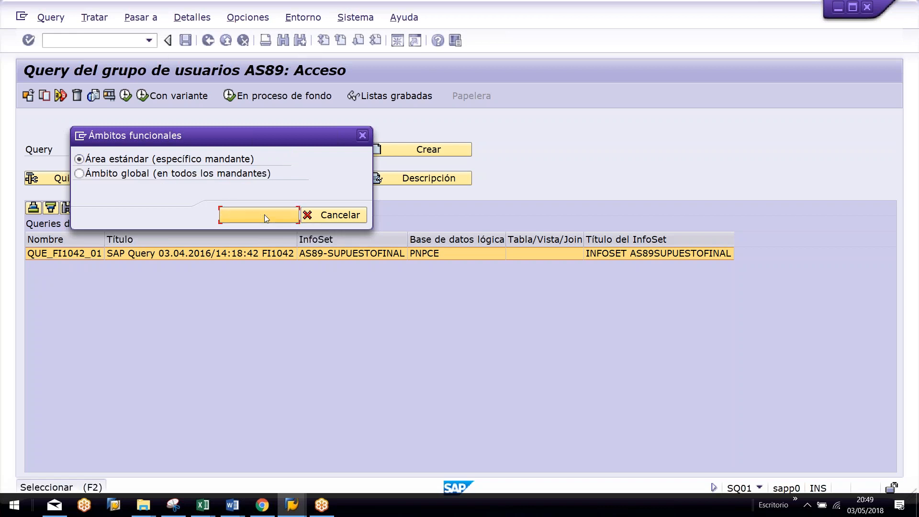
click(303, 18)
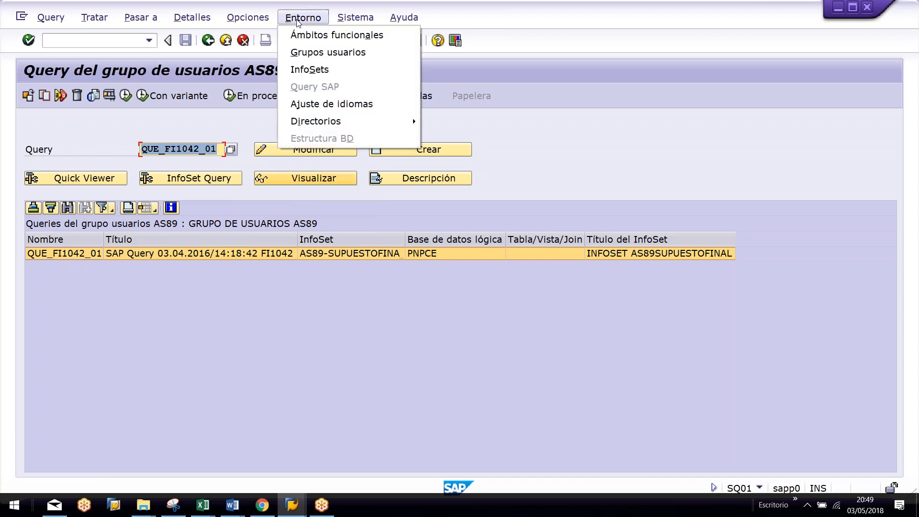
click(297, 35)
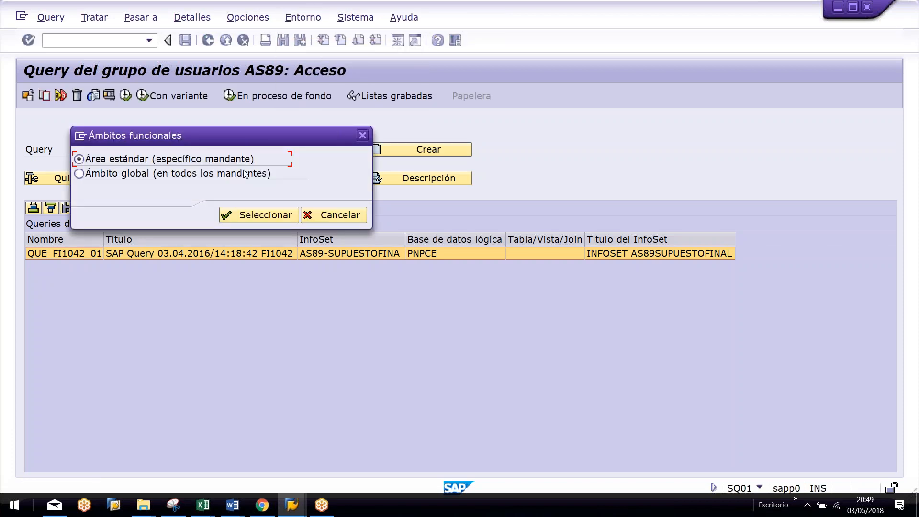
click(240, 216)
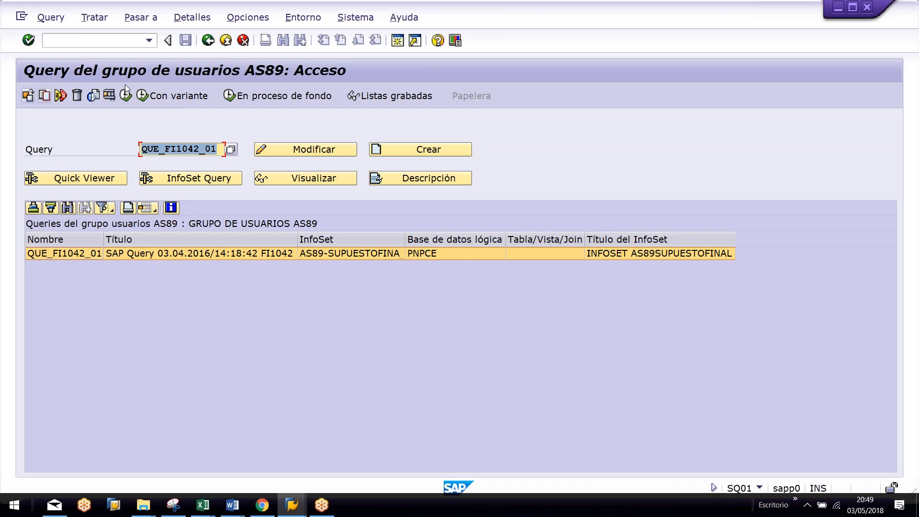
Step: Look at the user groups maintenance screen from the query environment and return to the query overview
click(303, 18)
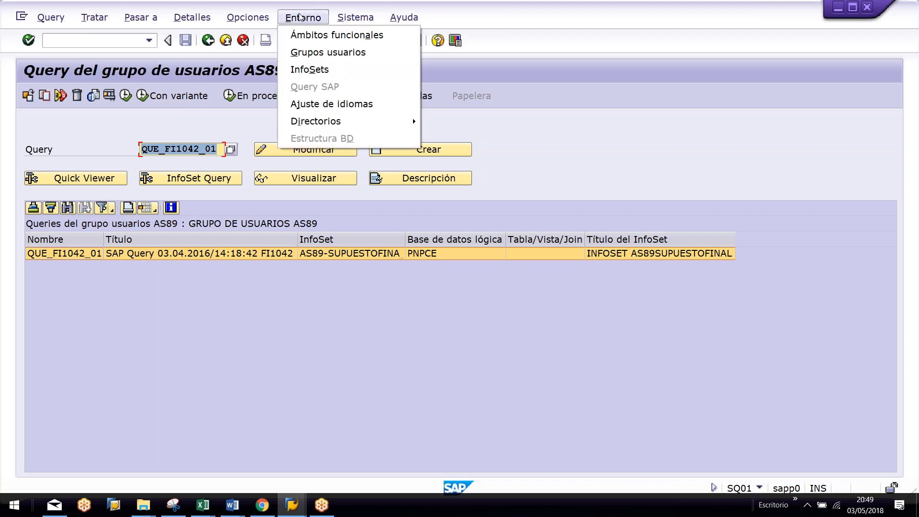
click(316, 52)
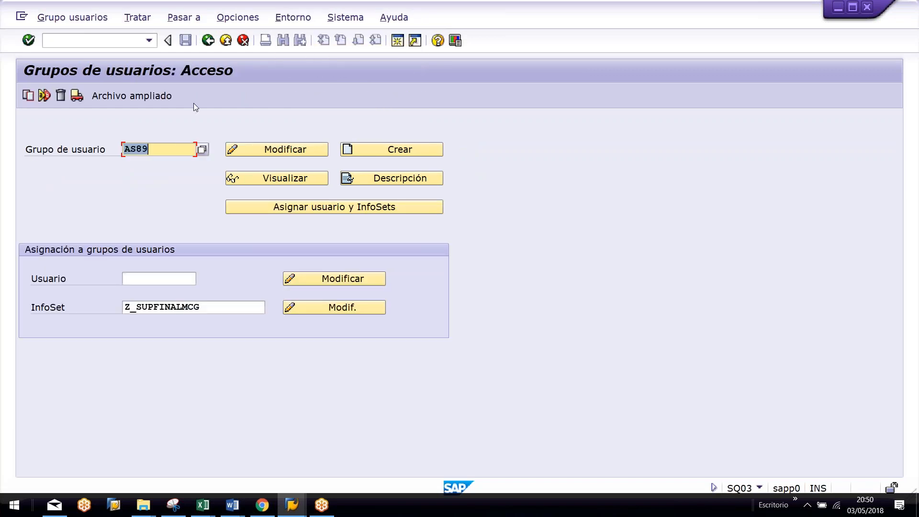
click(208, 42)
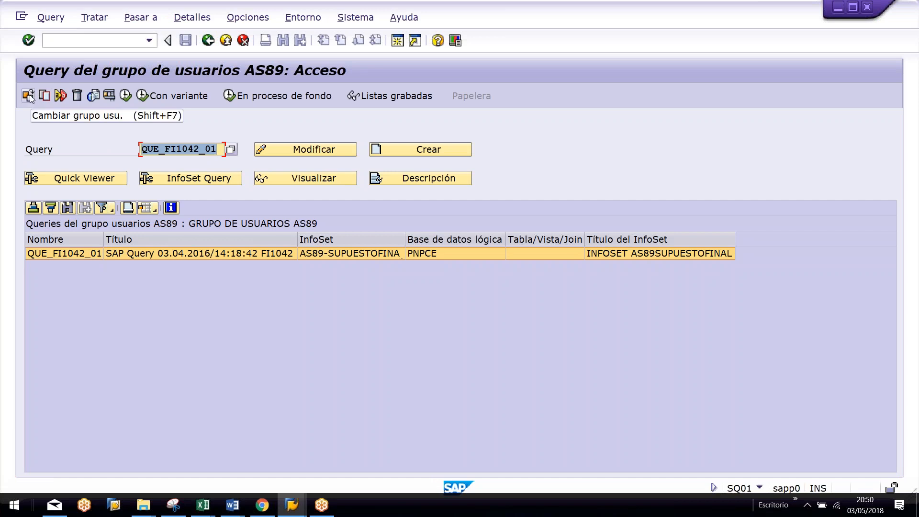
Step: Change the query user group from AS89 to the instructor's own FI group
click(29, 95)
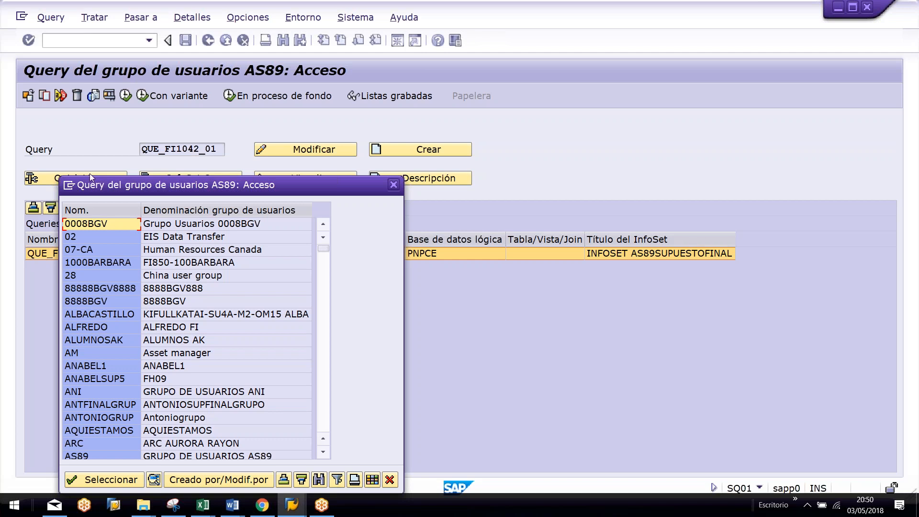
click(83, 327)
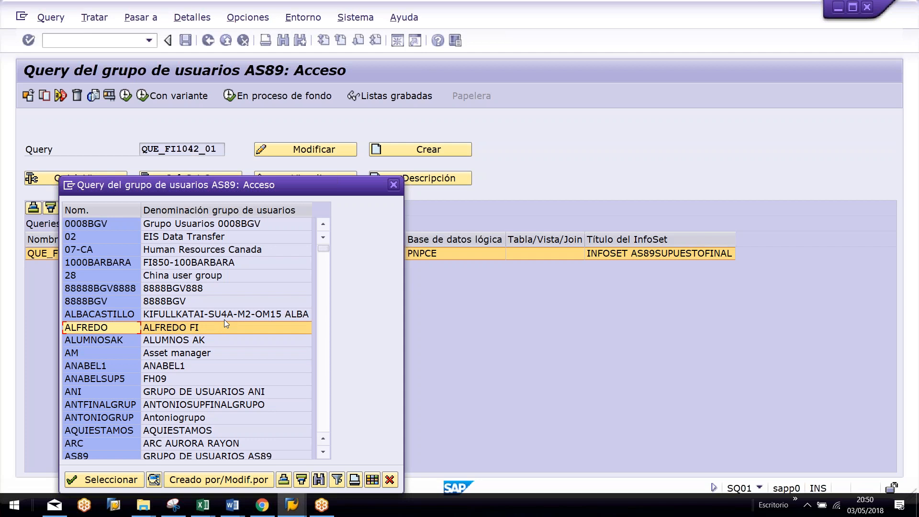
double_click(97, 328)
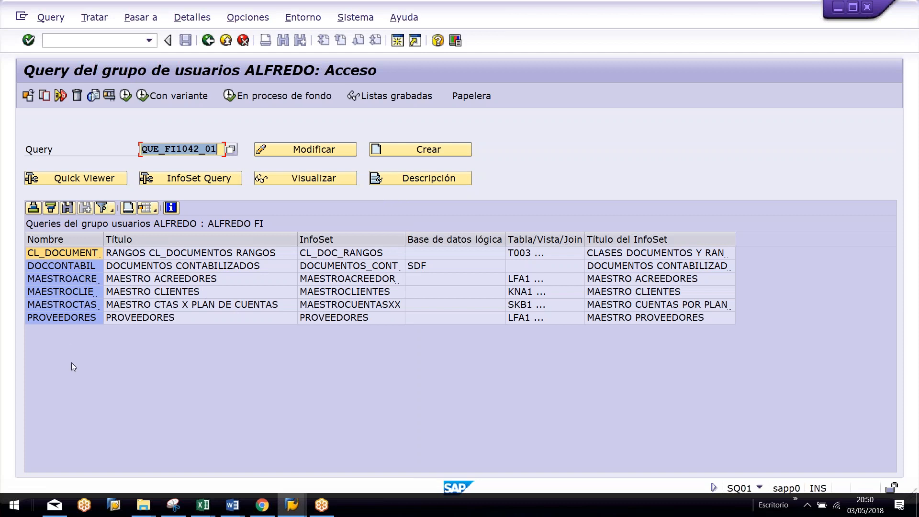
Step: Examine the group's query list by its Nombre, Título, InfoSet and Tabla/Vista/Join columns
click(900, 33)
click(76, 240)
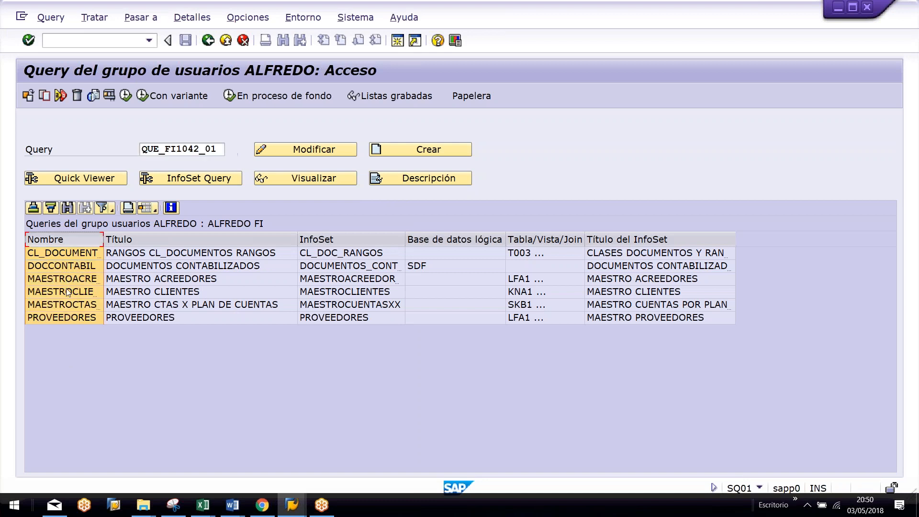
click(71, 268)
click(135, 241)
click(343, 239)
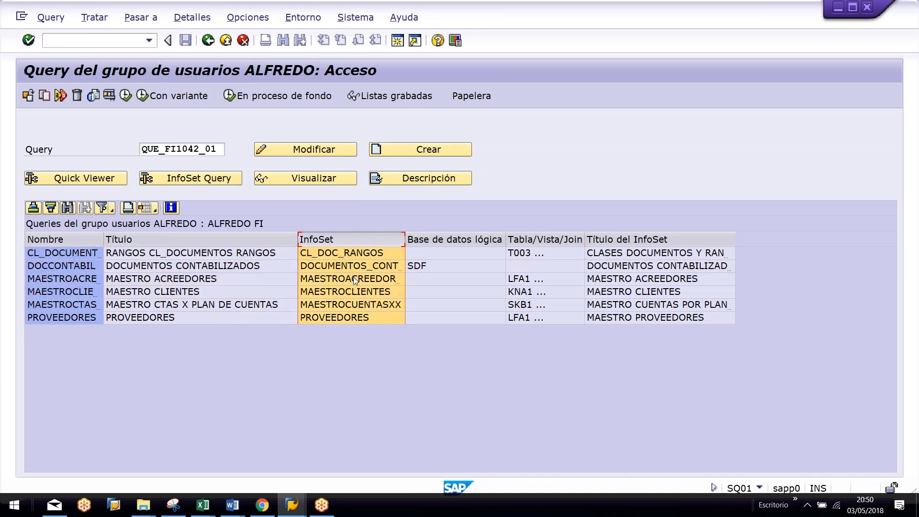
click(366, 254)
drag(359, 288, 348, 317)
click(348, 316)
click(355, 279)
click(345, 241)
click(535, 280)
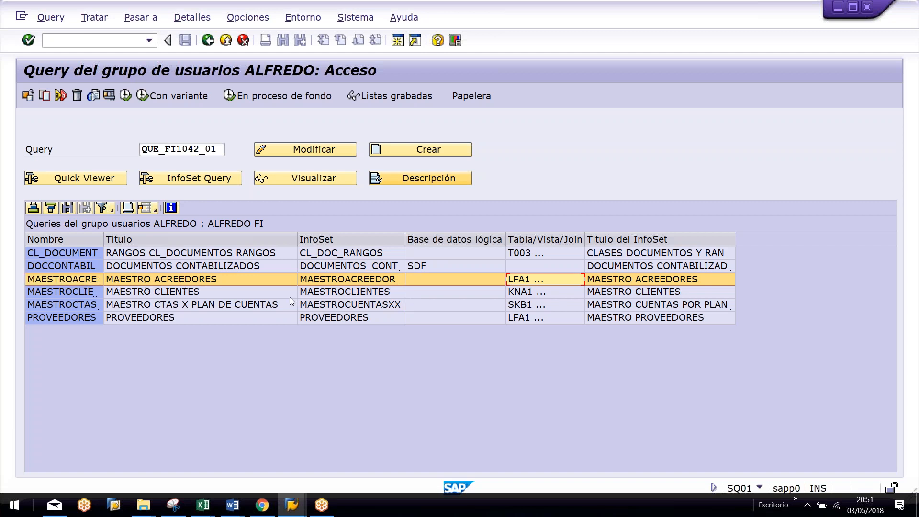
Step: Select the MAESTRO ACREEDORES query in the list and run it to open its selection screen
click(158, 267)
click(117, 279)
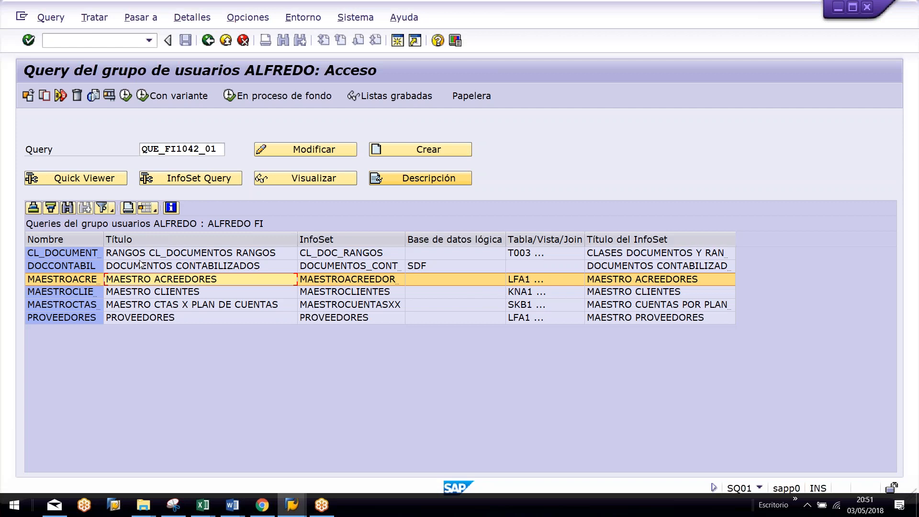
click(50, 280)
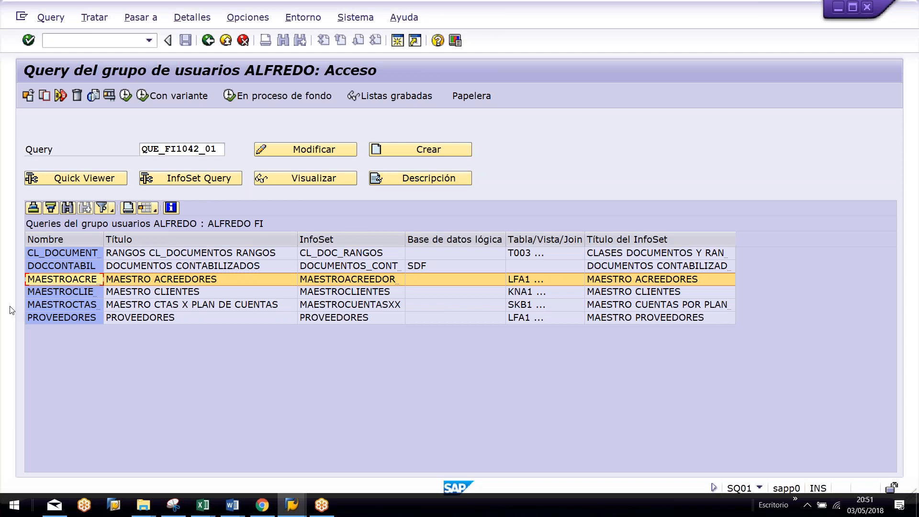
click(125, 97)
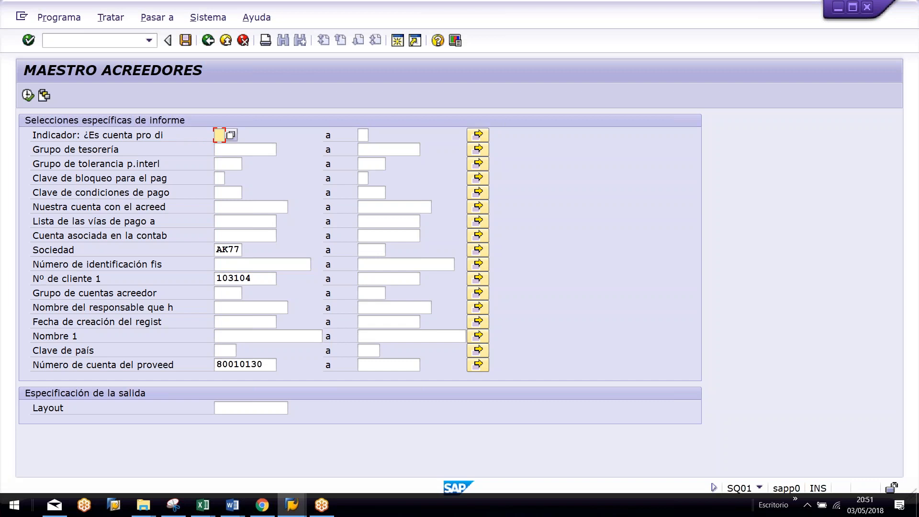
Step: Clear the Nº de cliente 1 and Número de cuenta del proveed selection fields, keeping Sociedad AK77
drag(270, 278, 131, 261)
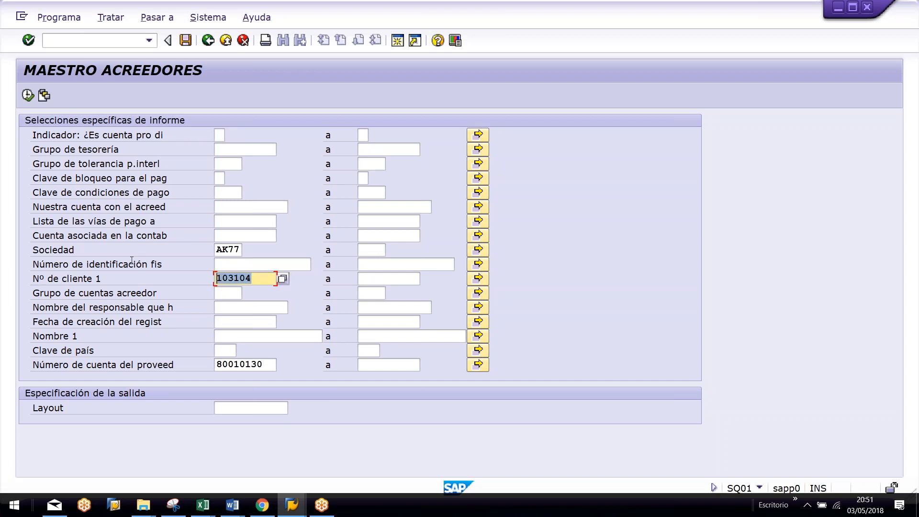
key(Delete)
drag(271, 364, 16, 337)
key(Delete)
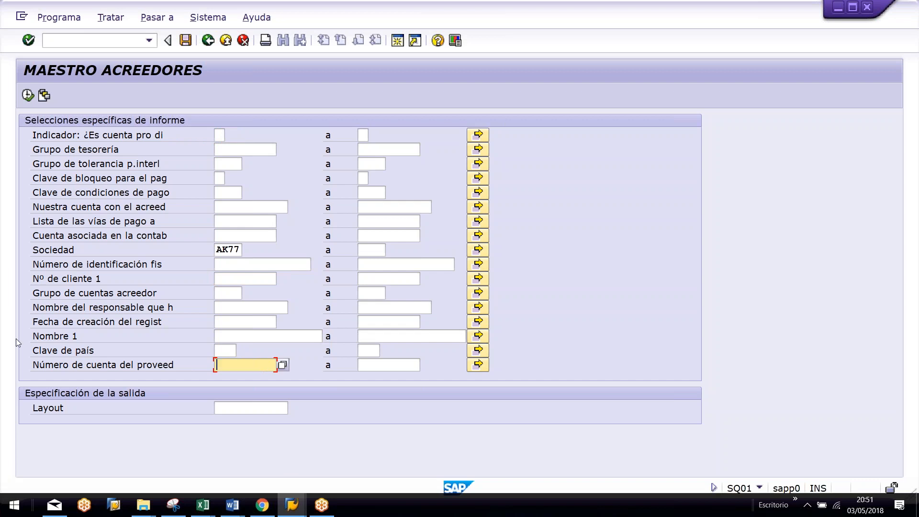
Step: Set the Sociedad selection to AK** and run the MAESTRO ACREEDORES report
drag(218, 250, 295, 248)
key(Delete)
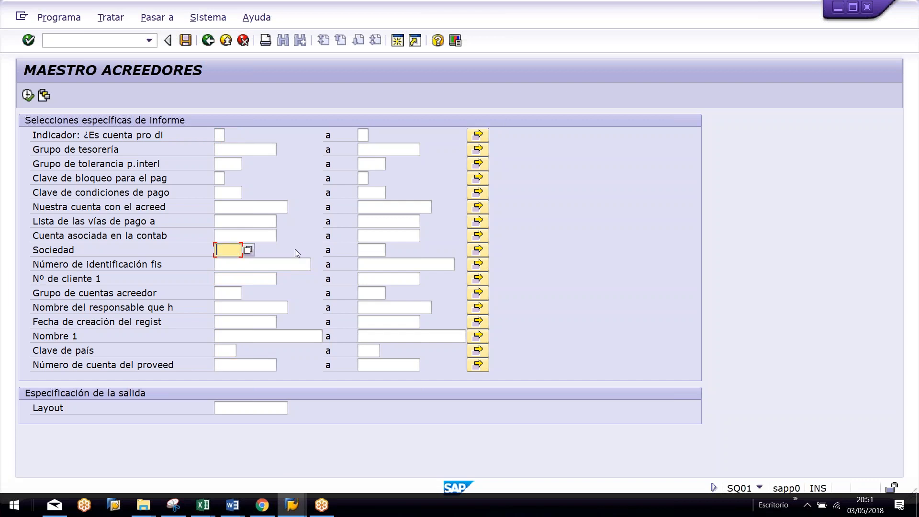
text(AK**)
click(28, 96)
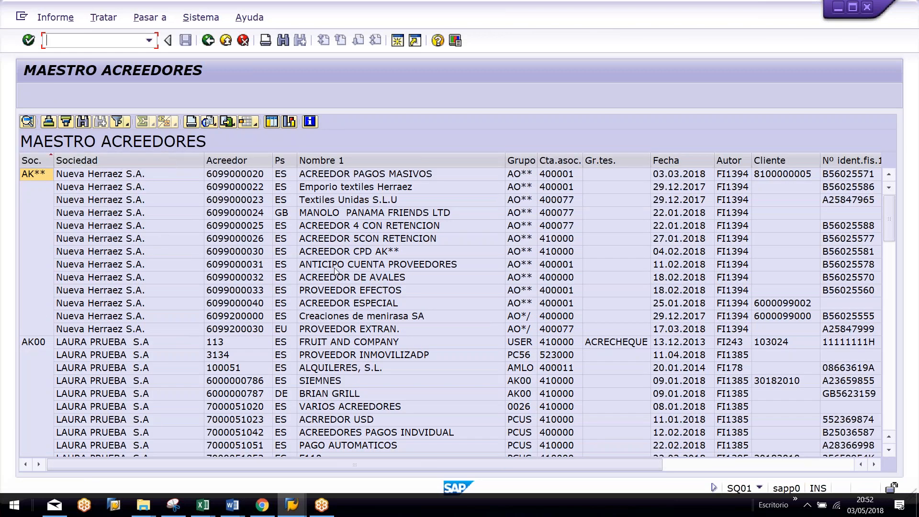
Step: Examine the vendor list's Soc., Sociedad, Acreedor, Ps, Nombre 1, Cta.asoc. and Autor columns
scroll(149, 266, down, 15)
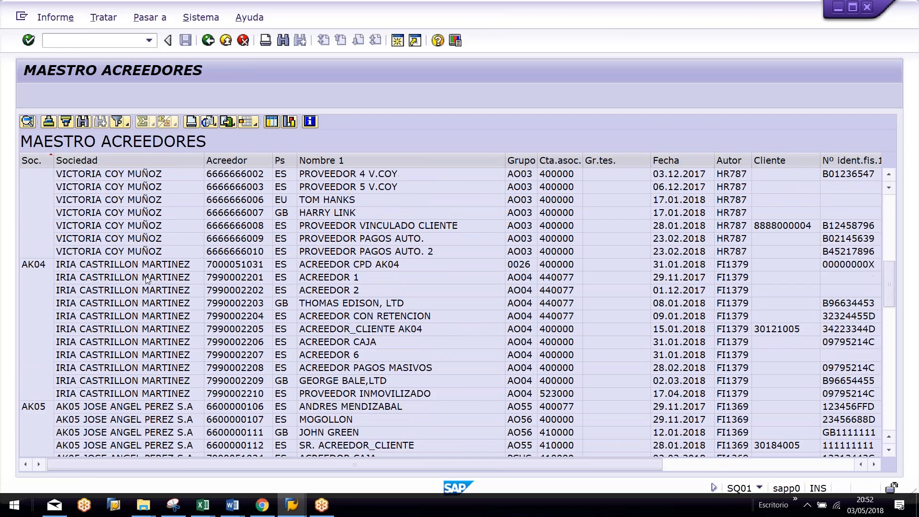
scroll(153, 281, up, 3)
click(173, 291)
click(31, 161)
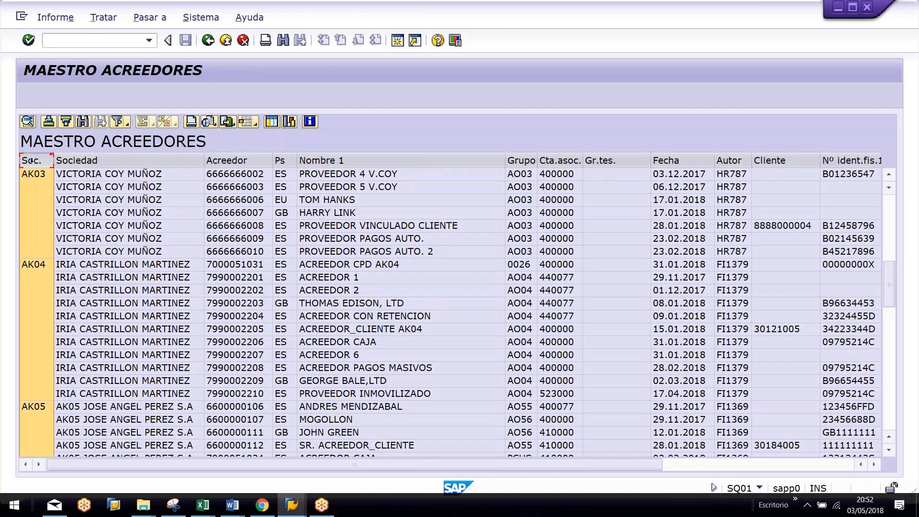
click(85, 160)
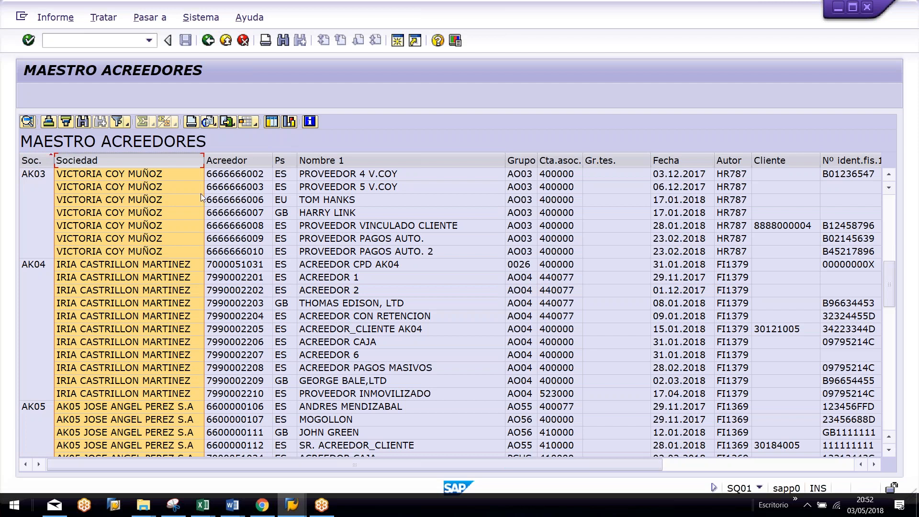
click(227, 160)
click(280, 160)
click(335, 160)
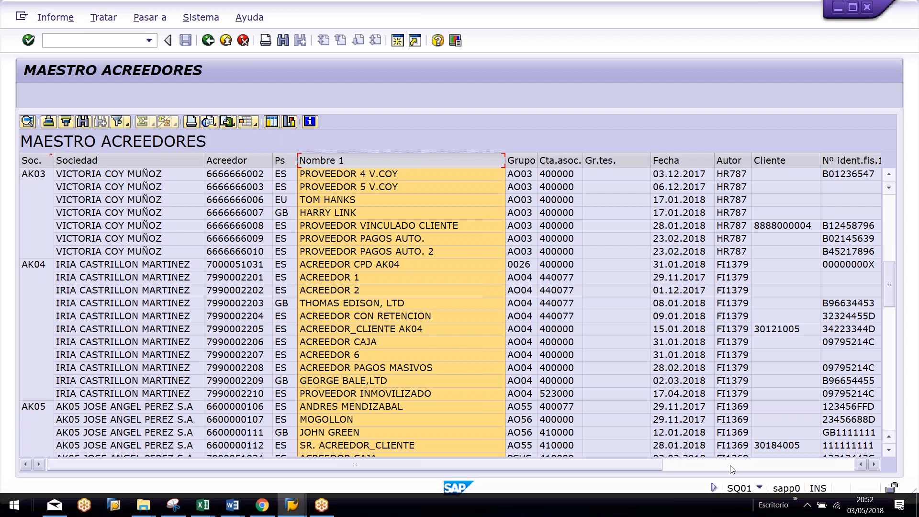
click(558, 265)
click(553, 161)
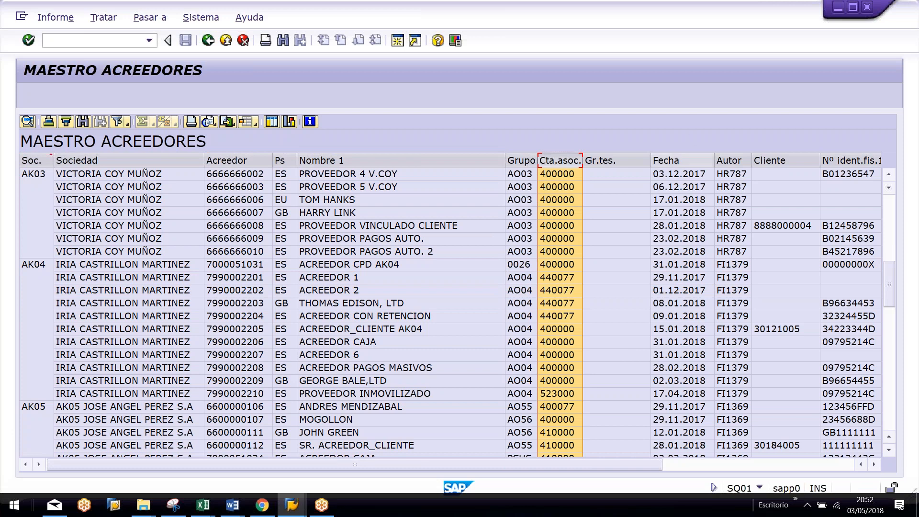
click(730, 161)
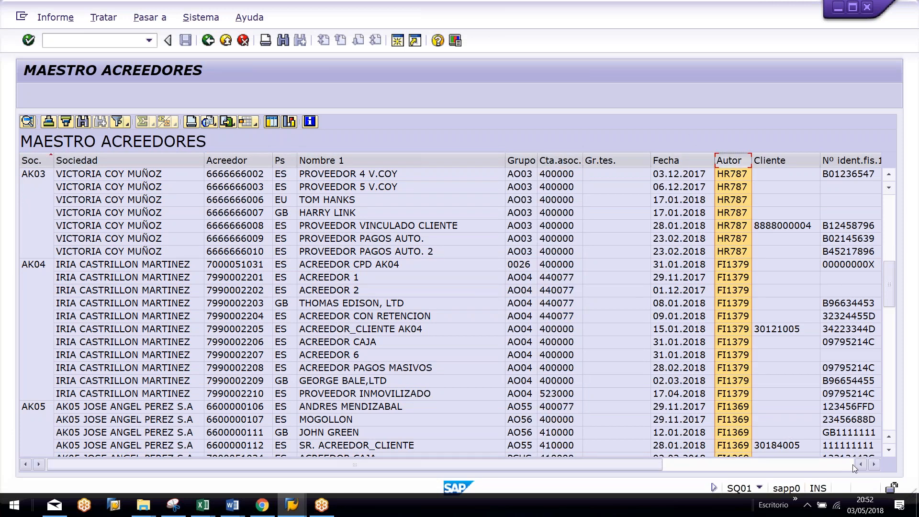
Step: Examine the remaining vendor list columns: Cliente, Nº ident.fis.1, Vías pago and CPag
click(875, 464)
click(874, 465)
click(874, 464)
click(874, 465)
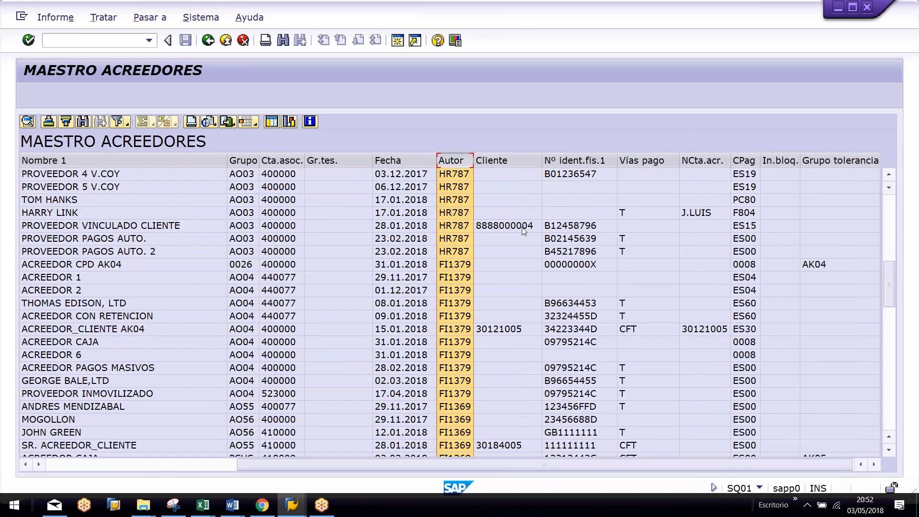
click(504, 226)
click(569, 316)
click(577, 162)
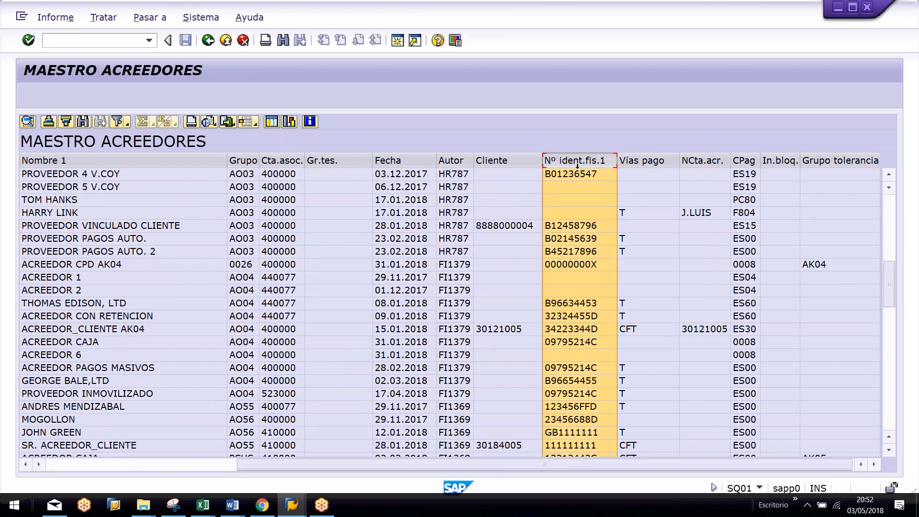
click(643, 162)
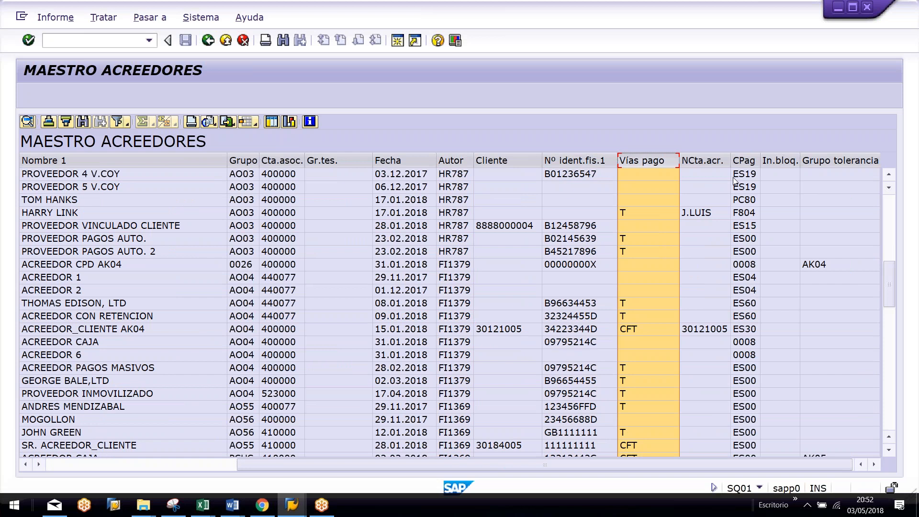
click(744, 161)
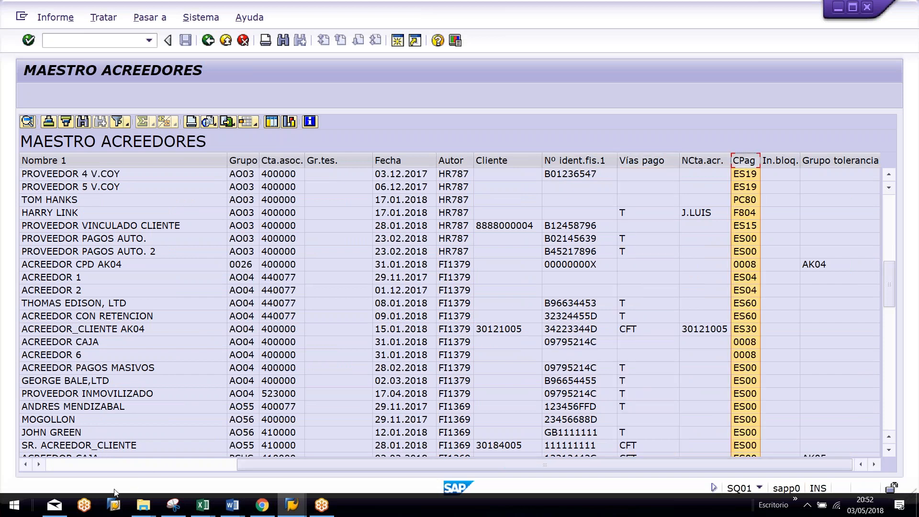
Step: Review the vendor rows of the other AK companies down to the end and check the list's spreadsheet export option
click(86, 461)
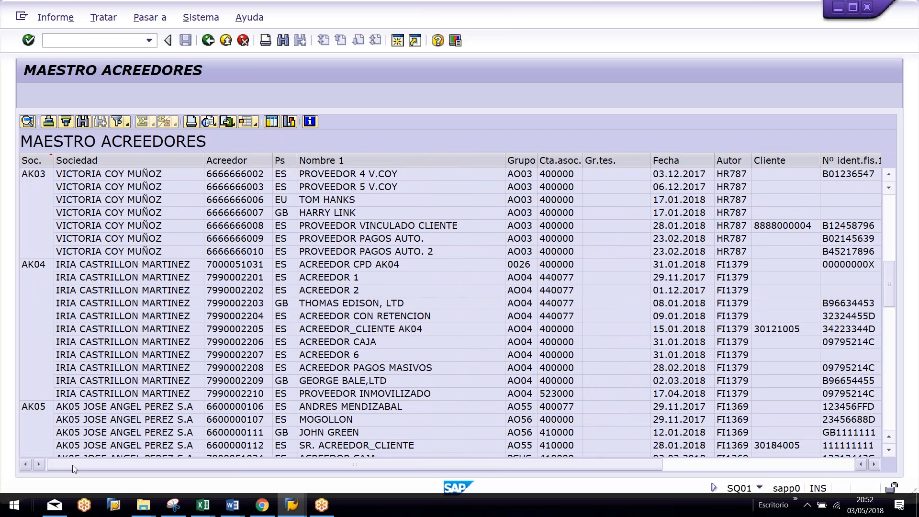
scroll(111, 385, down, 7)
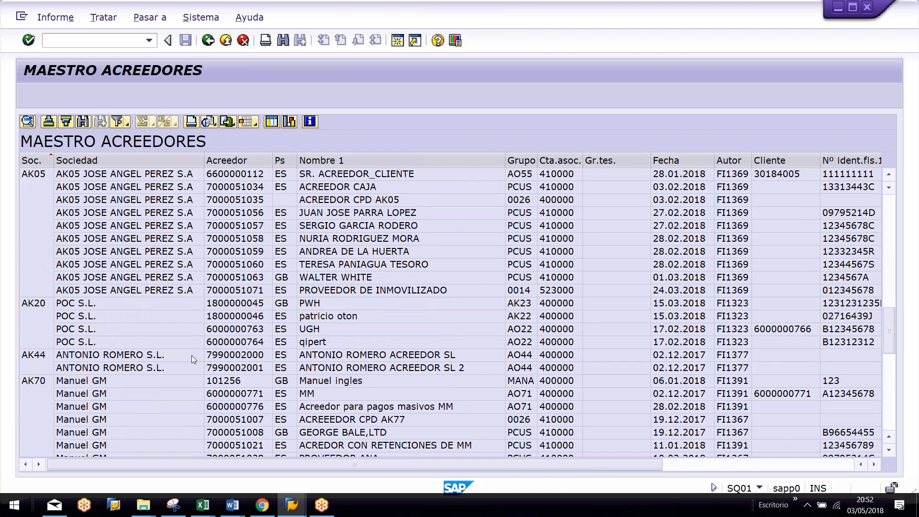
scroll(192, 355, down, 11)
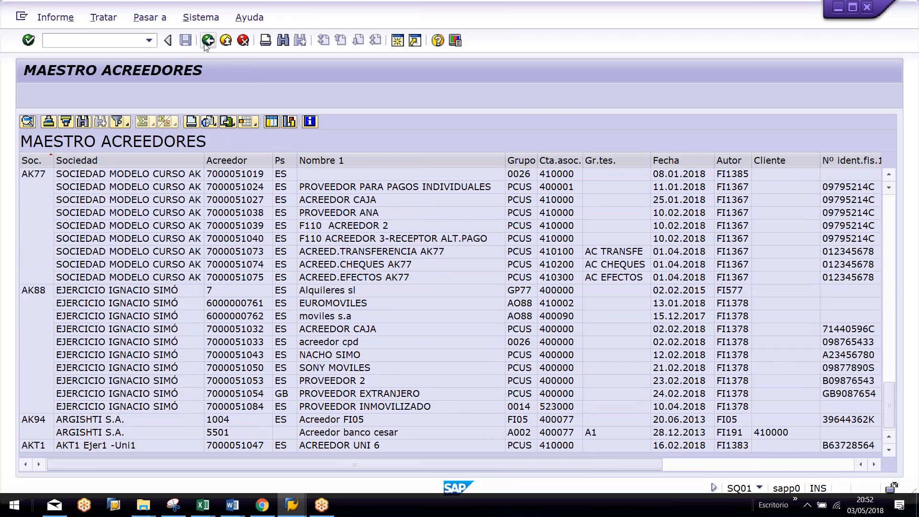
click(288, 226)
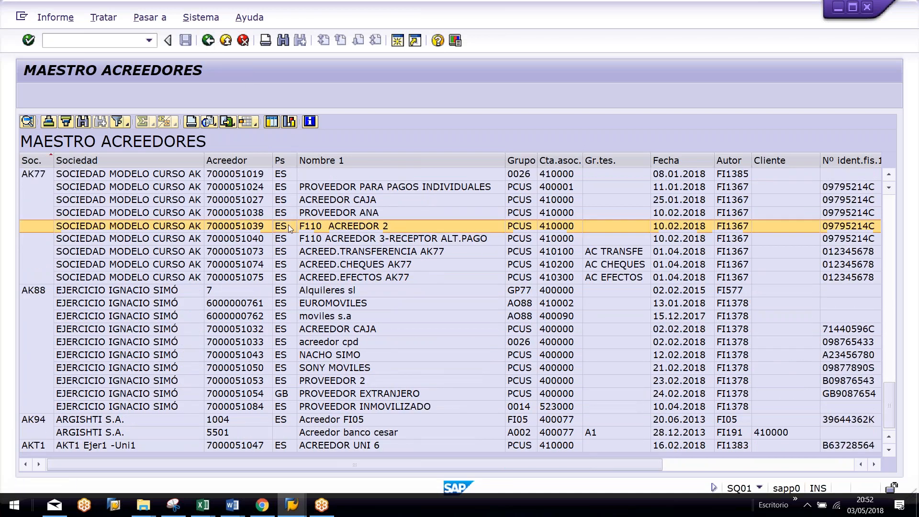
right_click(288, 225)
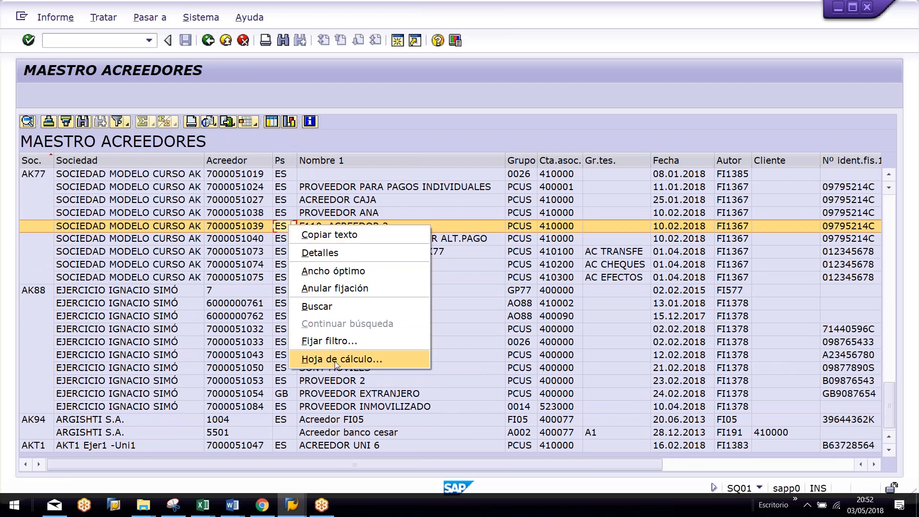
click(190, 124)
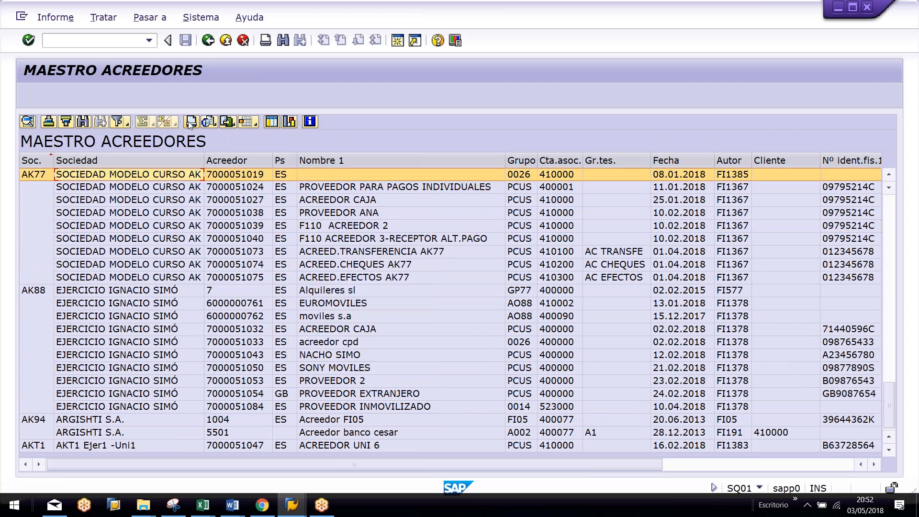
Step: Return to the report's selection screen and review the responsible person, Clave de país and Sociedad selection fields
click(208, 40)
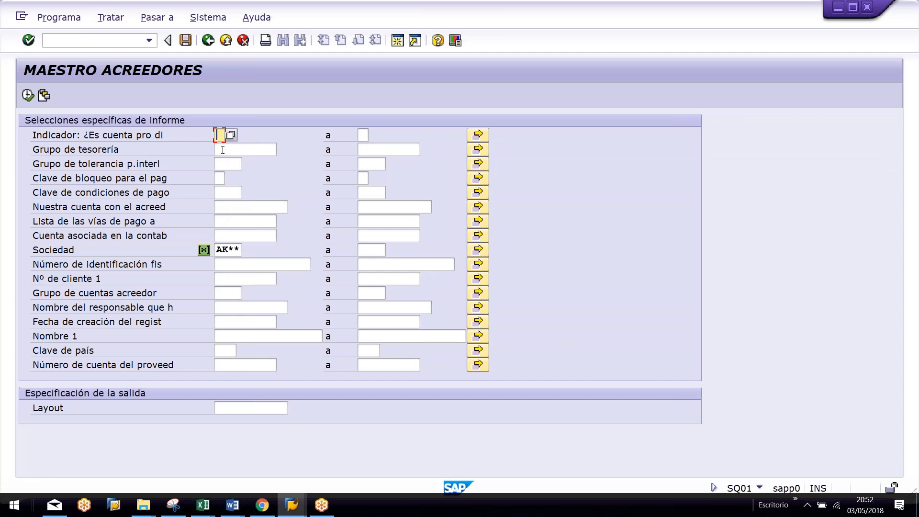
click(218, 310)
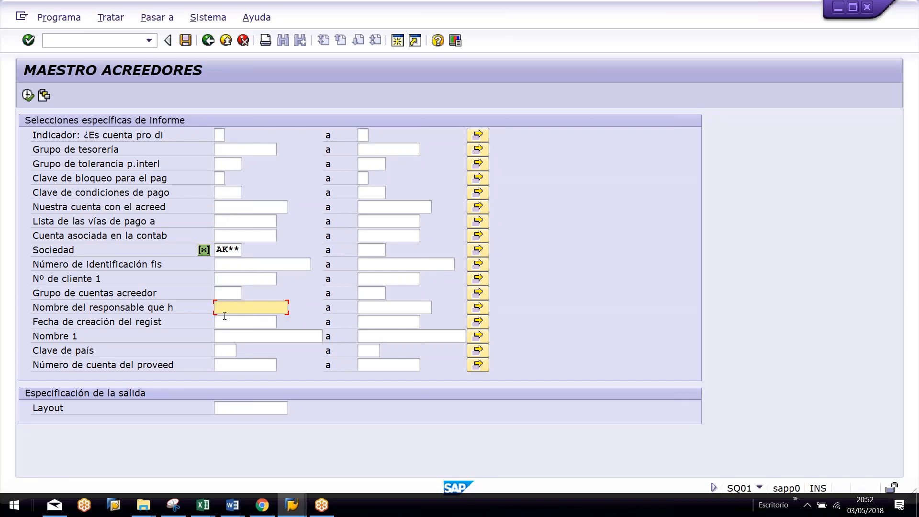
click(226, 350)
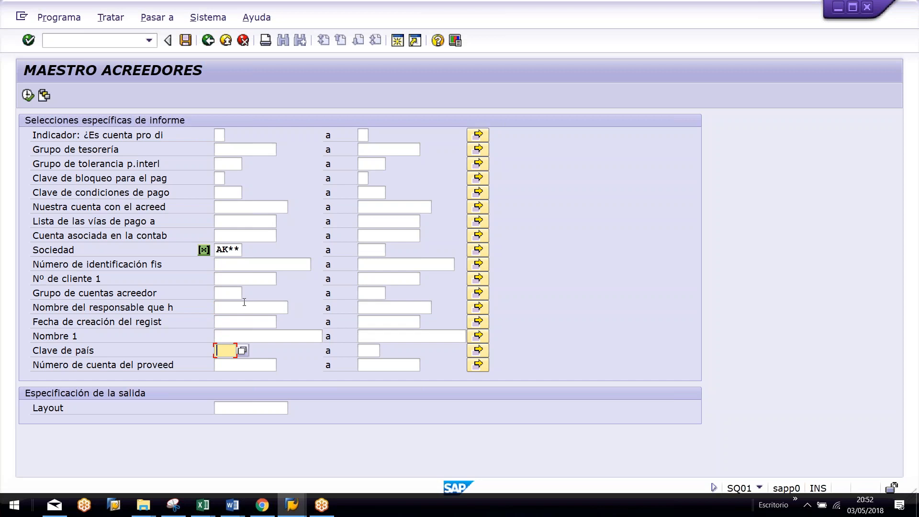
click(216, 250)
double_click(234, 255)
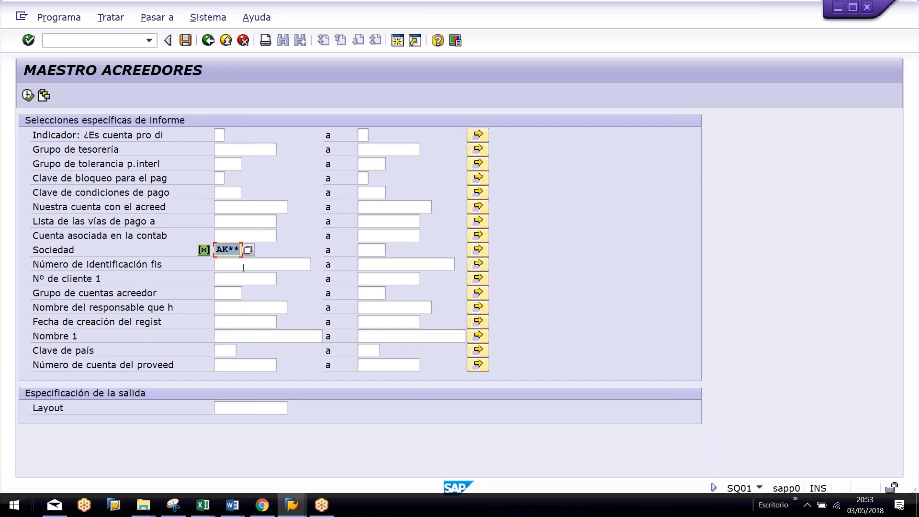
Step: Go back to the user group's query list and switch to the InfoSets maintenance
key(F3)
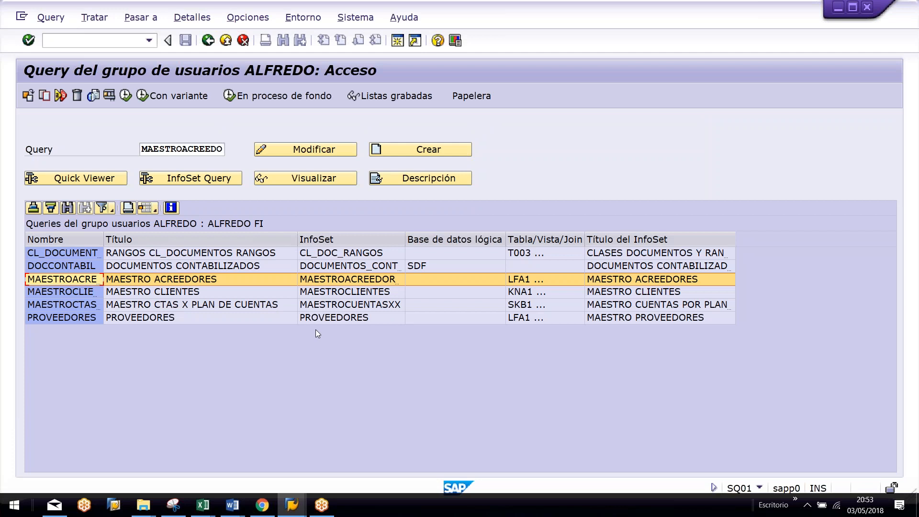
click(306, 19)
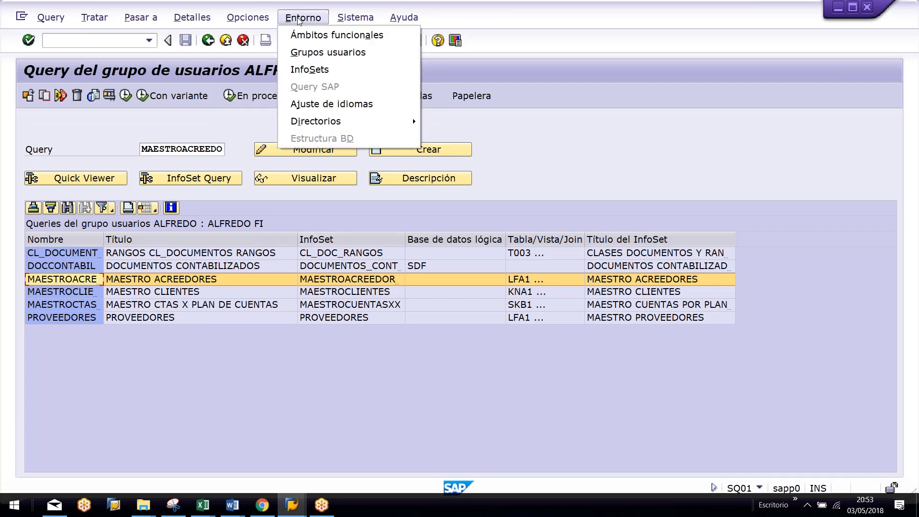
click(310, 70)
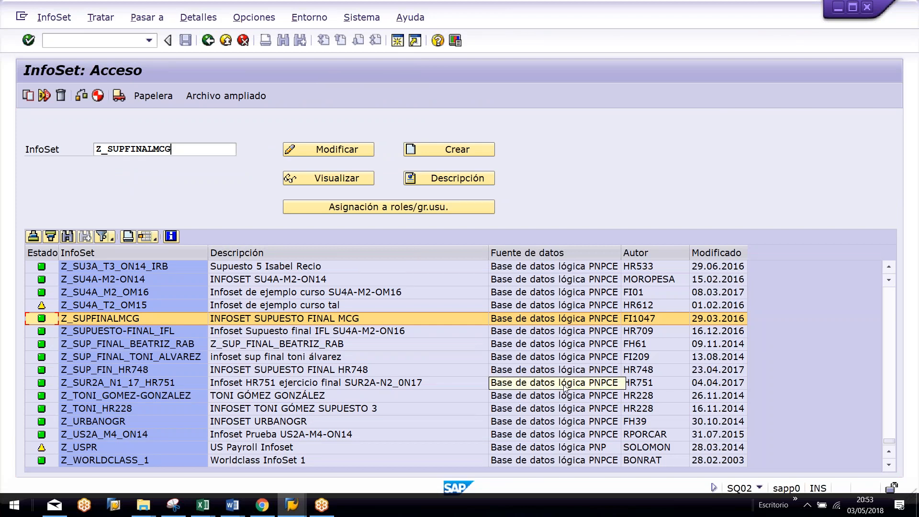
Step: Filter the InfoSet list by Autor FI1367
scroll(434, 338, up, 20)
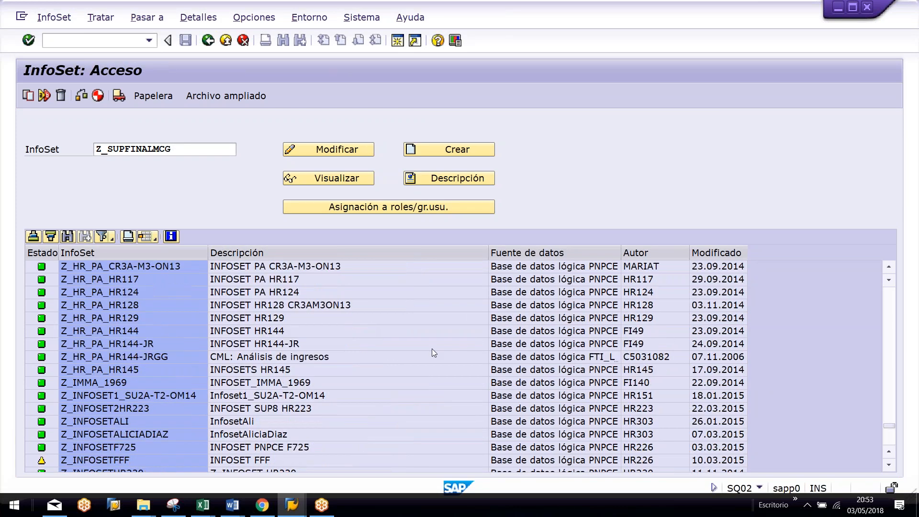
scroll(430, 345, up, 20)
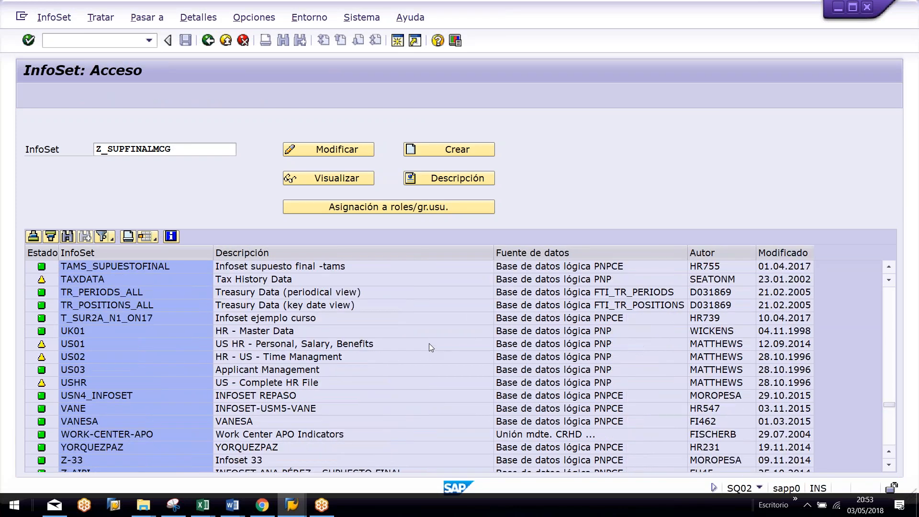
click(703, 250)
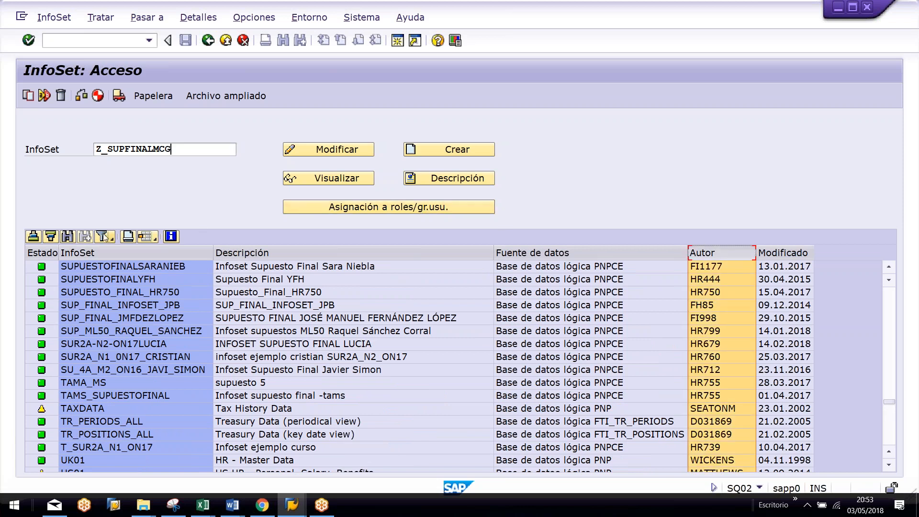
click(101, 237)
text(FI)
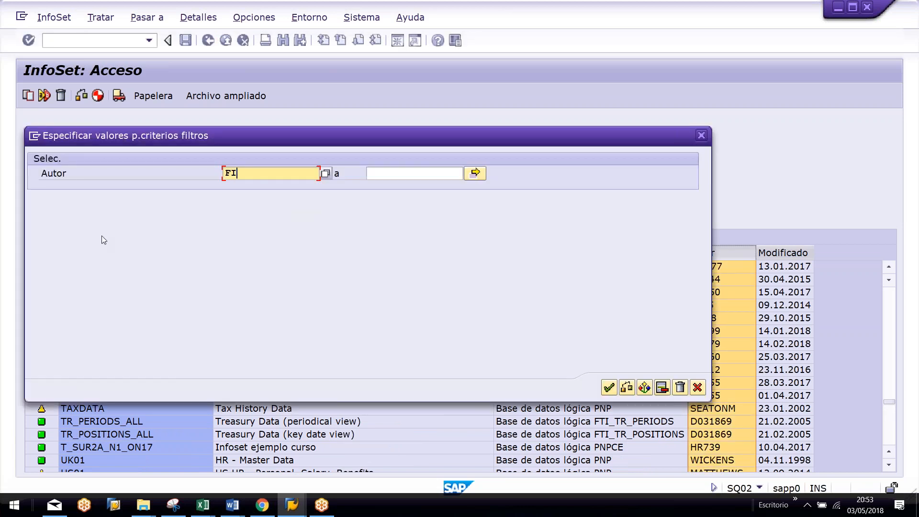
text(1367)
key(Return)
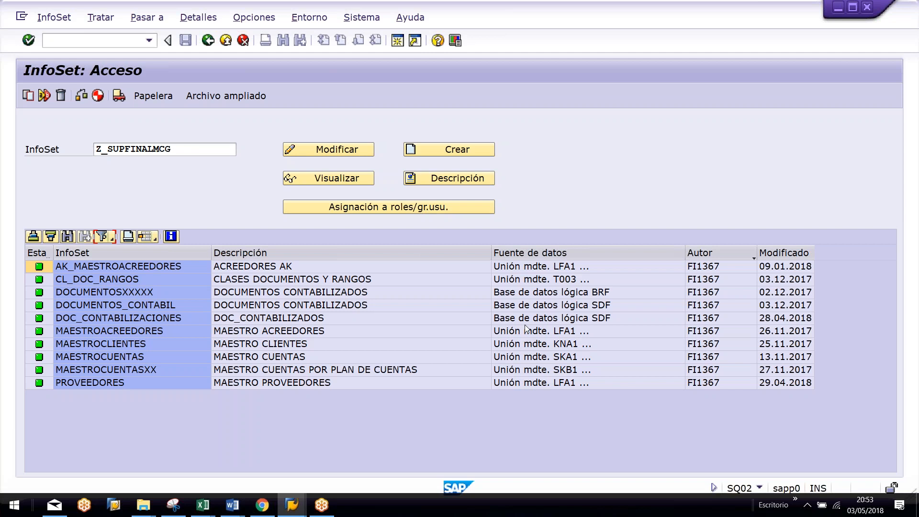
Step: Select the MAESTROACREEDORES InfoSet and open it for modification
click(113, 335)
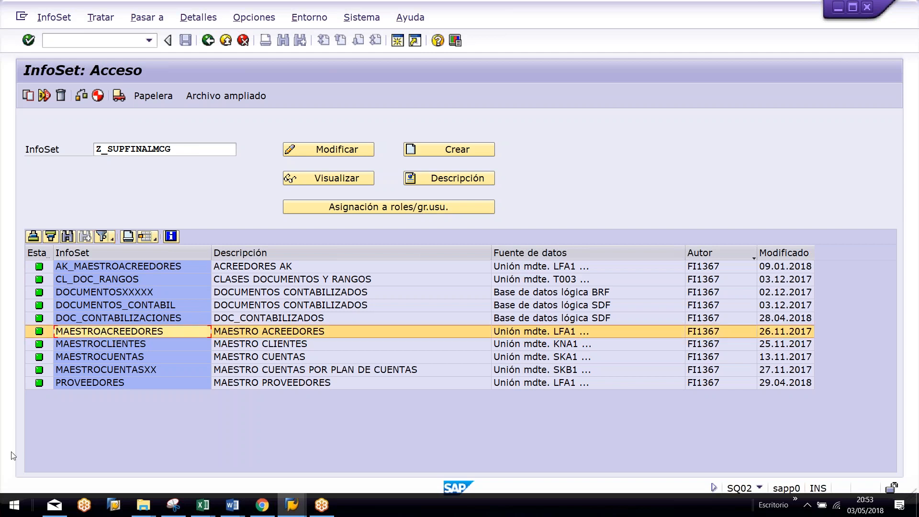
click(332, 150)
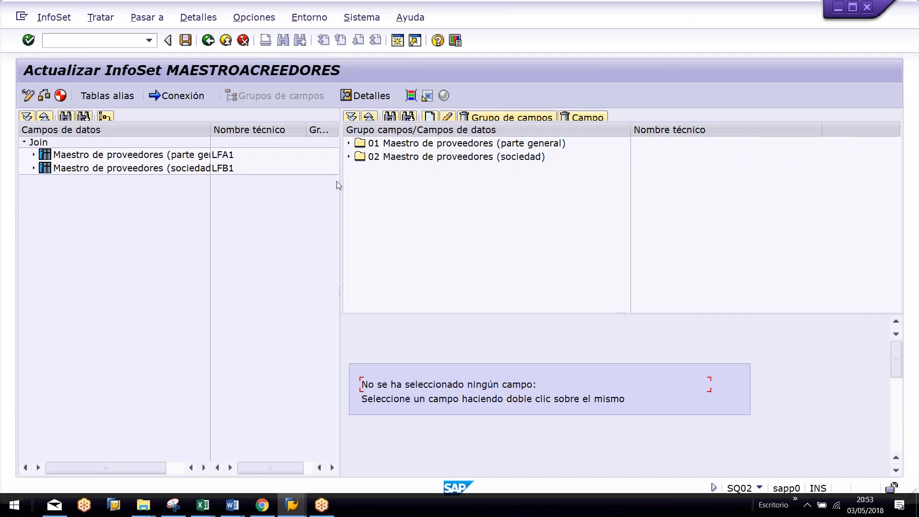
Step: Examine the InfoSet's two joined tables, LFA1 (general vendor master) and LFB1 (company-level vendor master)
click(141, 158)
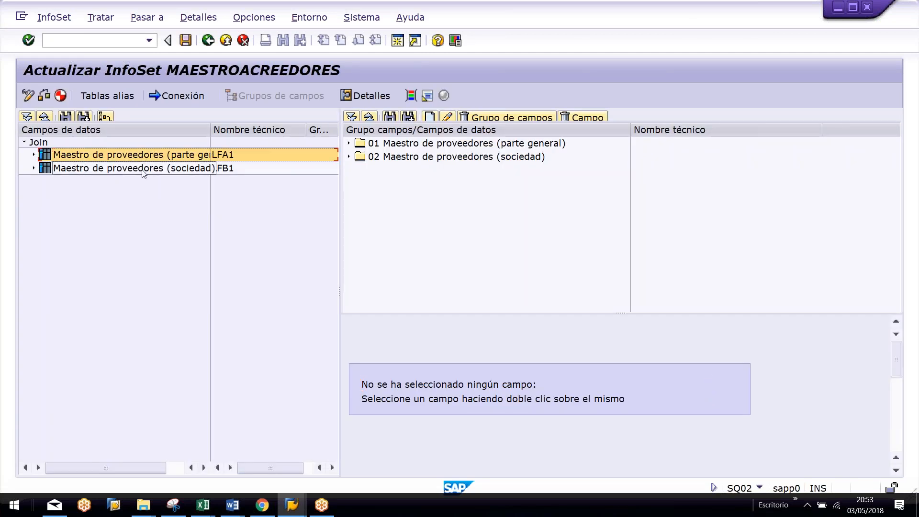
click(149, 168)
click(230, 158)
click(228, 164)
click(227, 159)
click(226, 171)
click(224, 157)
click(206, 167)
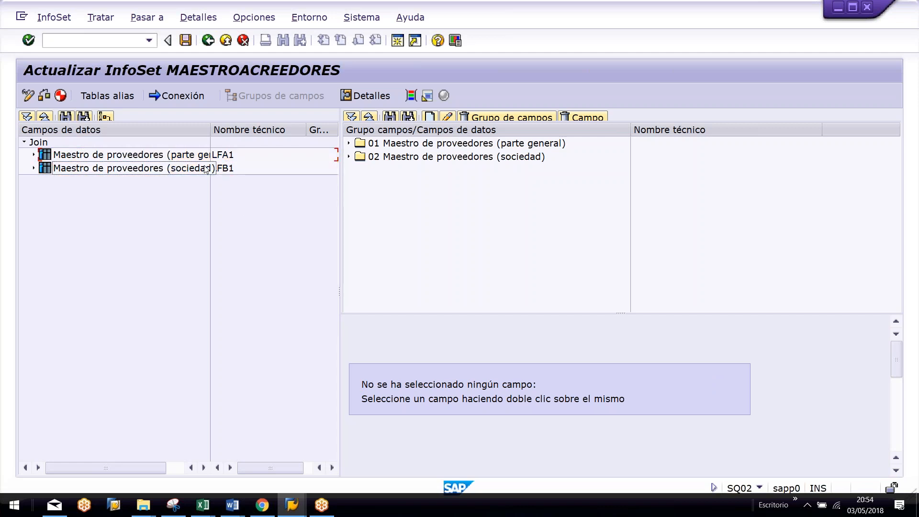
click(205, 155)
click(199, 169)
click(196, 155)
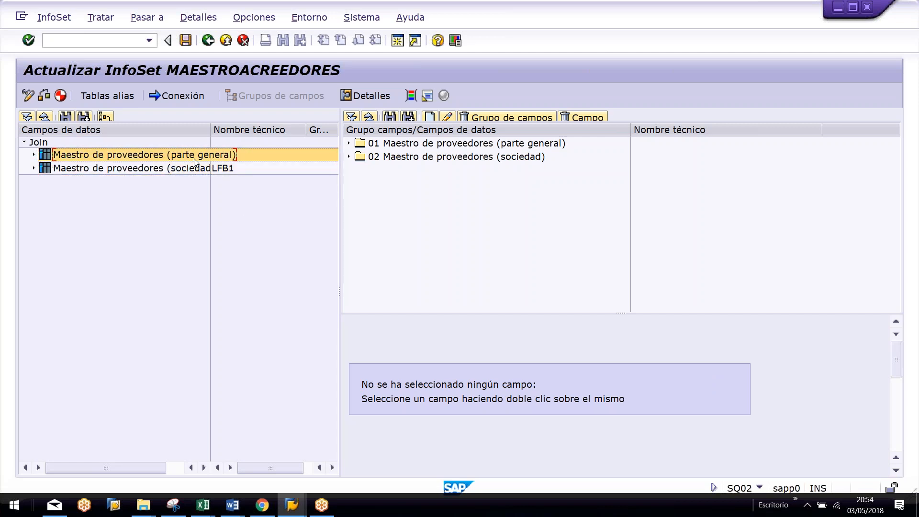
Step: Open the InfoSet's join diagram and spread out the LFA1 and LFB1 tables to examine the LIFNR link between them
click(182, 98)
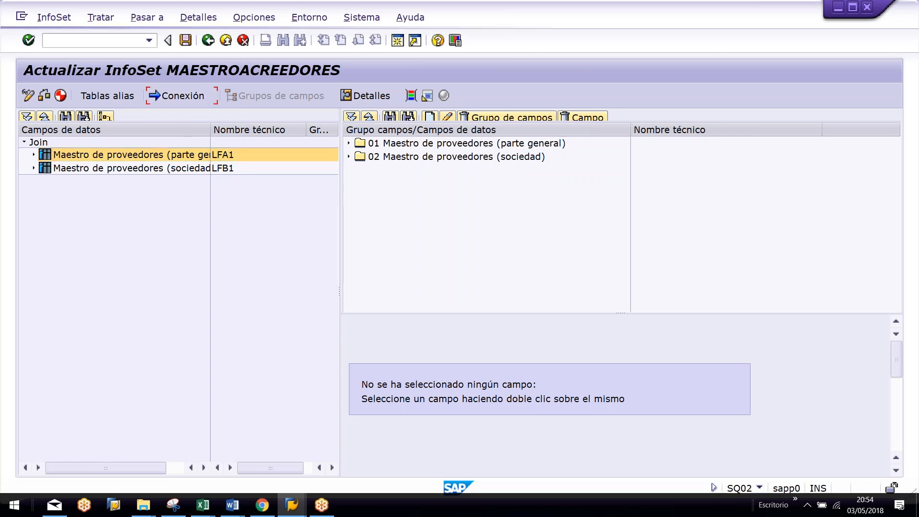
drag(218, 154, 333, 136)
drag(107, 169, 213, 184)
click(138, 172)
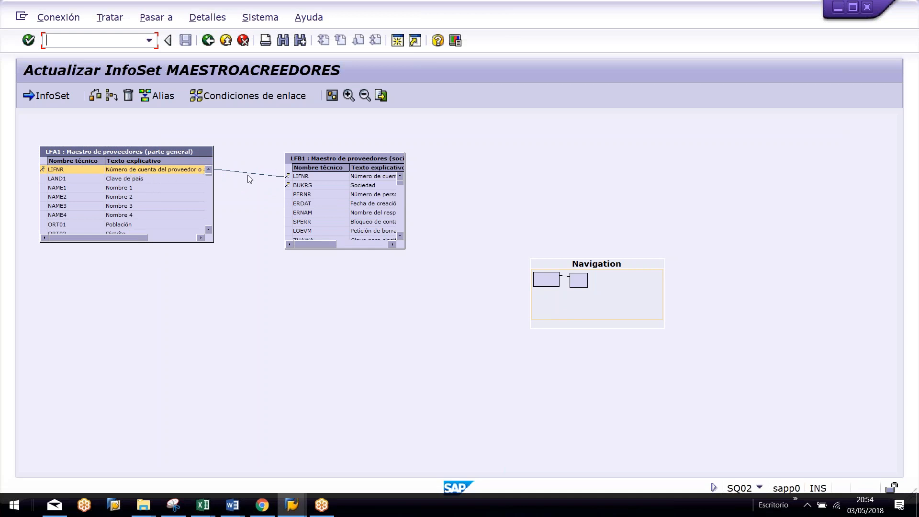
Step: Leave the MAESTROACREEDORES InfoSet and switch to the queries maintenance
click(210, 43)
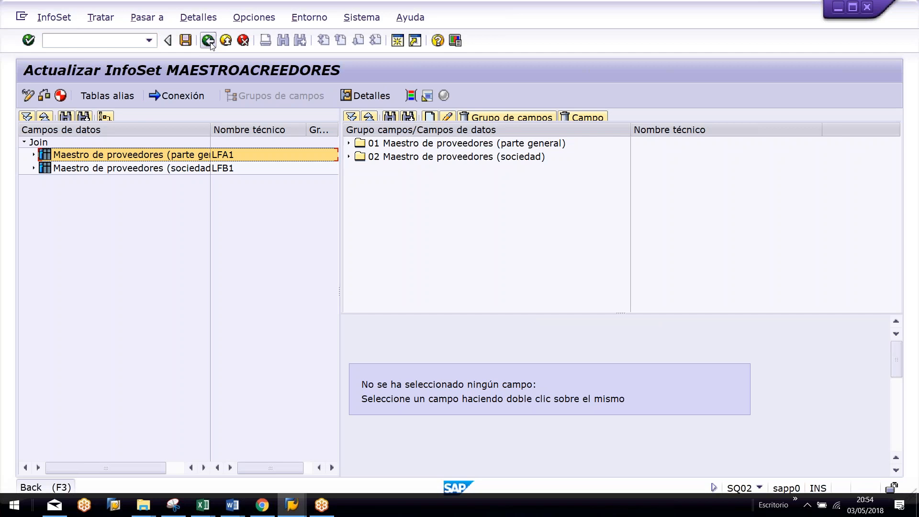
click(210, 43)
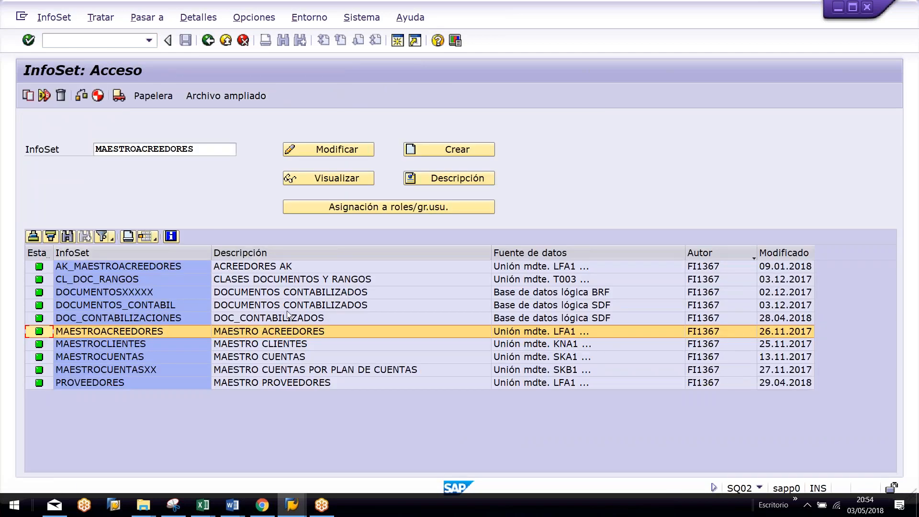
click(322, 21)
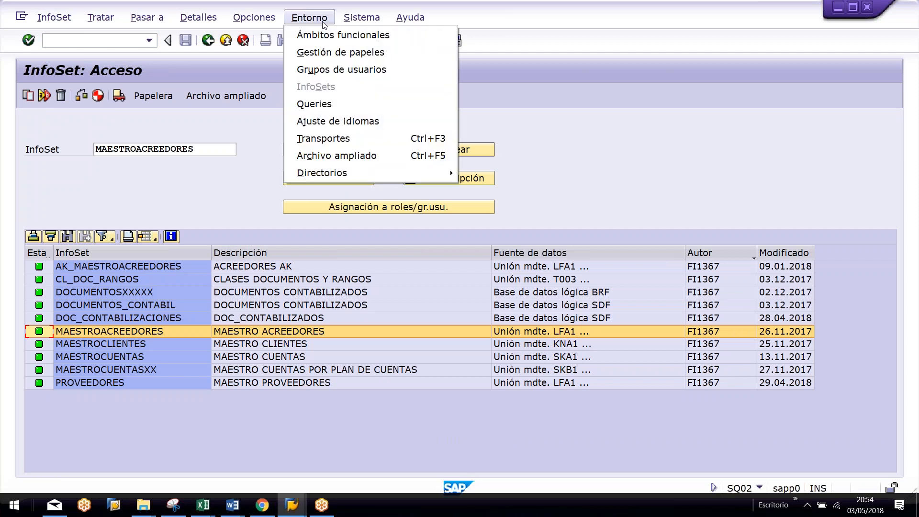
click(320, 104)
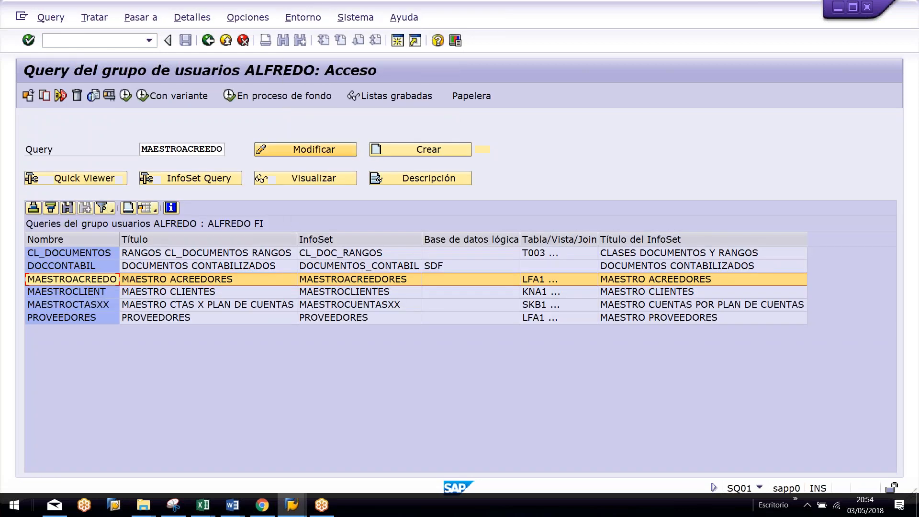
Step: Display the MAESTROACREEDO query's basic list and widen the data-field area with its name and list-field columns
click(296, 182)
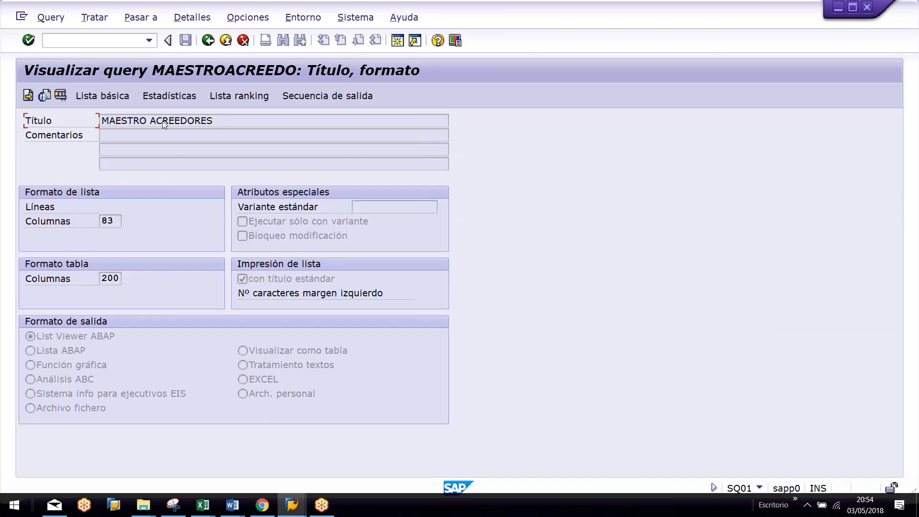
click(102, 95)
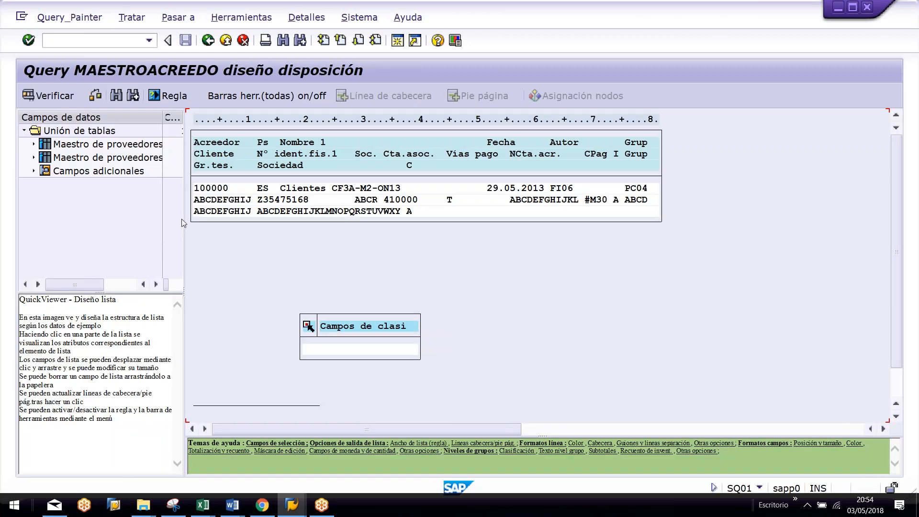
drag(183, 221, 475, 237)
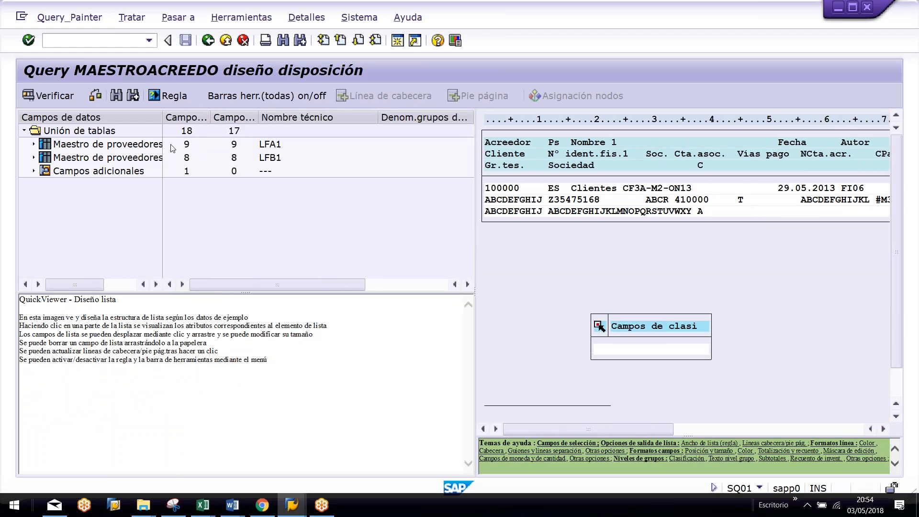
drag(163, 117, 232, 120)
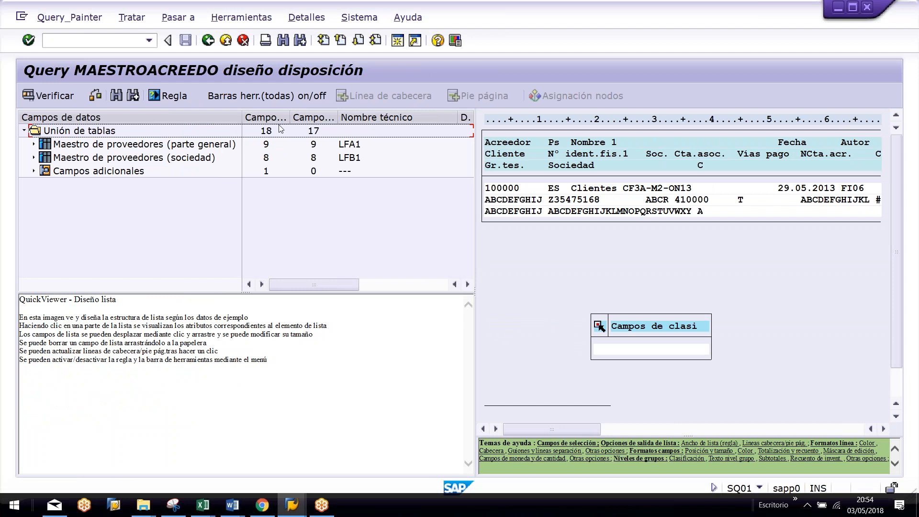
drag(290, 117, 337, 117)
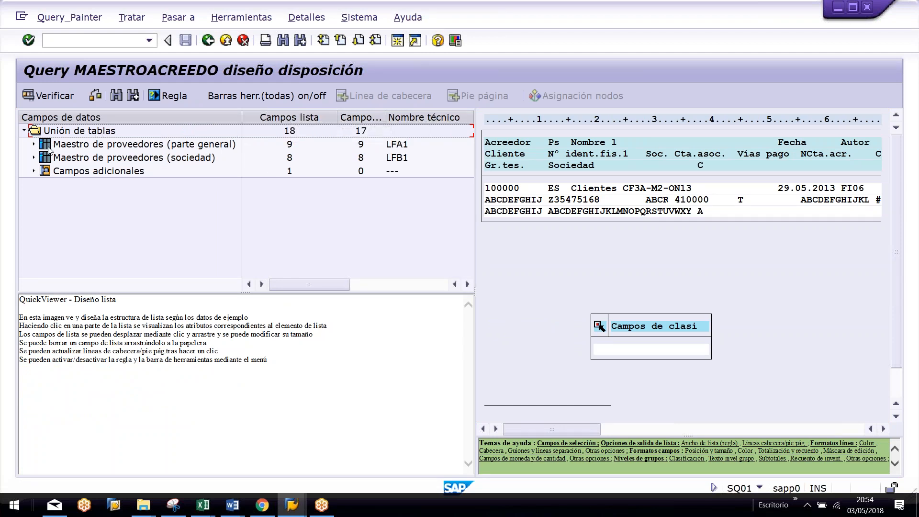
Step: Examine the query's field sources: the general vendor master, the company vendor master and the text fields under Campos adicionales
click(406, 146)
click(102, 150)
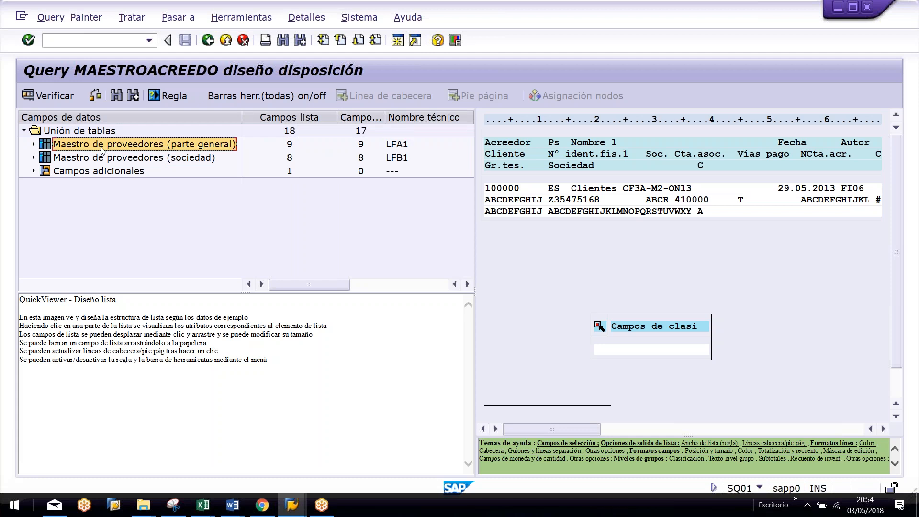
click(140, 160)
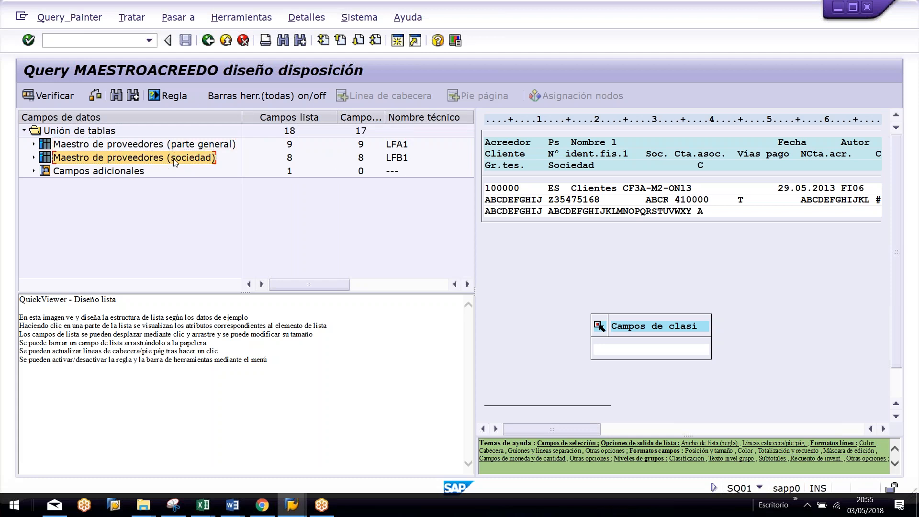
click(34, 171)
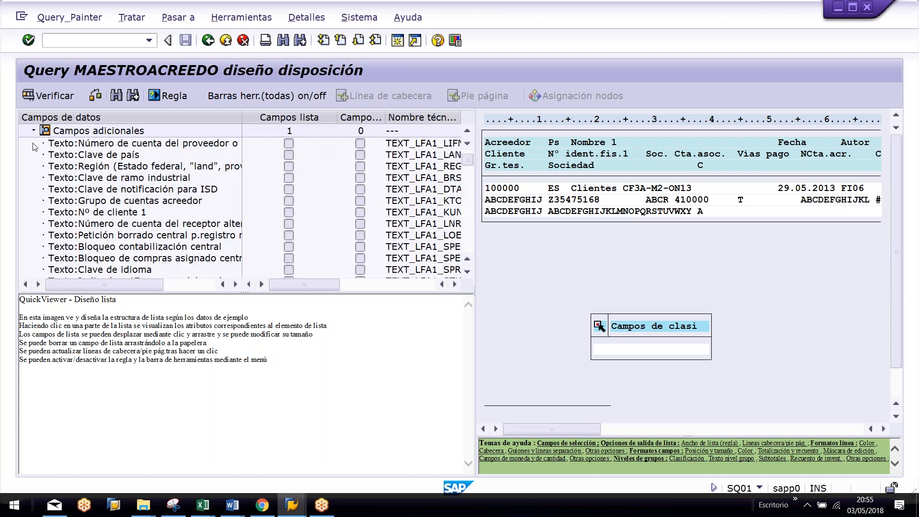
click(33, 130)
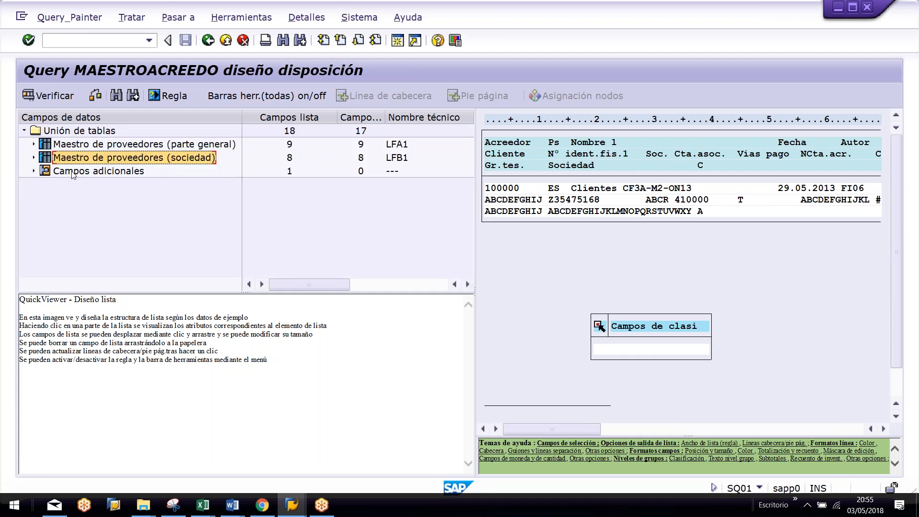
click(34, 171)
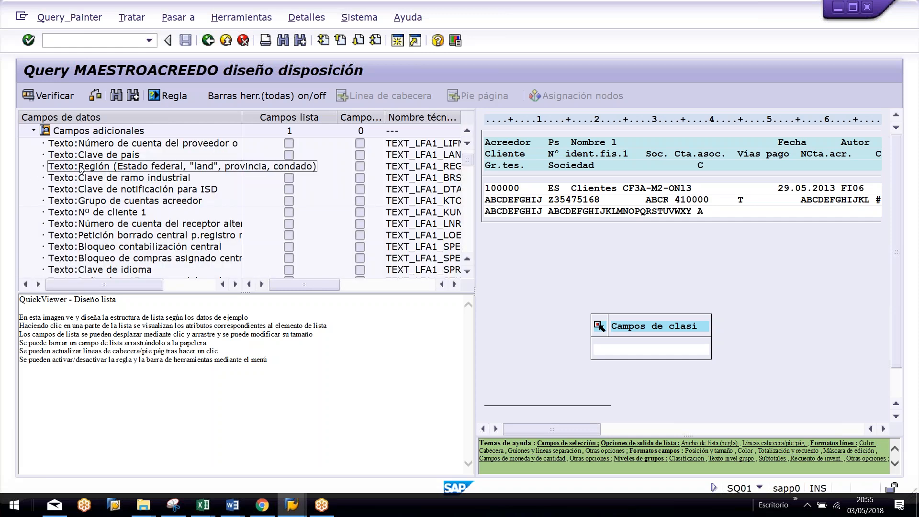
click(36, 133)
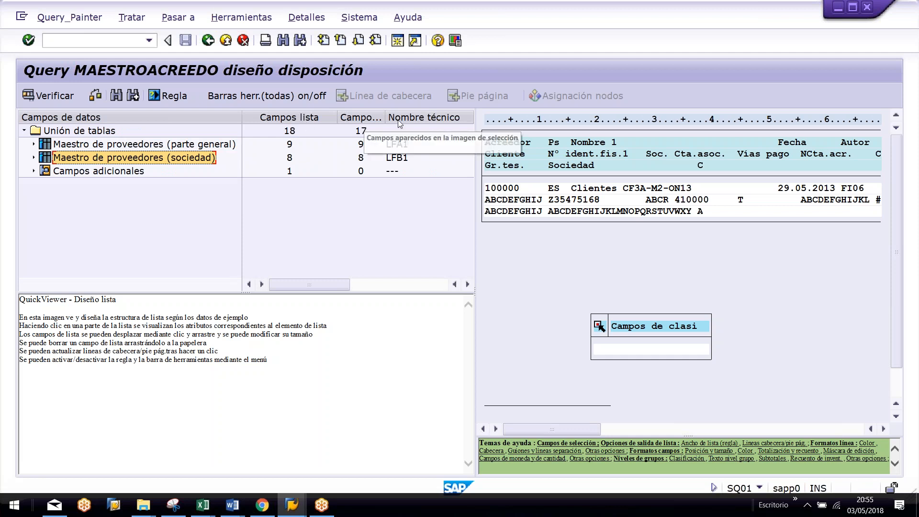
Step: Widen the selection-fields column and examine which LFA1 general vendor fields are marked for list output and selection
drag(386, 116, 429, 115)
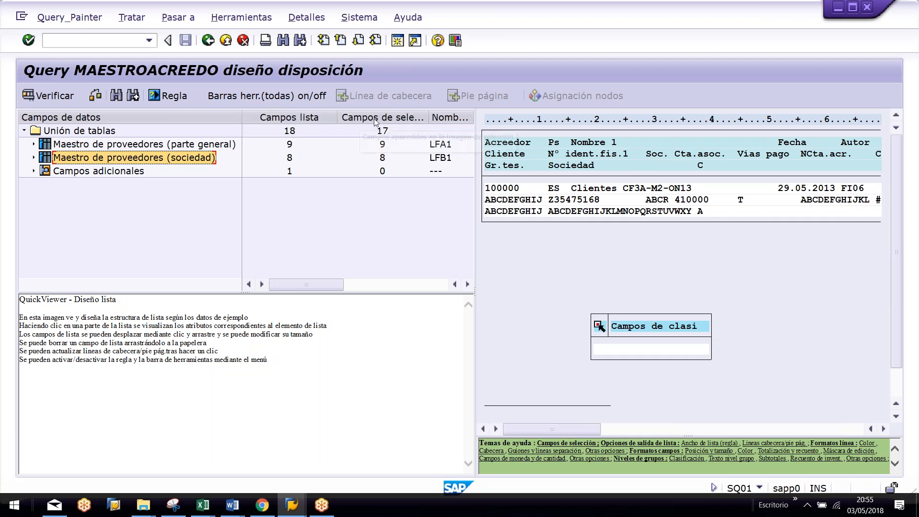
click(34, 144)
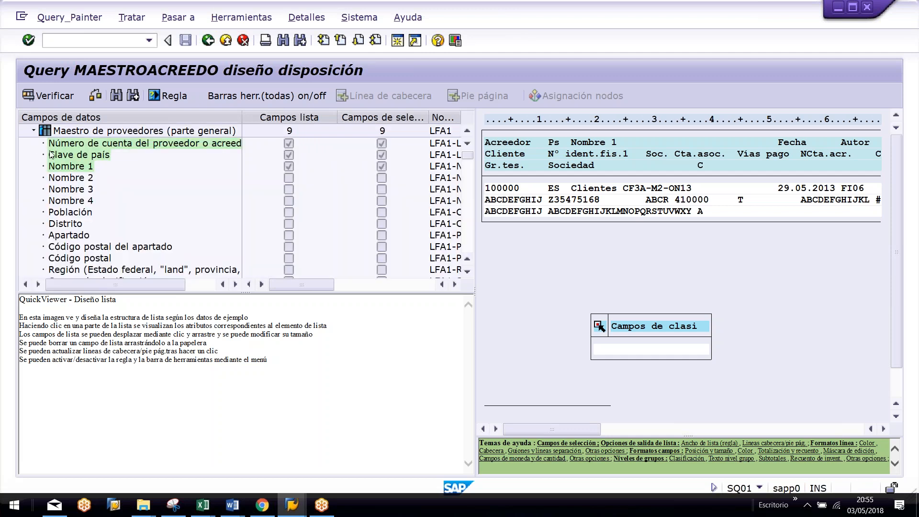
scroll(124, 216, down, 1)
scroll(124, 216, up, 1)
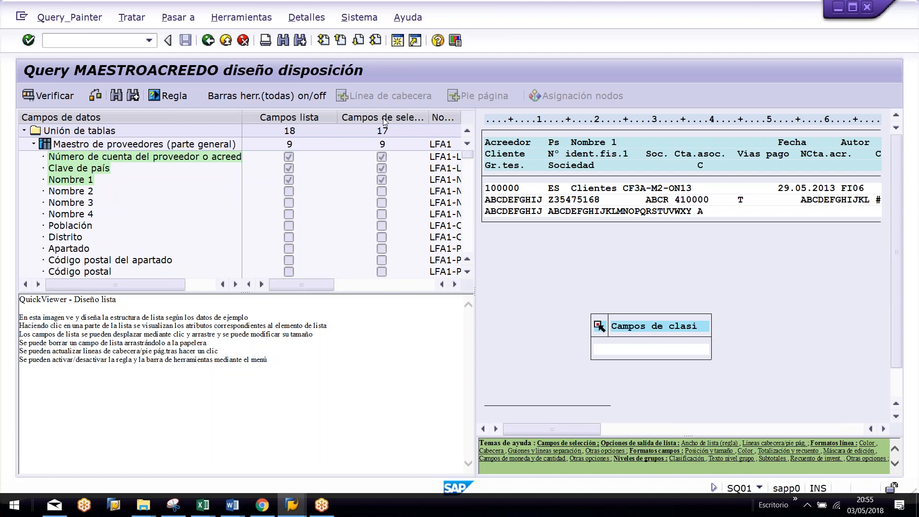
click(291, 505)
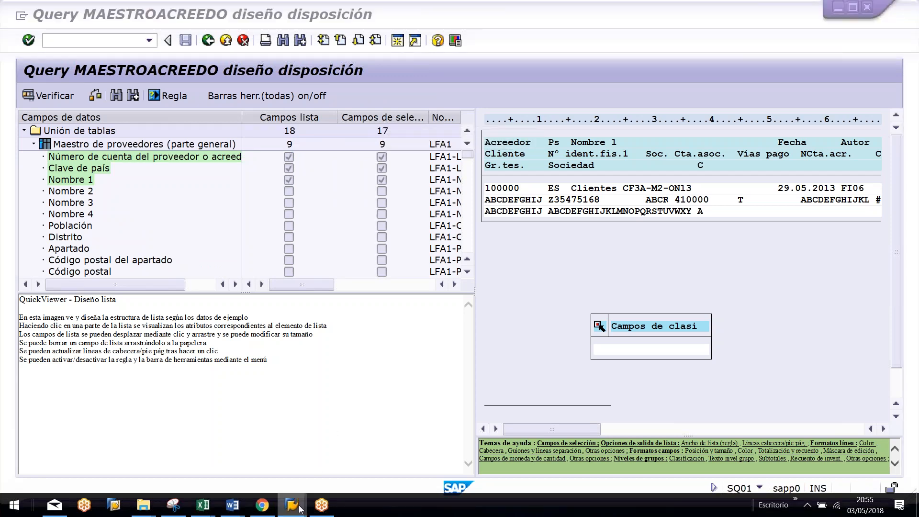
click(87, 177)
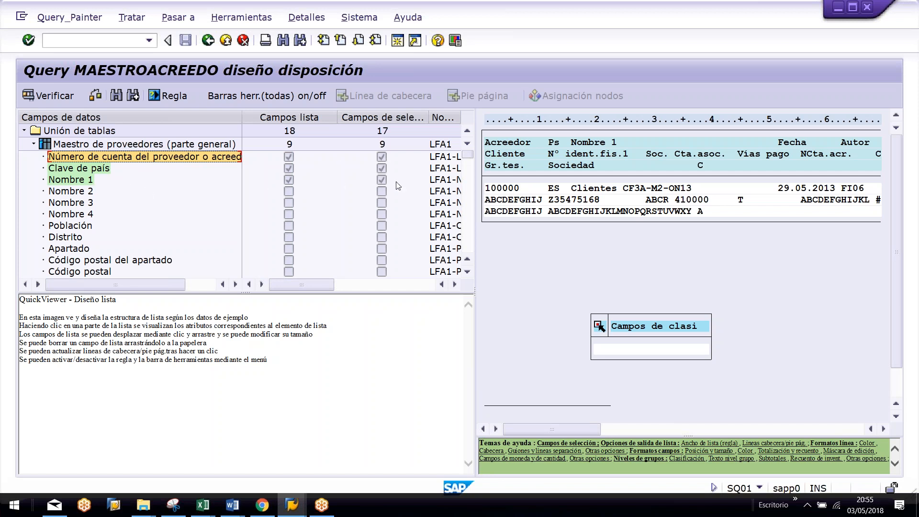
scroll(266, 205, down, 4)
scroll(271, 228, down, 4)
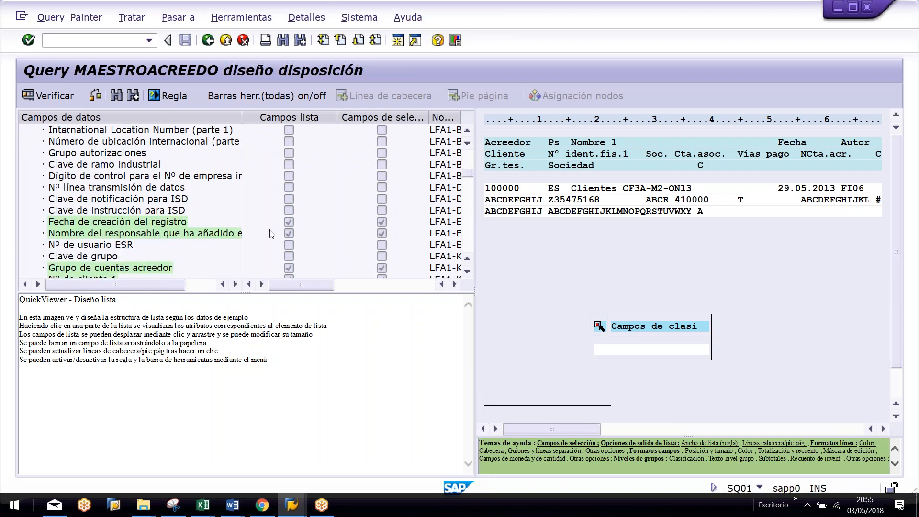
scroll(272, 234, down, 6)
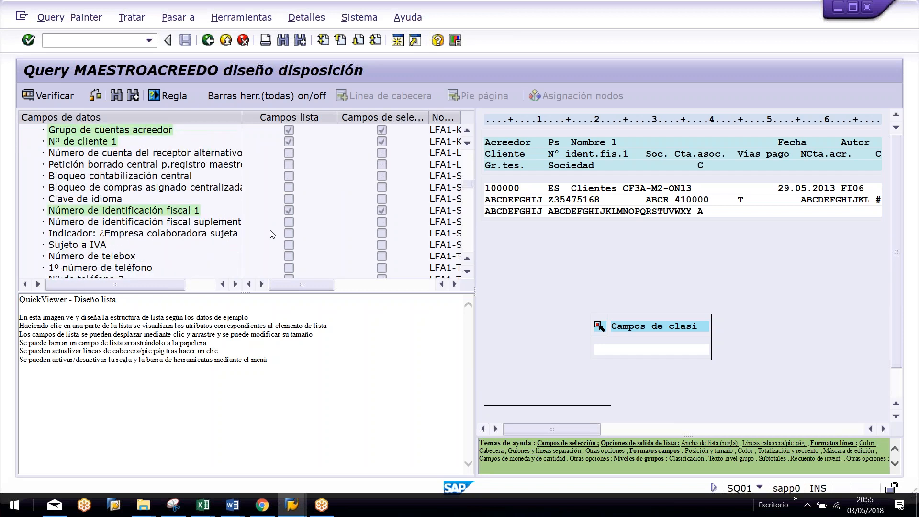
scroll(271, 234, down, 12)
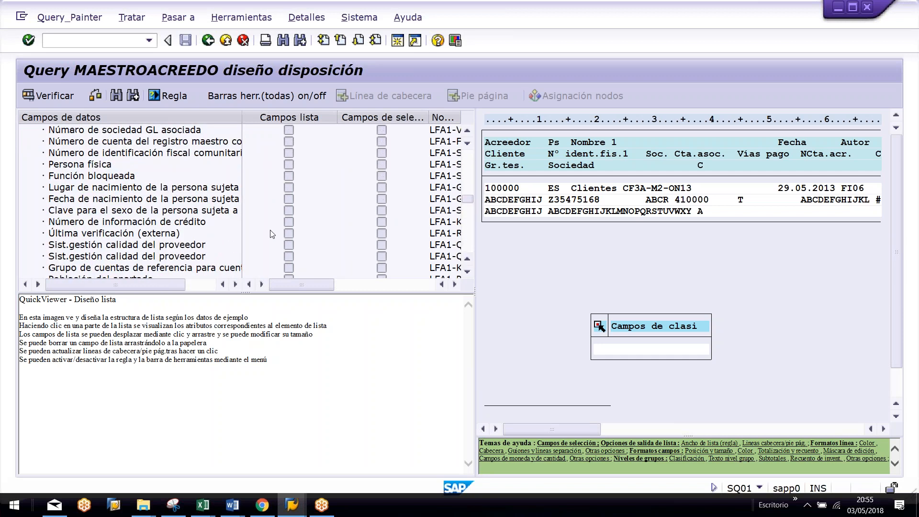
scroll(271, 233, down, 15)
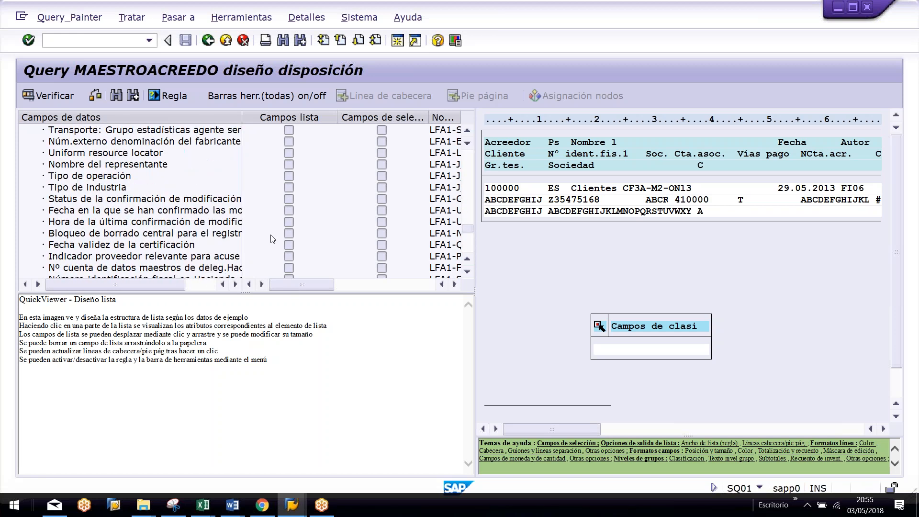
scroll(272, 244, down, 2)
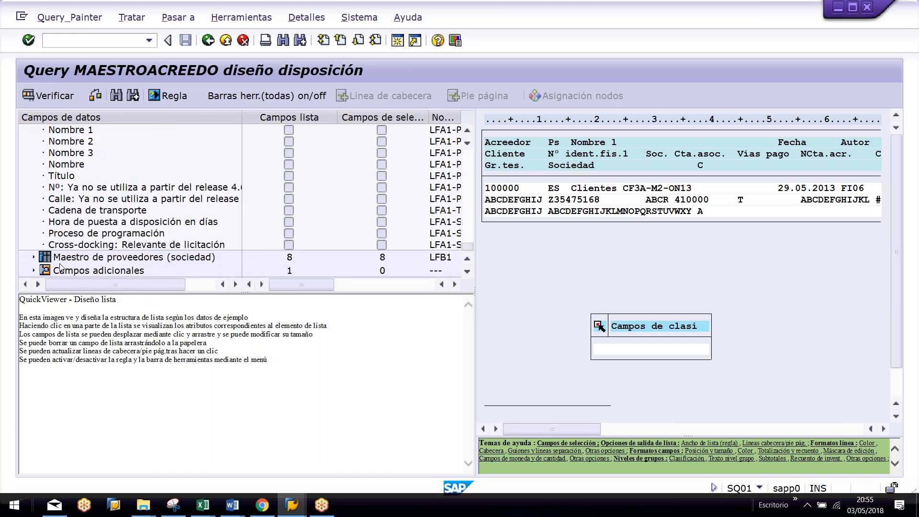
Step: Expand the LFB1 company vendor master and examine which of its fields are marked for list output and selection
click(34, 257)
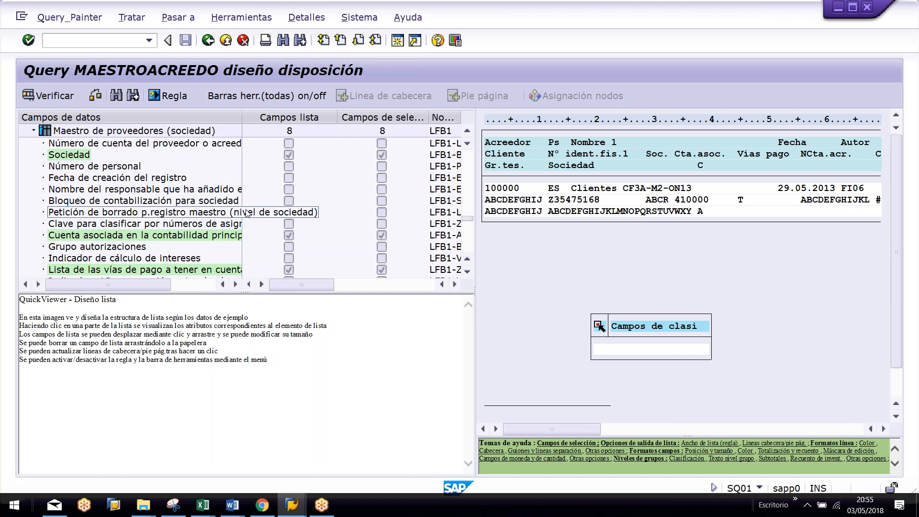
scroll(247, 213, down, 5)
scroll(249, 213, down, 10)
scroll(249, 218, down, 6)
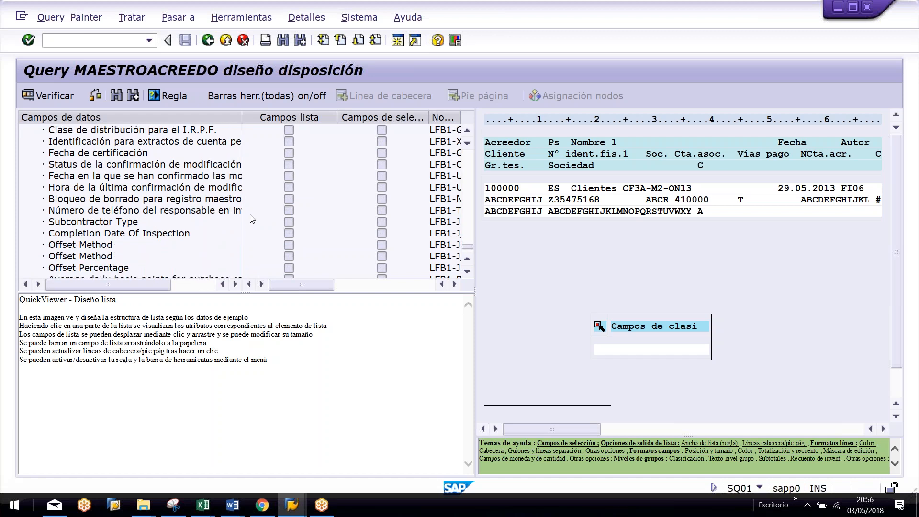
scroll(252, 218, down, 2)
scroll(254, 219, up, 12)
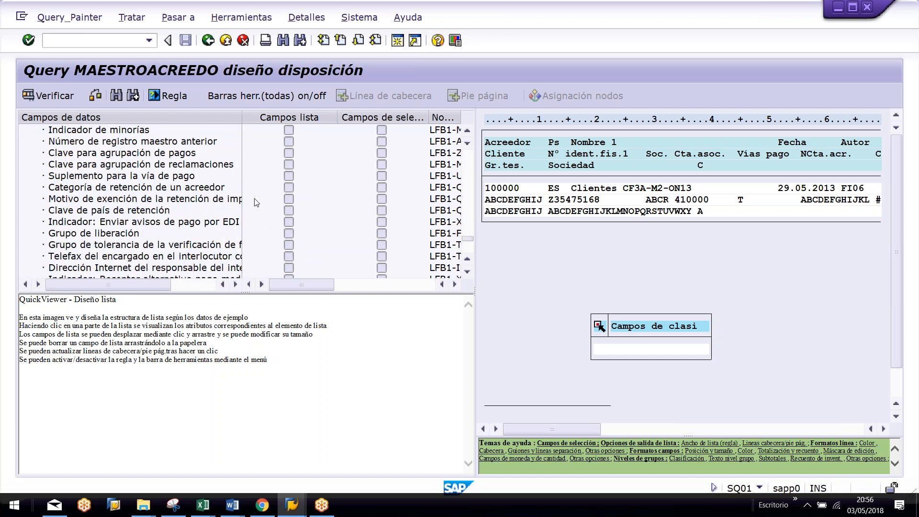
scroll(255, 203, up, 4)
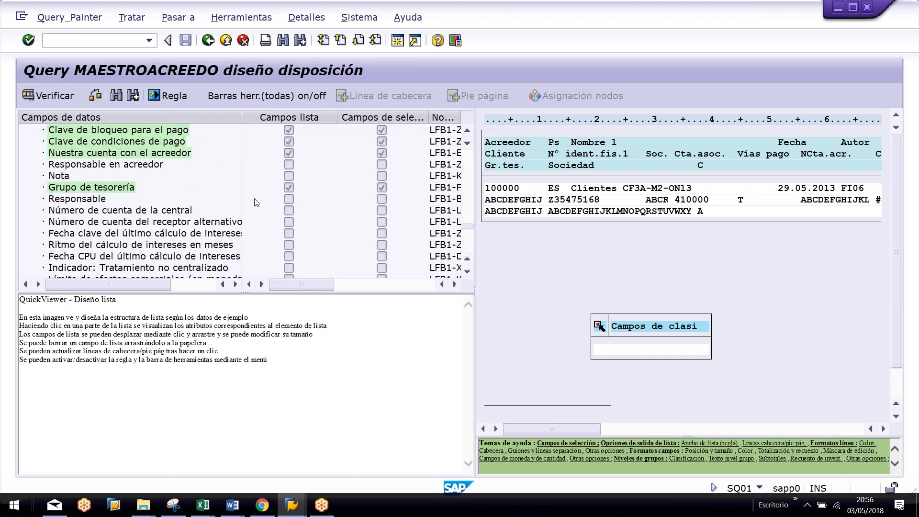
scroll(254, 202, up, 5)
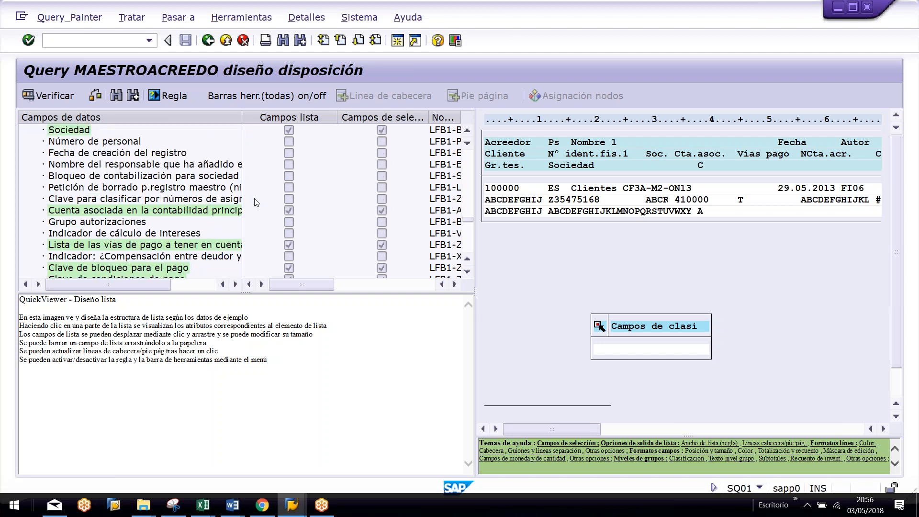
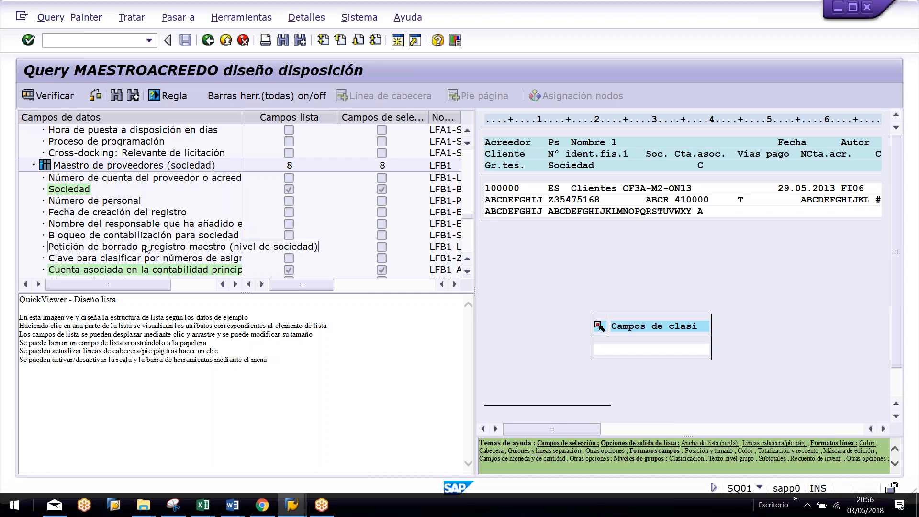
Step: Leave the MAESTROACREEDO query display without saving and return to the user group's query list
key(F3)
key(F3)
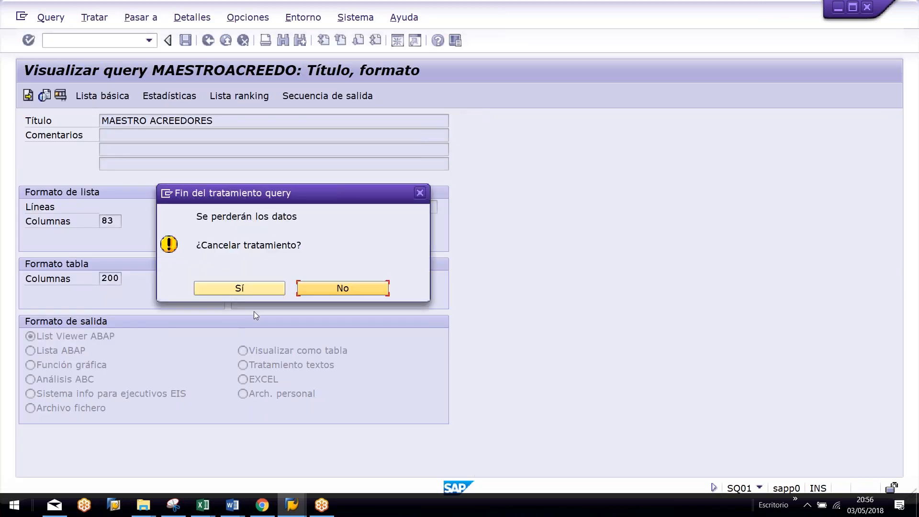
click(248, 290)
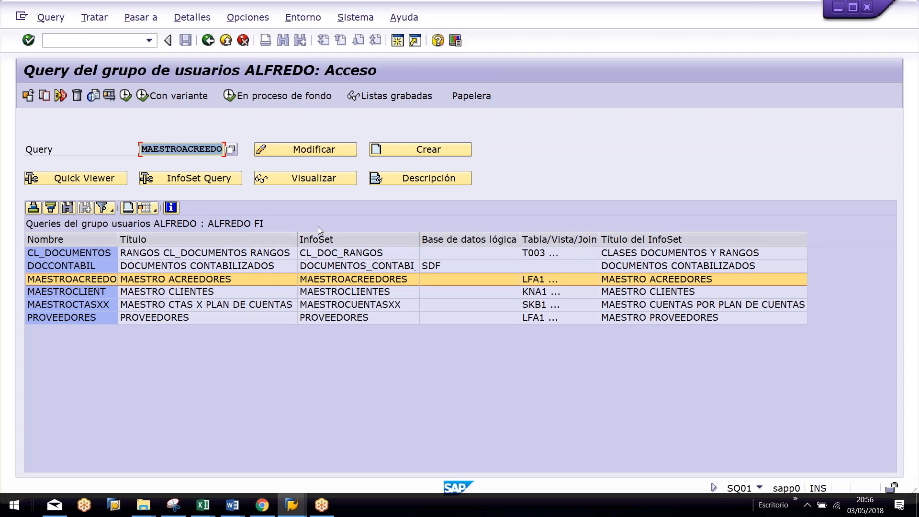
Step: Examine the user group's query list, comparing the MAESTRO ACREEDORES, MAESTRO CLIENTES and PROVEEDORES entries
click(57, 254)
key(F3)
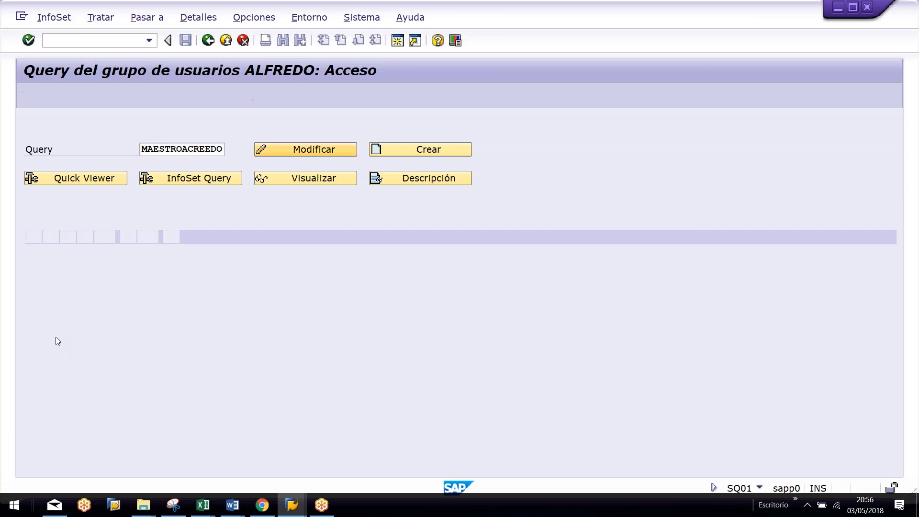
key(F3)
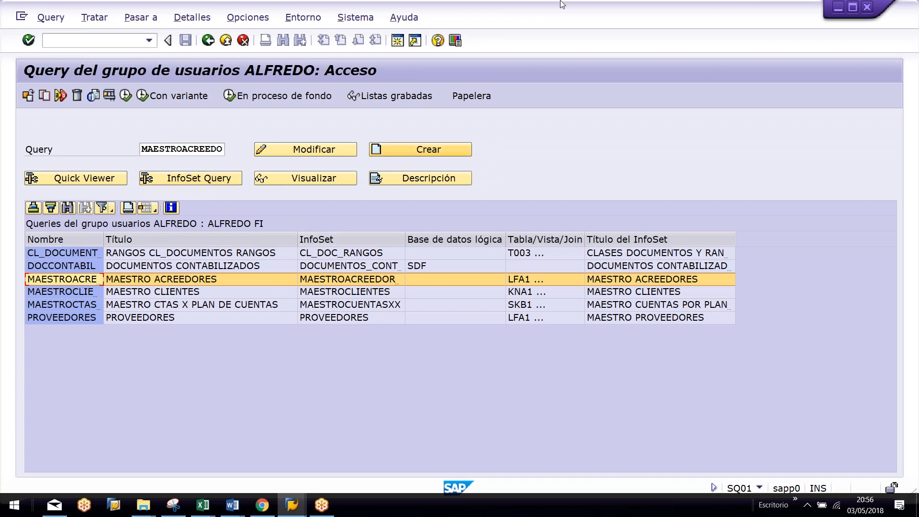
click(362, 322)
click(287, 266)
click(157, 316)
click(152, 292)
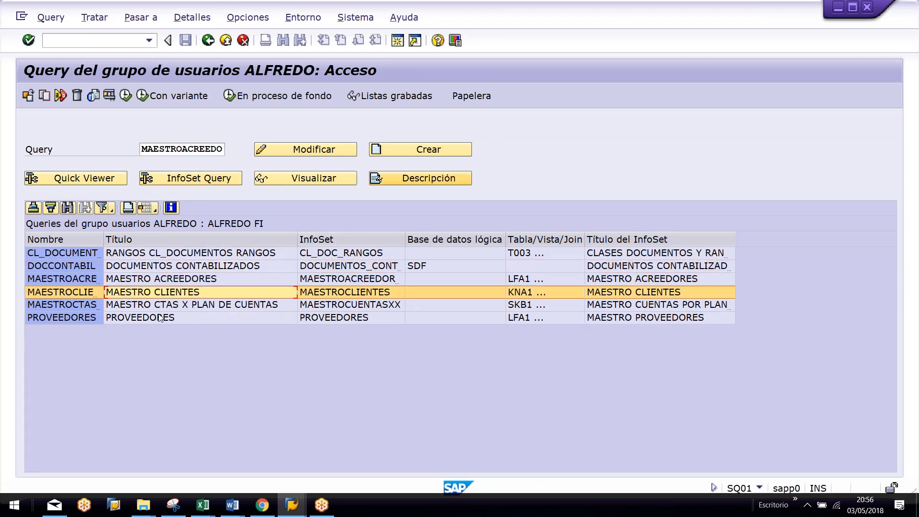
click(149, 281)
click(147, 321)
click(143, 282)
click(142, 322)
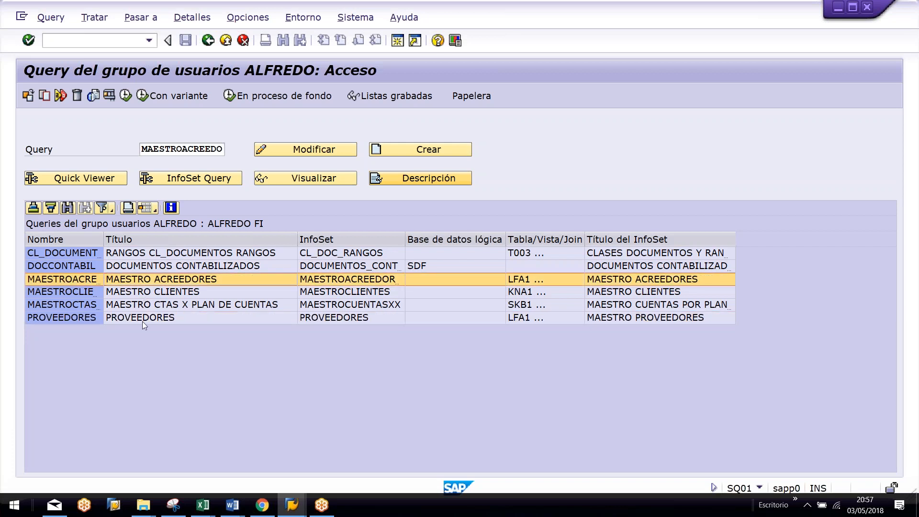
Step: Leave the query list and open the selection screen for table KNA1 with transaction SE16
key(F3)
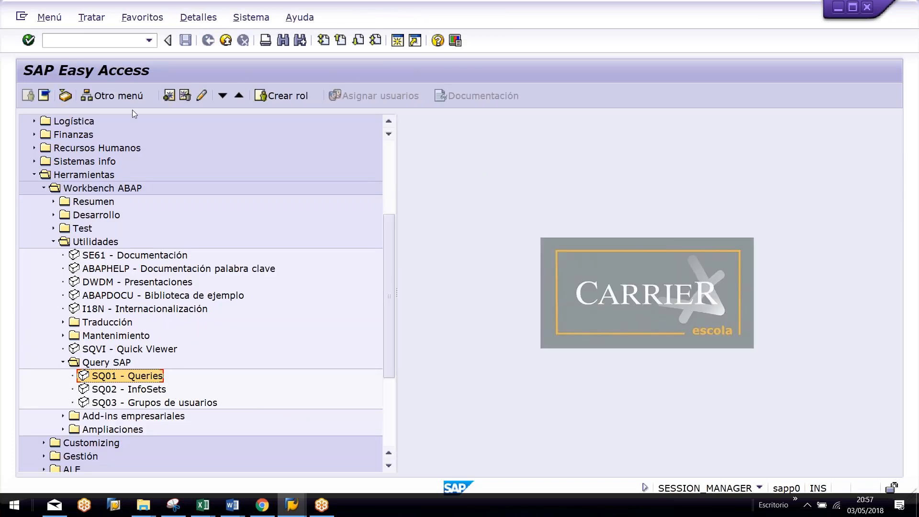
click(90, 40)
text(SE16)
key(Return)
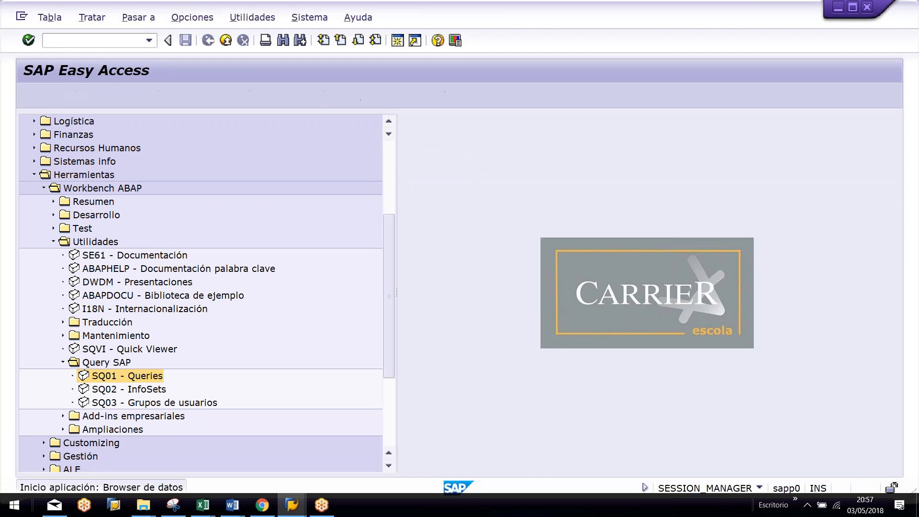
text(KNA1)
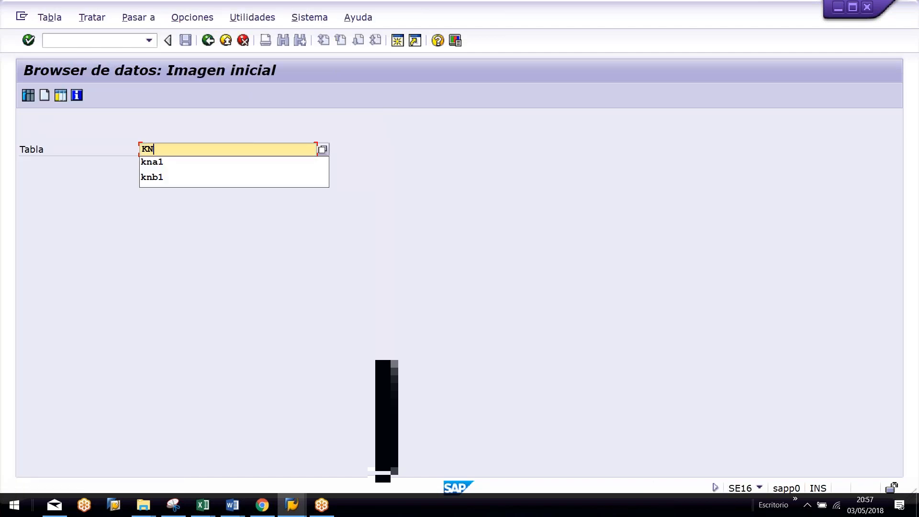
key(Return)
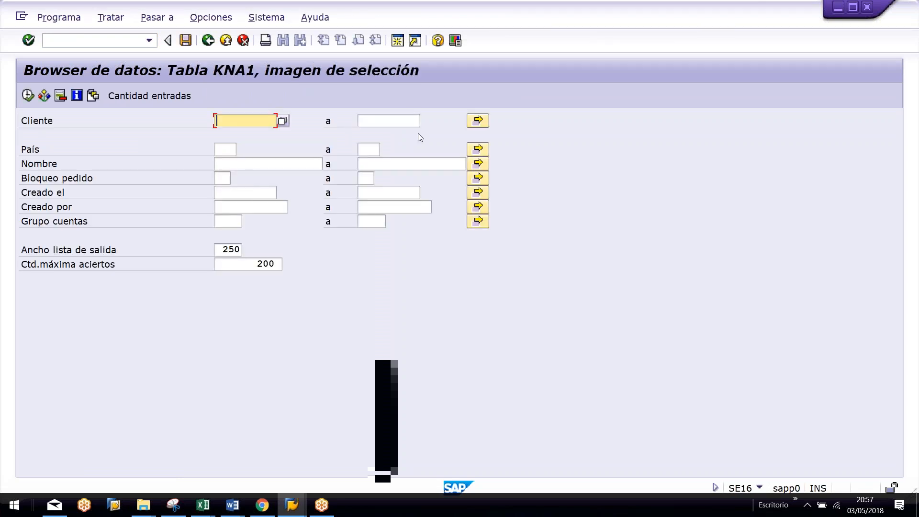
Step: Open a second session and bring up the SE16 selection screen for table KNB1 there
click(402, 44)
text(KNB1)
key(Return)
text(SE16)
key(Return)
text(KMN)
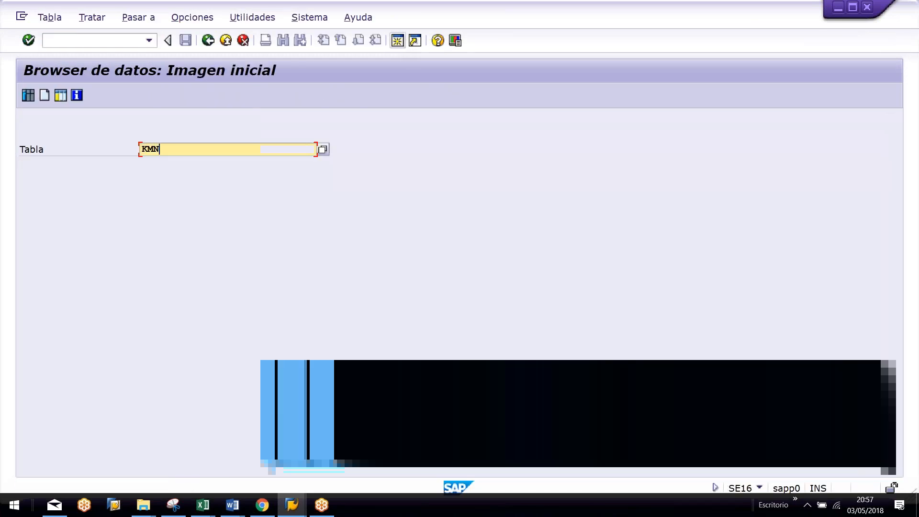
key(BackSpace)
key(BackSpace)
text(NB)
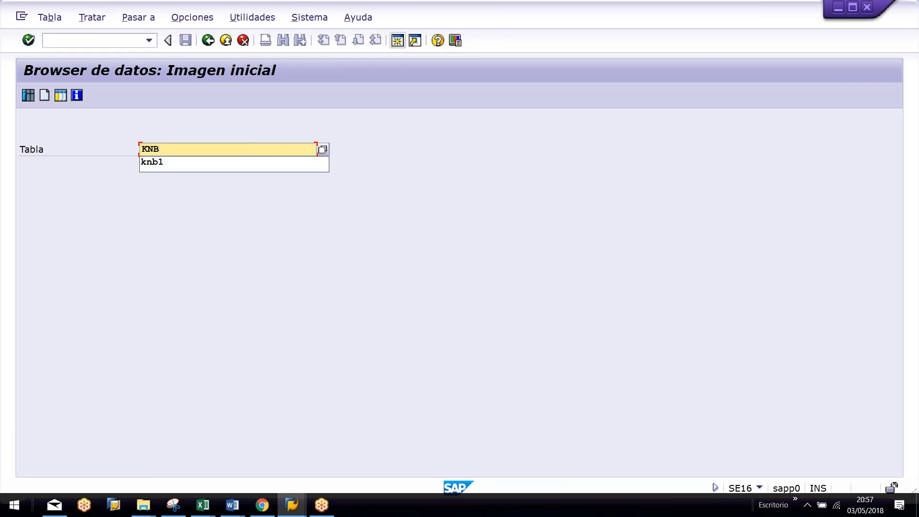
text(1)
key(Return)
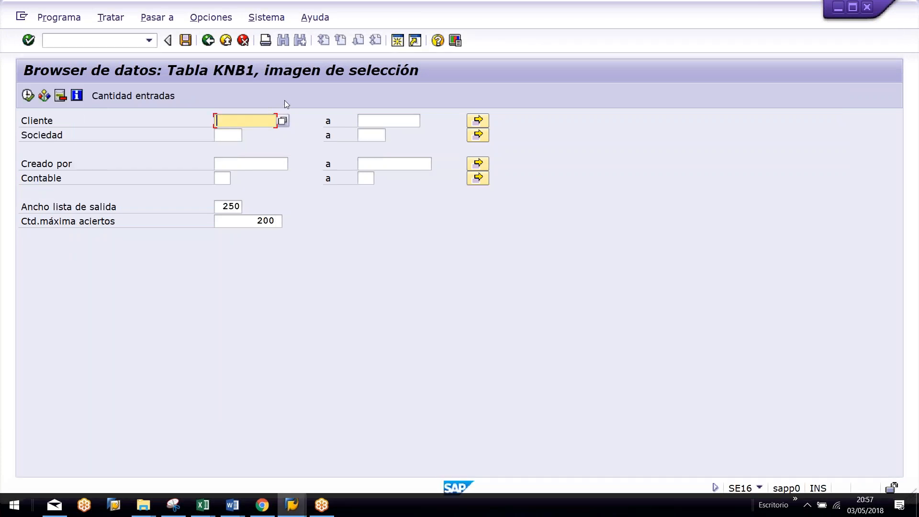
Step: List the KNB1 entries for company code (Sociedad) AK77
click(228, 135)
text(A)
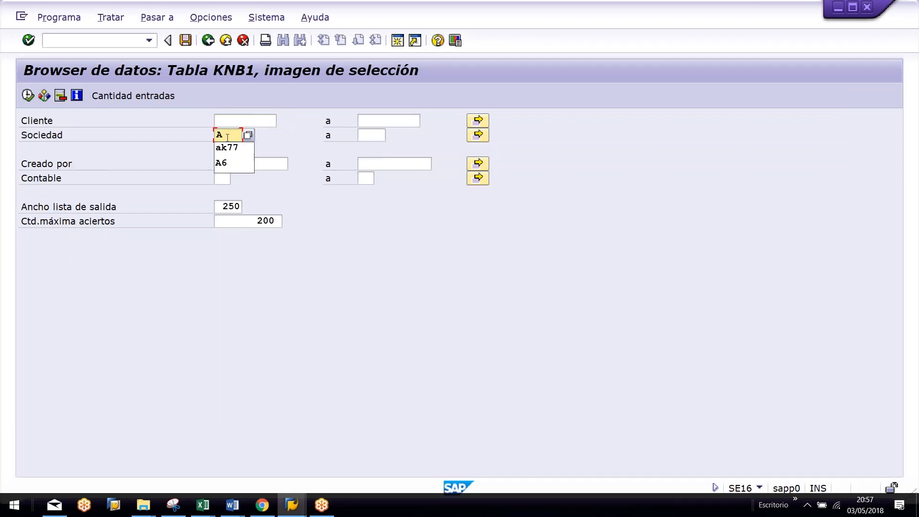
text(K77)
click(27, 95)
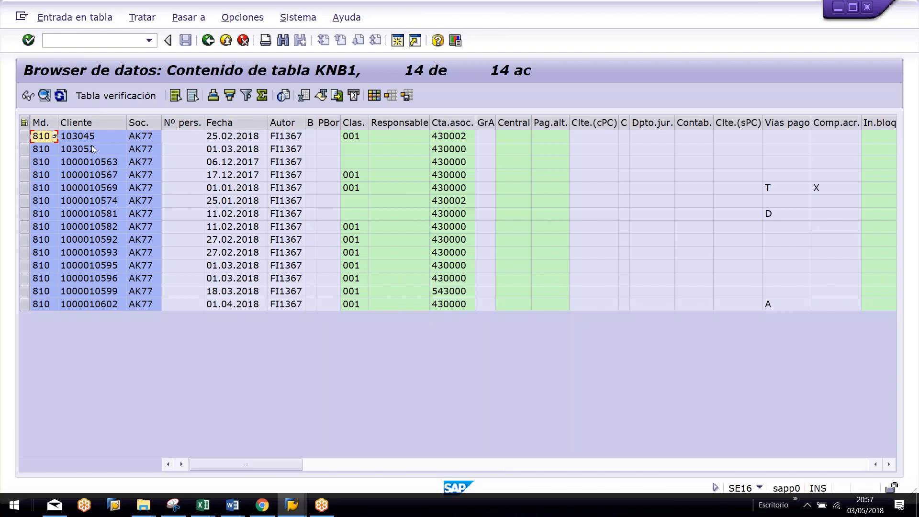
Step: Copy all customer numbers from the KNB1 list and list the KNA1 records using them as a multiple selection for Cliente
click(86, 138)
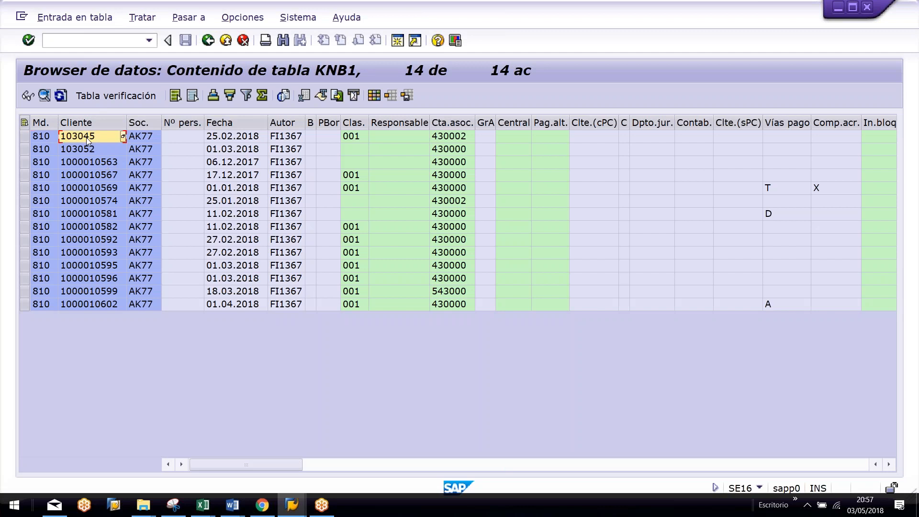
key(shift+Page_Down)
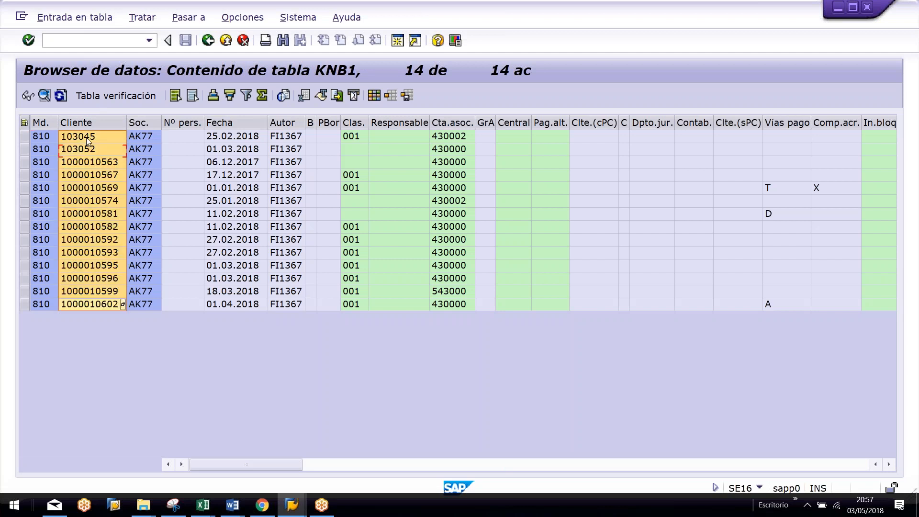
key(ctrl+c)
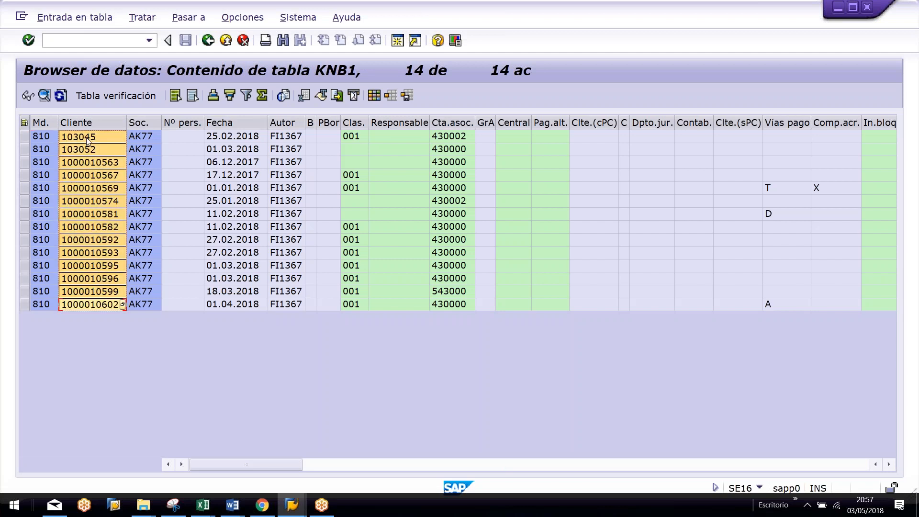
key(alt+Tab)
click(478, 123)
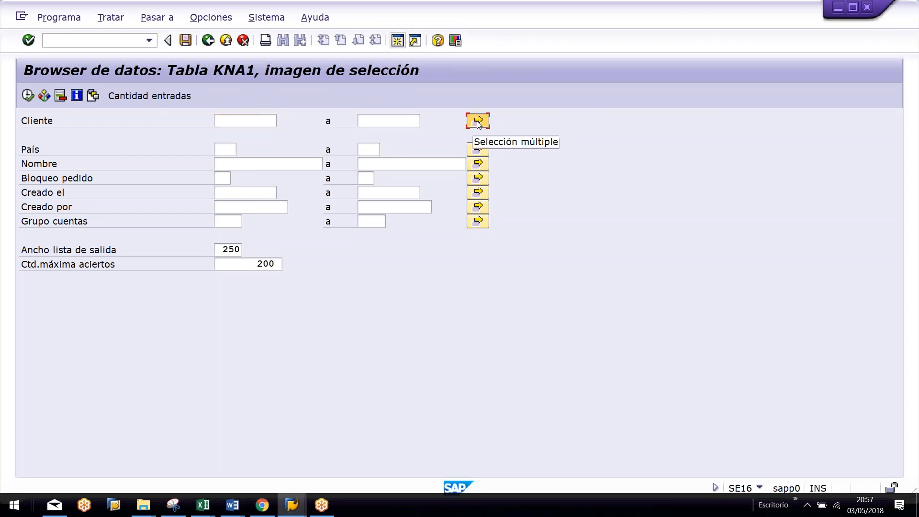
click(291, 360)
click(23, 97)
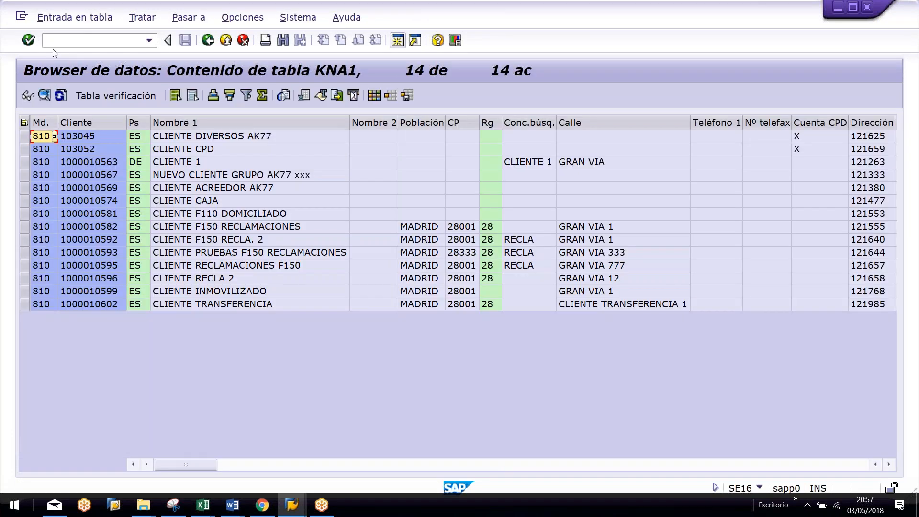
Step: Examine the general customer data in KNA1: the customer number, Nombre 1, Población and Dirección columns
click(72, 122)
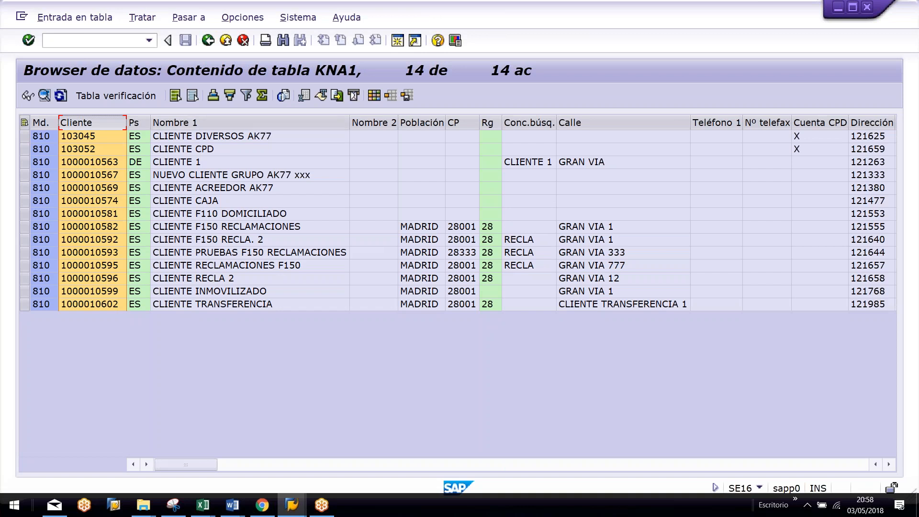
shift+click(173, 123)
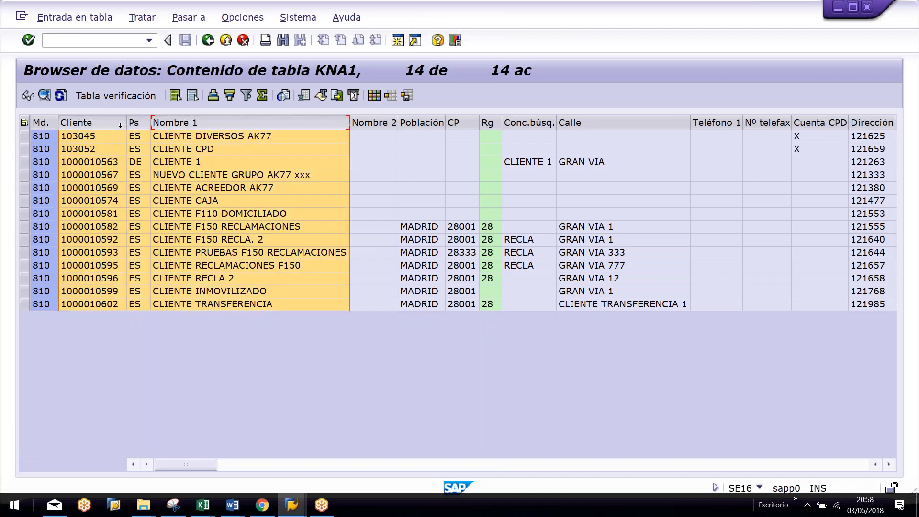
click(421, 122)
click(528, 135)
scroll(540, 141, right, 6)
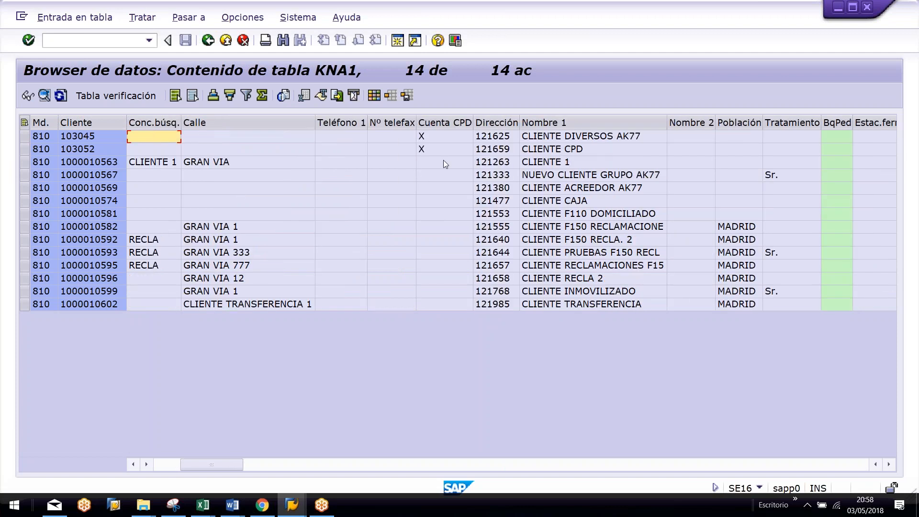
click(495, 123)
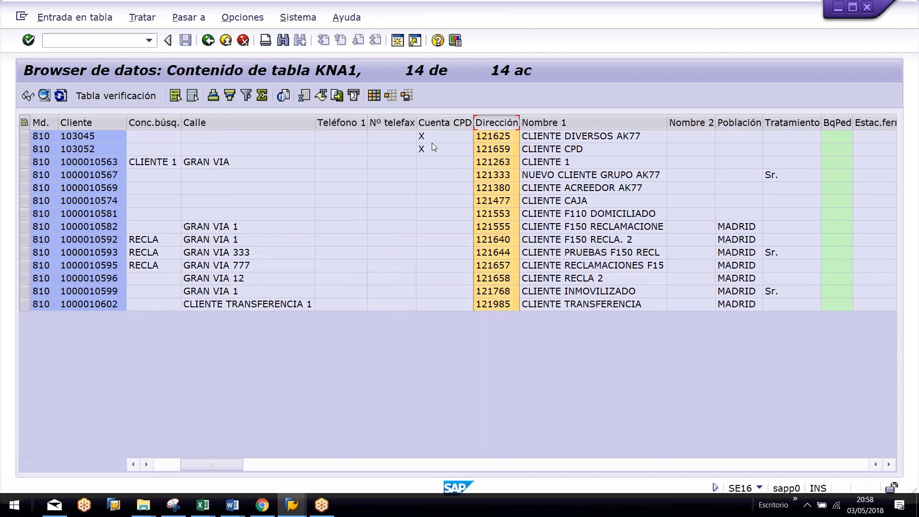
scroll(463, 149, right, 3)
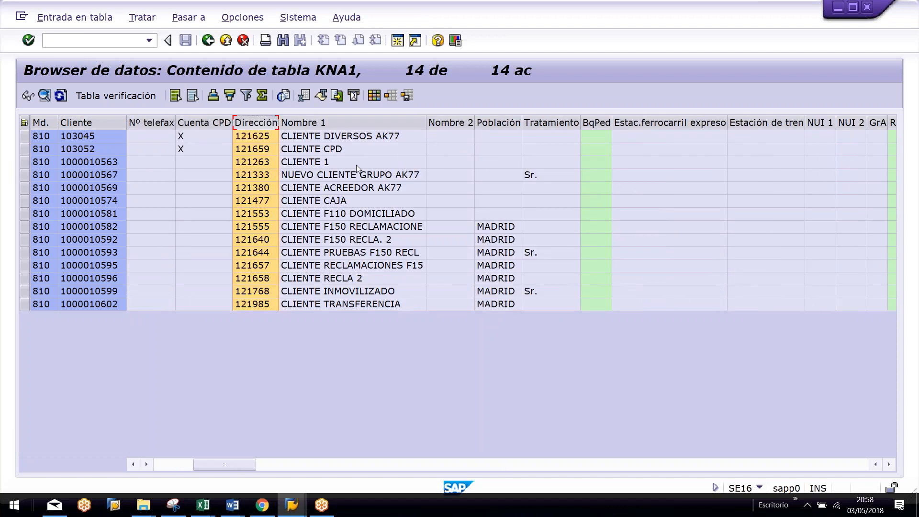
Step: Examine the remaining KNA1 columns, including the account group, Acreedor, language and tax identification fields
scroll(319, 196, right, 9)
click(466, 176)
scroll(469, 187, right, 6)
click(622, 123)
scroll(509, 215, right, 3)
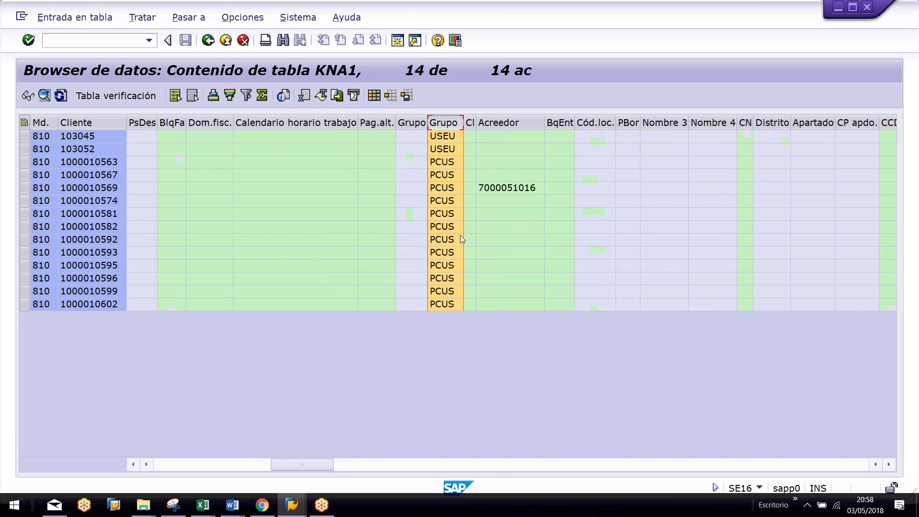
scroll(452, 191, right, 3)
click(416, 122)
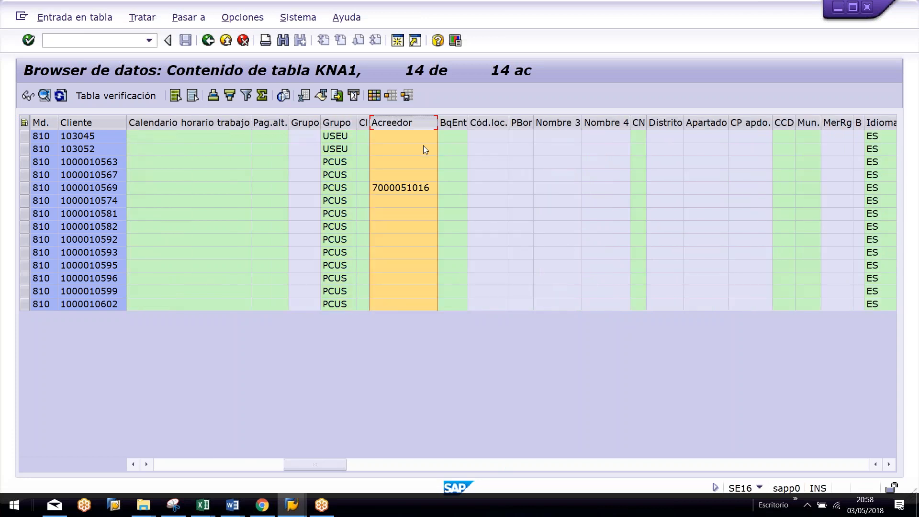
scroll(423, 145, right, 3)
scroll(584, 153, right, 2)
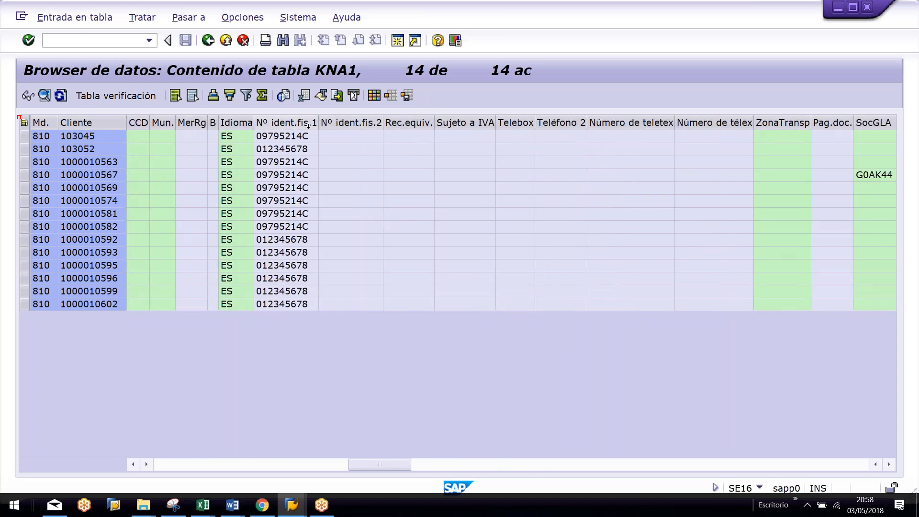
scroll(285, 152, right, 8)
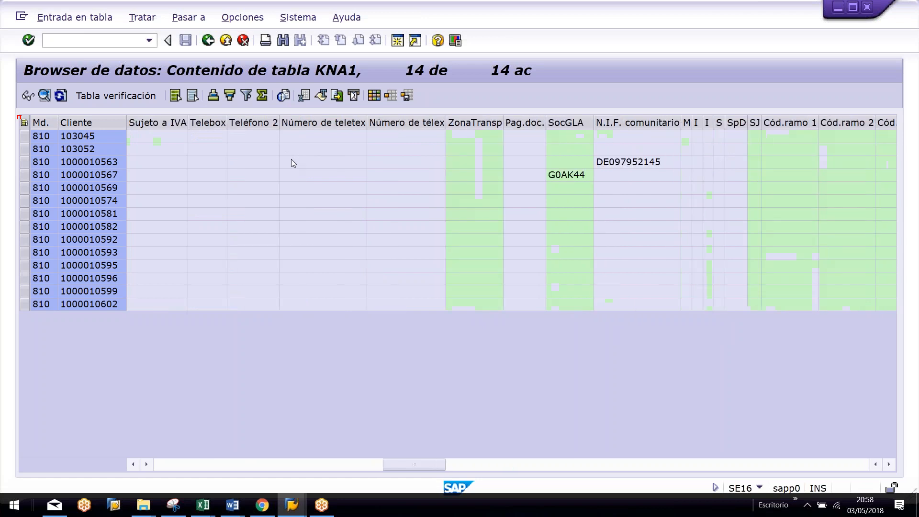
scroll(503, 210, right, 8)
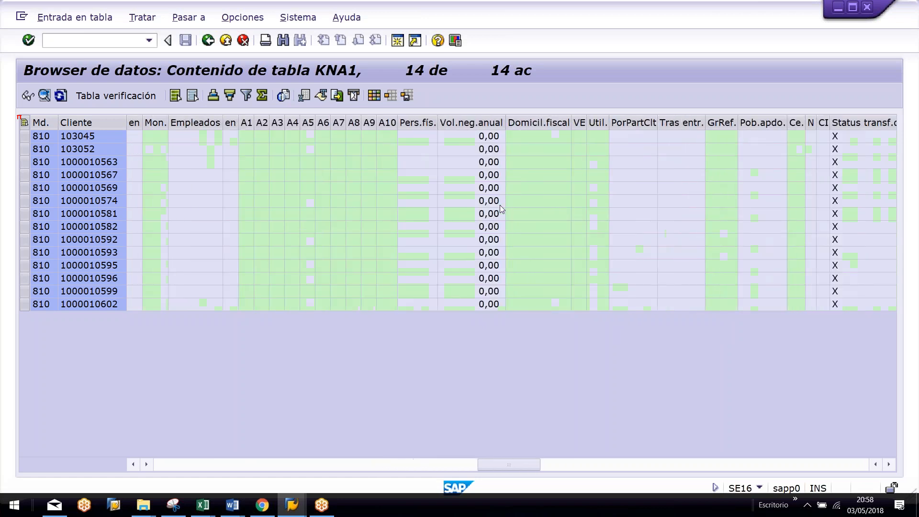
scroll(242, 161, right, 5)
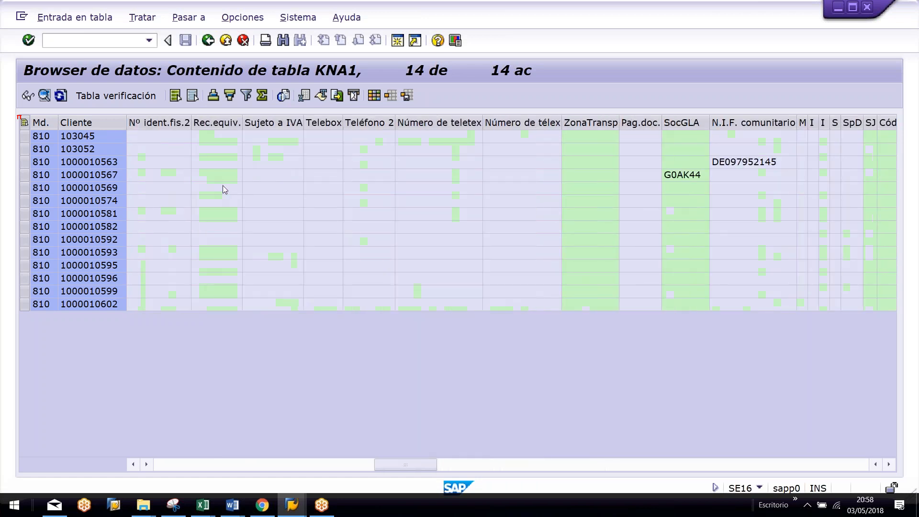
Step: Switch to the KNB1 list and examine its company-level columns: Soc., Clas., Cta.asoc., Vías pago and CPag
key(alt+Tab)
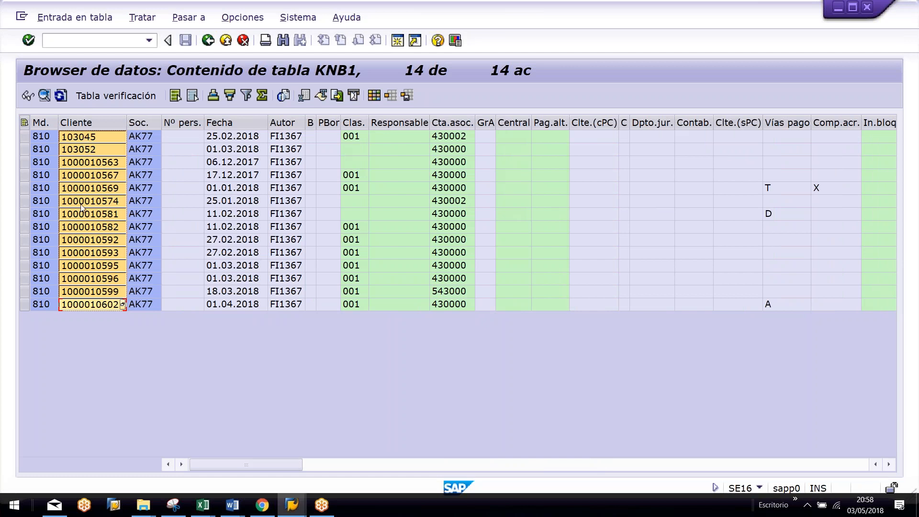
drag(156, 163, 154, 148)
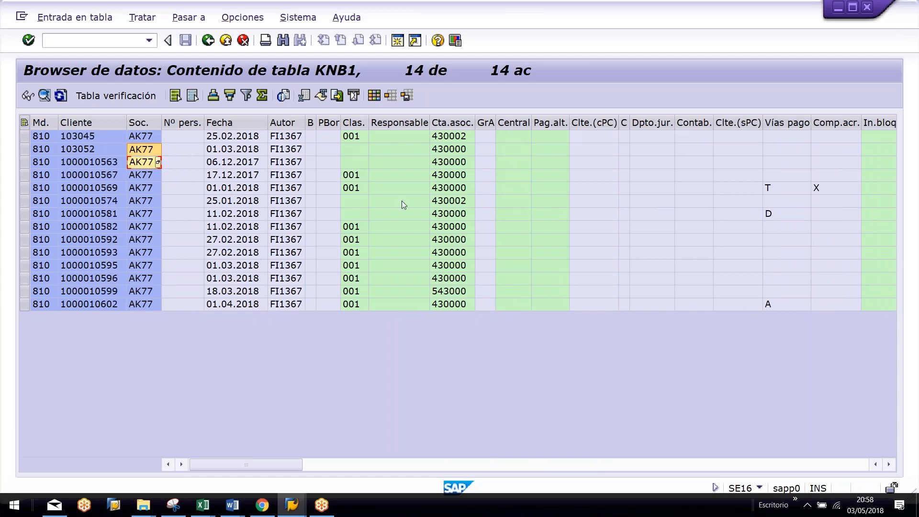
click(354, 124)
click(449, 125)
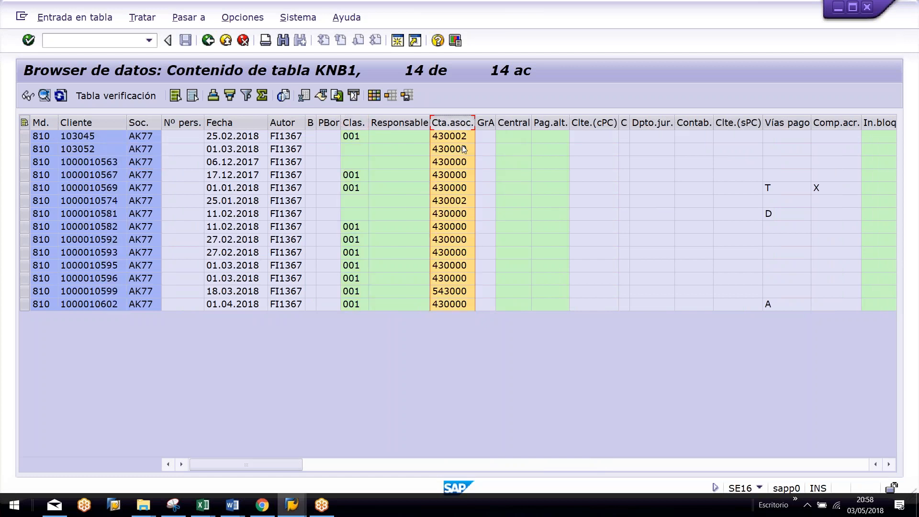
scroll(473, 163, right, 3)
click(579, 123)
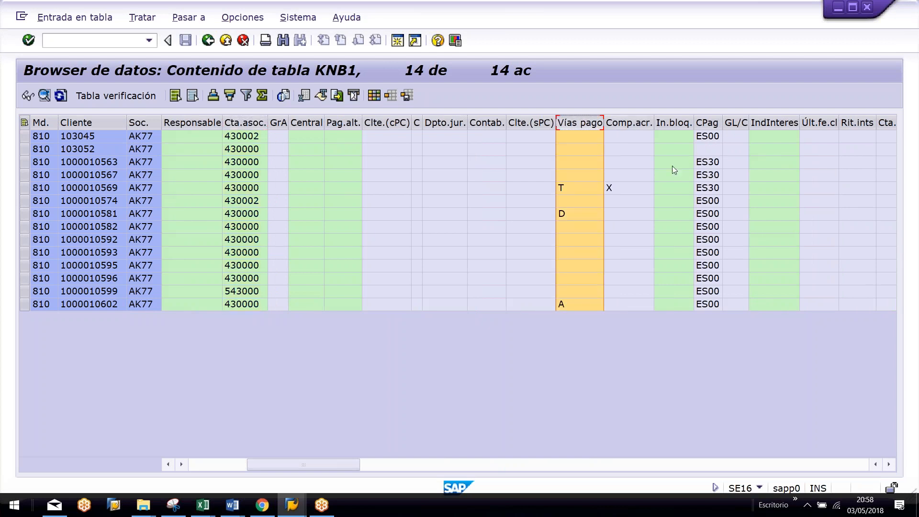
click(708, 123)
scroll(718, 154, right, 8)
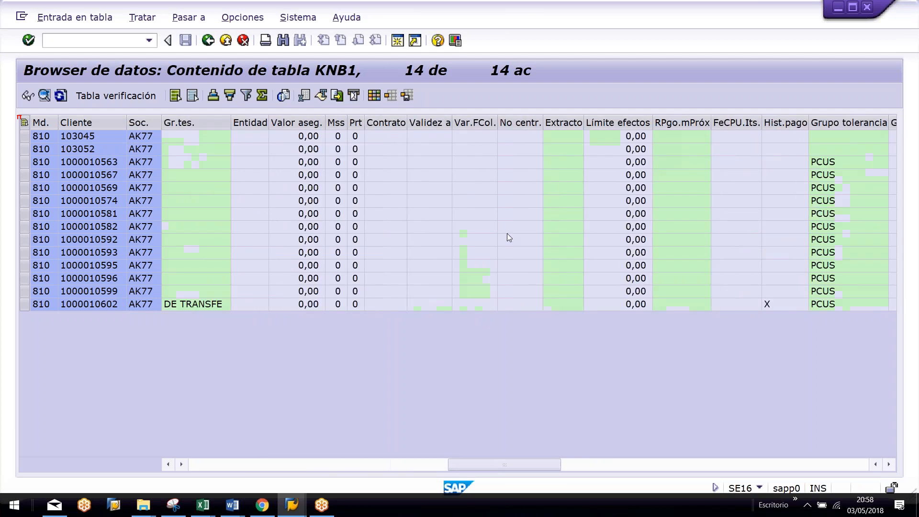
scroll(488, 234, left, 8)
scroll(147, 173, left, 4)
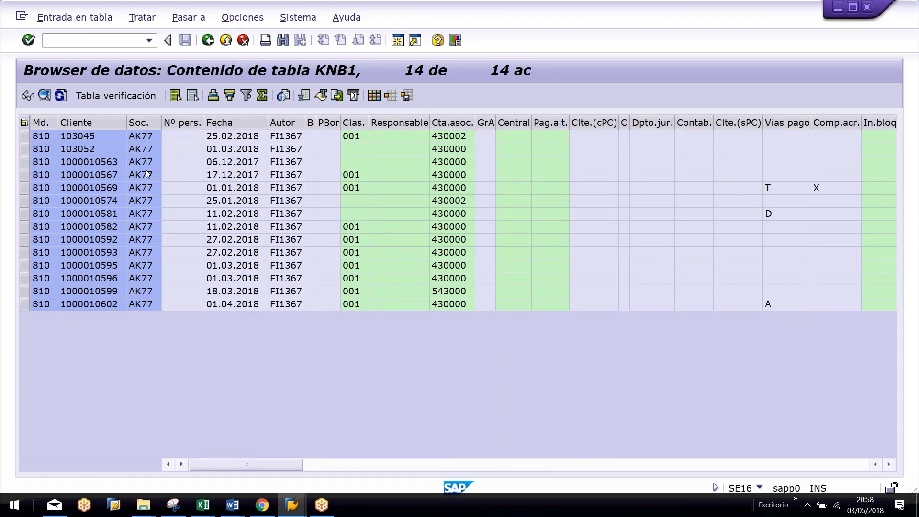
Step: Compare the Cliente column of the KNB1 and KNA1 lists as the field shared by both tables
click(91, 122)
click(115, 96)
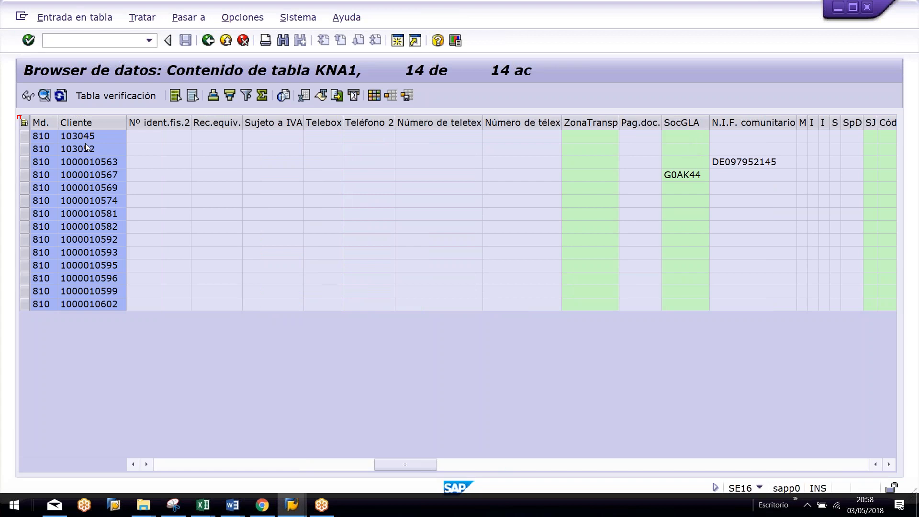
click(89, 123)
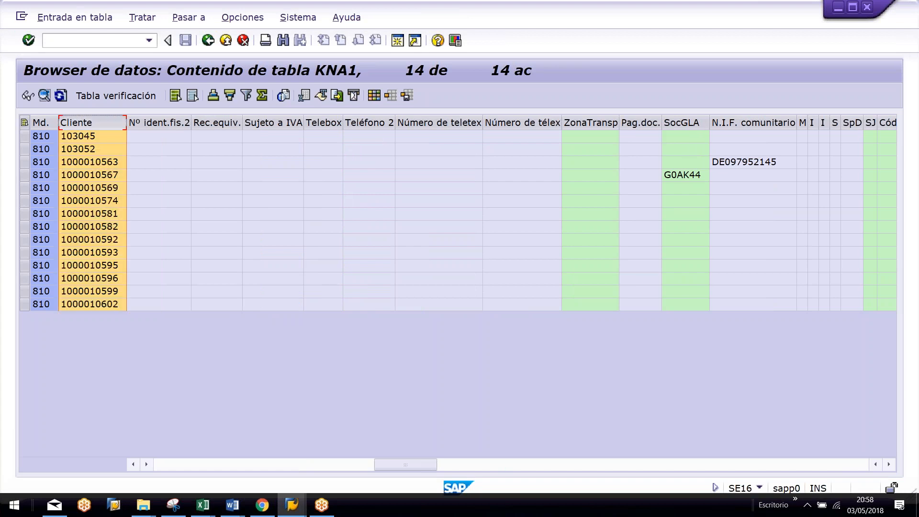
key(F3)
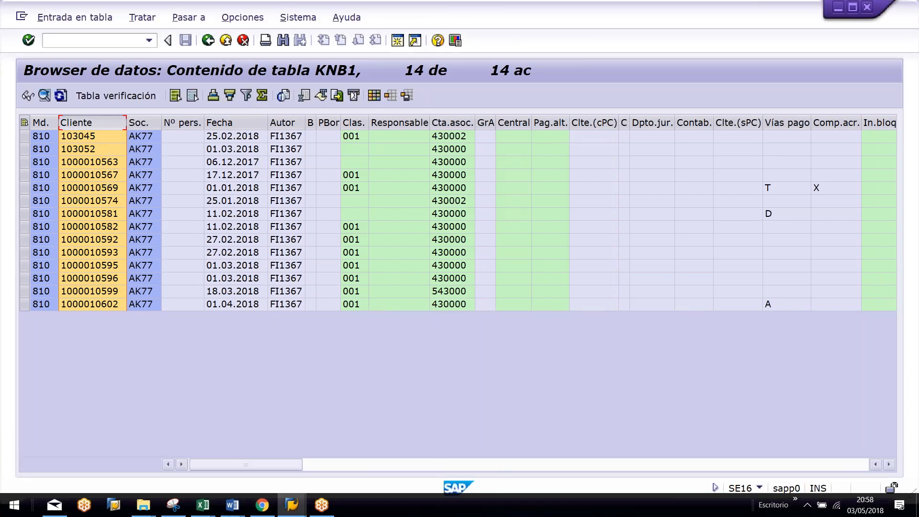
Step: Switch to the session showing table SKB1, leave the data browser and start transaction SQ01
click(292, 505)
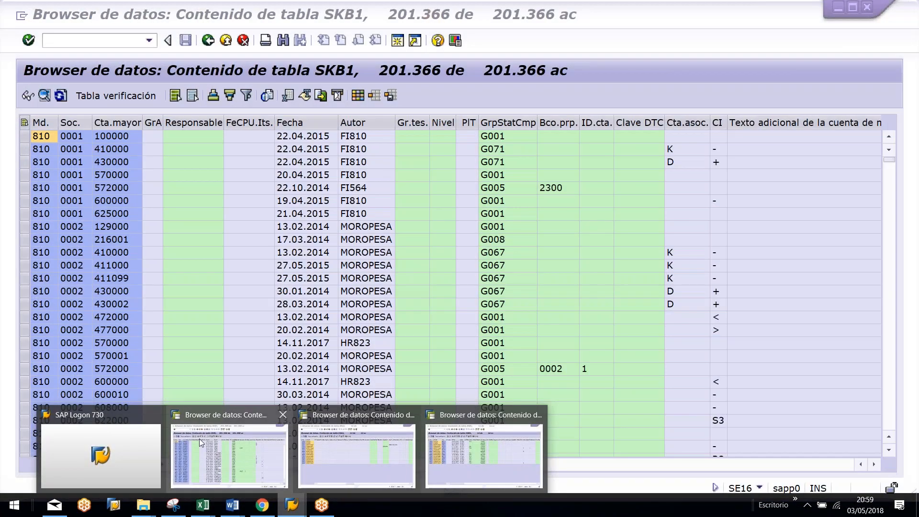
click(199, 439)
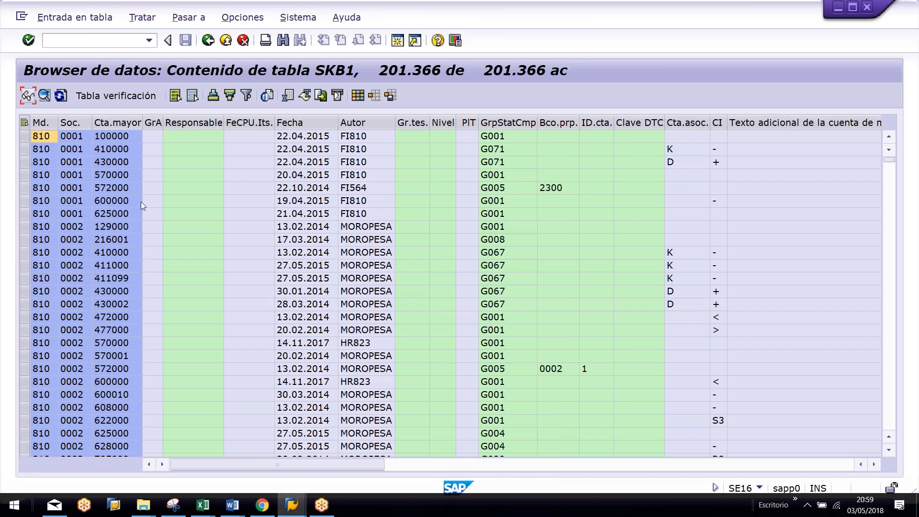
key(F3)
key(F3)
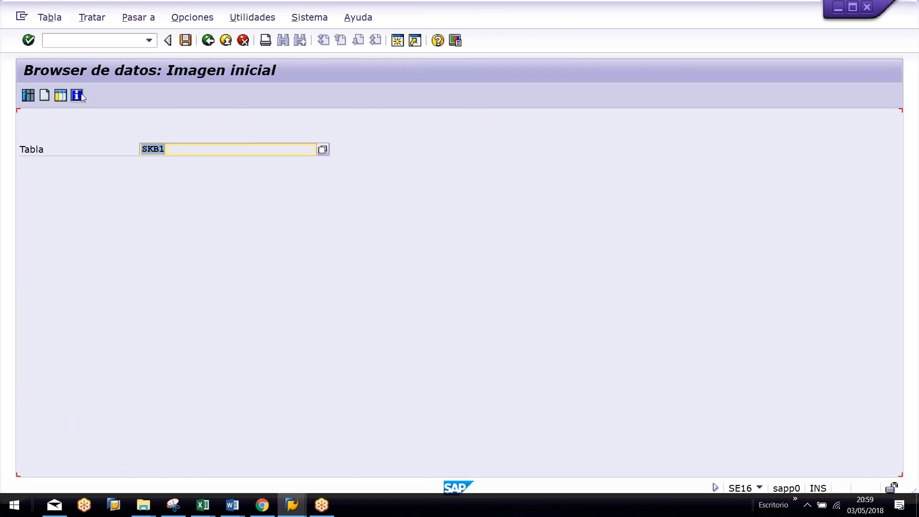
key(F3)
text(sq01)
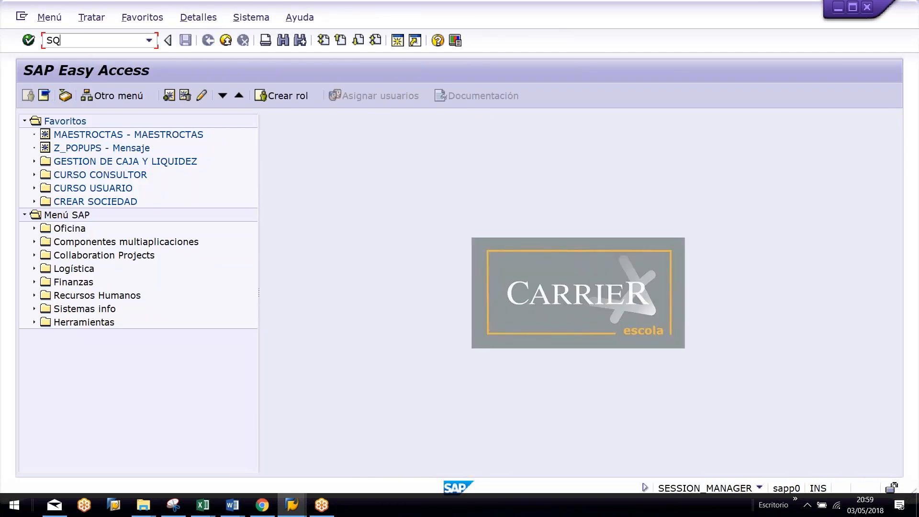
key(Return)
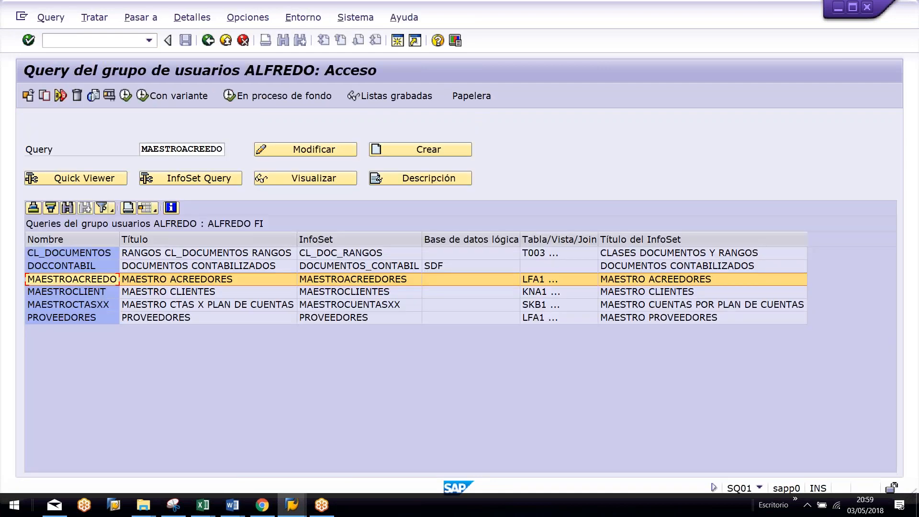
Step: Choose the standard, client-specific area (Área estándar) as the functional area for queries
click(314, 14)
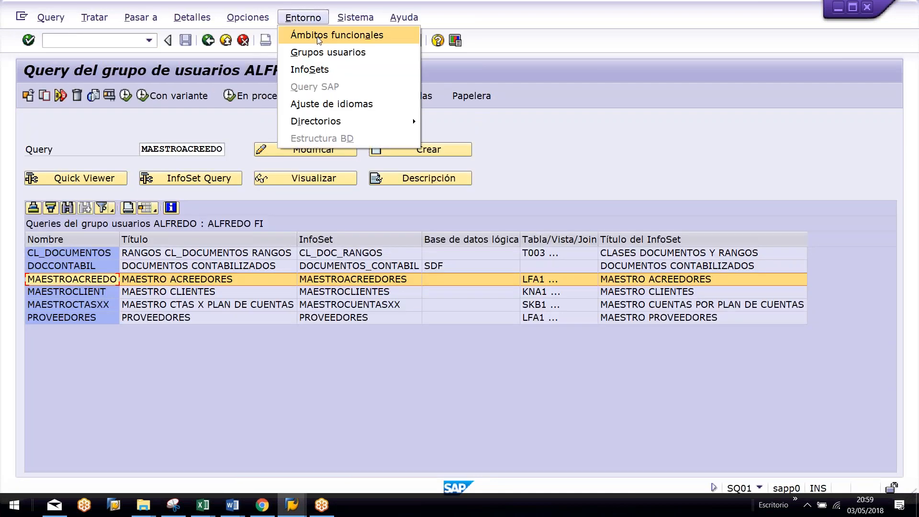
click(318, 37)
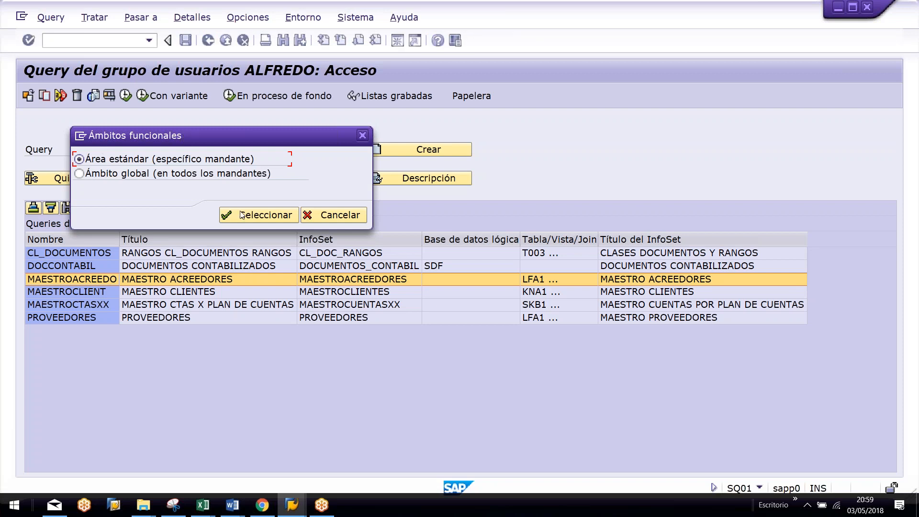
click(254, 216)
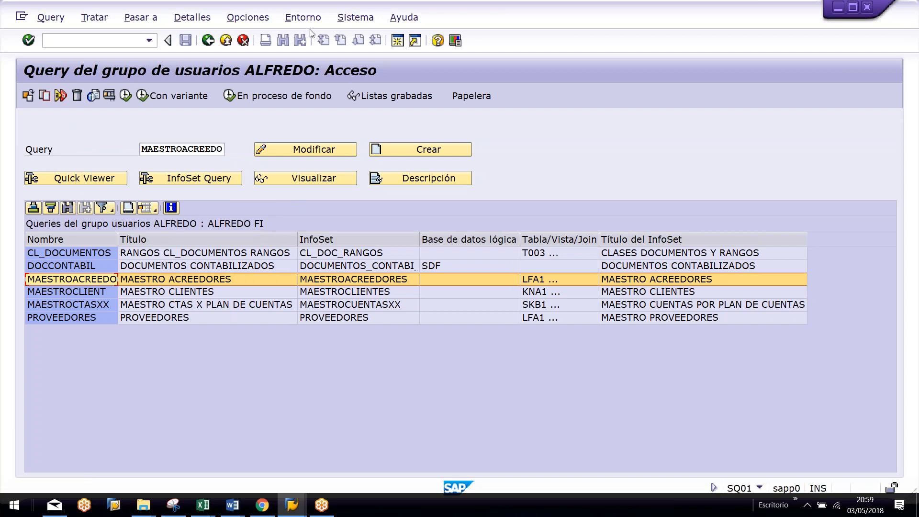
Step: Create the user group AK77 with the description USUARIOS AK77 in the user group maintenance
click(302, 18)
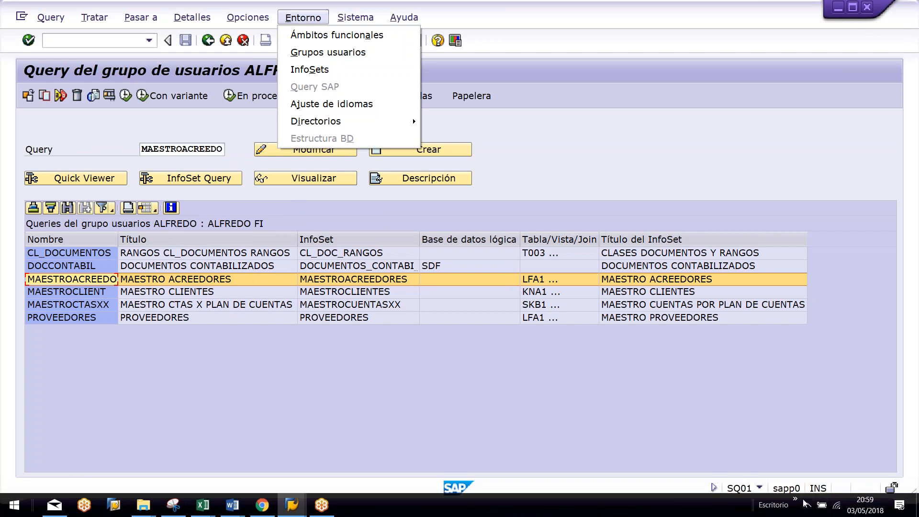
click(337, 53)
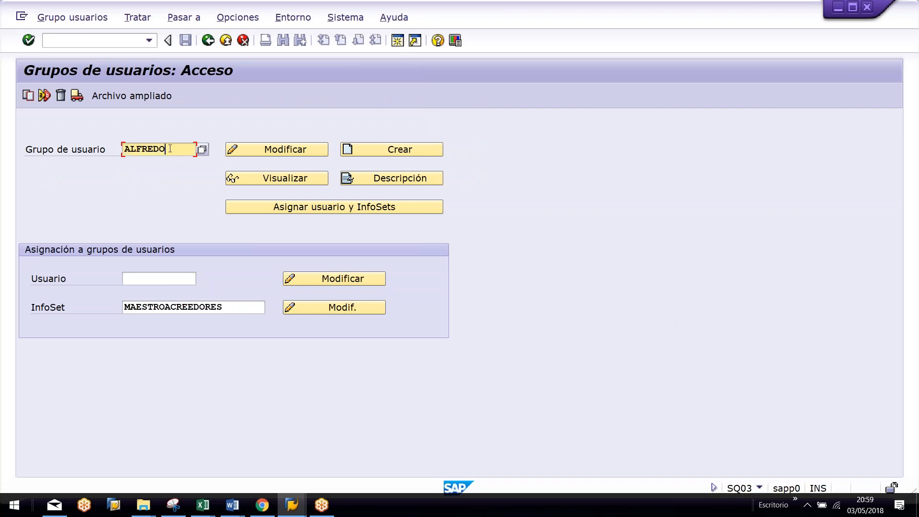
text(AK)
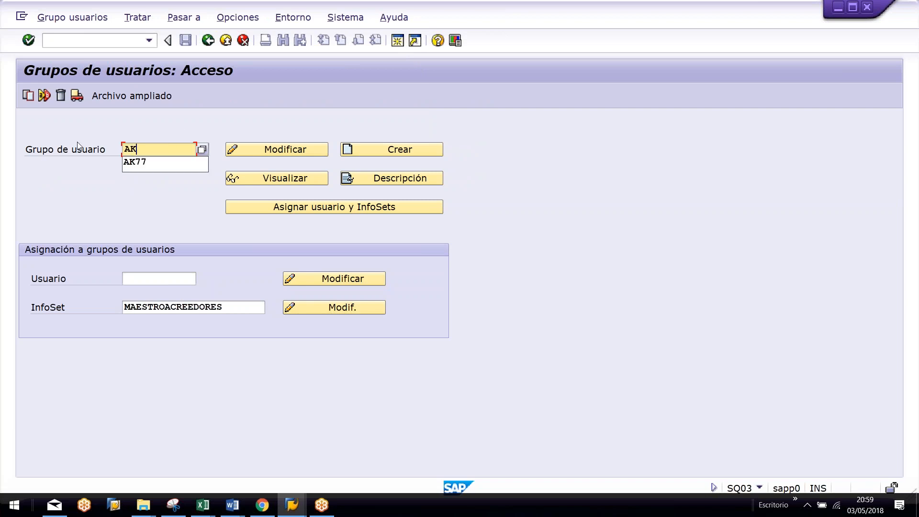
text(77)
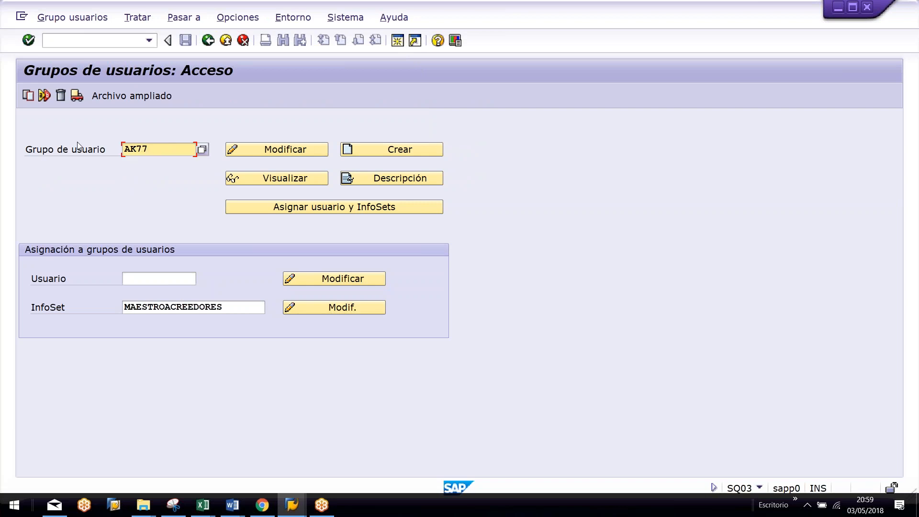
key(shift+Home)
click(375, 150)
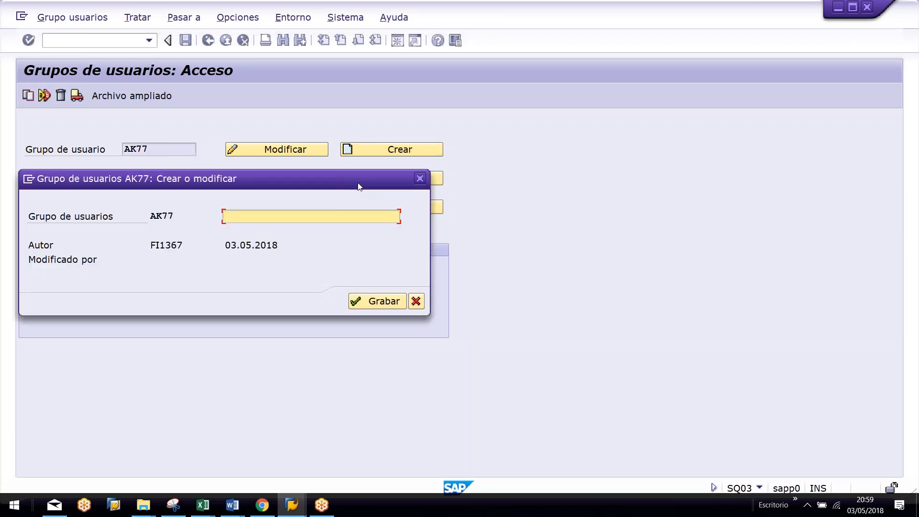
text(USUARIOS AK77)
click(378, 301)
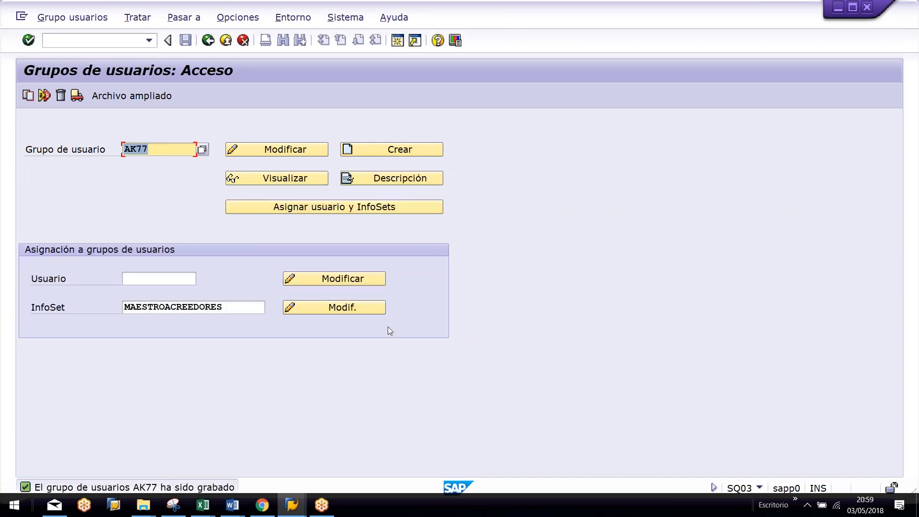
Step: Assign user FI1367 to user group AK77
click(323, 209)
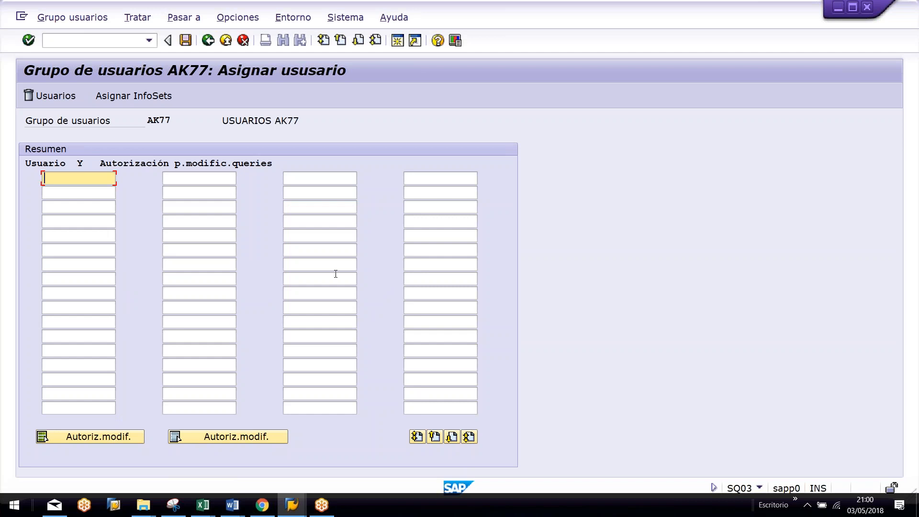
text(FI134)
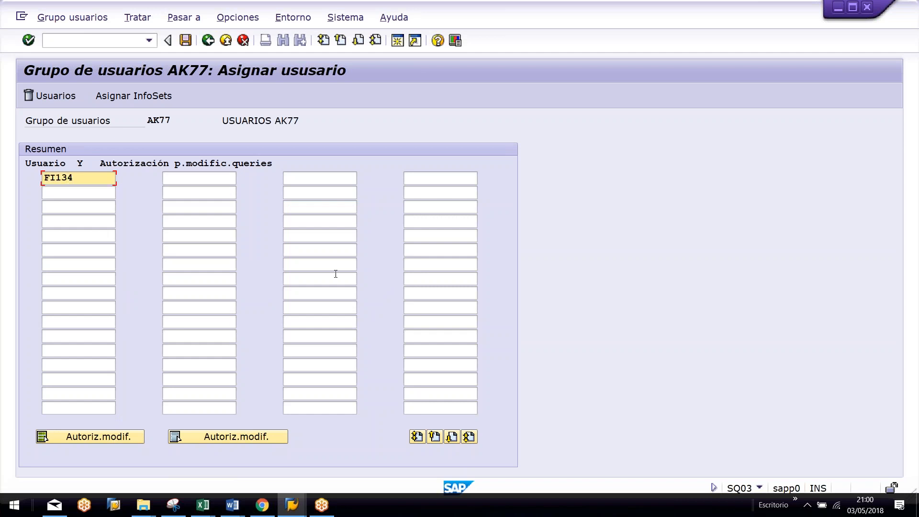
key(BackSpace)
text(67)
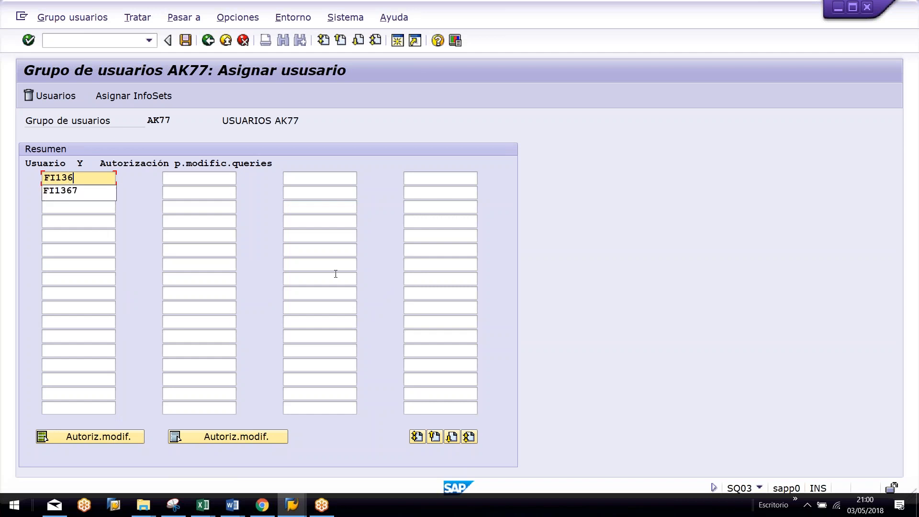
key(Return)
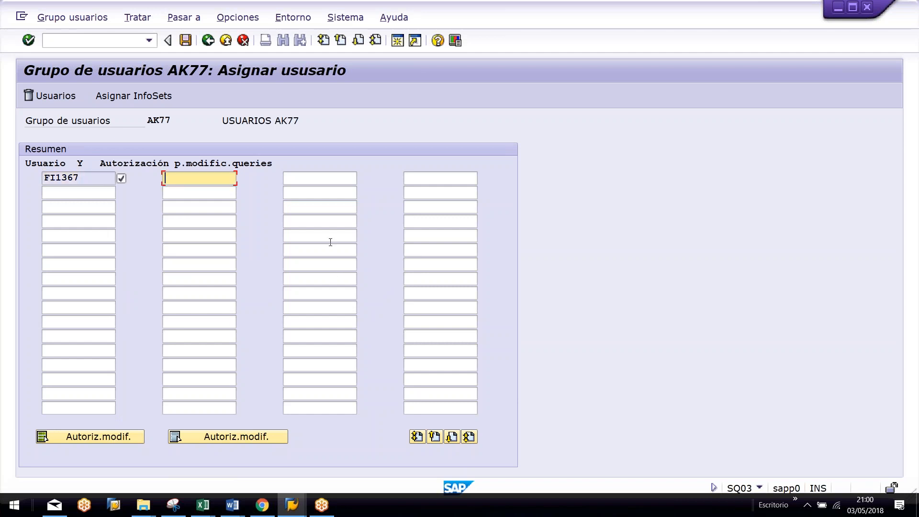
key(Return)
click(92, 249)
click(83, 292)
click(71, 222)
click(68, 192)
click(72, 250)
click(75, 292)
click(76, 363)
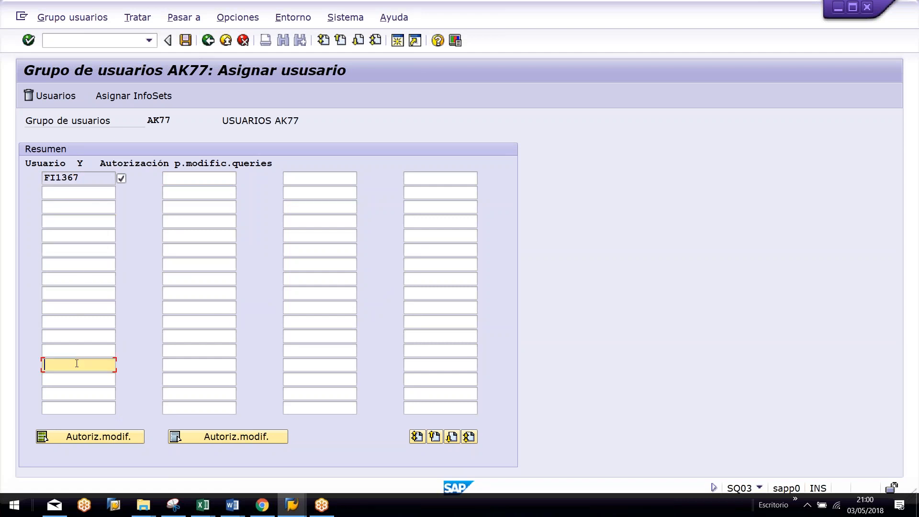
click(81, 378)
click(72, 192)
click(75, 321)
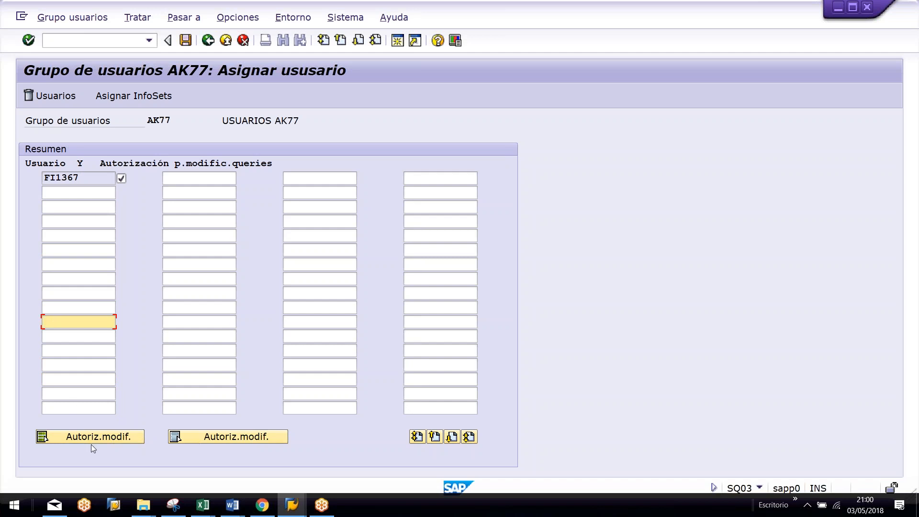
click(62, 206)
click(61, 250)
click(62, 293)
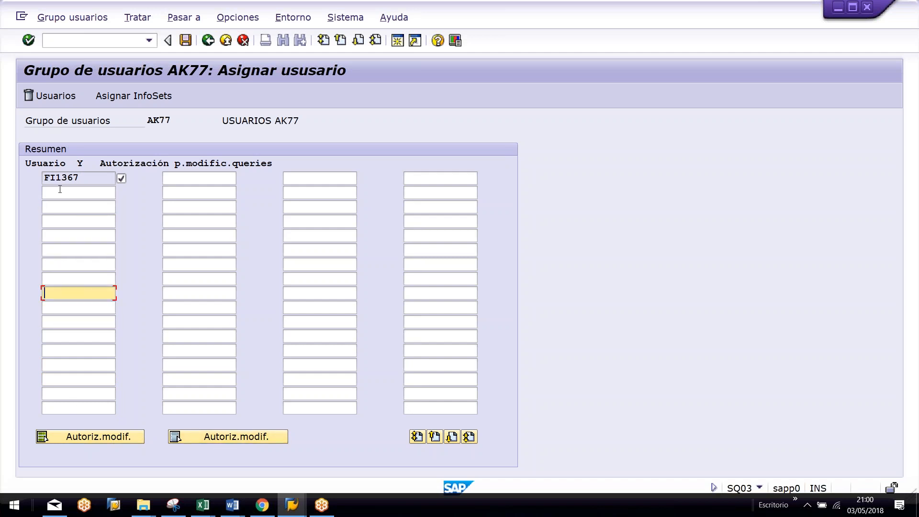
click(60, 192)
Step: Save the user assignment and switch the query overview to user group AK77
click(185, 41)
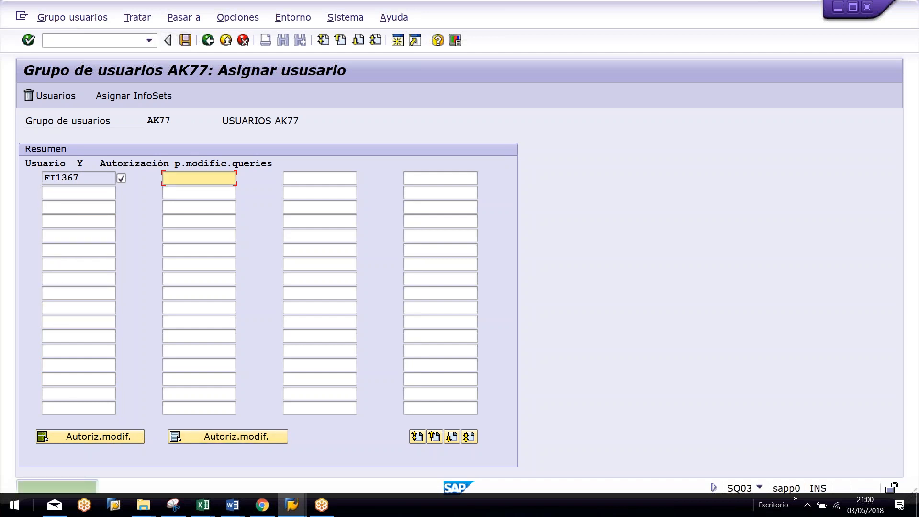
click(205, 42)
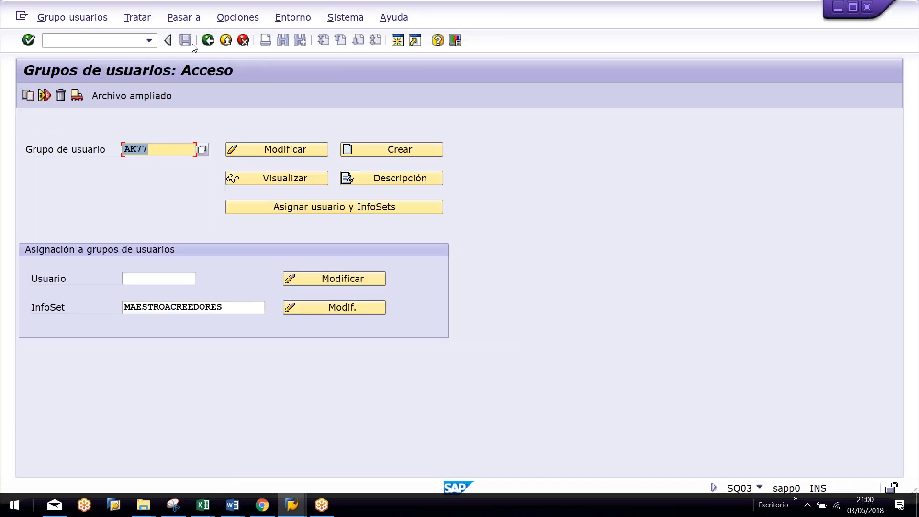
click(208, 41)
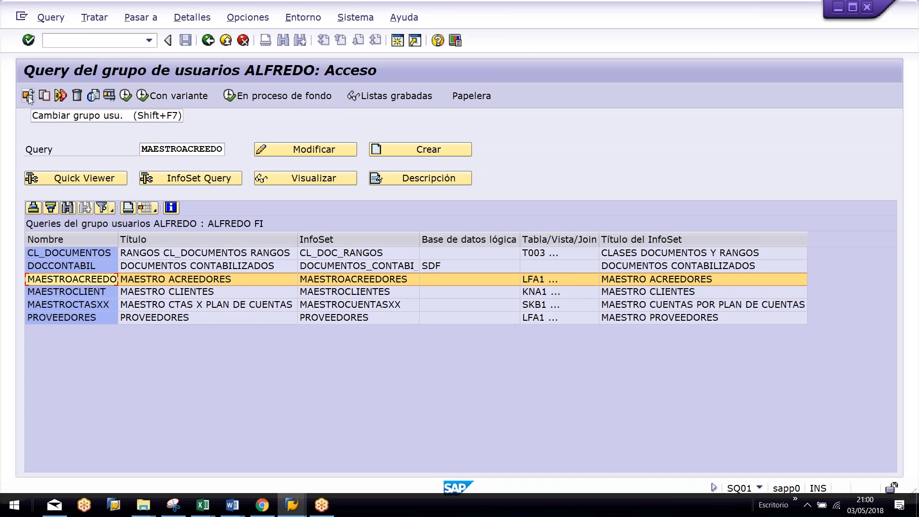
click(28, 97)
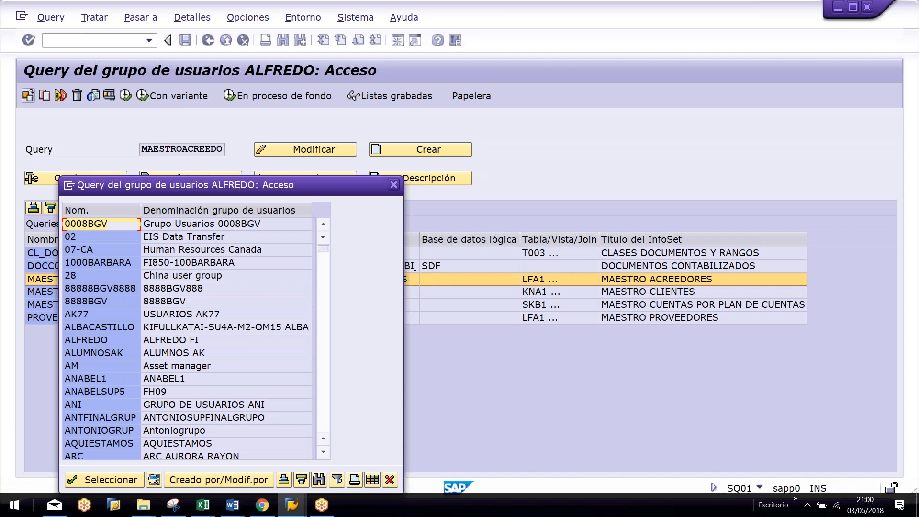
click(73, 315)
double_click(70, 314)
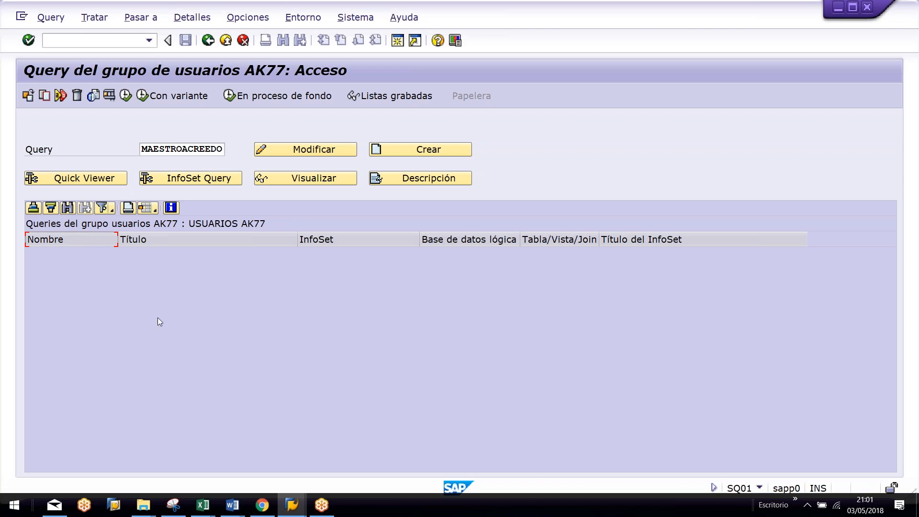
Step: Open the InfoSet maintenance and enter AK77_CLIENTES as the InfoSet name
click(304, 18)
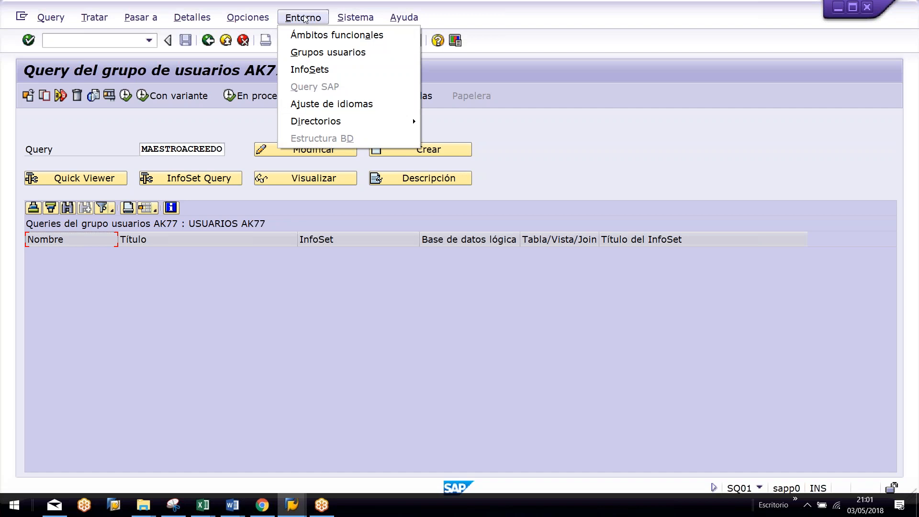
click(313, 69)
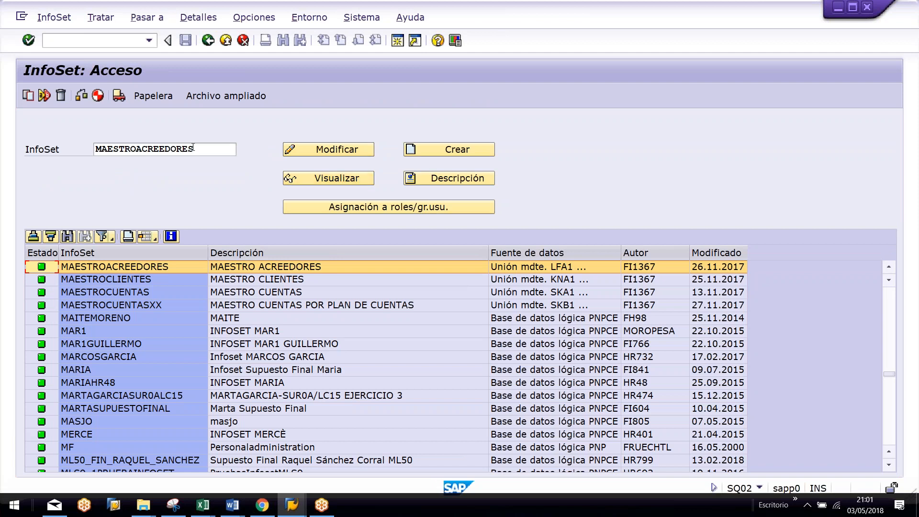
drag(197, 149, 40, 140)
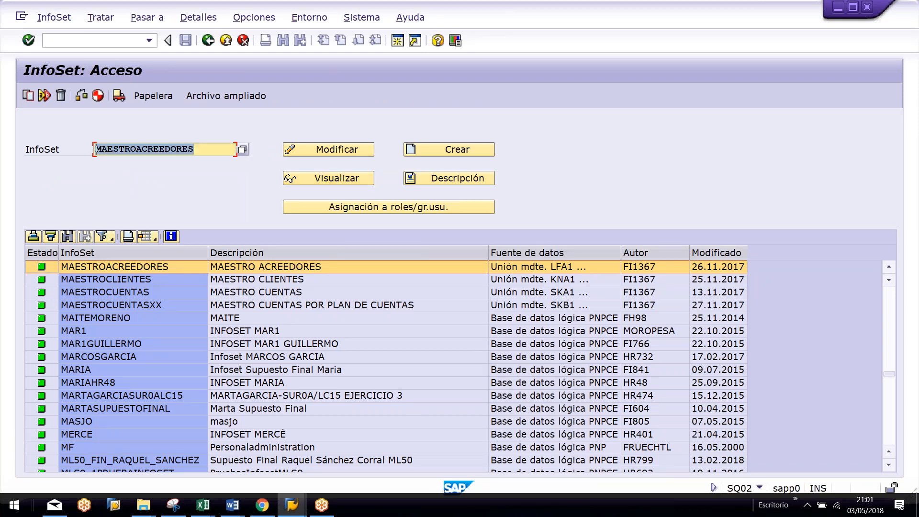
text(KAK)
key(BackSpace)
key(BackSpace)
key(BackSpace)
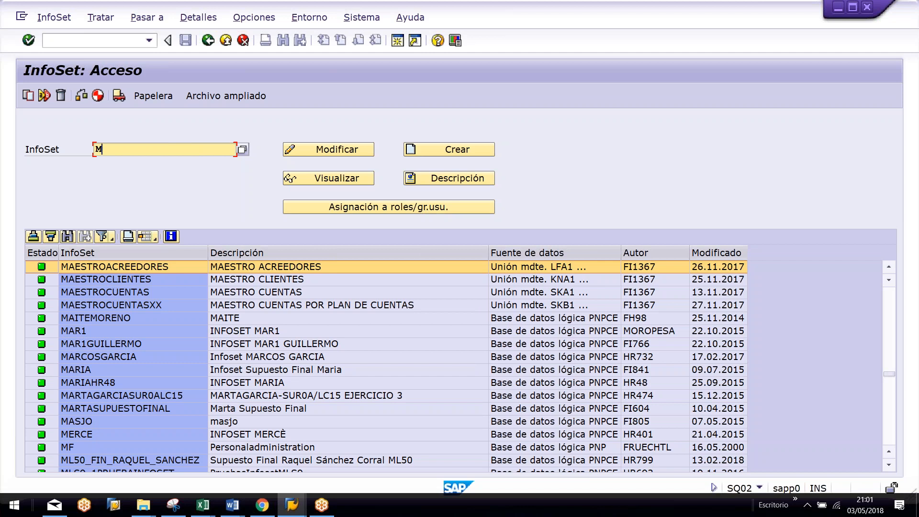
text(AK77_)
text(CLIENTES)
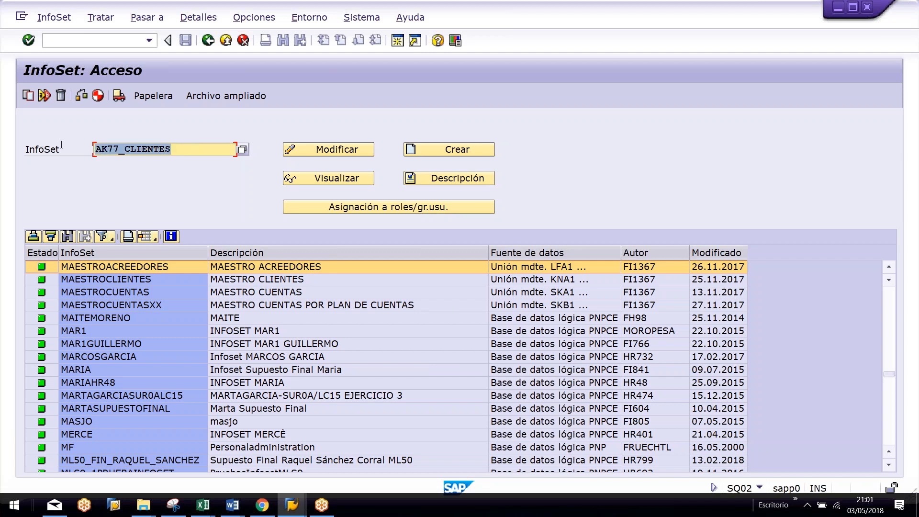
double_click(192, 149)
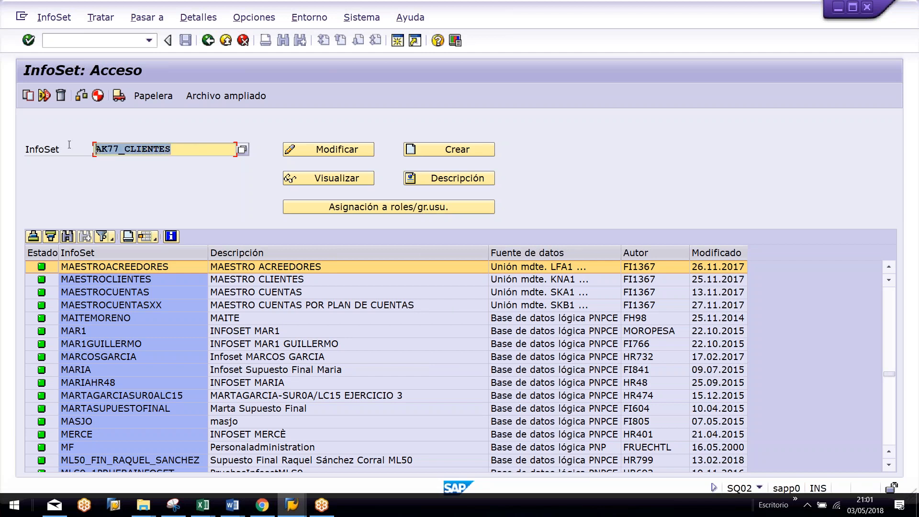
Step: Create the InfoSet with the description AK77 MAESTRO DE CLIENTES, based on a table join starting from table KNA1
click(426, 149)
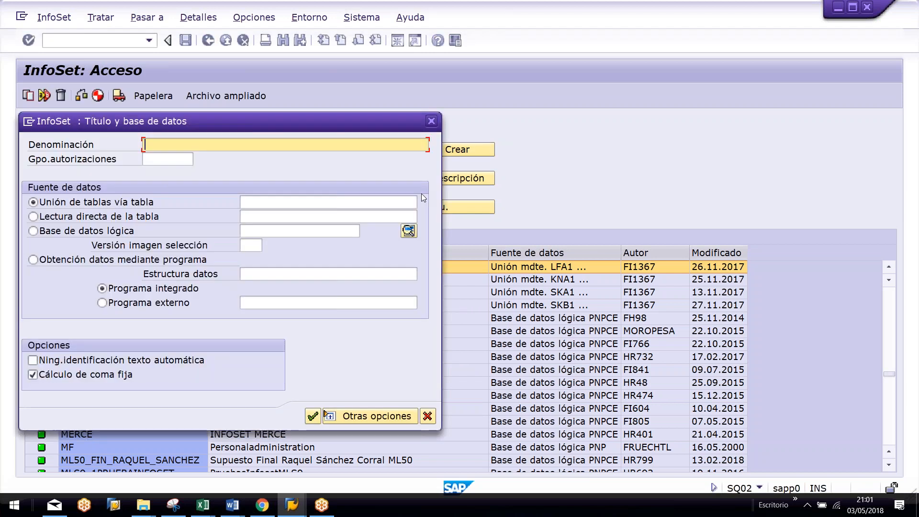
text(AK77 ME)
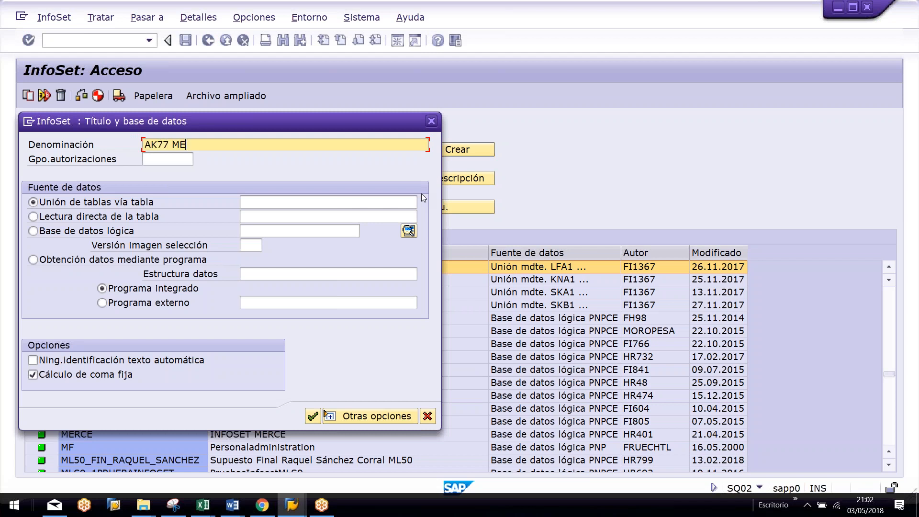
key(BackSpace)
text(AESTRO DE CLIENTES)
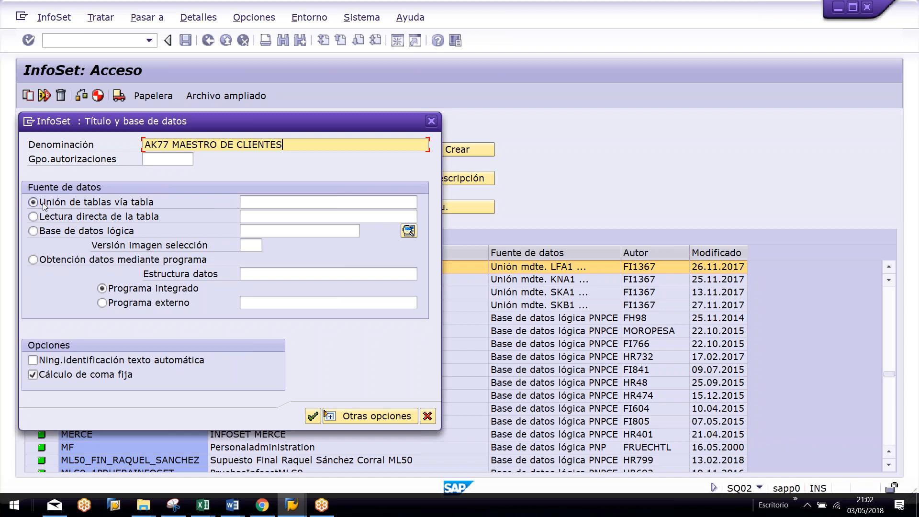
click(256, 201)
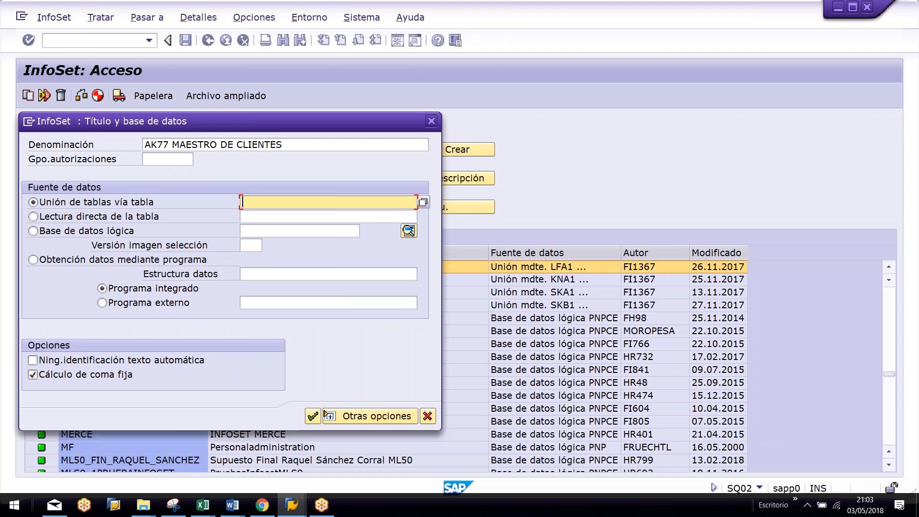
text(KNA1)
key(Return)
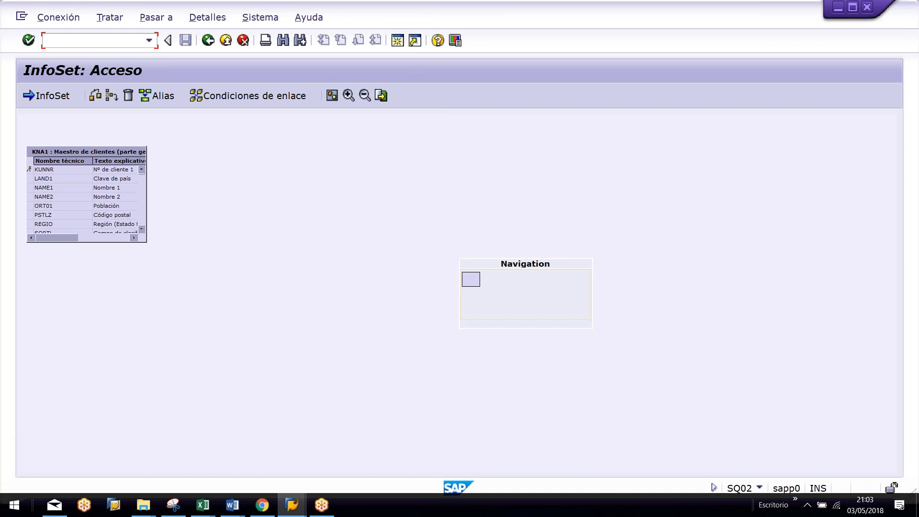
Step: Enlarge the KNA1 table box in both directions and look through its field list
drag(147, 209, 234, 198)
drag(152, 243, 150, 369)
click(114, 208)
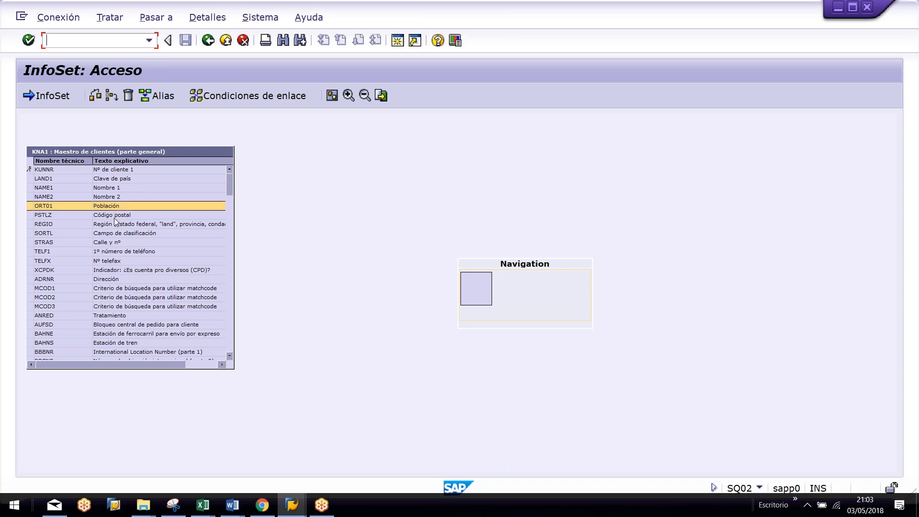
click(230, 210)
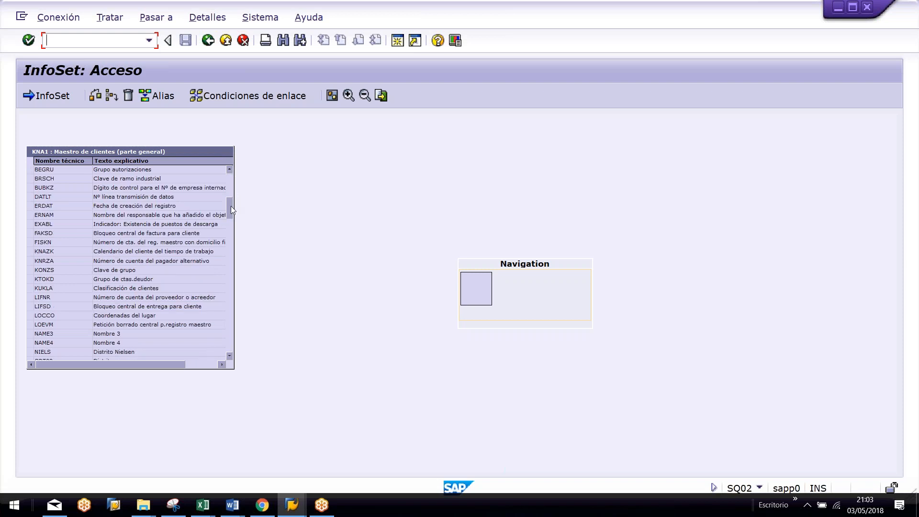
drag(230, 214, 245, 180)
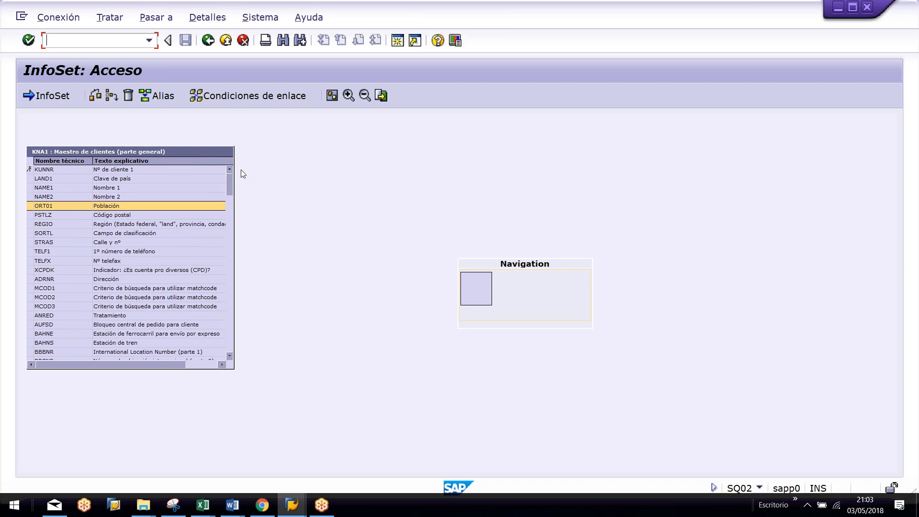
Step: Add table KNB1 to the join, then lengthen its box and place it farther from KNA1
click(116, 99)
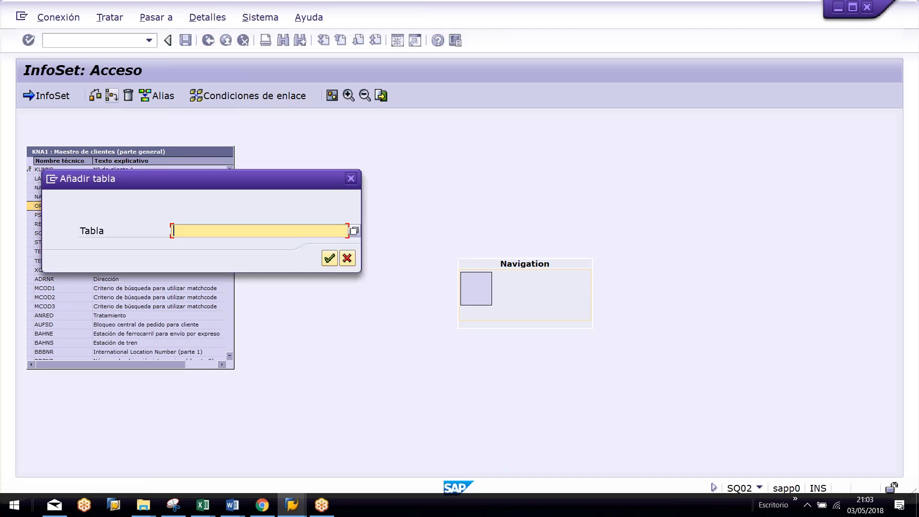
text(KNB1)
key(Return)
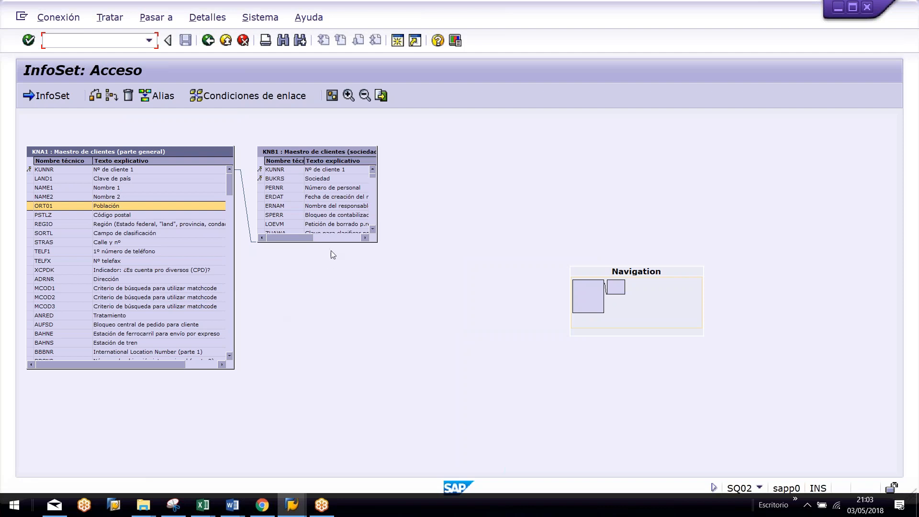
drag(330, 242, 337, 377)
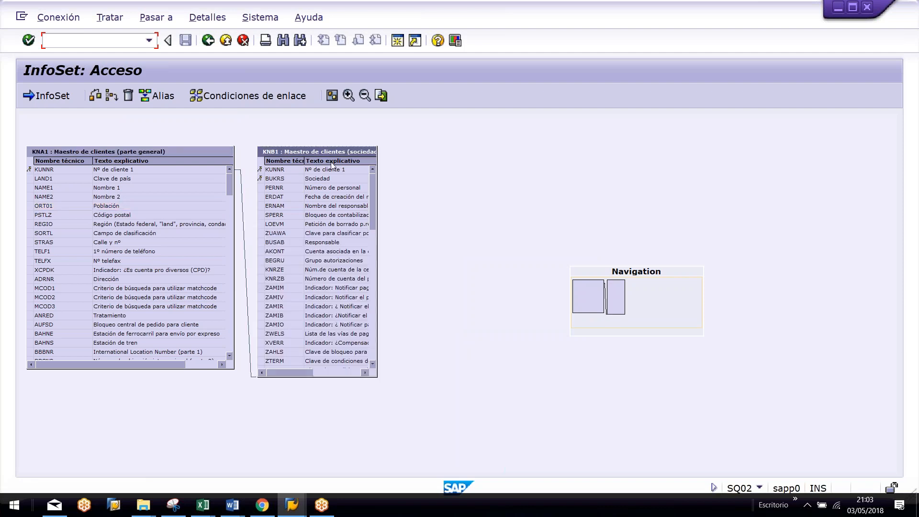
drag(326, 151, 486, 151)
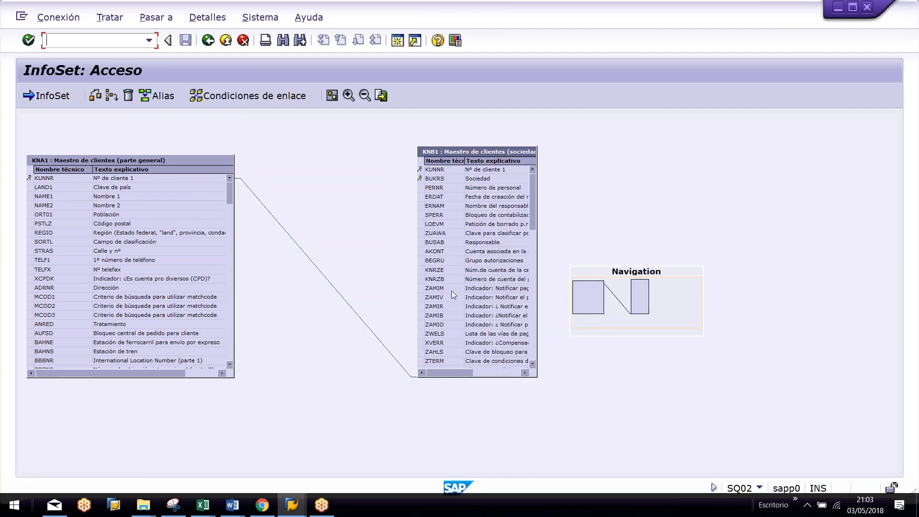
drag(532, 228, 526, 327)
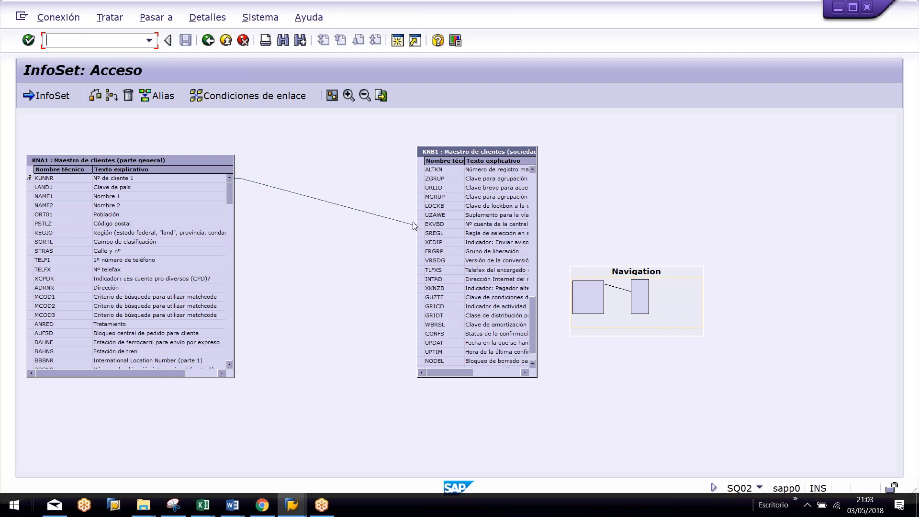
Step: Delete the proposed link between KNA1 and KNB1's EKVBD field, and move the KNB1 box slightly closer to KNA1
click(273, 188)
right_click(274, 189)
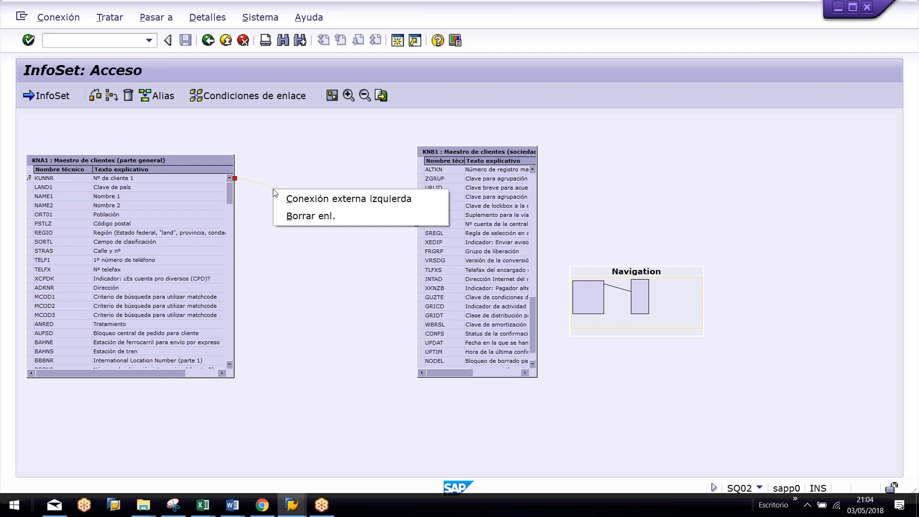
click(258, 187)
click(260, 186)
right_click(260, 186)
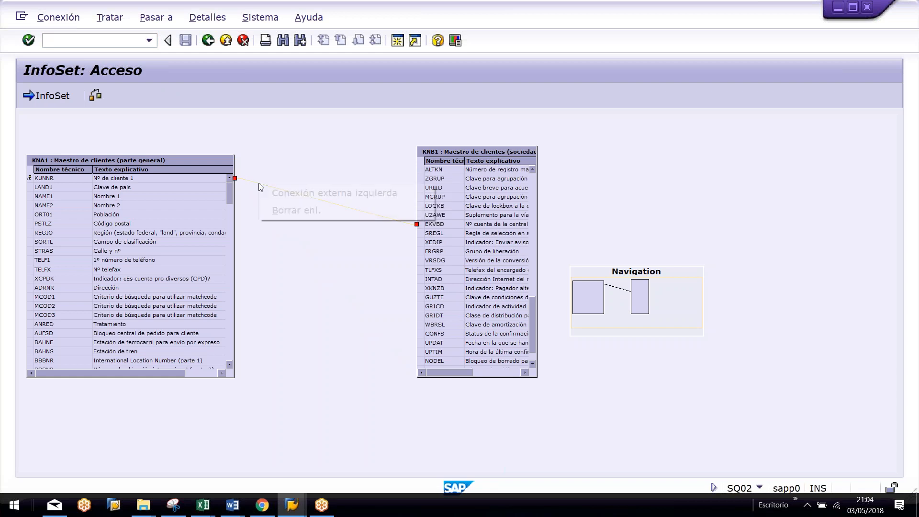
click(283, 210)
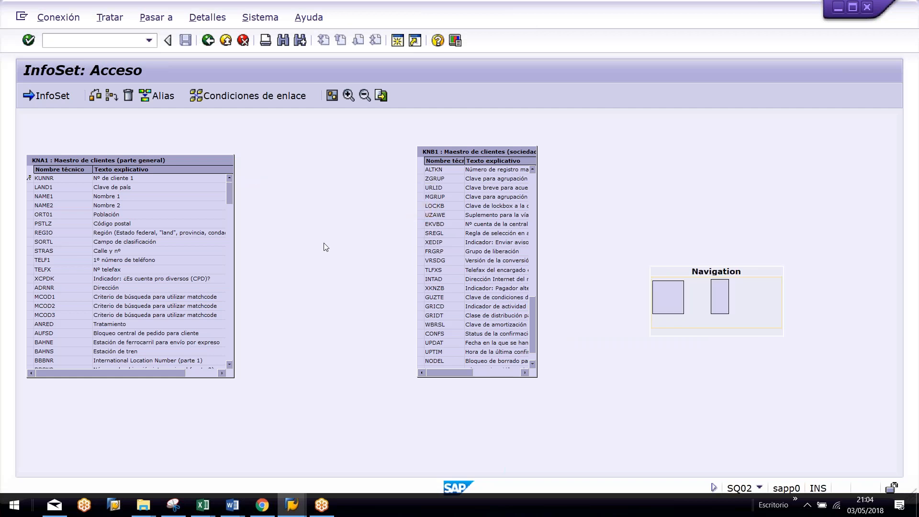
drag(446, 152, 413, 166)
drag(501, 327, 497, 184)
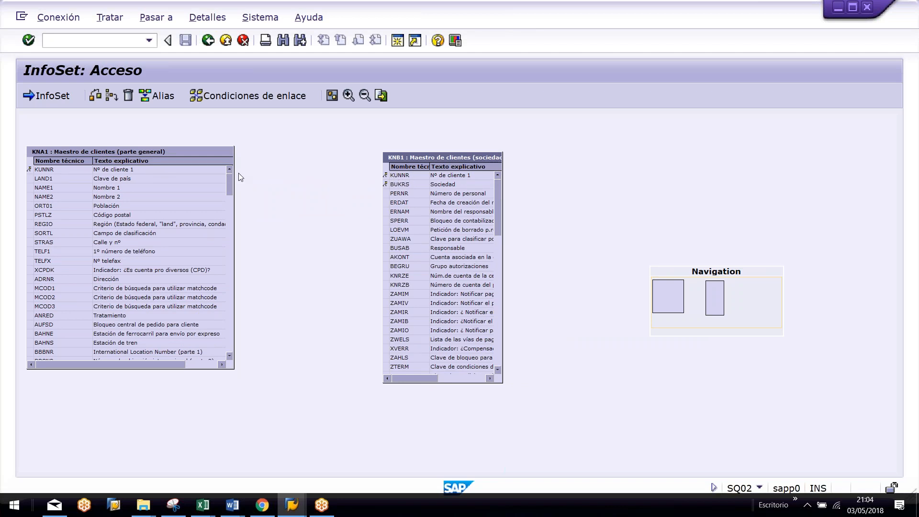
Step: Switch to the data browser session showing table KNA1 and read the field help for the Cliente column
click(297, 515)
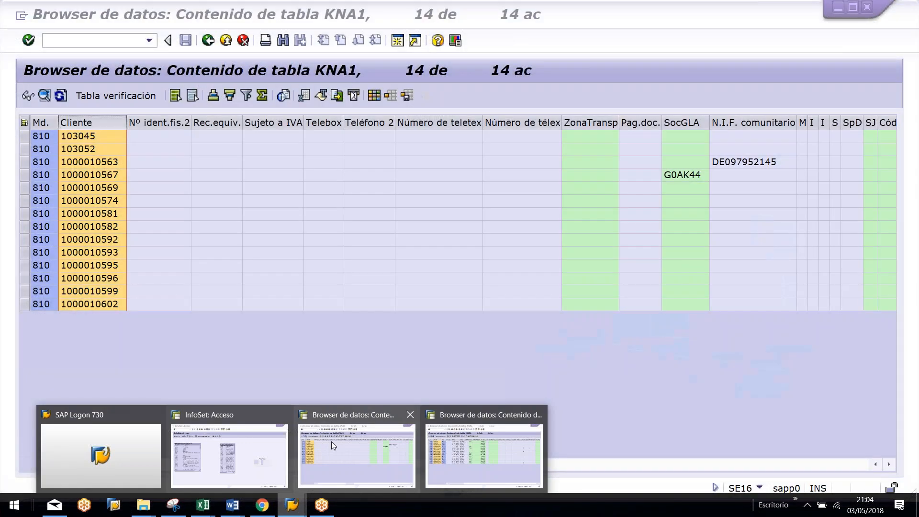
click(331, 441)
click(91, 136)
click(86, 126)
click(83, 136)
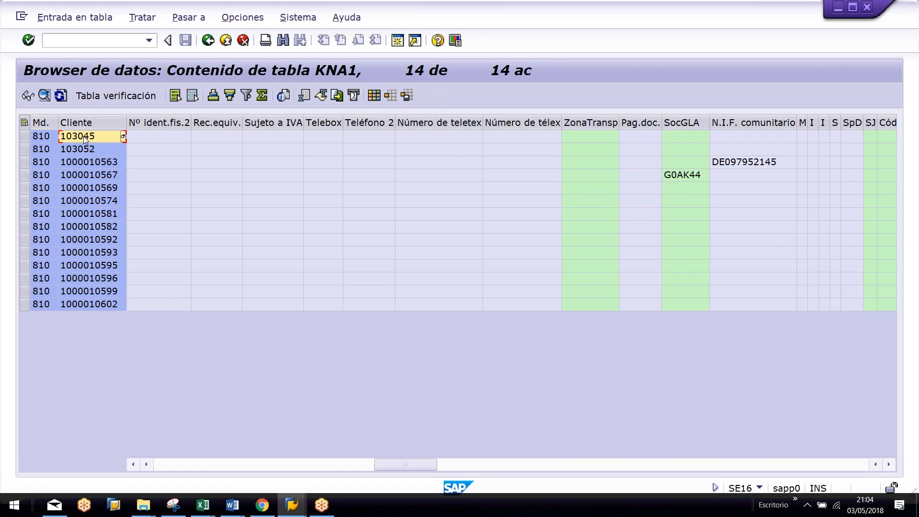
key(F1)
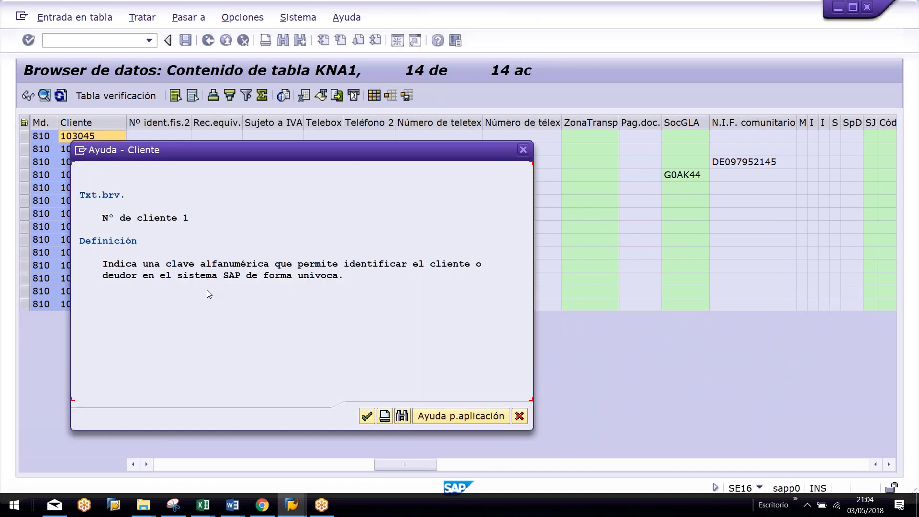
click(368, 416)
Step: Return to the KNA1 selection screen and examine the technical data of the Cliente field for its field name
double_click(94, 137)
key(F3)
click(517, 136)
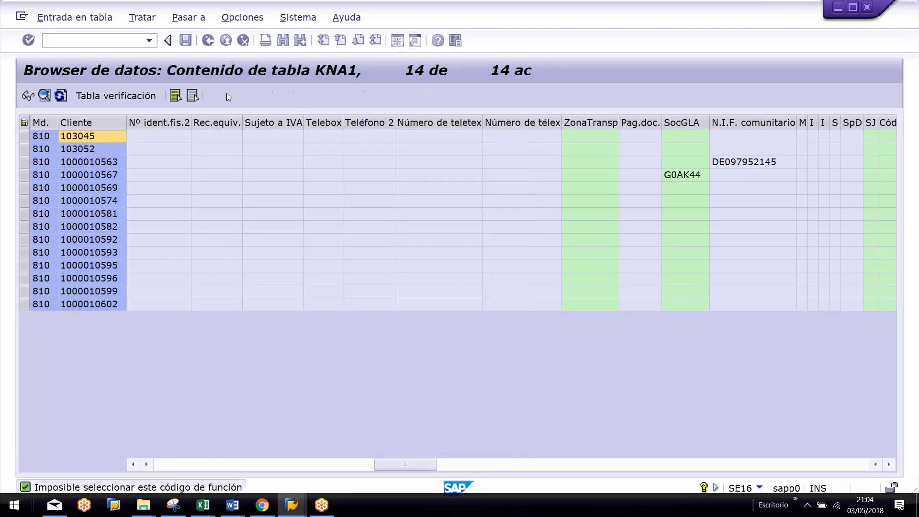
click(167, 178)
click(97, 136)
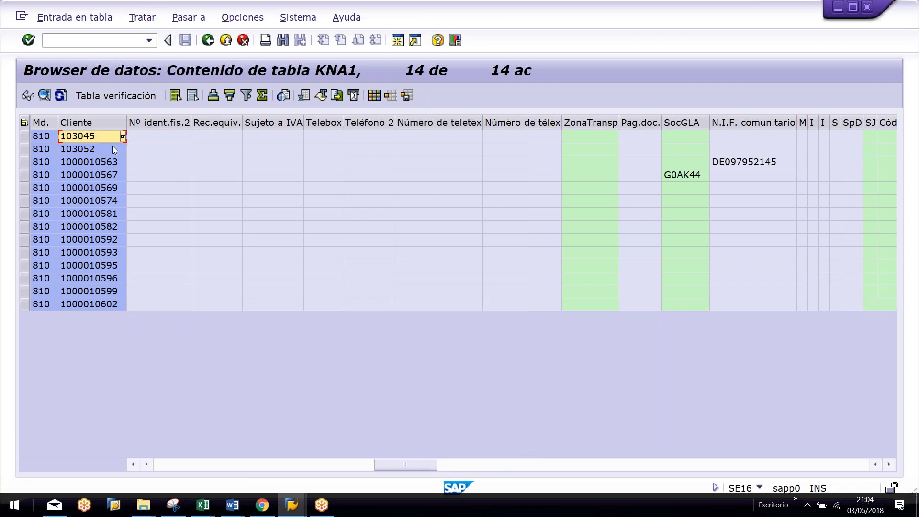
key(F3)
click(255, 121)
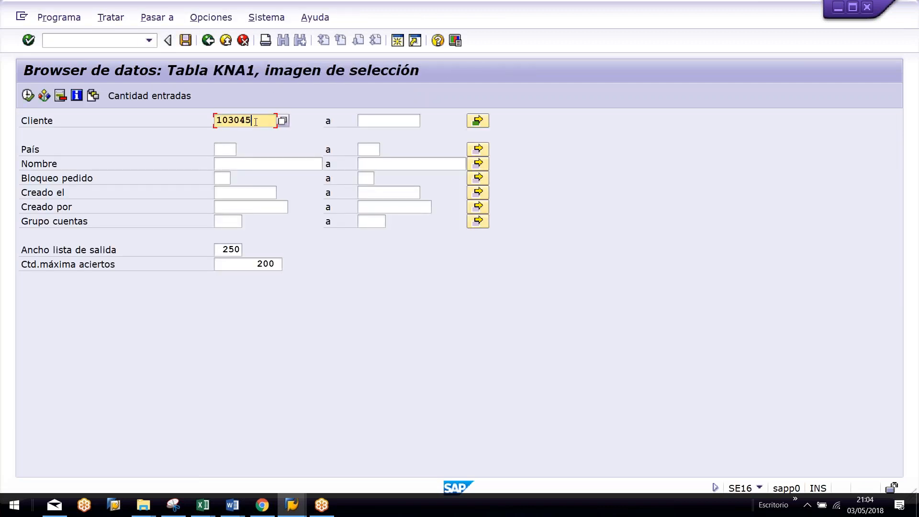
key(F1)
click(482, 414)
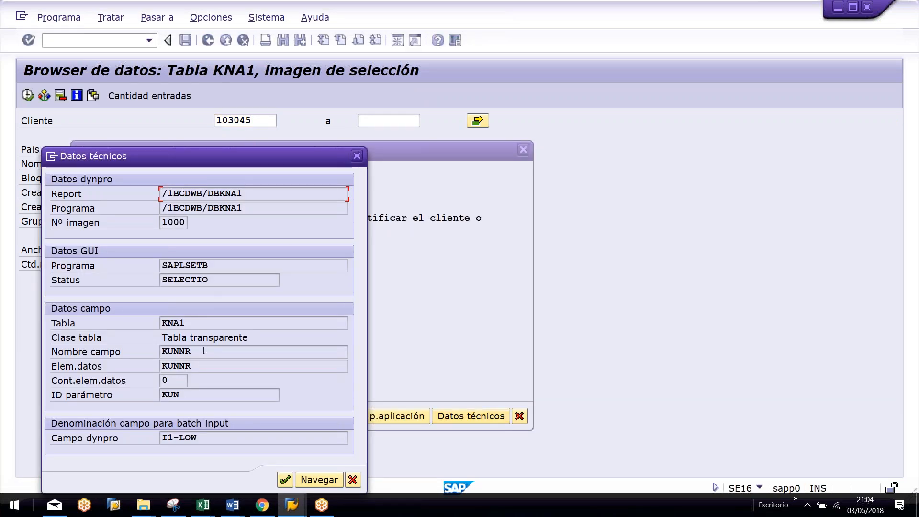
double_click(203, 351)
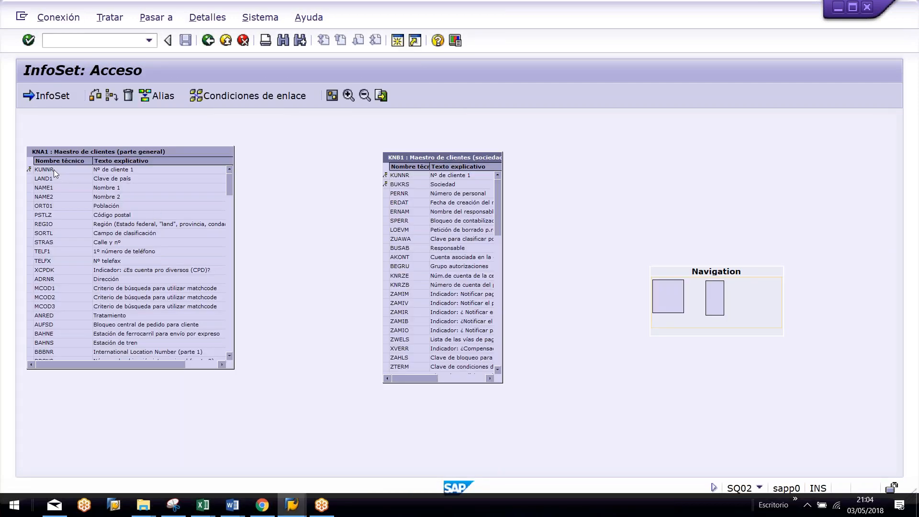
Step: Back in the InfoSet join, link the KUNNR field of KNA1 to the KUNNR field of KNB1
click(53, 170)
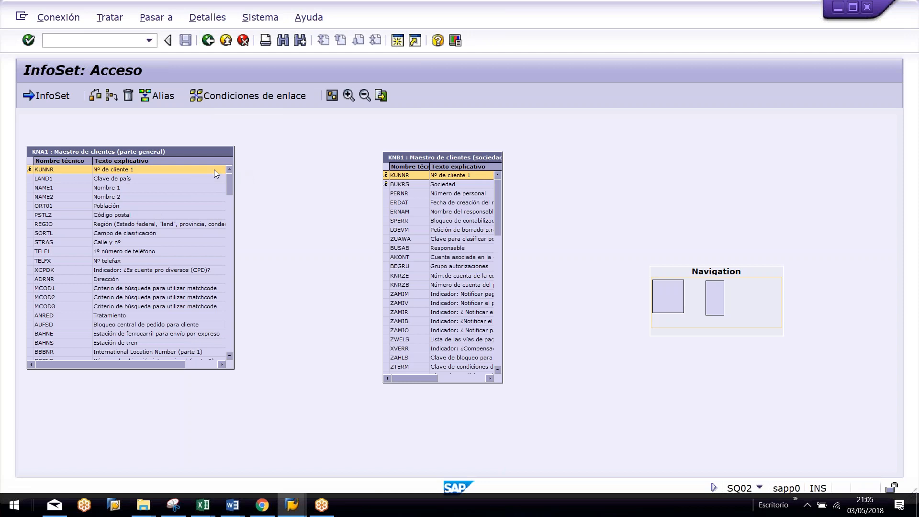
drag(235, 177, 280, 175)
drag(355, 175, 387, 176)
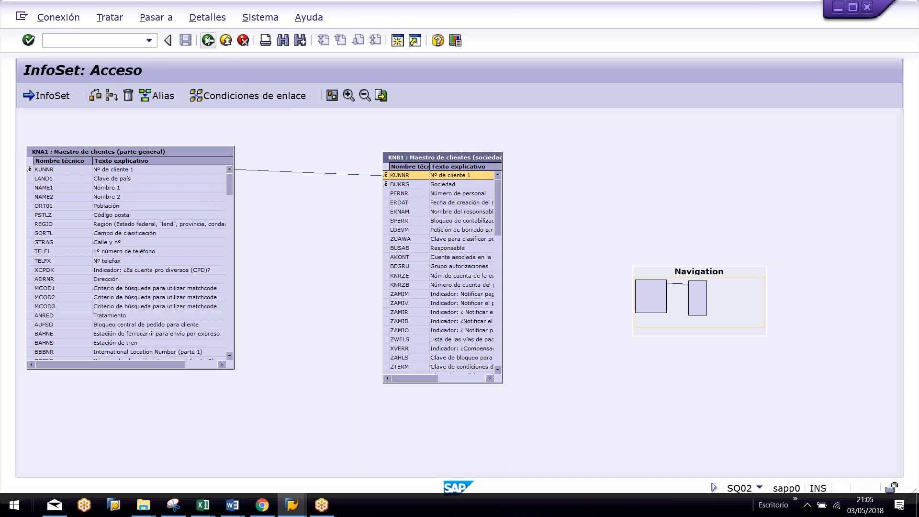
Step: Check the KNA1–KNB1 join conditions and continue to the InfoSet, predefining its field groups with Incluir todos los campos de tablas
click(96, 96)
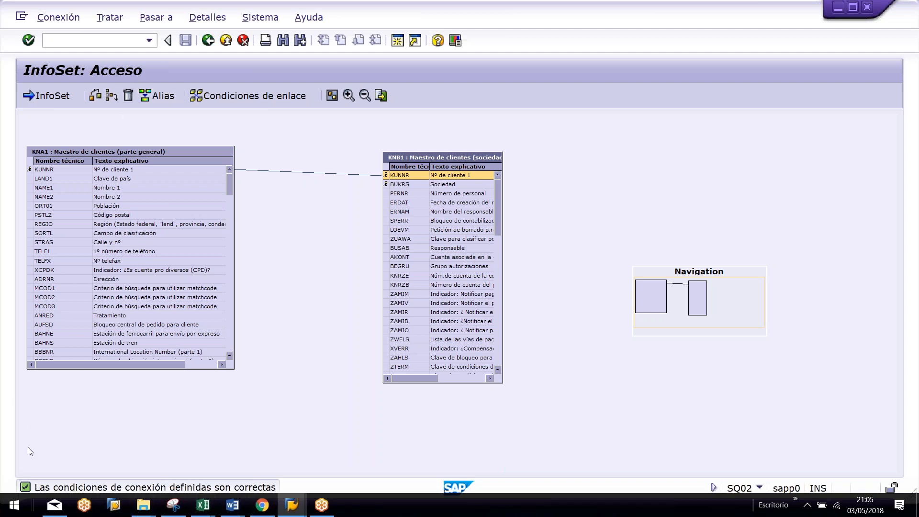
click(33, 96)
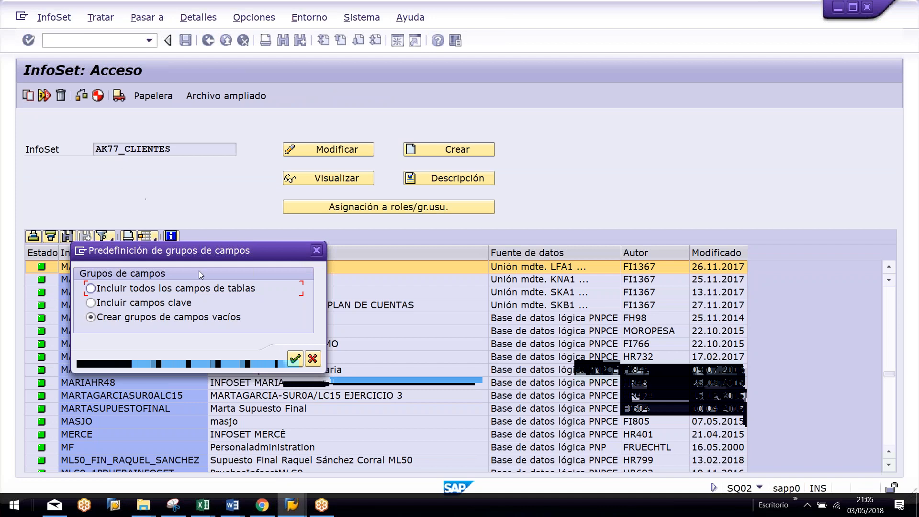
drag(201, 264, 354, 181)
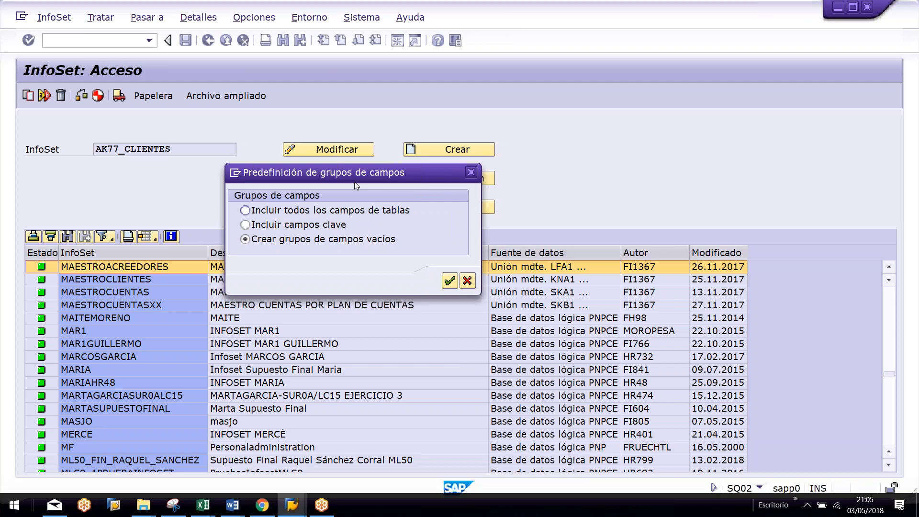
drag(353, 181, 359, 190)
click(253, 222)
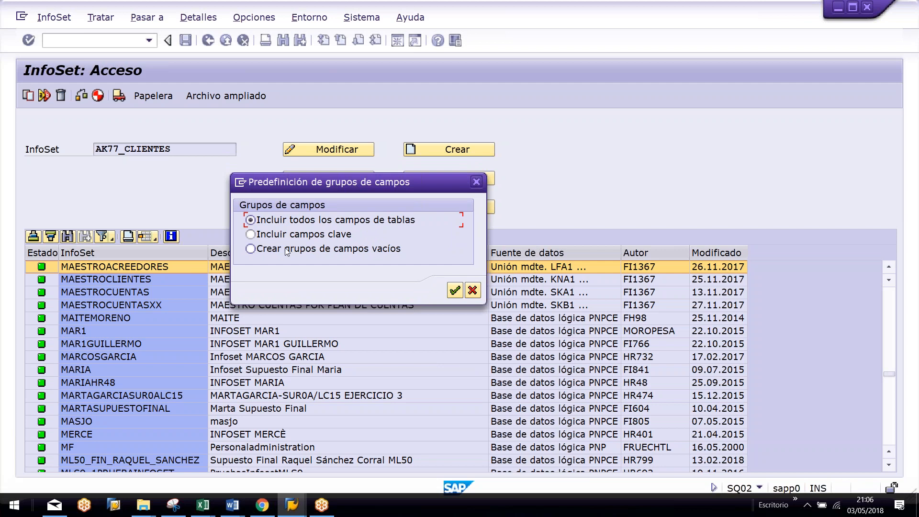
click(455, 291)
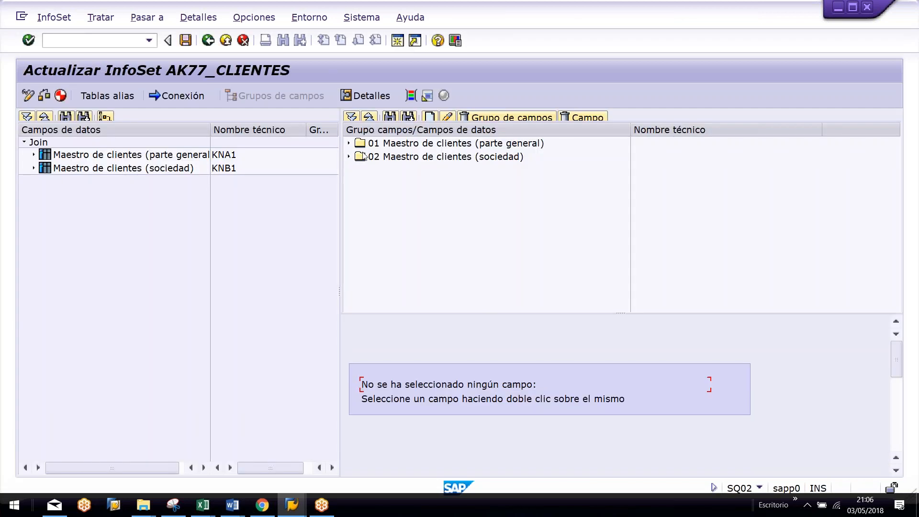
Step: Expand the KNB1 and KNA1 tables under Join and widen the data field list to show the field group column
click(31, 169)
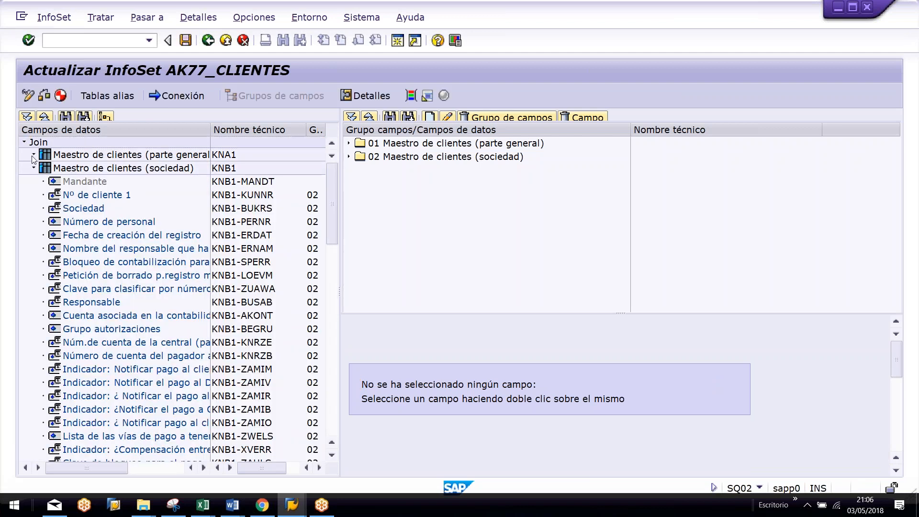
click(33, 156)
drag(340, 244, 413, 244)
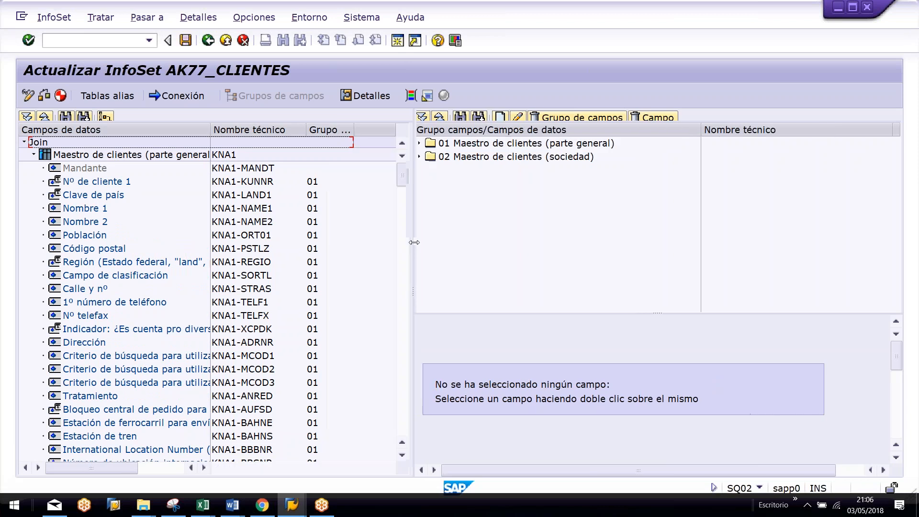
Step: Examine which field group, 01 or 02, is assigned to the KNA1 and KNB1 fields
click(316, 184)
click(316, 198)
click(315, 227)
scroll(333, 330, down, 2)
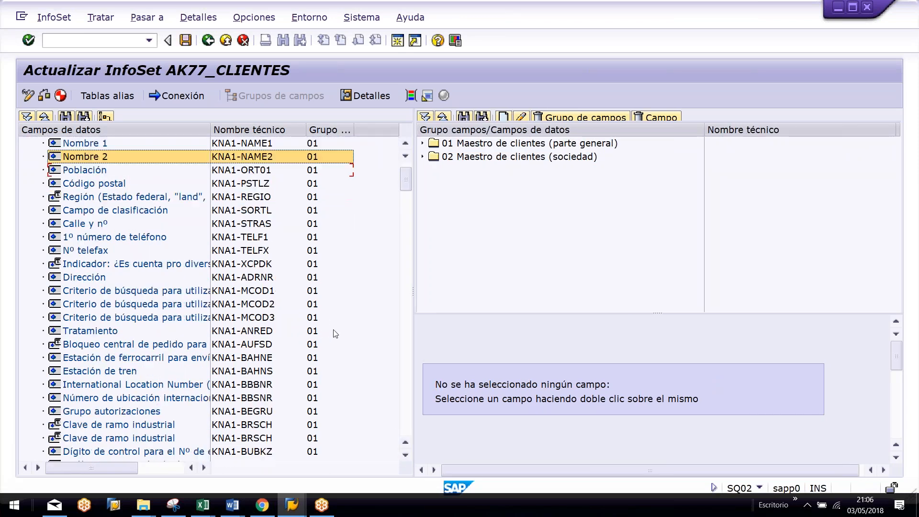
click(475, 145)
click(471, 157)
click(478, 143)
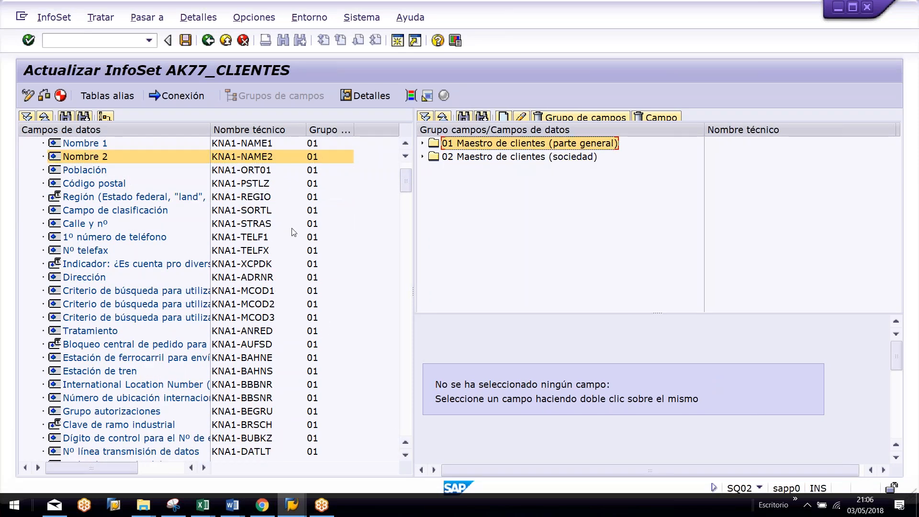
scroll(305, 266, down, 7)
scroll(305, 266, down, 14)
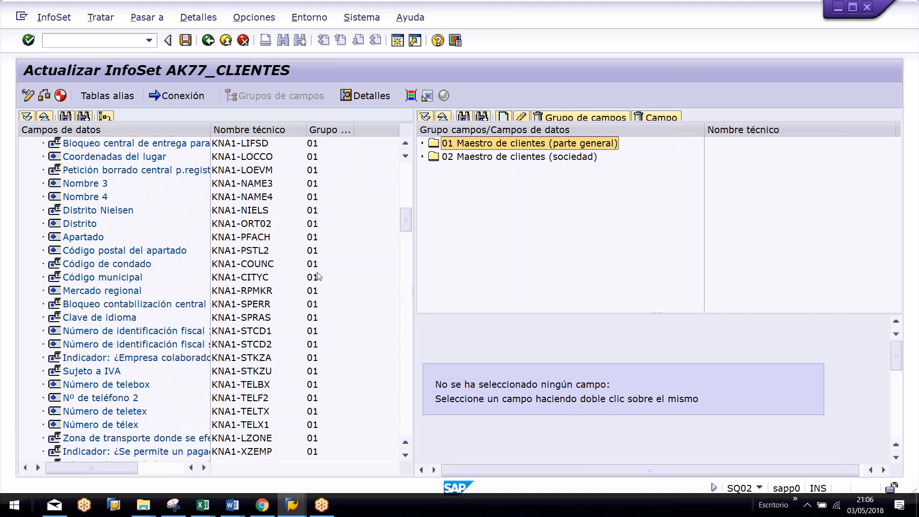
scroll(319, 281, down, 12)
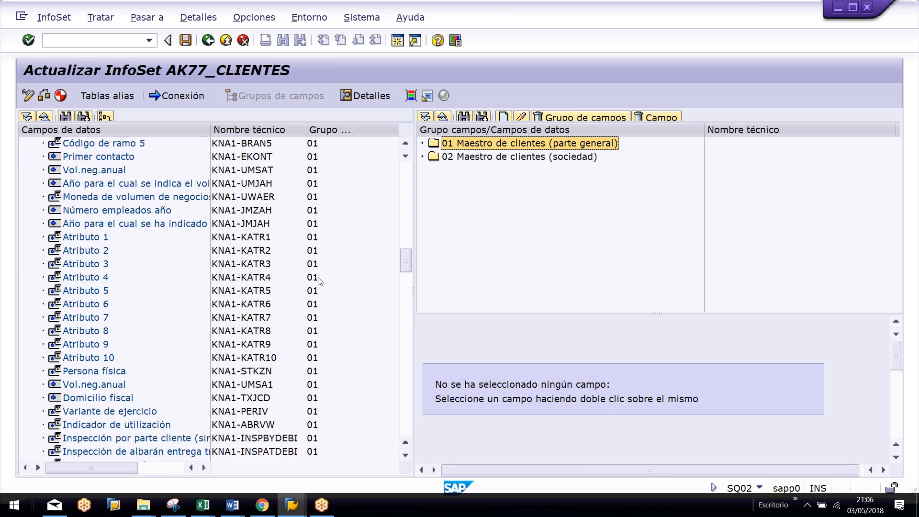
scroll(321, 287, down, 14)
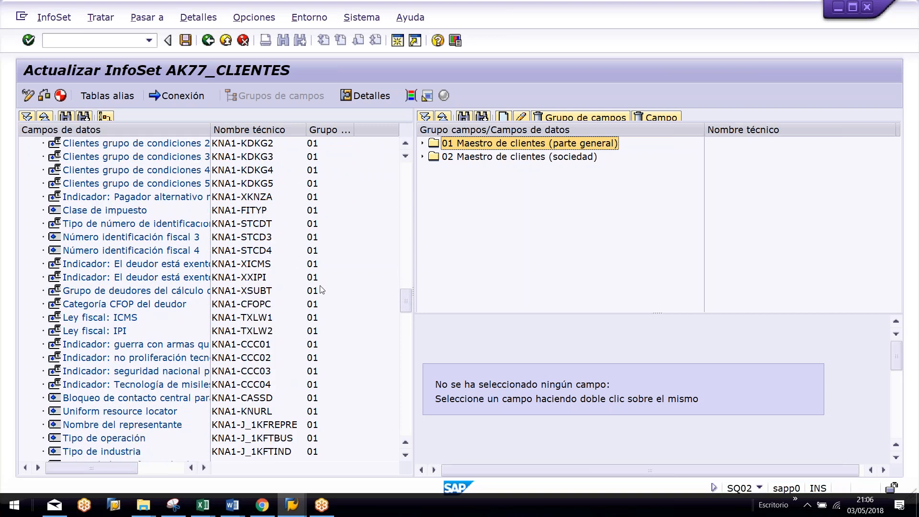
scroll(321, 290, down, 11)
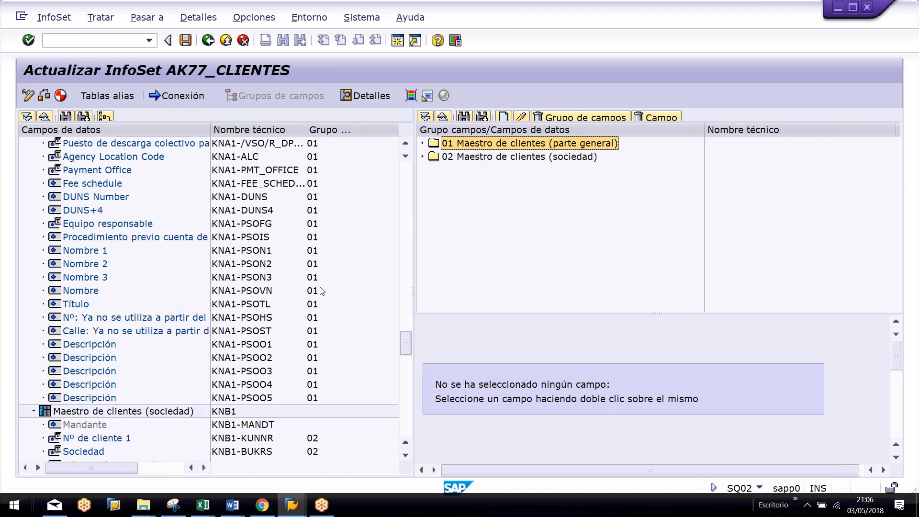
scroll(320, 291, down, 2)
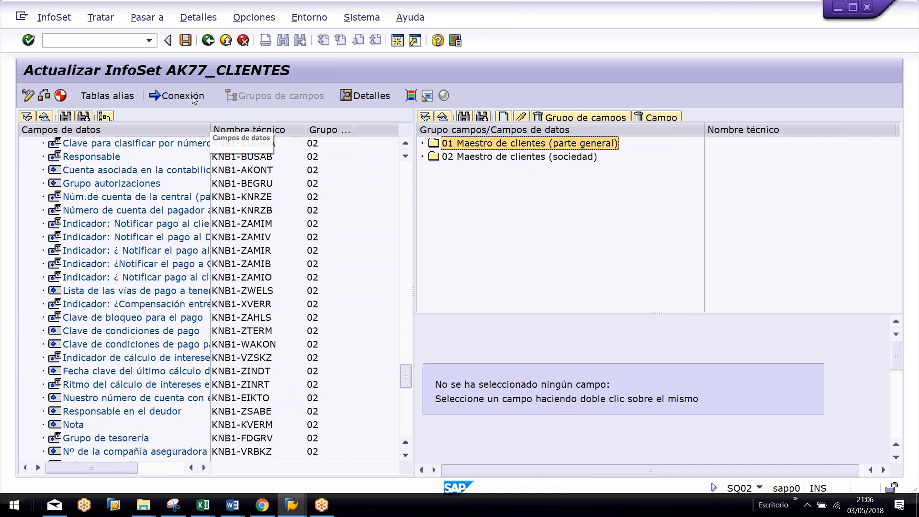
Step: Generate InfoSet AK77_CLIENTES, close its log, and save the InfoSet
click(61, 96)
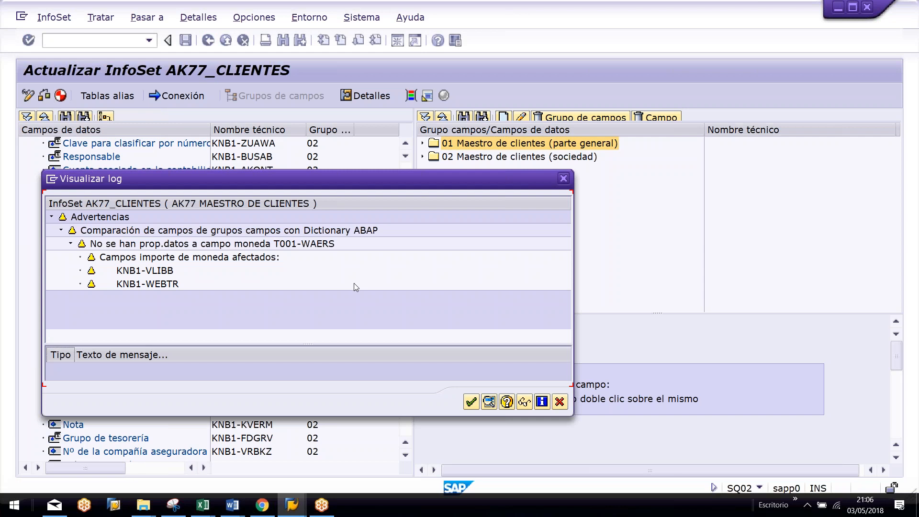
click(472, 401)
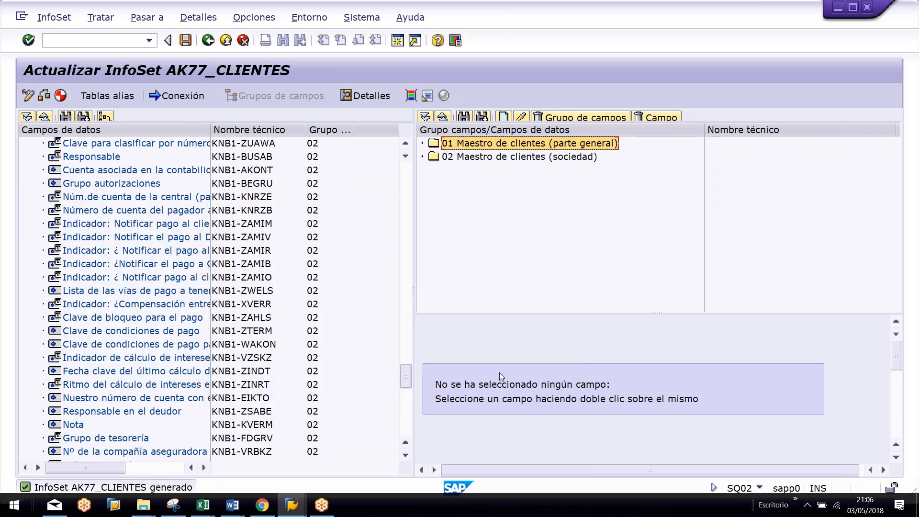
click(185, 40)
Step: Leave the InfoSet maintenance, agreeing to generate the InfoSet on exit and closing the log
key(F3)
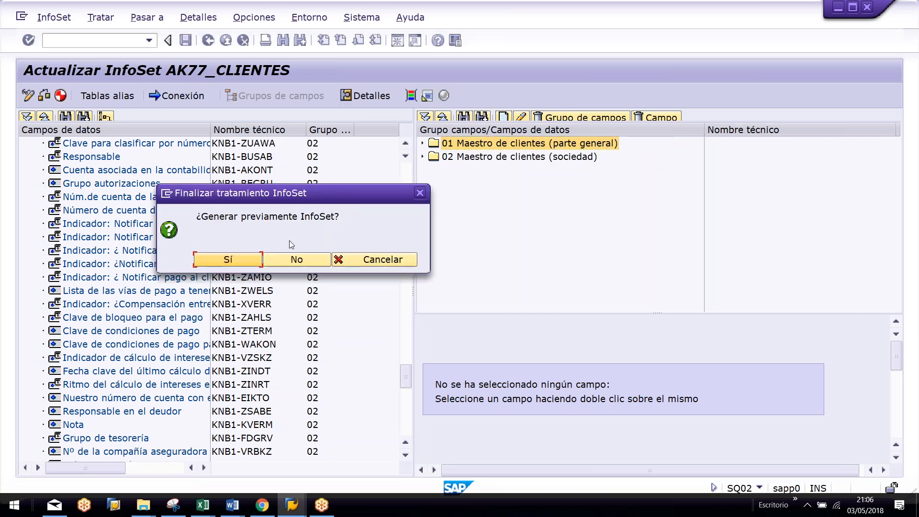
click(226, 265)
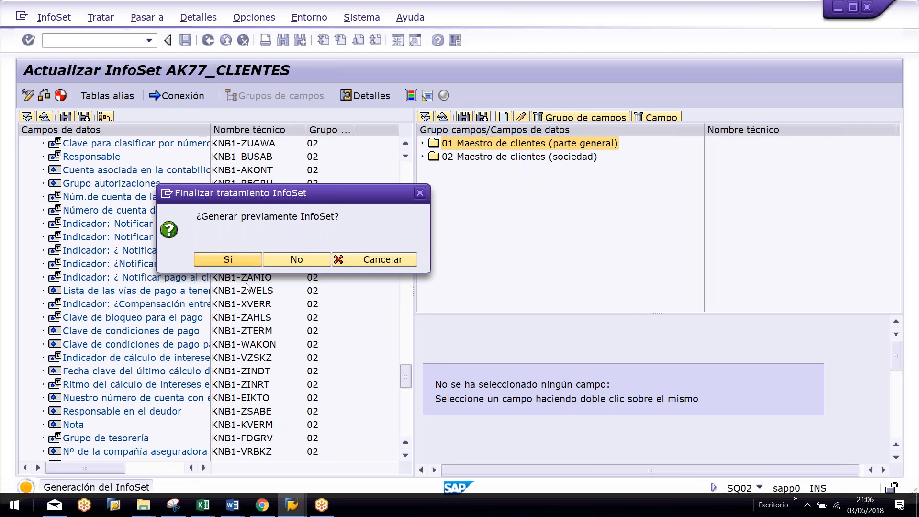
click(472, 399)
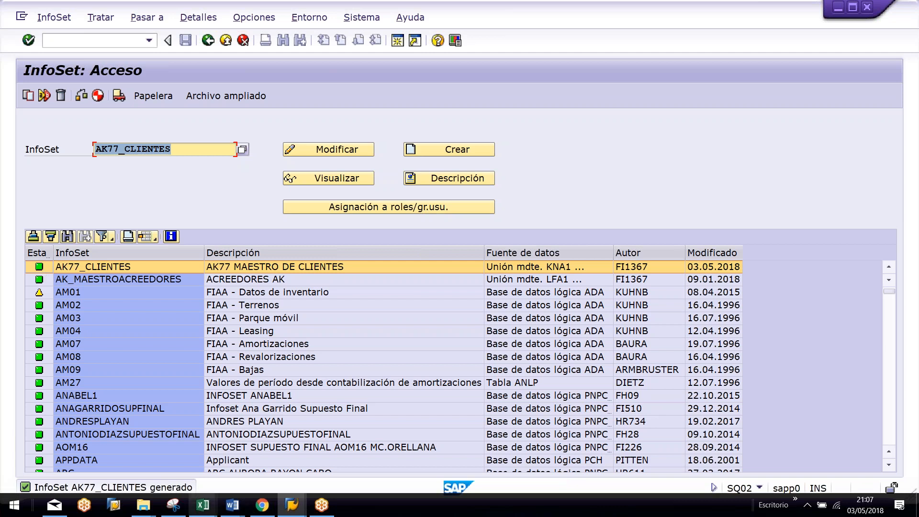
Step: Switch to the ESQUEMA QUERY workbook in Excel and highlight rows 14 to 16 containing 4.ASIGNAR INFOSET A GRUPO US
mouse_move(211, 506)
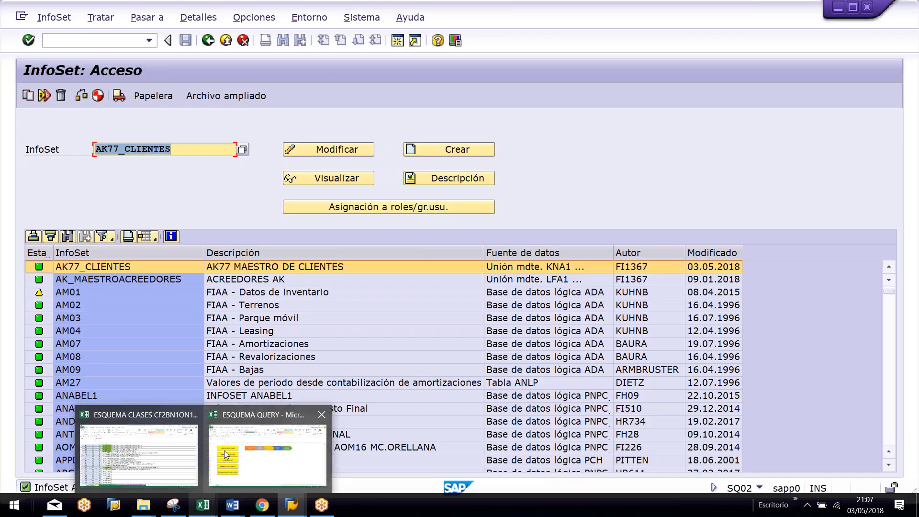
click(229, 453)
drag(8, 317, 9, 338)
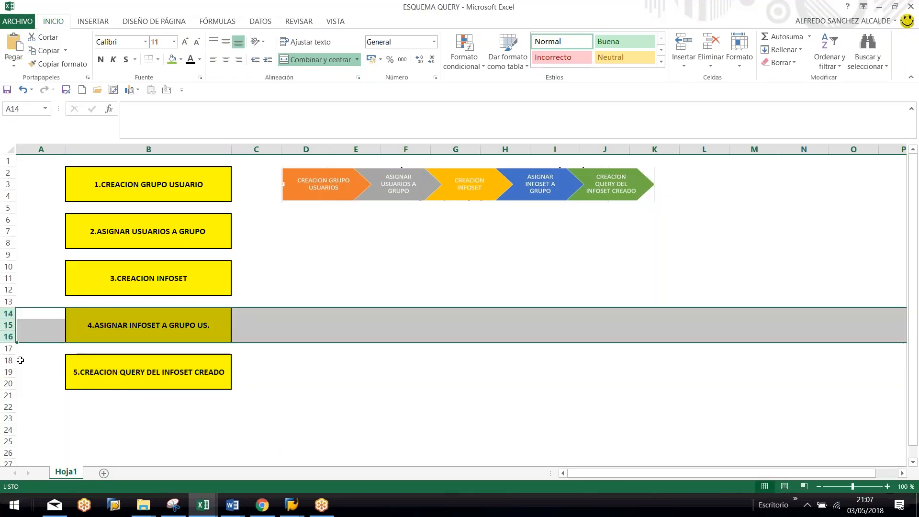
Step: Switch back to SAP and look through the InfoSet list to compare the data sources of the InfoSets
key(alt+Tab)
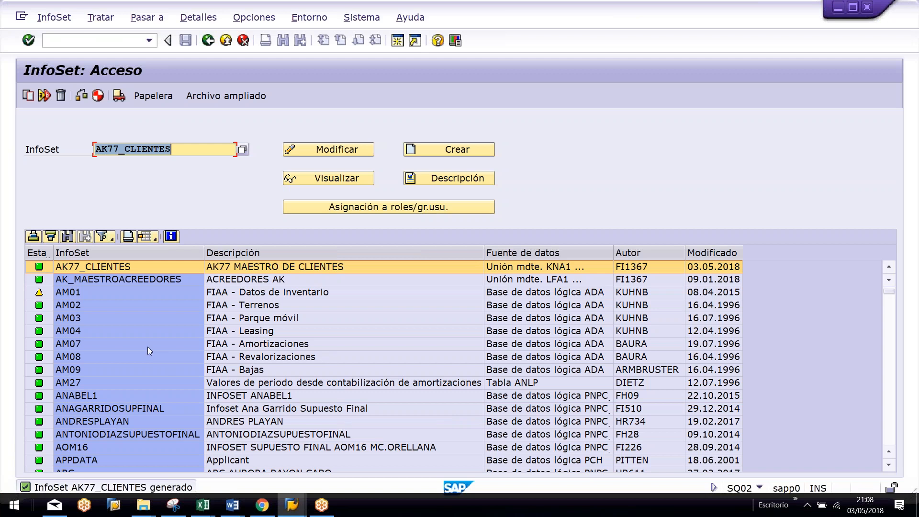
click(542, 320)
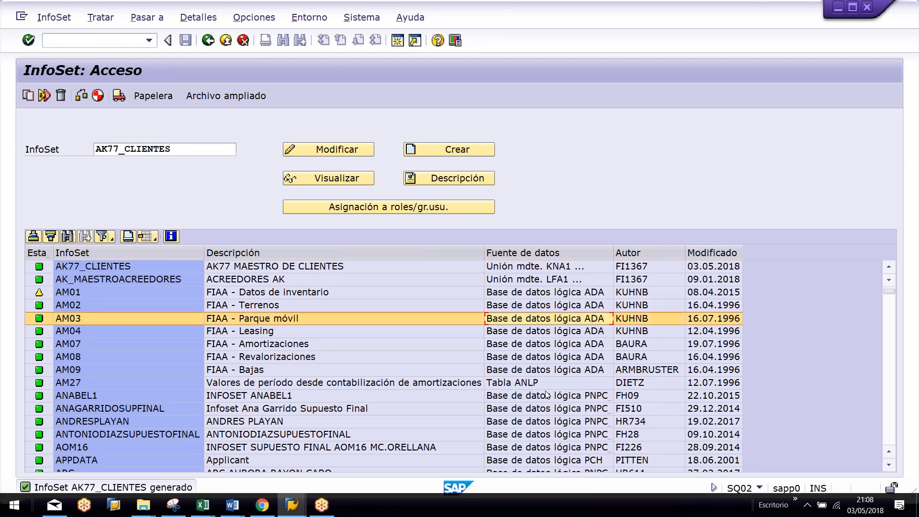
scroll(554, 418, down, 2)
scroll(555, 419, down, 20)
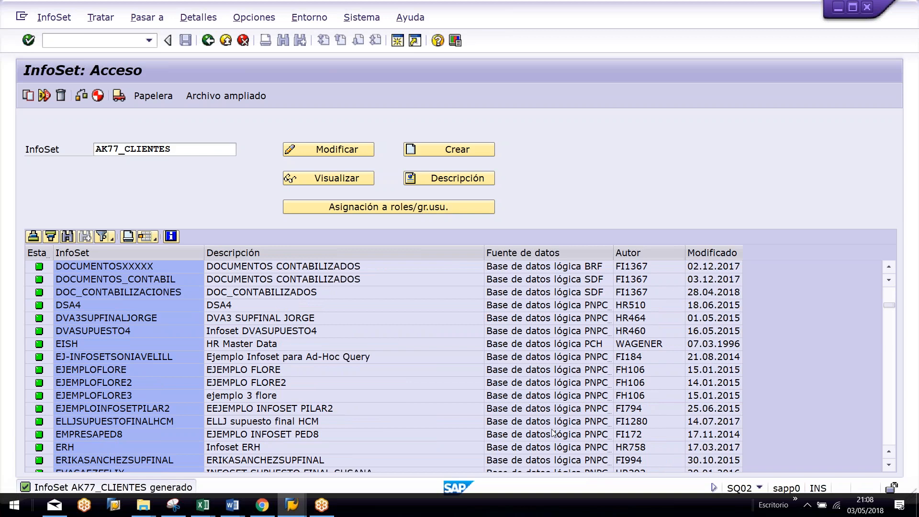
scroll(555, 433, down, 20)
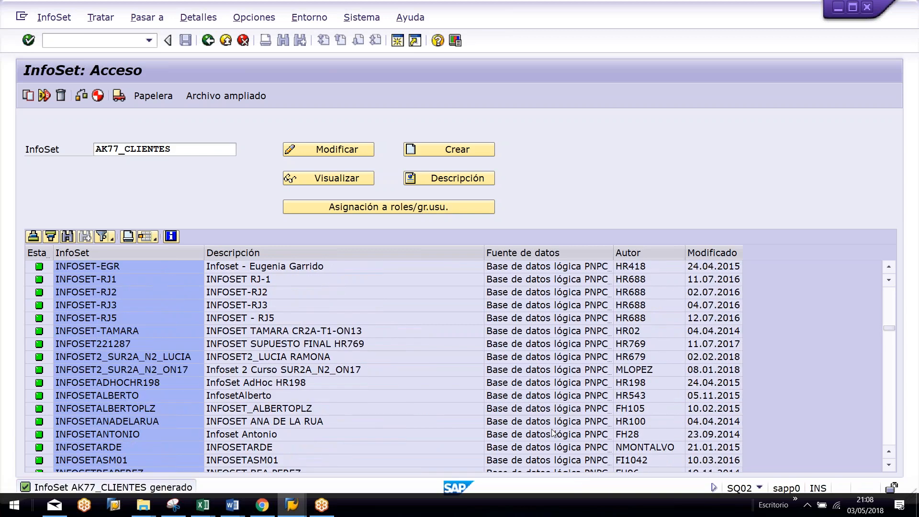
scroll(554, 433, down, 20)
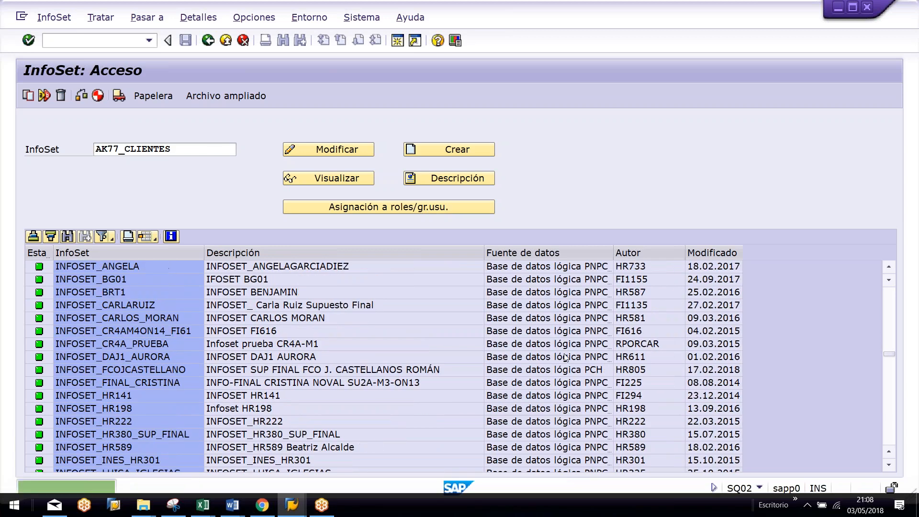
scroll(547, 358, down, 20)
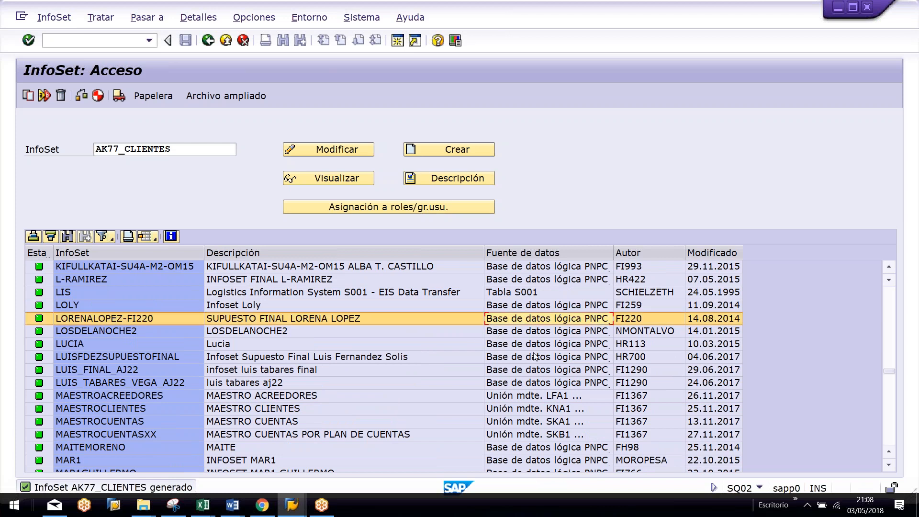
scroll(537, 356, down, 3)
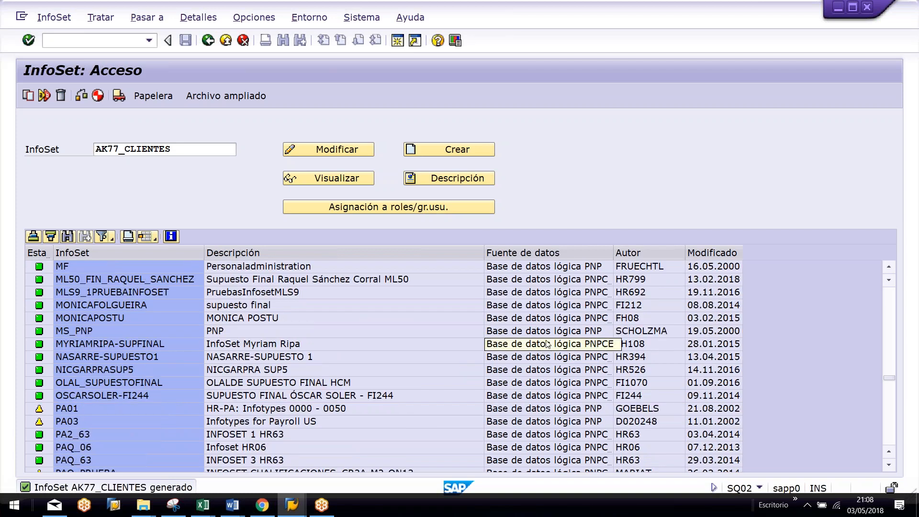
click(526, 345)
click(530, 331)
click(529, 306)
click(530, 280)
scroll(558, 328, up, 1)
scroll(557, 328, up, 15)
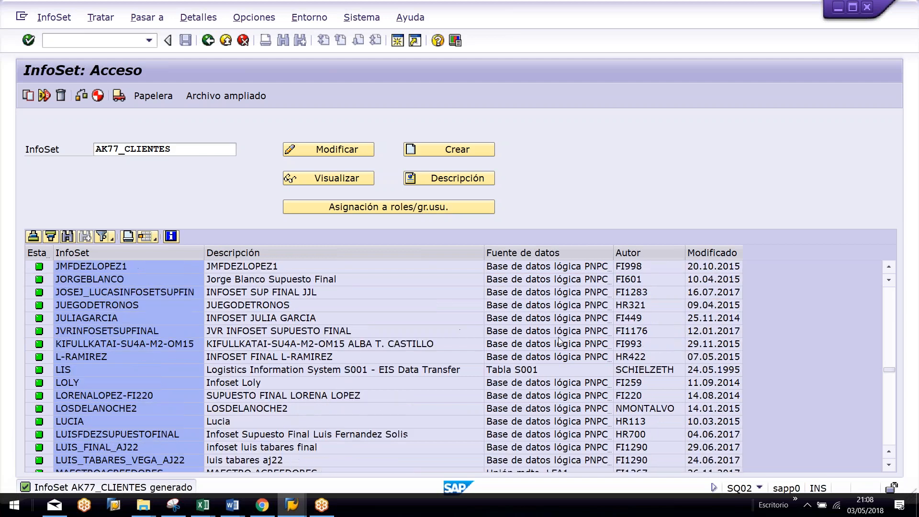
scroll(559, 341, up, 20)
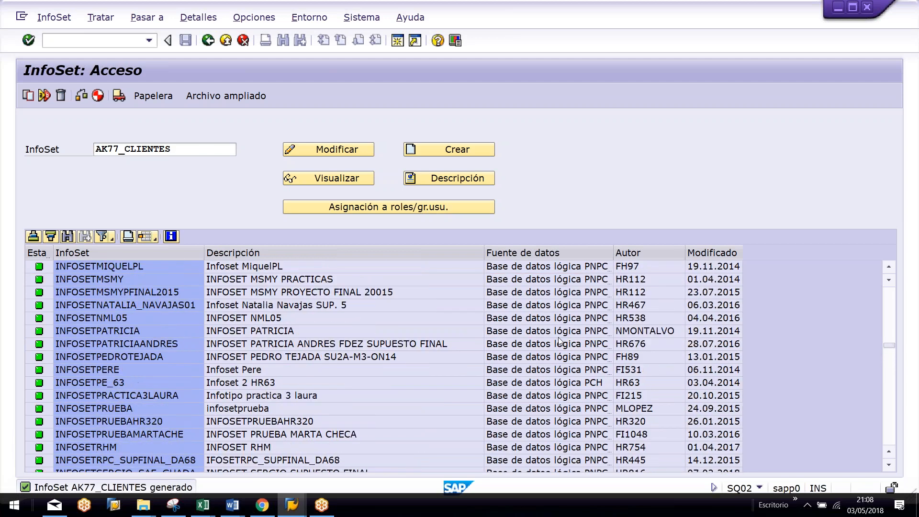
scroll(558, 341, up, 20)
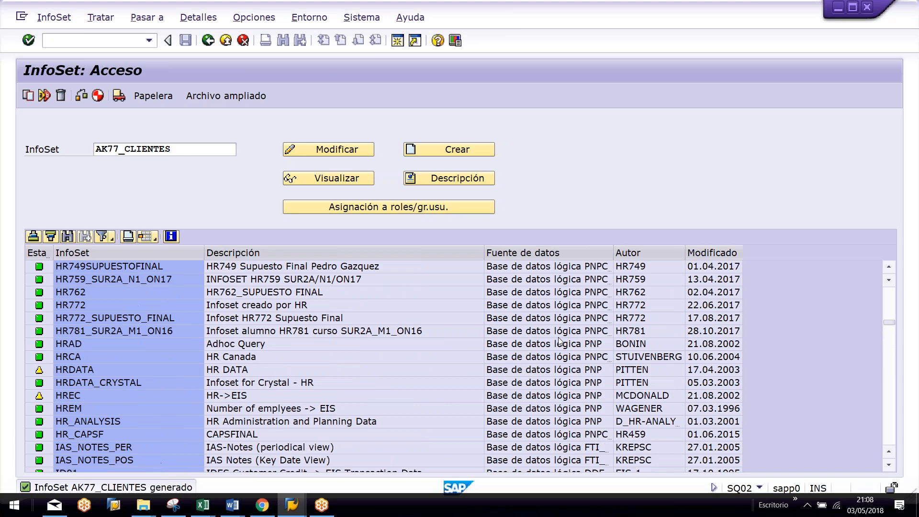
scroll(558, 336, up, 15)
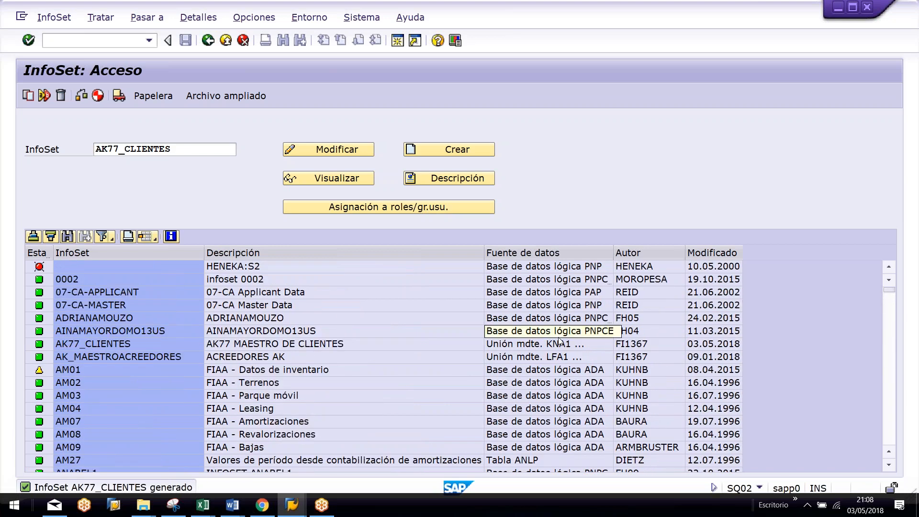
scroll(578, 316, down, 8)
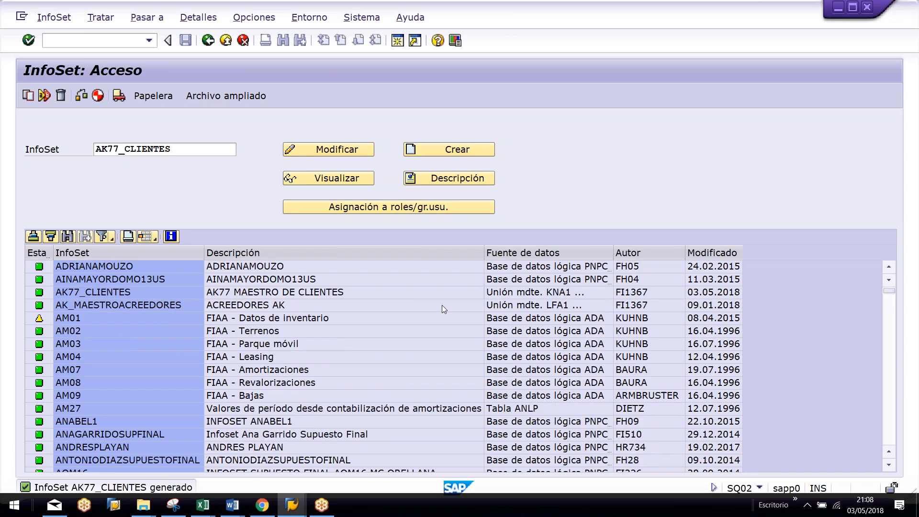
Step: Filter the InfoSet list by the Autor column for the value FI1367
click(626, 252)
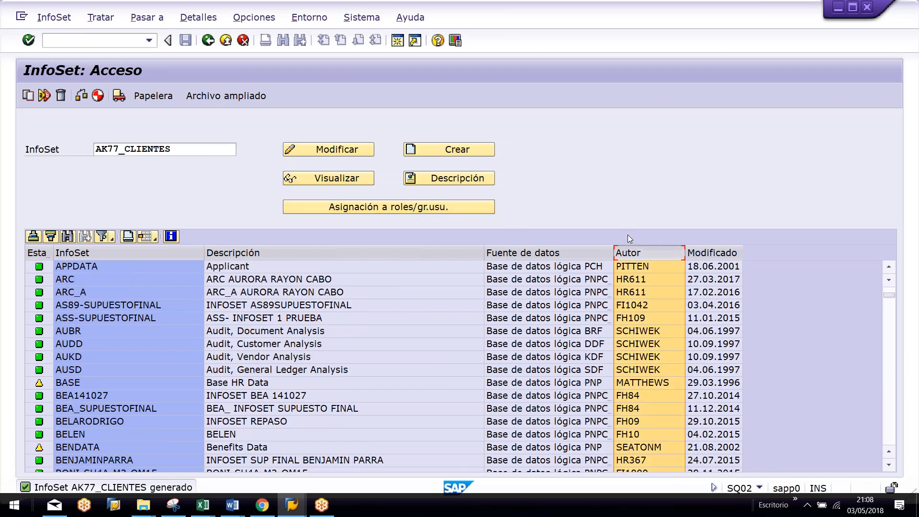
scroll(650, 297, down, 1)
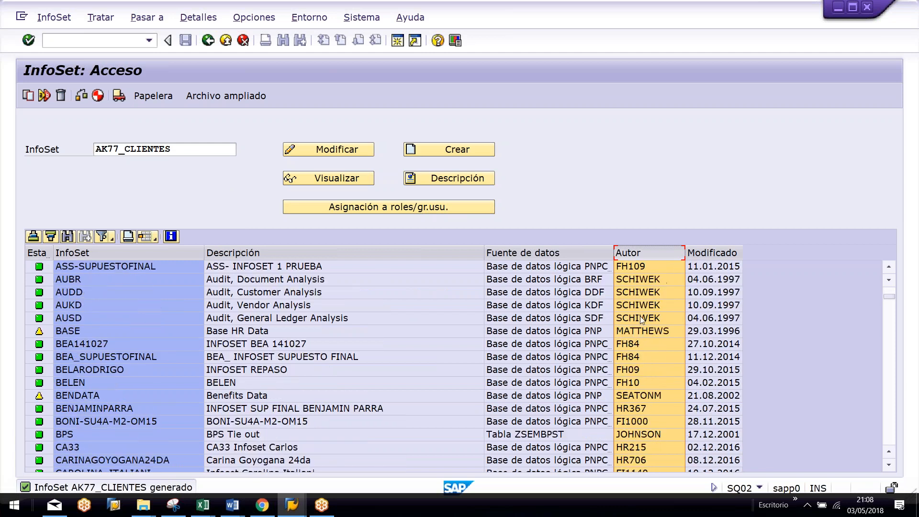
scroll(639, 316, up, 9)
click(102, 236)
text(FK)
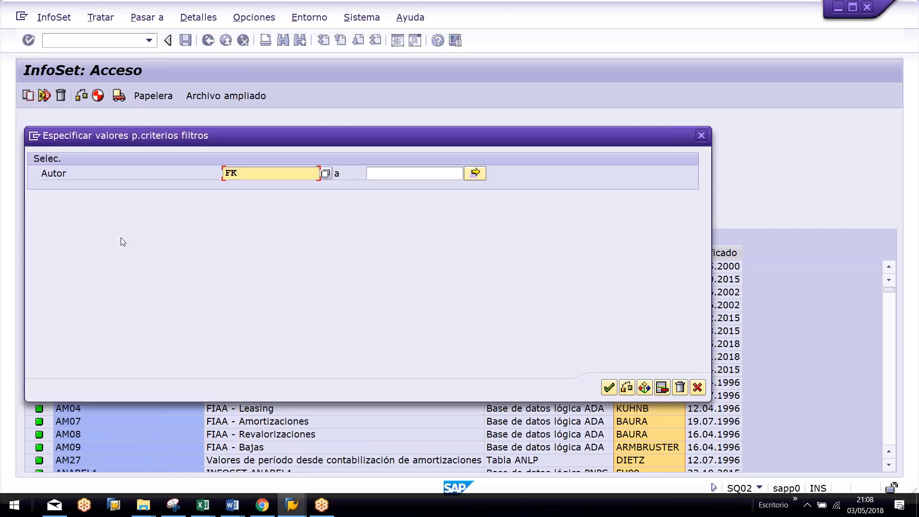
key(BackSpace)
text(I1367)
key(Return)
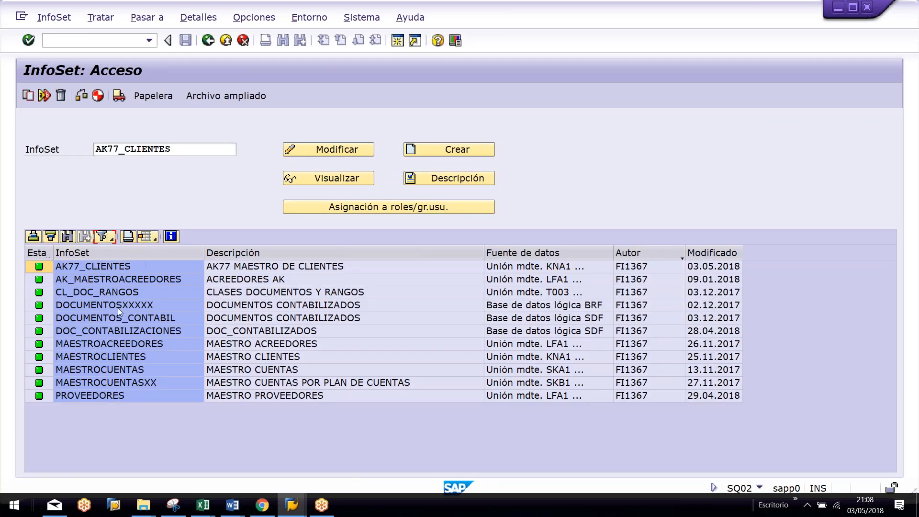
Step: Assign InfoSet AK77_CLIENTES to the user group AK77, save the assignment, and return to the InfoSet overview
click(70, 265)
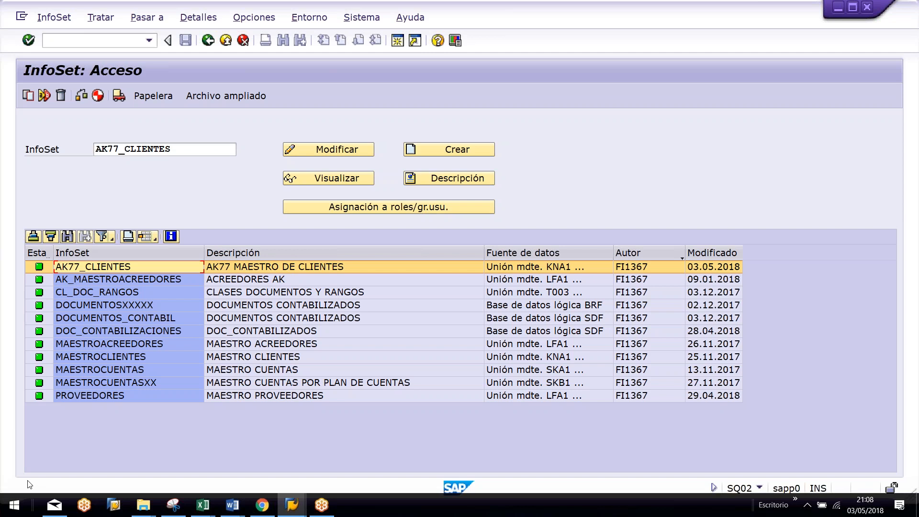
click(358, 207)
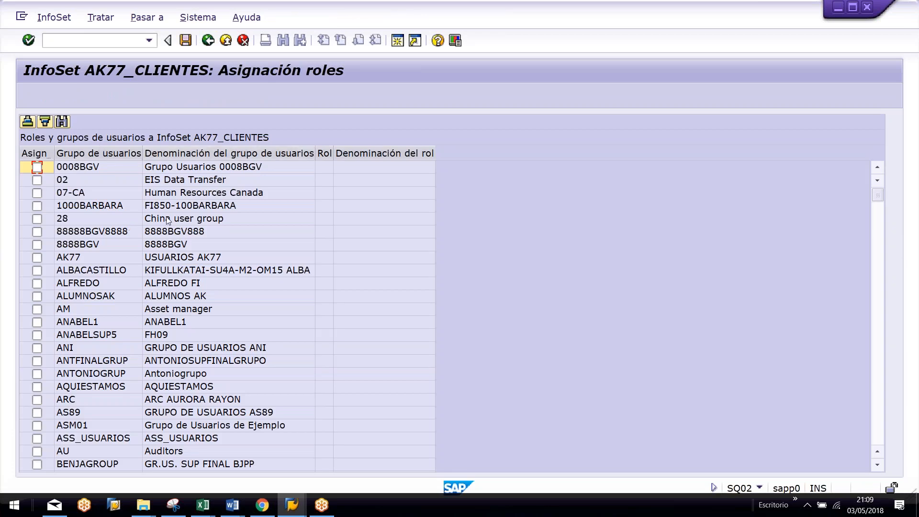
click(37, 259)
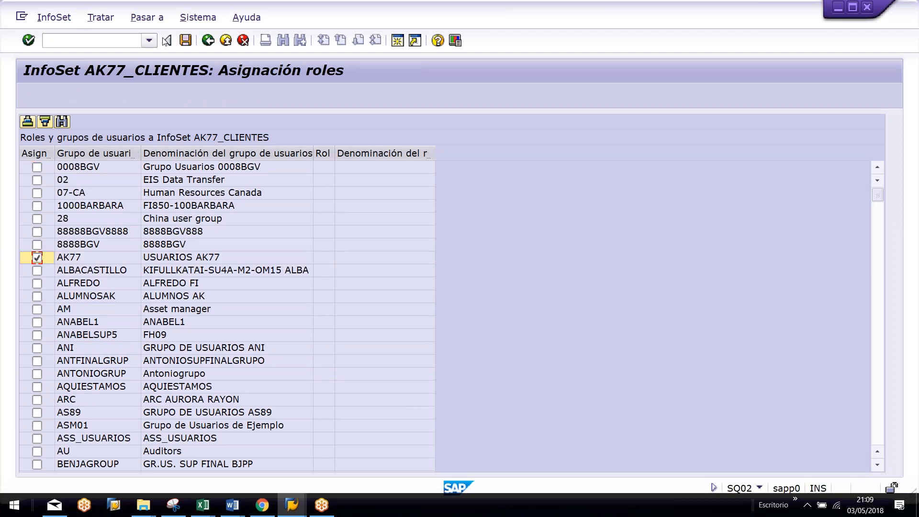
click(185, 40)
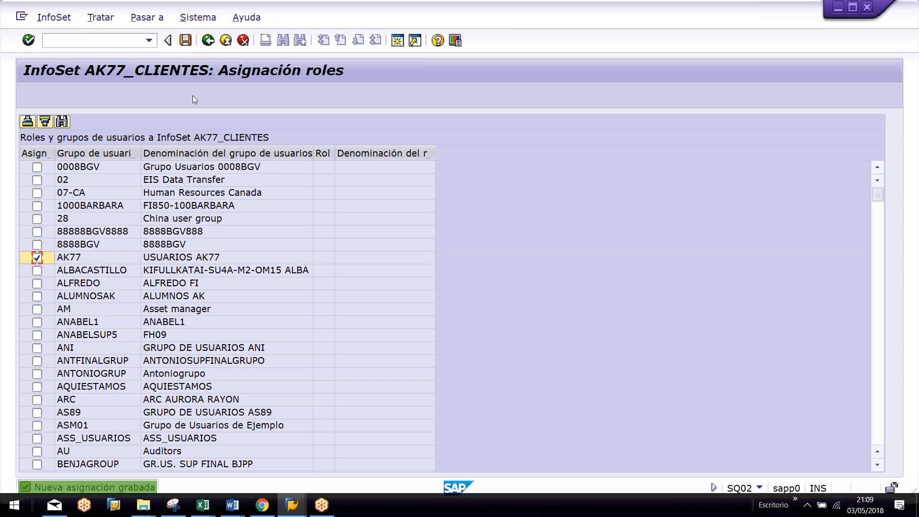
click(208, 41)
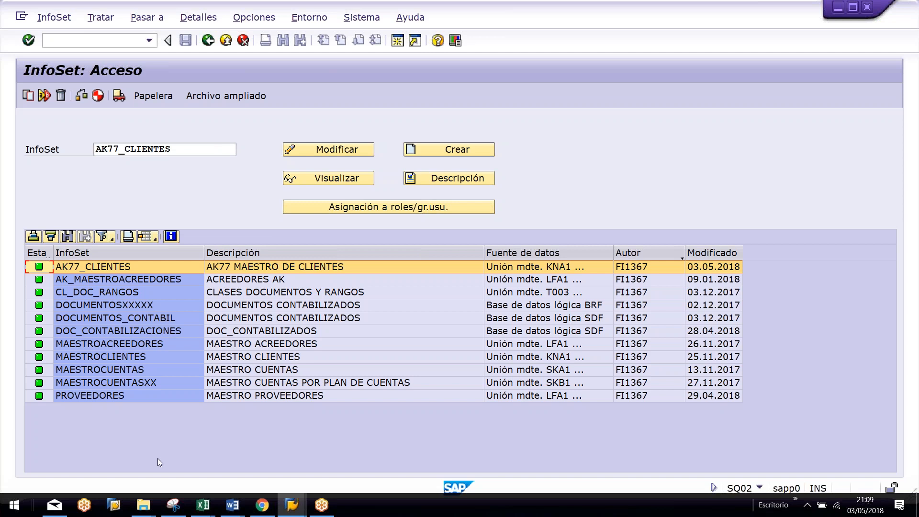
Step: Switch to the ESQUEMA QUERY workbook in Excel and highlight the process boxes 1 to 5, ending on 5.CREACION QUERY DEL INFOSET CREADO
click(214, 505)
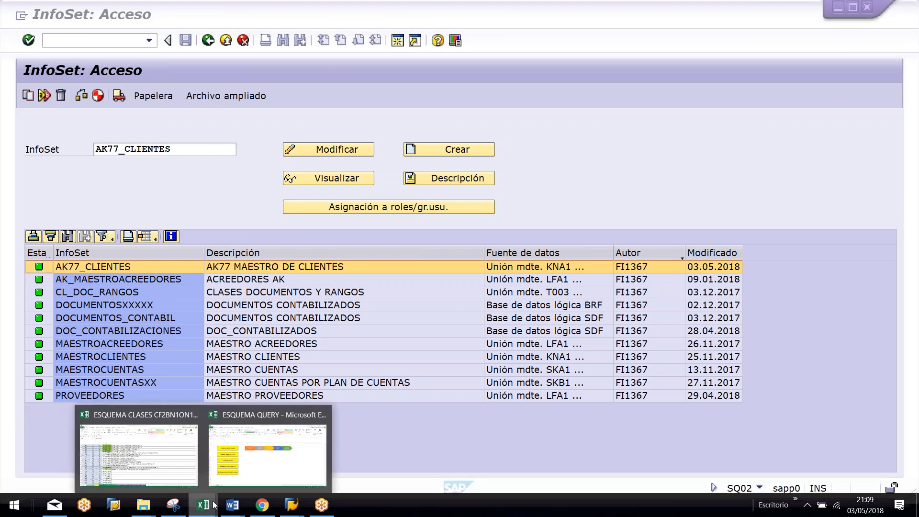
click(267, 455)
drag(41, 348, 239, 397)
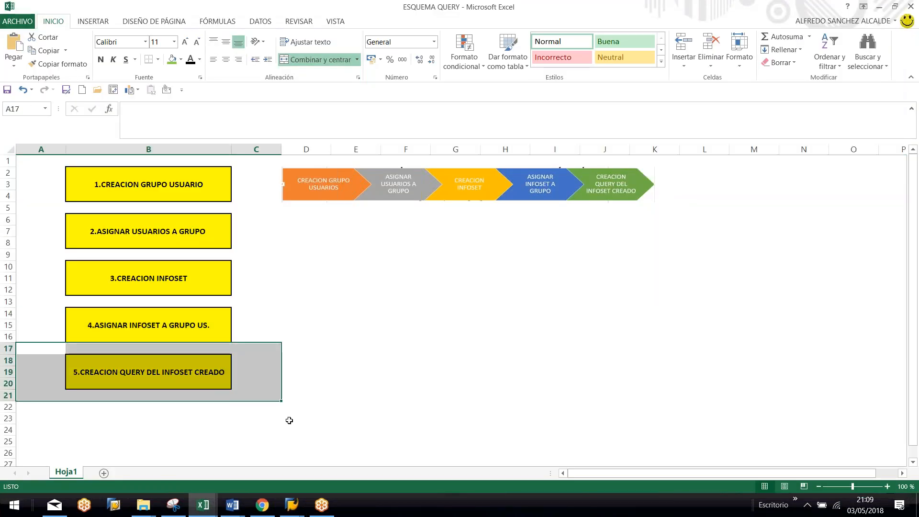
drag(44, 163, 198, 190)
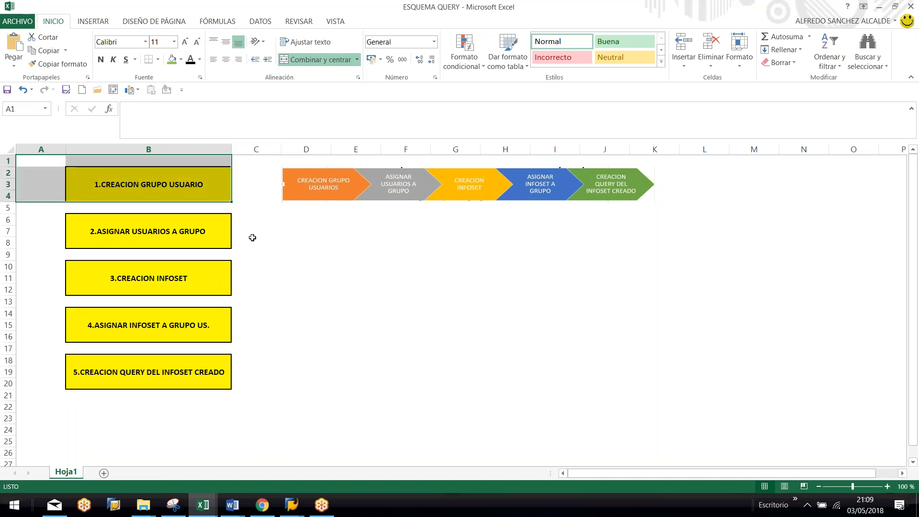
drag(37, 227, 183, 237)
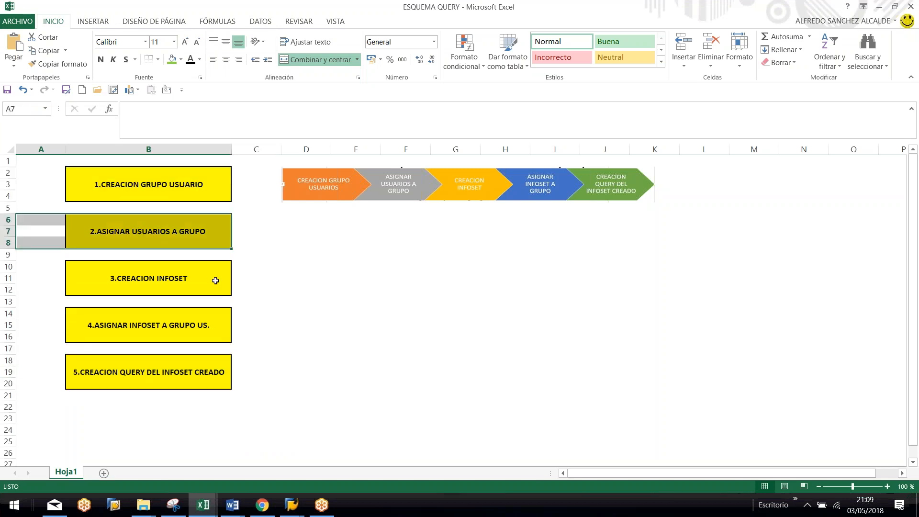
drag(21, 267, 232, 281)
drag(38, 312, 190, 331)
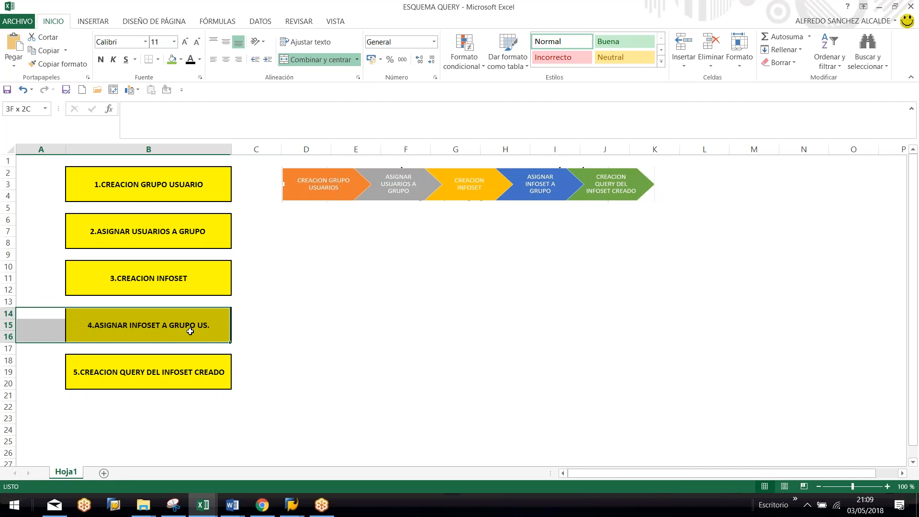
drag(55, 361, 239, 373)
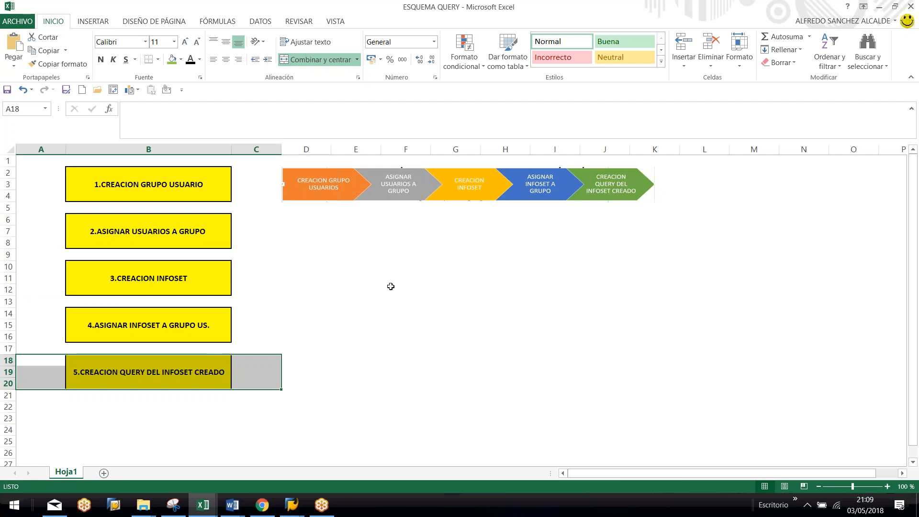
Step: Switch back to SAP and go from InfoSet maintenance to query maintenance for user group AK77
key(alt+Tab)
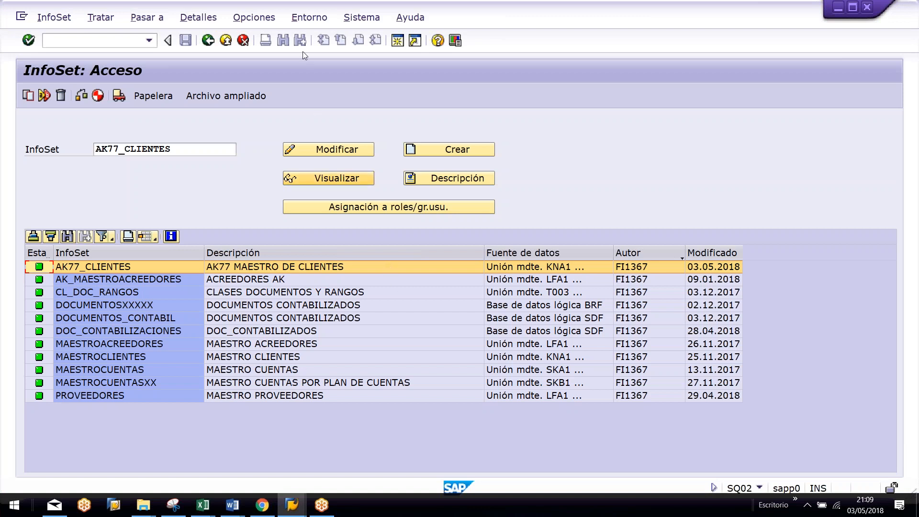
click(309, 18)
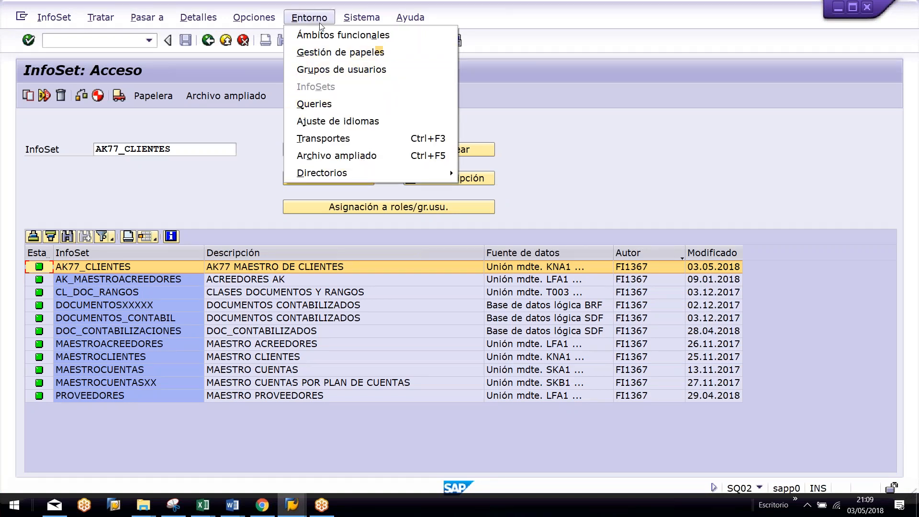
click(313, 103)
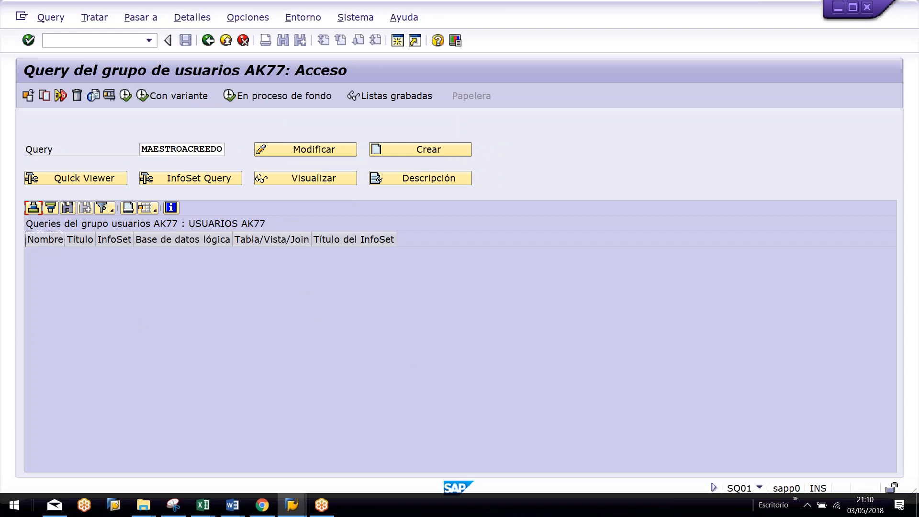
Step: Create a query named AK77_CLIENTES based on the InfoSet AK77_CLIENTES
double_click(149, 148)
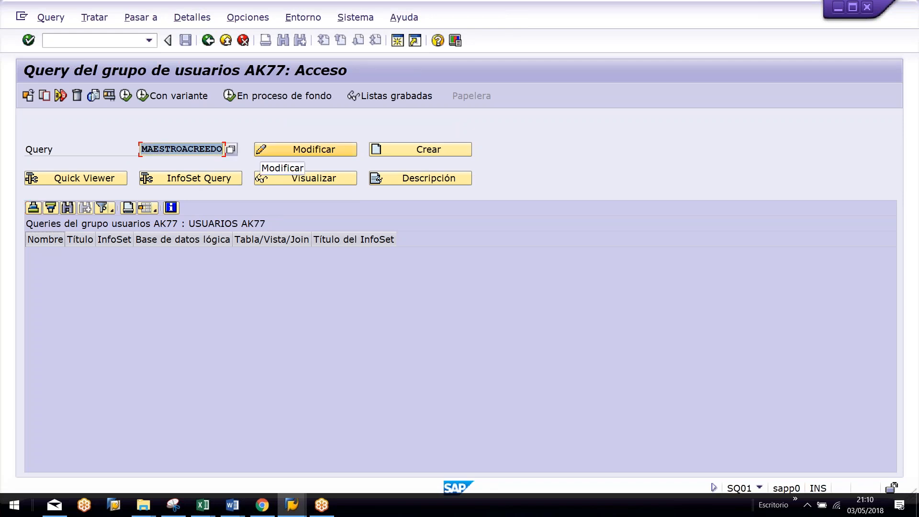
text(AK77)
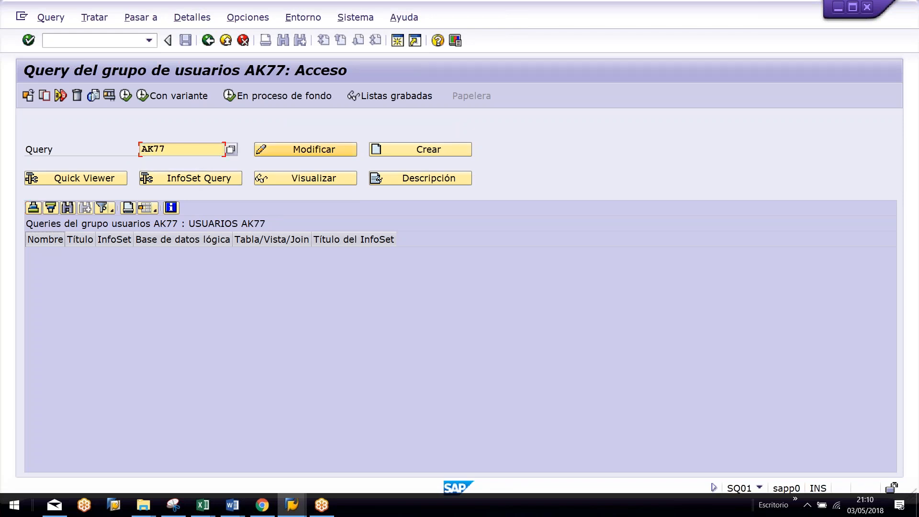
text(_NE)
key(BackSpace)
key(BackSpace)
text(CLIENTES)
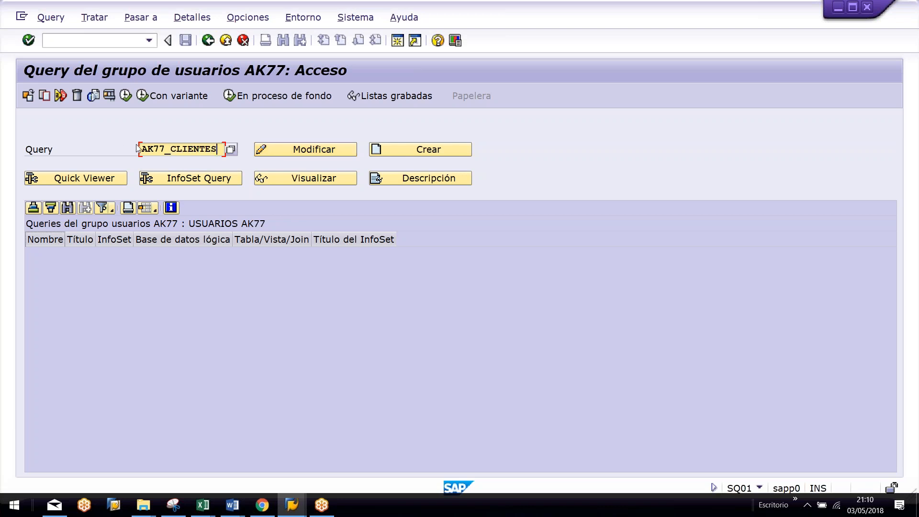
click(409, 149)
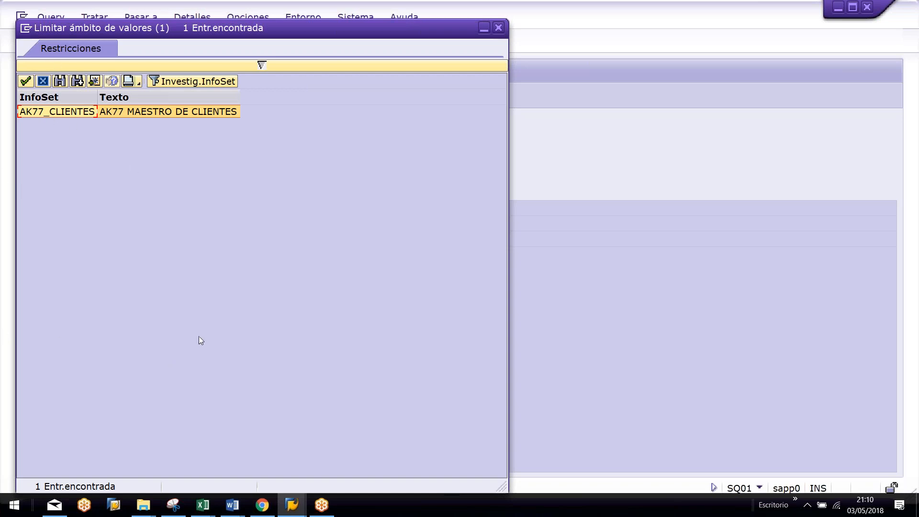
double_click(49, 113)
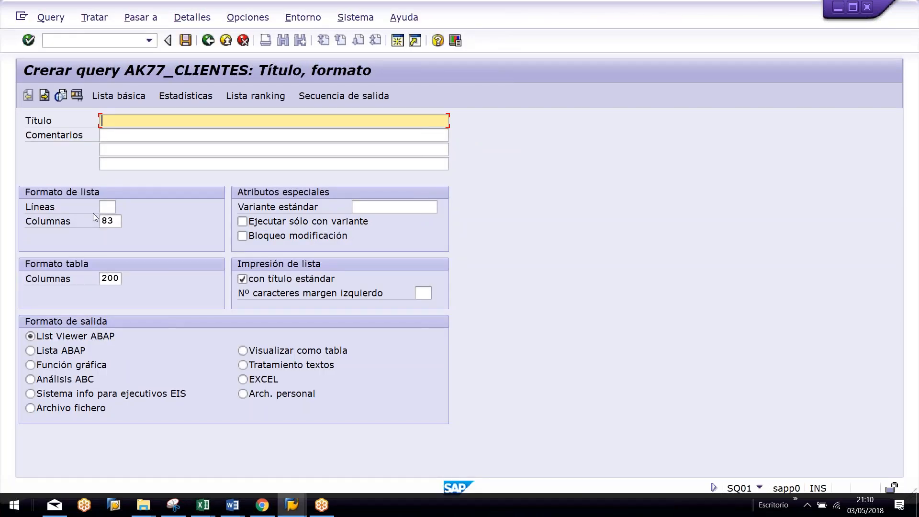
Step: Title the query AK77 MAESTRO DE CLIENTES and open its basic list layout
text(AK77 MAESTRO DE CLIENTES)
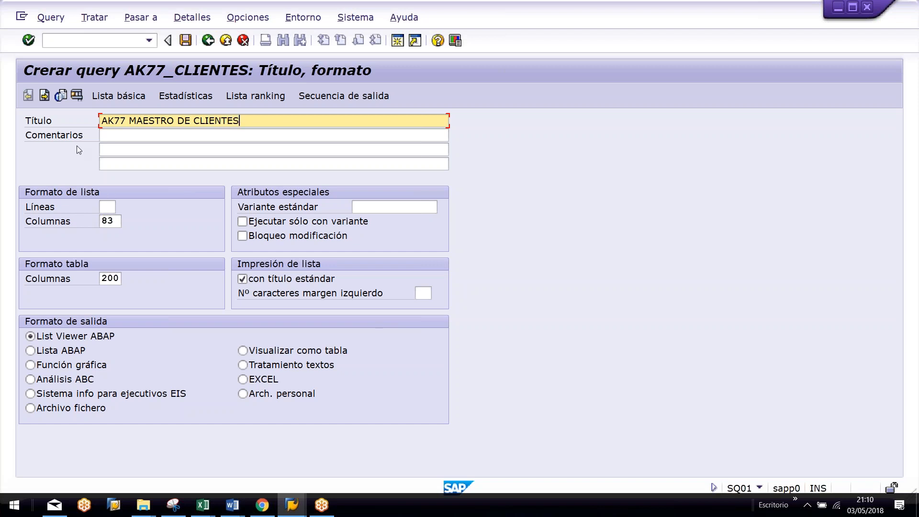
click(116, 97)
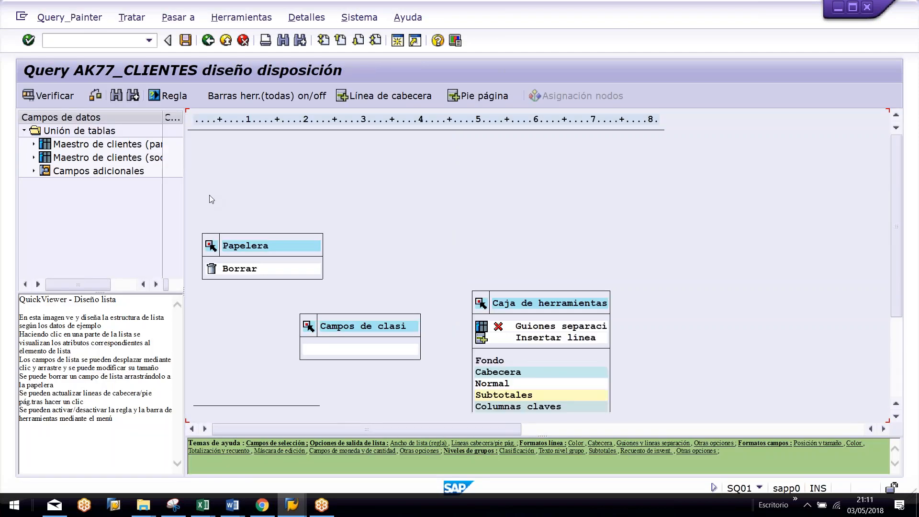
Step: Widen the data fields area and expand the KNA1 customer master table to look through its fields
drag(188, 184, 355, 175)
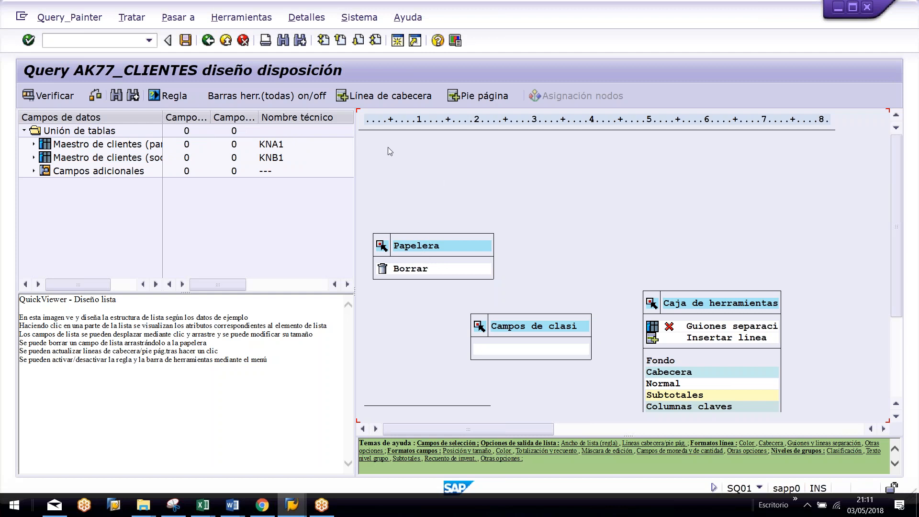
click(34, 144)
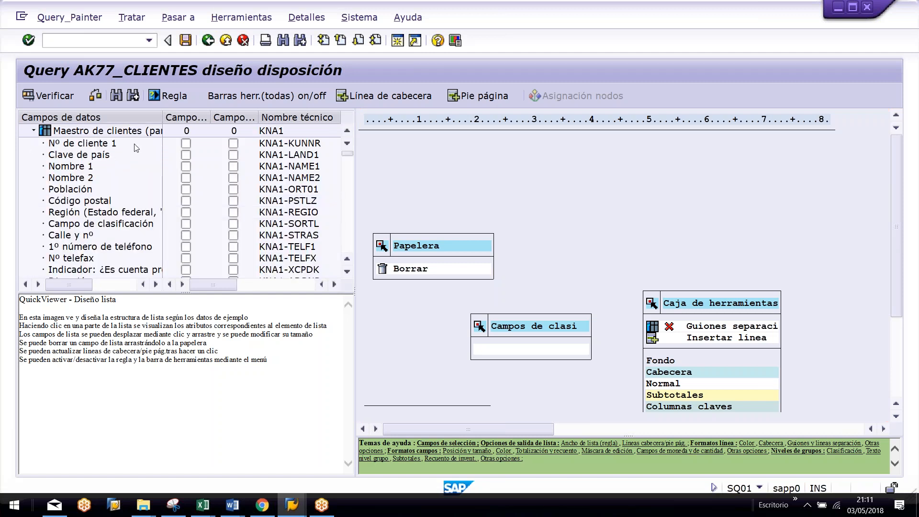
scroll(143, 163, down, 3)
scroll(149, 169, down, 7)
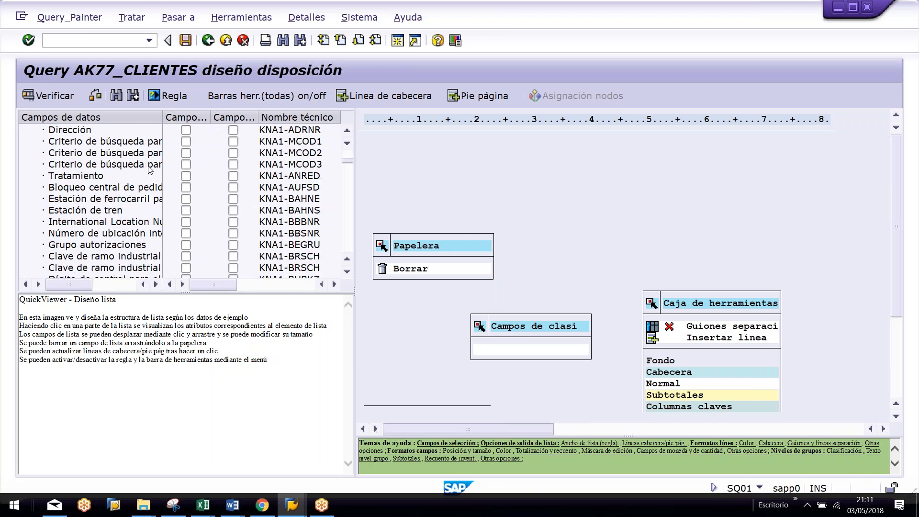
scroll(163, 215, up, 10)
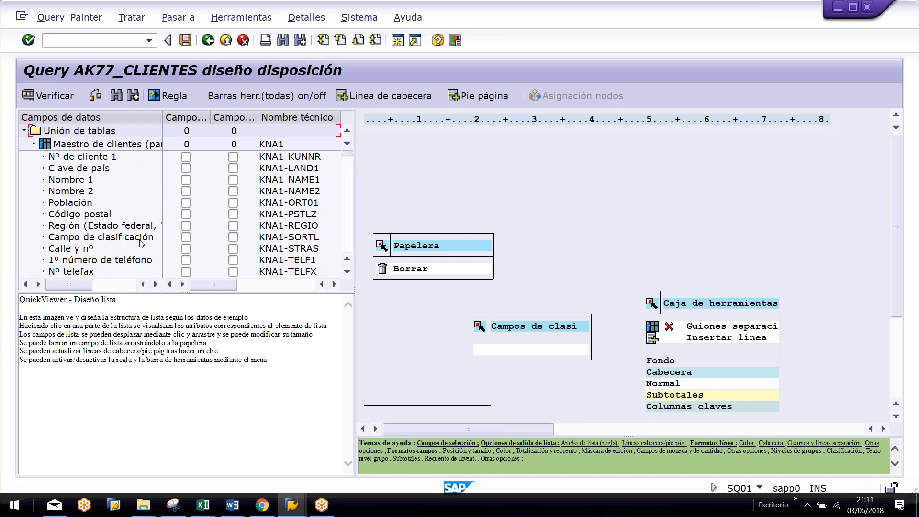
Step: Enlarge the data fields area further and widen the Campos lista and Campos de selección columns to show their full headings
drag(209, 116, 235, 116)
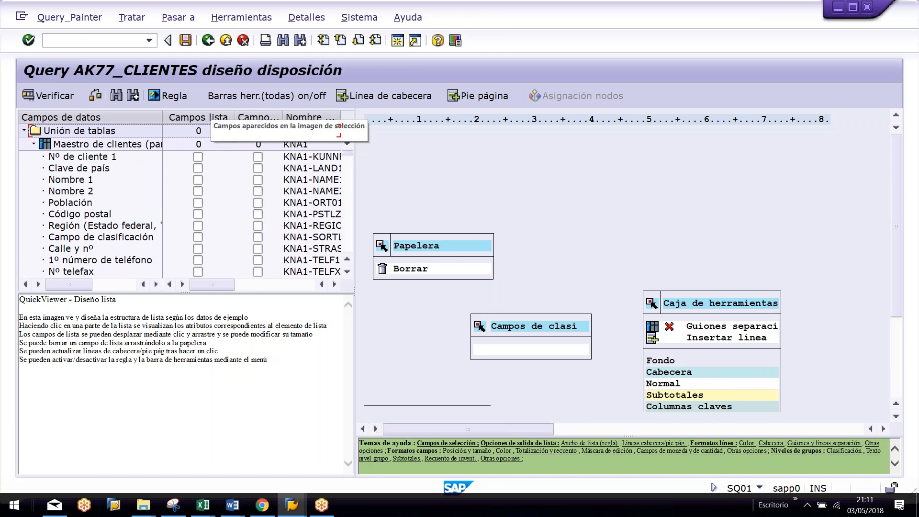
drag(355, 162, 477, 162)
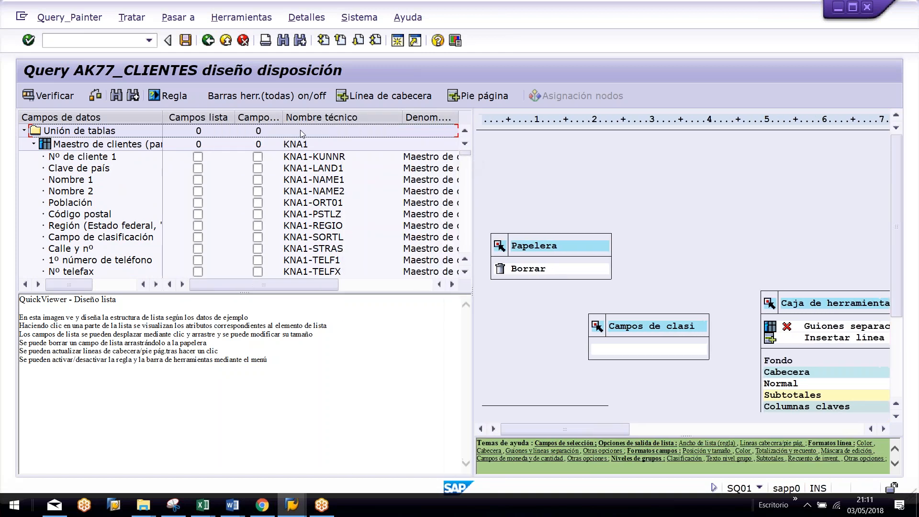
drag(282, 116, 357, 116)
drag(234, 117, 276, 117)
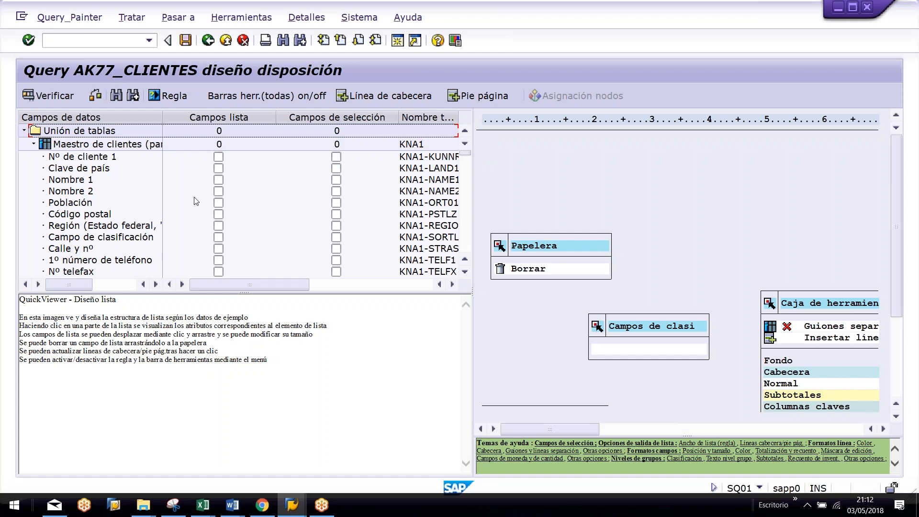
Step: Include Nº de cliente 1 (KNA1-KUNNR) as both a list field and a selection field
click(218, 157)
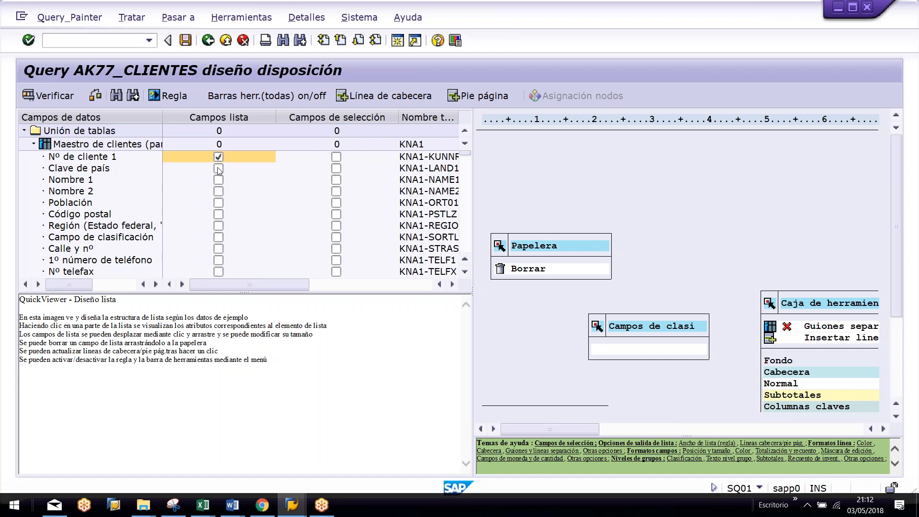
click(337, 158)
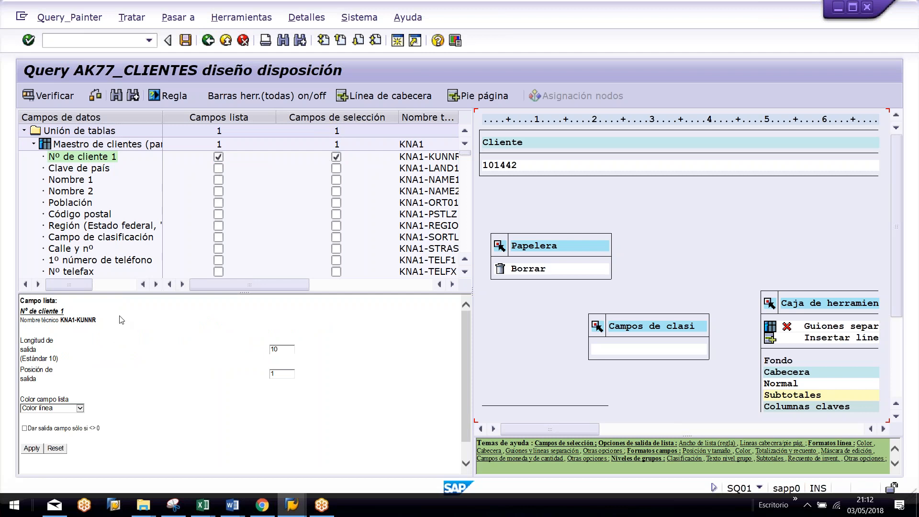
drag(898, 204, 859, 169)
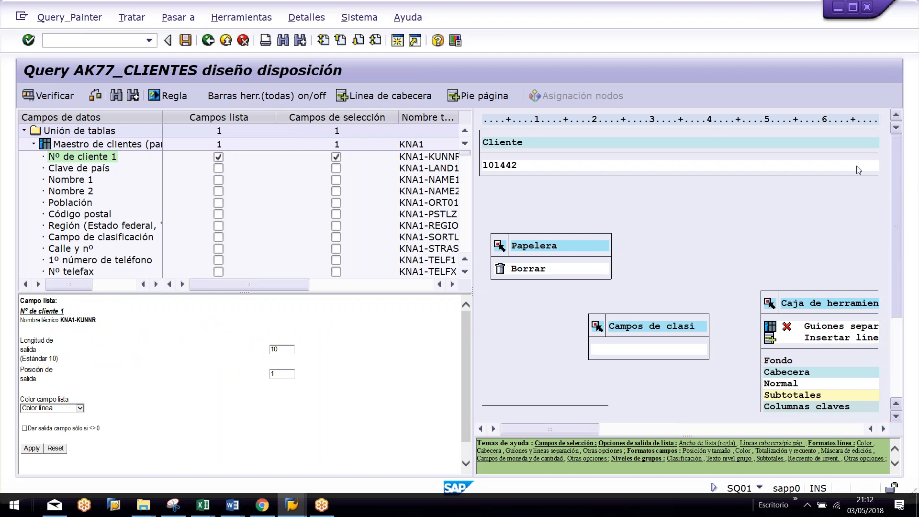
click(505, 146)
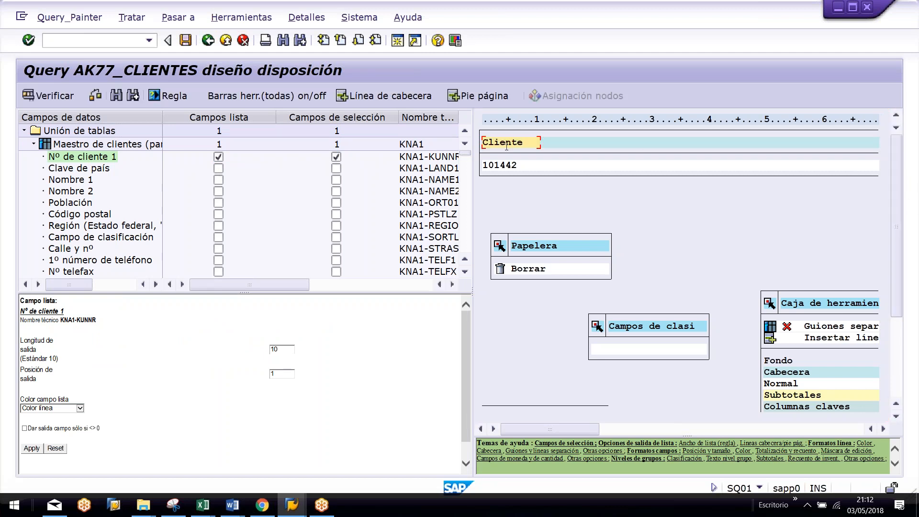
drag(528, 144, 474, 134)
click(526, 142)
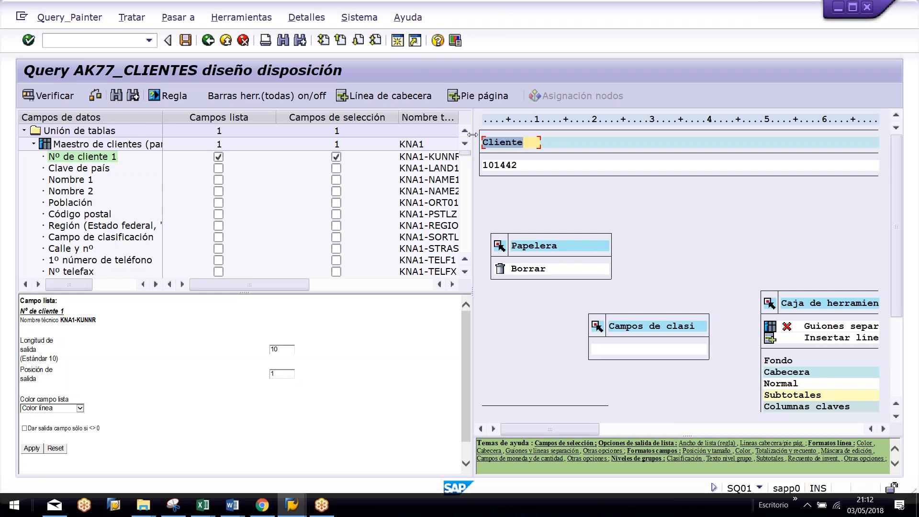
click(80, 408)
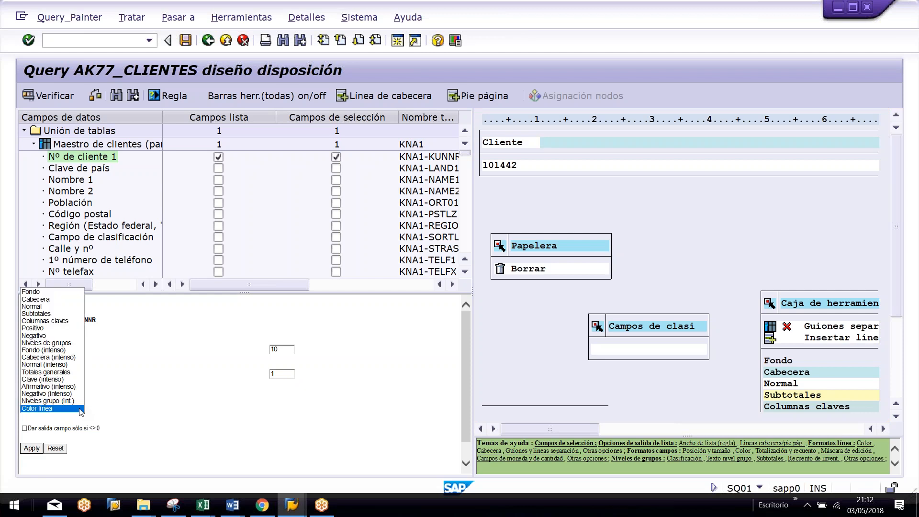
Step: Move the Caja de herramientas box up below the sample list line and the Campos de clasificación box beneath the Papelera box
click(820, 301)
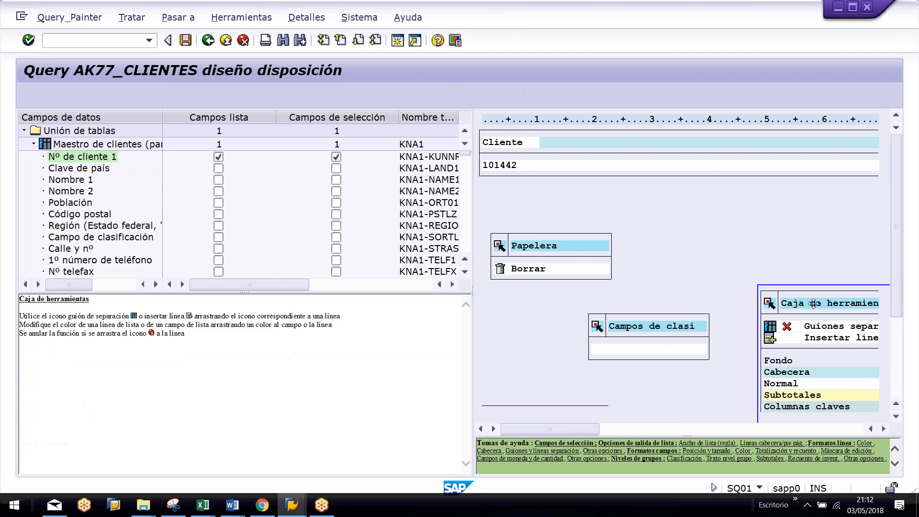
drag(819, 301, 763, 198)
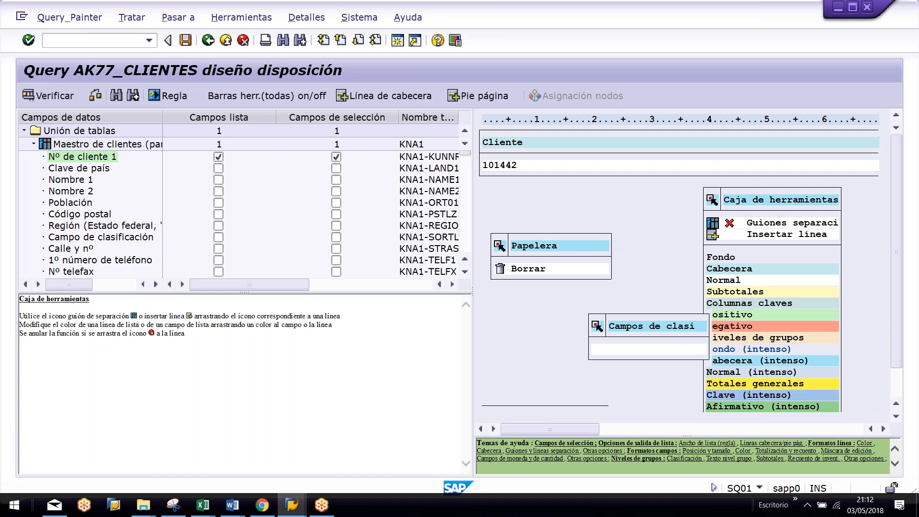
click(668, 326)
drag(668, 325, 590, 309)
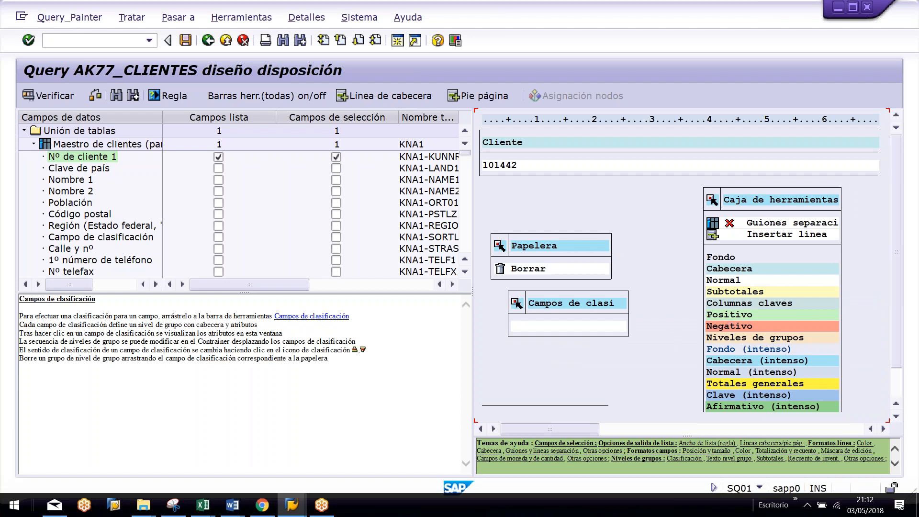
Step: Set the list field colour of Nº de cliente 1 to Positivo and apply it
click(505, 143)
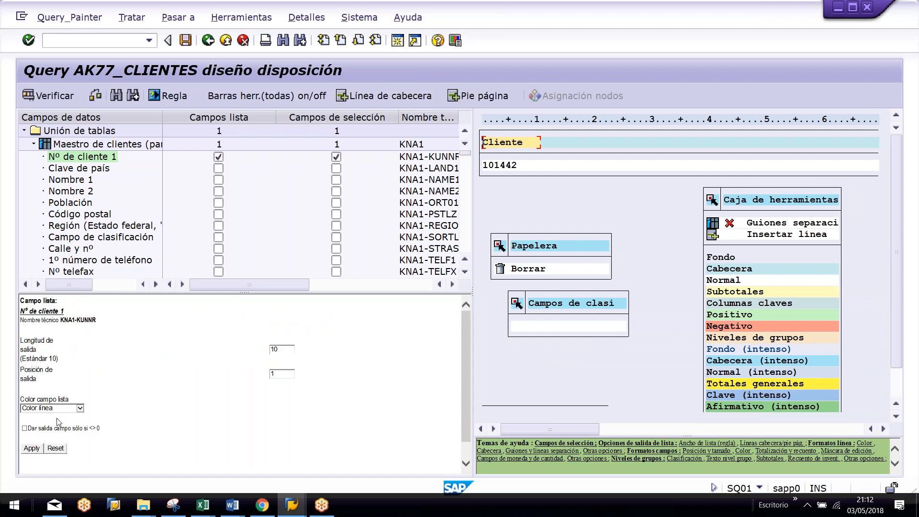
click(80, 408)
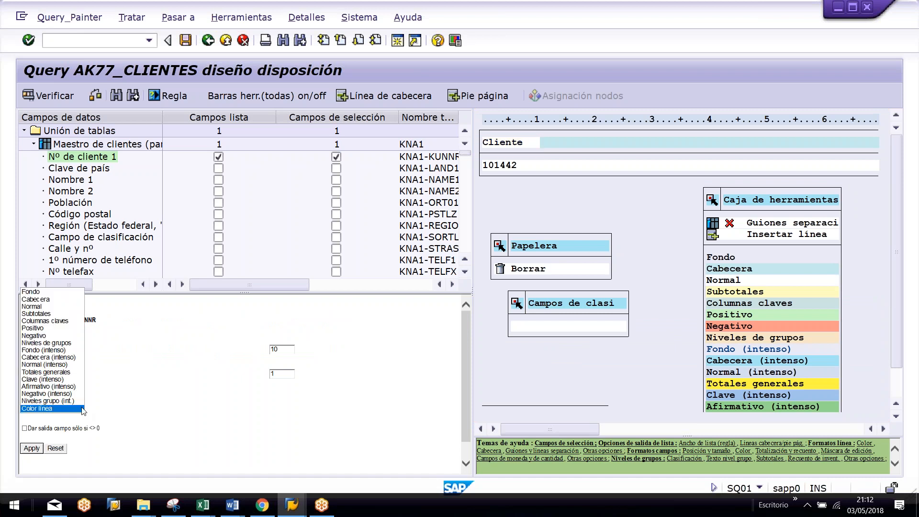
click(36, 328)
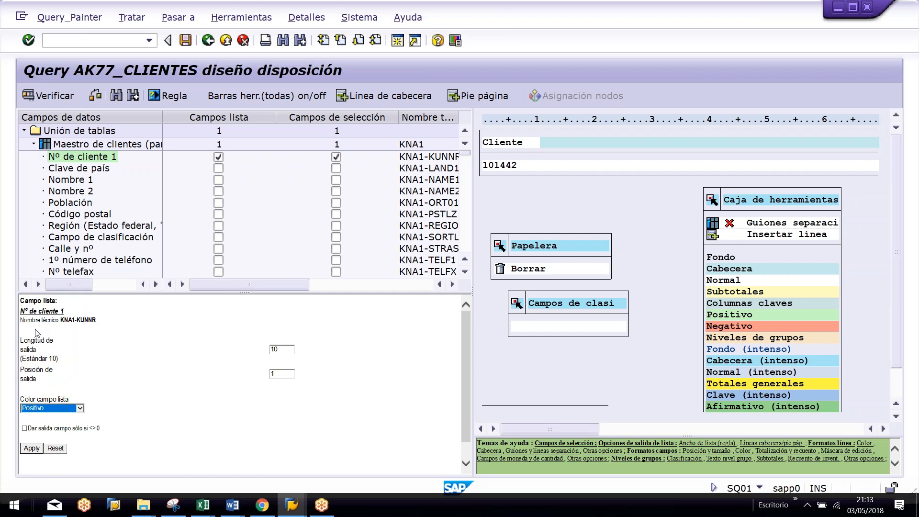
click(32, 449)
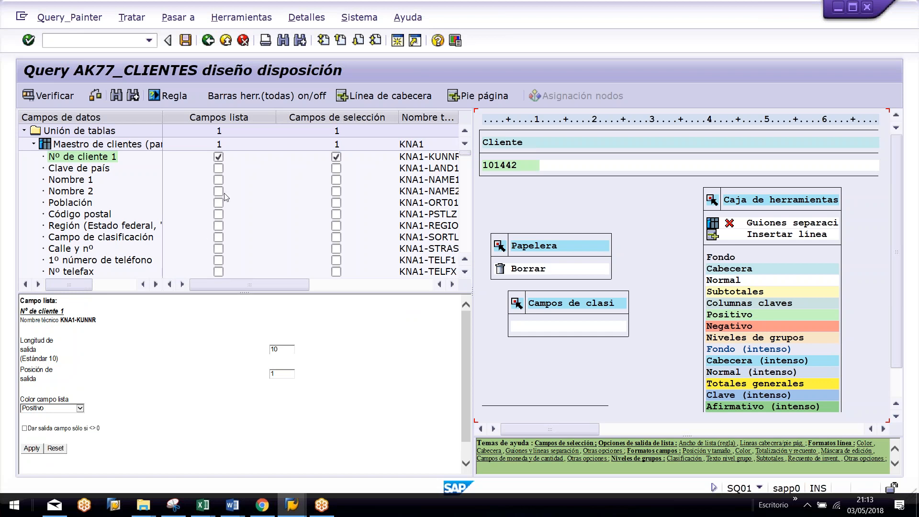
Step: Include Clave de país (KNA1-LAND1) as both a list field and a selection field
click(219, 168)
click(337, 168)
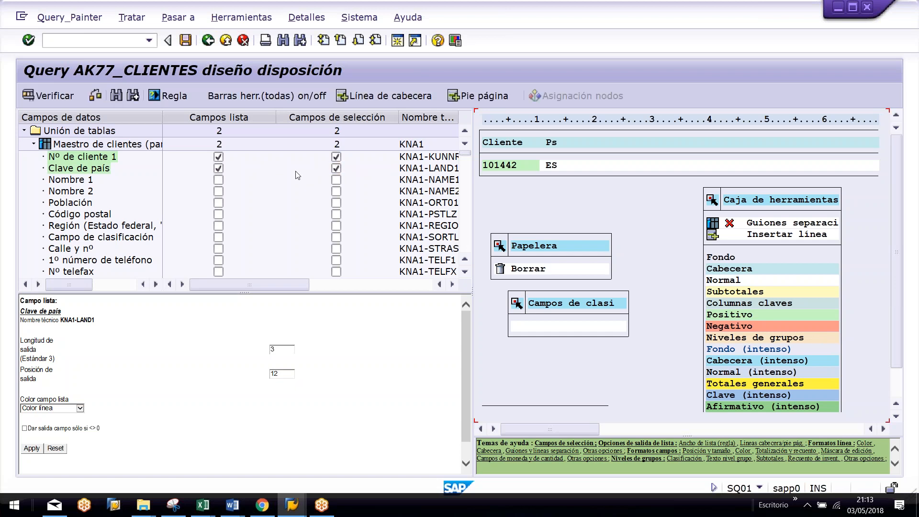
Step: Switch to the KNA1 data browser session, close its technical data and help windows, and list the table contents
click(203, 505)
click(203, 505)
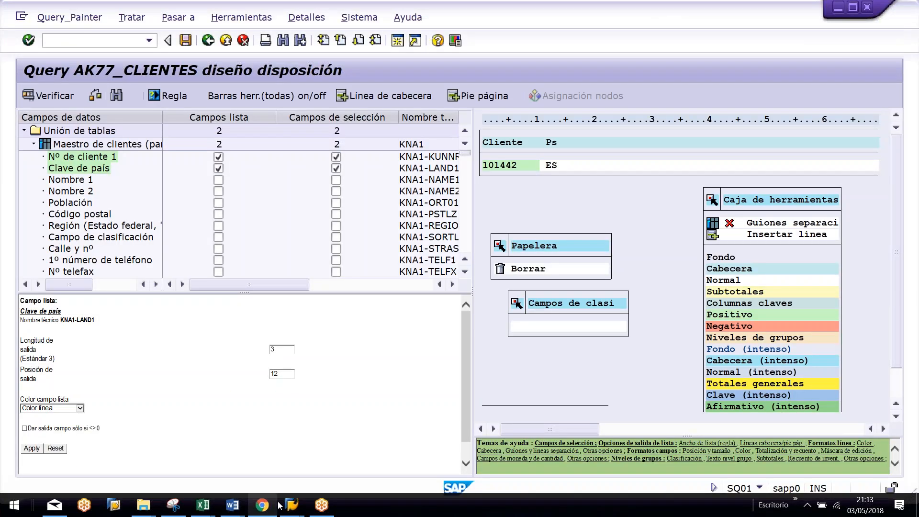
click(290, 504)
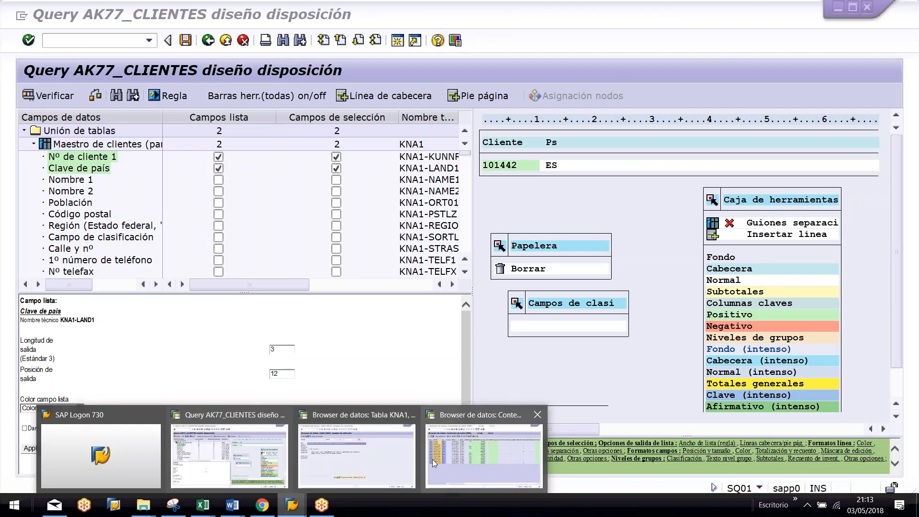
mouse_move(433, 457)
click(365, 442)
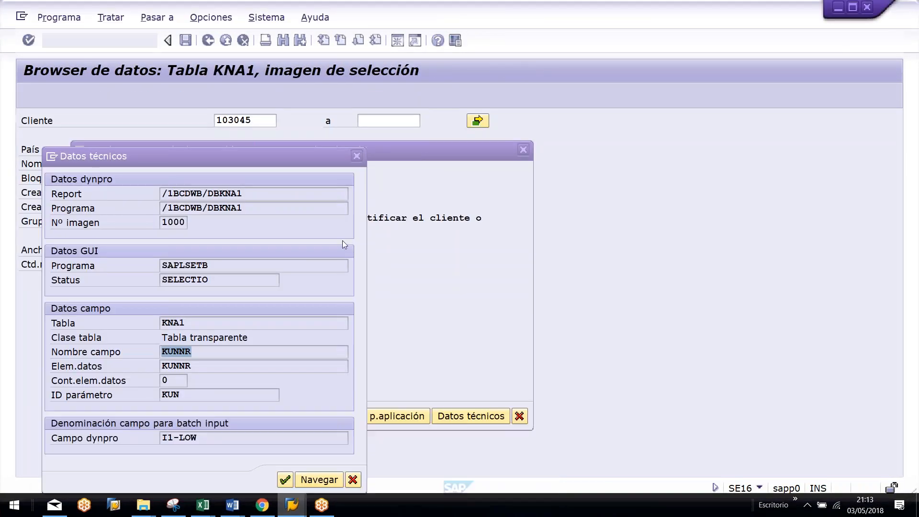
click(357, 157)
key(Escape)
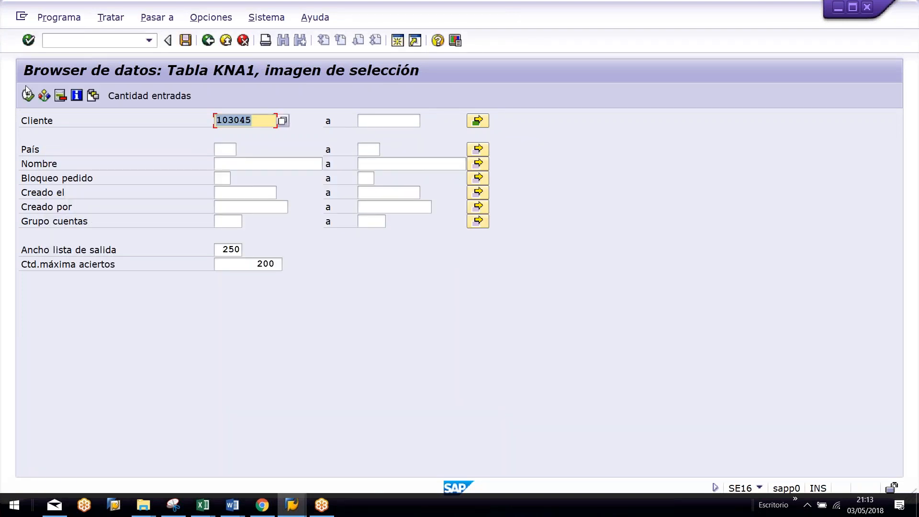
click(28, 95)
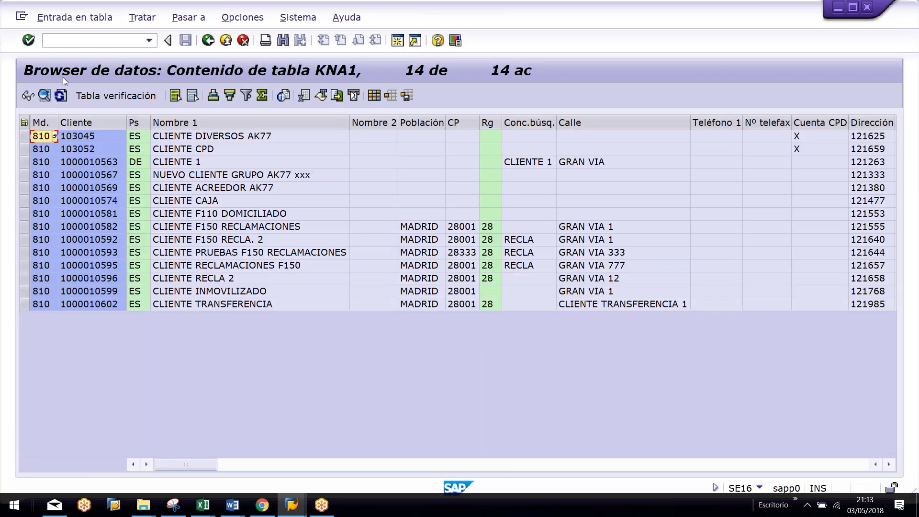
Step: Highlight the Cliente, Ps and Nombre 1 columns of the KNA1 contents to compare them with the query fields
click(110, 123)
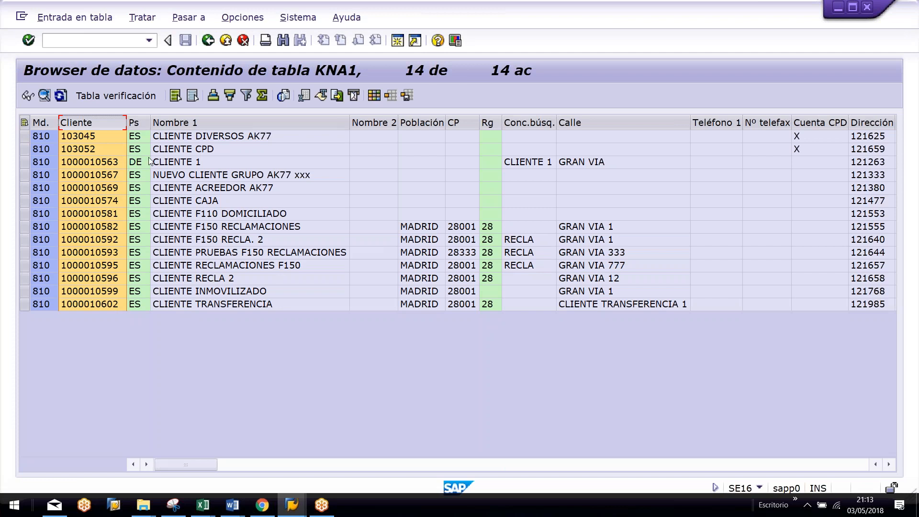
ctrl+click(134, 124)
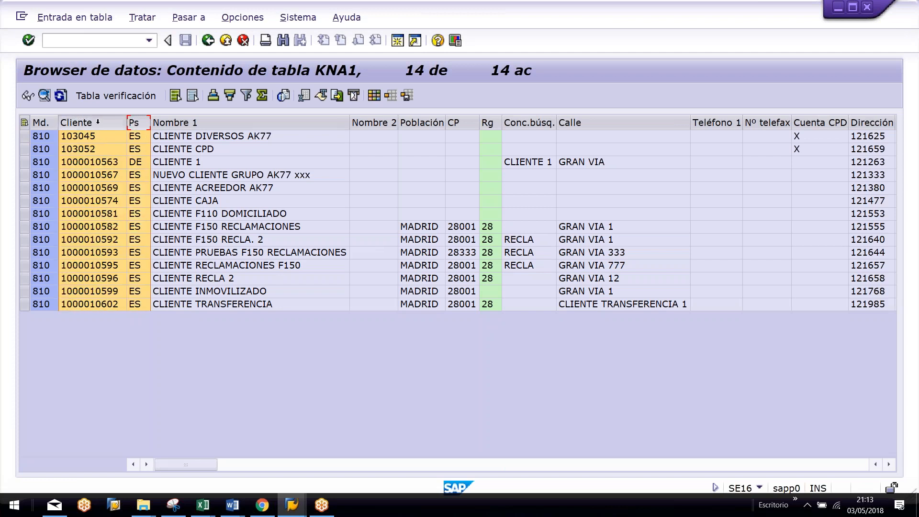
key(alt+Tab)
key(alt+Tab)
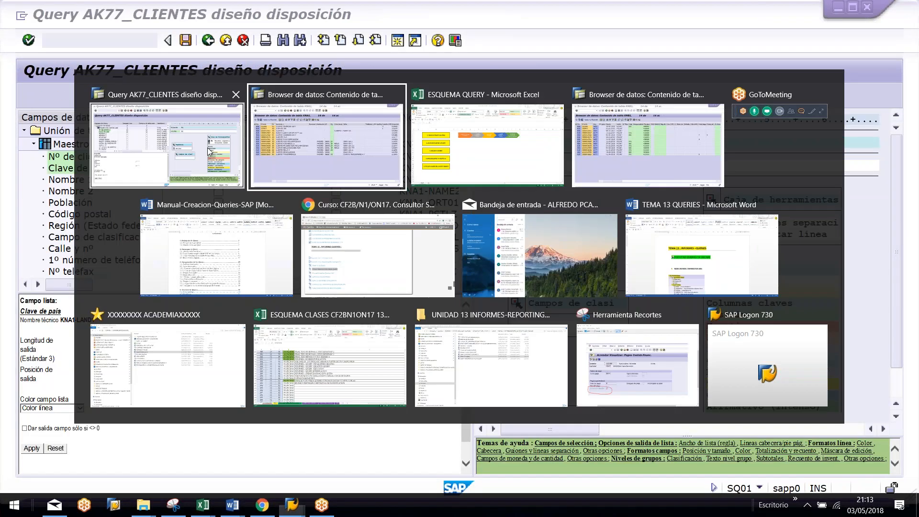
ctrl+click(214, 122)
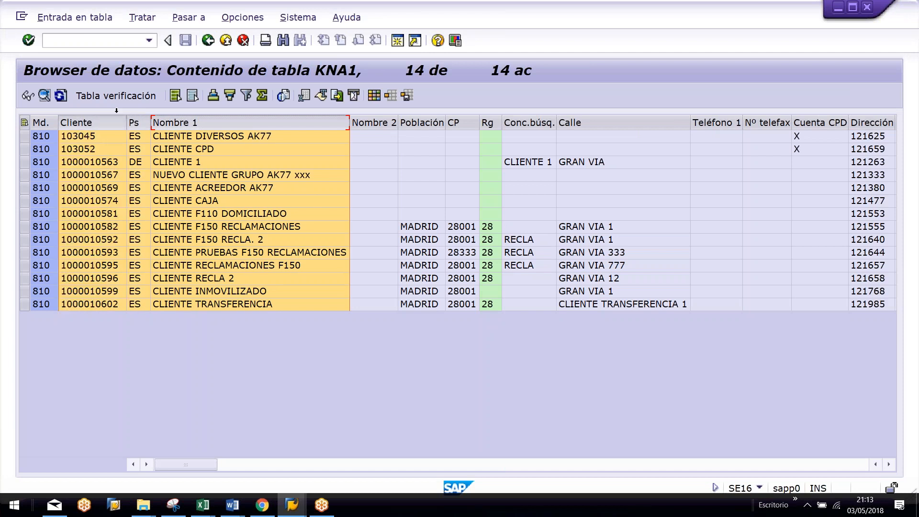
Step: Return to the query layout and include Nombre 1 (KNA1-NAME1) as both a list field and a selection field
key(alt+Tab)
click(218, 179)
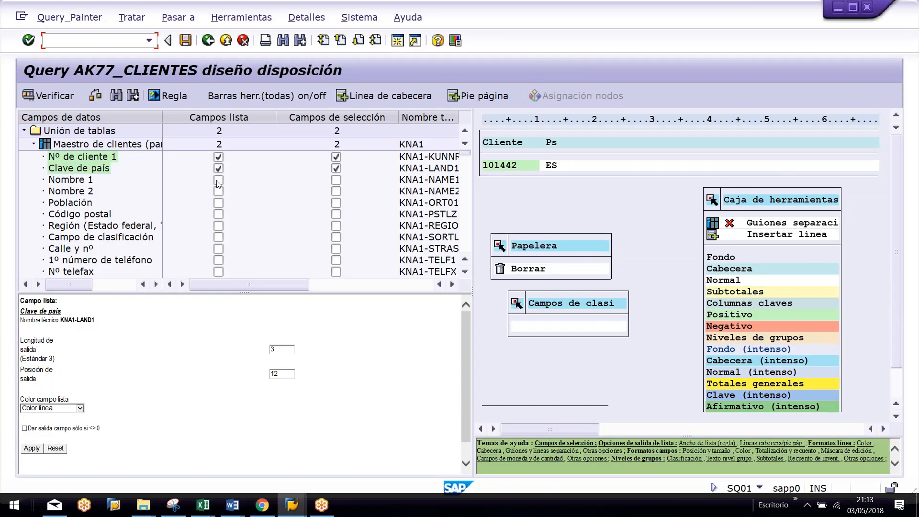
click(337, 181)
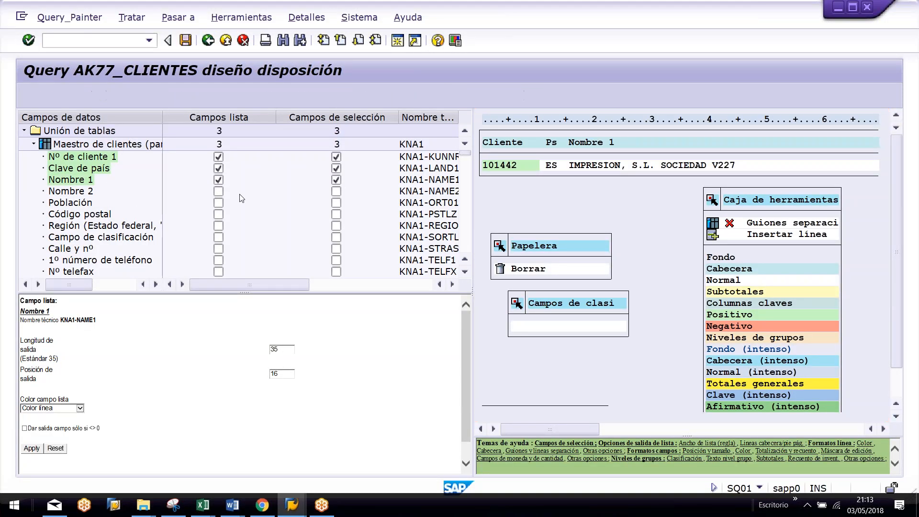
Step: Switch to the KNA1 contents and examine the Nombre 2, Conc.búsq. and Calle columns for further query fields
key(alt+Tab)
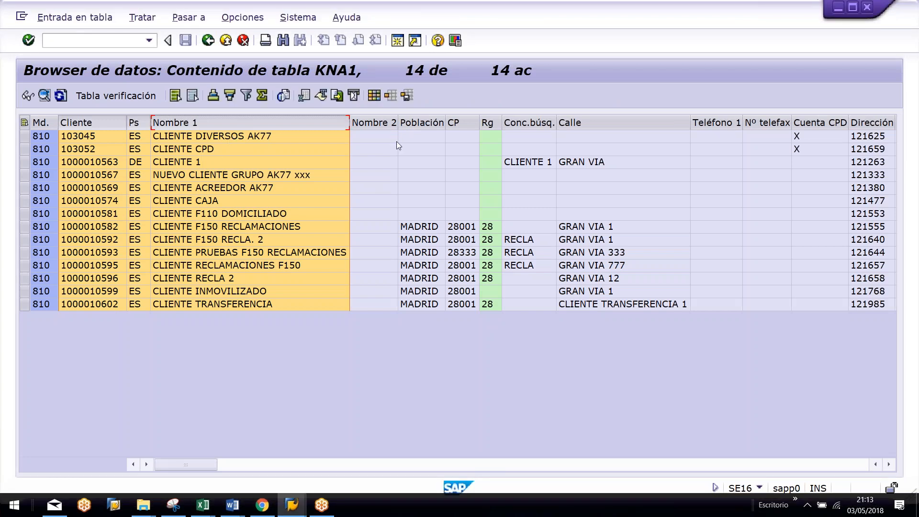
click(378, 122)
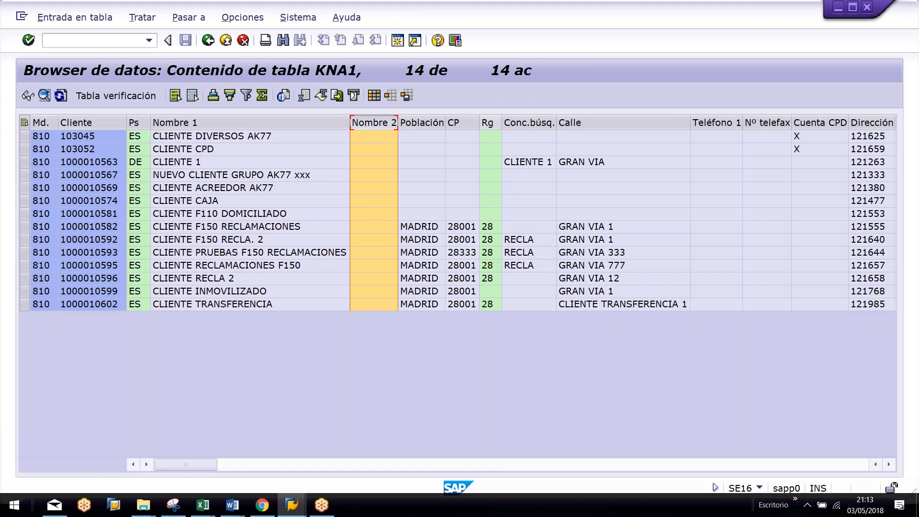
click(513, 123)
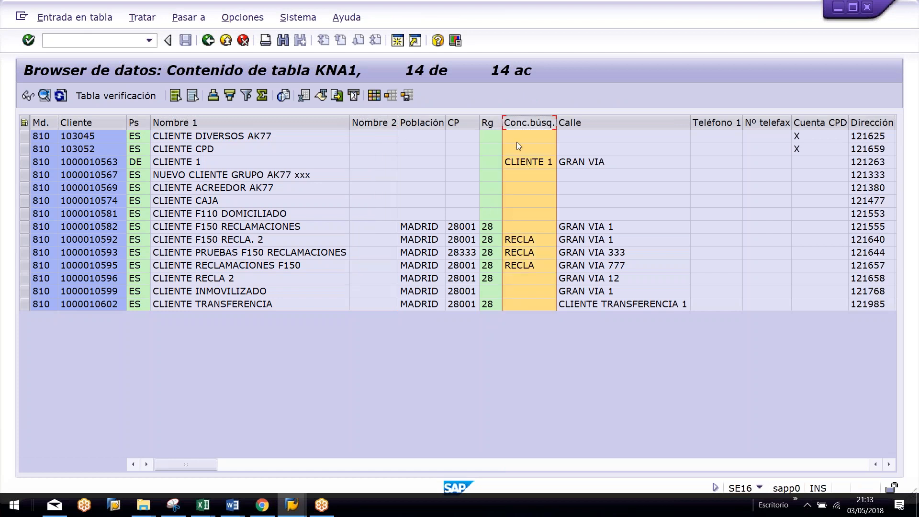
scroll(515, 141, right, 3)
scroll(536, 147, right, 1)
scroll(312, 178, left, 1)
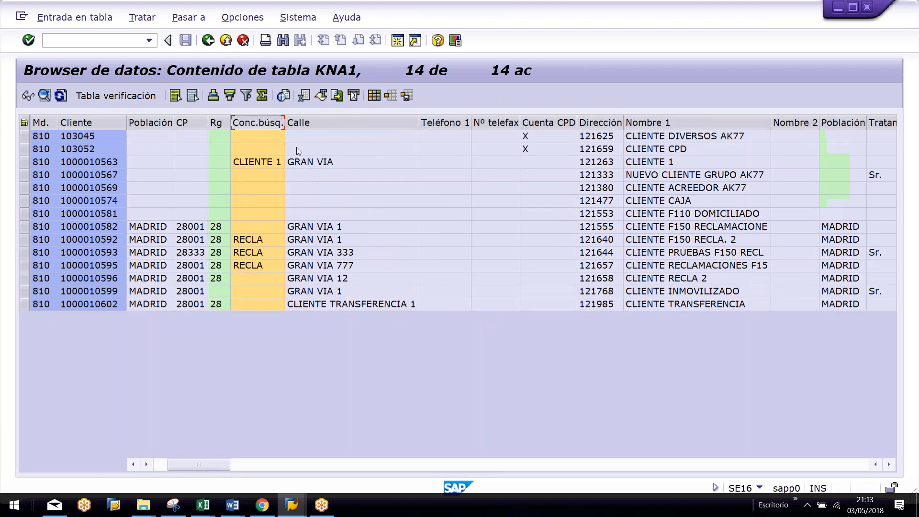
click(322, 122)
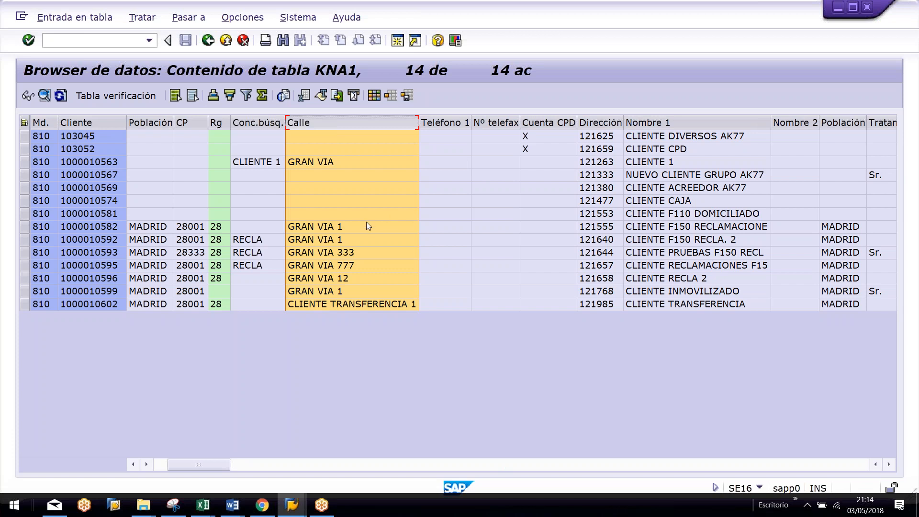
Step: Examine which customers are flagged in the Cuenta CPD column of the KNA1 contents
click(559, 122)
click(547, 136)
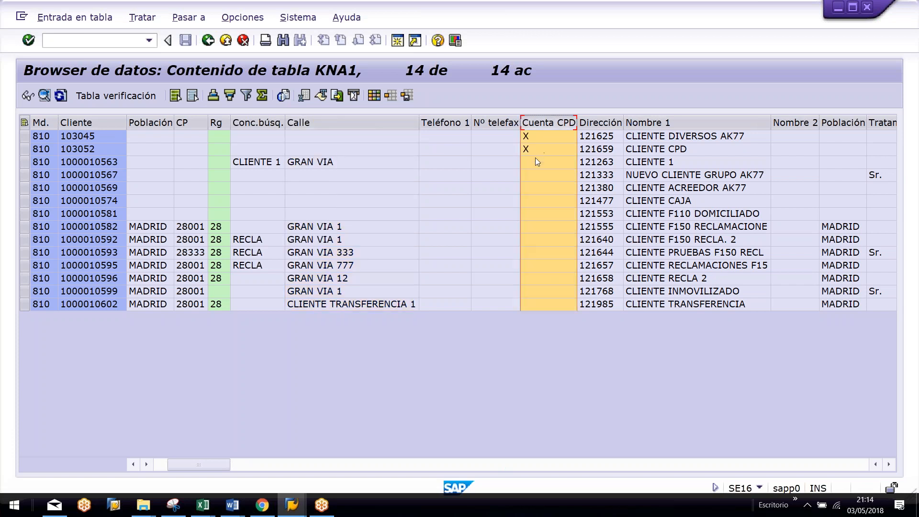
click(533, 161)
click(532, 139)
click(532, 164)
click(530, 137)
click(529, 149)
click(532, 136)
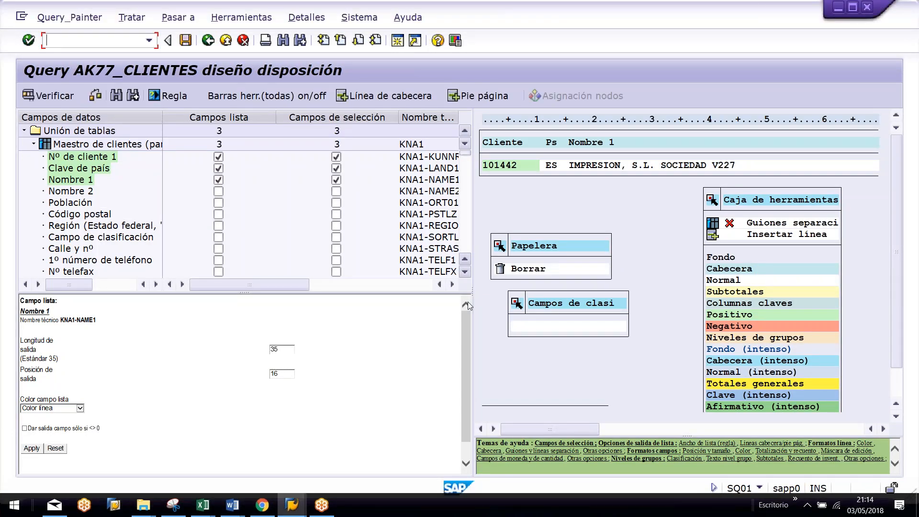
Step: Widen the data fields area of the query layout and search the fields for the name CPD
drag(480, 214, 572, 215)
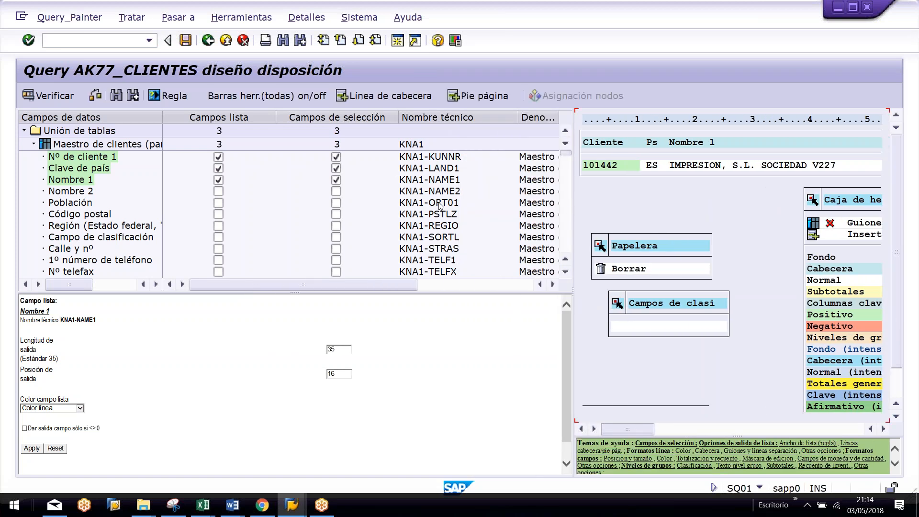
click(120, 95)
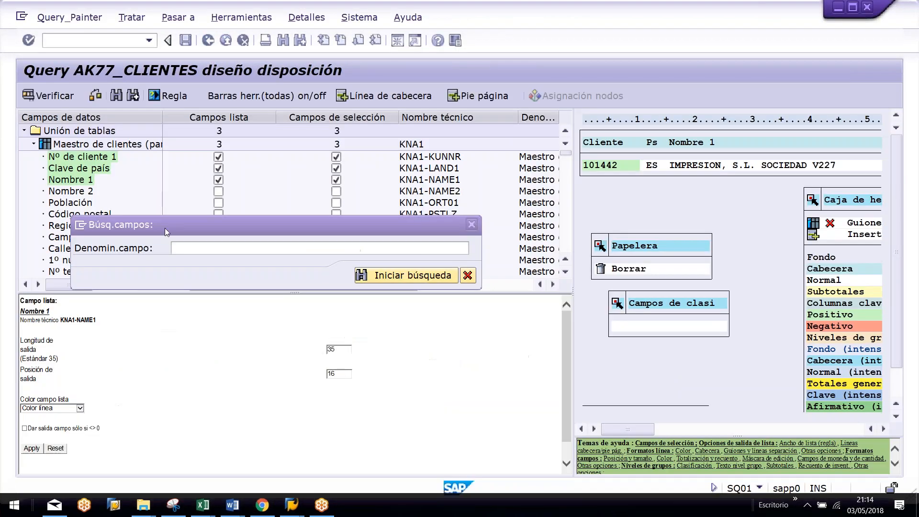
click(178, 244)
text(CPD)
key(Return)
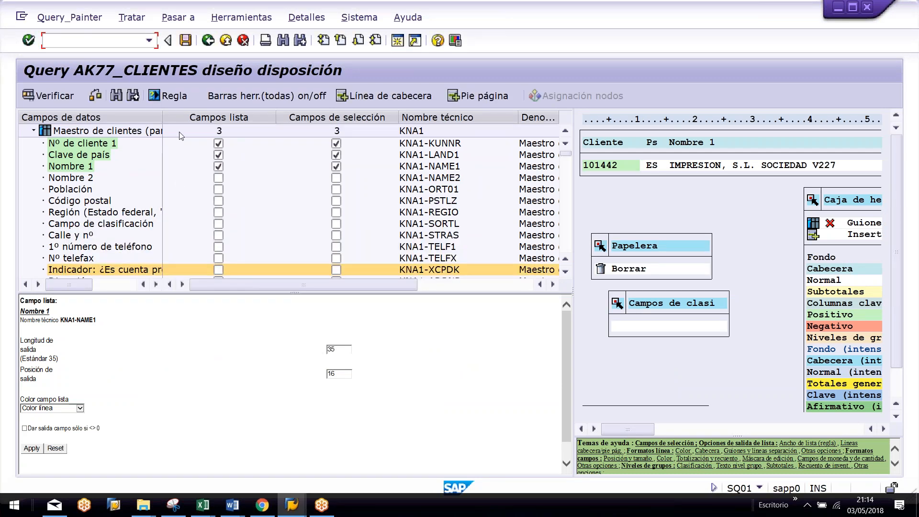
Step: Widen the Campos de datos column and include the CPD account indicator (KNA1-XCPDK) as both a list field and a selection field
drag(163, 117, 217, 117)
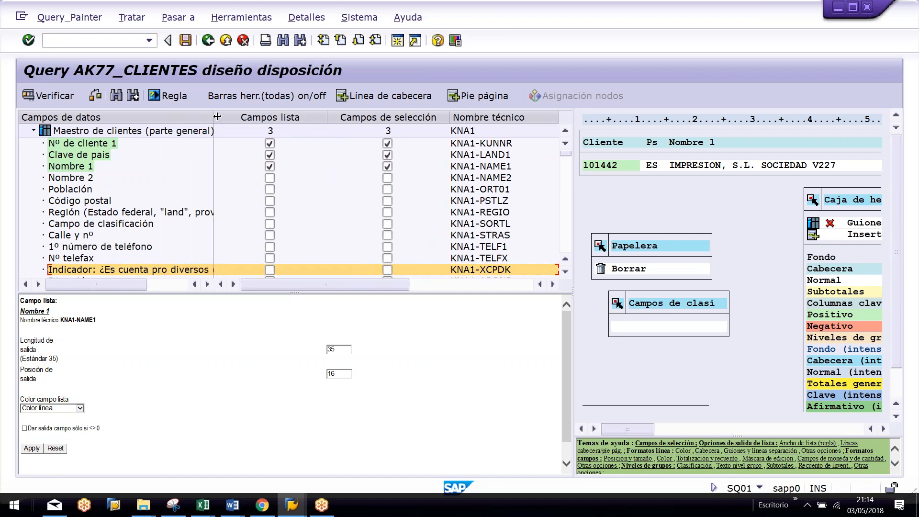
click(269, 269)
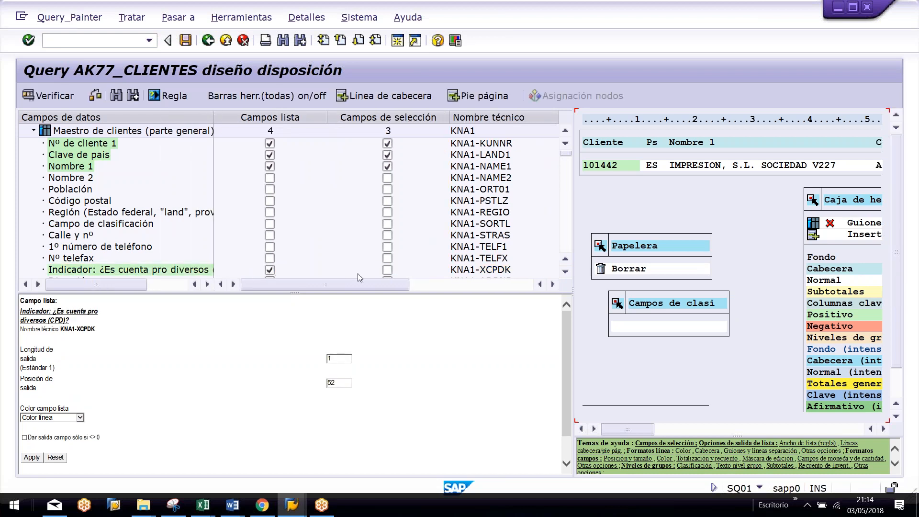
click(387, 269)
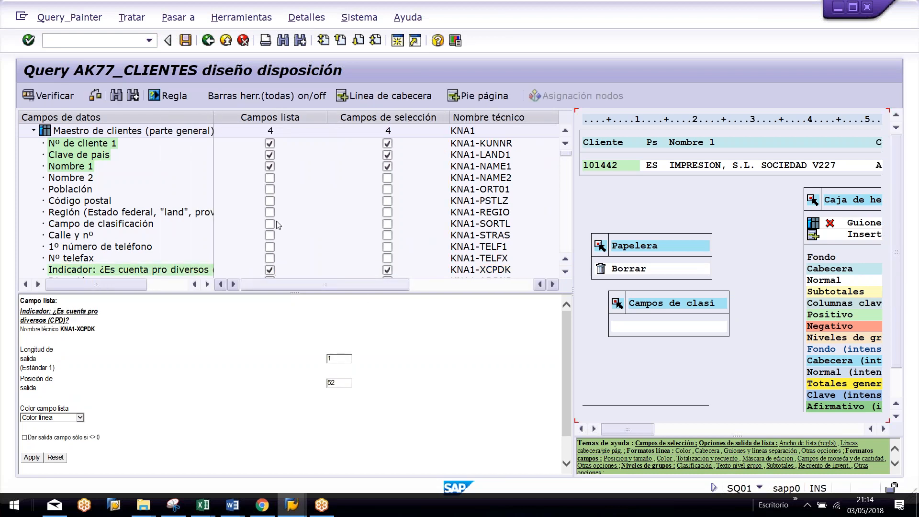
Step: Switch to the KNA1 table contents and examine the columns from Dirección through Fecha for further query fields
key(alt+Tab)
click(603, 163)
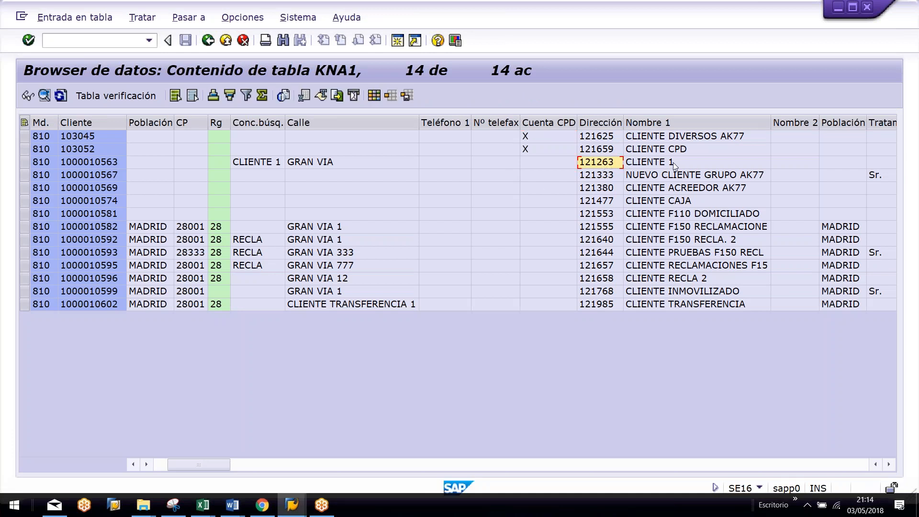
scroll(673, 162, right, 5)
click(508, 178)
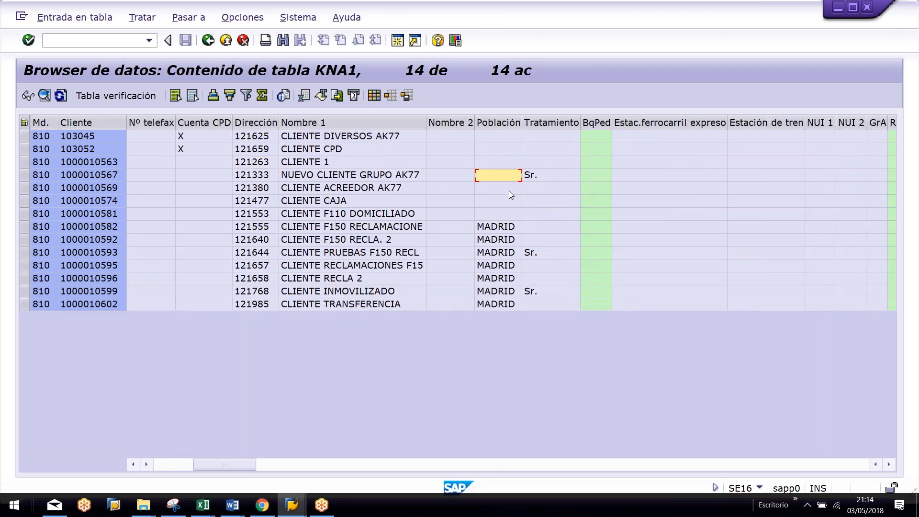
scroll(510, 191, right, 5)
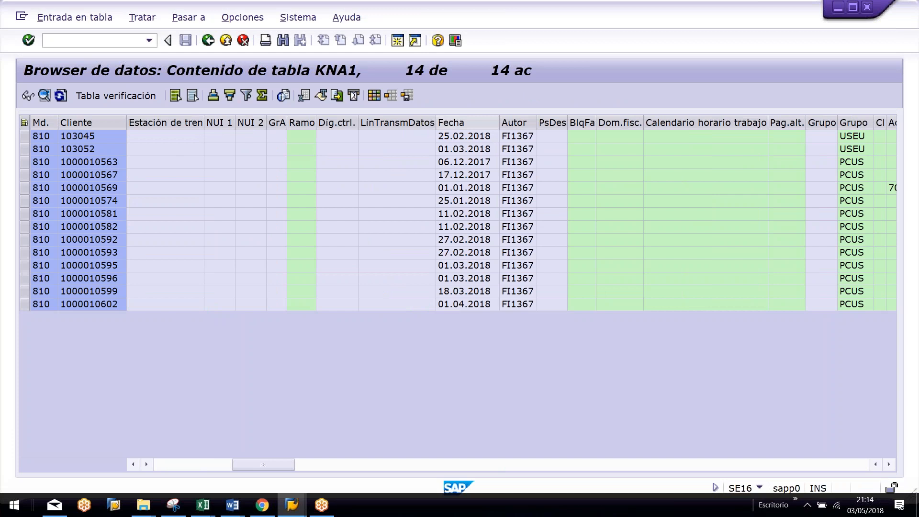
click(450, 123)
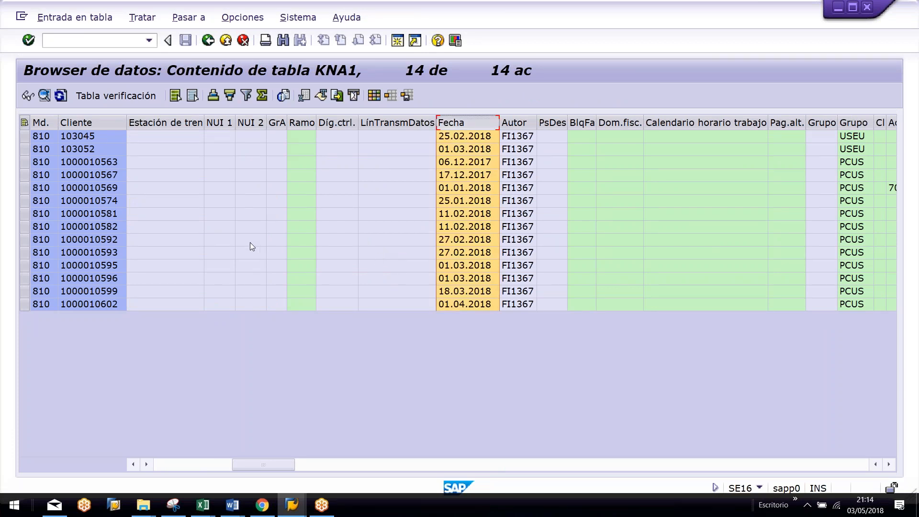
Step: Return to the query layout and include the record creation date (KNA1-ERDAT) as both a list field and a selection field
key(alt+Tab)
scroll(138, 233, down, 1)
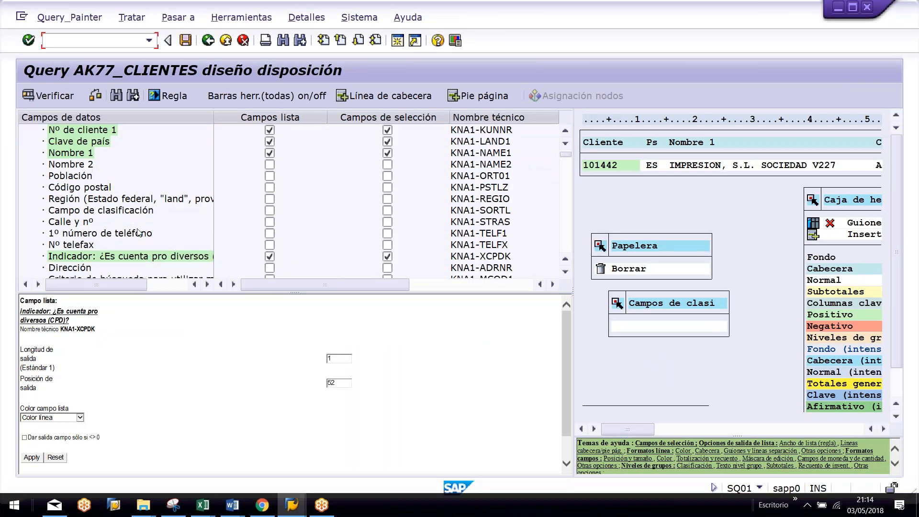
scroll(139, 233, down, 8)
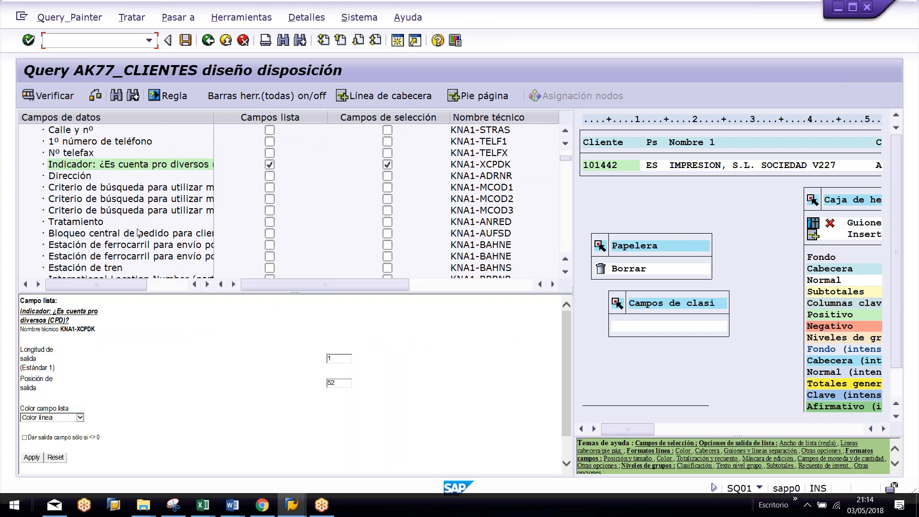
scroll(138, 233, down, 7)
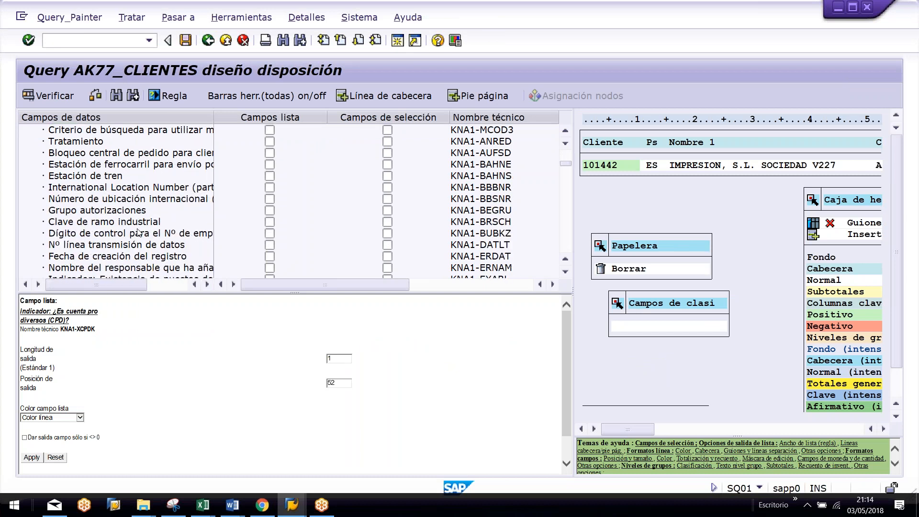
click(269, 256)
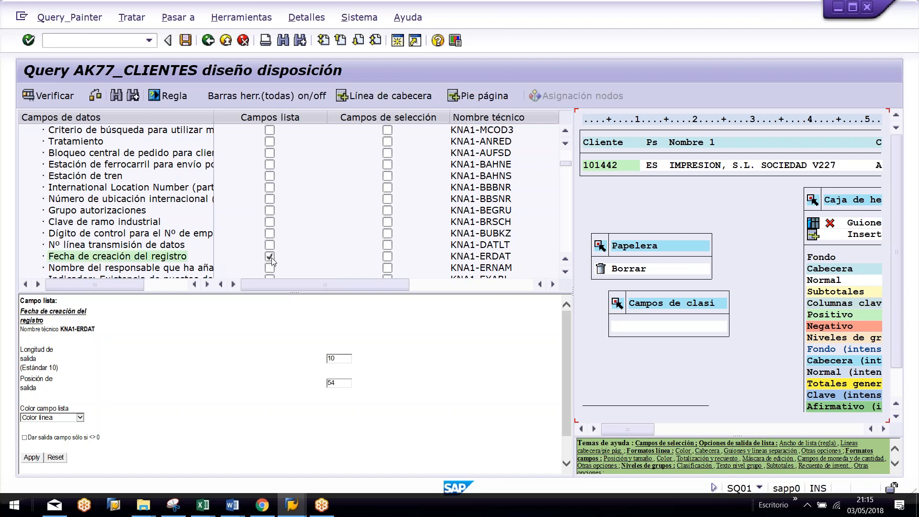
click(387, 259)
Step: Switch to the KNA1 contents and examine the account group assigned to each customer in the second Grupo column
key(alt+Tab)
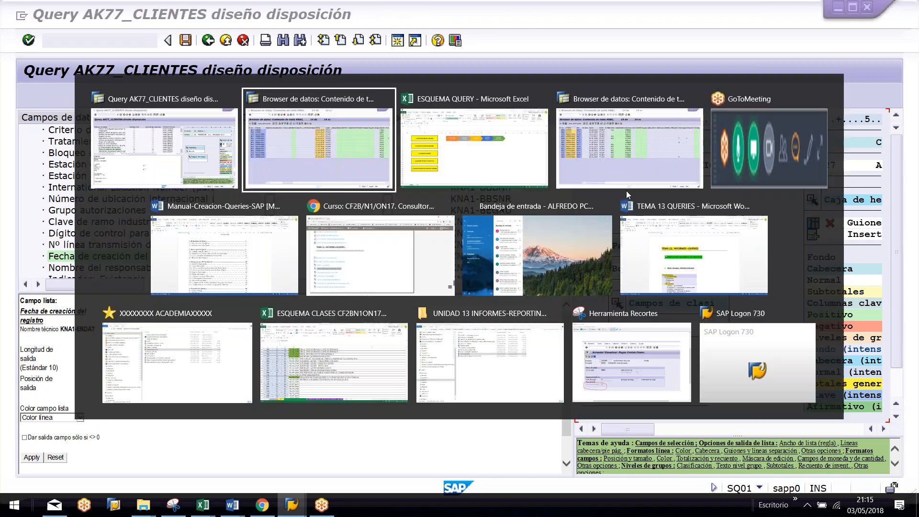
click(713, 123)
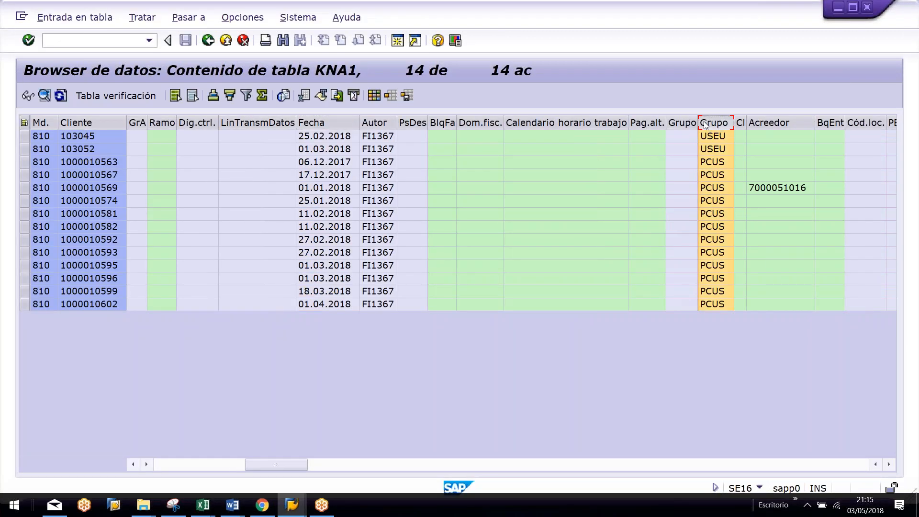
click(719, 149)
click(717, 175)
click(718, 152)
click(715, 204)
click(715, 227)
click(715, 265)
click(716, 188)
click(716, 265)
click(716, 188)
click(715, 253)
click(715, 187)
click(716, 162)
click(715, 136)
Step: Return to the query layout and include the customer account group (KNA1-KTOKD) as both a list field and a selection field
key(alt+Tab)
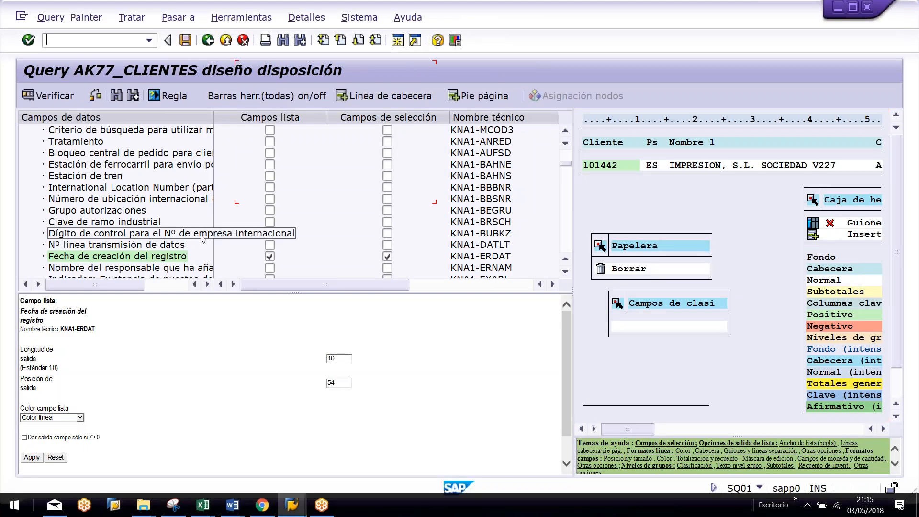
scroll(164, 237, down, 2)
scroll(164, 236, down, 4)
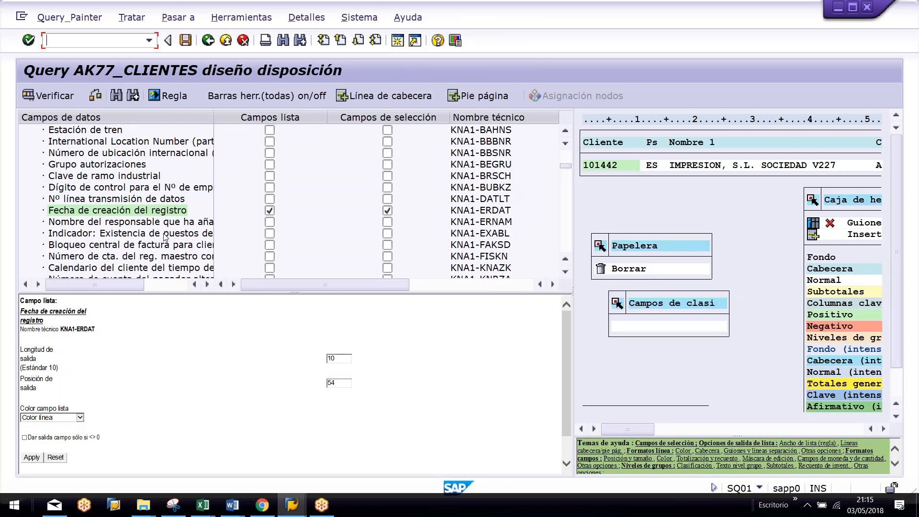
scroll(164, 236, down, 1)
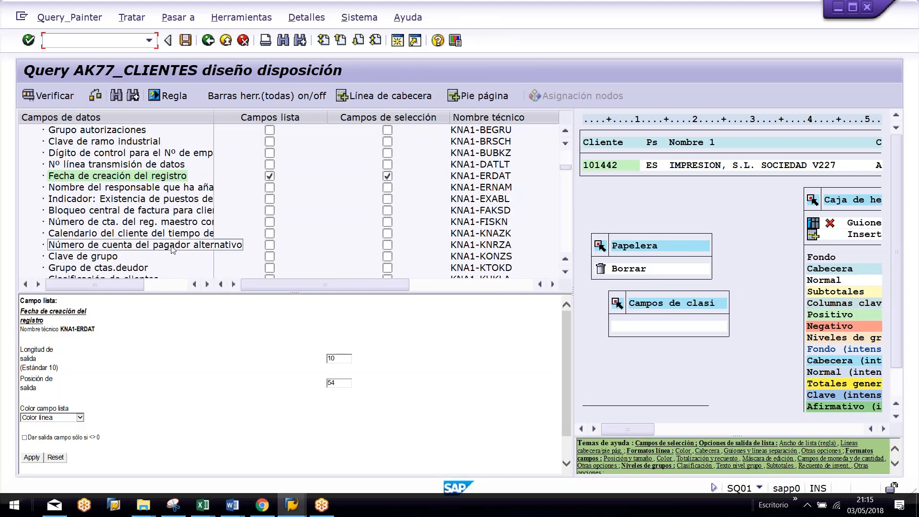
scroll(180, 259, down, 1)
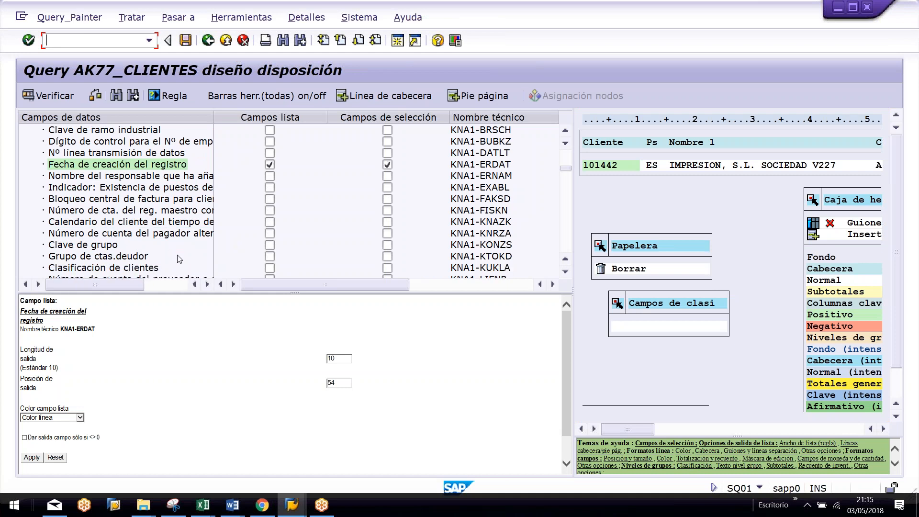
click(270, 256)
click(387, 256)
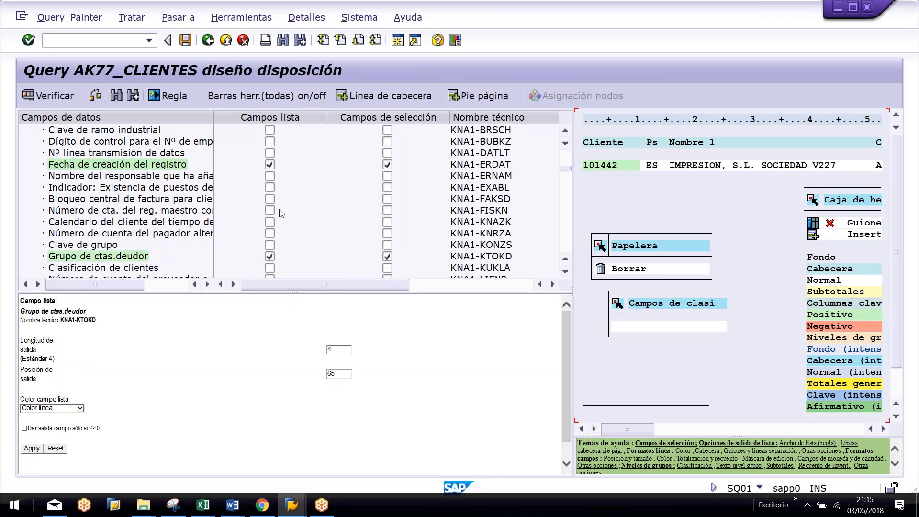
Step: Check the Acreedor column in the KNA1 contents and include the vendor account number (KNA1-LIFNR) as a list field in the query layout
key(alt+Tab)
scroll(700, 265, right, 5)
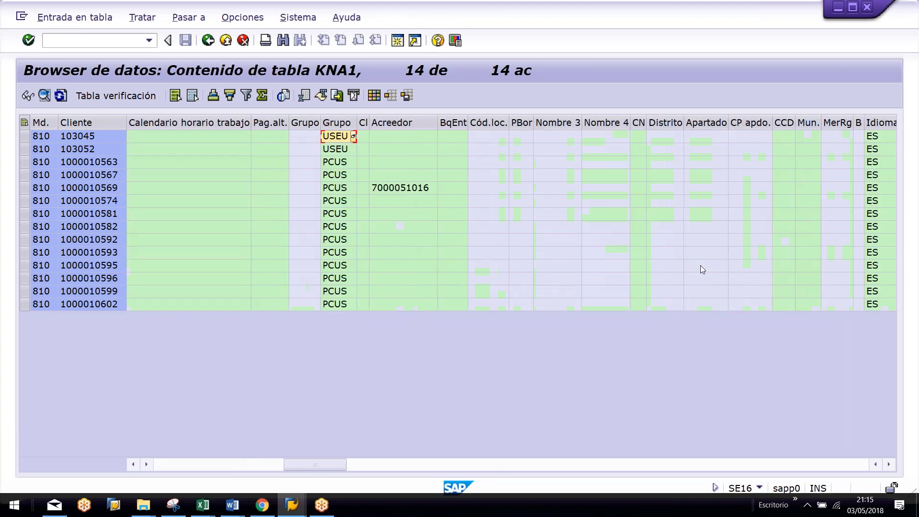
scroll(699, 266, right, 3)
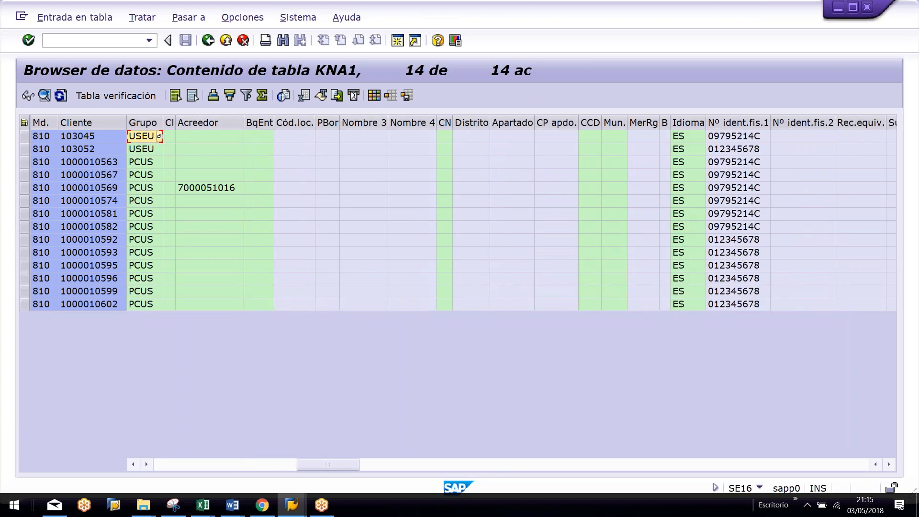
key(alt+Tab)
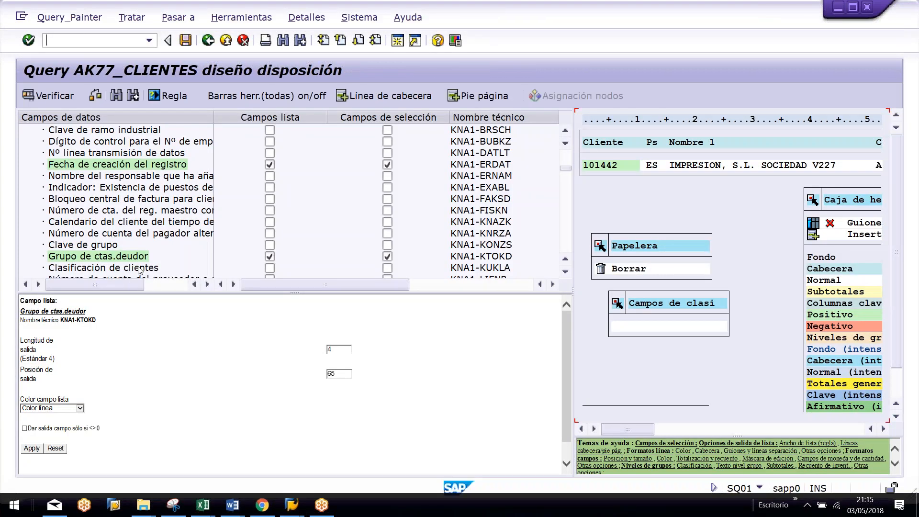
scroll(302, 248, down, 2)
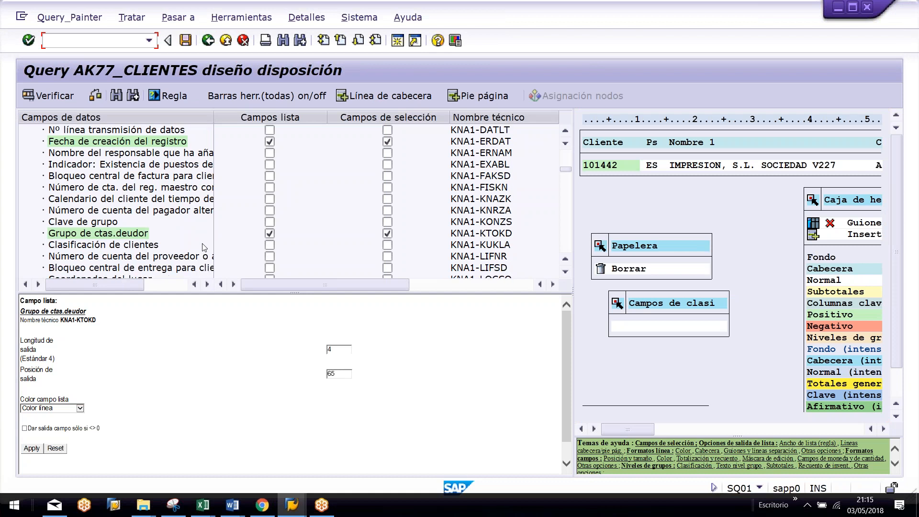
click(271, 256)
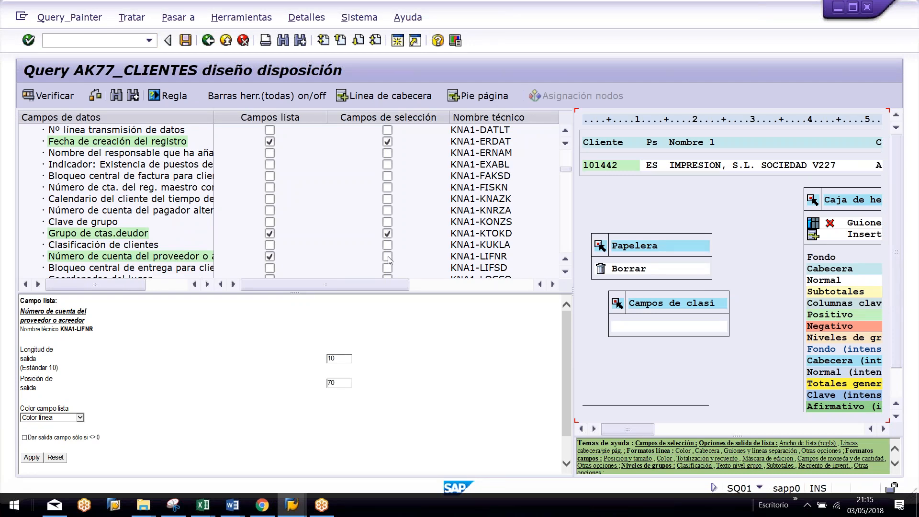
Step: Check the tax number columns in the KNA1 contents and include Número de identificación fiscal 1 (KNA1-STCD1) as a list field
key(alt+Tab)
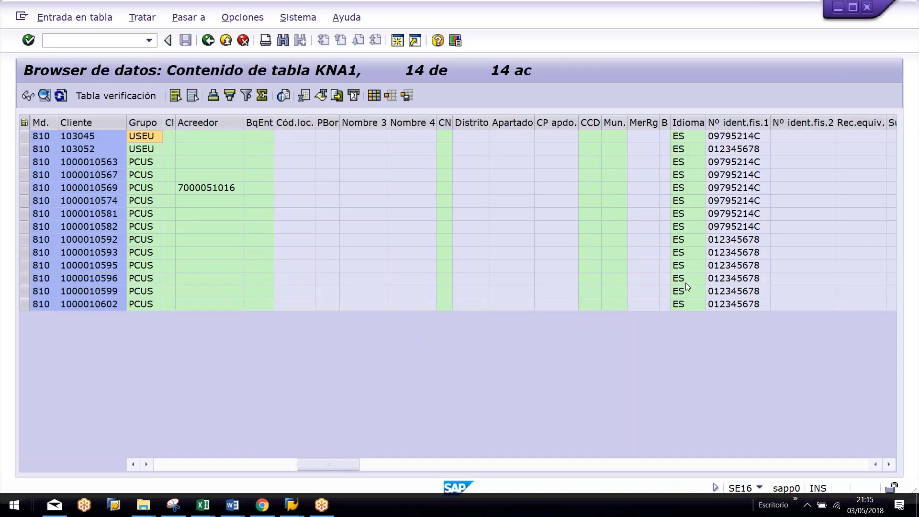
scroll(686, 286, right, 3)
key(alt+Tab)
scroll(202, 235, down, 2)
scroll(201, 234, down, 2)
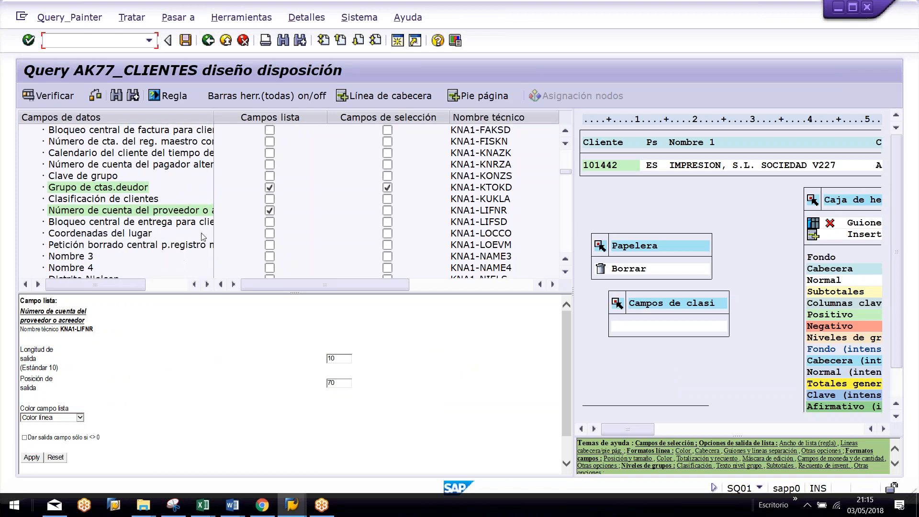
scroll(203, 236, down, 3)
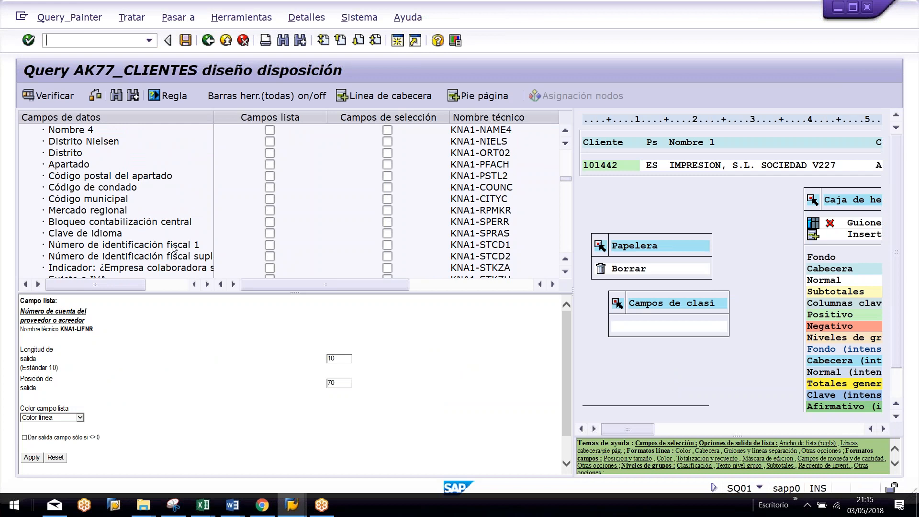
click(270, 245)
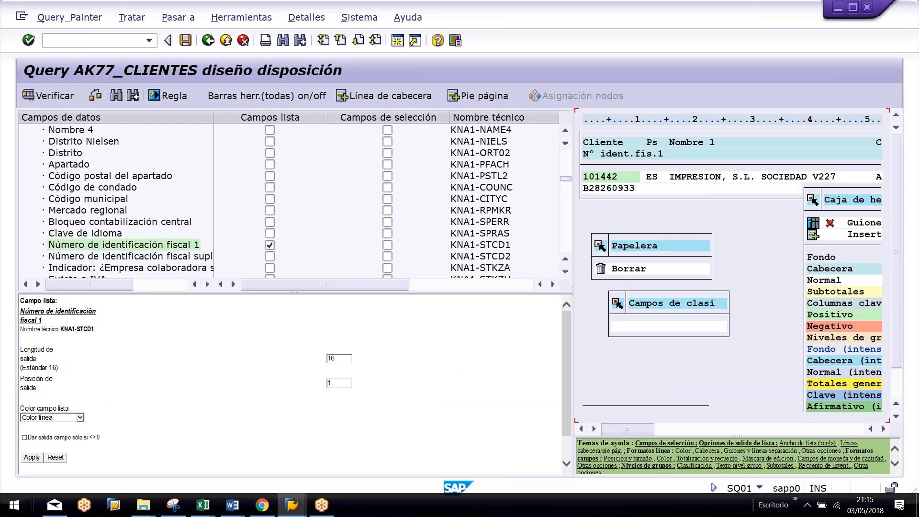
Step: Switch to the KNA1 contents and examine the remaining columns after the tax numbers for other useful query fields
key(alt+Tab)
scroll(658, 236, right, 4)
scroll(765, 197, right, 8)
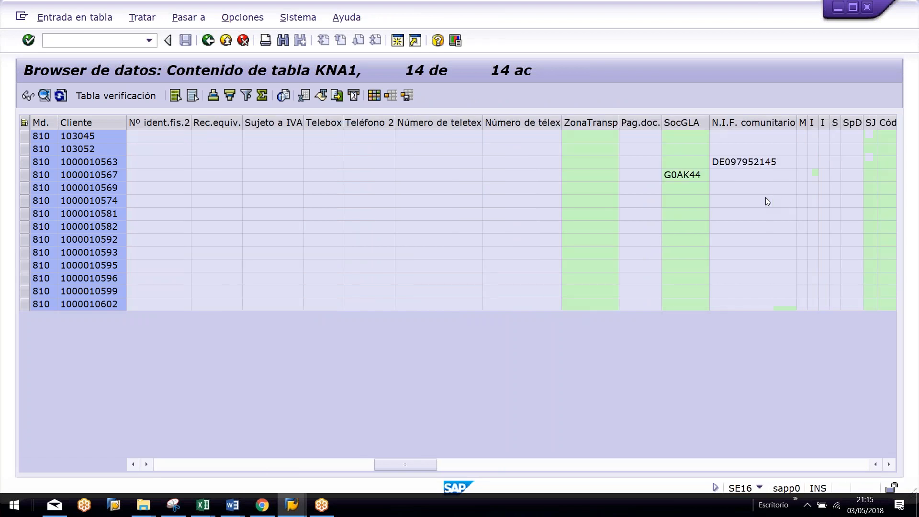
scroll(765, 201, right, 8)
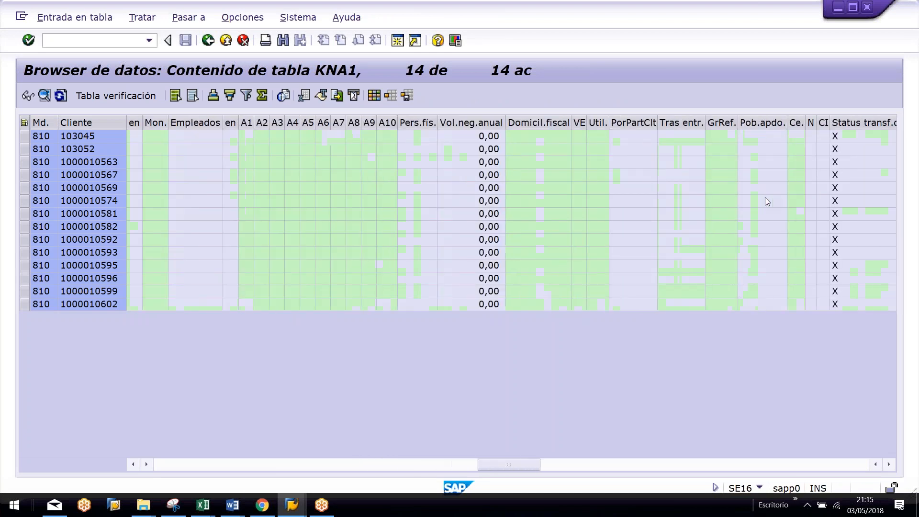
scroll(766, 202, right, 6)
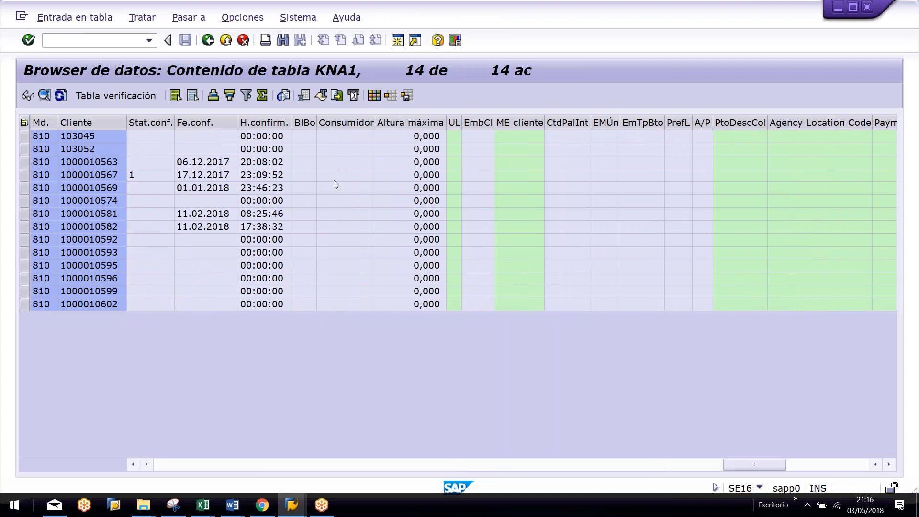
scroll(334, 180, right, 10)
scroll(591, 254, left, 9)
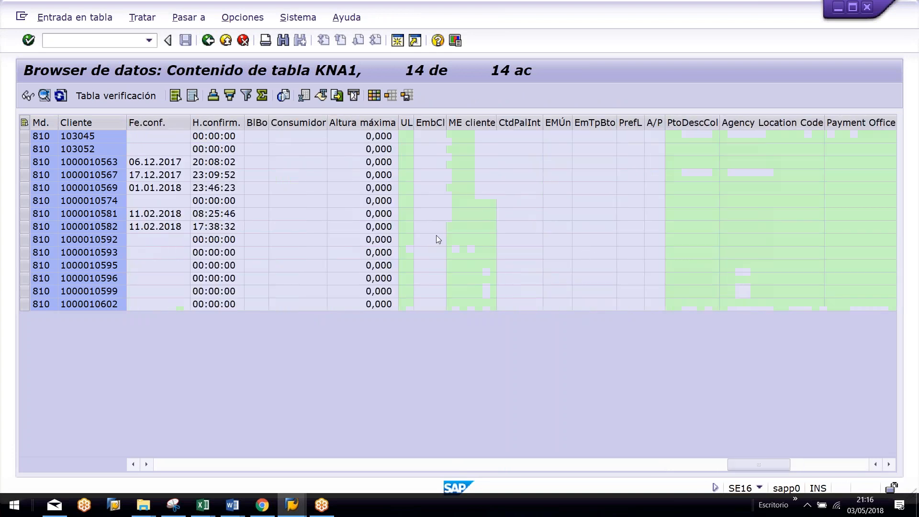
scroll(186, 182, left, 4)
Step: Return to the query layout, collapse the general customer master (KNA1) fields and expand the company code customer master (KNB1) fields
key(alt+Tab)
scroll(509, 225, up, 2)
drag(564, 177, 564, 152)
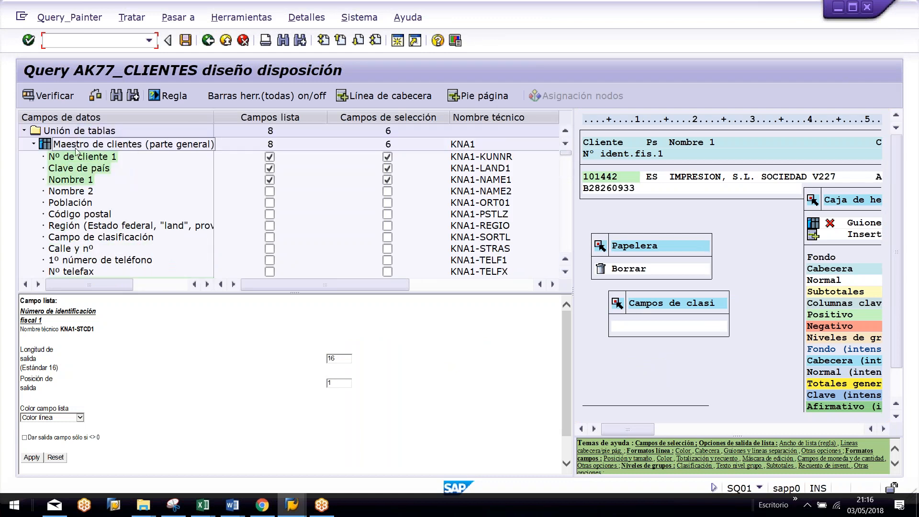
click(33, 144)
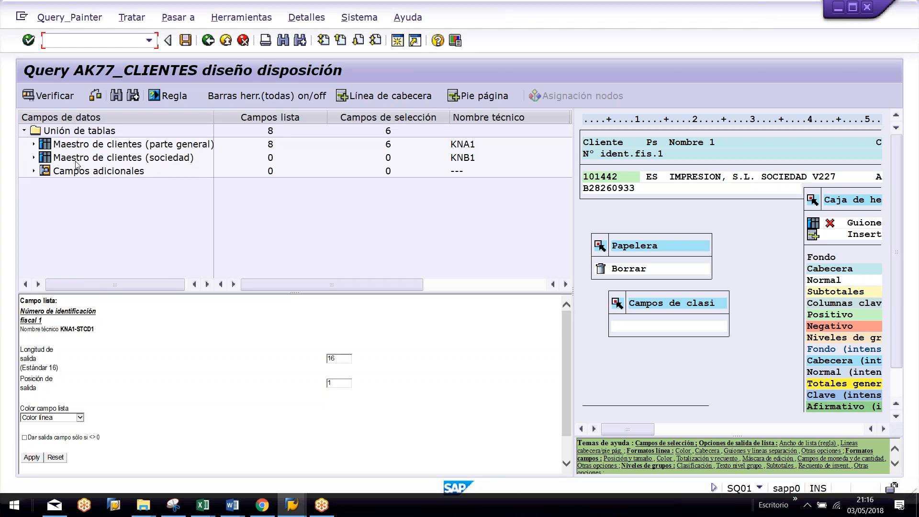
click(33, 158)
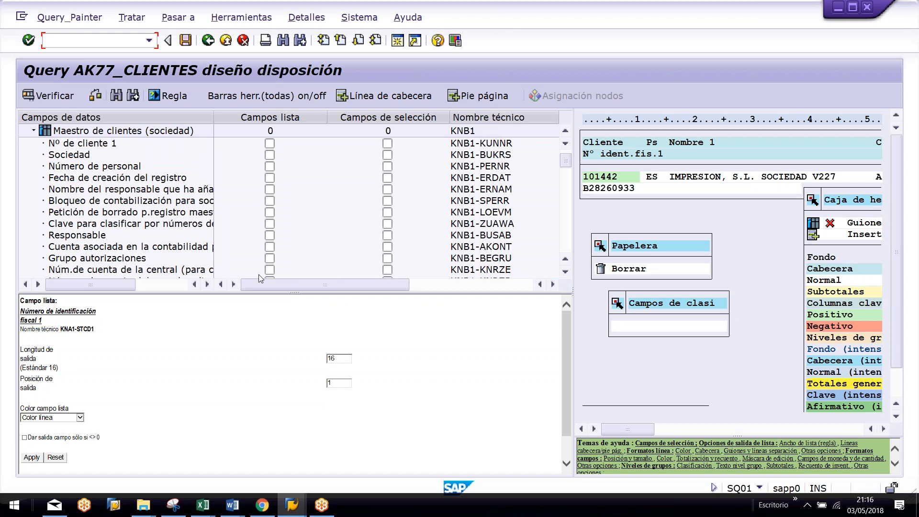
Step: Switch to the KNB1 table contents and examine the company code columns for candidate query fields
key(alt+Tab)
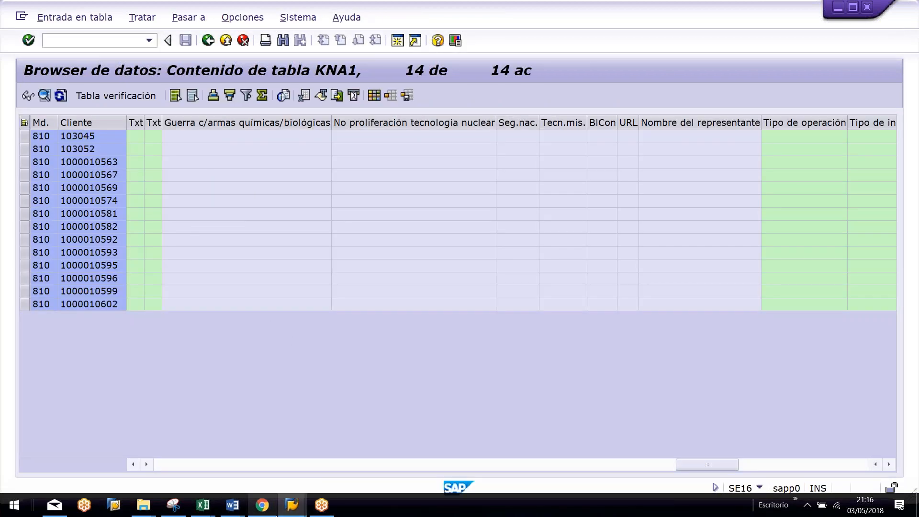
click(292, 508)
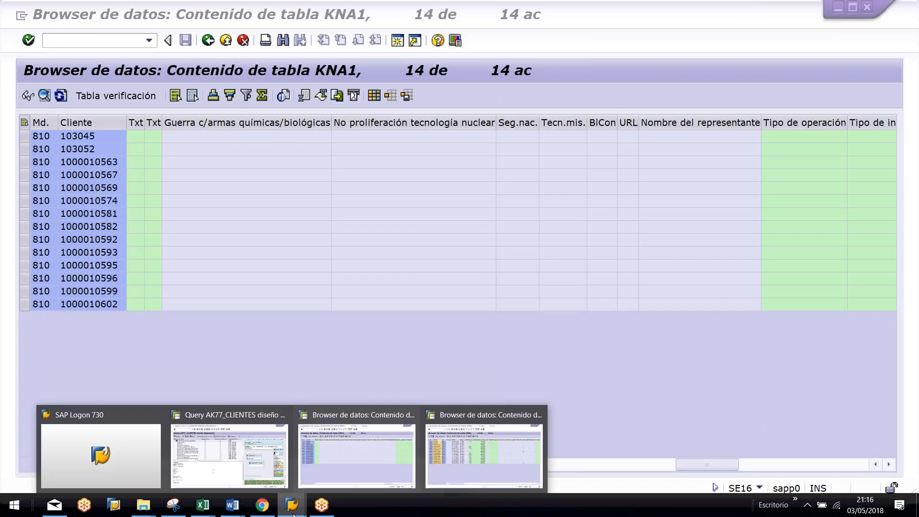
click(467, 460)
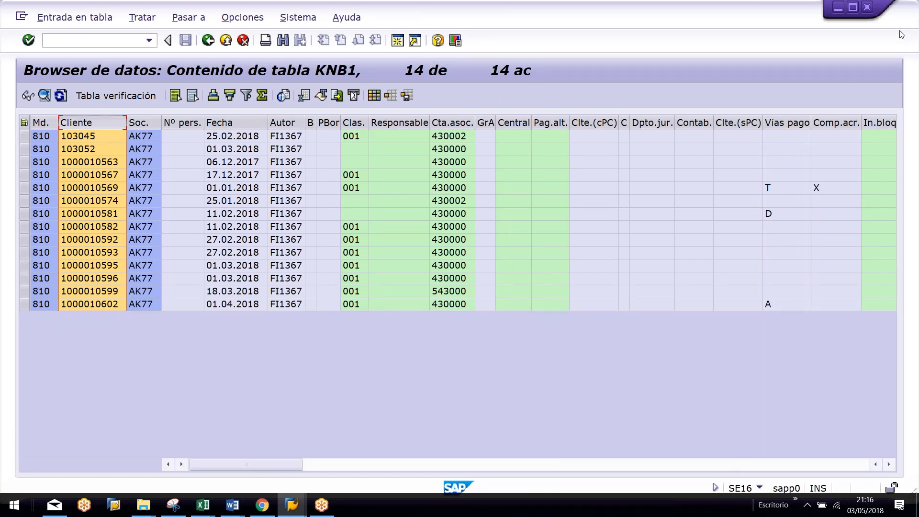
scroll(113, 199, down, 1)
scroll(127, 174, up, 1)
key(alt+Tab)
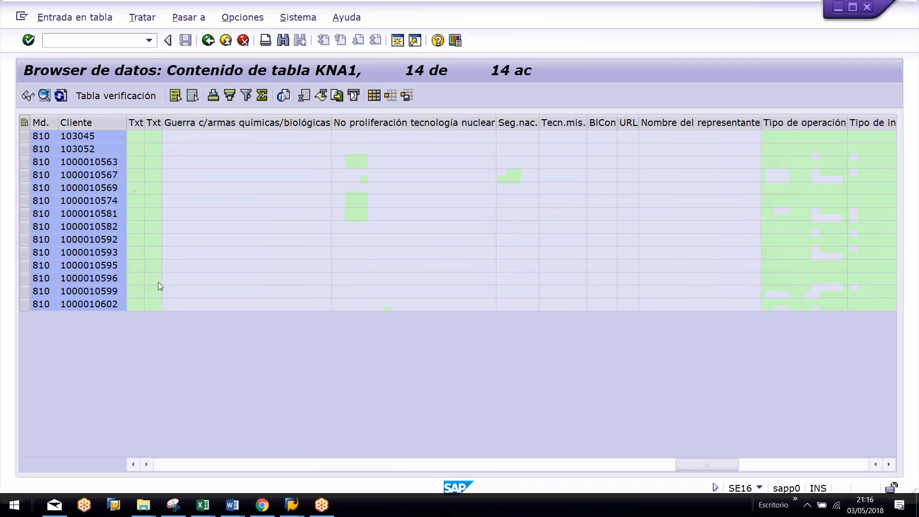
Step: Return to the query layout and include Sociedad (KNB1-BUKRS) as both a list field and a selection field
key(alt+Tab)
mouse_move(291, 505)
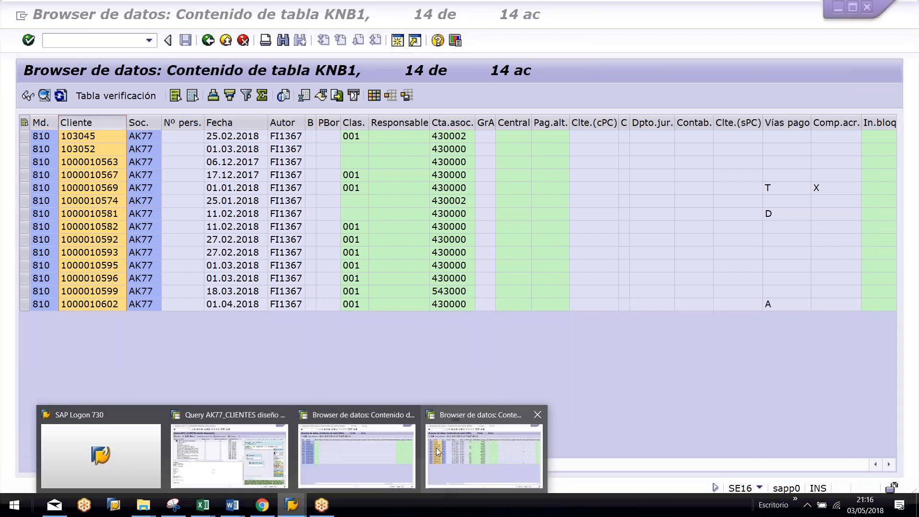
click(238, 444)
scroll(252, 269, up, 1)
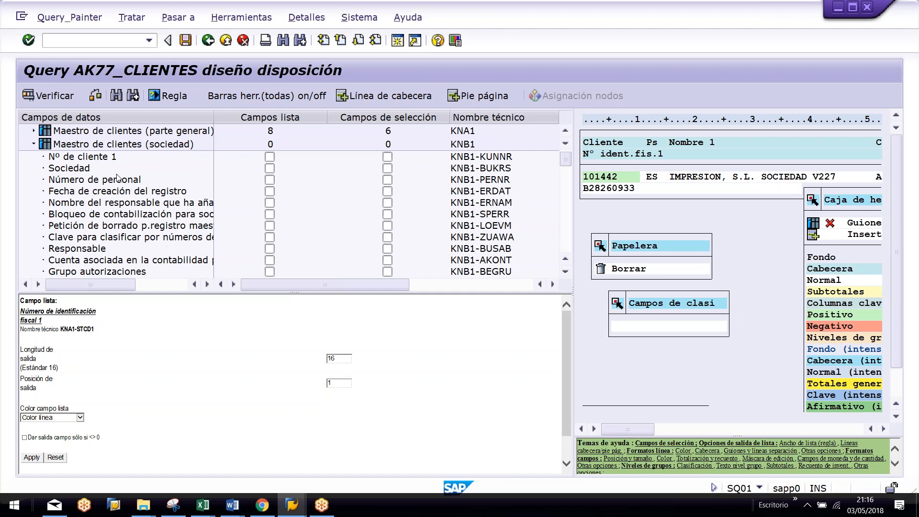
click(270, 169)
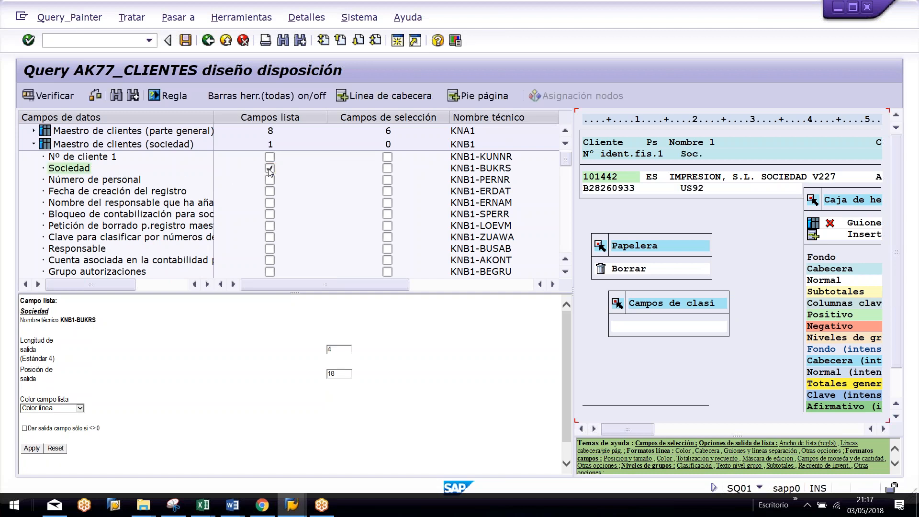
click(387, 168)
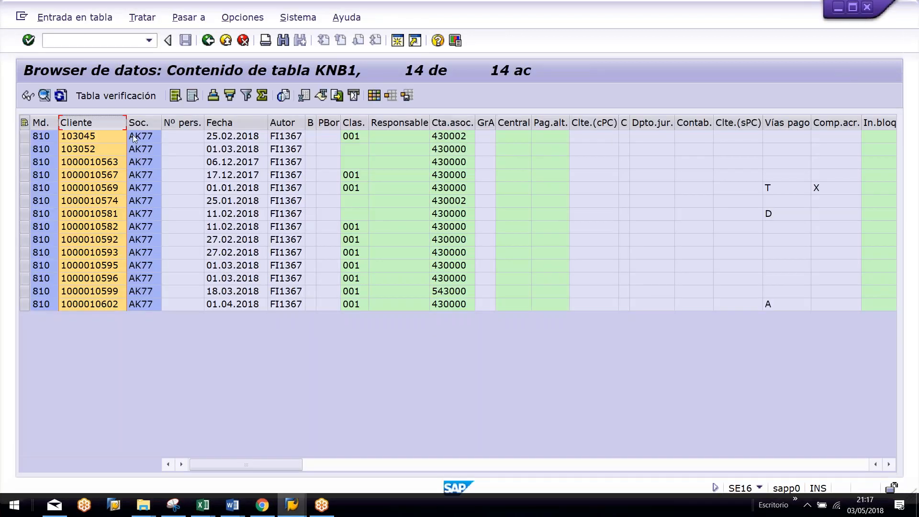
Step: Check the KNB1 columns up to Cta.asoc. and include Cuenta asociada en la contabilidad principal (KNB1-AKONT) as a list field
click(143, 122)
click(240, 123)
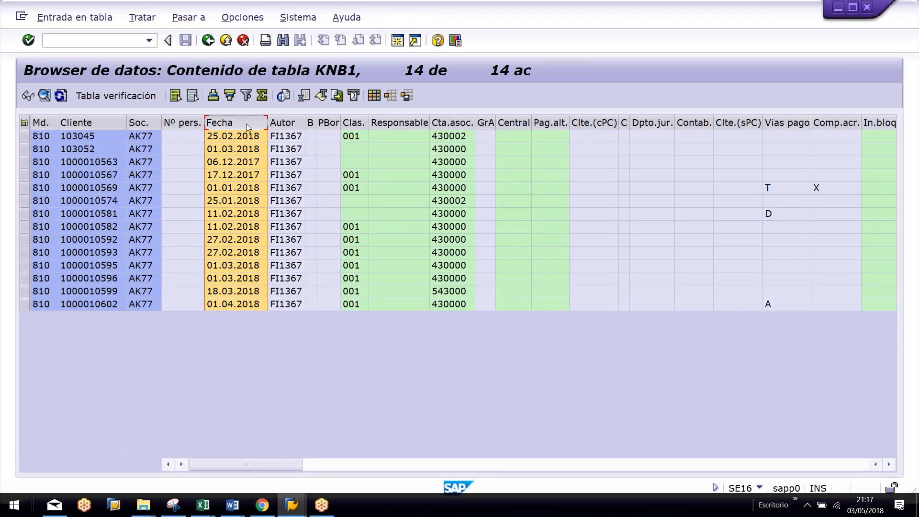
click(298, 122)
click(361, 123)
click(453, 123)
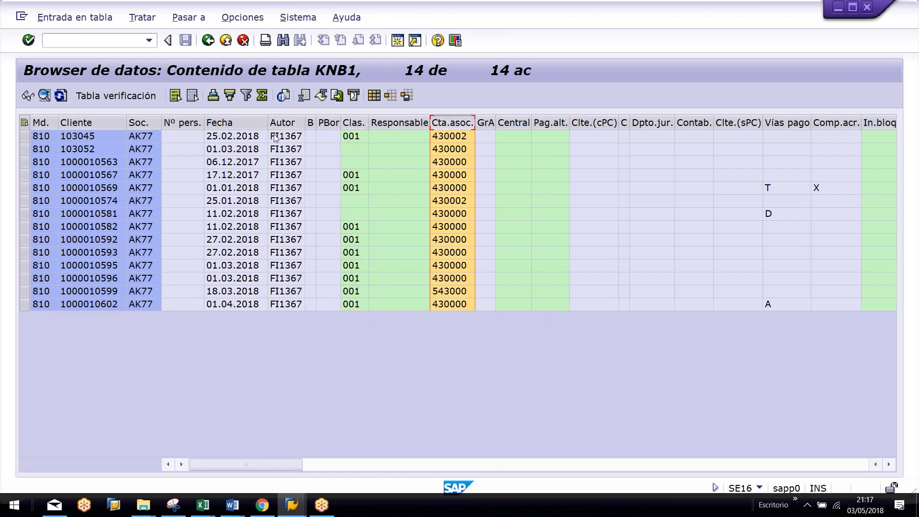
click(441, 231)
click(445, 252)
click(450, 148)
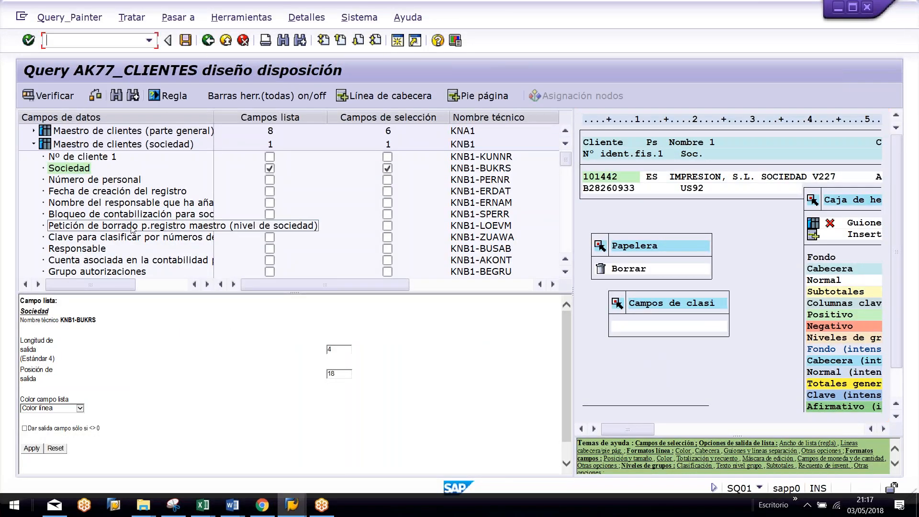
click(125, 202)
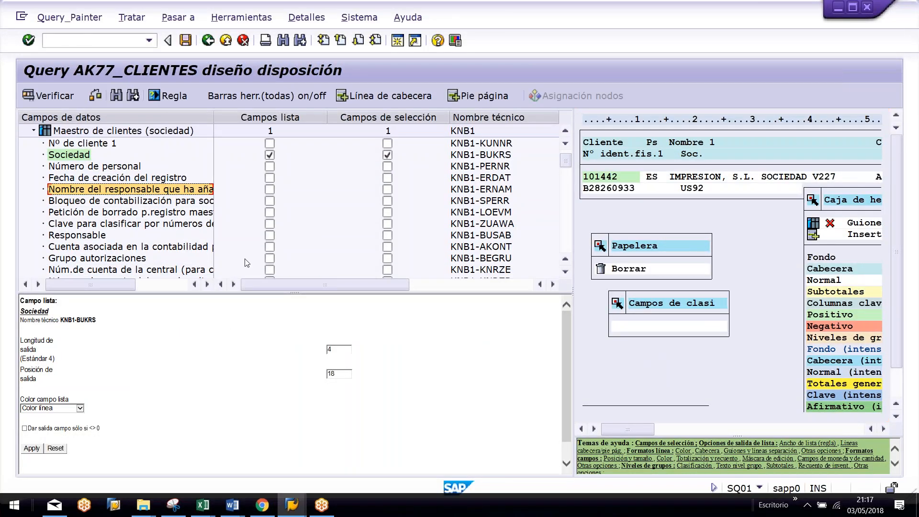
click(270, 247)
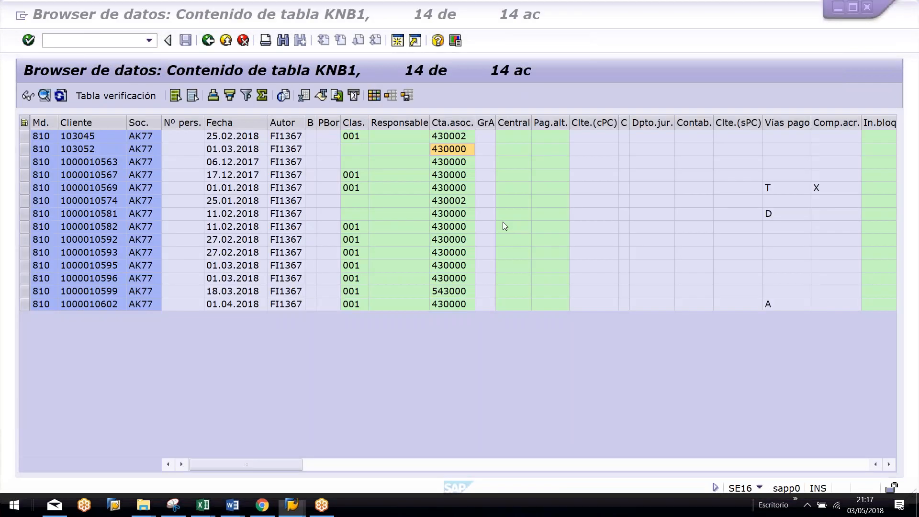
Step: Locate the Vías pago column in the KNB1 contents and look through the query's KNB1 fields for its counterpart
scroll(552, 222, right, 3)
click(575, 123)
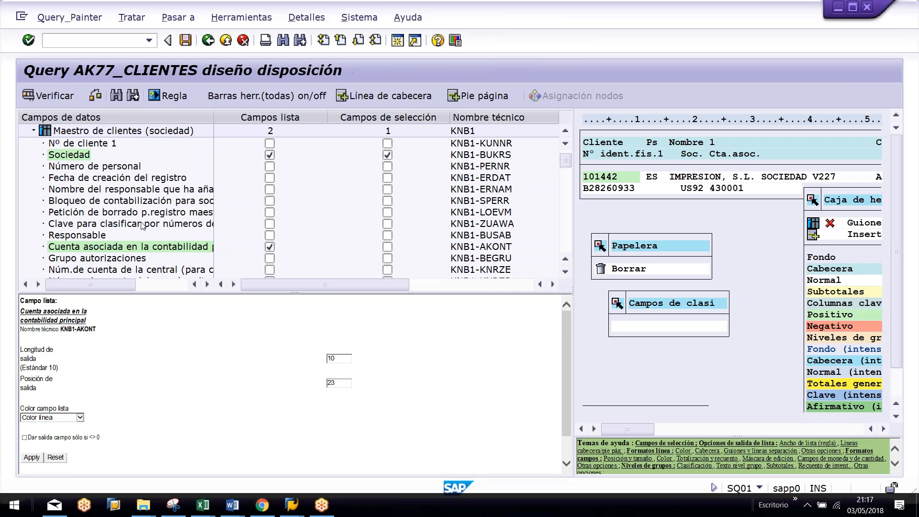
scroll(142, 225, down, 2)
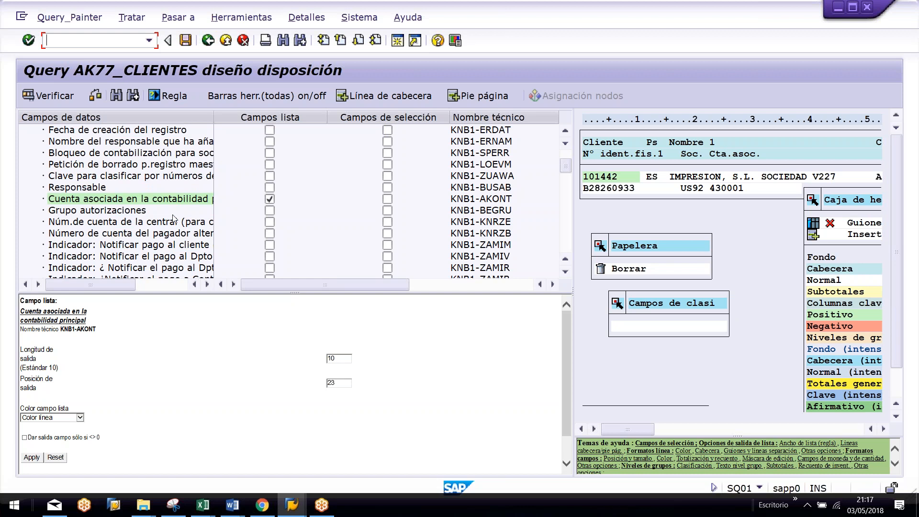
scroll(174, 219, down, 6)
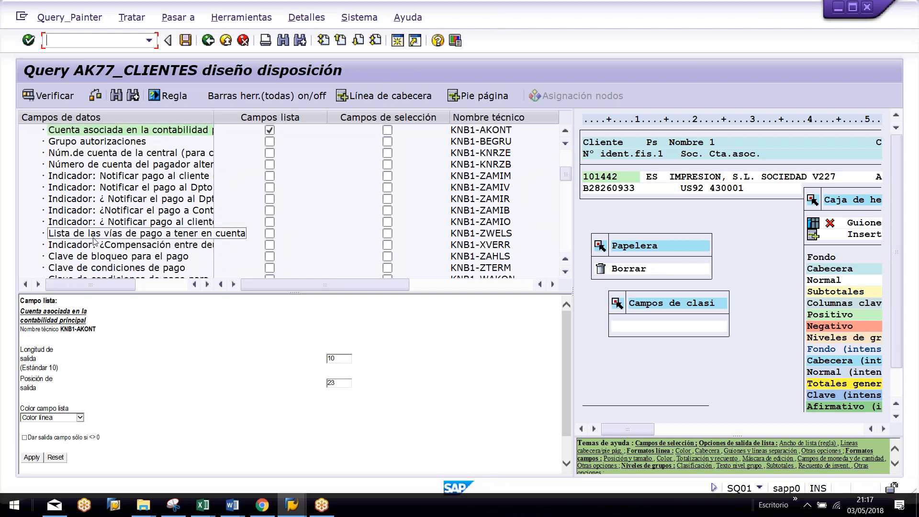
scroll(95, 241, down, 1)
scroll(96, 240, down, 5)
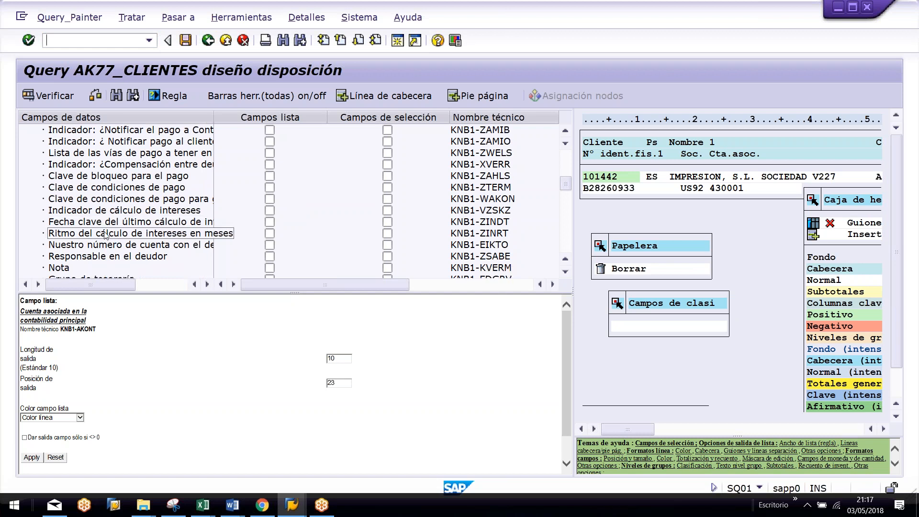
scroll(106, 234, down, 4)
scroll(103, 232, up, 5)
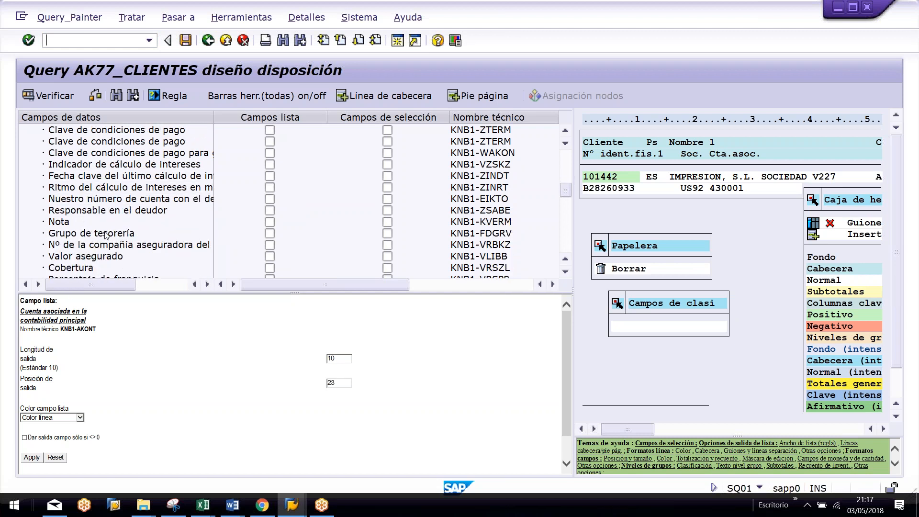
Step: Search the query fields for "VIA" and go through the successive matches
click(116, 96)
text(V)
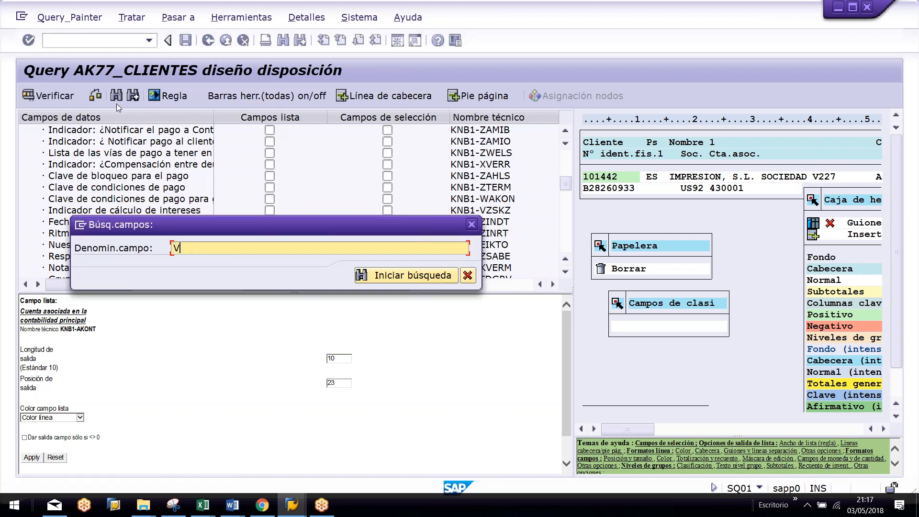
text(IA)
key(Return)
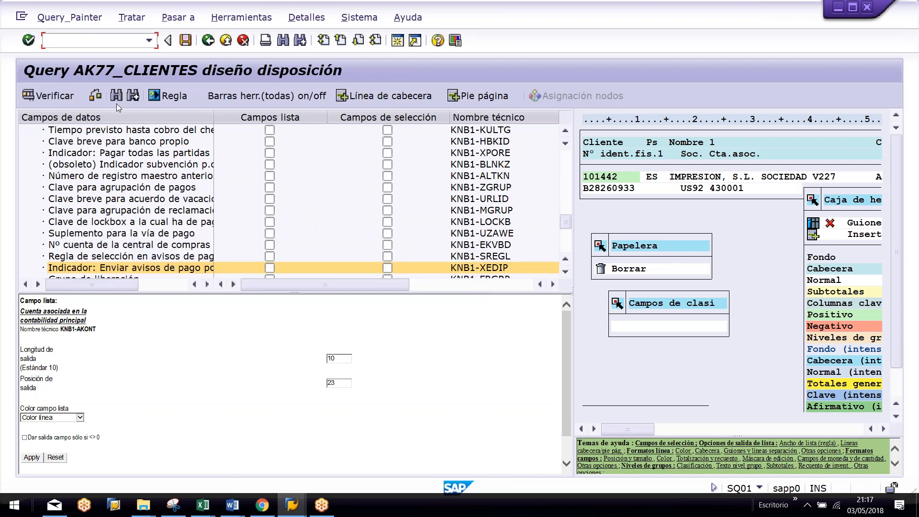
click(133, 95)
click(133, 96)
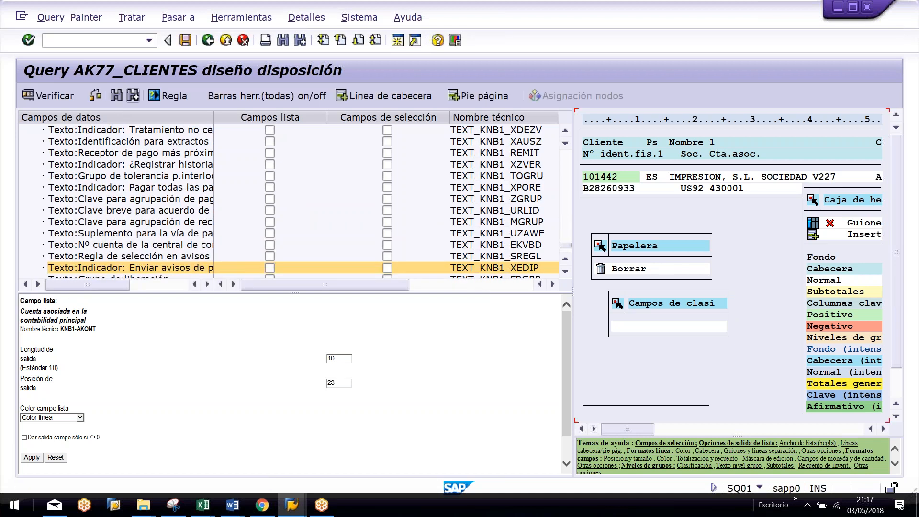
click(133, 96)
click(131, 97)
click(133, 103)
scroll(421, 226, up, 2)
scroll(421, 227, up, 2)
Step: Recheck the Vías pago column in the KNB1 contents, and examine the query's KNB1 fields following the reconciliation account
key(alt+Tab)
click(527, 170)
drag(572, 125, 522, 127)
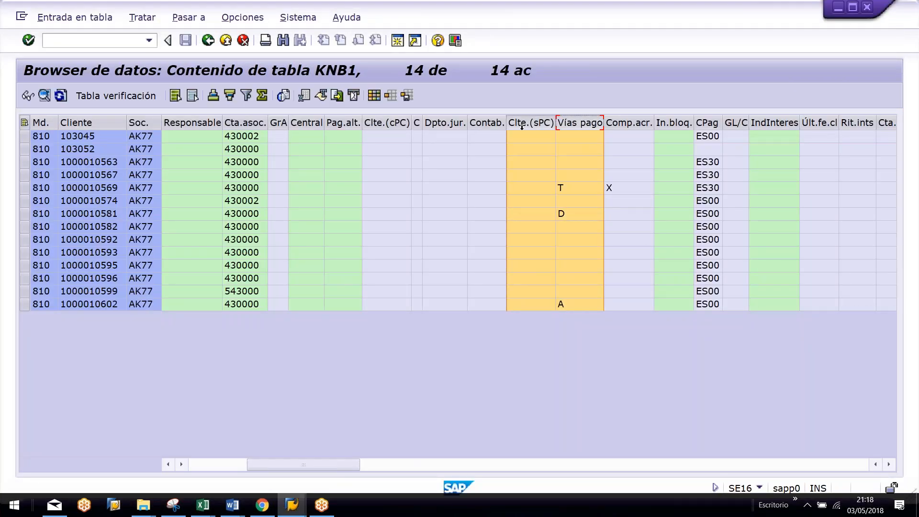
click(573, 136)
click(545, 138)
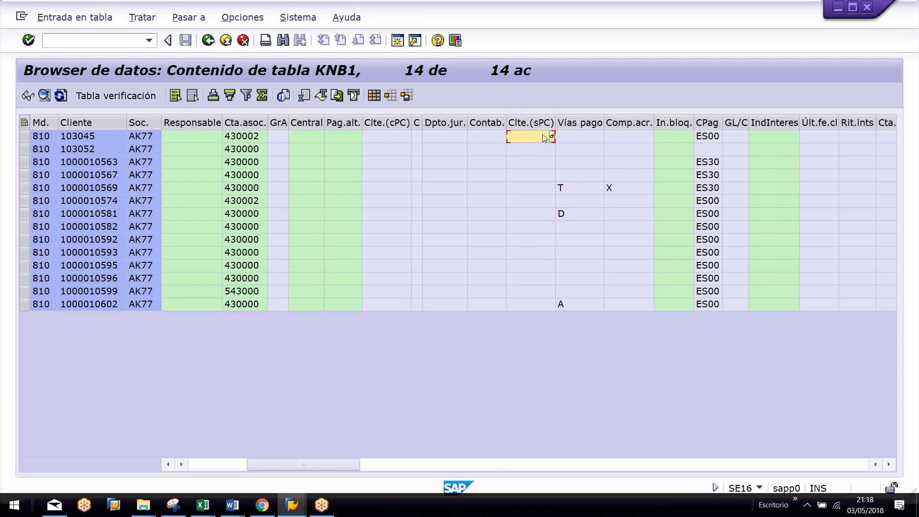
key(alt+Tab)
scroll(137, 211, up, 5)
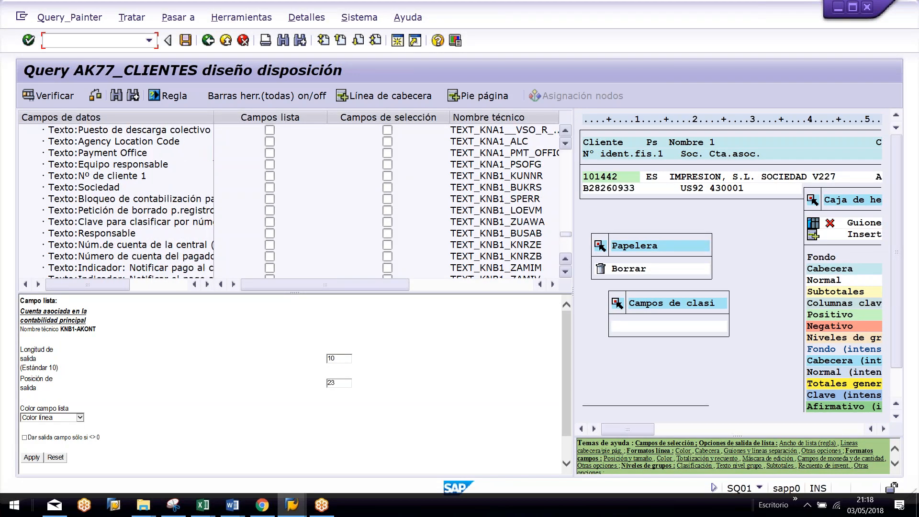
drag(565, 234, 559, 158)
scroll(69, 223, down, 3)
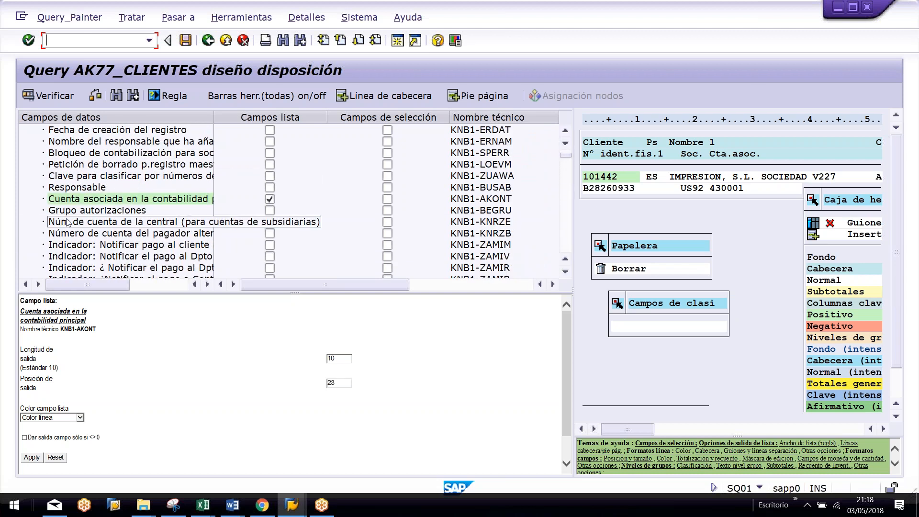
scroll(97, 236, down, 2)
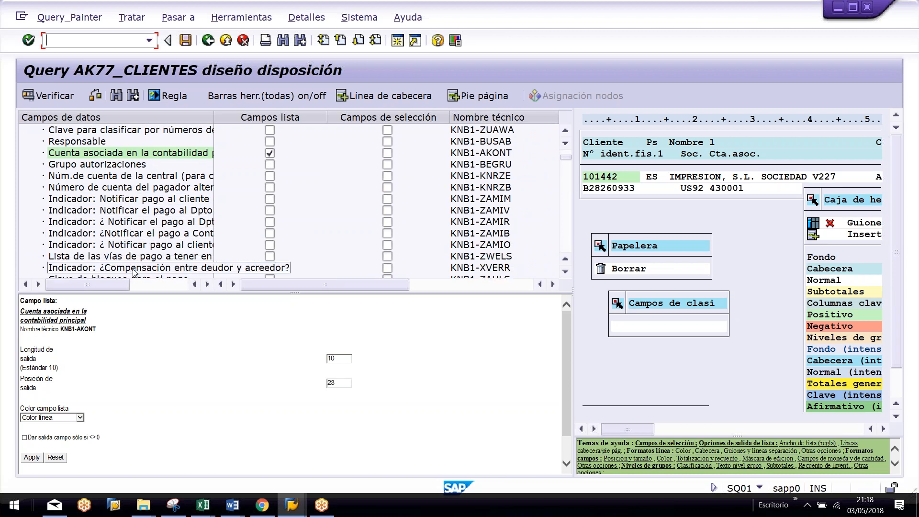
Step: Read the Vías pago field help in KNB1 and include Lista de las vías de pago a tener en cuenta (KNB1-ZWELS) as list and selection field
key(ctrl+f)
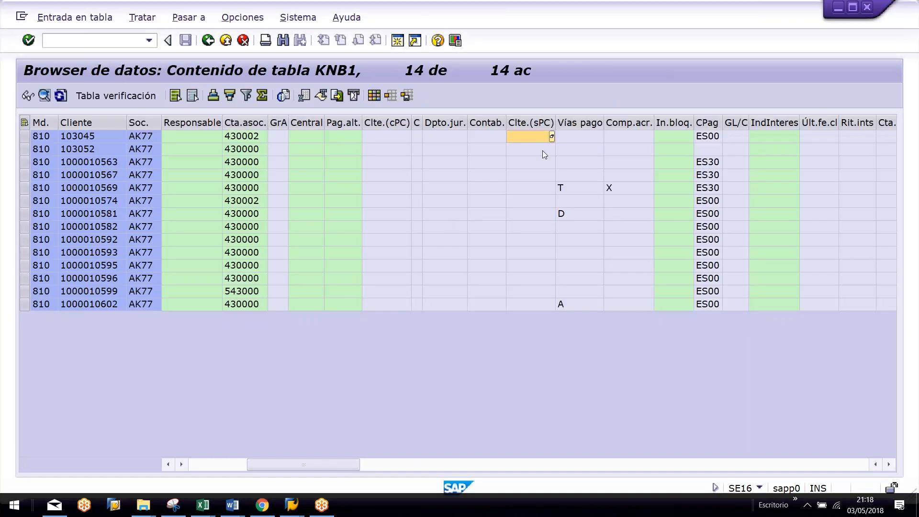
click(569, 137)
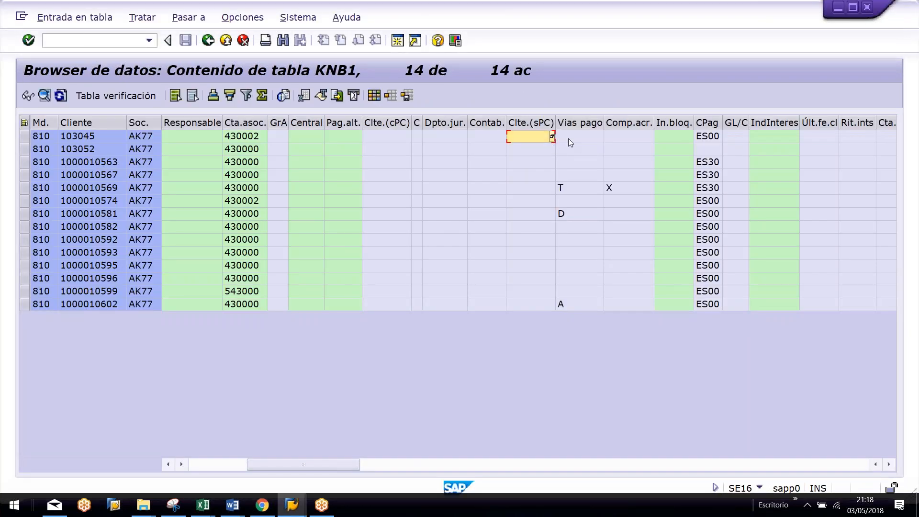
key(F1)
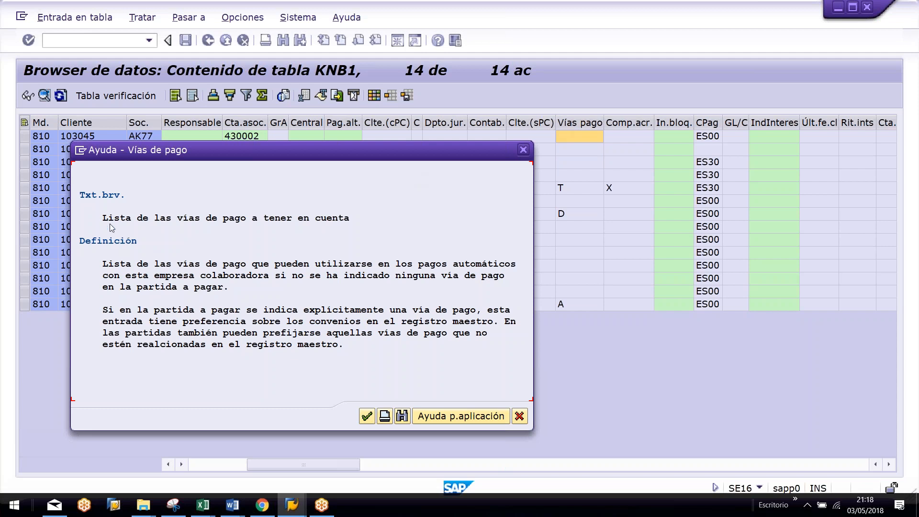
drag(101, 215, 330, 224)
key(Escape)
key(alt+Tab)
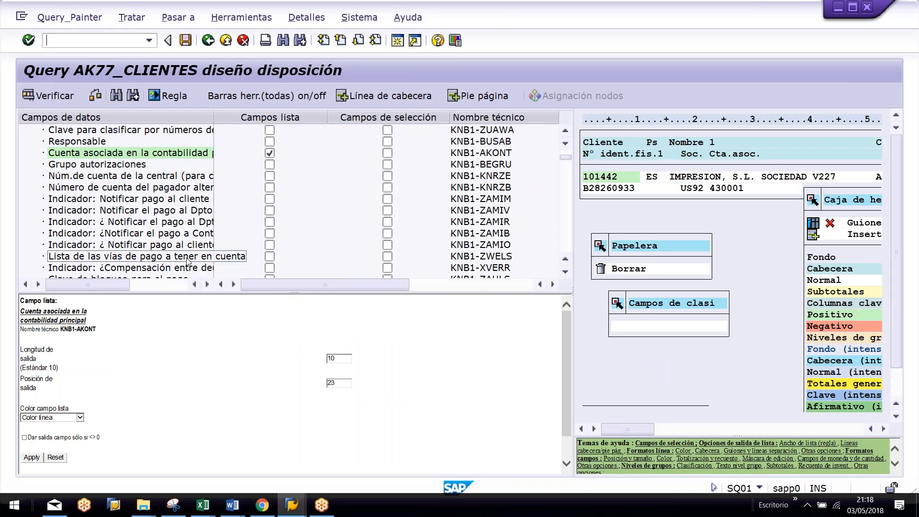
click(269, 256)
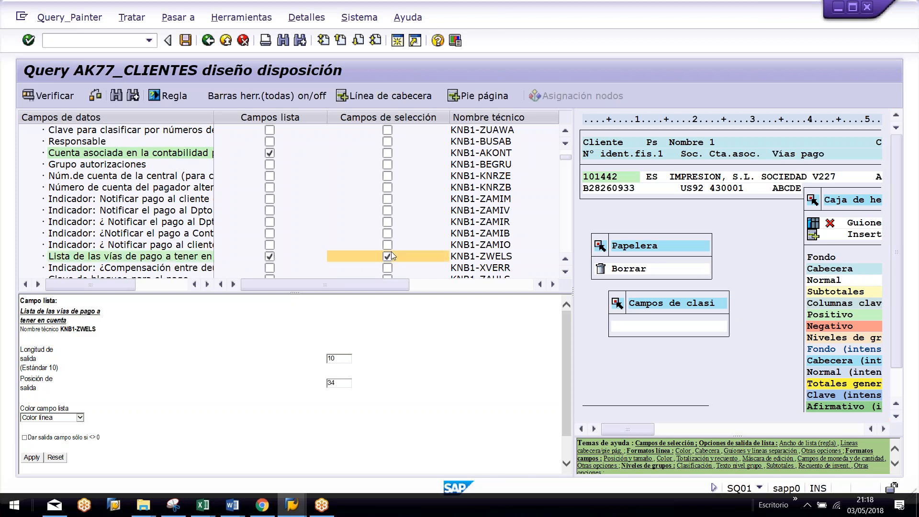
Step: Reopen the Vías pago field help in the KNB1 contents to review its short text and definition, and close it
key(alt+Tab)
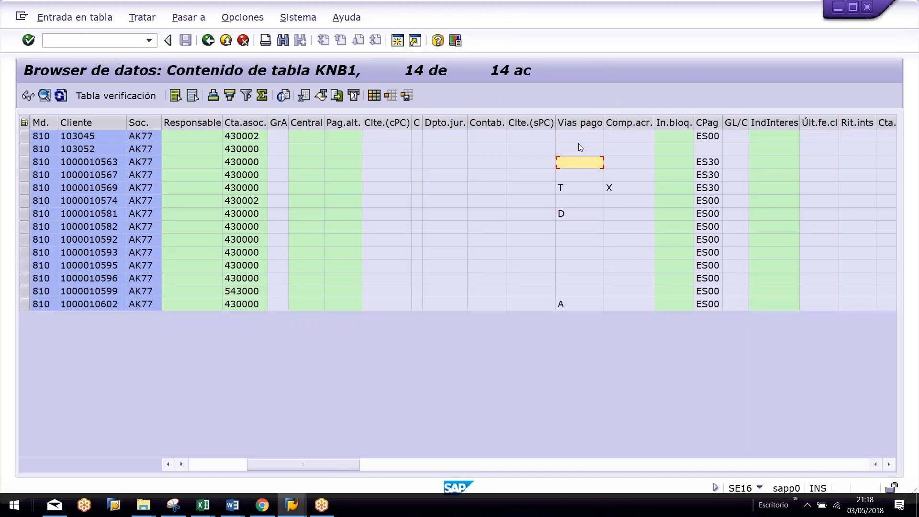
key(F1)
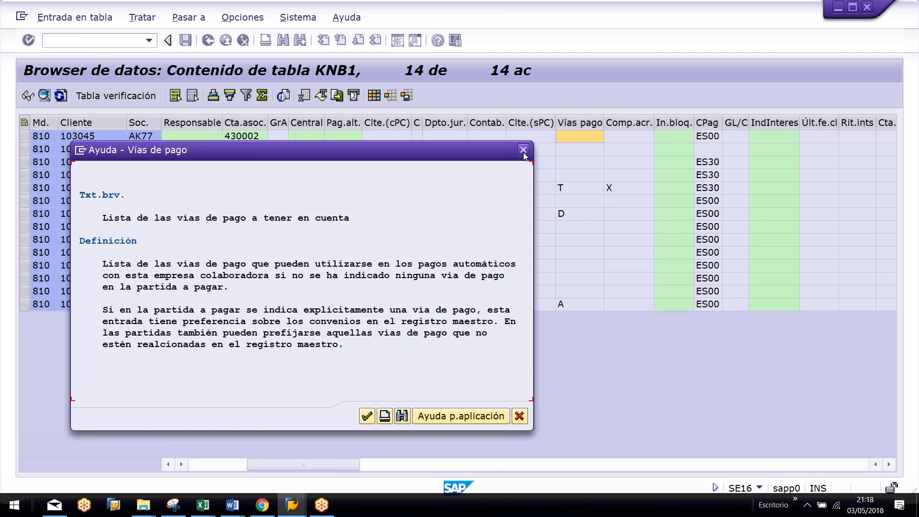
click(520, 416)
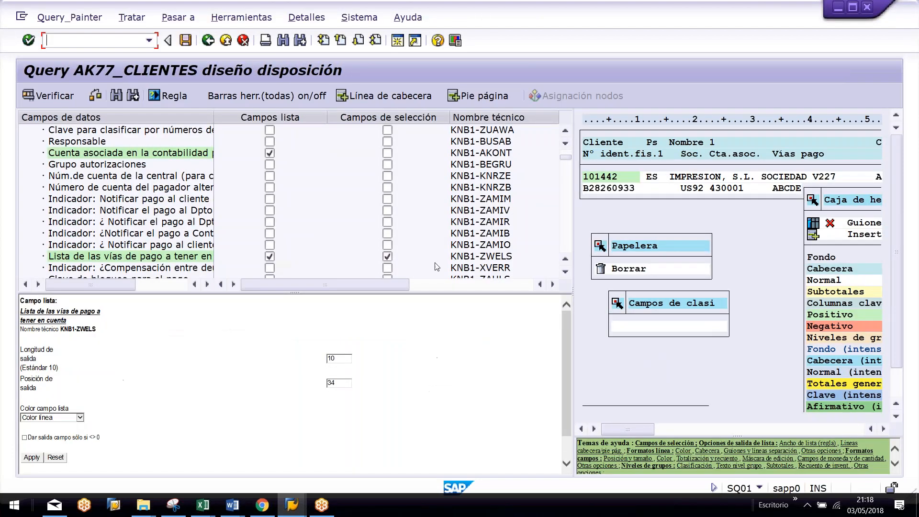
Step: Check the CPag column in the KNB1 contents and include Clave de condiciones de pago (KNB1-ZTERM) as list and selection field
scroll(226, 255, down, 1)
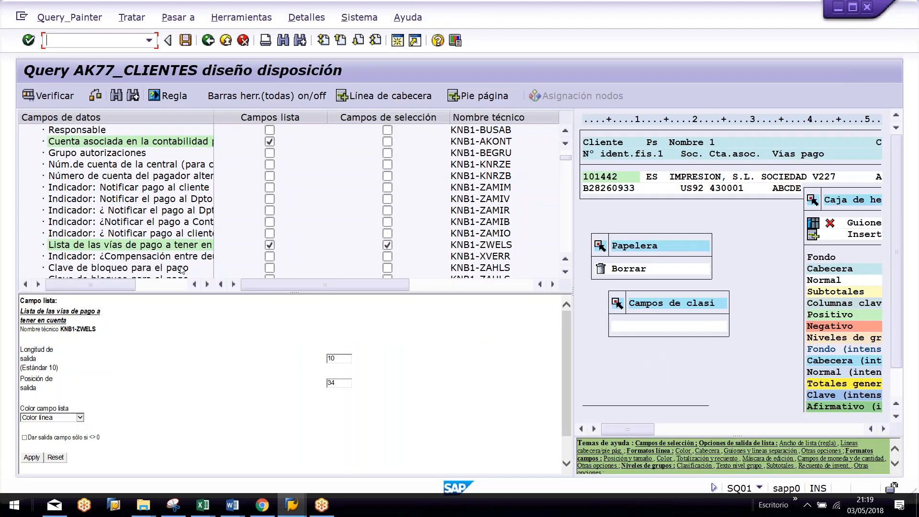
key(alt+Tab)
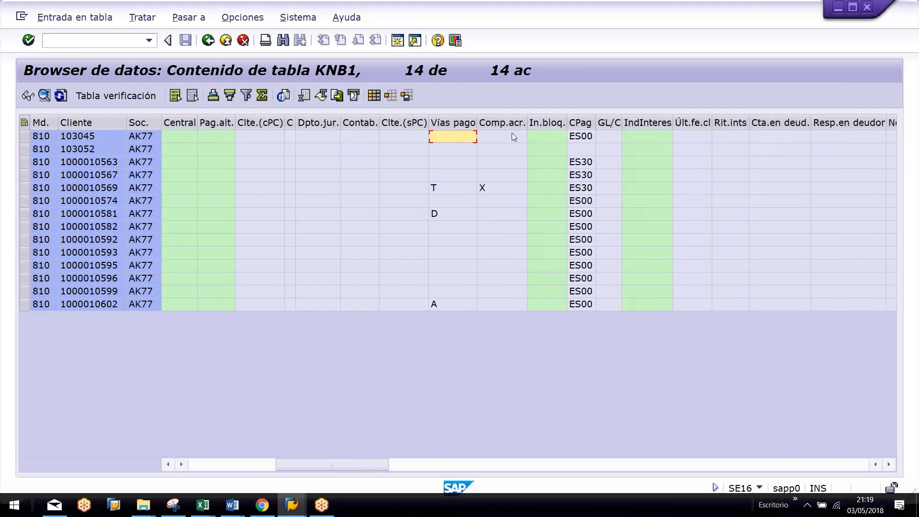
click(507, 194)
click(580, 122)
key(alt+Tab)
scroll(152, 240, down, 1)
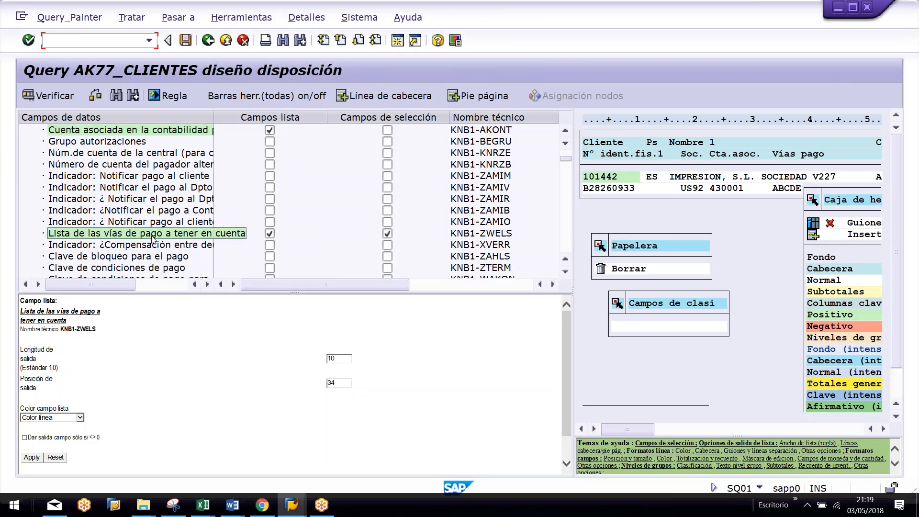
scroll(153, 247, down, 1)
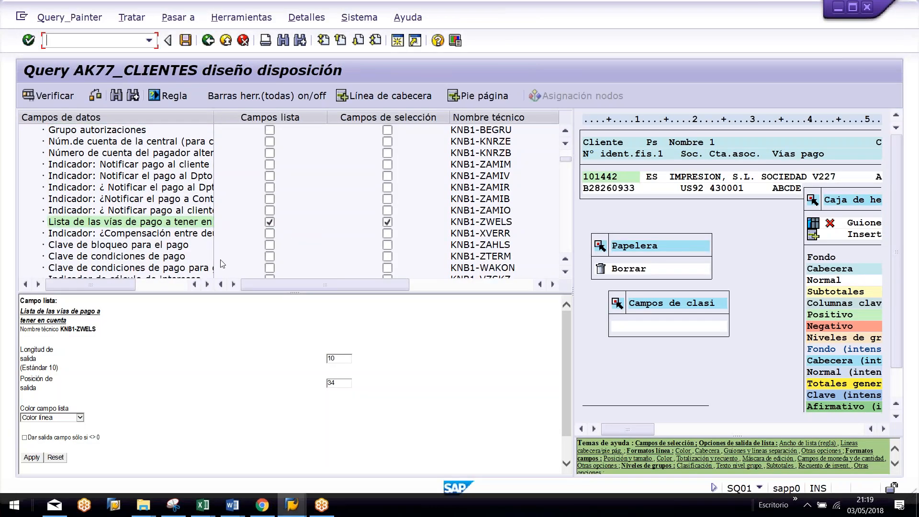
click(270, 256)
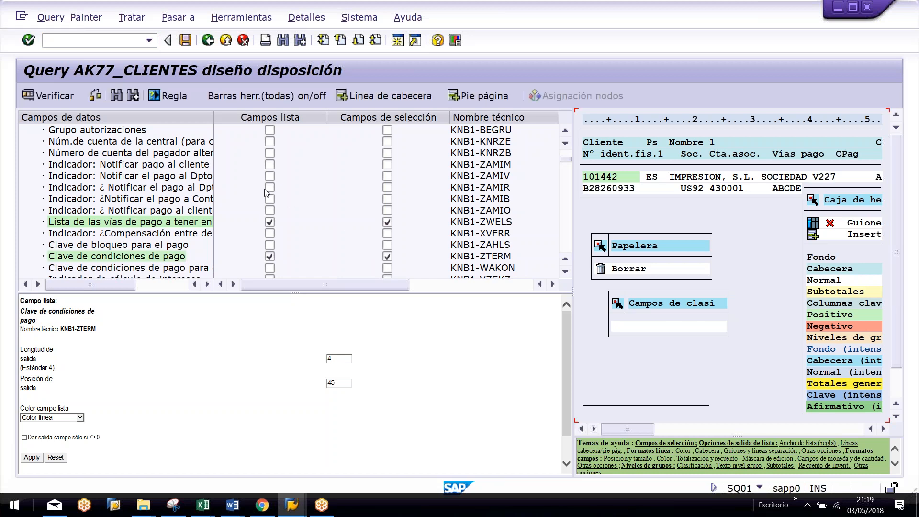
Step: Examine the remaining columns of the KNB1 table contents for further company-code fields, and return to the query layout
key(alt+Tab)
click(664, 240)
scroll(665, 243, right, 10)
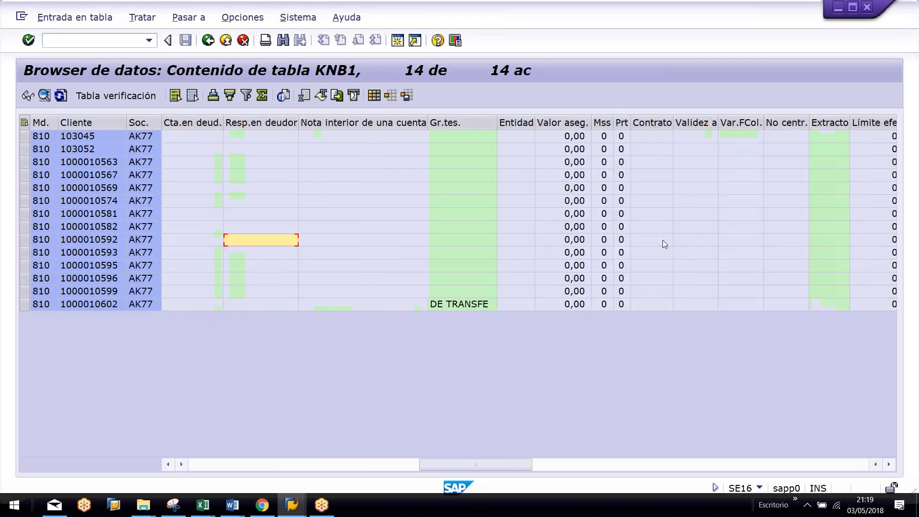
scroll(663, 240, right, 10)
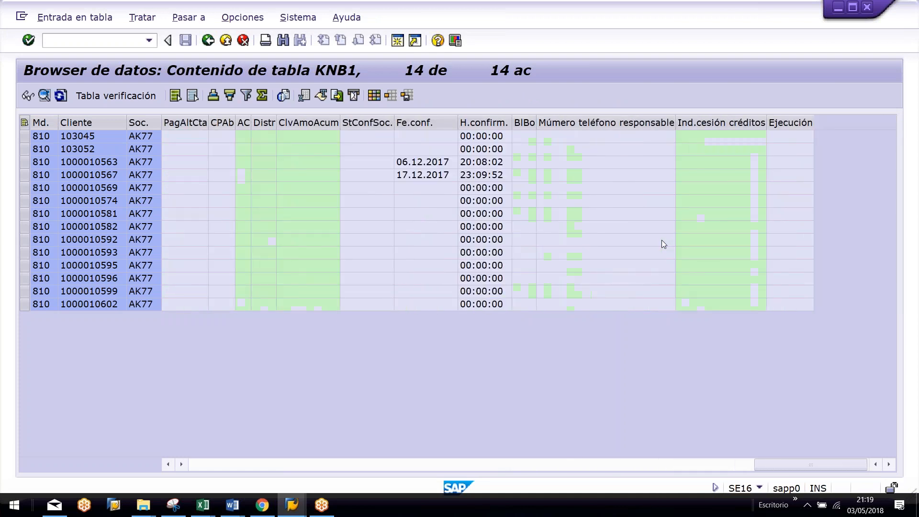
scroll(661, 239, left, 10)
key(alt+Tab)
Step: Collapse the Maestro de clientes (sociedad) fields and include Texto:Sociedad (TEXT_KNB1_BUKRS) from Campos adicionales as a list field
scroll(182, 197, up, 8)
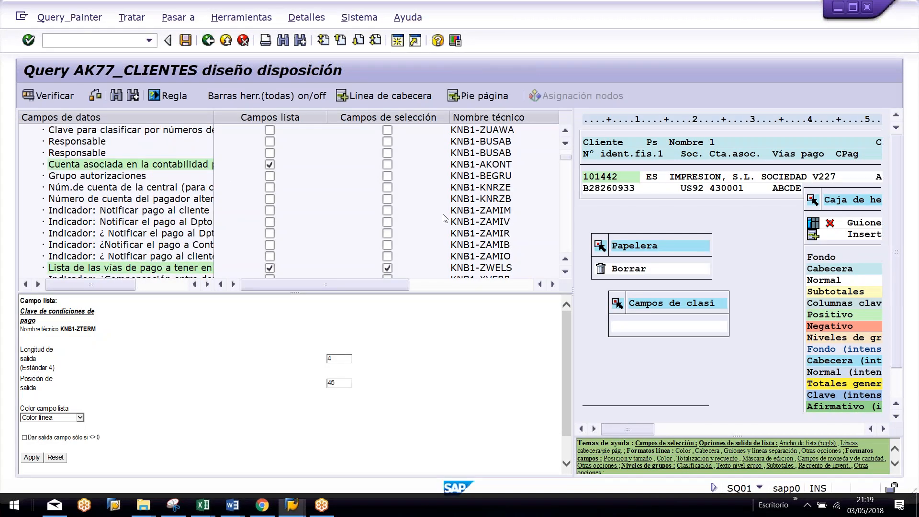
click(33, 158)
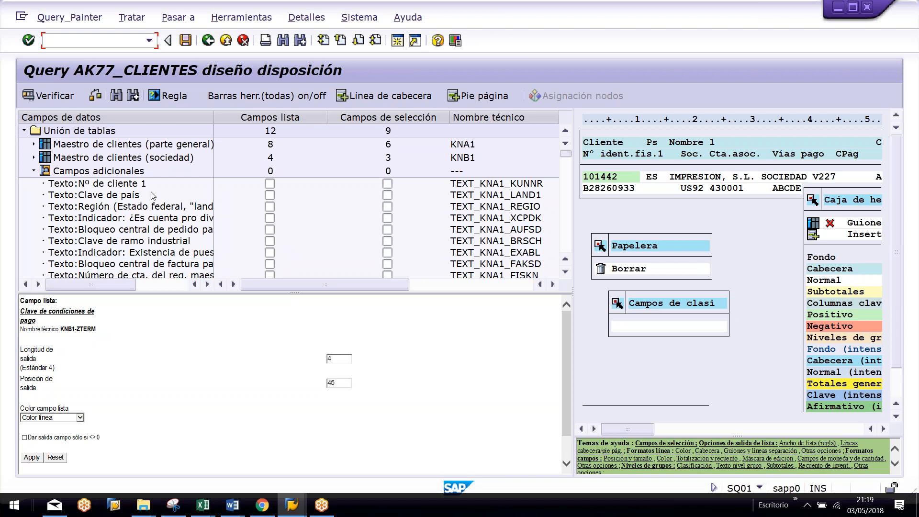
scroll(141, 228, down, 1)
scroll(139, 222, down, 1)
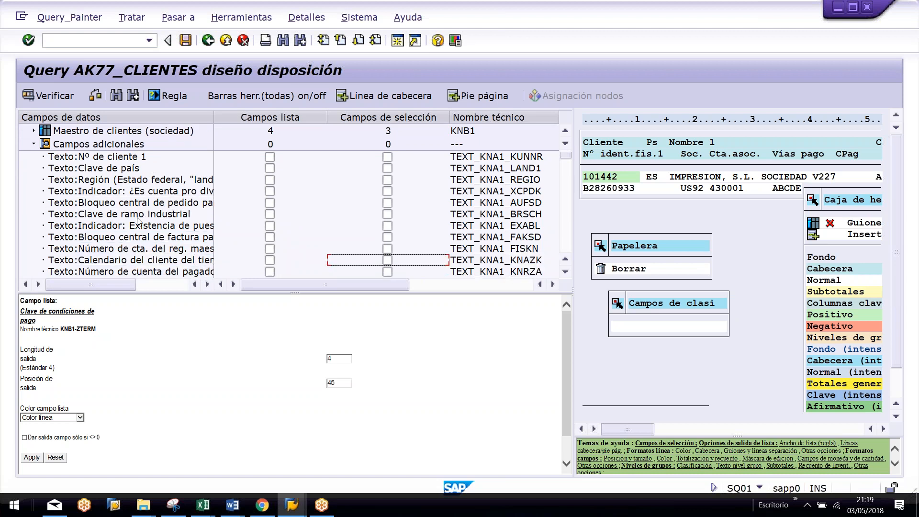
scroll(140, 223, up, 1)
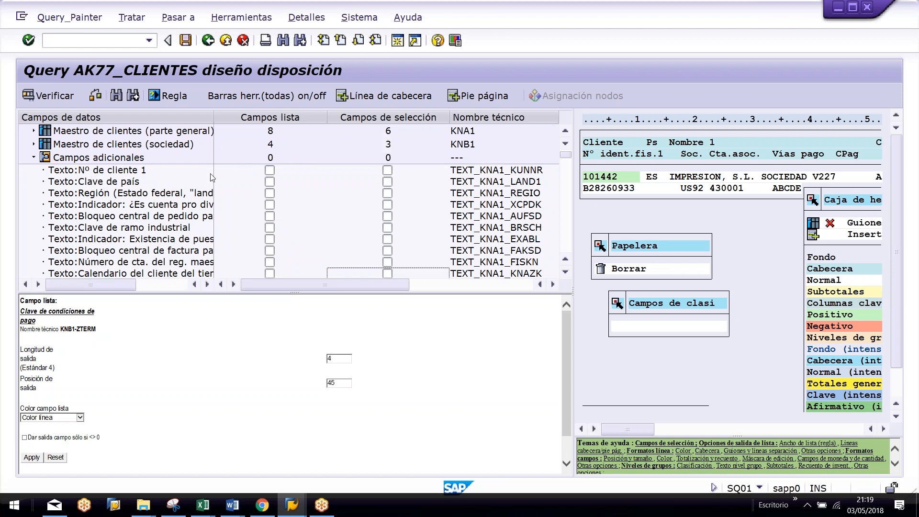
scroll(173, 211, down, 1)
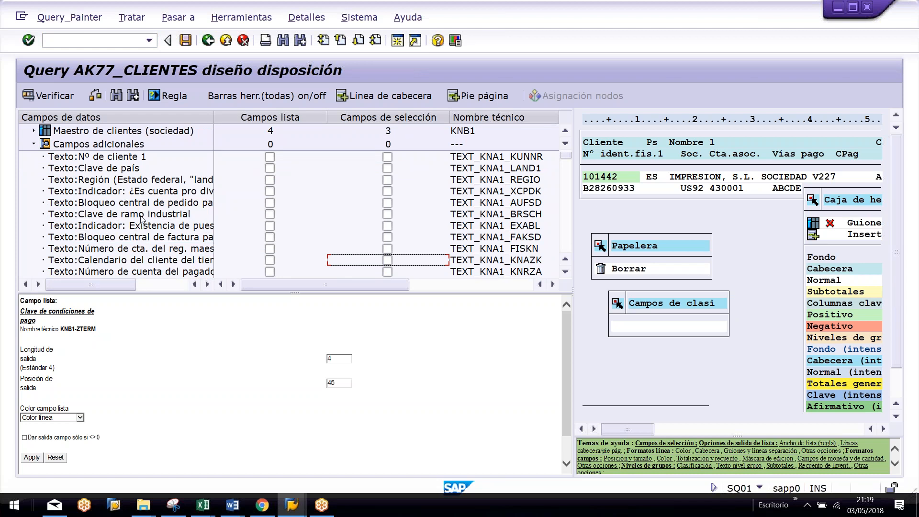
scroll(142, 219, down, 2)
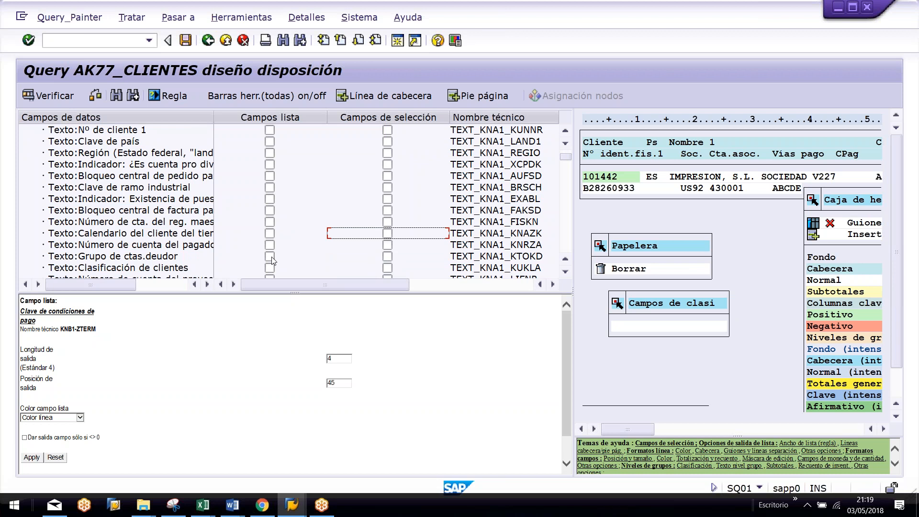
scroll(138, 201, down, 3)
scroll(146, 225, down, 4)
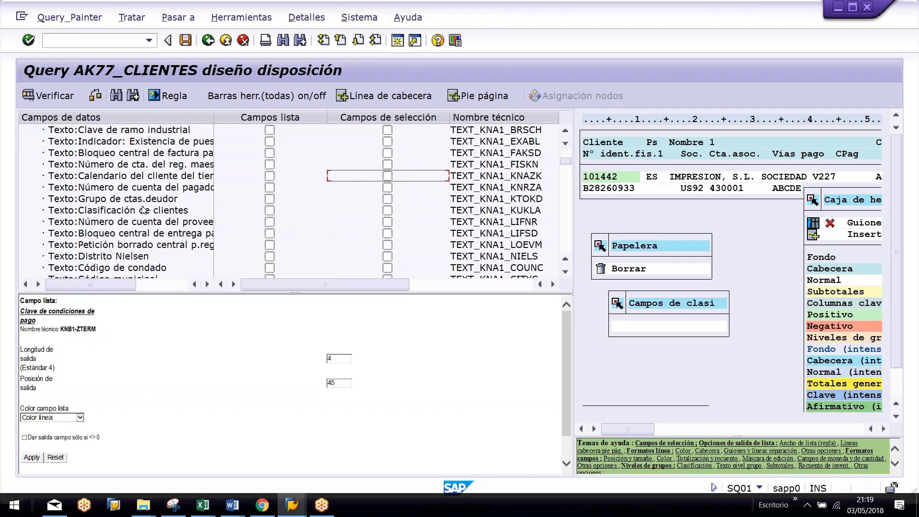
scroll(147, 228, down, 4)
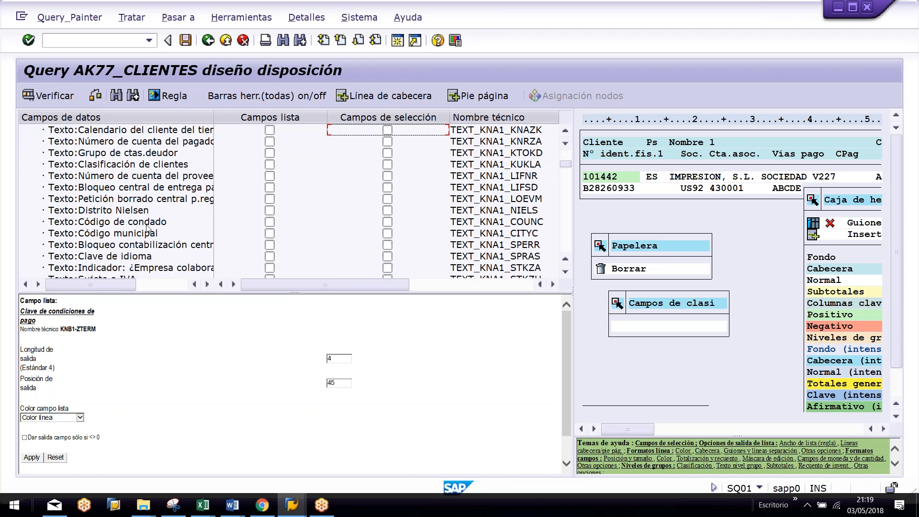
scroll(147, 229, down, 6)
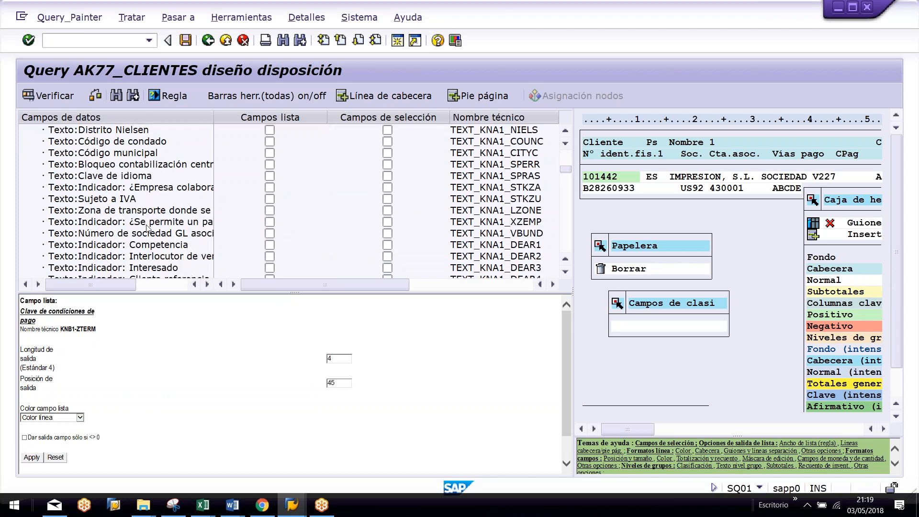
scroll(146, 229, down, 7)
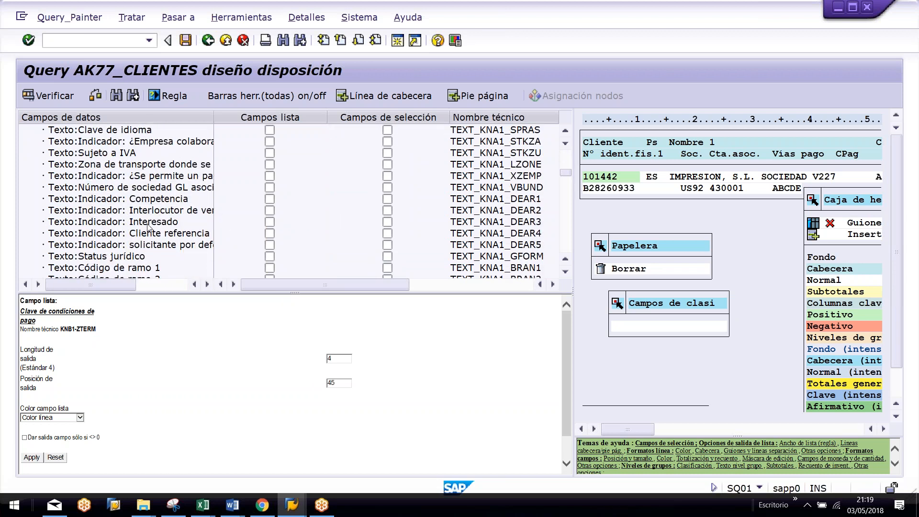
scroll(148, 226, down, 14)
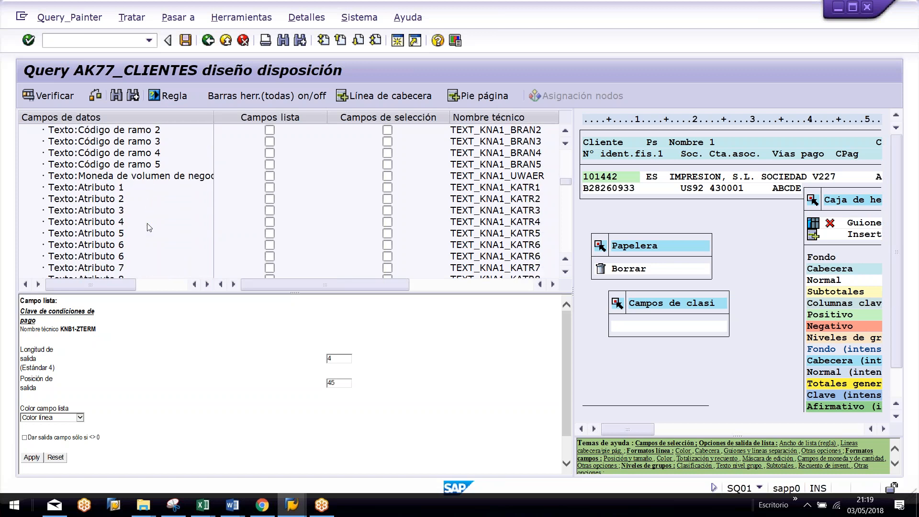
scroll(149, 229, down, 5)
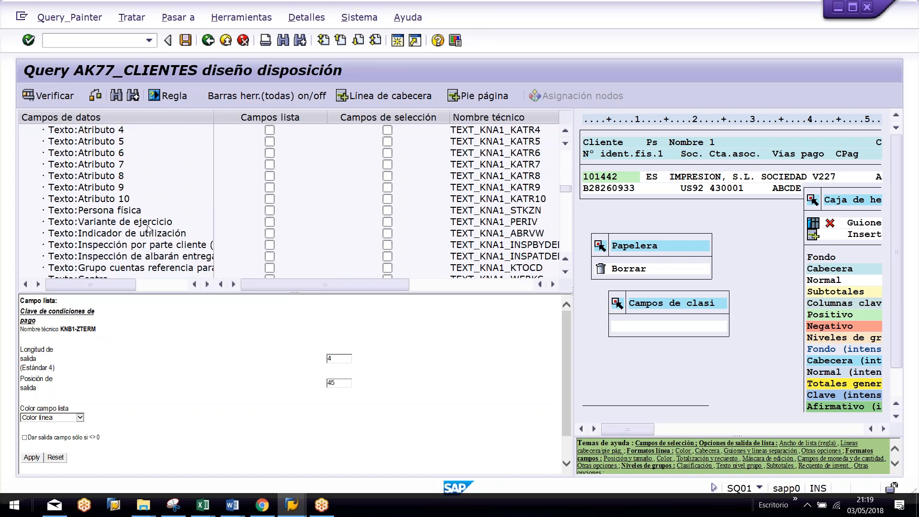
scroll(149, 229, down, 4)
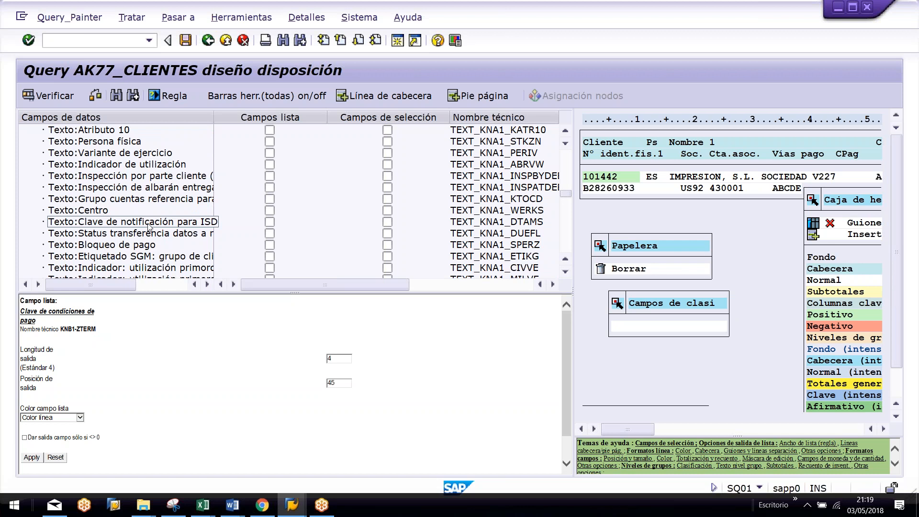
scroll(150, 227, down, 9)
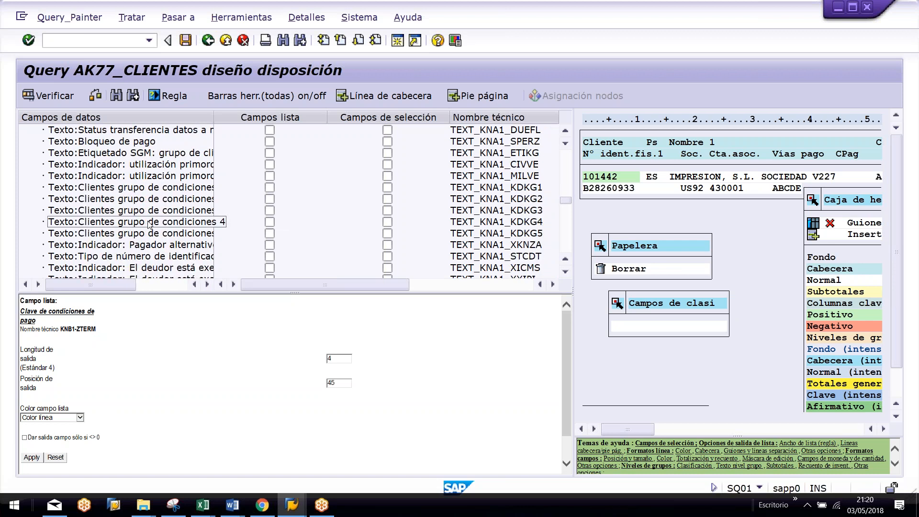
scroll(149, 224, down, 4)
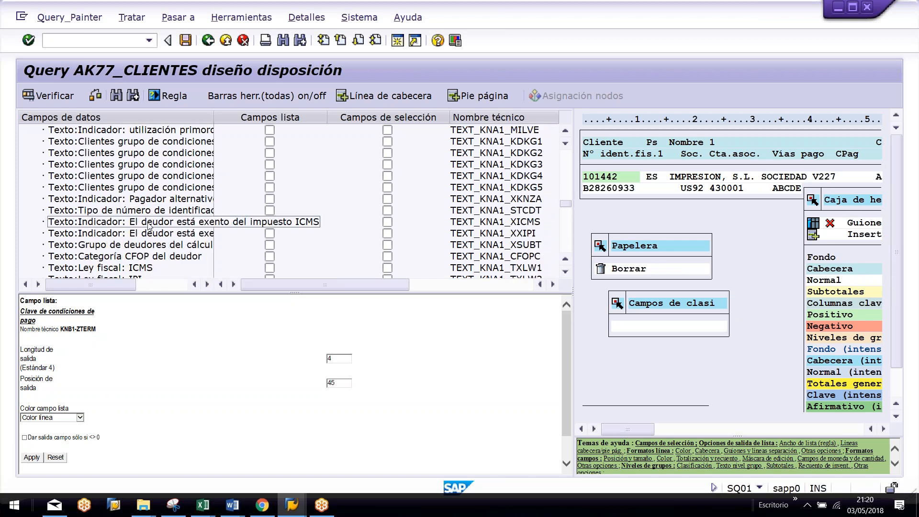
scroll(149, 229, down, 10)
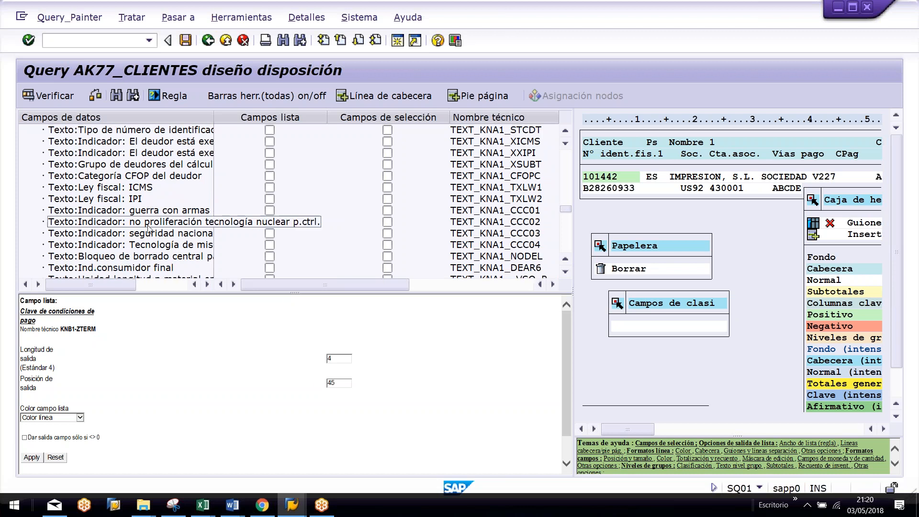
scroll(146, 216, down, 5)
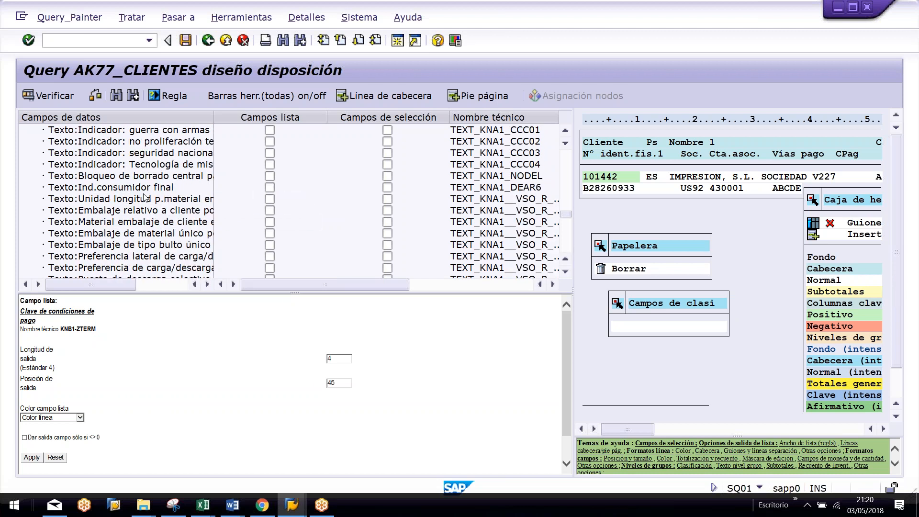
scroll(144, 196, down, 10)
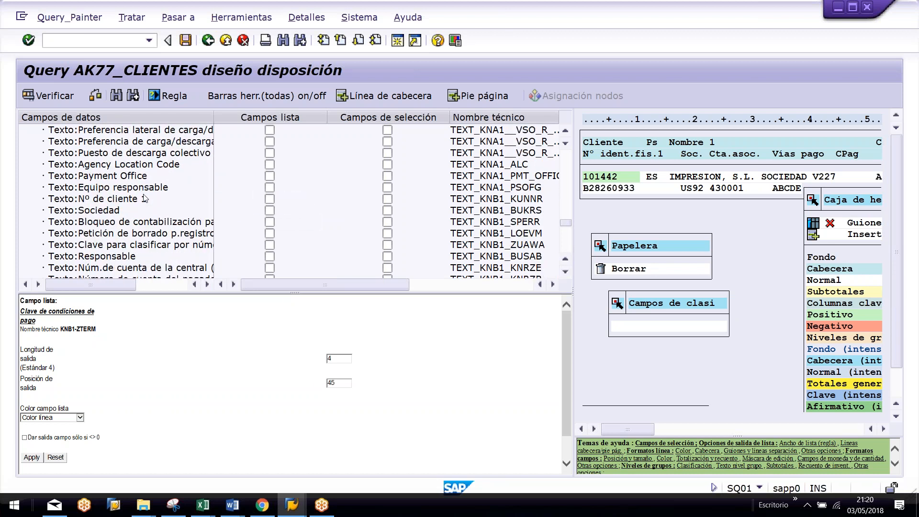
click(269, 211)
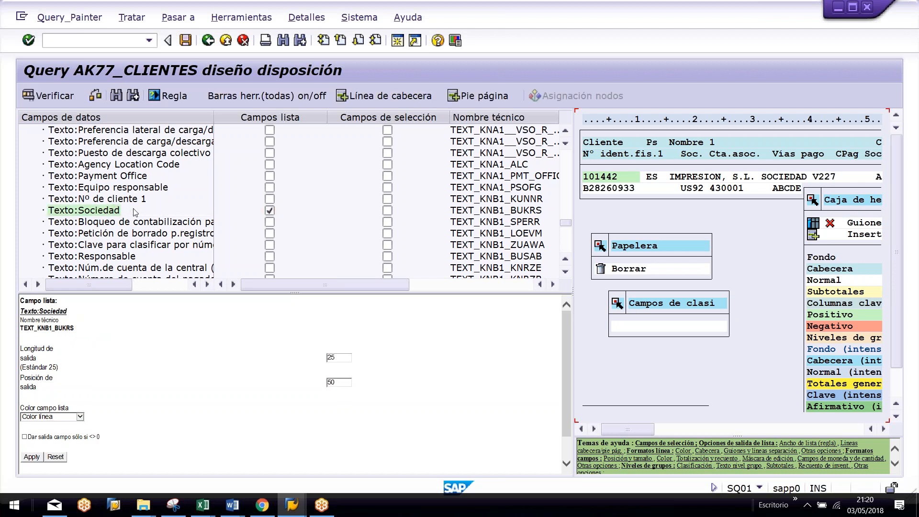
Step: Enlarge the list layout preview area to show the full line structure, and save the AK77_CLIENTES query
scroll(136, 213, down, 4)
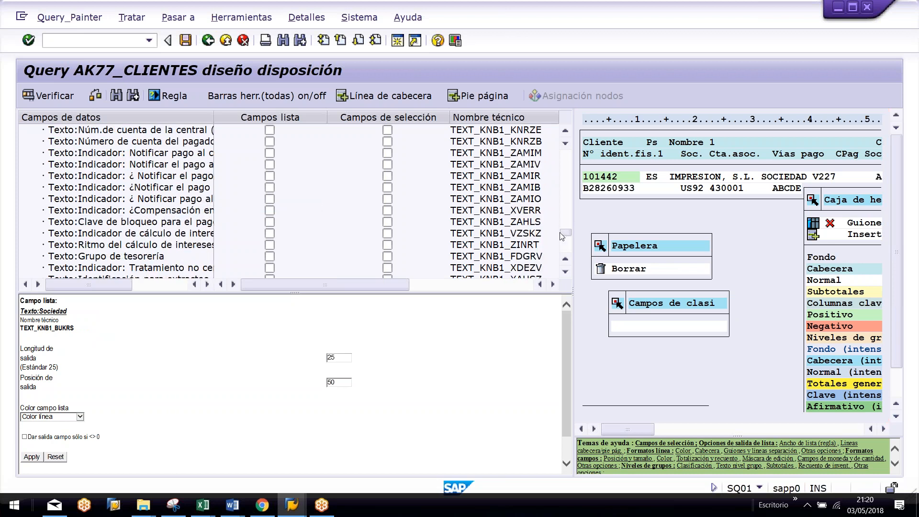
drag(574, 194, 350, 190)
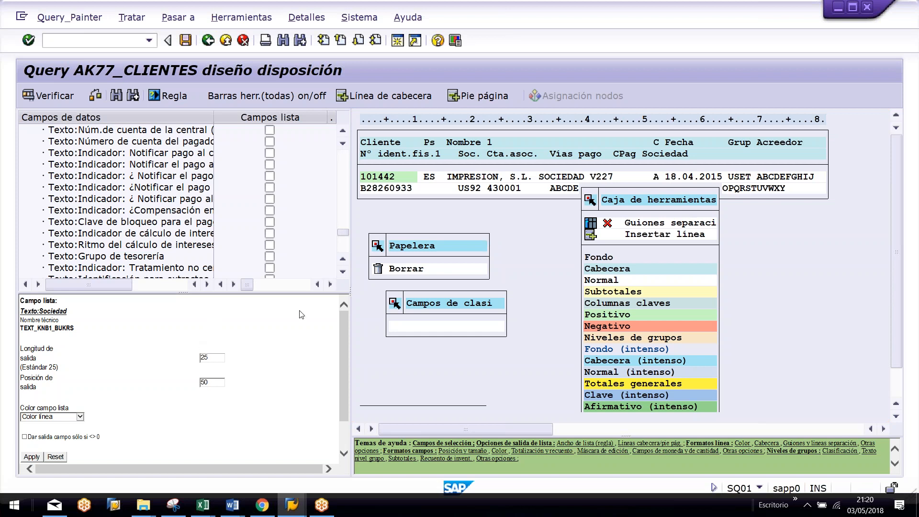
click(186, 41)
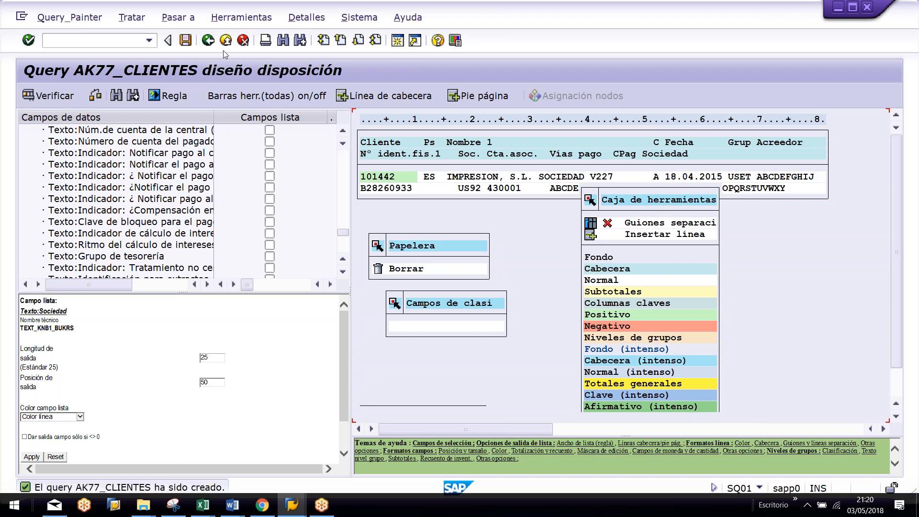
Step: Go back to the query's title and format screen, save it, and return to the query overview of user group AK77
click(207, 41)
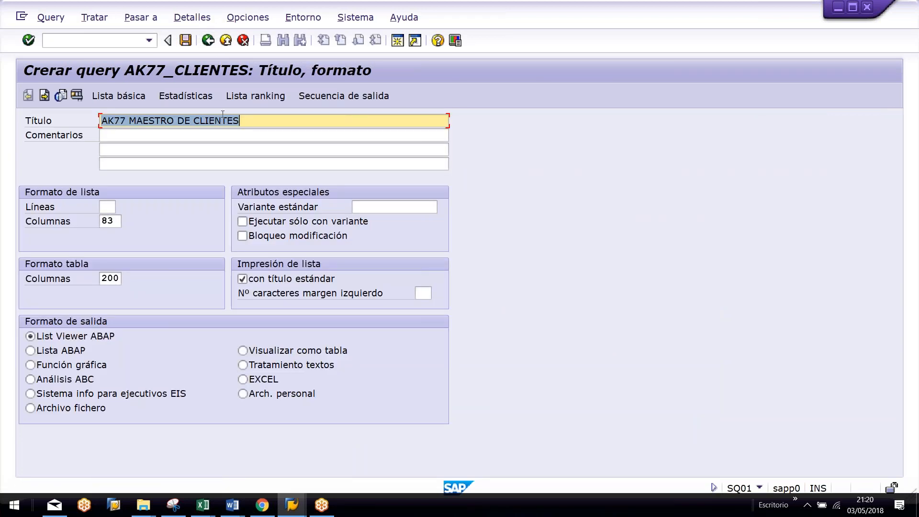
click(185, 41)
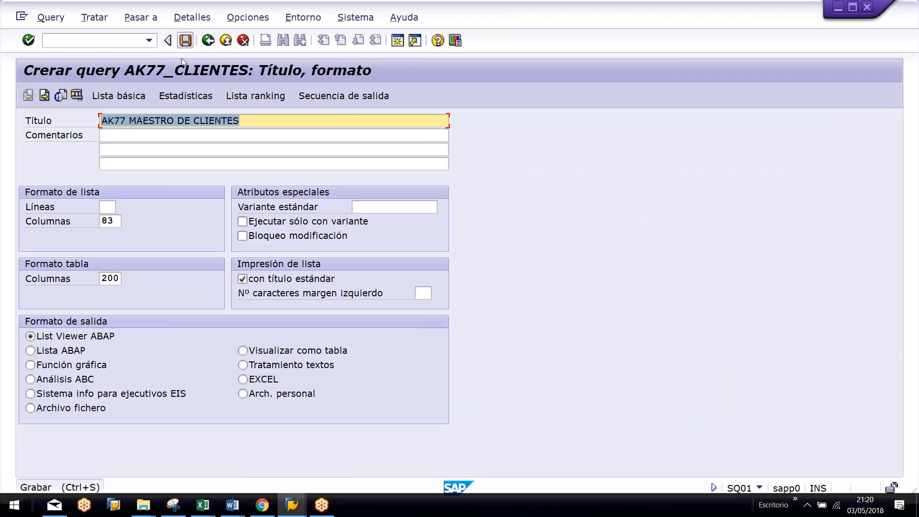
click(208, 40)
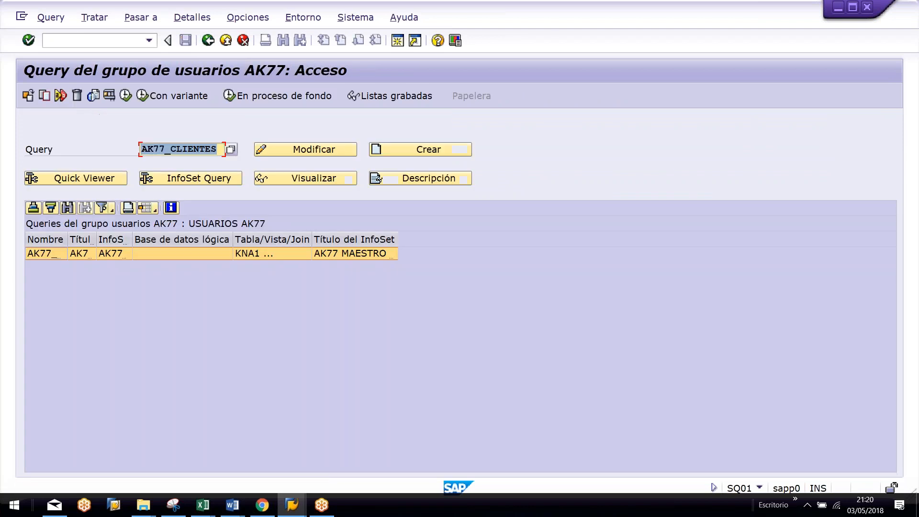
Step: Widen the Título, Nombre and InfoSet columns of the query overview, and execute the AK77_CLIENTES query
drag(96, 239, 262, 239)
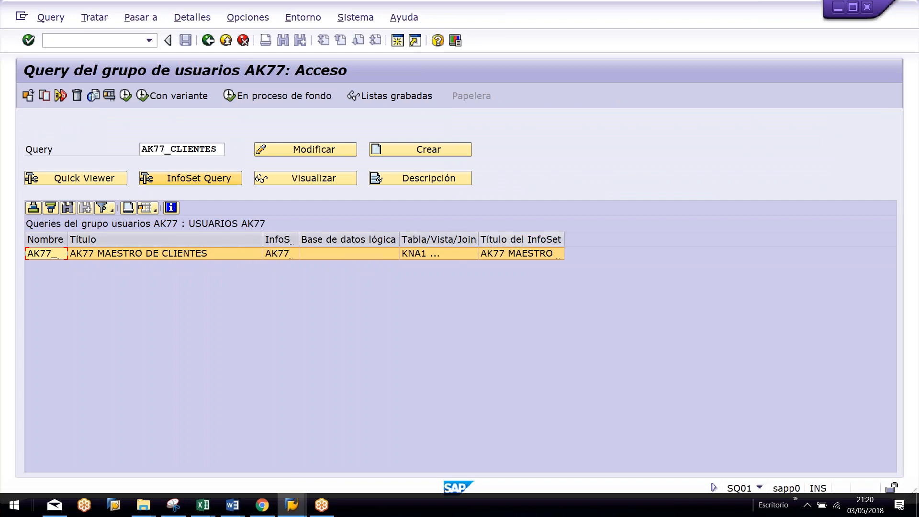
drag(67, 239, 156, 239)
click(208, 255)
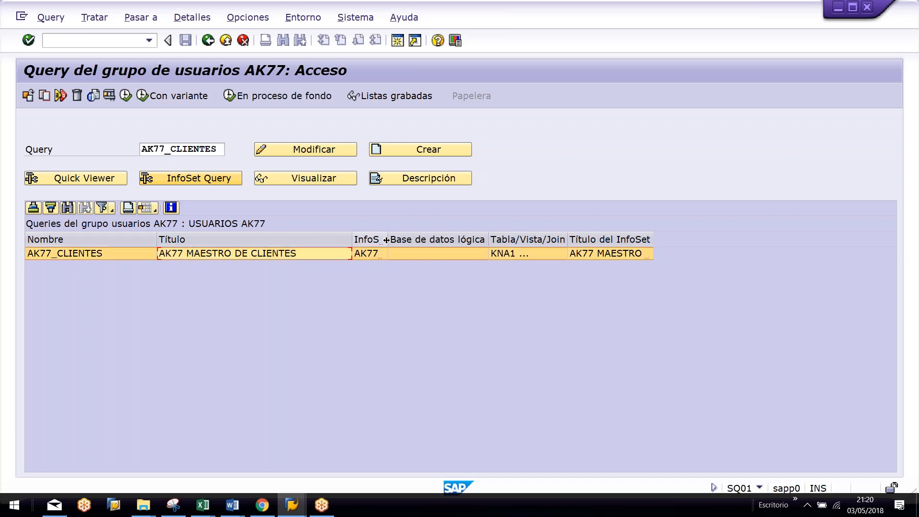
drag(386, 240, 471, 240)
click(416, 253)
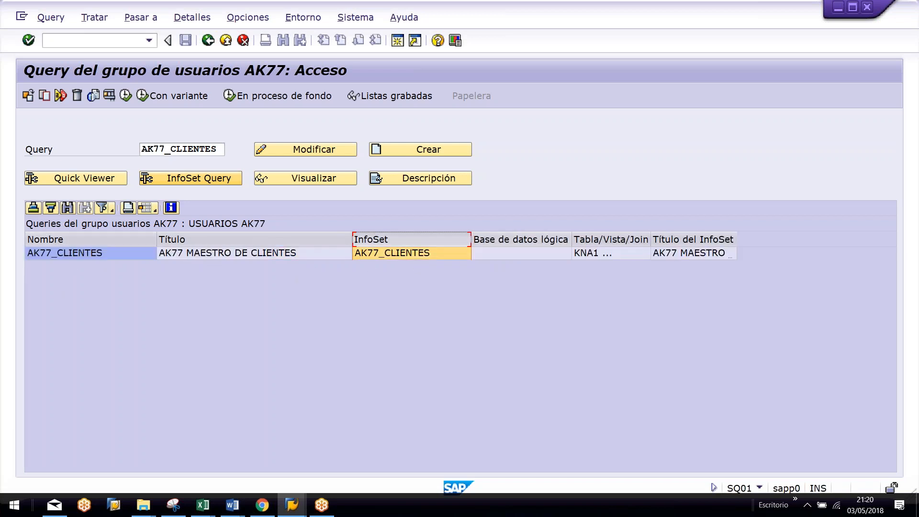
click(599, 253)
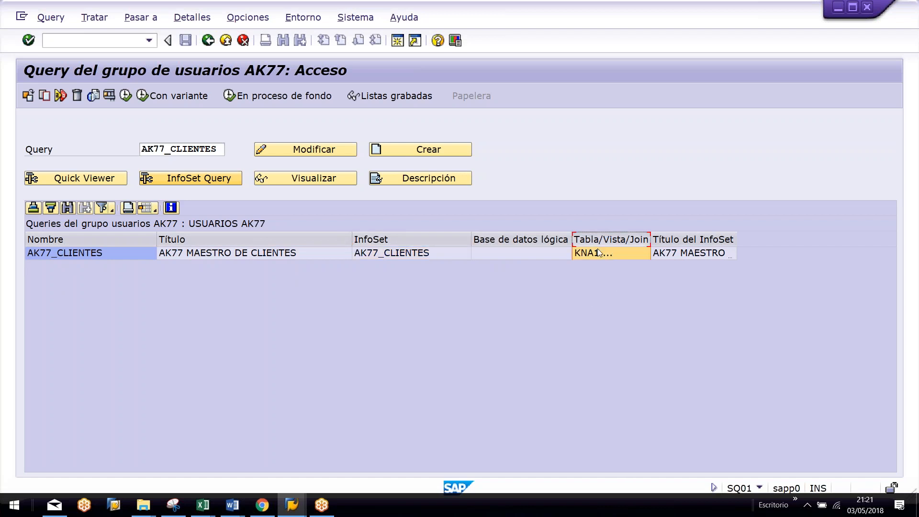
click(103, 256)
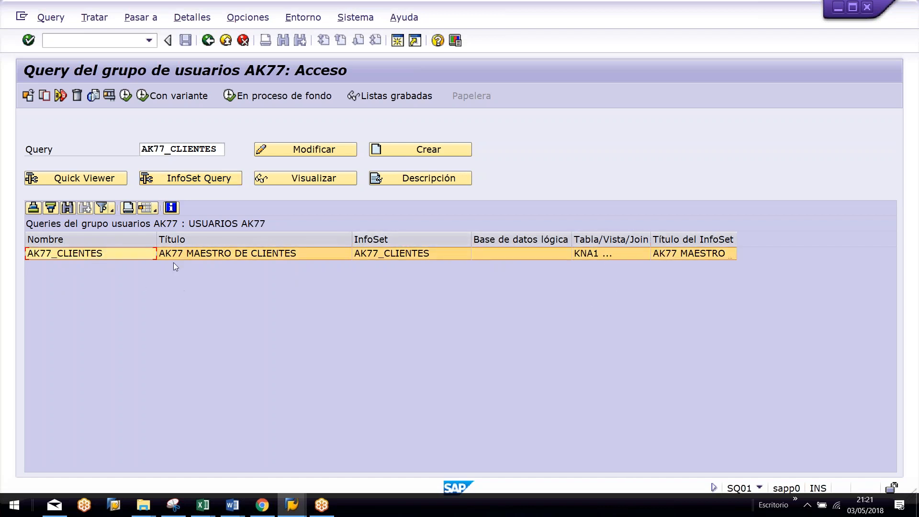
click(126, 96)
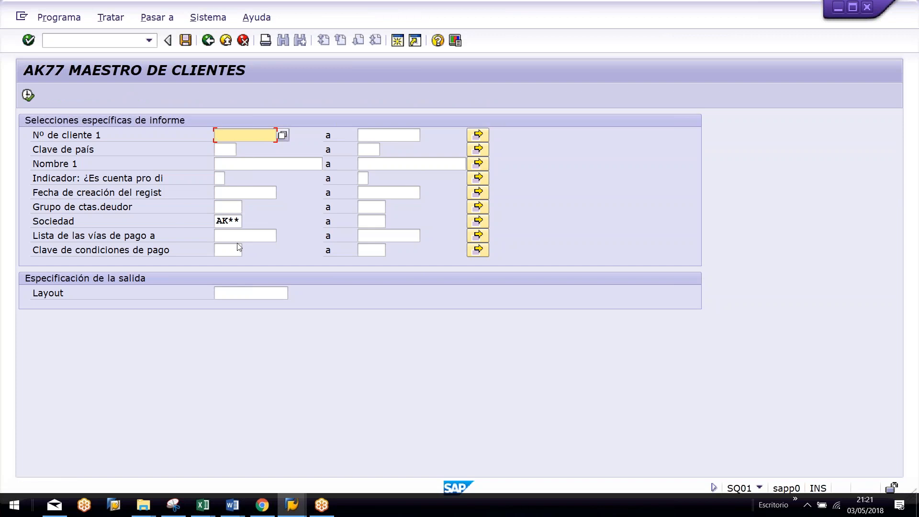
Step: Re-enter AK** as the Sociedad selection and start saving the selection criteria as a variant
double_click(227, 220)
key(Delete)
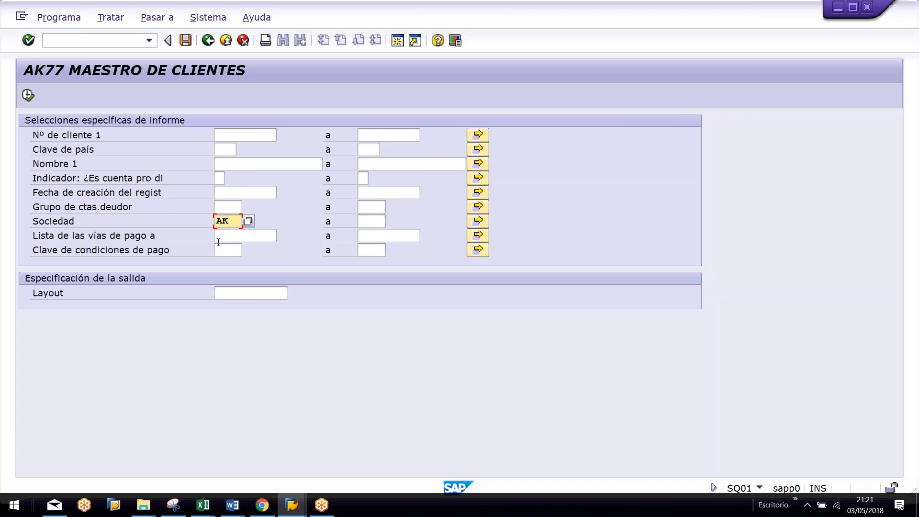
text(*)
click(186, 40)
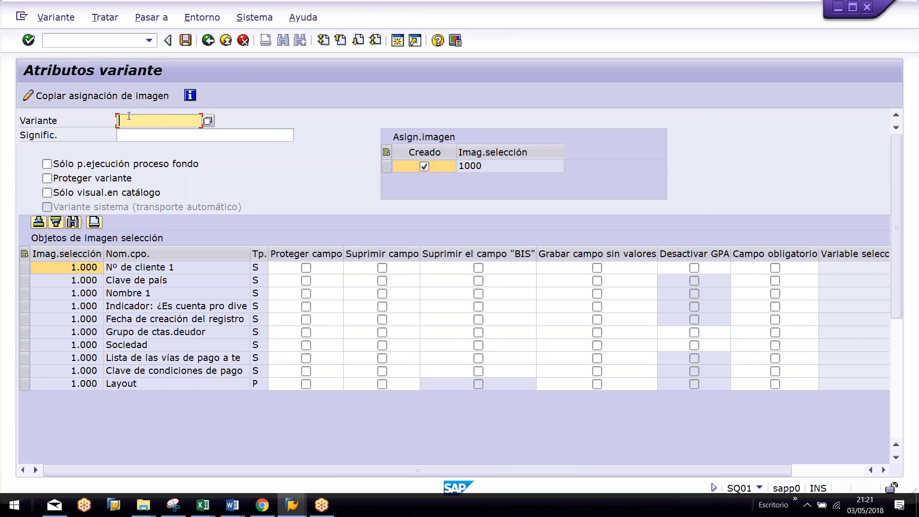
Step: Try to save the variant under the name /CURSO AK** with the description CLIENTES CURSO AK**
text(/)
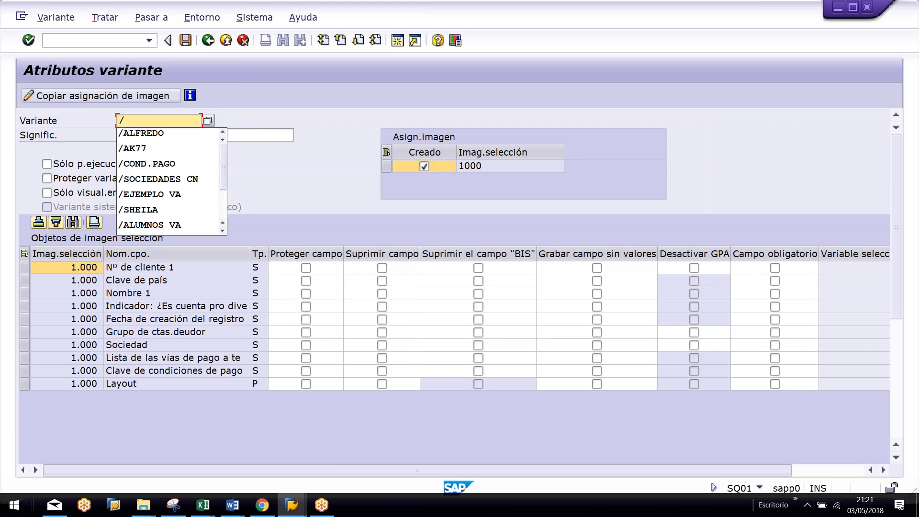
text(C)
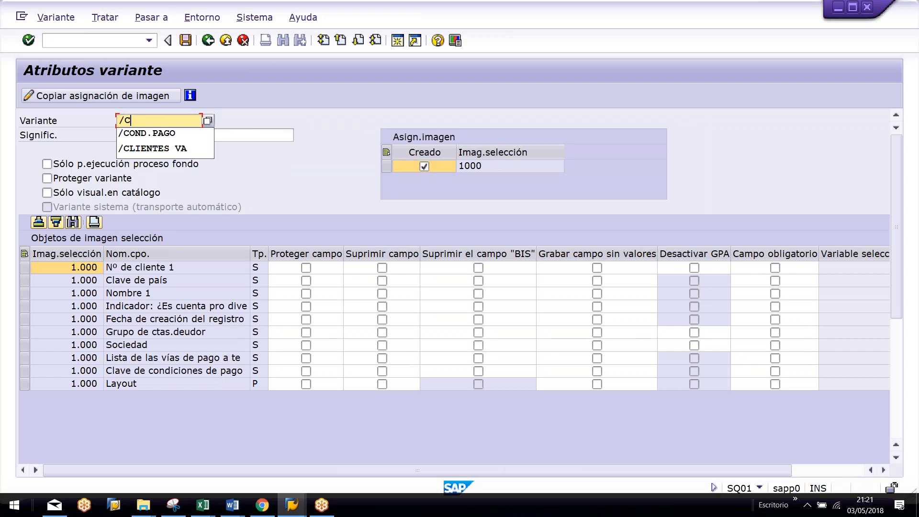
text(URS)
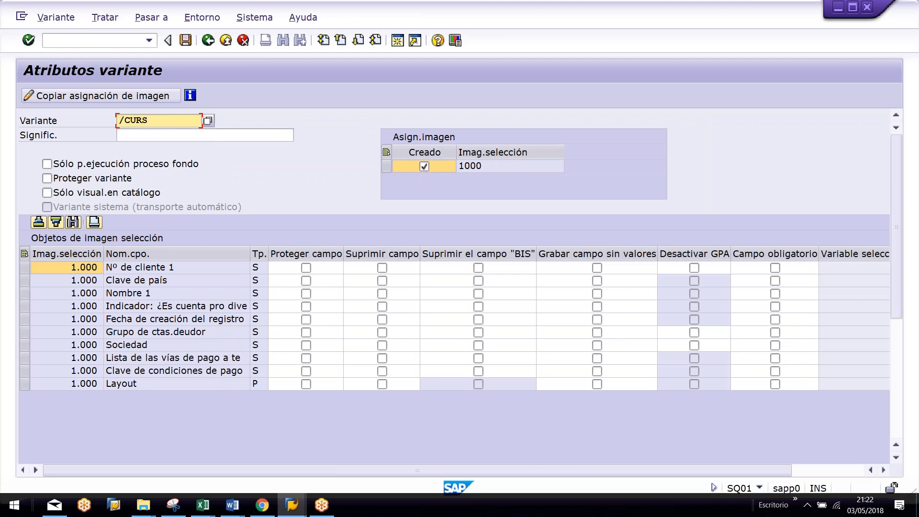
text(O AK**)
click(154, 134)
text(C)
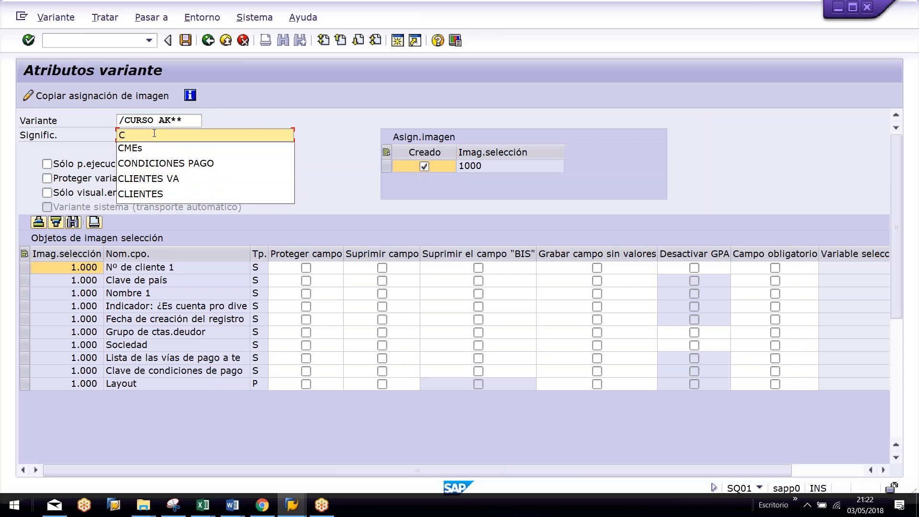
text(LIENTES CURSO )
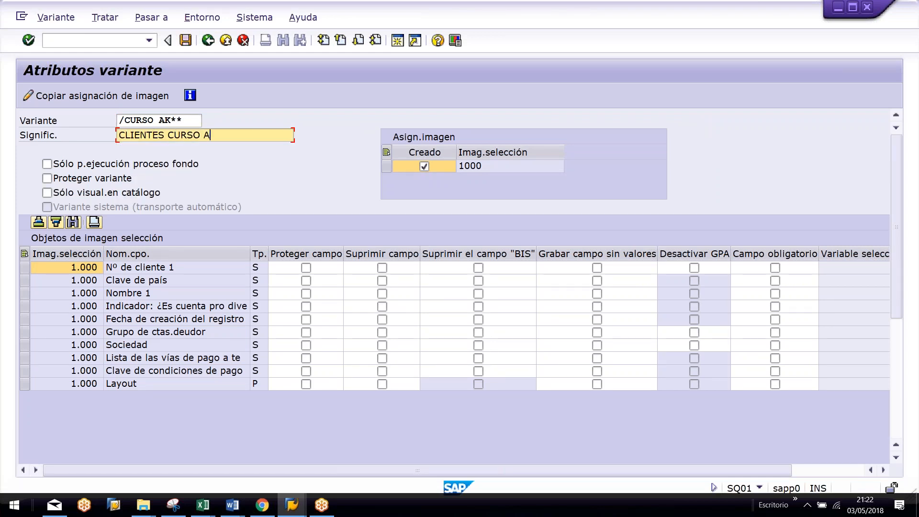
text(AK**)
click(186, 42)
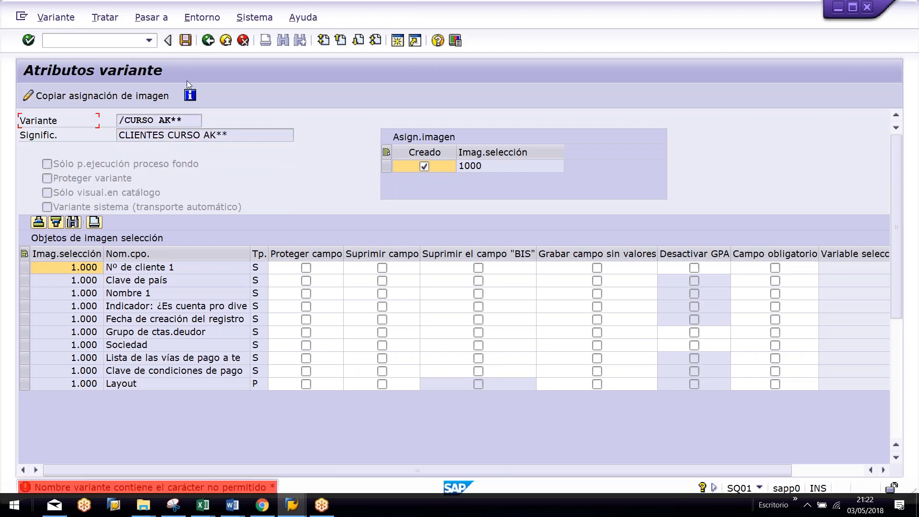
Step: Try to edit the variant's name and description, save it again and return to the selection screen
click(171, 120)
drag(215, 135, 267, 137)
key(shift+Tab)
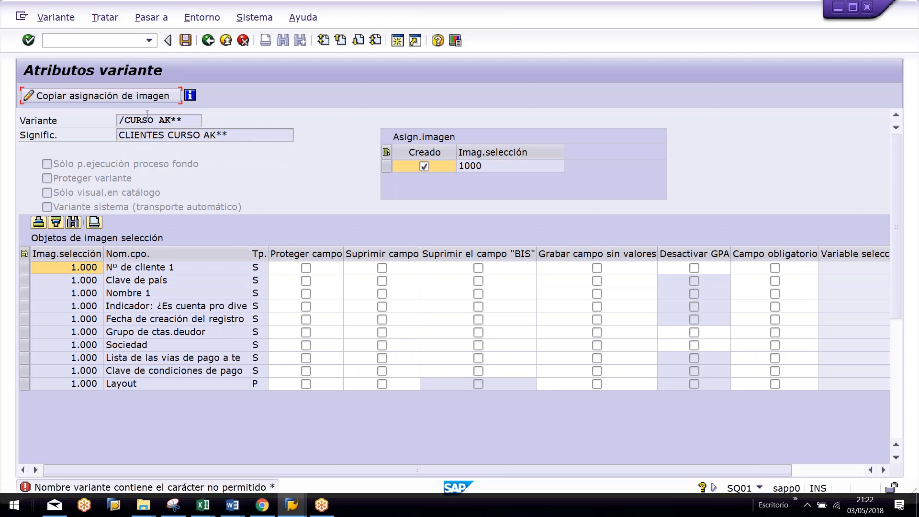
click(185, 41)
click(203, 43)
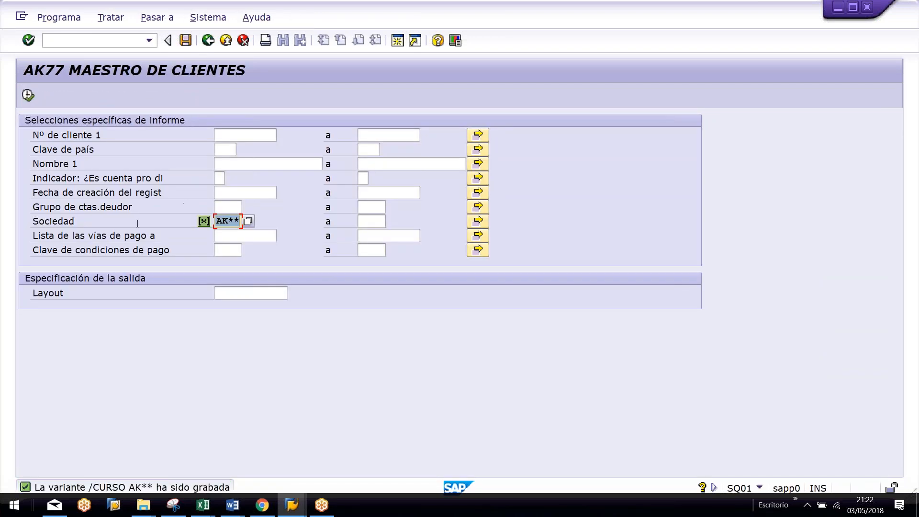
Step: Save the selection as variant /CURSO AK with the description CURSO AK
click(185, 41)
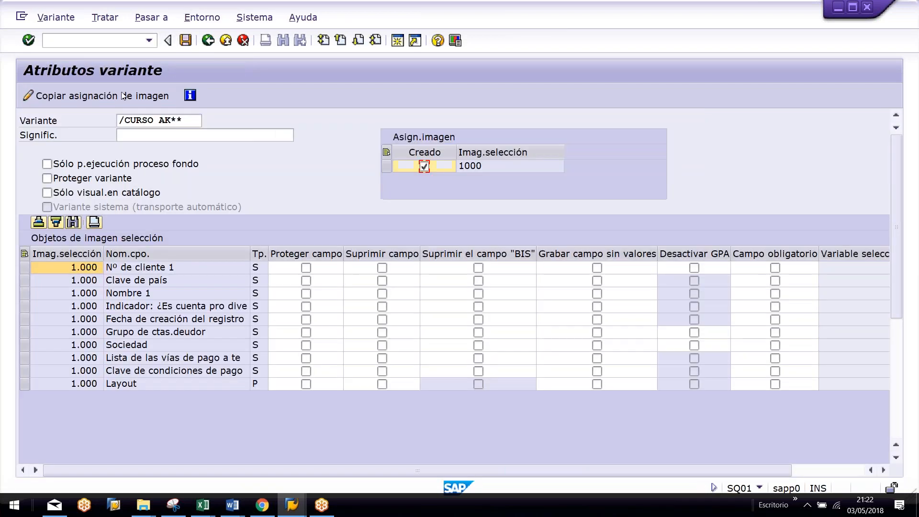
click(186, 120)
key(BackSpace)
key(BackSpace)
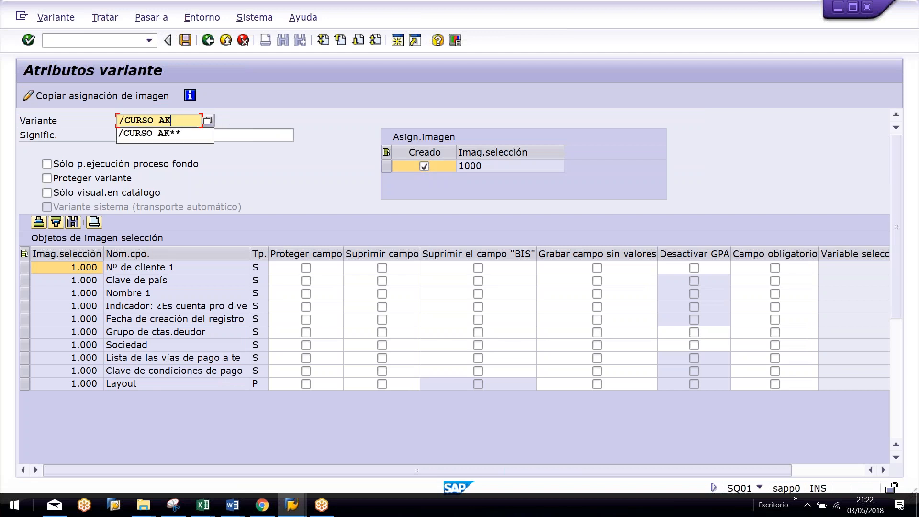
click(246, 136)
text(CU)
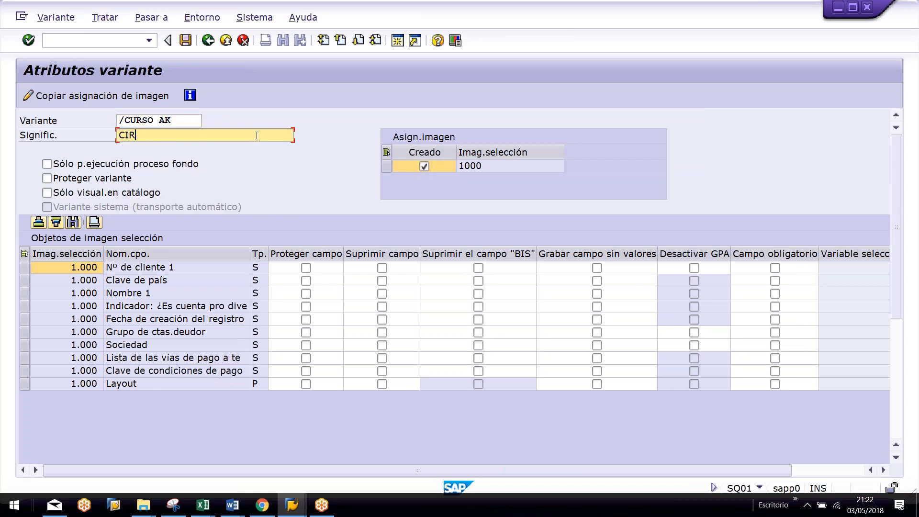
text(RSO AK)
click(185, 41)
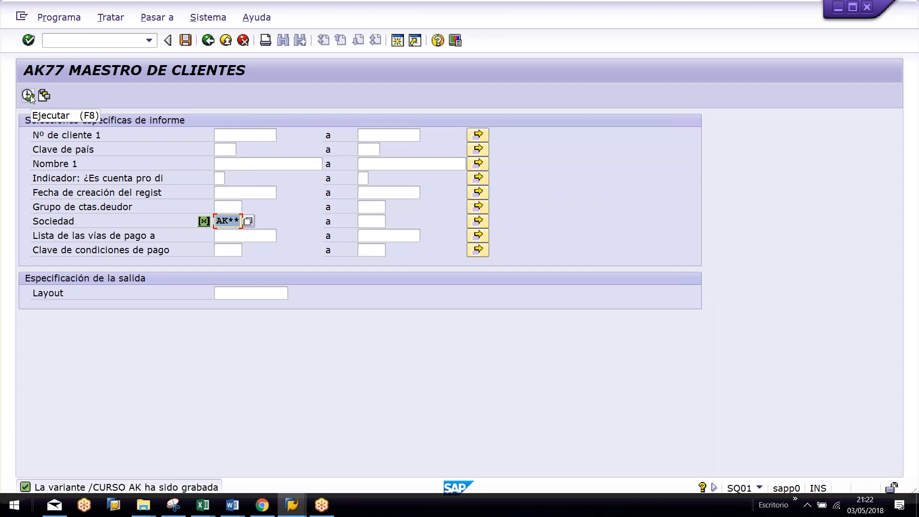
Step: Execute the query and look through the client list down to its last rows and across to its last column
click(28, 94)
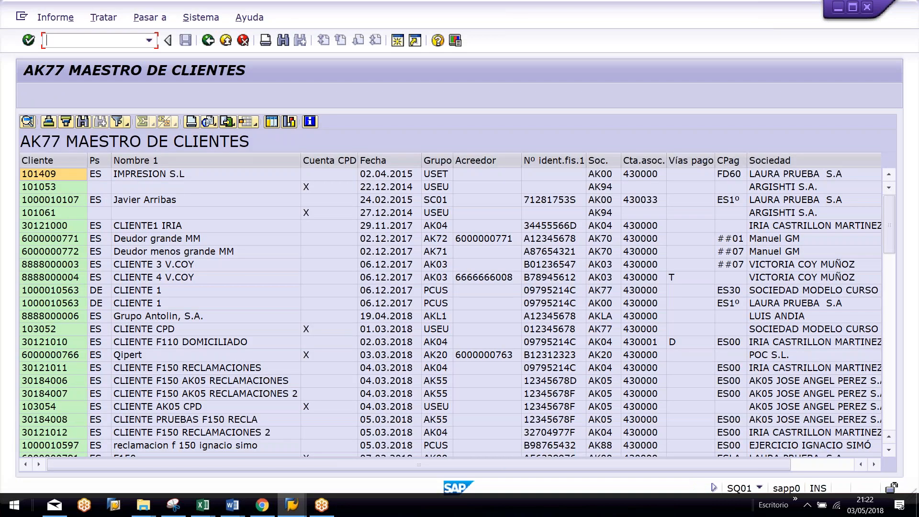
scroll(240, 280, down, 15)
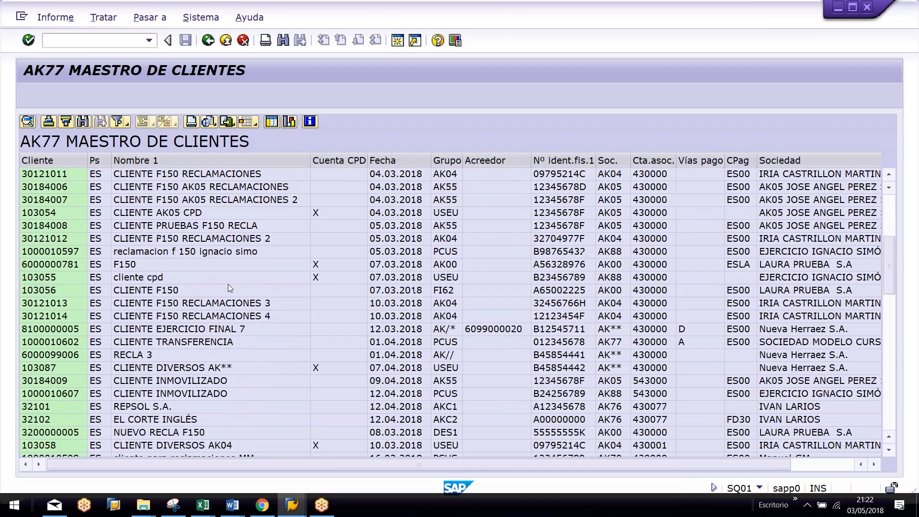
scroll(217, 280, down, 3)
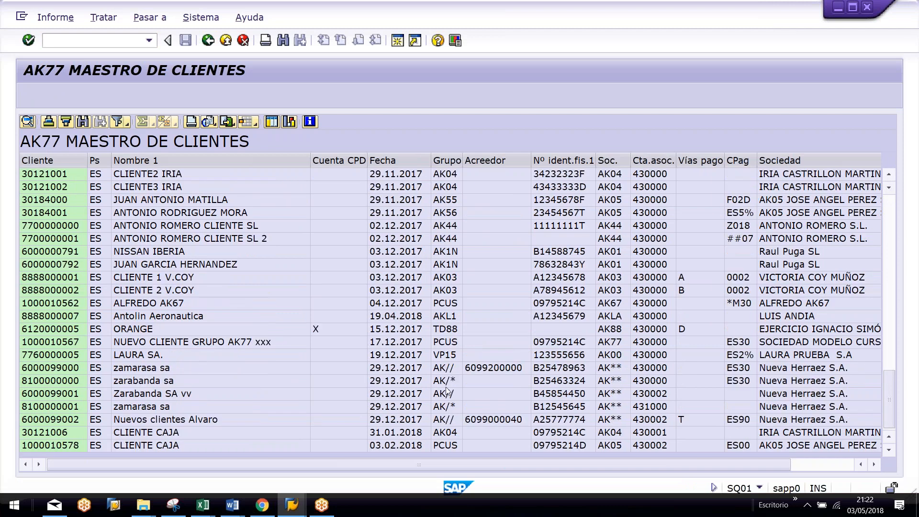
click(805, 464)
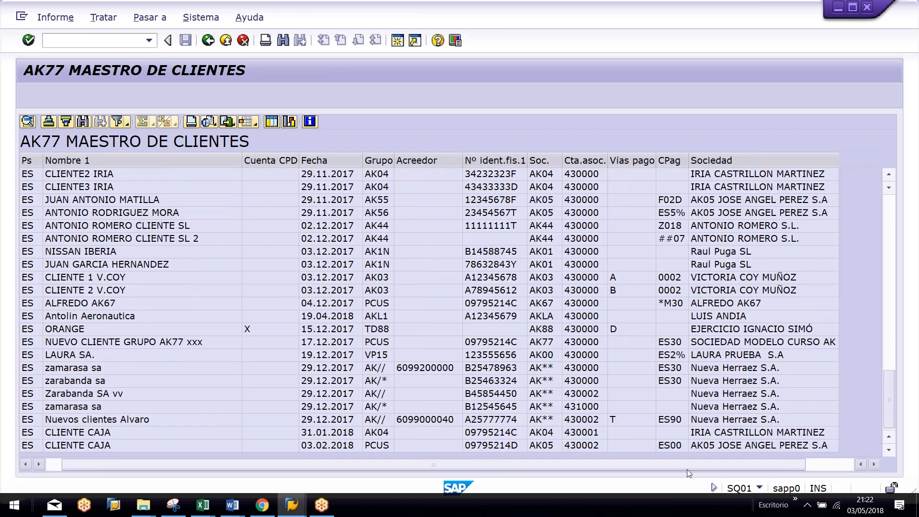
drag(687, 469, 515, 472)
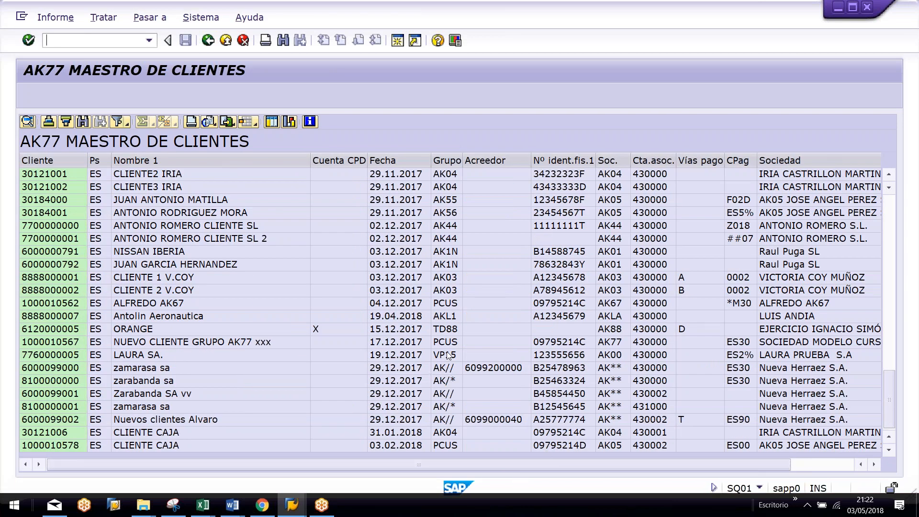
Step: Move the Soc. column to the front of the list, ahead of Cliente, and sort the list by it in ascending order
click(615, 161)
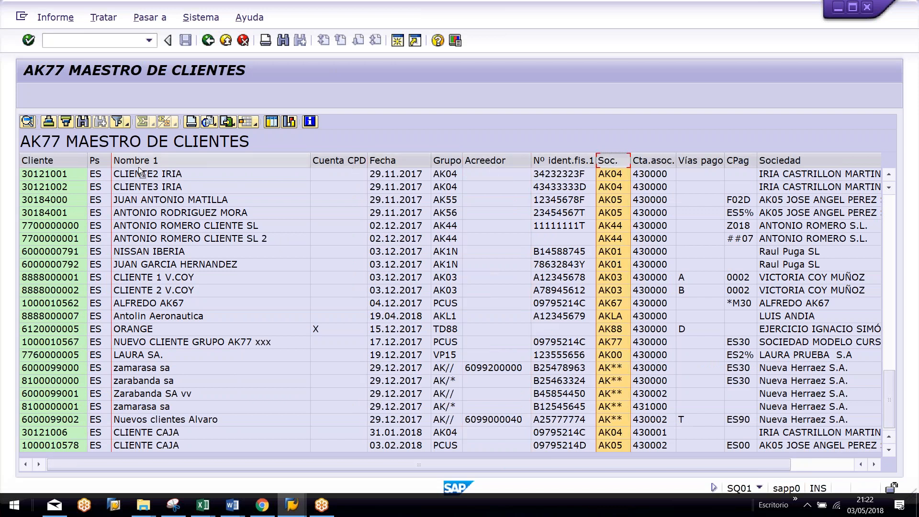
drag(615, 160, 96, 176)
click(264, 251)
click(106, 163)
drag(106, 167, 43, 168)
click(105, 204)
click(46, 161)
click(49, 122)
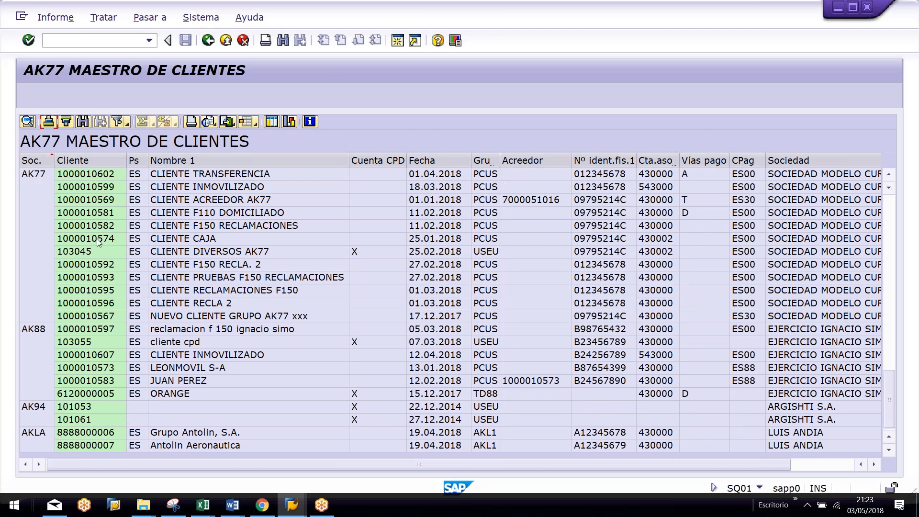
Step: Modify the layout to add Nº de cliente 1 as the second sort criterion after Sociedad
scroll(831, 309, up, 10)
scroll(831, 306, up, 10)
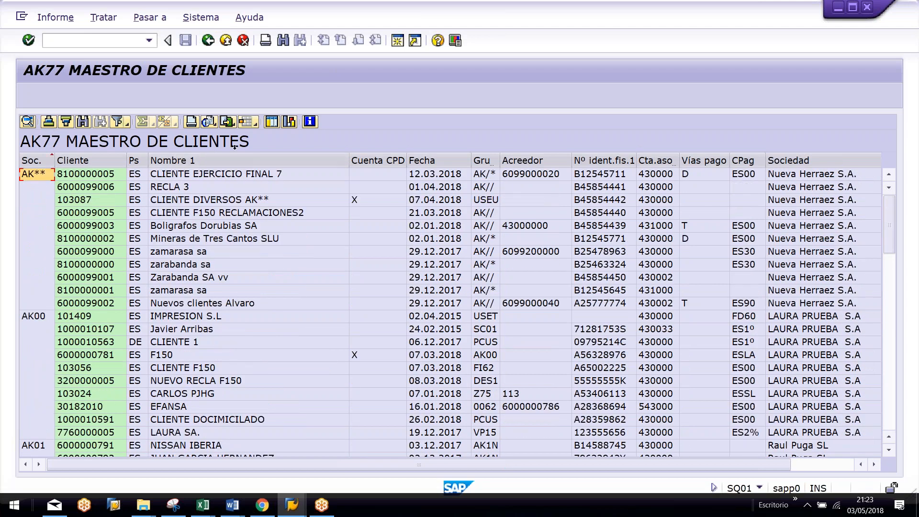
click(254, 123)
click(274, 156)
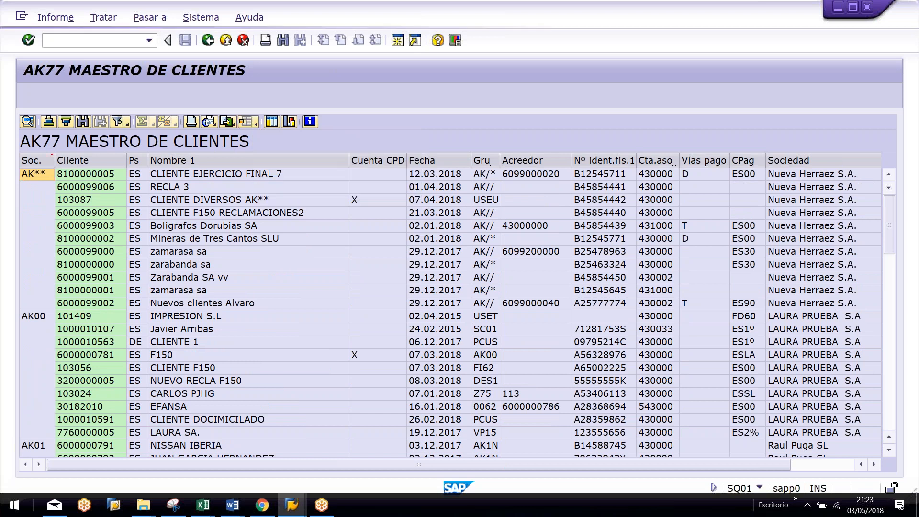
click(143, 148)
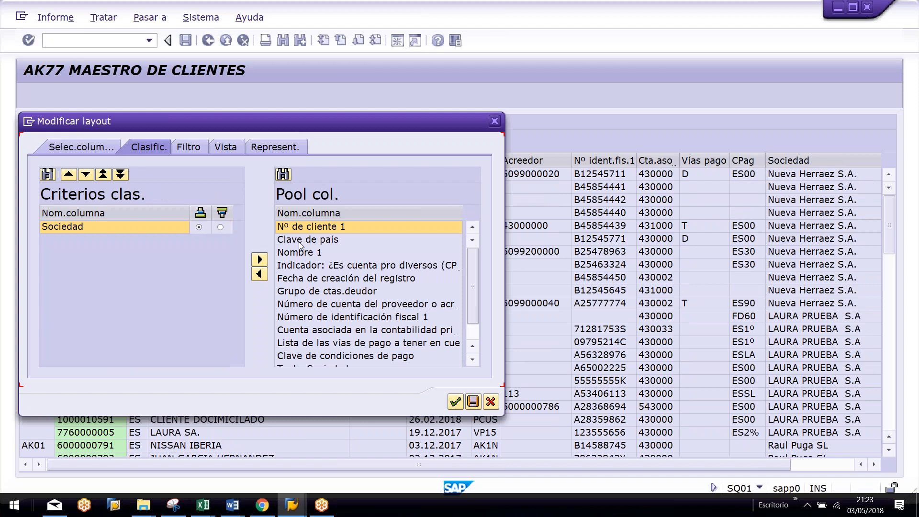
click(259, 273)
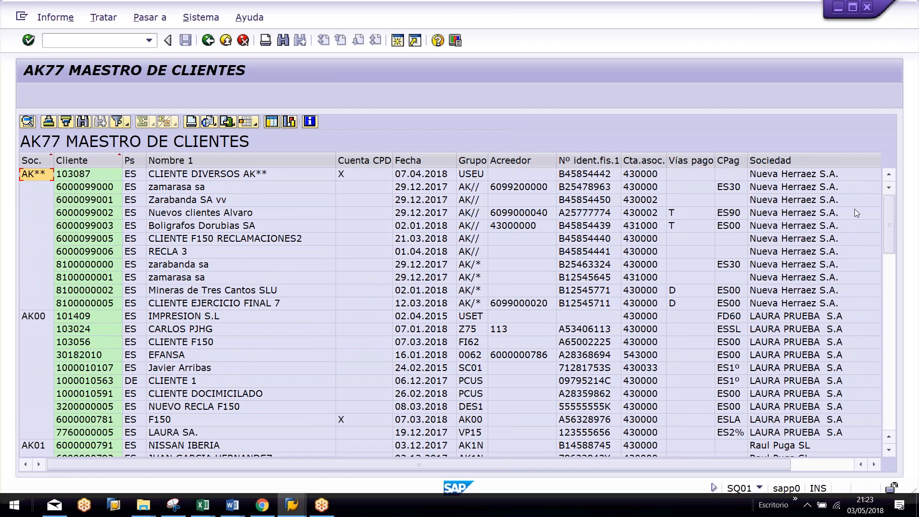
Step: Move the Sociedad name column directly after Soc., and place Nombre 1 between Cliente and Ps
click(765, 159)
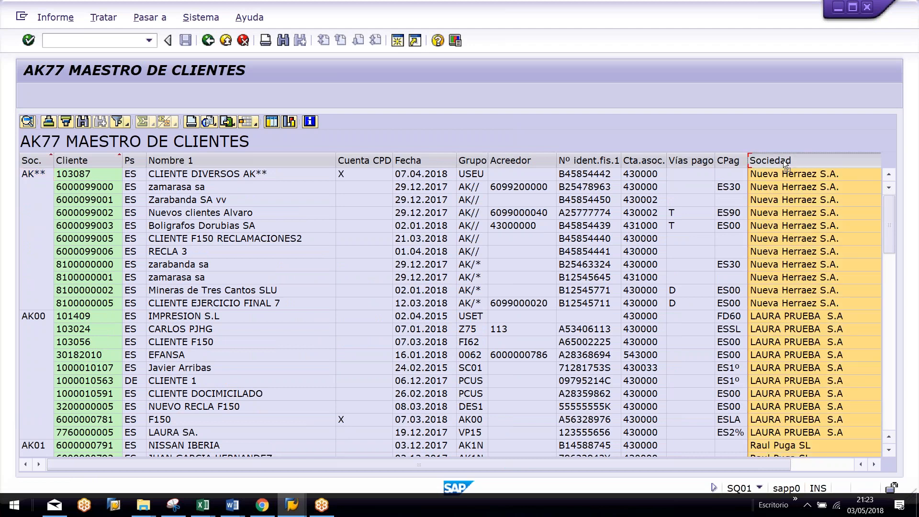
drag(764, 160, 93, 165)
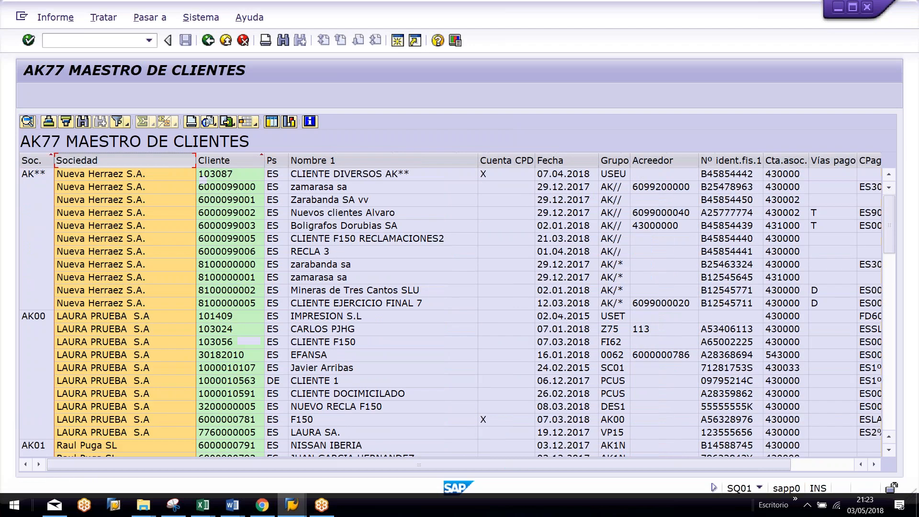
click(433, 226)
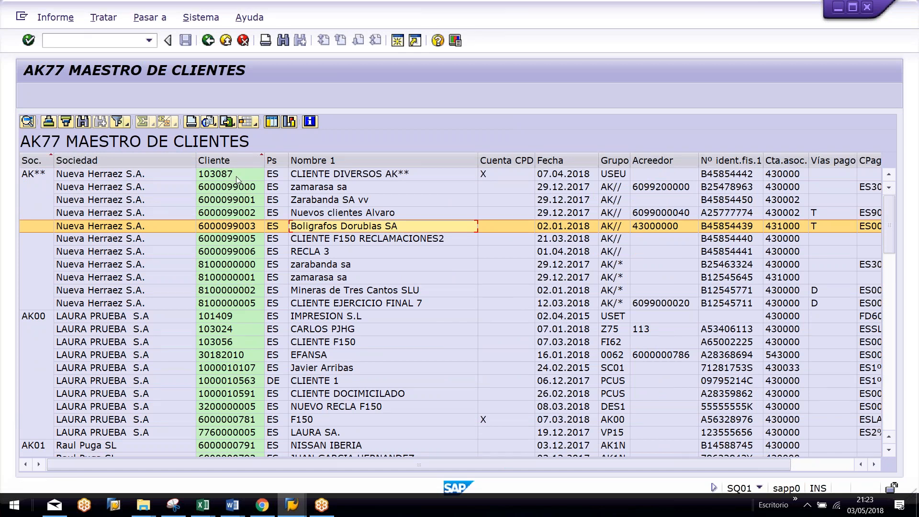
click(235, 161)
drag(309, 163, 284, 163)
click(320, 211)
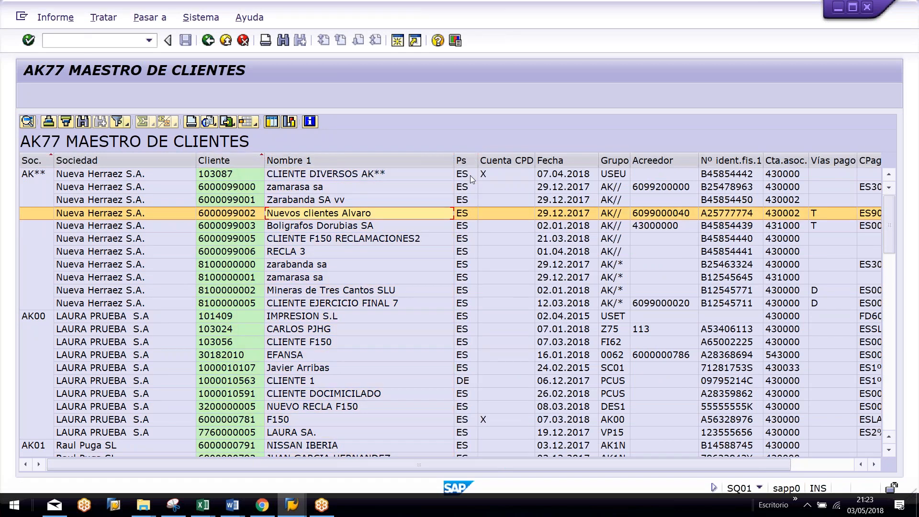
Step: Move the Grupo column in front of Cuenta CPD and check the order of the remaining columns
click(615, 160)
drag(604, 159, 508, 168)
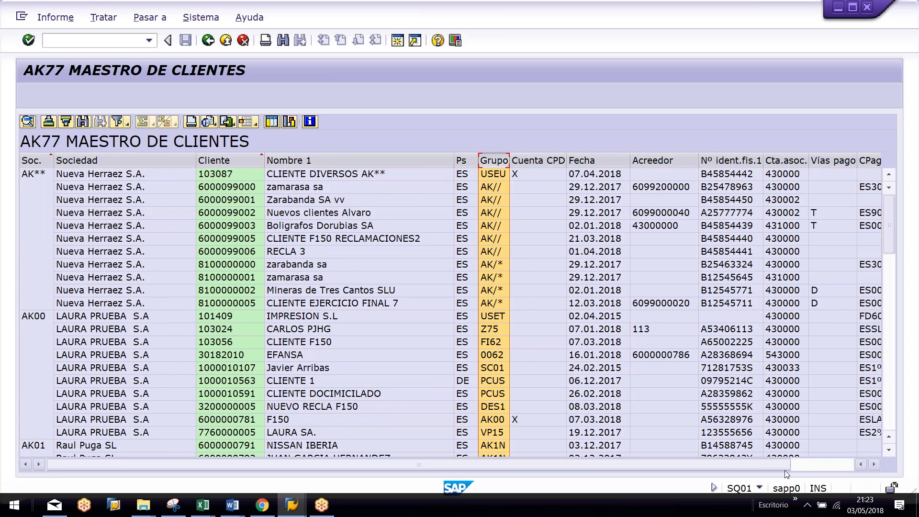
click(819, 466)
click(750, 160)
click(694, 160)
click(622, 160)
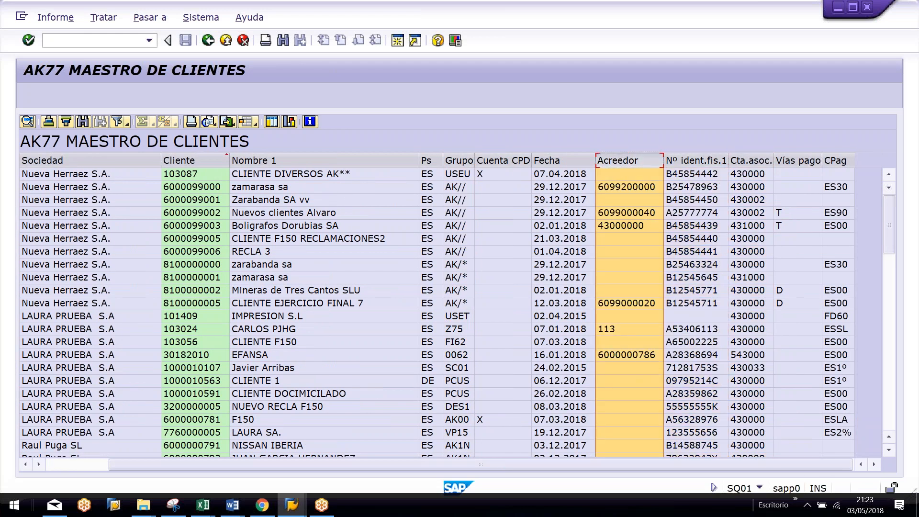
click(563, 161)
scroll(271, 229, down, 5)
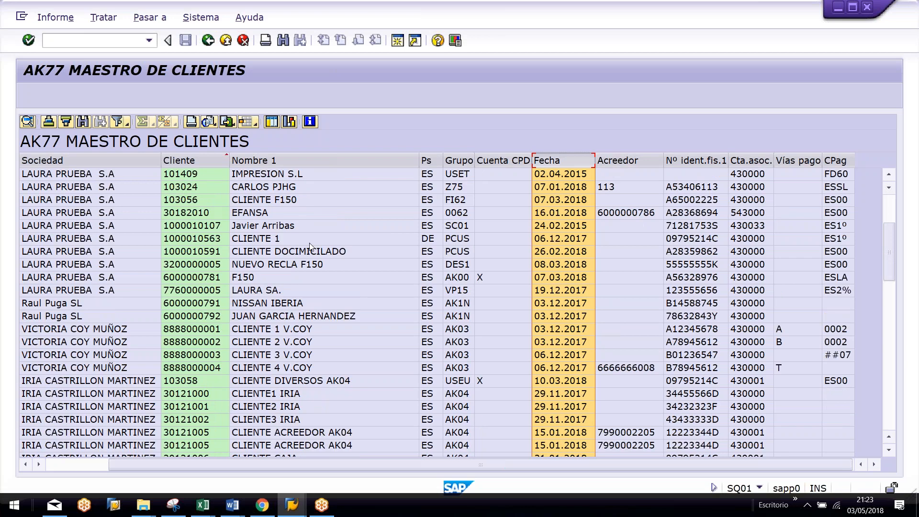
scroll(271, 228, up, 5)
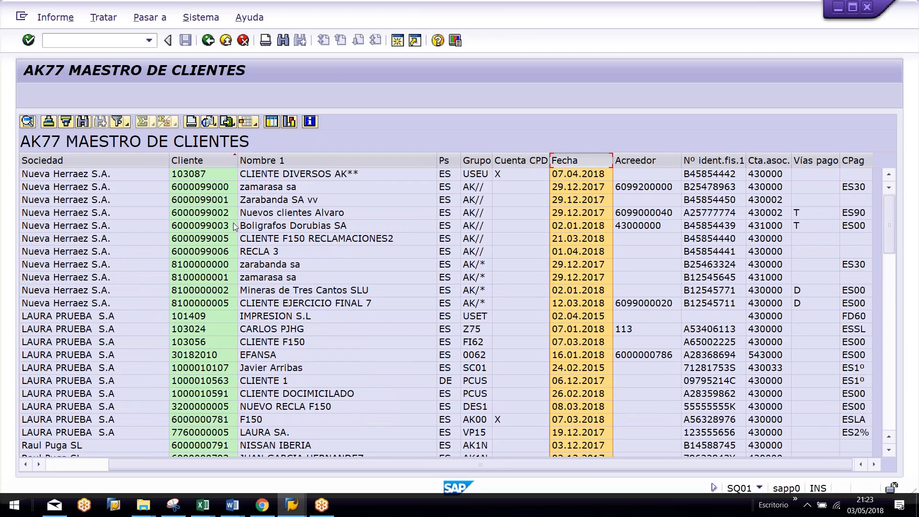
Step: Save the current list layout as /CURSO AK with the description CURSO AK, marked as the default setting
click(256, 123)
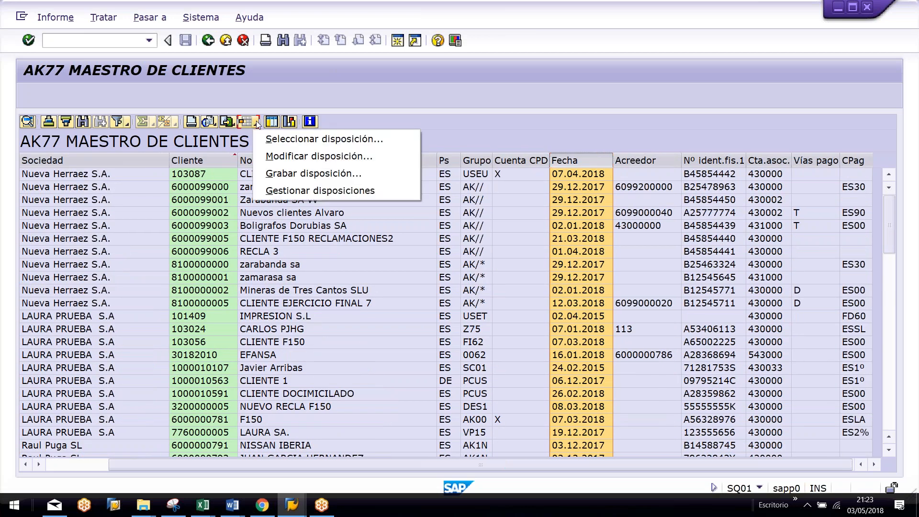
click(291, 167)
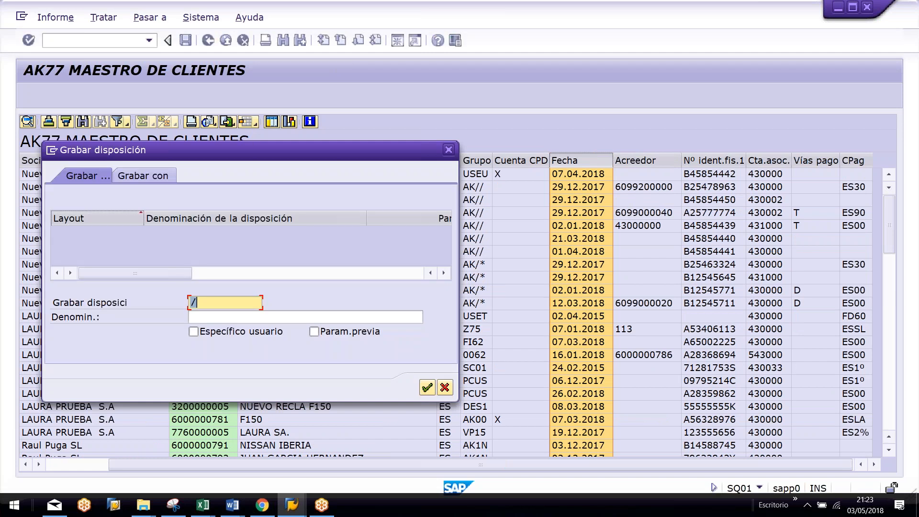
text(/CU)
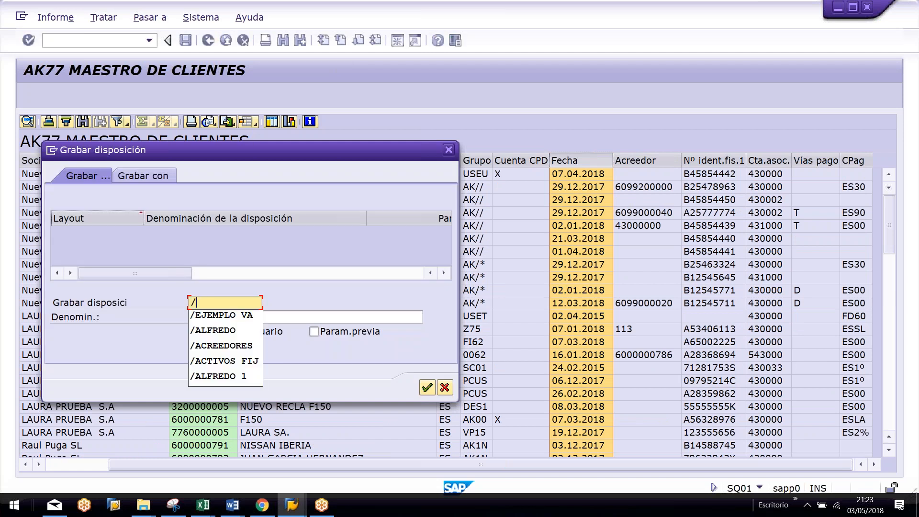
text(RSO AK)
key(Tab)
text(CURSO AK)
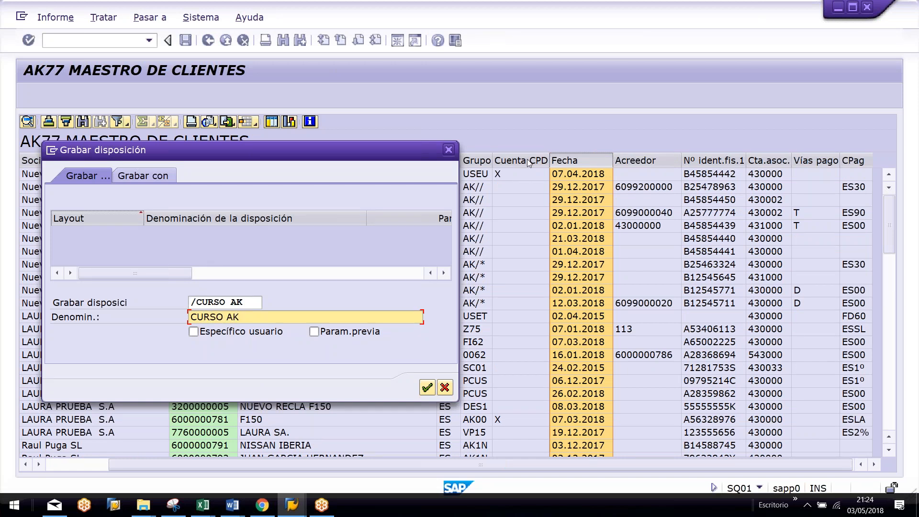
click(334, 332)
click(423, 388)
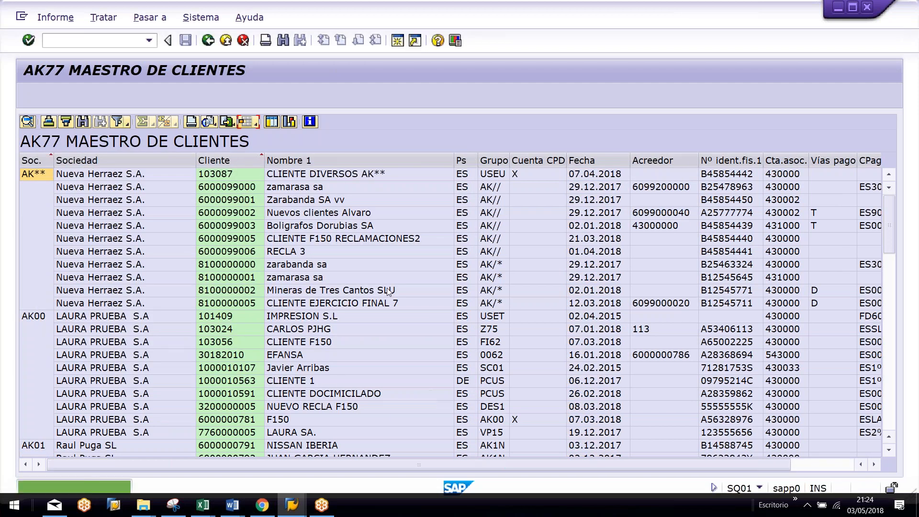
Step: Return to the selection screen and choose /CURSO AK as the output layout
click(208, 40)
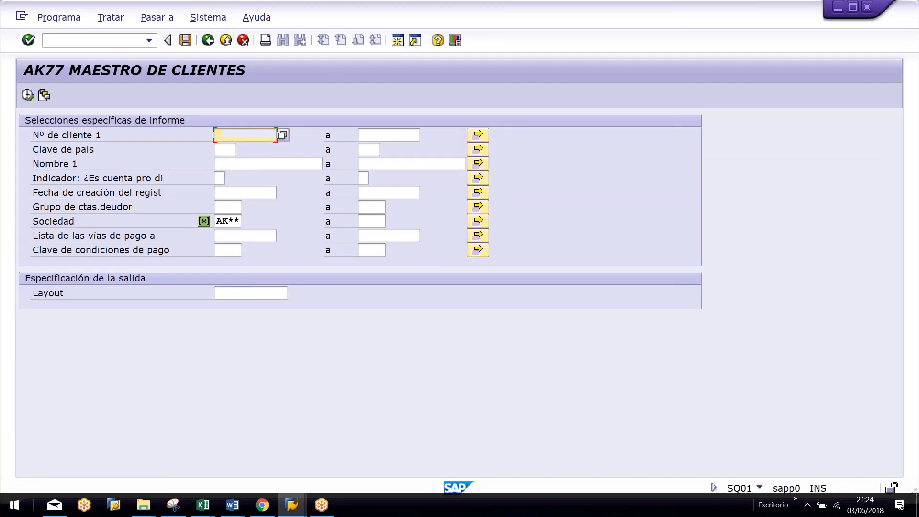
click(251, 293)
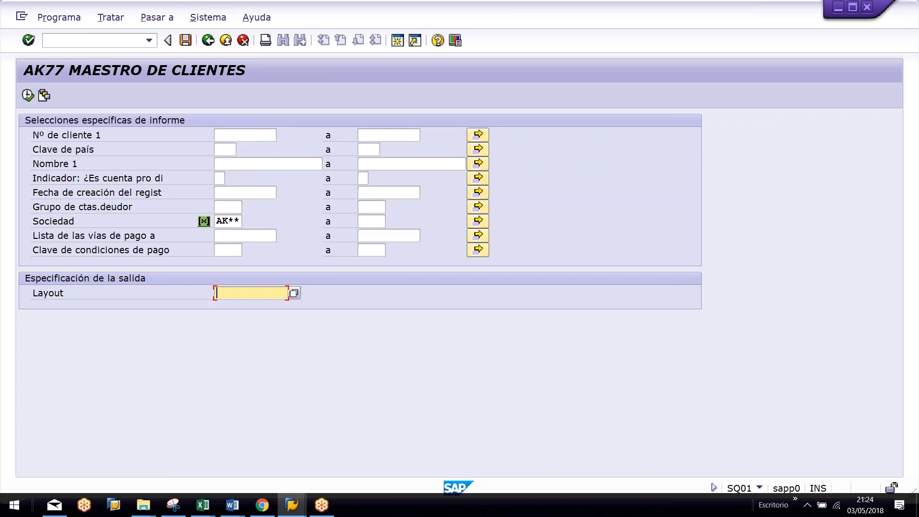
click(294, 293)
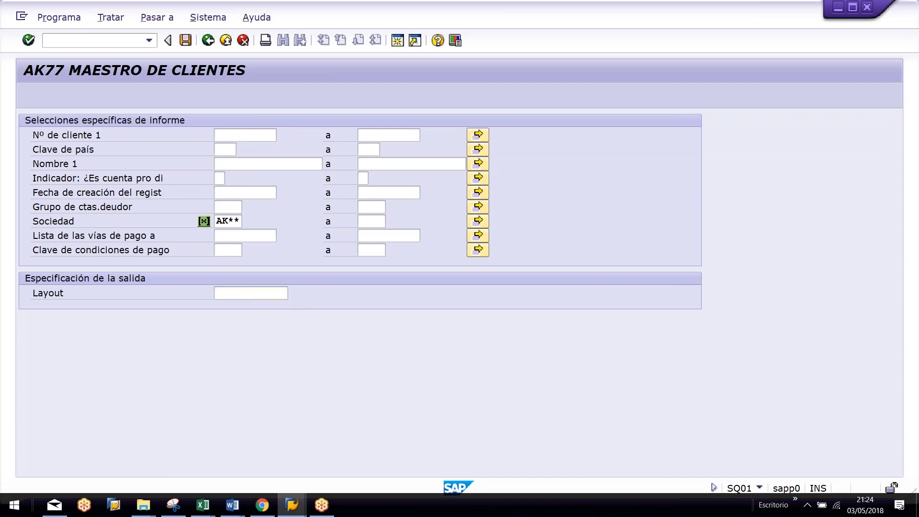
click(181, 248)
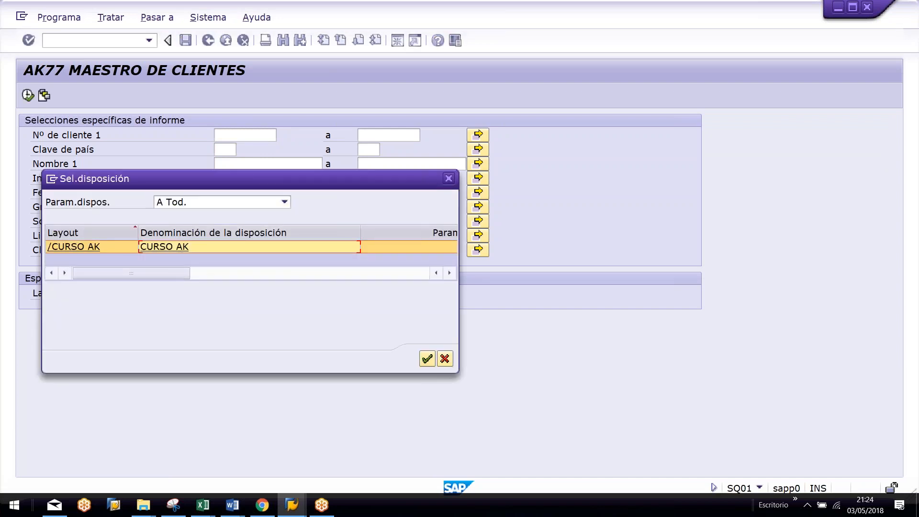
double_click(173, 247)
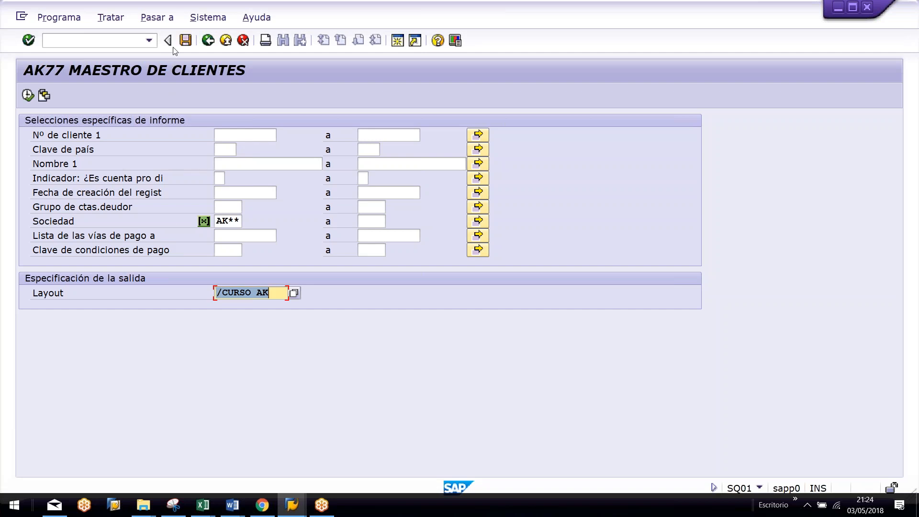
Step: Save the selection variant /CURSO AK with the chosen layout, overwriting the existing variant
click(185, 40)
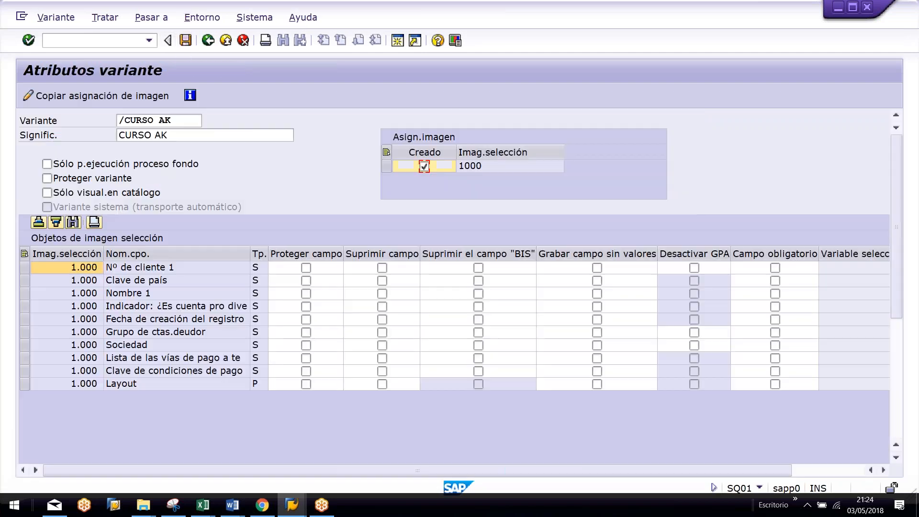
click(186, 40)
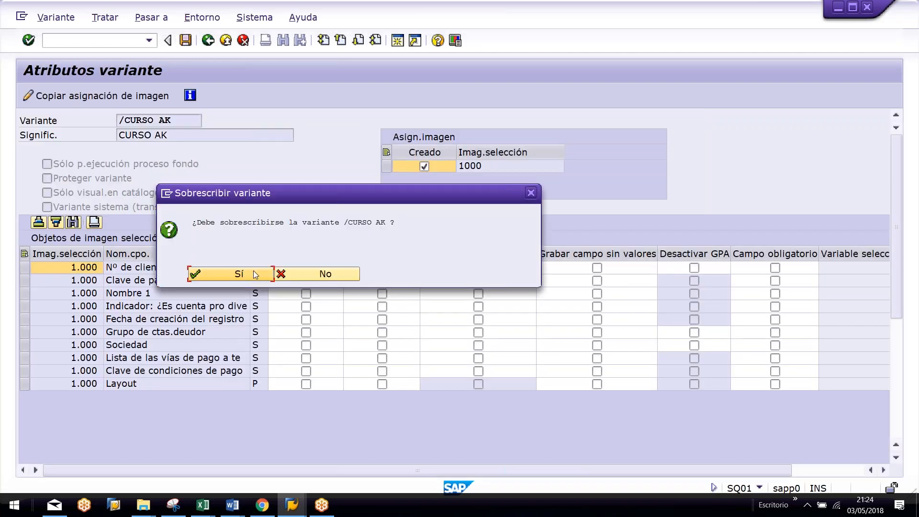
click(241, 274)
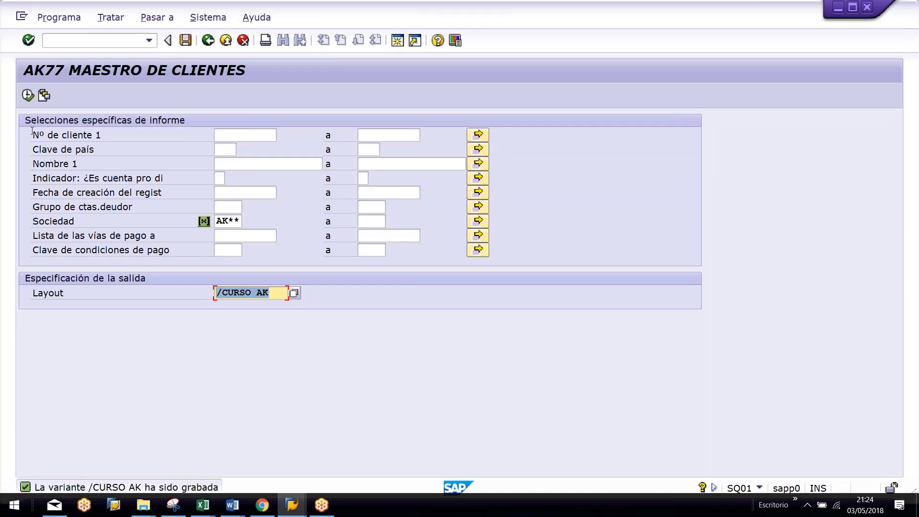
Step: Execute the report with the /CURSO AK layout, look through the client list and return to the selection screen
key(F8)
scroll(520, 277, down, 4)
scroll(525, 280, up, 4)
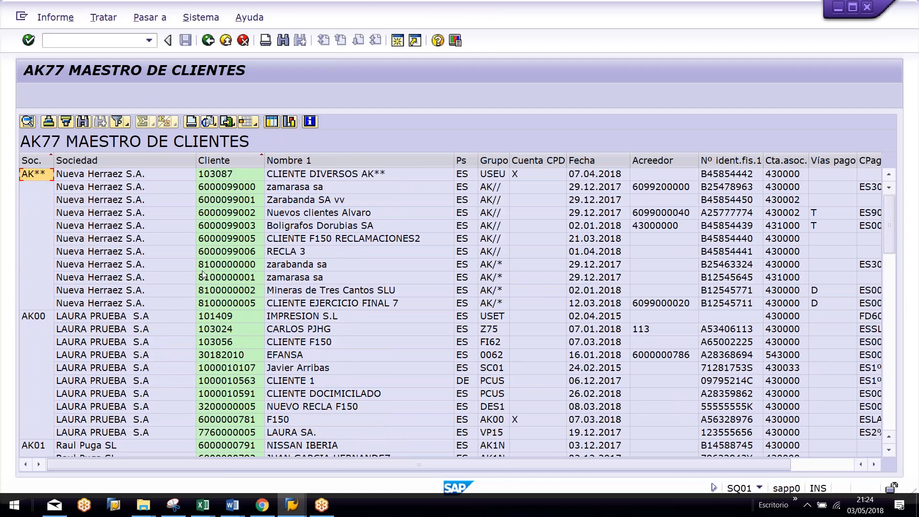
key(F3)
Step: Clear the Sociedad filter and restrict the record creation date to 01.01.2018 through 31.12.2018
drag(216, 222, 385, 214)
key(Delete)
click(264, 176)
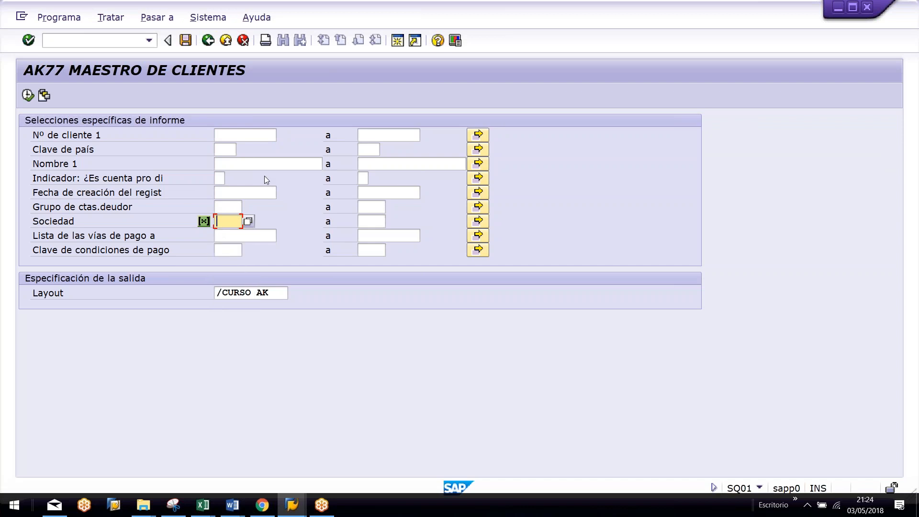
click(240, 253)
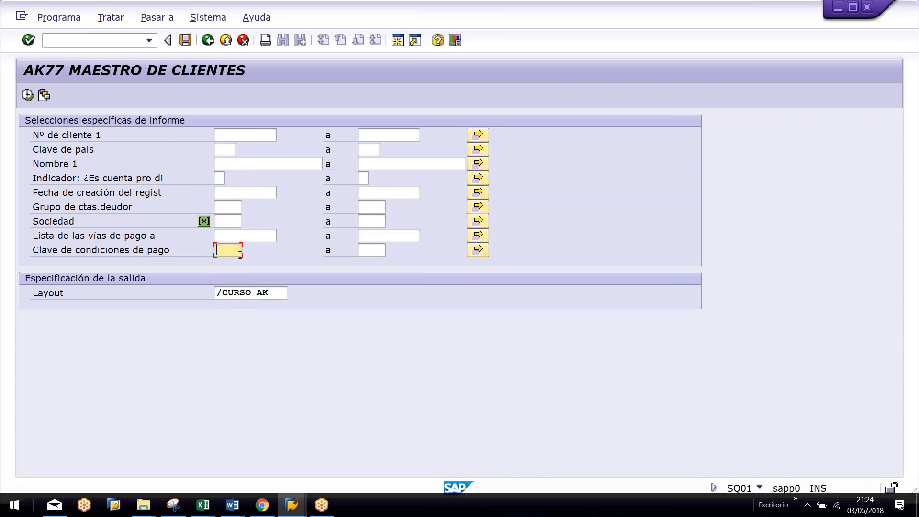
click(229, 192)
text(010118)
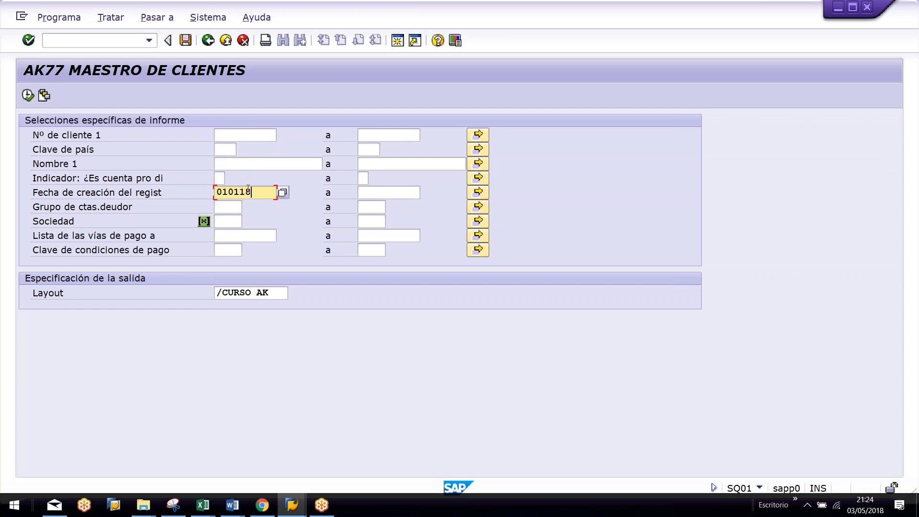
key(Tab)
text(311218)
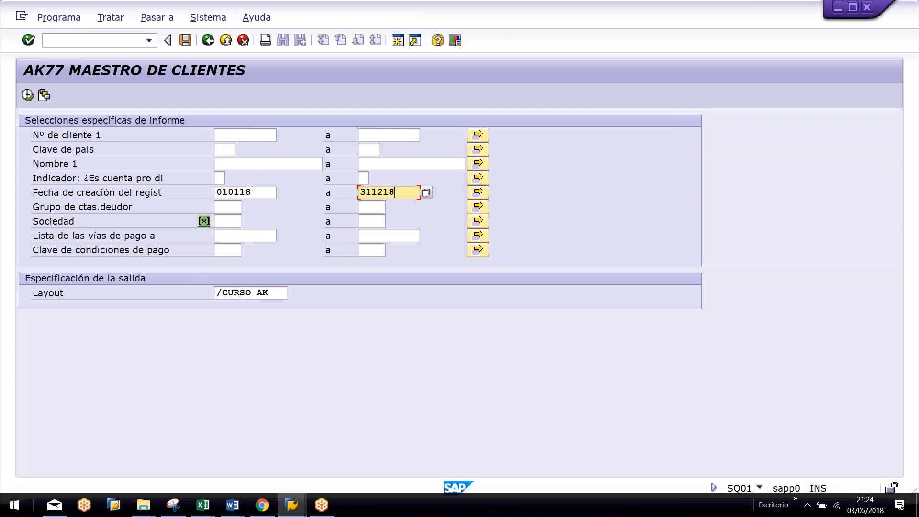
Step: Execute the report, look through the clients created in 2018 and return to the selection screen
key(F8)
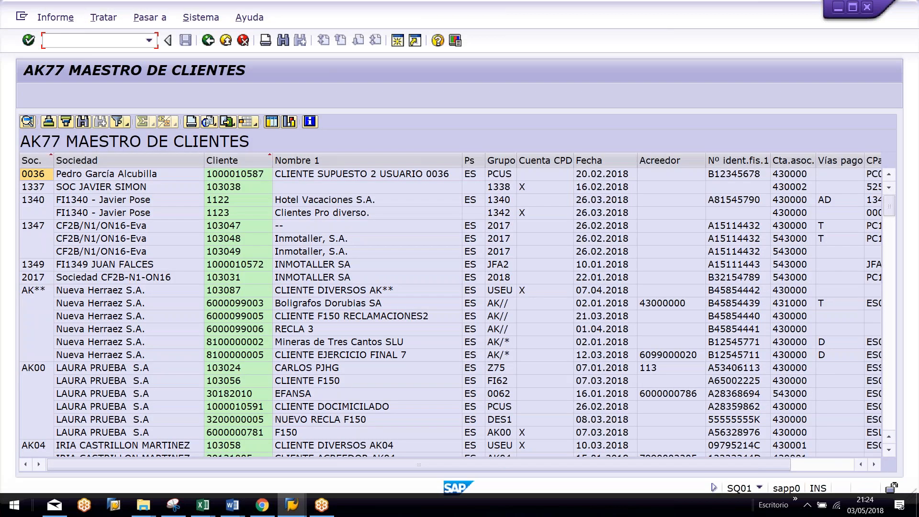
scroll(171, 217, down, 10)
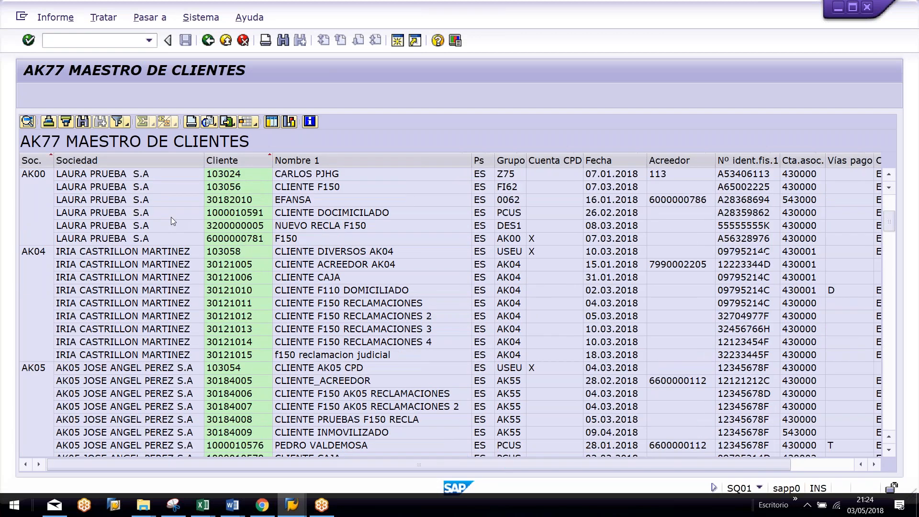
scroll(177, 214, up, 5)
scroll(177, 214, up, 7)
key(F3)
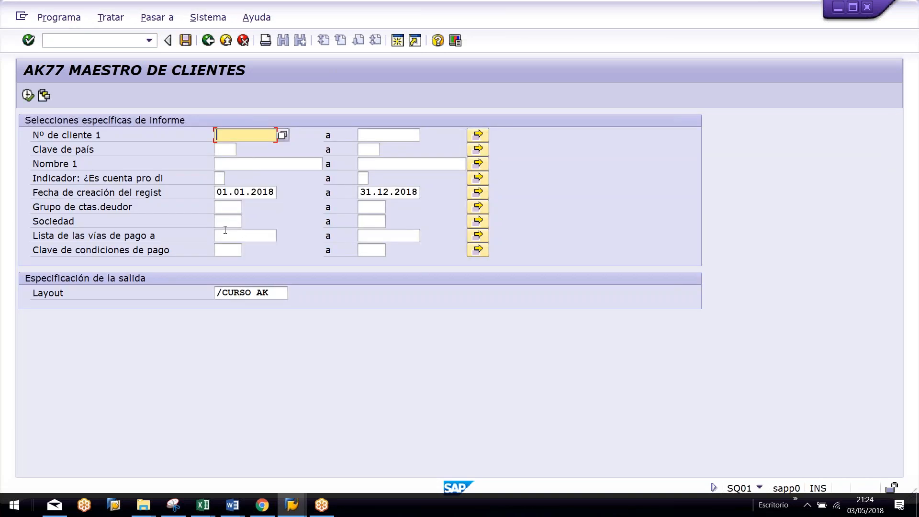
Step: Set Sociedad to AK**, execute the report, look through the list and return to the selection screen
click(247, 237)
click(228, 221)
text(AK)
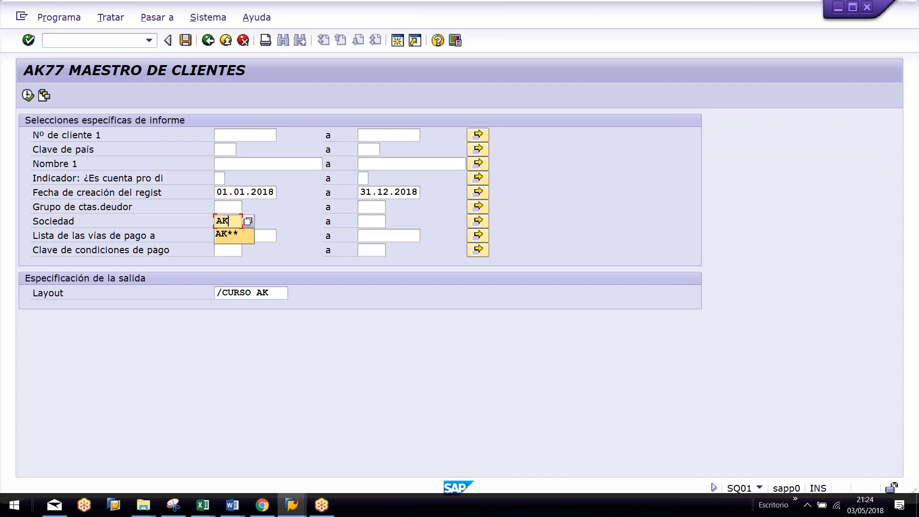
text(**)
click(29, 95)
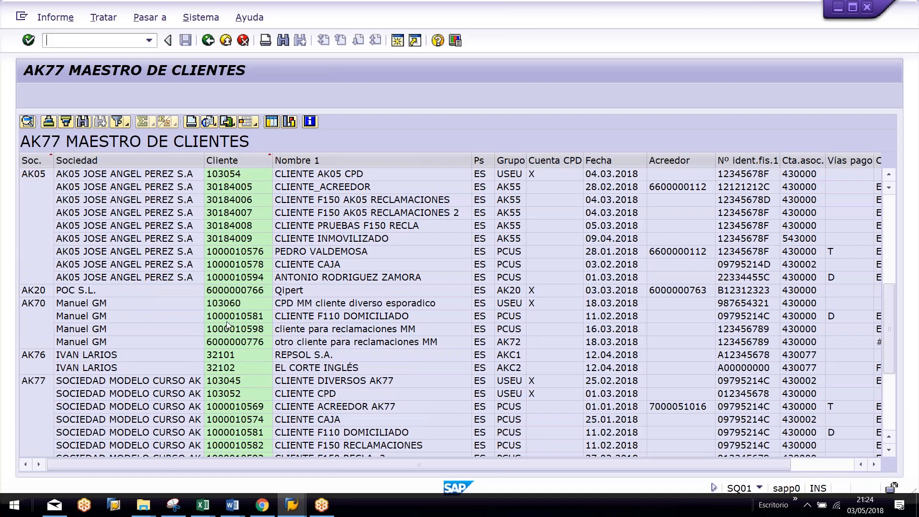
scroll(228, 325, down, 5)
scroll(228, 324, up, 1)
key(F3)
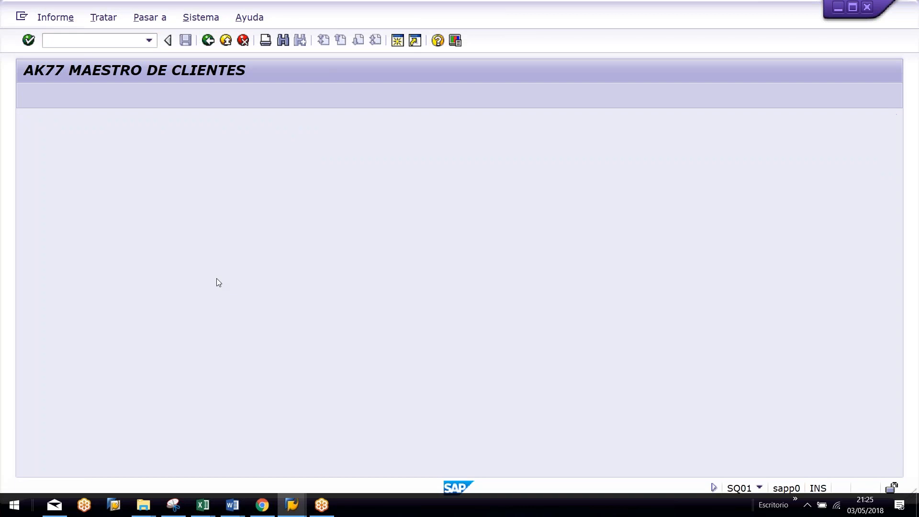
Step: Remove the AK company restriction from Sociedad and clear both ends of the creation date range
drag(239, 220, 185, 215)
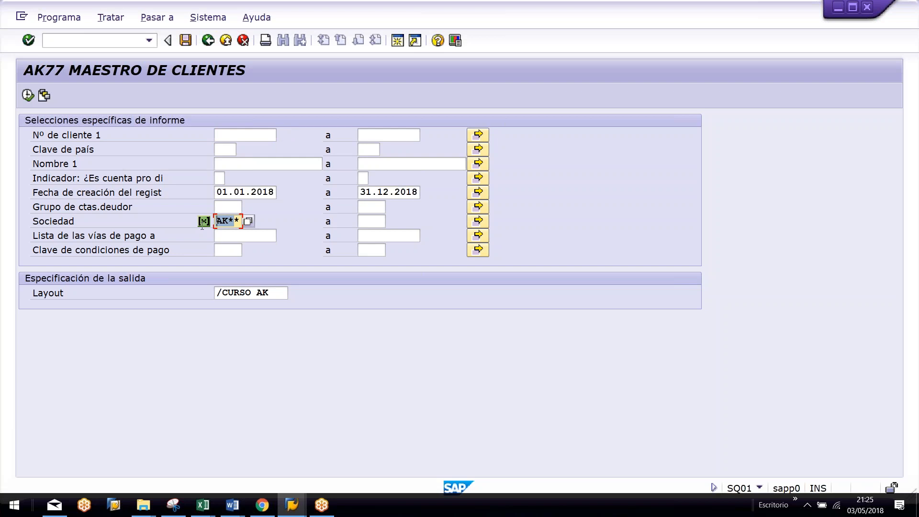
key(BackSpace)
drag(374, 193, 441, 191)
key(BackSpace)
key(BackSpace)
key(BackSpace)
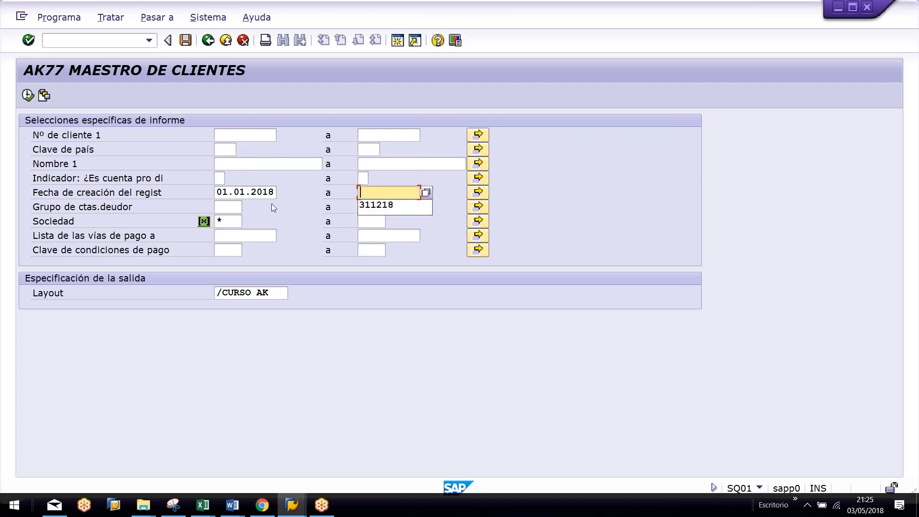
click(267, 193)
key(shift+End)
key(BackSpace)
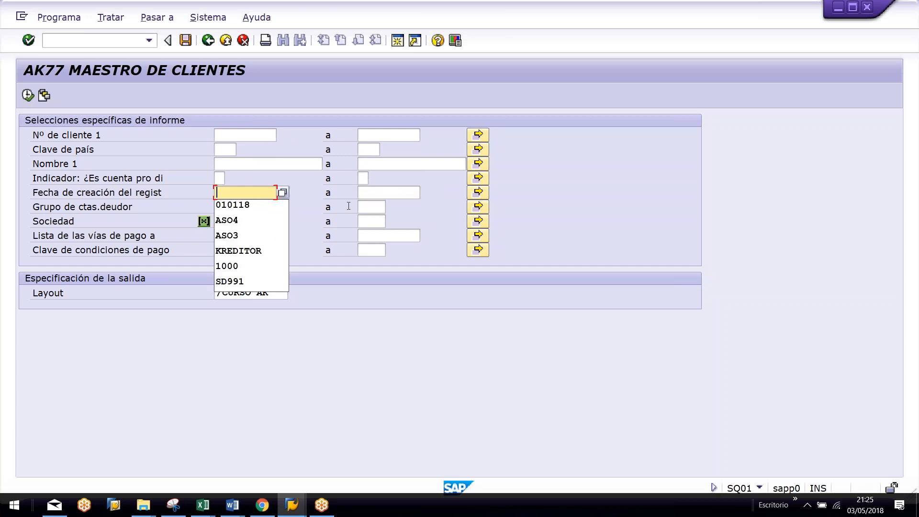
click(316, 167)
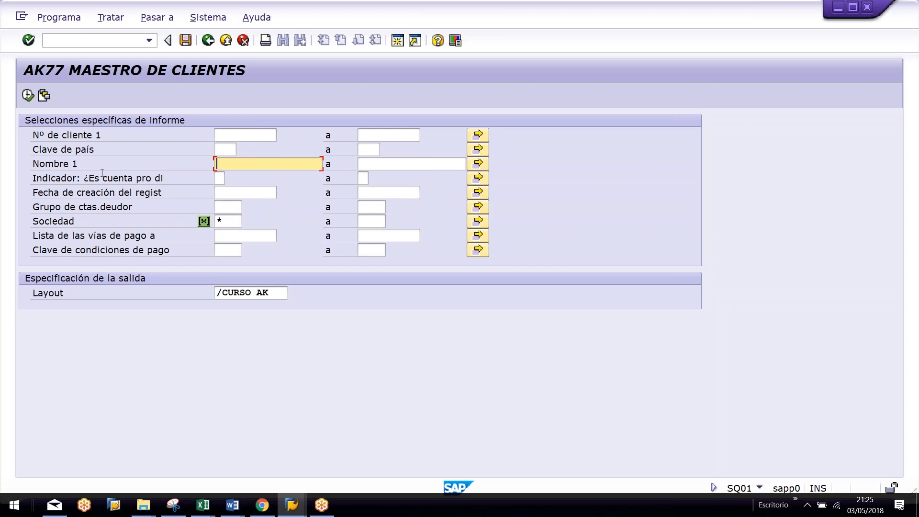
Step: Set the one-time account indicator to X and Sociedad to AK**, and execute the report
click(219, 178)
key(F4)
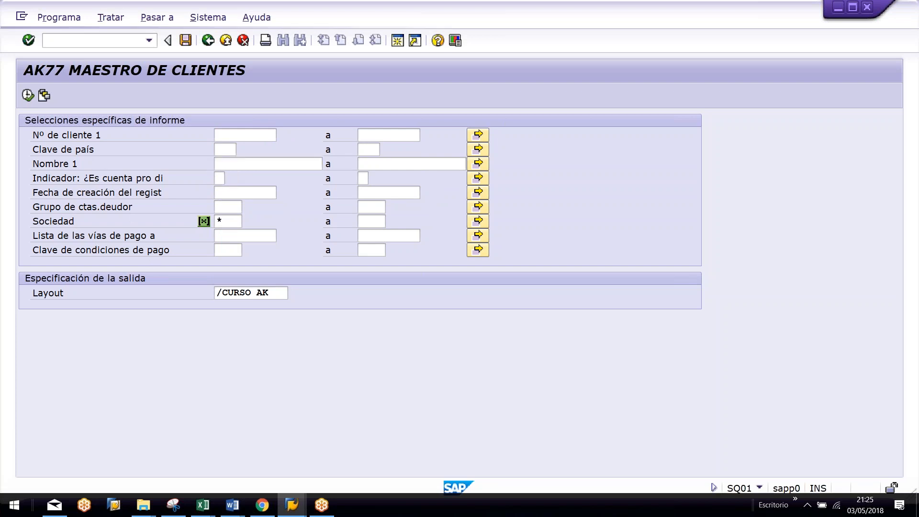
click(59, 167)
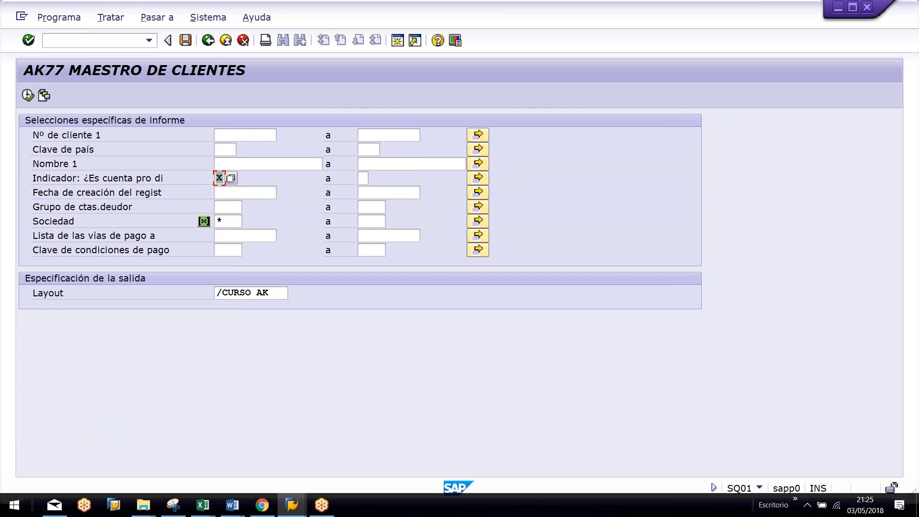
double_click(229, 220)
text(AK)
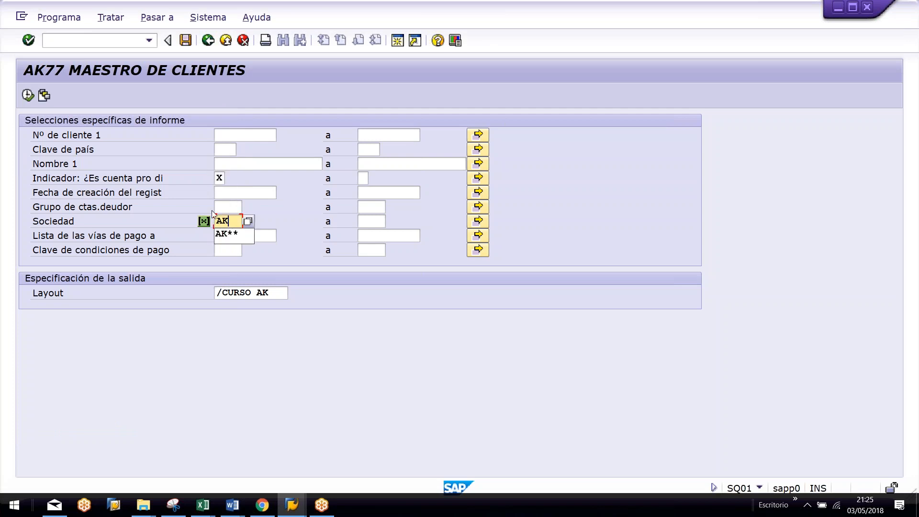
key(Down)
key(Return)
click(28, 95)
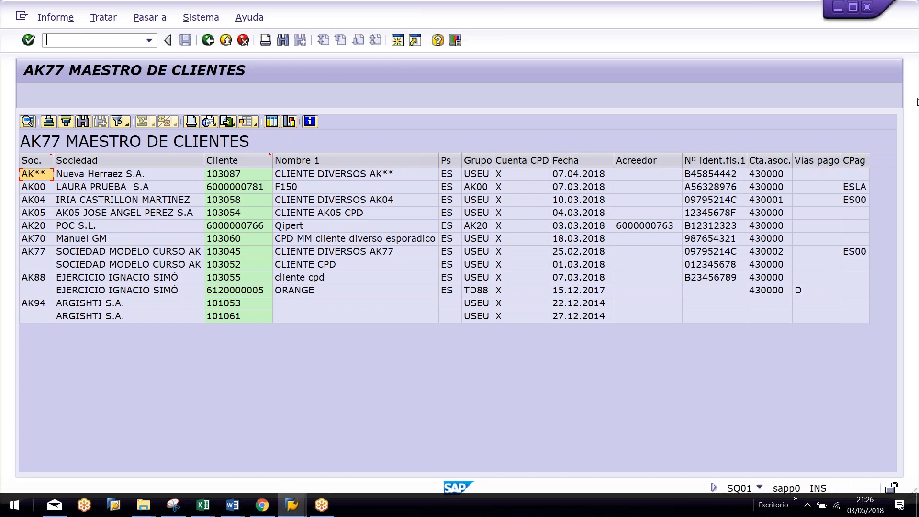
click(755, 10)
click(768, 12)
click(179, 201)
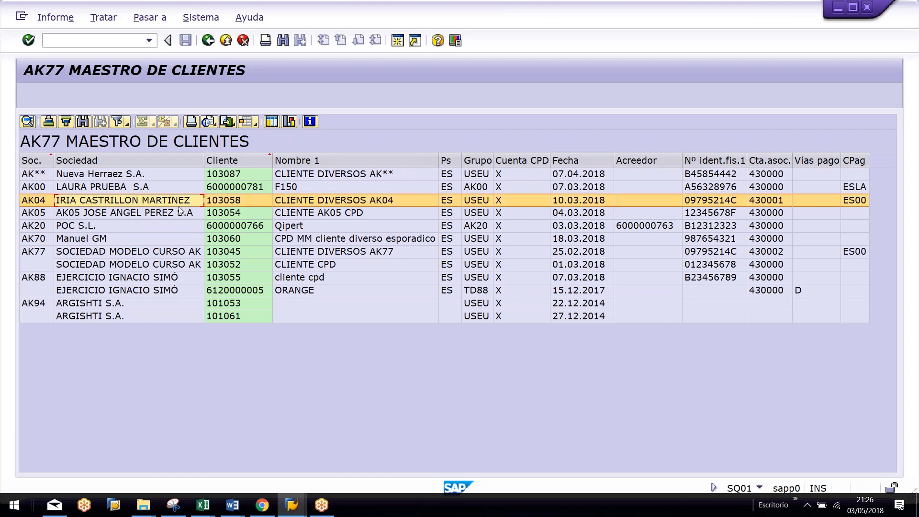
Step: Return to the selection screen and clear the Sociedad filter, keeping the one-time account indicator
click(208, 41)
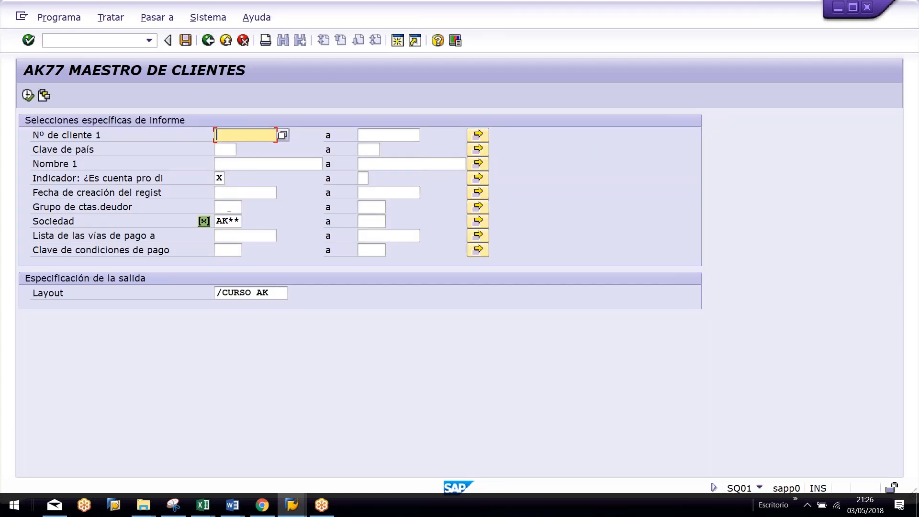
click(223, 221)
double_click(223, 221)
key(BackSpace)
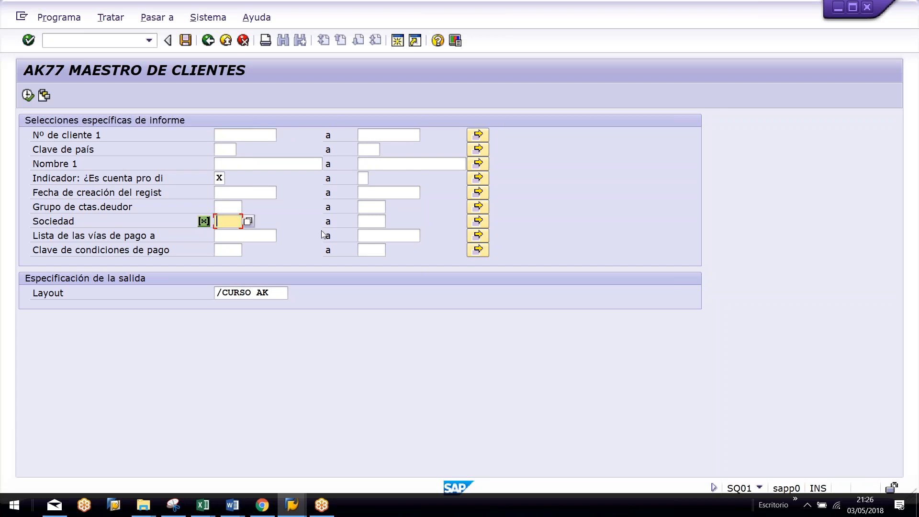
Step: Clear the one-time account indicator, set Sociedad to AK77 and execute the report
double_click(219, 178)
key(BackSpace)
click(236, 232)
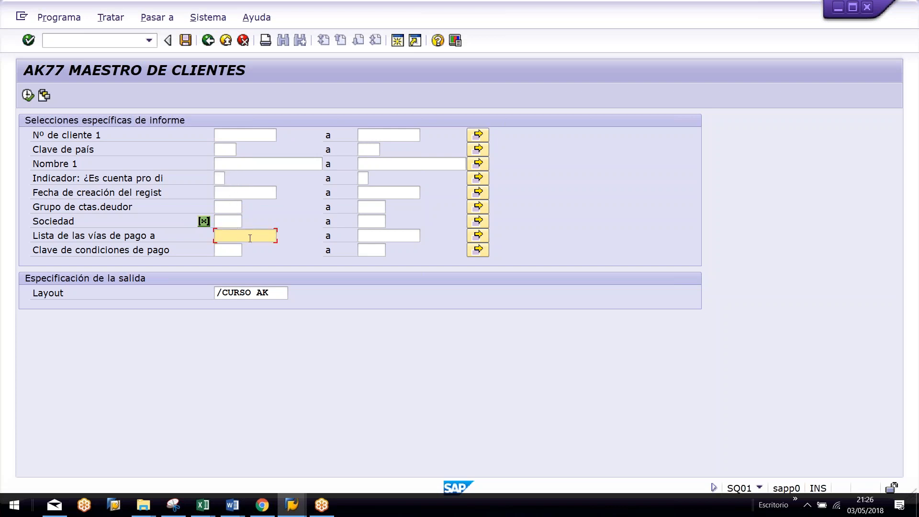
text(T)
click(237, 221)
text(AK77)
key(Tab)
key(Tab)
key(Delete)
click(29, 94)
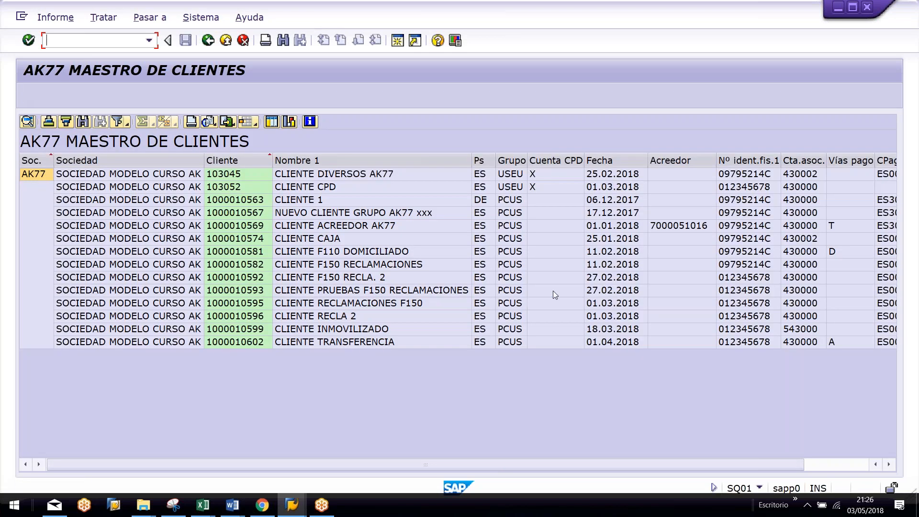
Step: Examine the columns and rows of the AK77 client list, and return to the query access screen
scroll(438, 258, right, 1)
scroll(438, 261, left, 1)
scroll(263, 254, right, 1)
scroll(279, 260, left, 1)
scroll(146, 220, right, 1)
scroll(135, 213, left, 1)
click(143, 214)
click(156, 289)
click(157, 214)
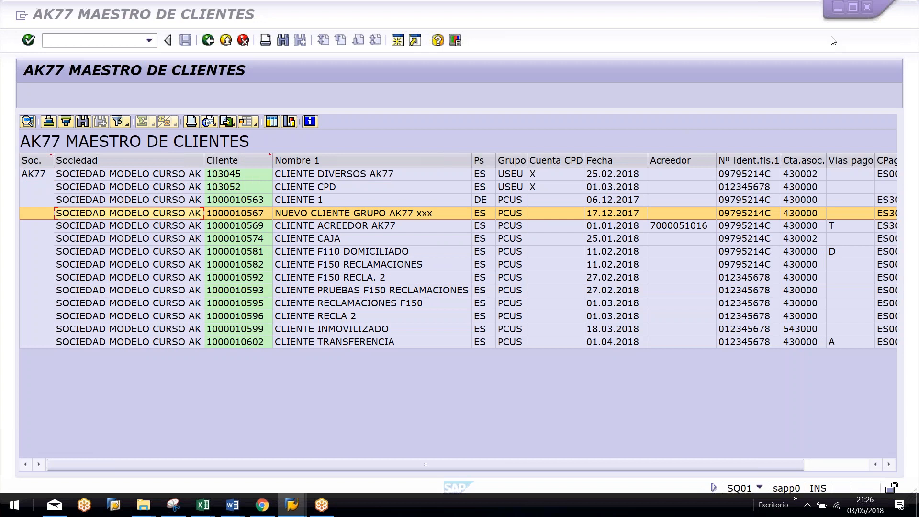
click(168, 243)
key(F3)
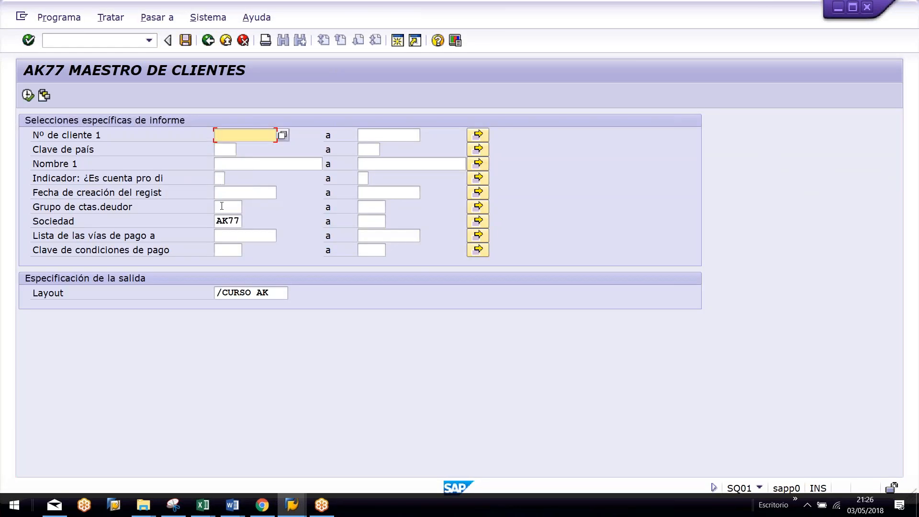
key(F3)
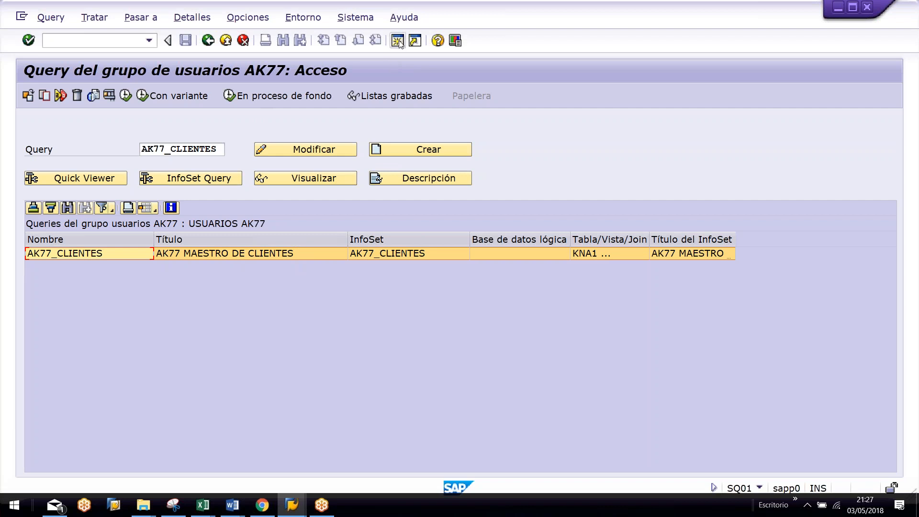
Step: Open transaction SE38 in a new session and empty the Programa field
key(F3)
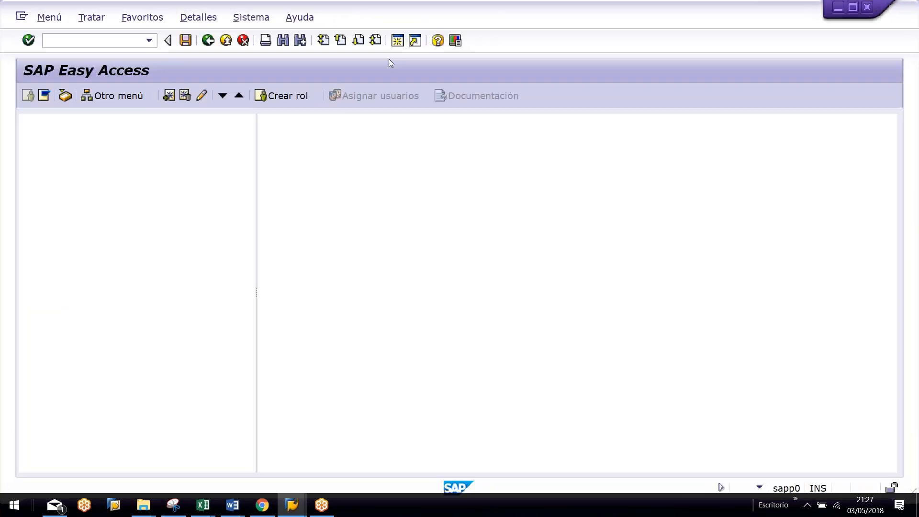
text(S)
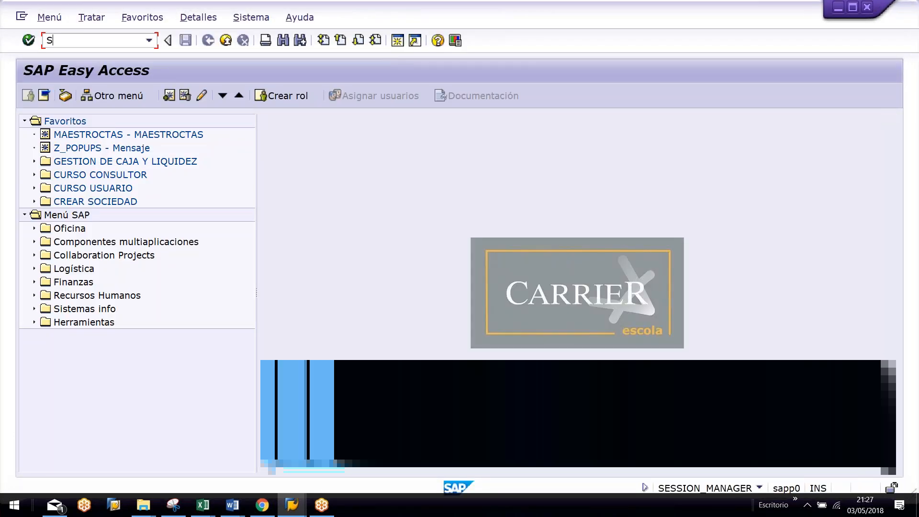
text(E38)
key(Return)
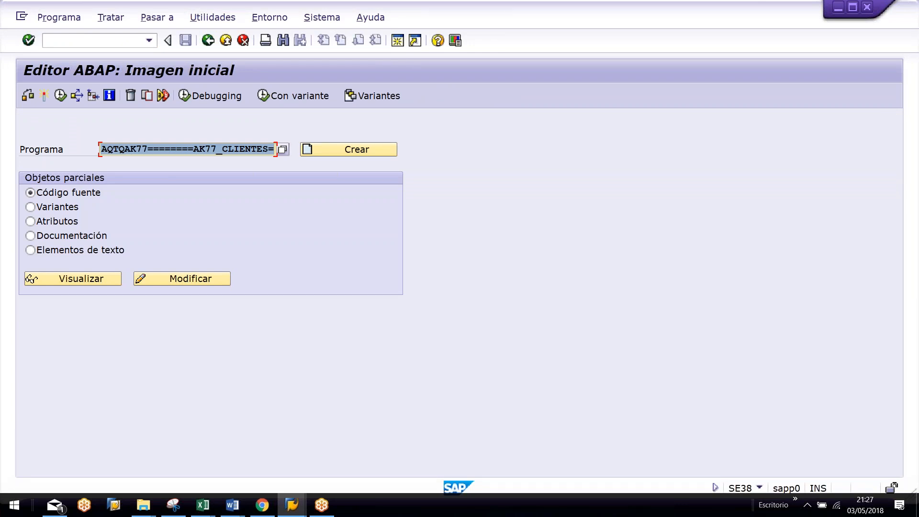
key(BackSpace)
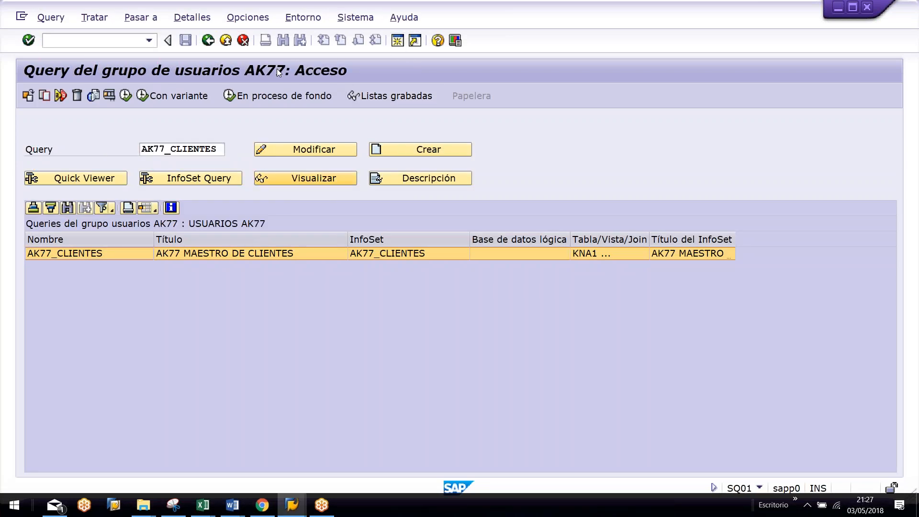
Step: Open the vendor line item list with transaction FBL1N in a new session
key(F3)
text(FBL)
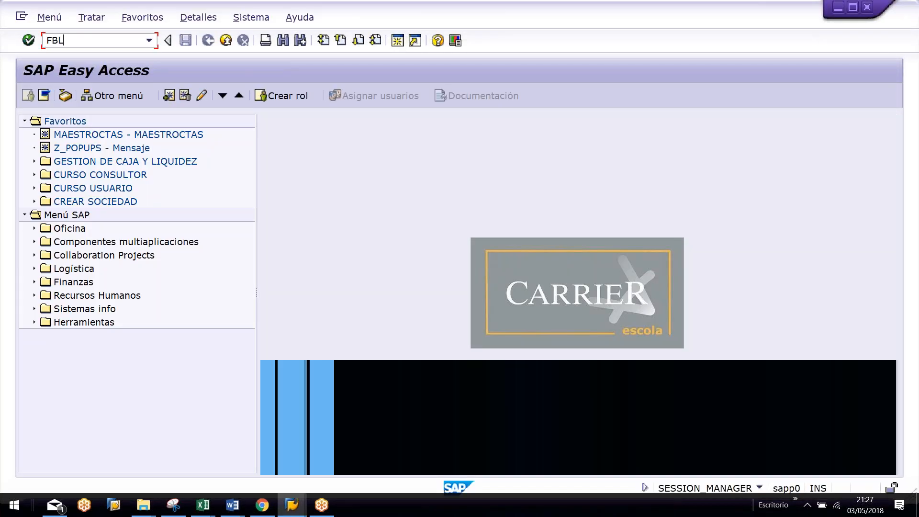
text(1N)
key(Return)
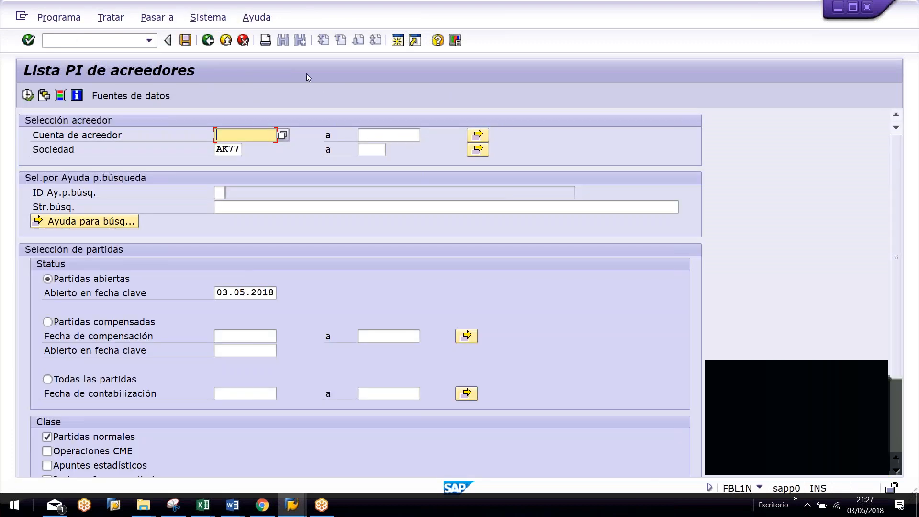
Step: Look up the program behind FBL1N in the system status details and copy the dynpro program name RFITEMAP
click(760, 488)
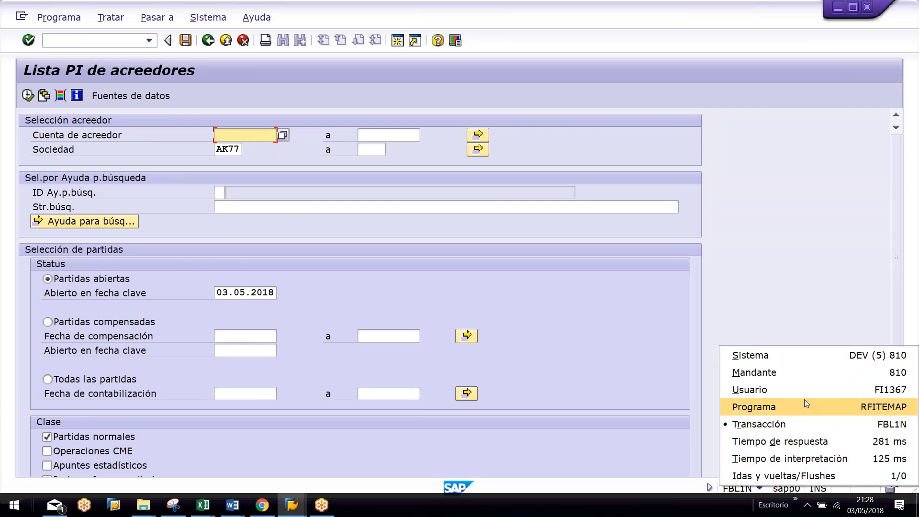
click(203, 20)
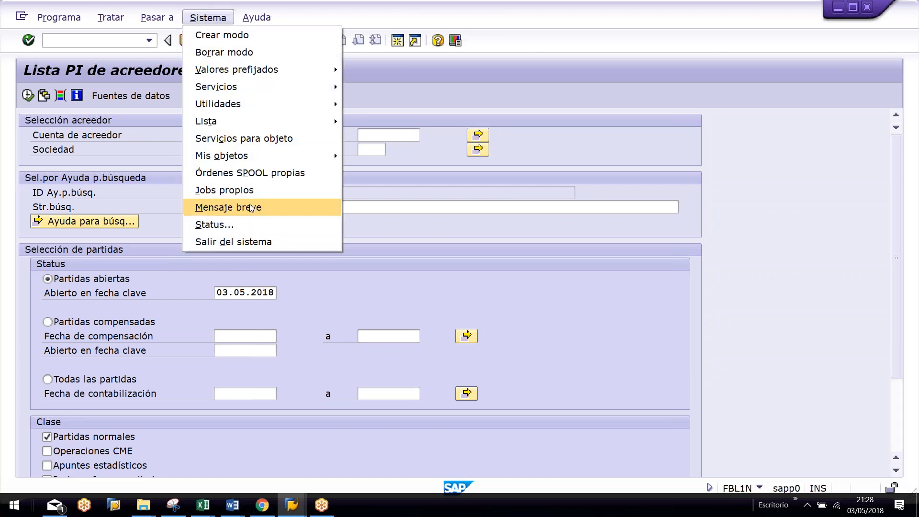
click(228, 224)
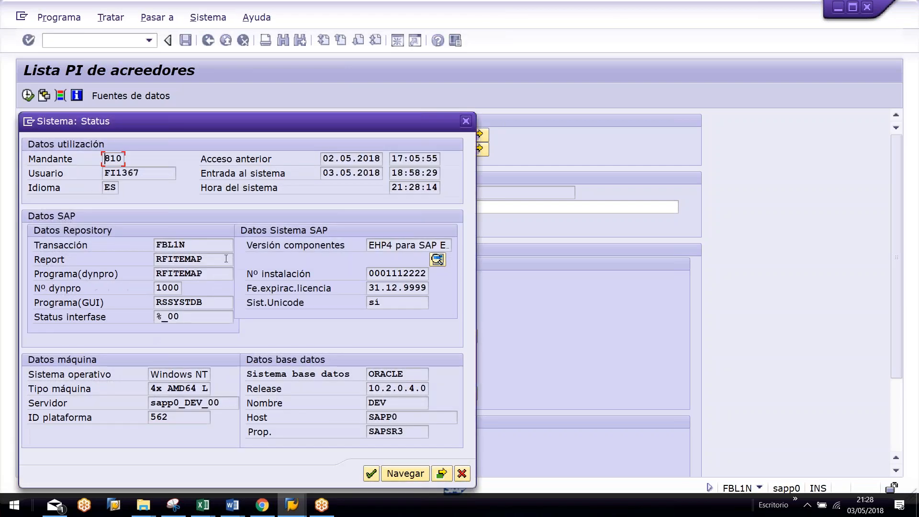
double_click(203, 273)
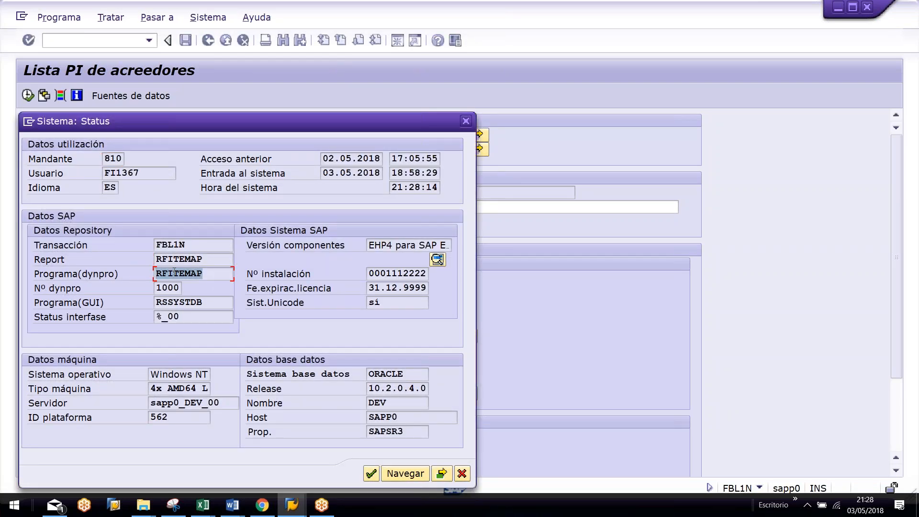
double_click(172, 245)
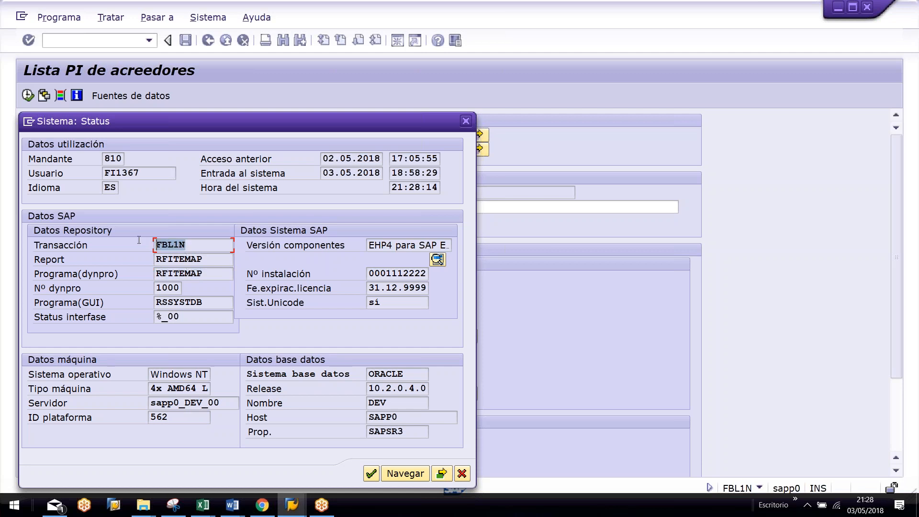
double_click(198, 273)
key(ctrl+c)
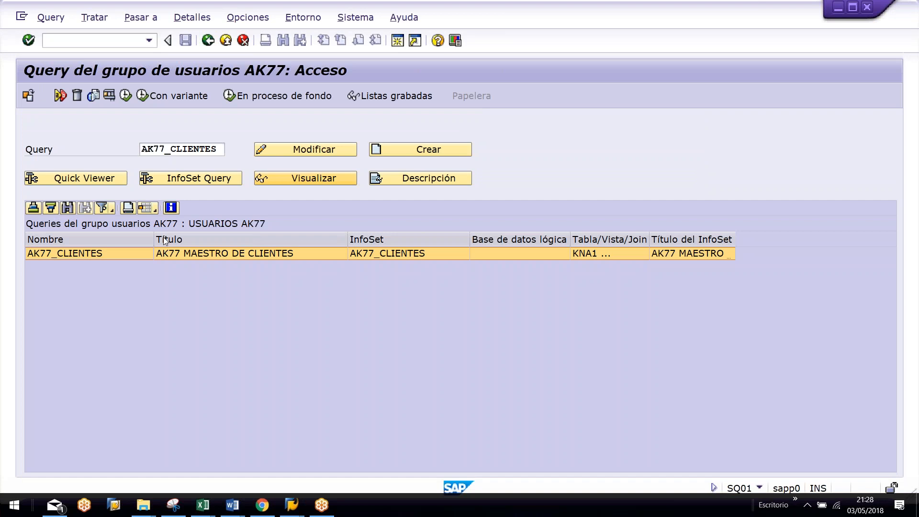
Step: Switch to the ABAP editor session, enter RFITEMAP as Programa, execute it and return to the editor's initial screen
click(292, 504)
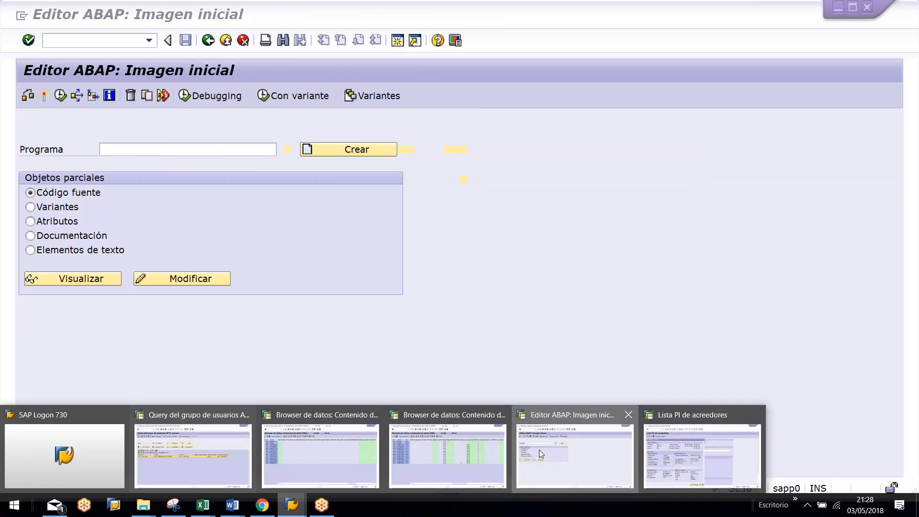
click(538, 449)
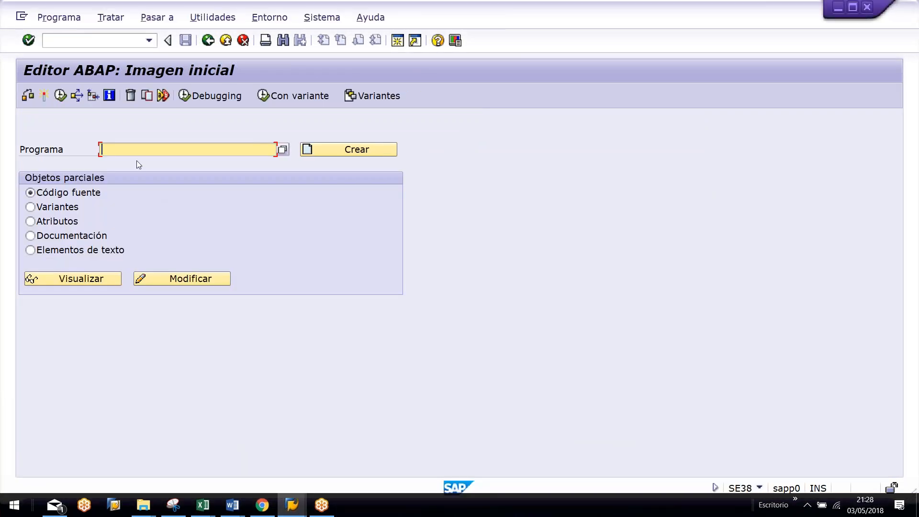
key(ctrl+v)
click(107, 281)
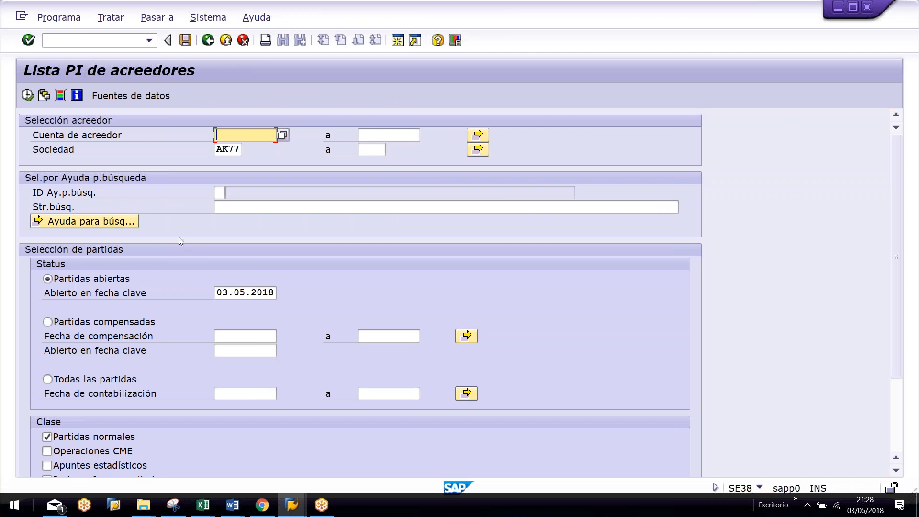
key(F3)
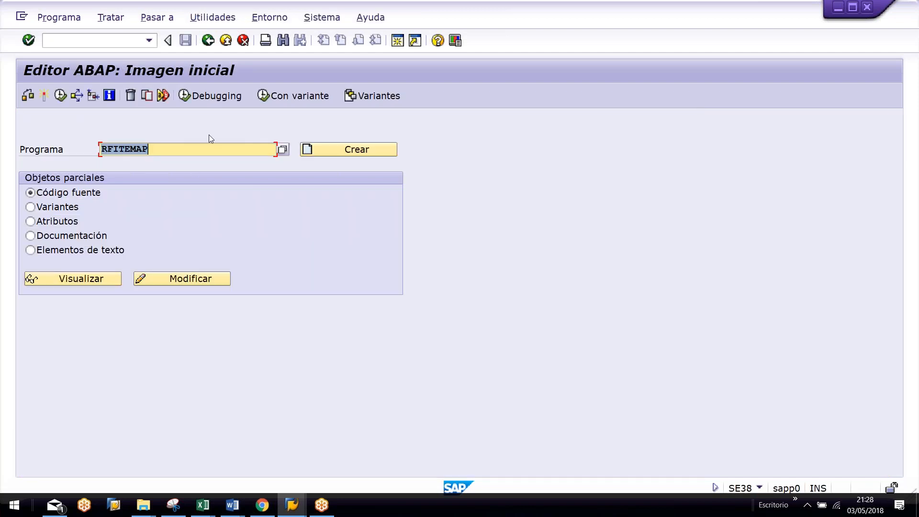
Step: In the query session, display the report name assigned to AK77_CLIENTES and copy that name
key(F3)
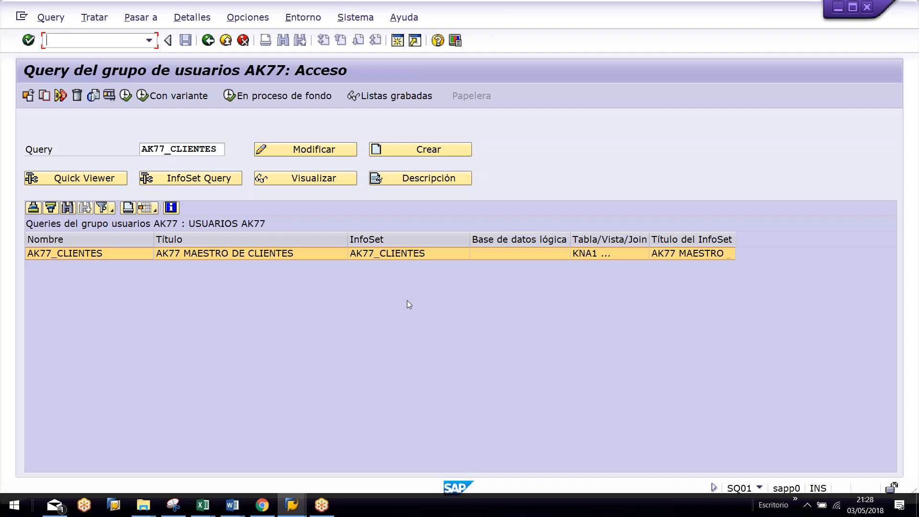
click(51, 18)
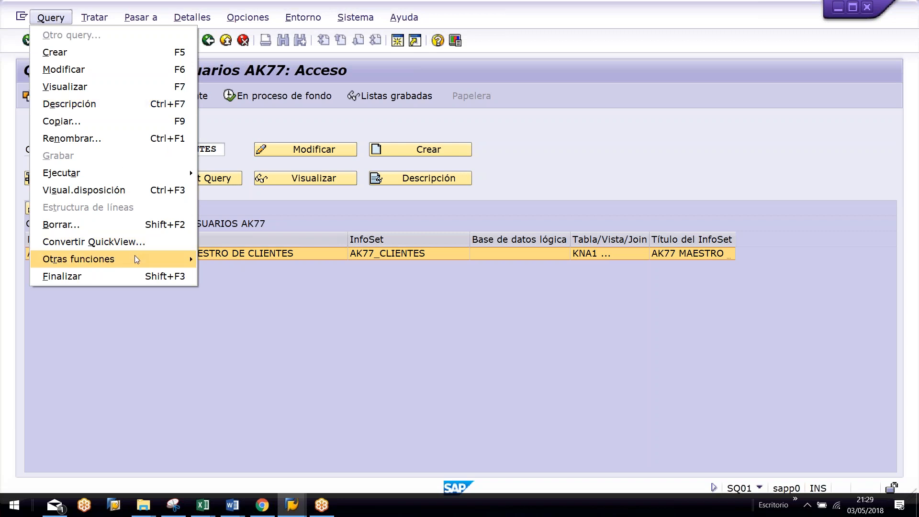
mouse_move(136, 259)
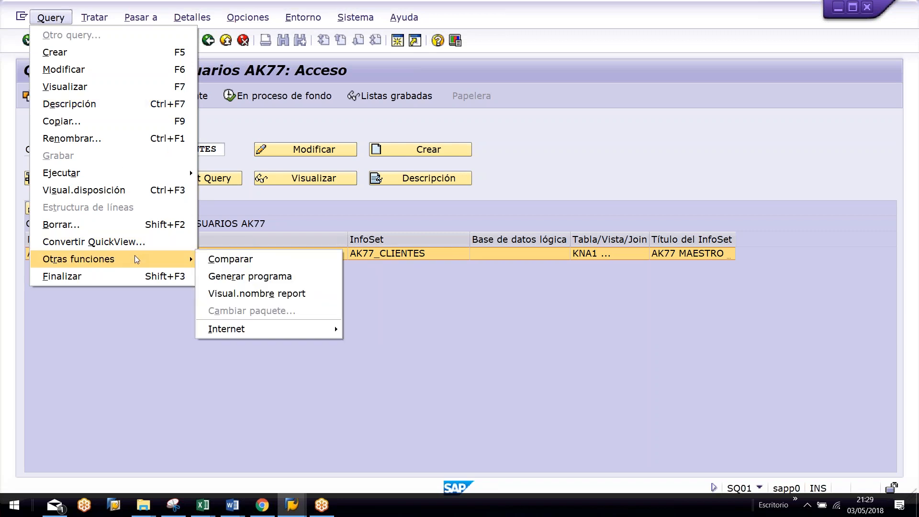
click(235, 295)
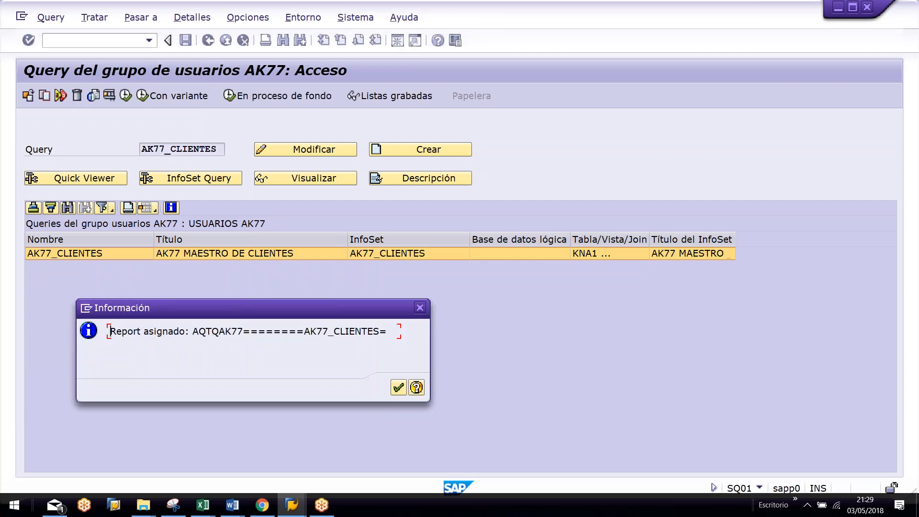
drag(193, 331, 400, 341)
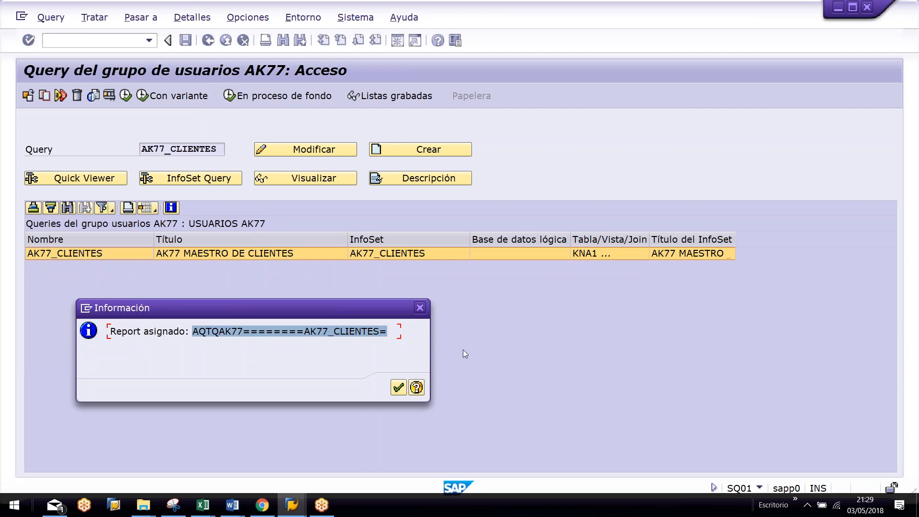
key(ctrl+c)
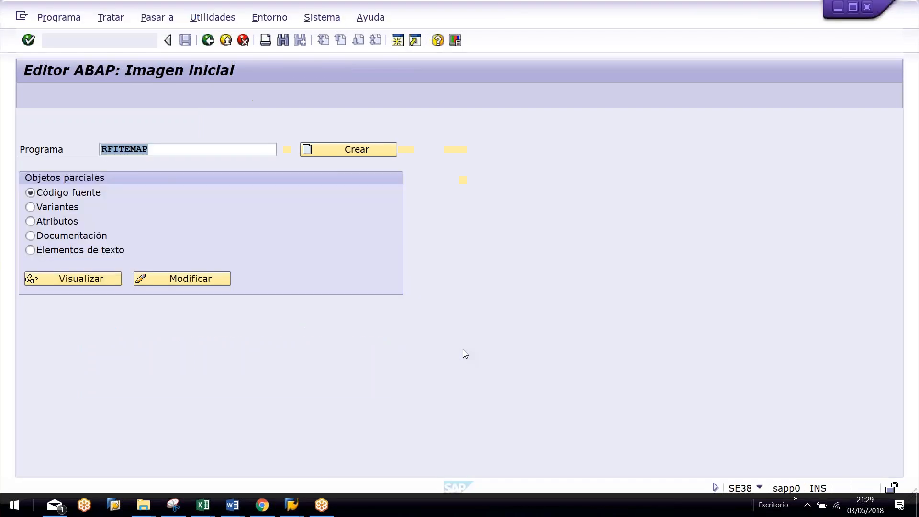
Step: Replace Programa in the ABAP editor with AQTQAK77========AK77_CLIENTES=, execute it and return to the initial screen
click(181, 148)
key(ctrl+a)
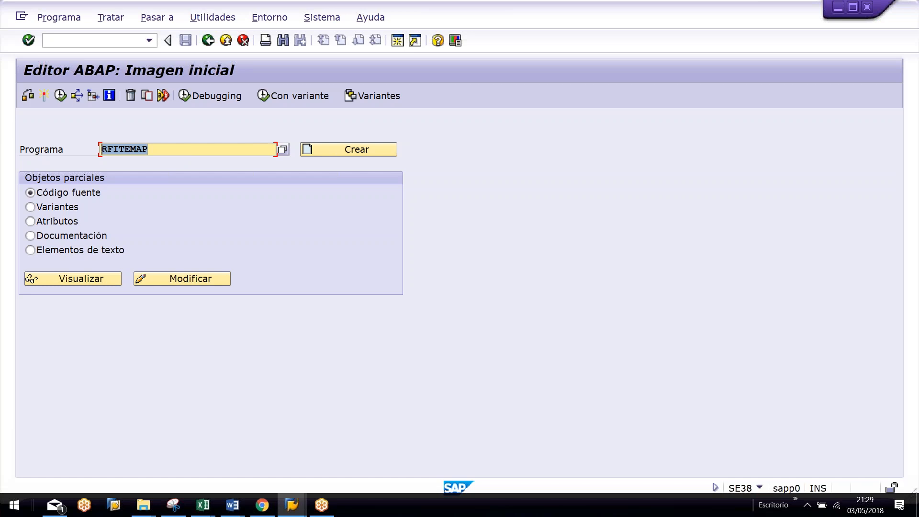
key(ctrl+v)
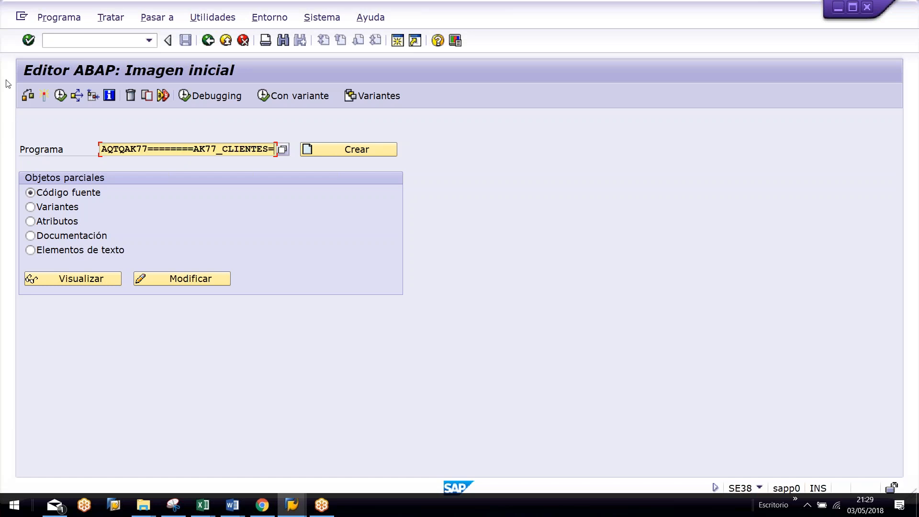
click(60, 95)
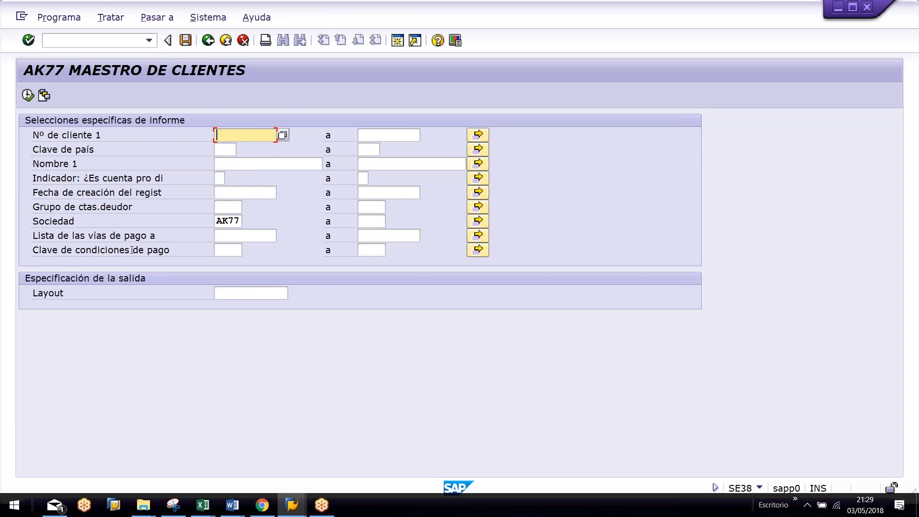
key(F3)
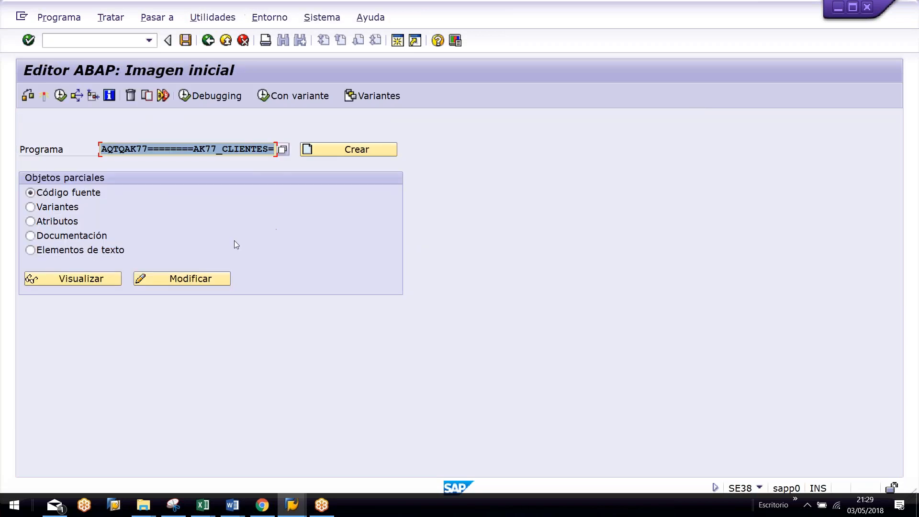
Step: Copy the query's program name from the ABAP editor and start transaction SE93 in a new session
click(119, 150)
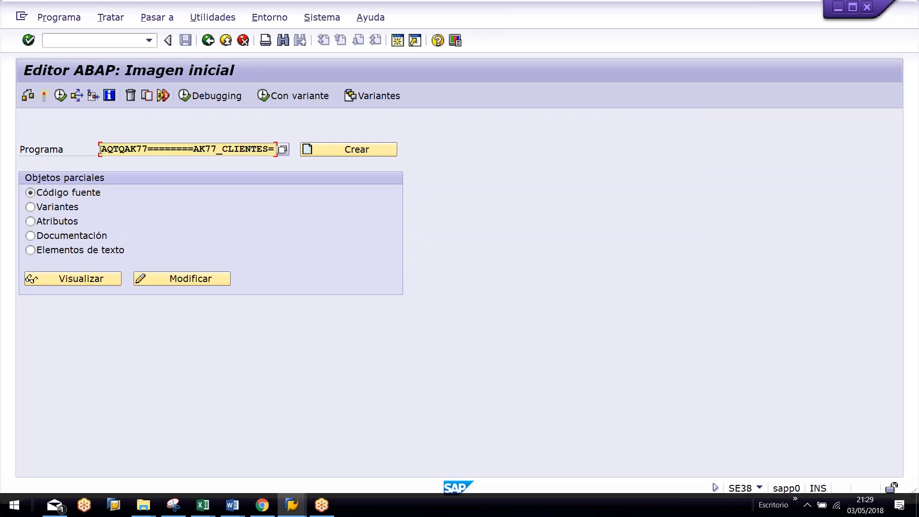
drag(102, 148, 316, 169)
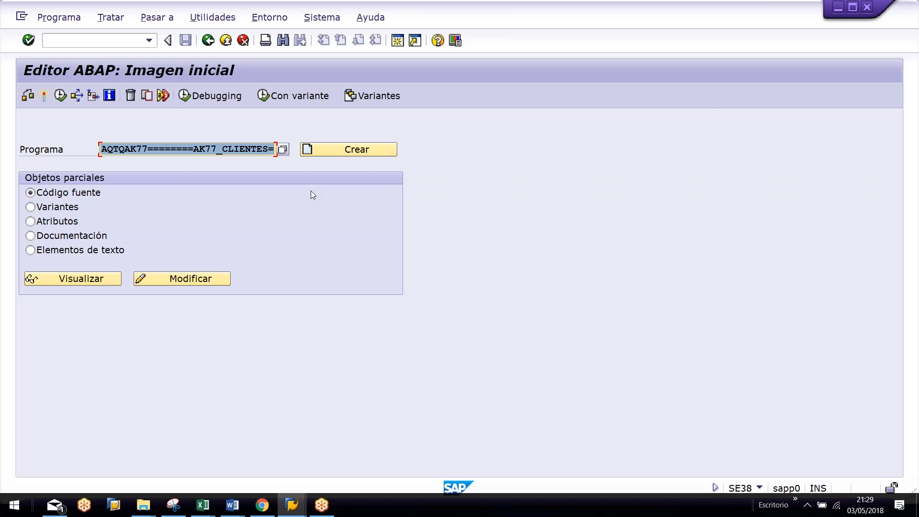
click(397, 40)
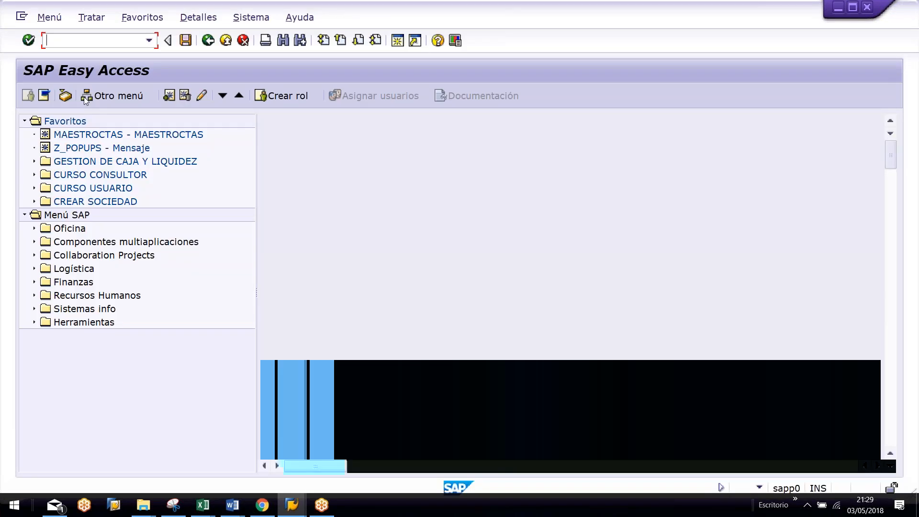
text(SE)
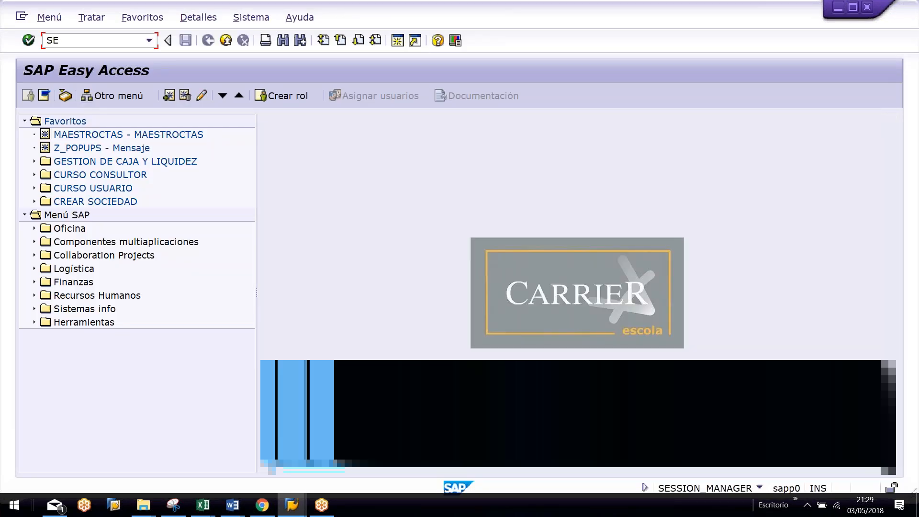
text(93)
key(Return)
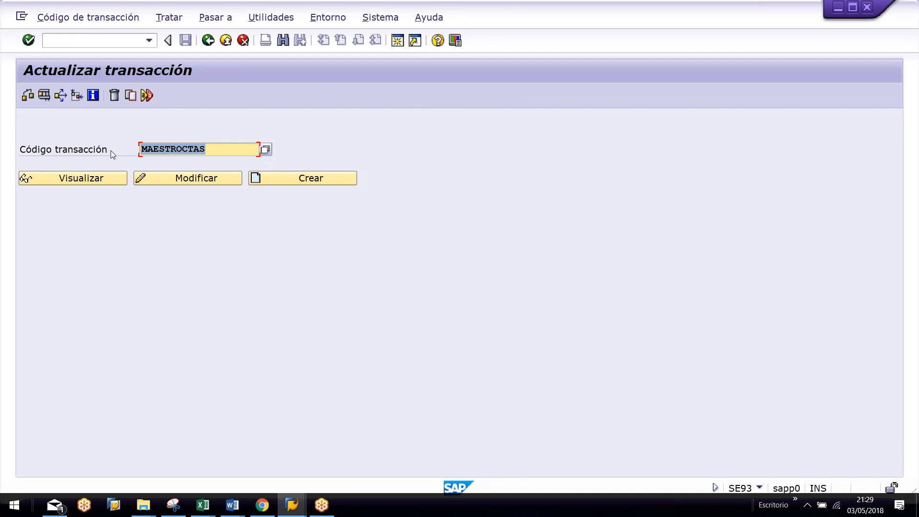
Step: Clear the transaction code, search the repository information system for transactions matching FBL*, and close the results
drag(210, 150, 111, 135)
key(Delete)
key(Escape)
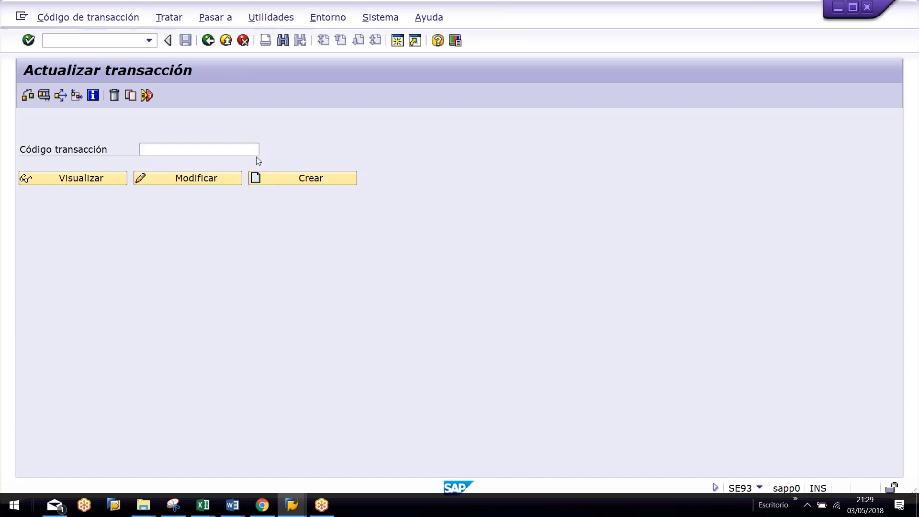
key(F4)
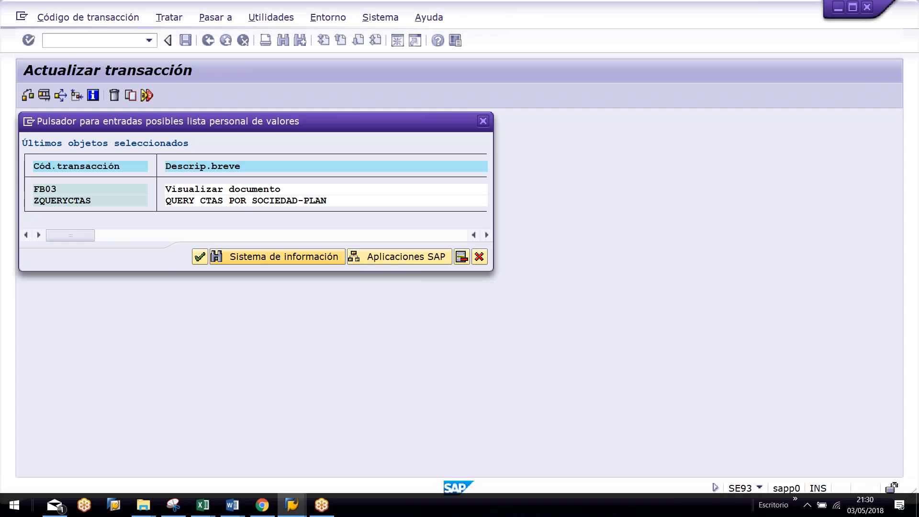
click(254, 253)
text(FBL*)
key(Return)
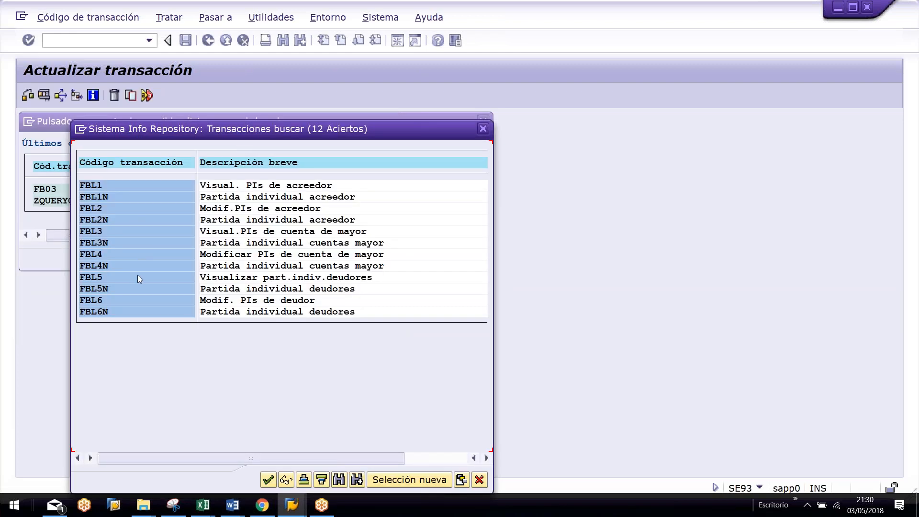
double_click(209, 233)
key(Escape)
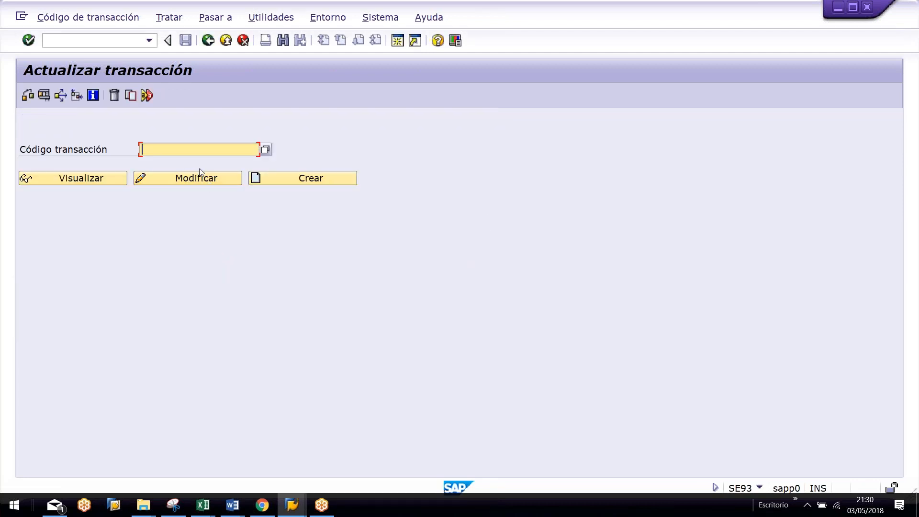
Step: Enter ZMAESTROCLIENTES as the transaction code and start creating it
text(Z)
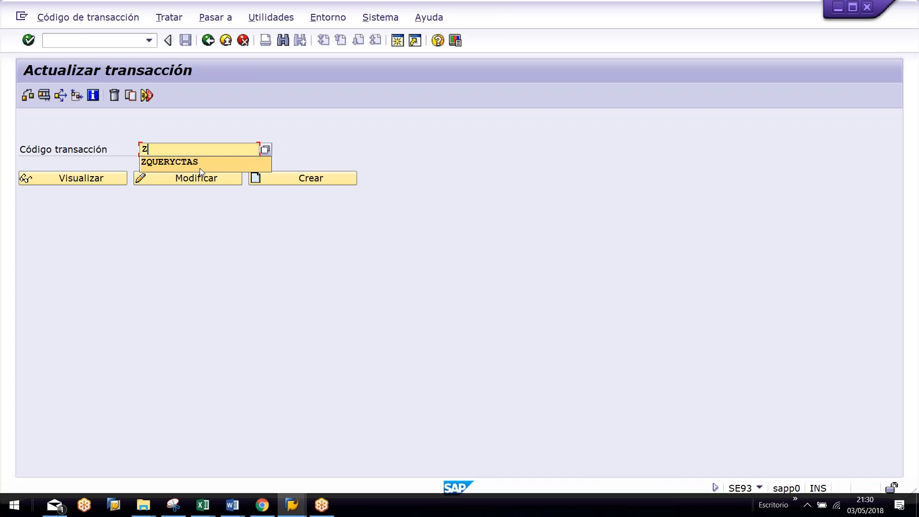
text(M)
key(BackSpace)
text(MAESTRO)
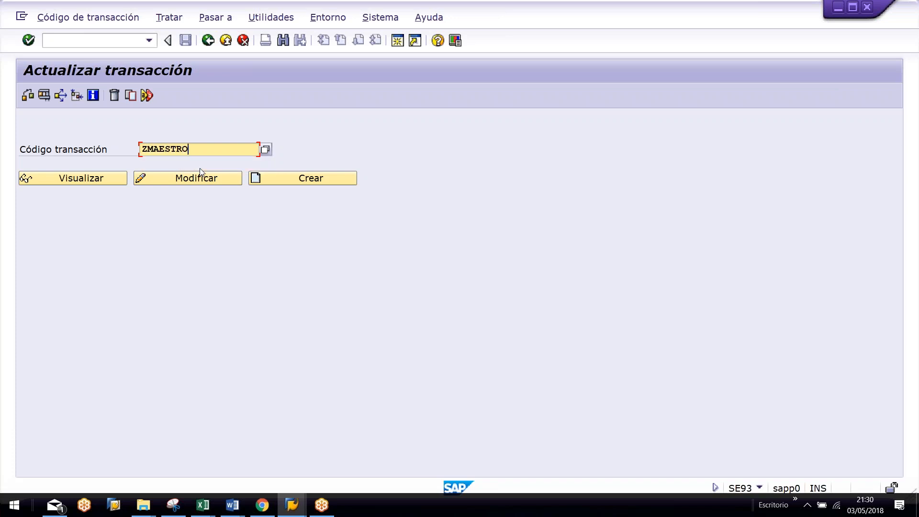
text(CLIENTES)
key(shift+Left)
key(shift+Left)
key(shift+Left)
key(shift+Left)
key(shift+Left)
key(shift+Left)
key(shift+Left)
key(shift+Left)
key(shift+Left)
key(shift+Left)
key(shift+Left)
key(shift+Left)
key(shift+Left)
key(shift+Left)
key(shift+Left)
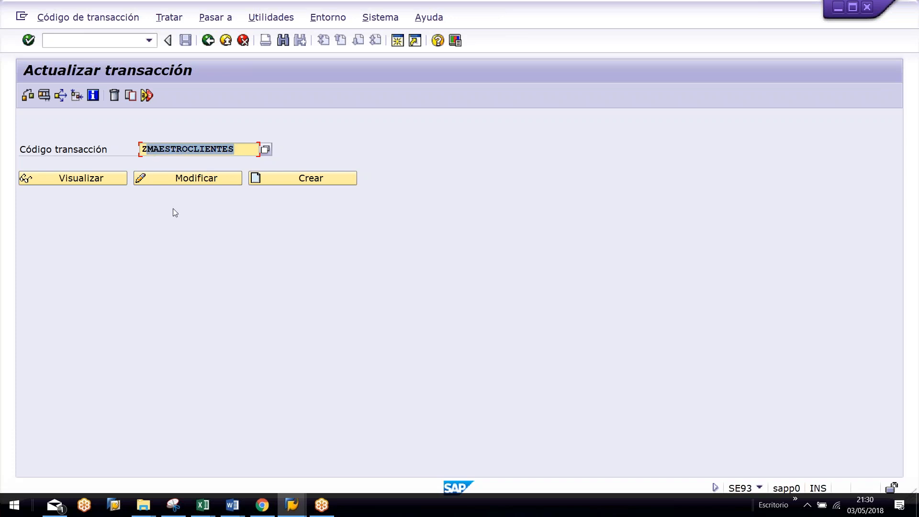
key(End)
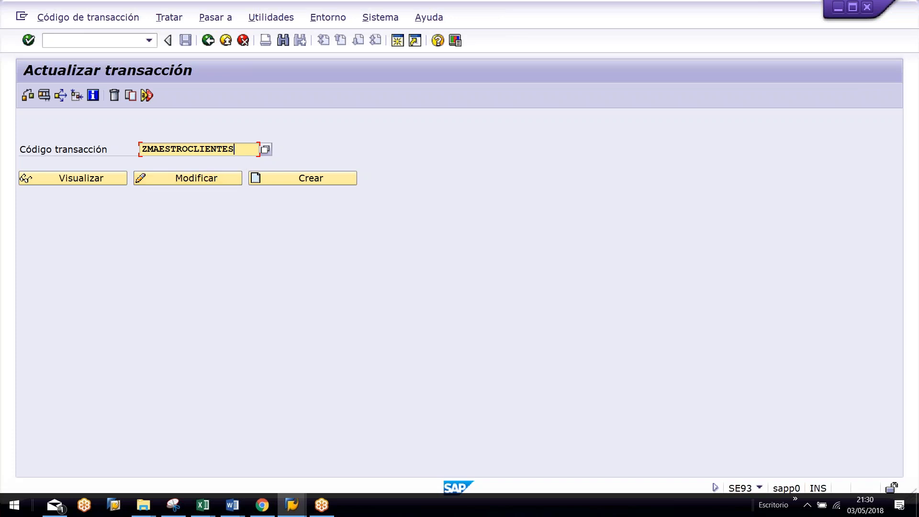
click(289, 177)
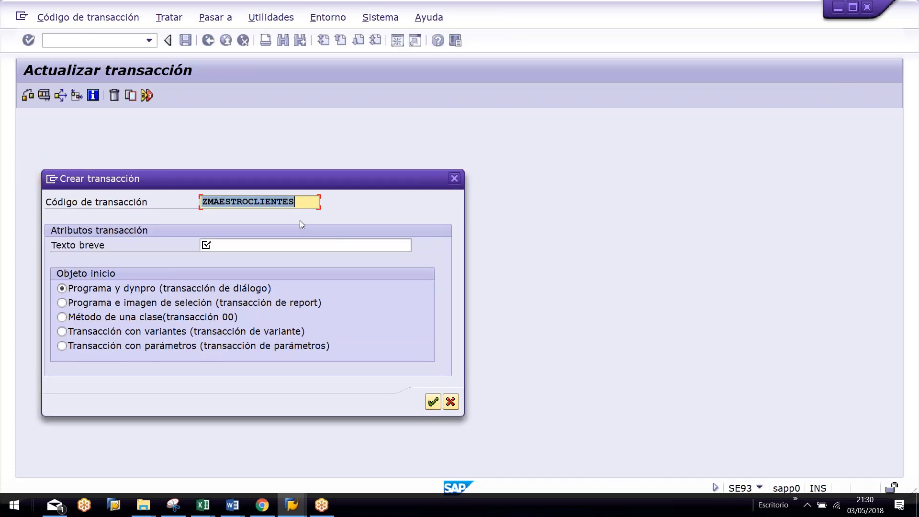
Step: Set the short text to QUERY MAESTRO CLIENTES and choose the program and selection screen (report transaction) start object
click(279, 245)
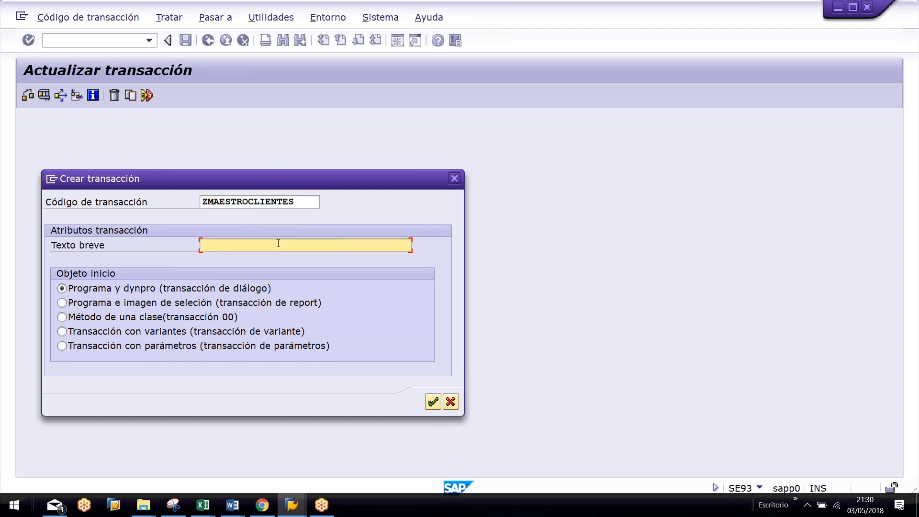
text(QUERY MAESTRO CLIENTES)
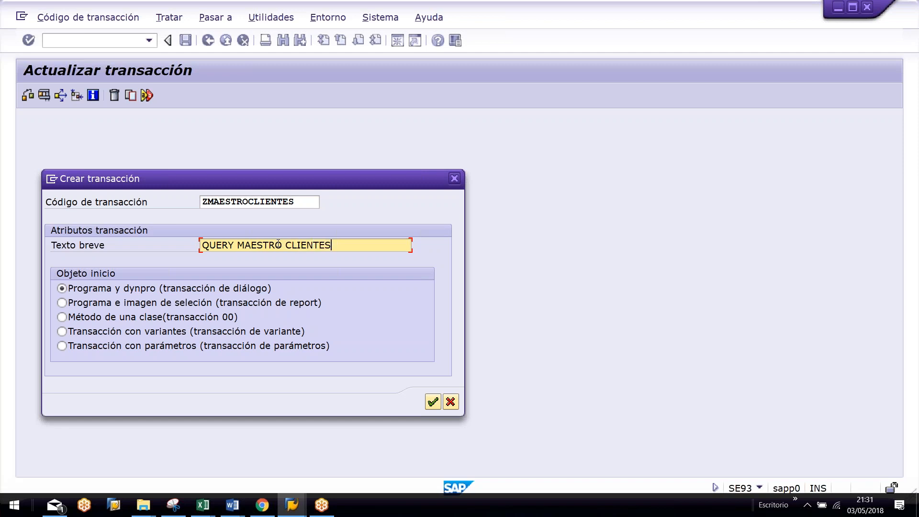
drag(332, 245, 197, 247)
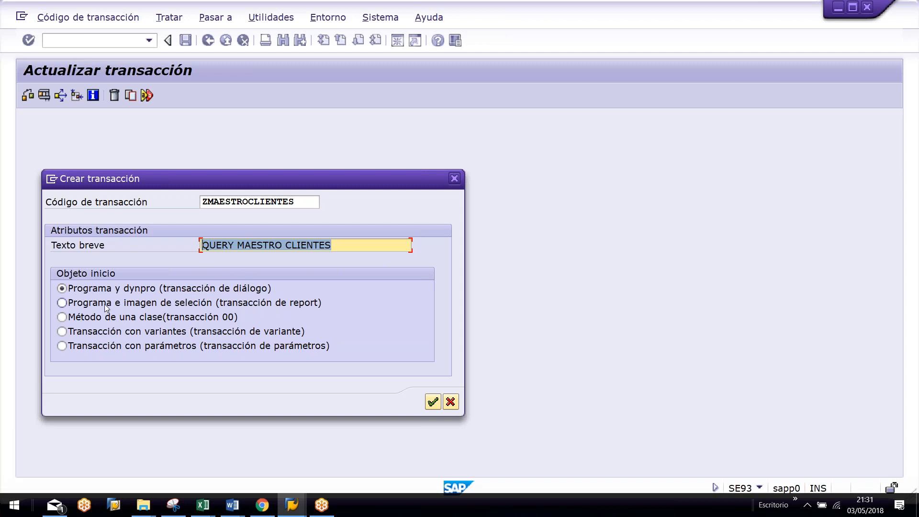
click(72, 300)
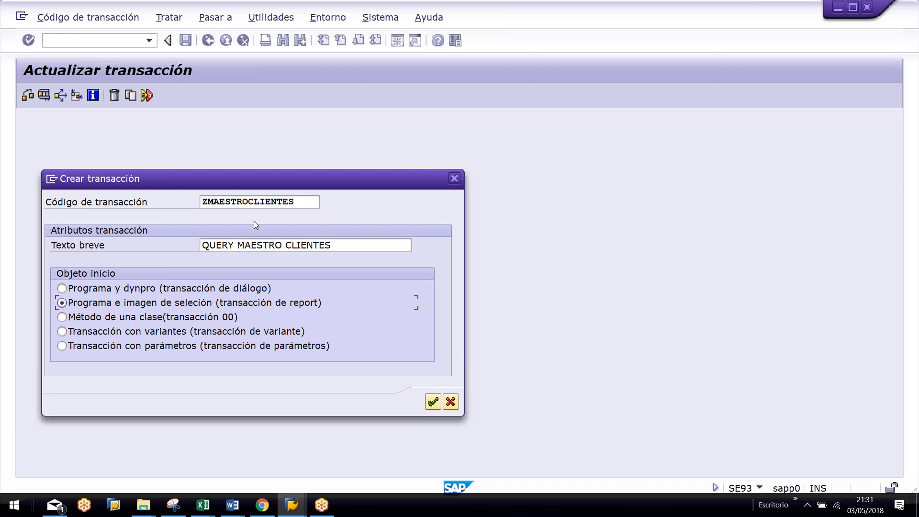
key(Return)
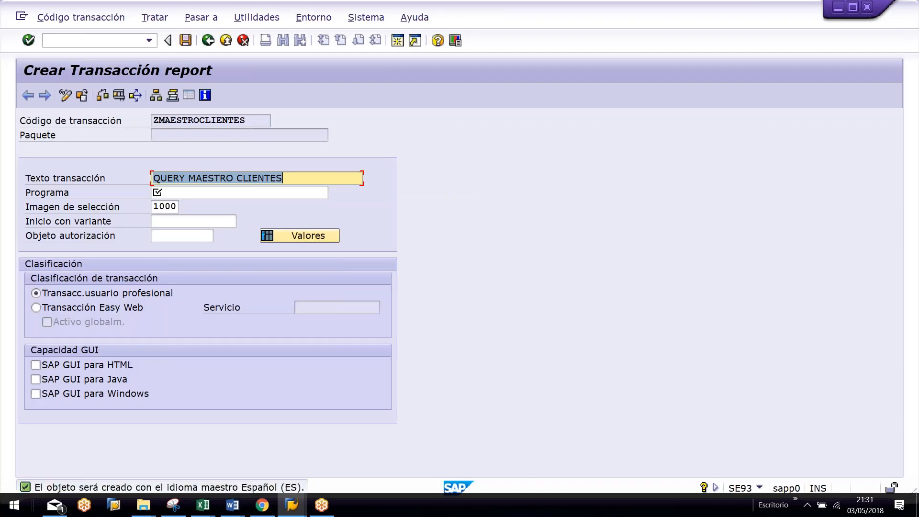
Step: Set Programa to AQTQAK77========AK77_CLIENTES= and choose /CURSO AK as the start variant
click(278, 192)
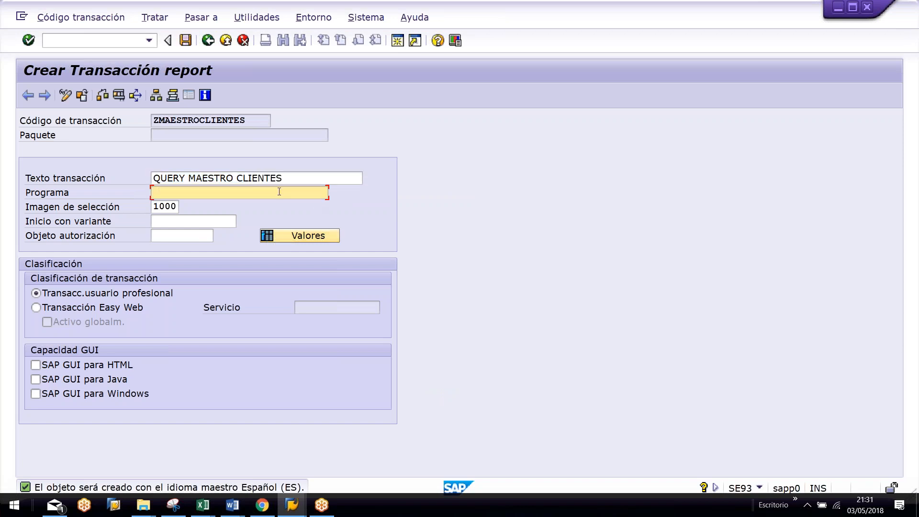
key(ctrl+v)
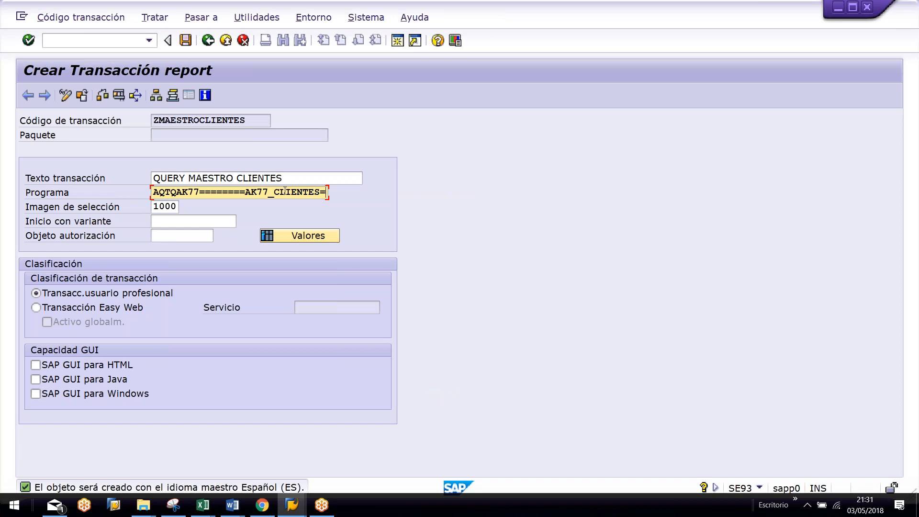
click(230, 222)
click(243, 221)
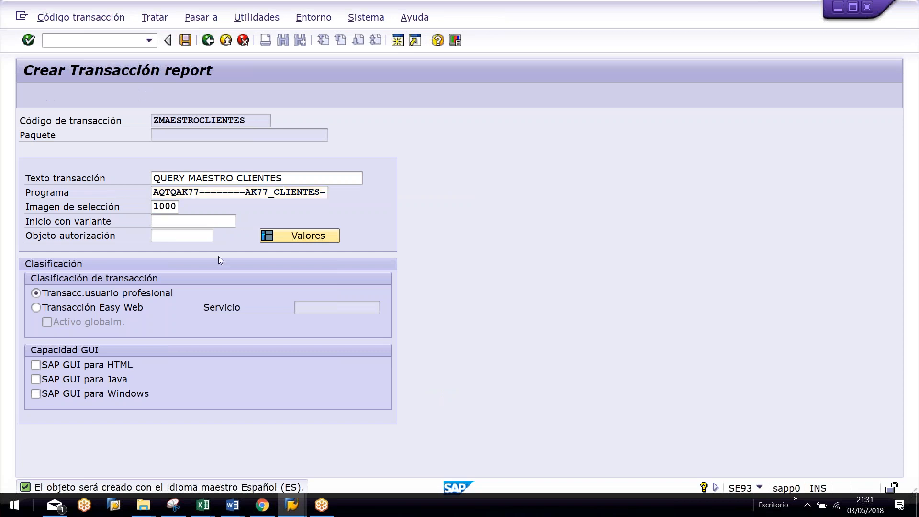
double_click(157, 306)
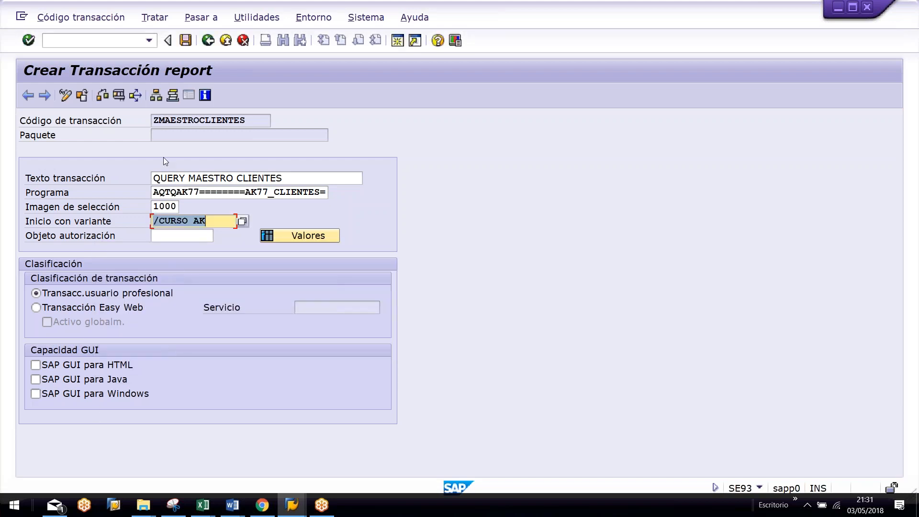
key(Return)
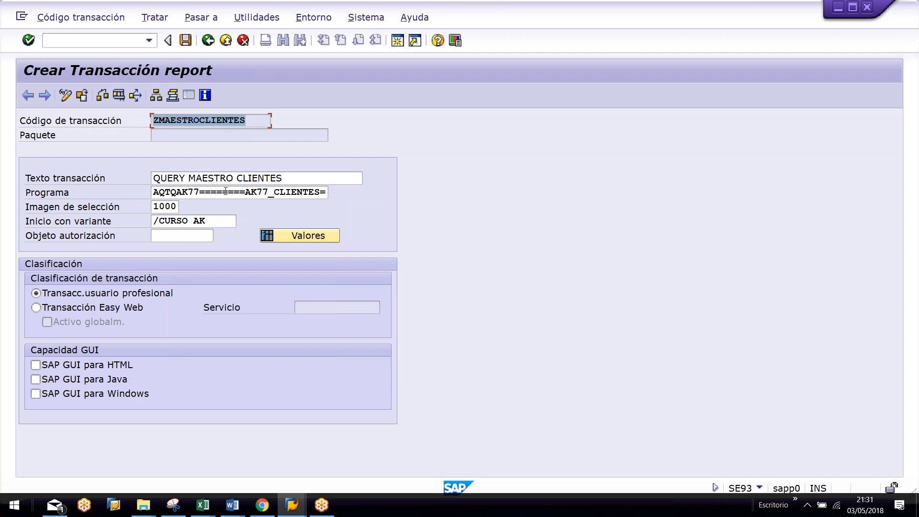
click(211, 220)
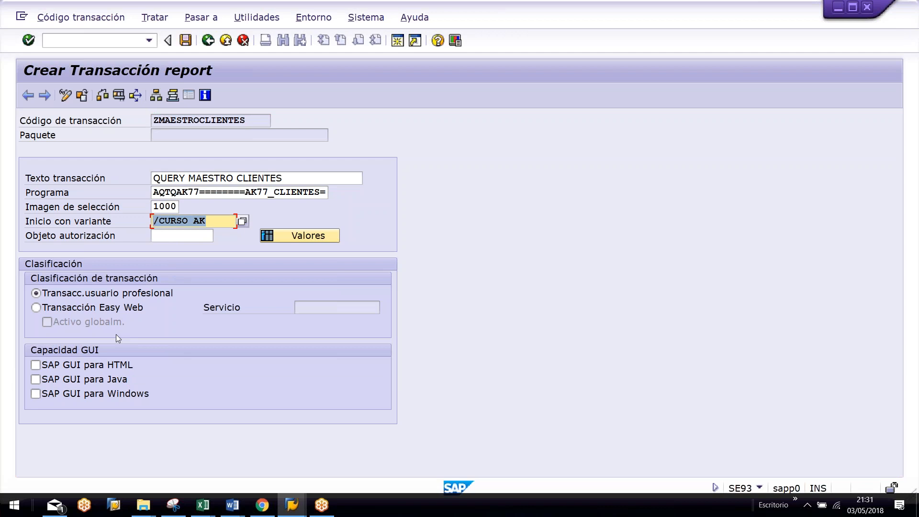
key(Return)
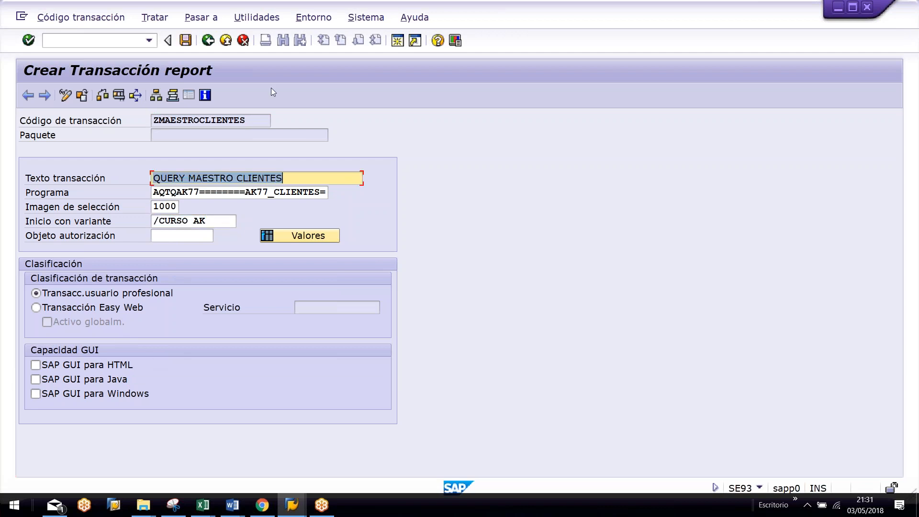
Step: Save transaction ZMAESTROCLIENTES as a local object and return to the transaction maintenance initial screen
click(185, 40)
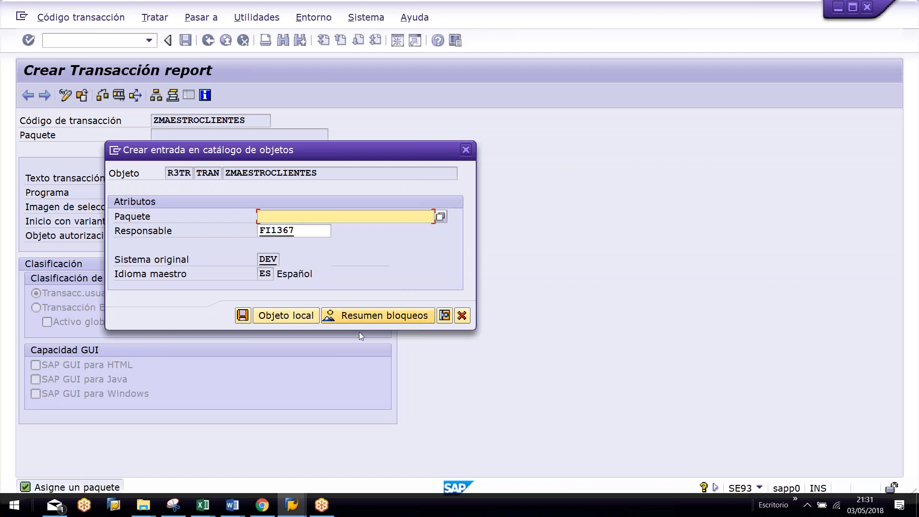
click(286, 315)
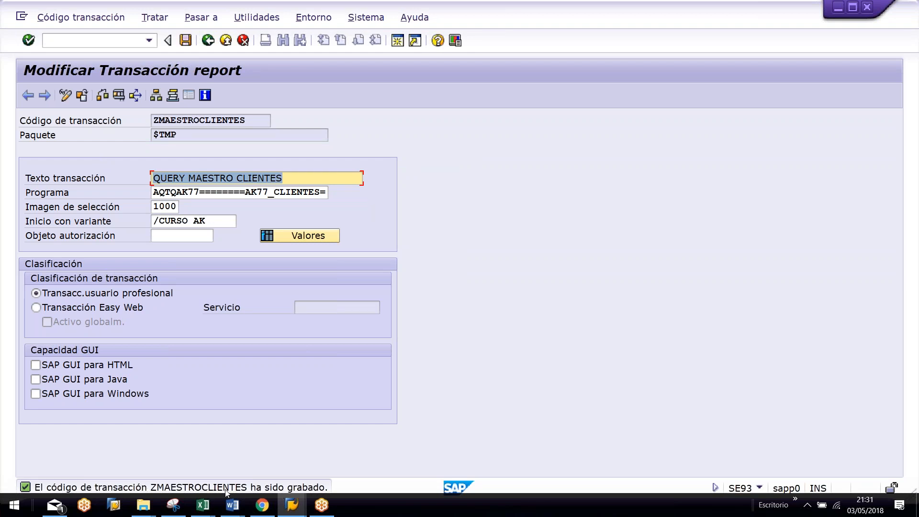
click(226, 42)
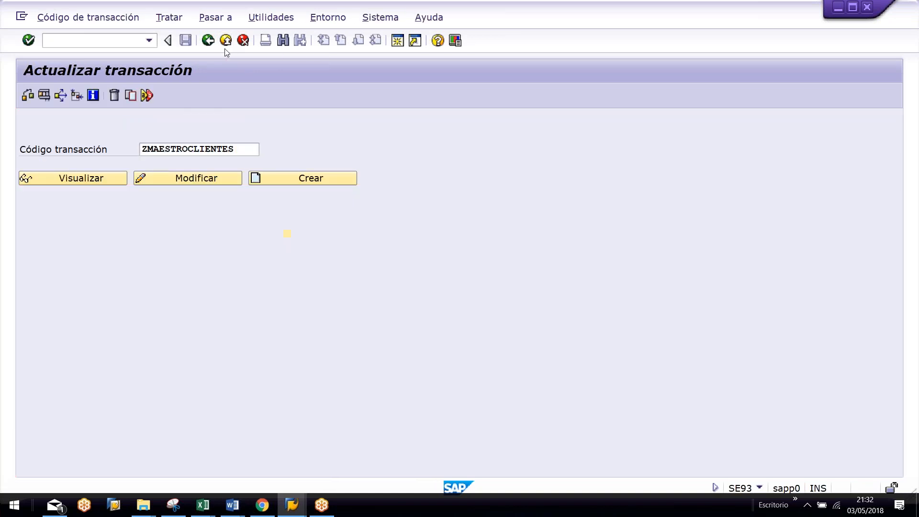
Step: Run transaction ZMAESTROCLIENTES from SAP Easy Access to check its selection screen, and return
click(225, 41)
text(ZM)
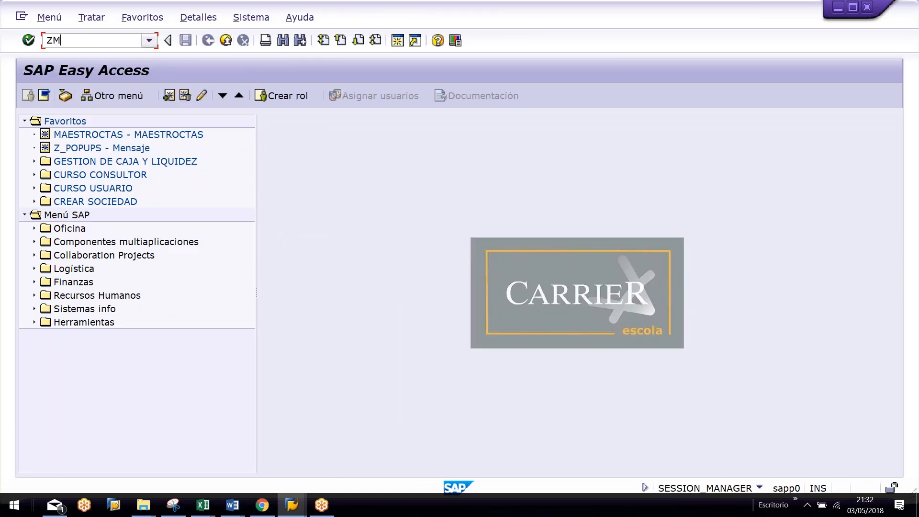
text(AESTROCLIENTES)
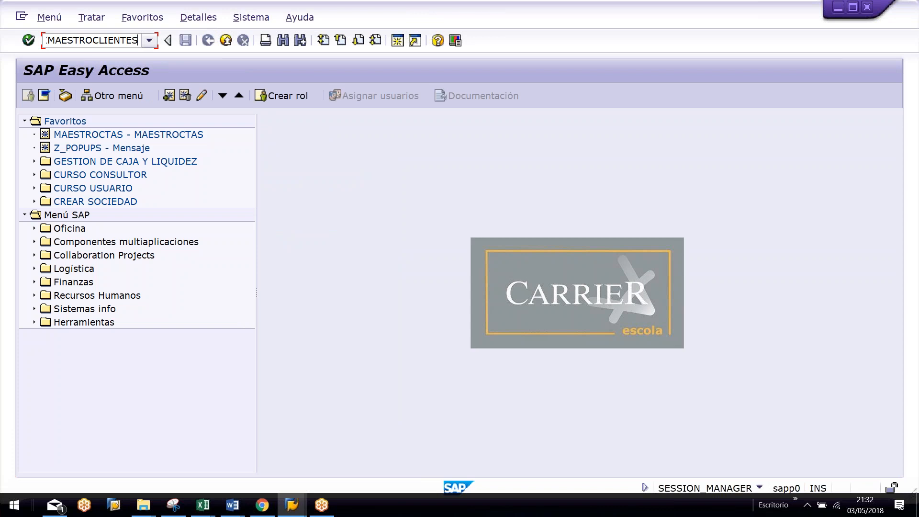
key(Return)
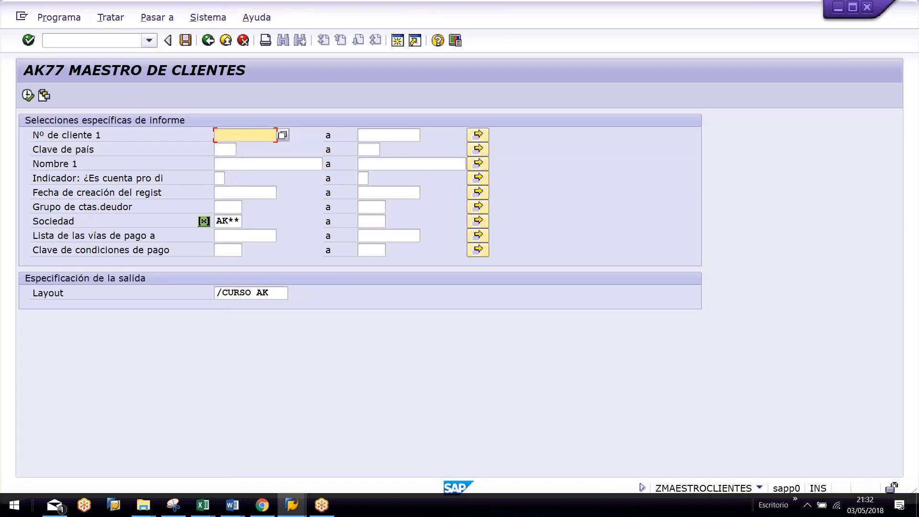
key(F3)
Step: Add a transaction to Favoritos and begin entering its code, ZMAE
right_click(65, 123)
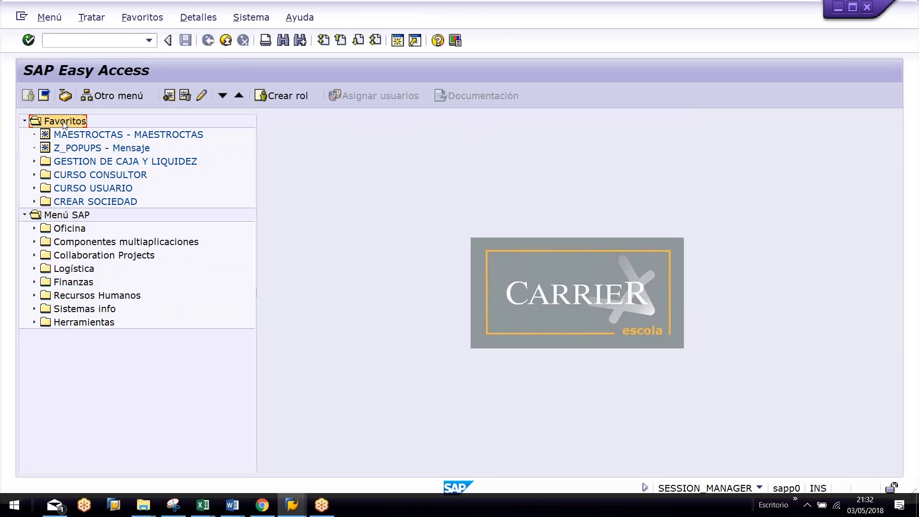
click(121, 183)
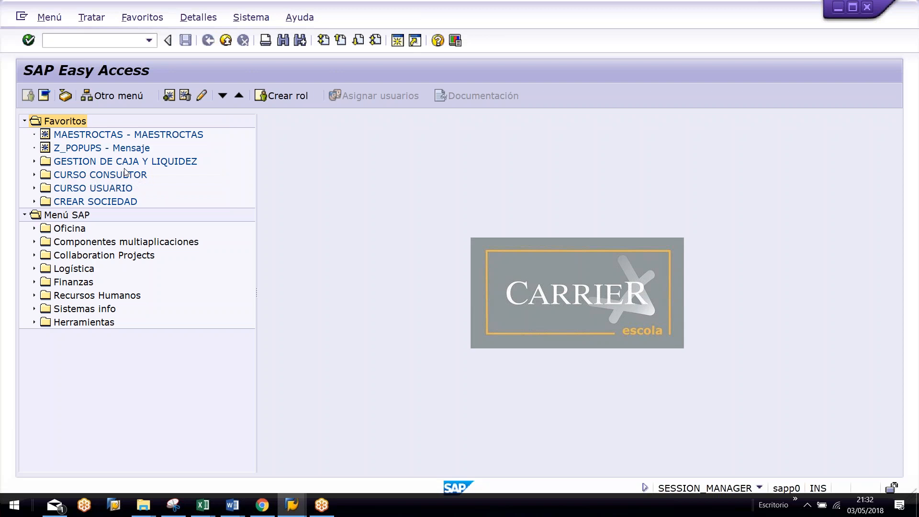
text(ZMAE)
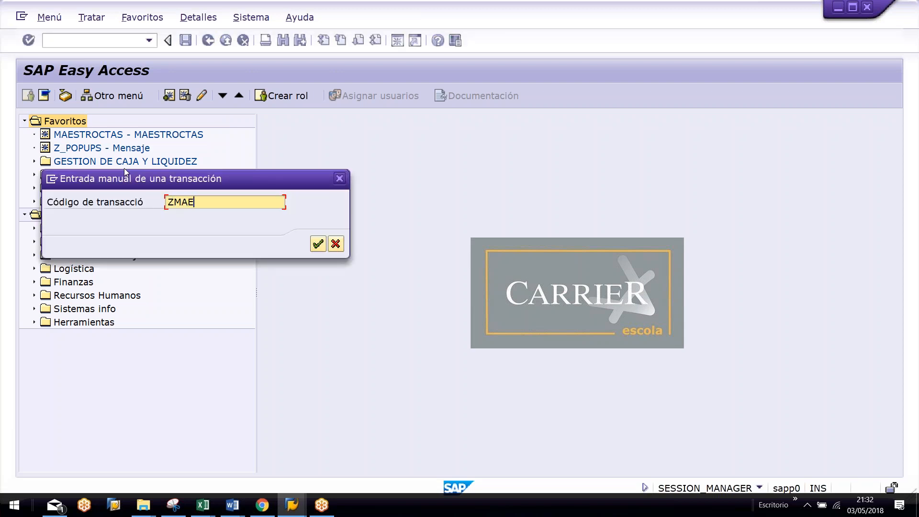
Step: Add the transaction ZMAESTROCLIENTES to the favorites and widen the menu tree to show its full name
text(STROCLIENTES)
key(Return)
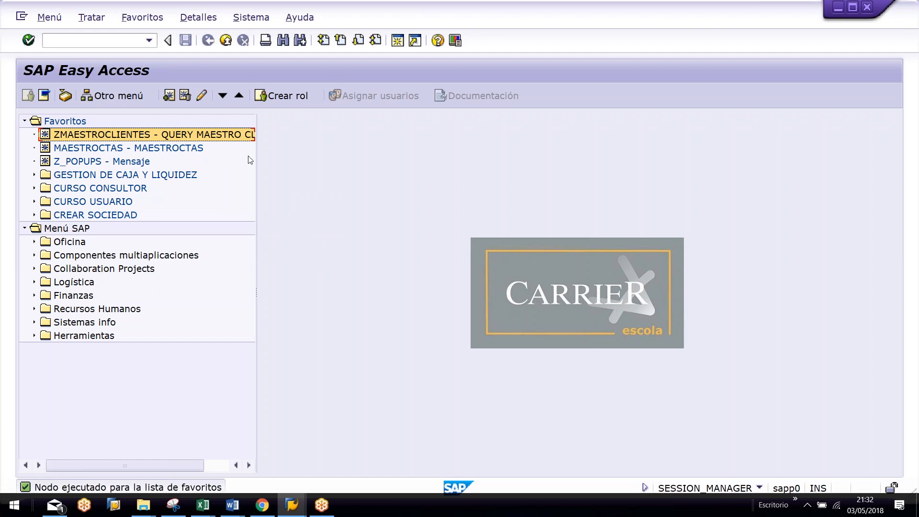
drag(255, 157, 338, 158)
Step: Check that the ZMAESTROCLIENTES favorite opens the customer master selection screen, including its account group field, and return to the start menu
double_click(188, 134)
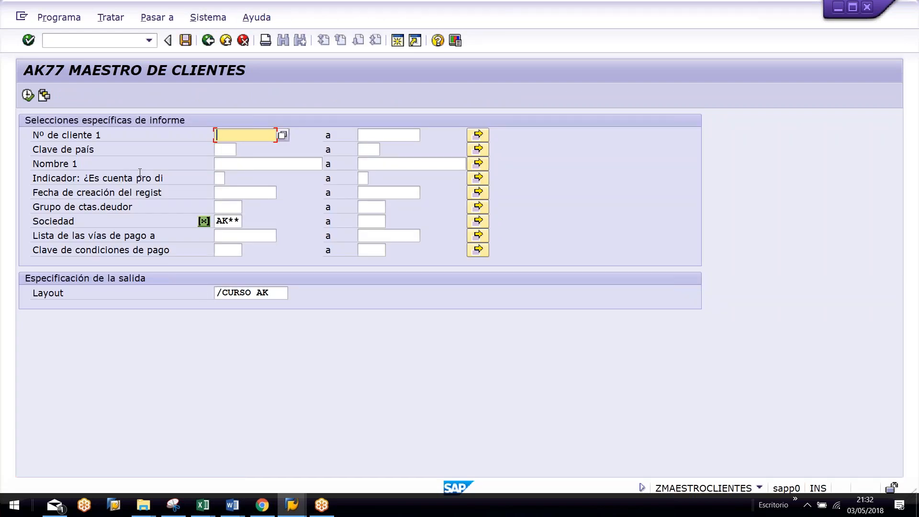
click(225, 207)
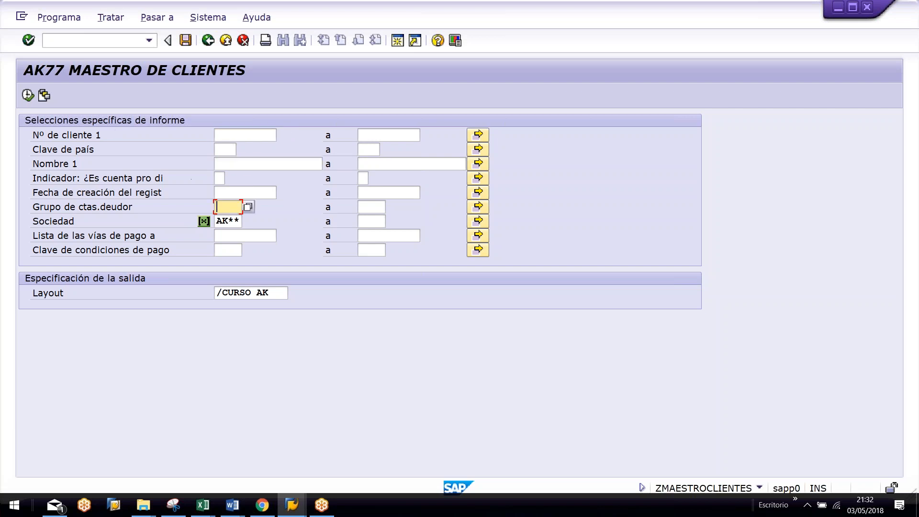
key(F3)
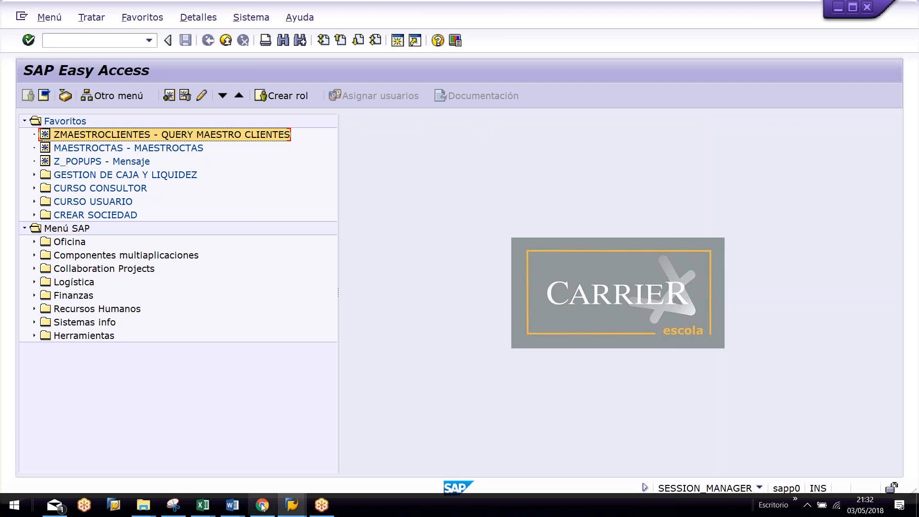
mouse_move(295, 510)
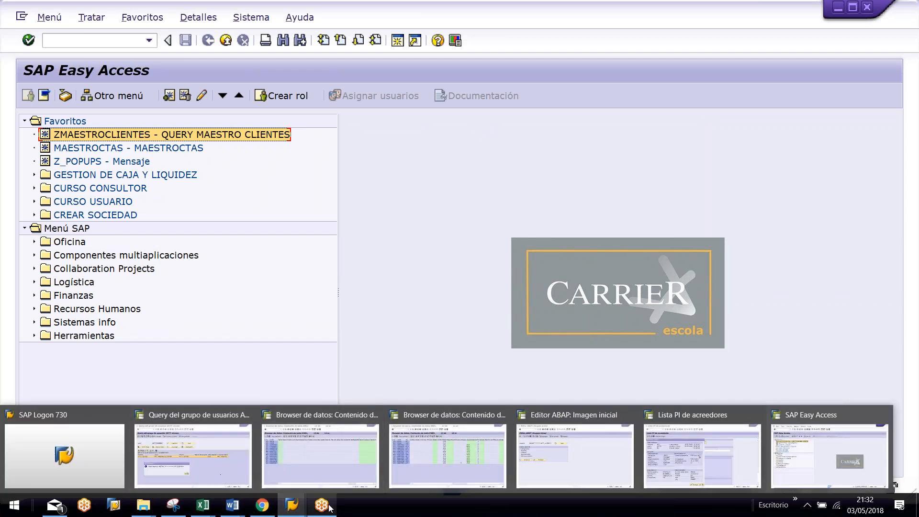
click(806, 505)
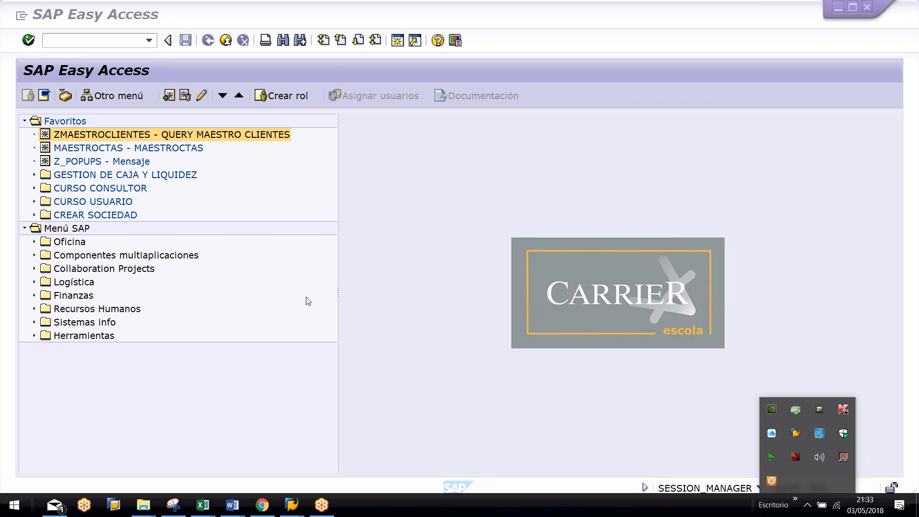
Step: Start transaction SQ01 to open the query list
click(55, 40)
text(SQ)
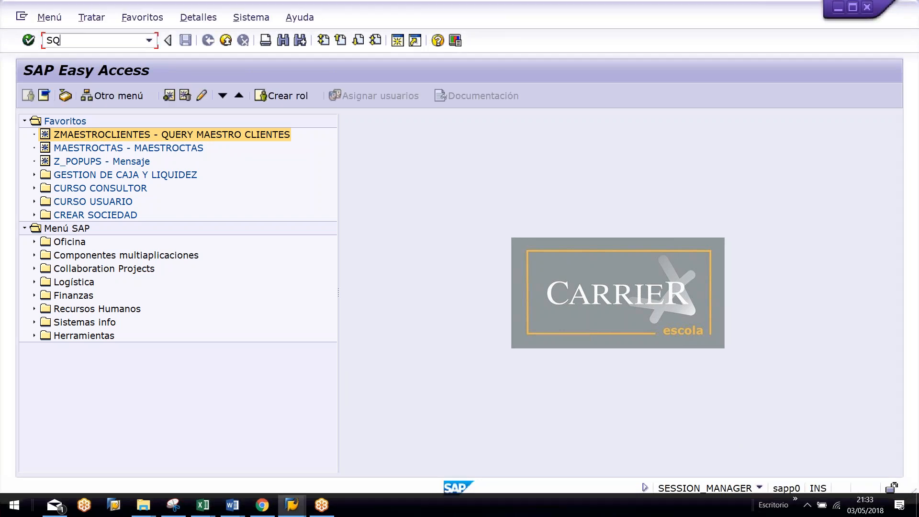
text(01)
key(Return)
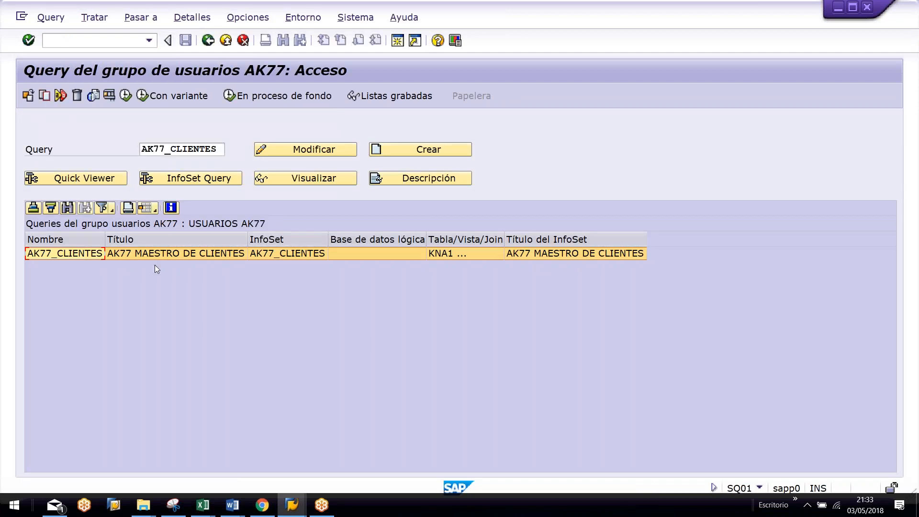
Step: Switch the query list to the FI user group listed two entries above ALUMNOSAK's successor AM
click(30, 97)
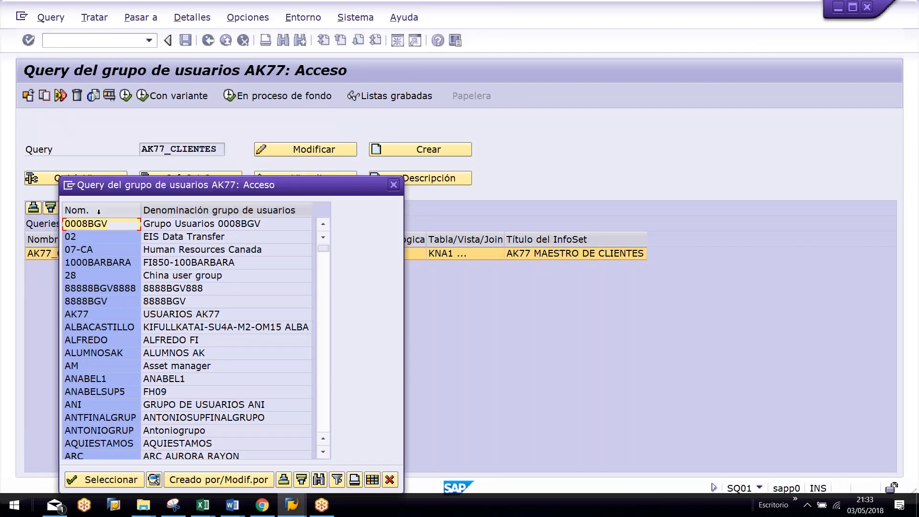
scroll(114, 300, up, 3)
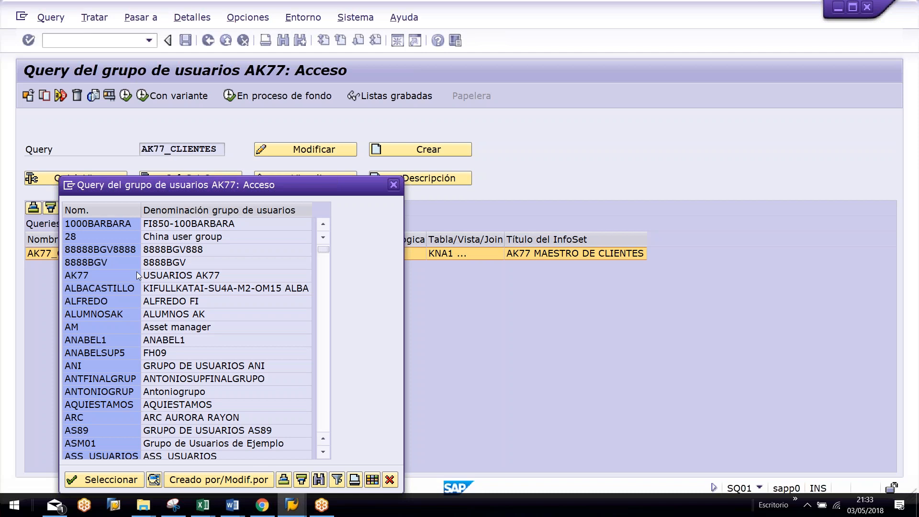
double_click(93, 303)
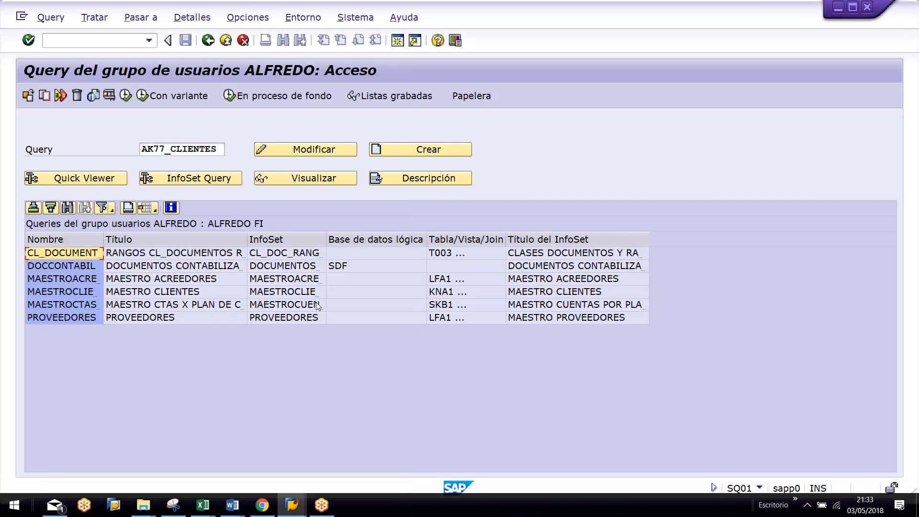
Step: Widen the InfoSet column to read the full names and execute the MAESTROCTAS query
click(124, 308)
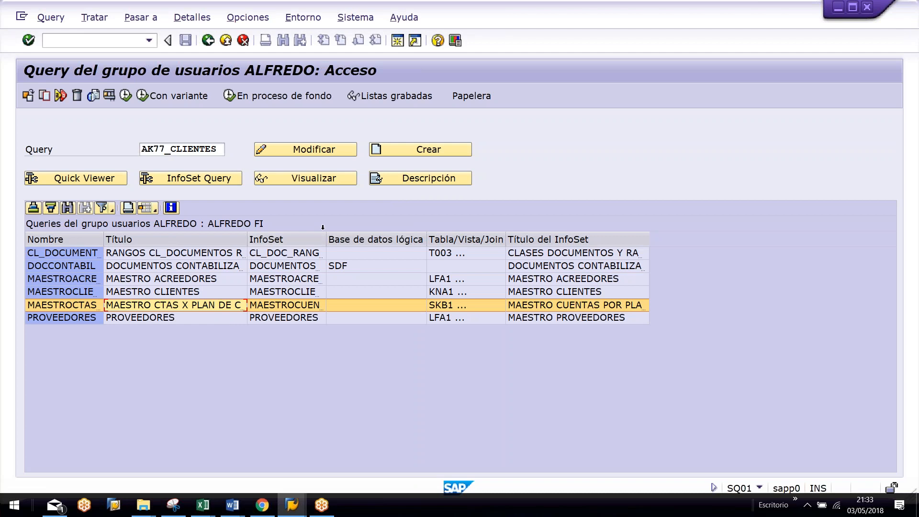
drag(326, 239, 405, 239)
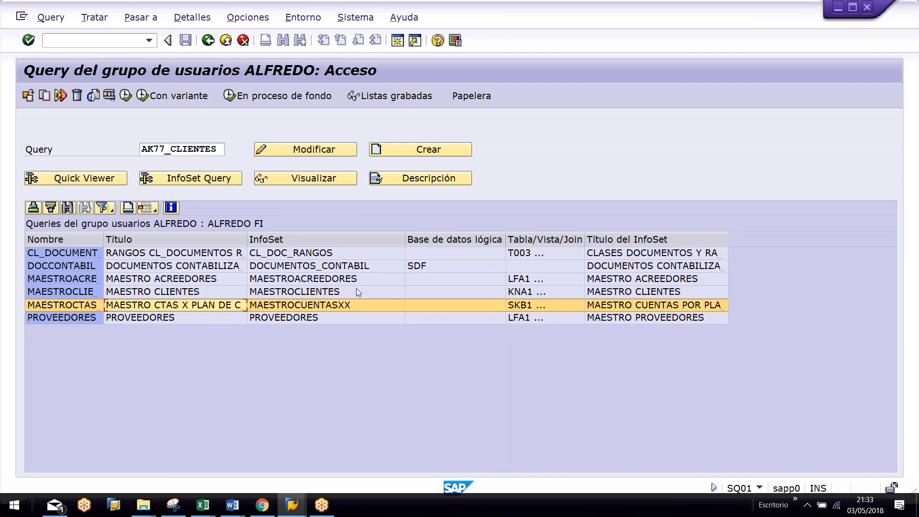
click(125, 100)
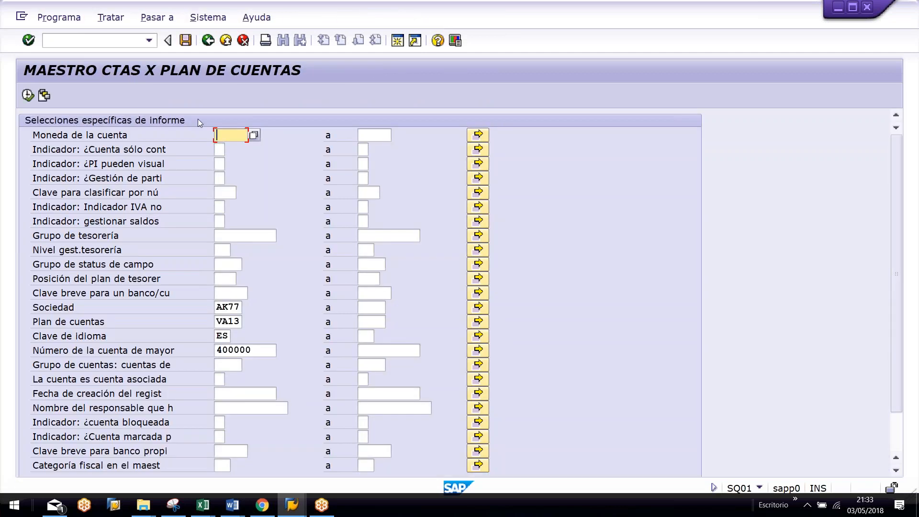
Step: Load the saved variant /ALUMNOS AK into the report's selection screen
click(43, 95)
click(381, 358)
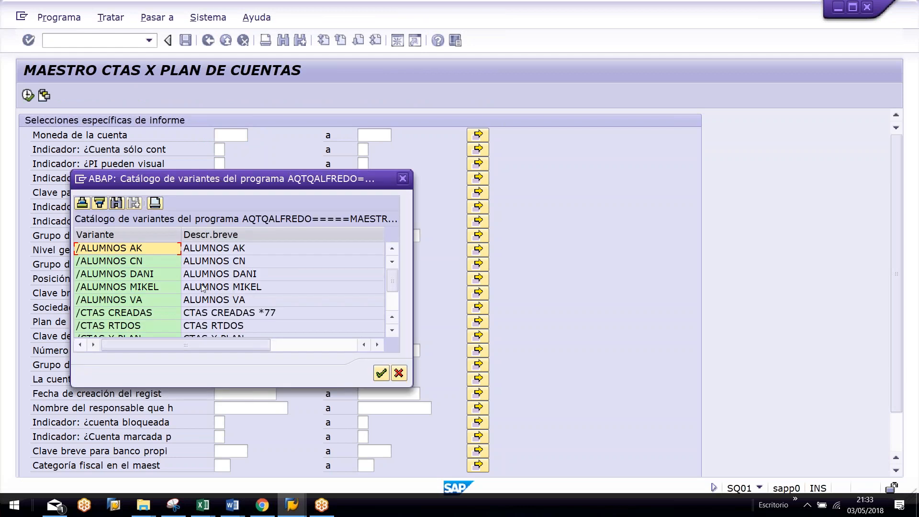
click(132, 251)
double_click(133, 252)
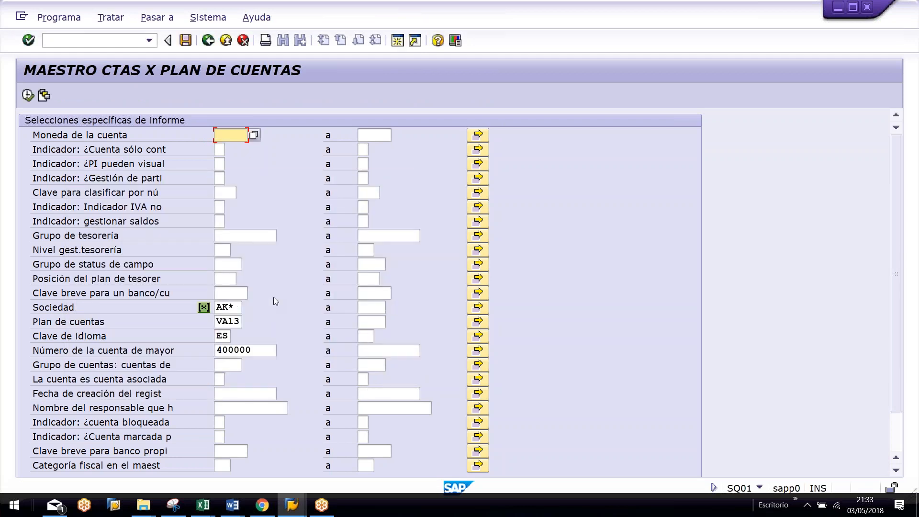
Step: Clear the Plan de cuentas, Clave de idioma and Número de la cuenta de mayor filters and run the report for companies AK*
drag(222, 321, 293, 318)
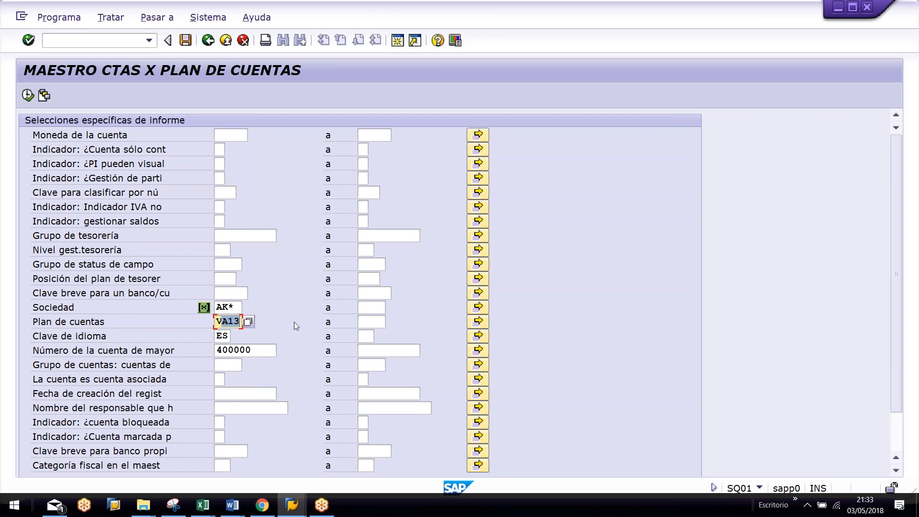
key(BackSpace)
key(BackSpace)
click(291, 269)
drag(265, 349, 231, 339)
key(BackSpace)
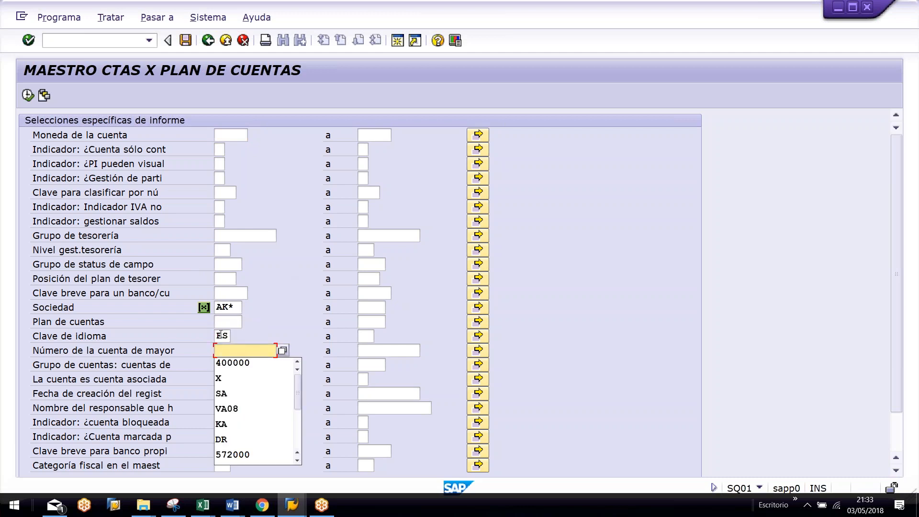
double_click(220, 335)
key(BackSpace)
click(263, 306)
scroll(197, 314, down, 1)
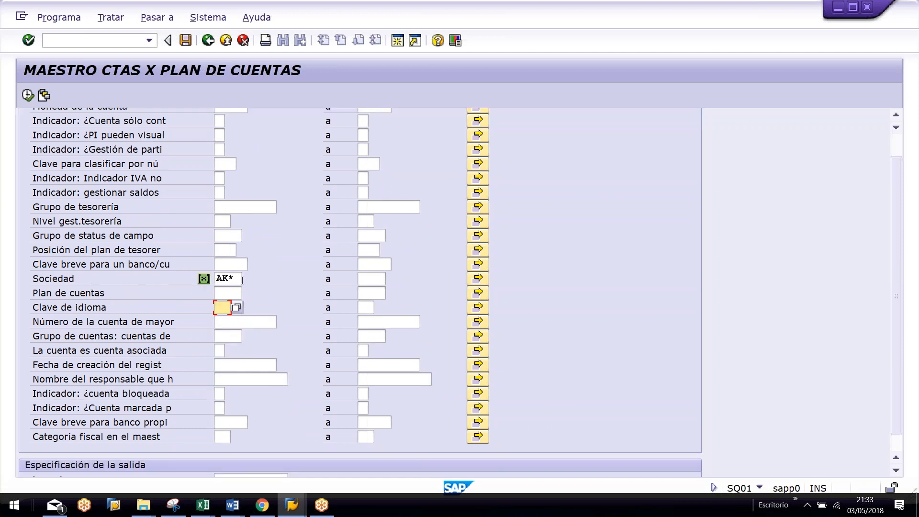
click(27, 96)
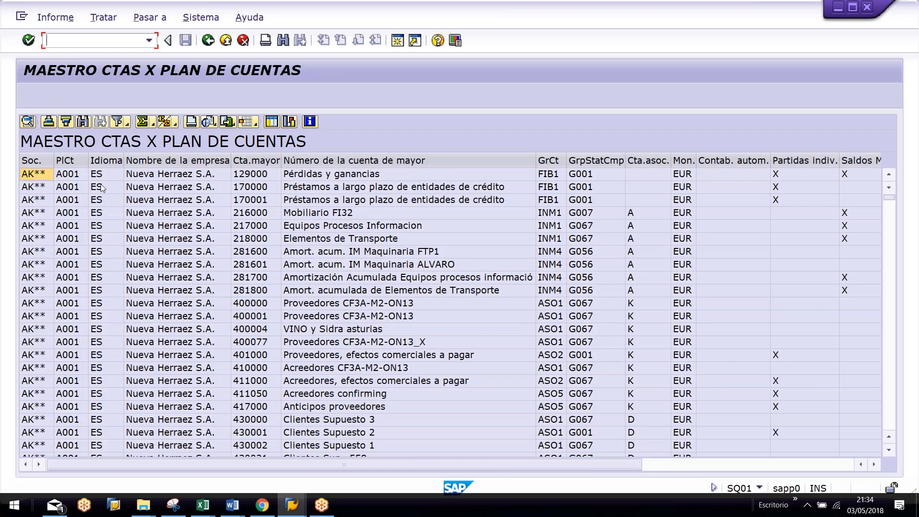
Step: Look through the report rows, examining the chart of accounts and company name columns across the different companies
click(67, 160)
scroll(85, 304, down, 10)
scroll(85, 306, down, 20)
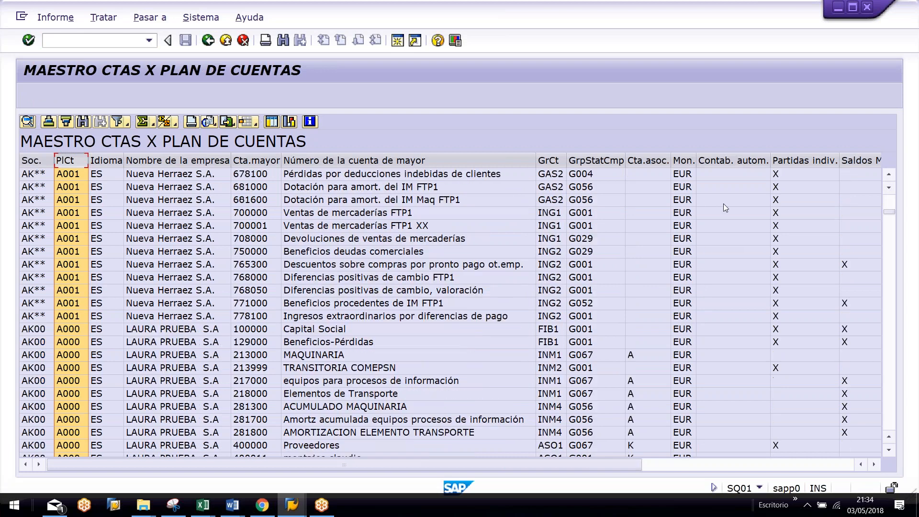
scroll(723, 203, down, 15)
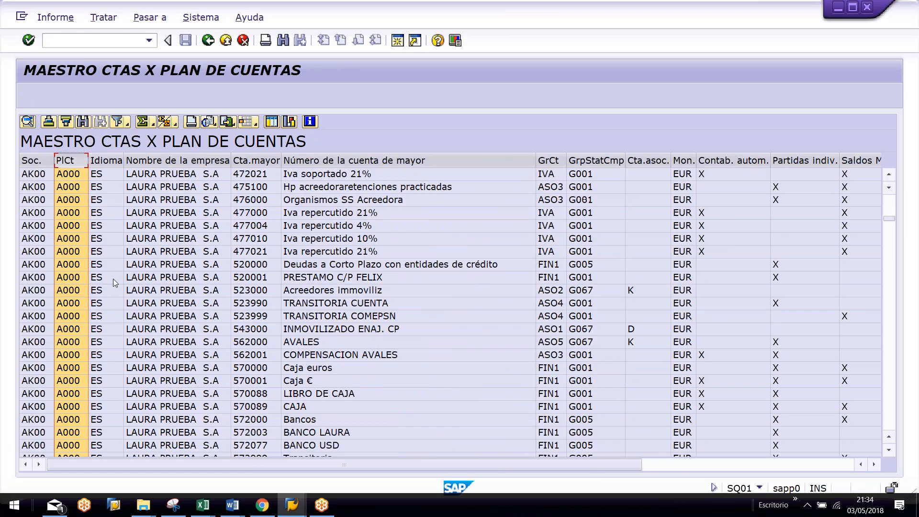
scroll(113, 279, down, 4)
click(177, 160)
scroll(122, 245, down, 1)
scroll(122, 245, down, 7)
drag(889, 220, 890, 324)
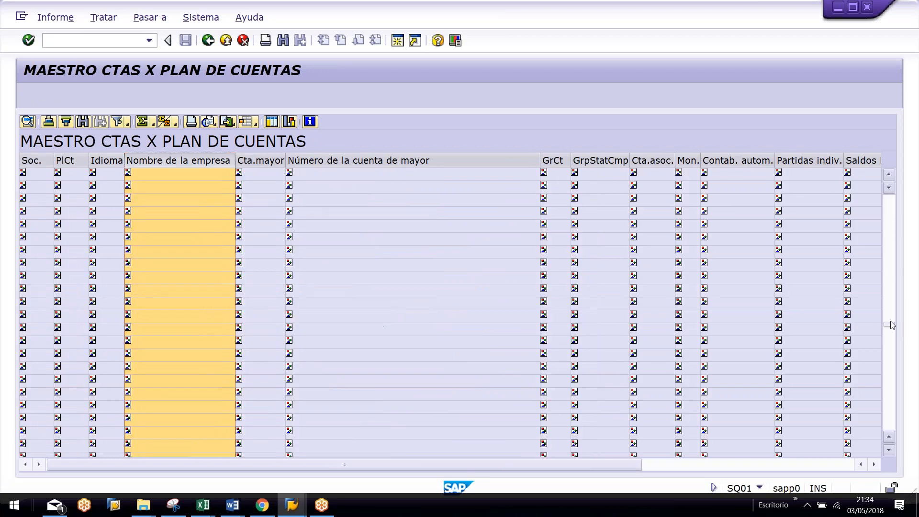
scroll(329, 293, down, 1)
scroll(223, 273, up, 4)
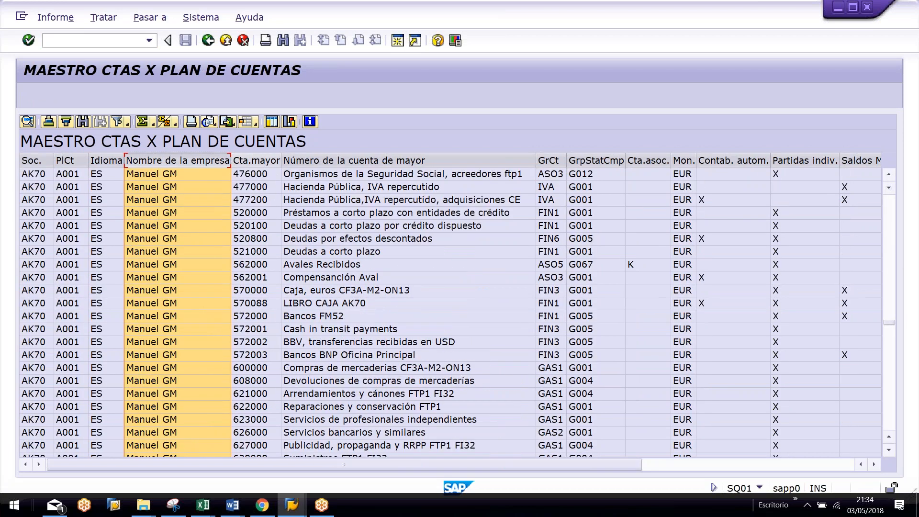
Step: Examine the report's remaining columns, from account description, account group and field status group to Saldos ML, Gest.PAs, CI, Clas. and the last fields
click(354, 160)
click(549, 160)
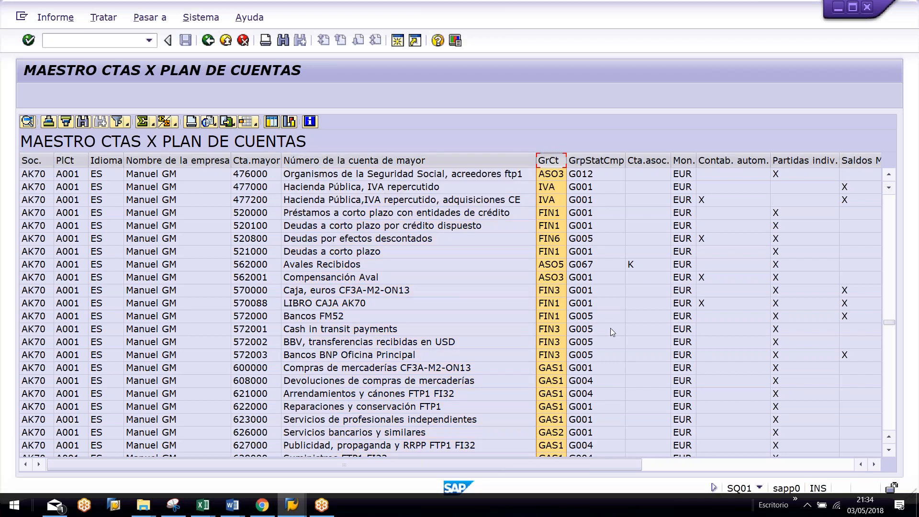
click(598, 160)
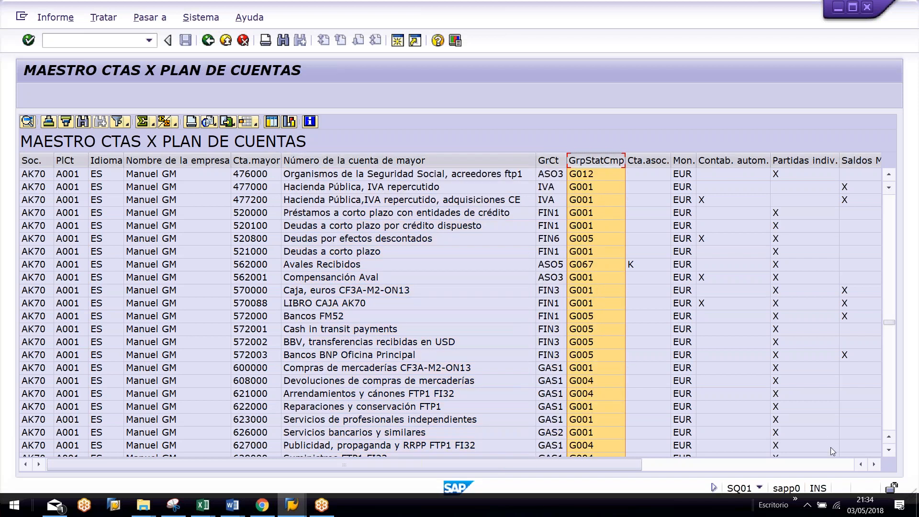
click(874, 464)
click(554, 160)
click(579, 162)
click(669, 161)
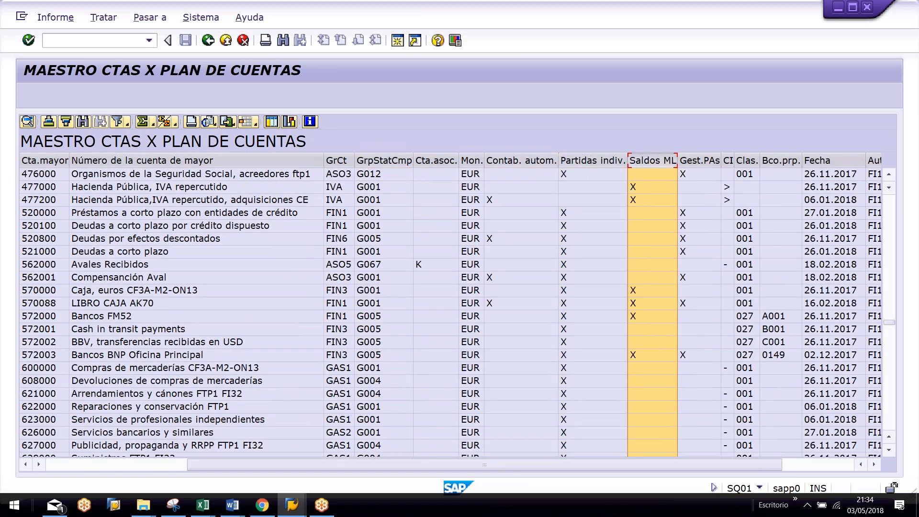
click(696, 160)
click(728, 160)
scroll(742, 191, down, 3)
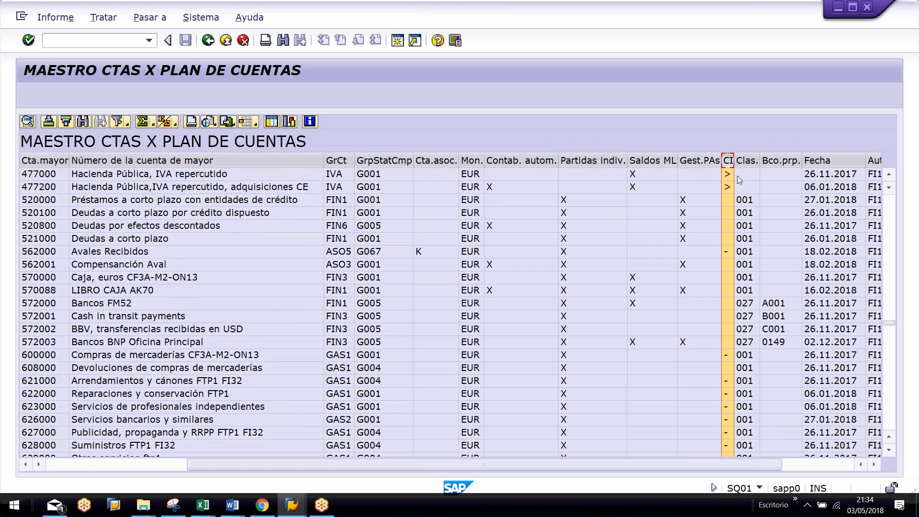
click(746, 160)
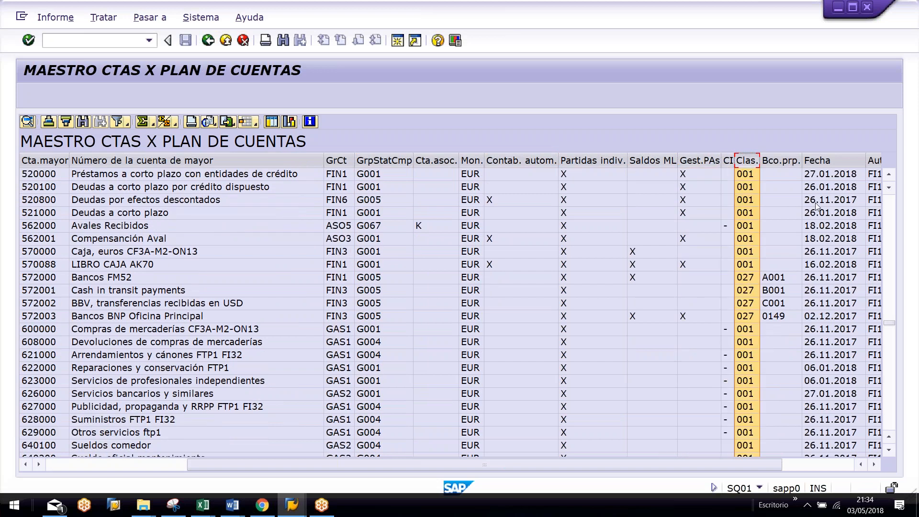
click(874, 464)
click(875, 463)
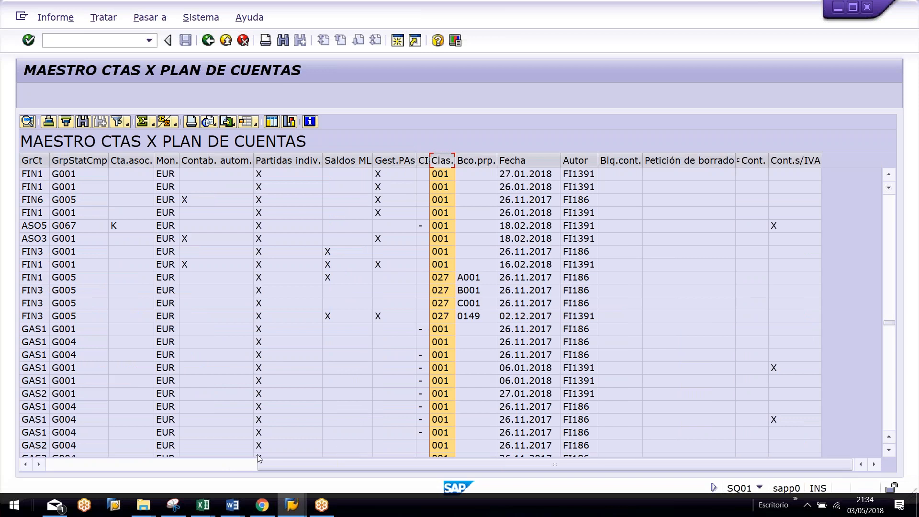
click(235, 464)
Step: Return to the selection screen, set Sociedad to AK77, rerun the report and look through its account list
key(F3)
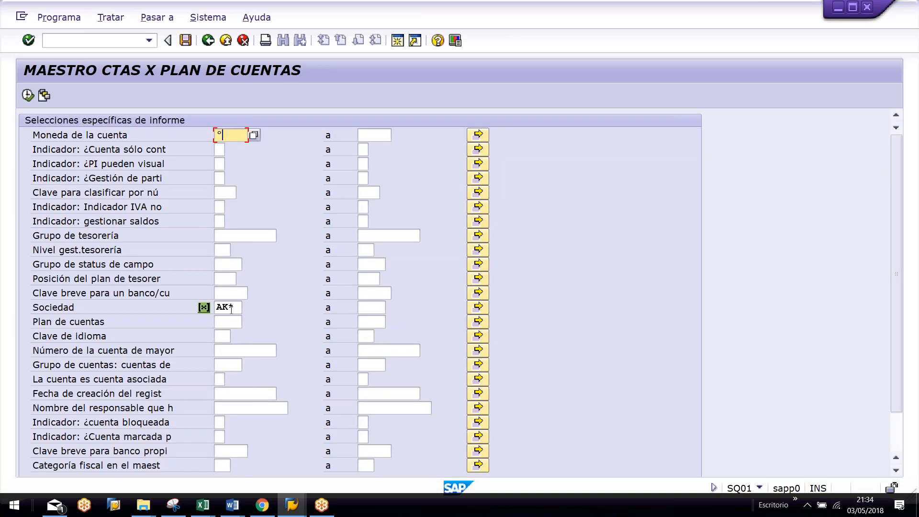
drag(230, 308, 354, 281)
text(77)
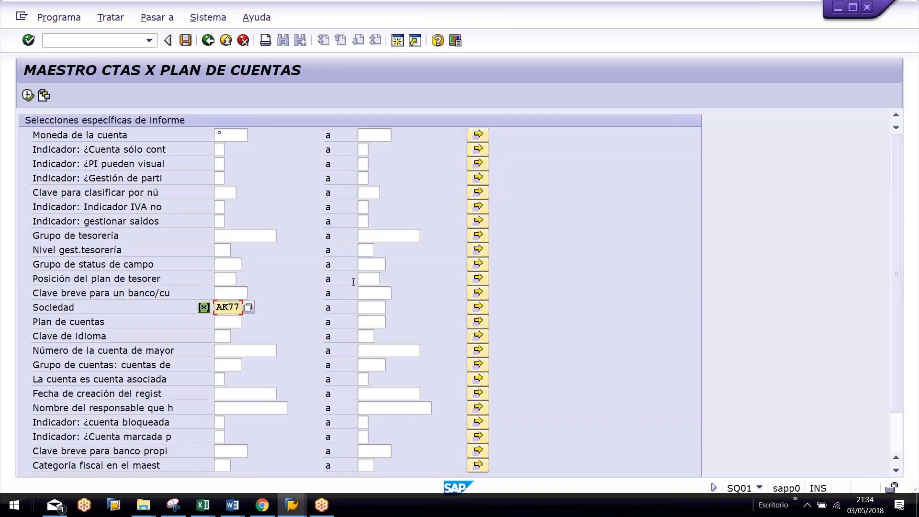
click(28, 95)
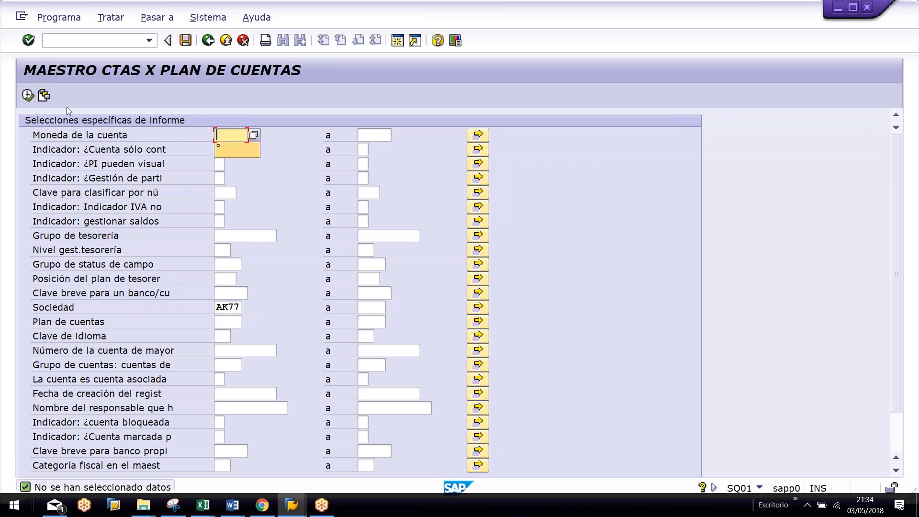
click(28, 95)
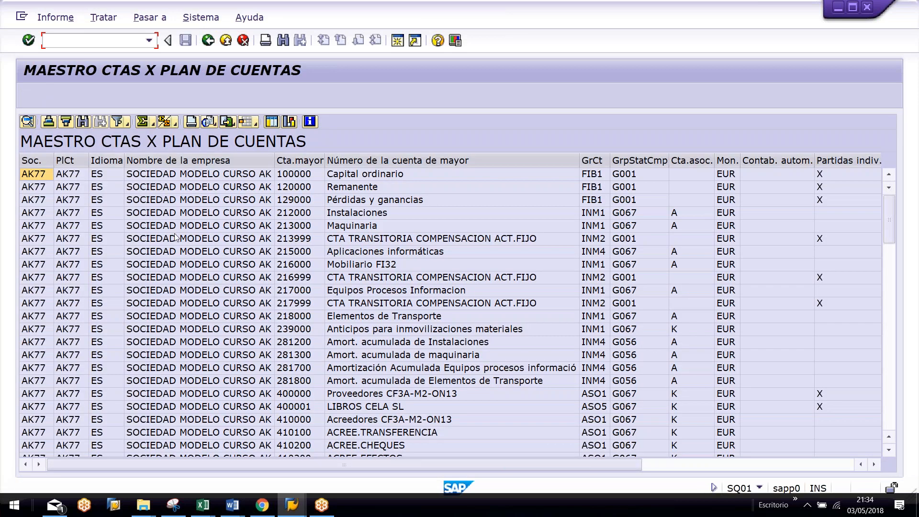
scroll(210, 261, down, 12)
scroll(209, 260, down, 20)
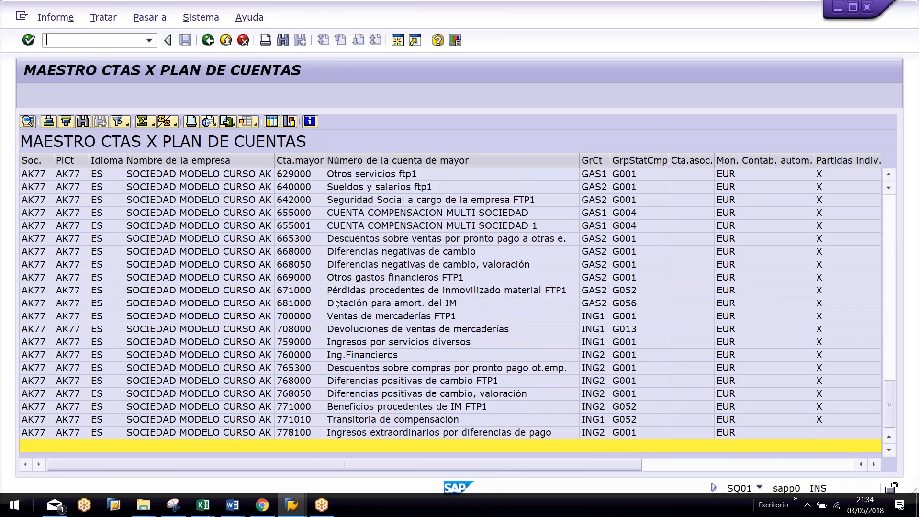
Step: Switch to the AK77_CLIENTES query session, close its assigned-report information dialog and exit to SAP Easy Access
click(397, 41)
click(398, 388)
click(291, 505)
click(239, 457)
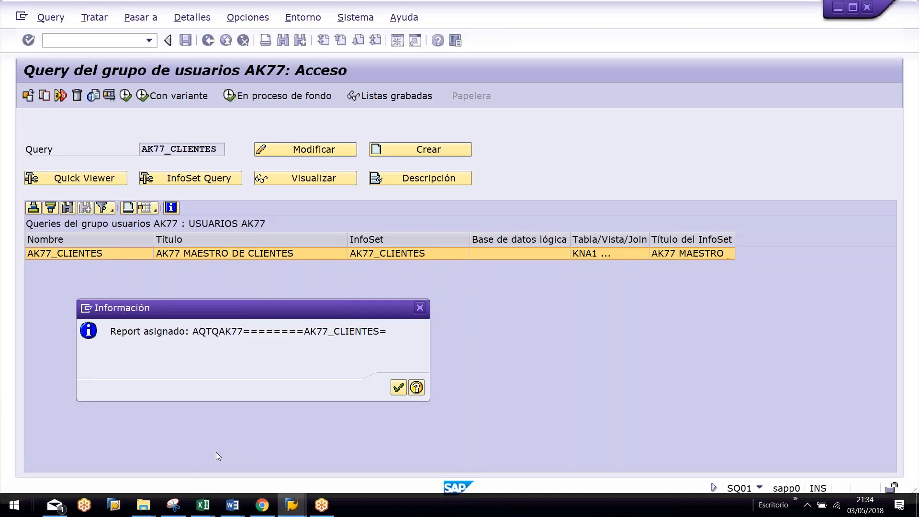
click(398, 389)
key(F3)
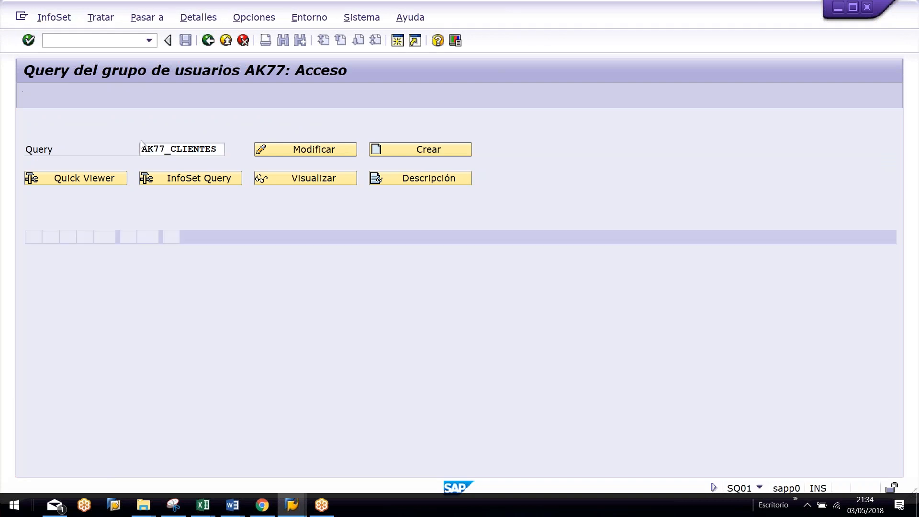
key(F3)
key(F3)
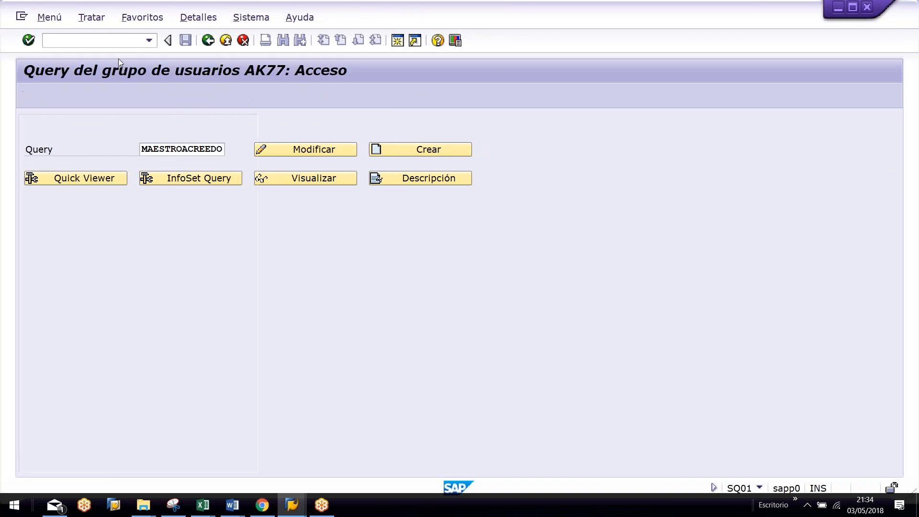
Step: Start transaction FS00 and list the G/L accounts available in company AK77
text(FS00)
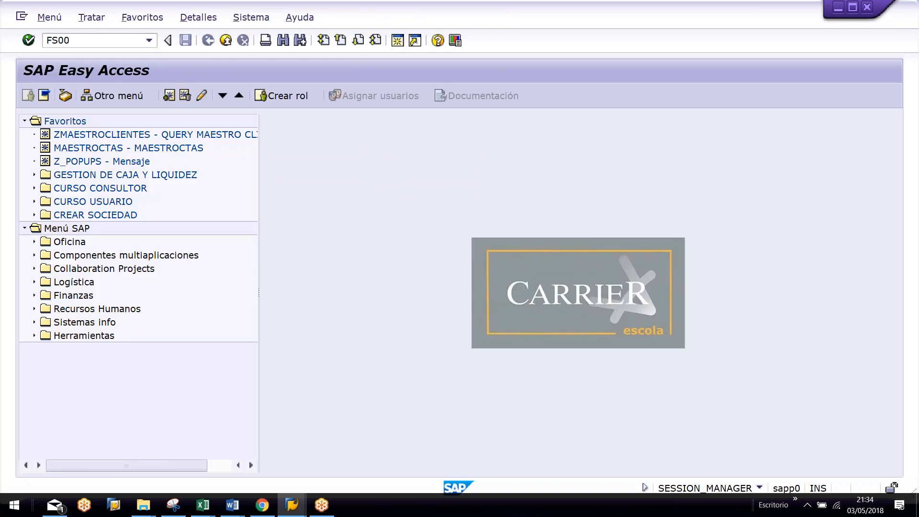
key(Return)
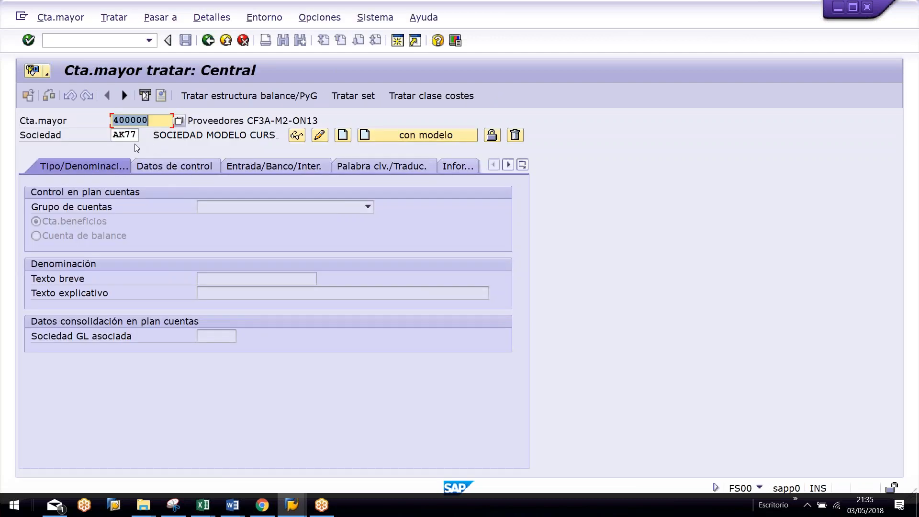
key(F4)
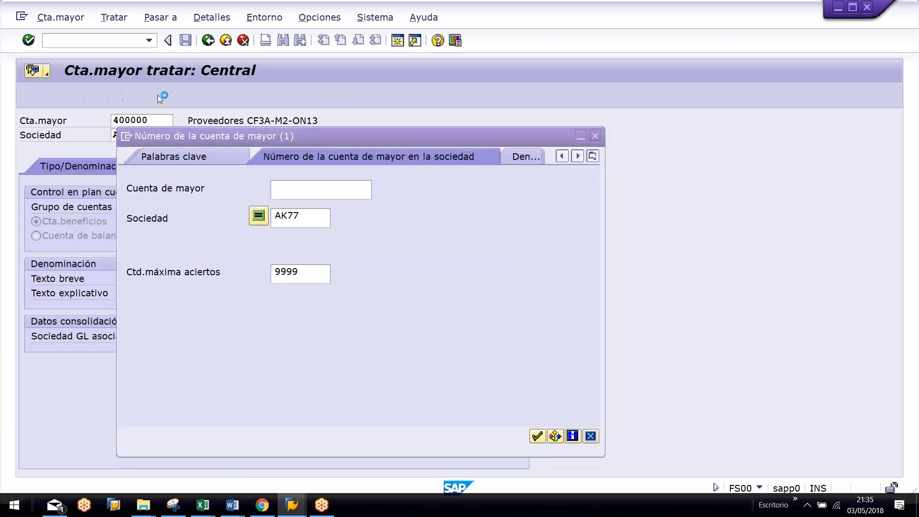
key(Return)
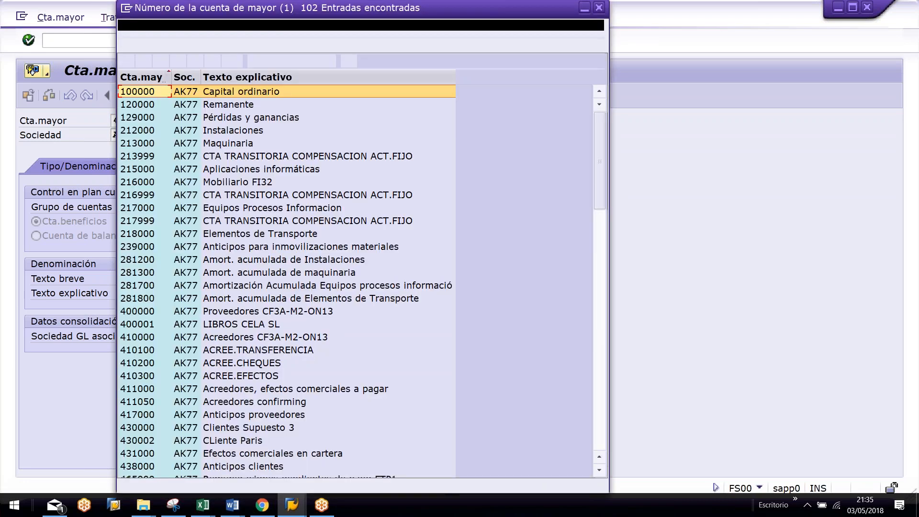
scroll(268, 298, down, 4)
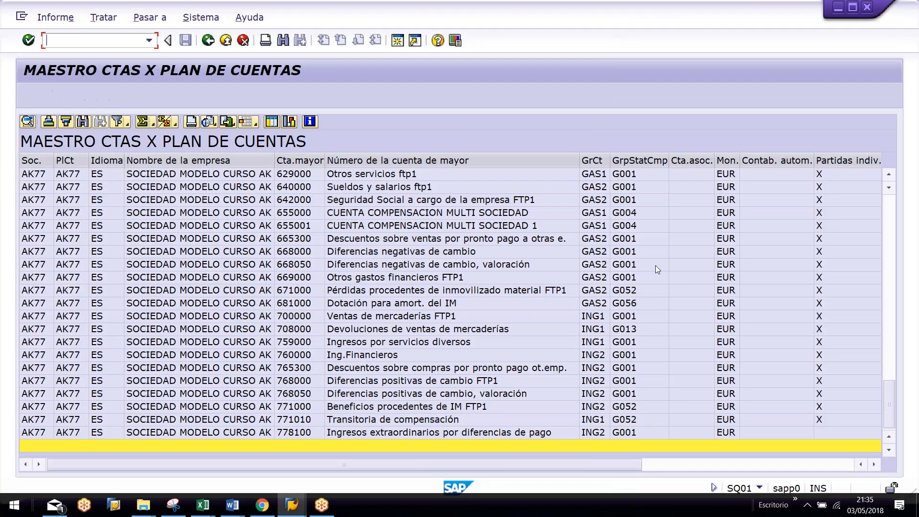
Step: Examine the MAESTRO CTAS X PLAN DE CUENTAS report through its last columns and the PlCt column, and return to the query list
scroll(646, 321, up, 3)
click(731, 464)
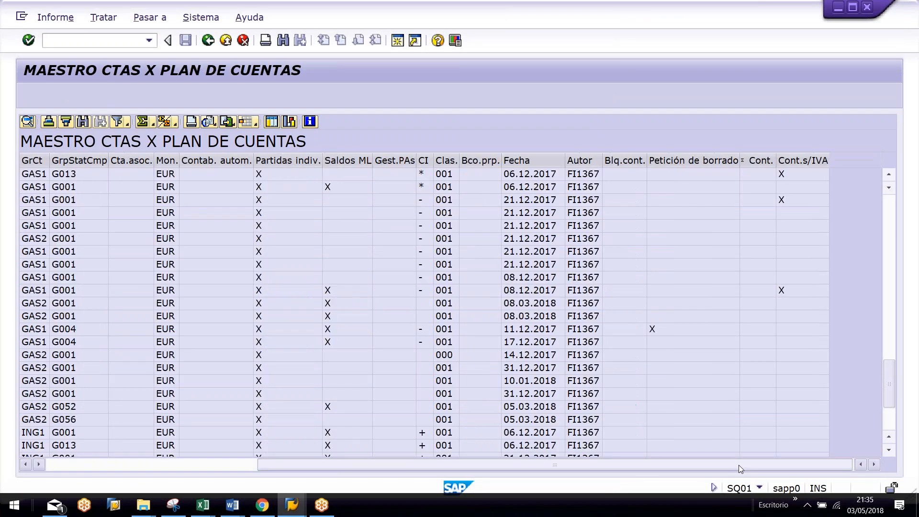
drag(702, 465, 199, 466)
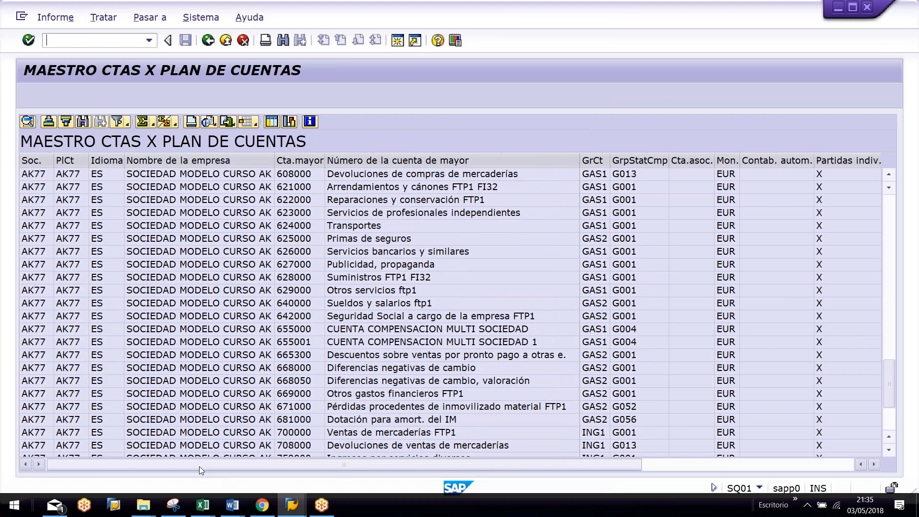
click(71, 161)
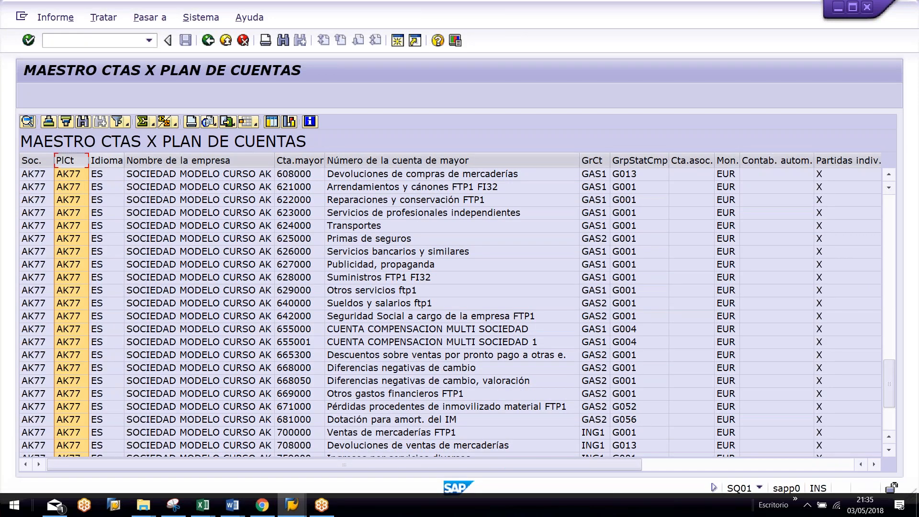
drag(80, 468, 218, 482)
key(F3)
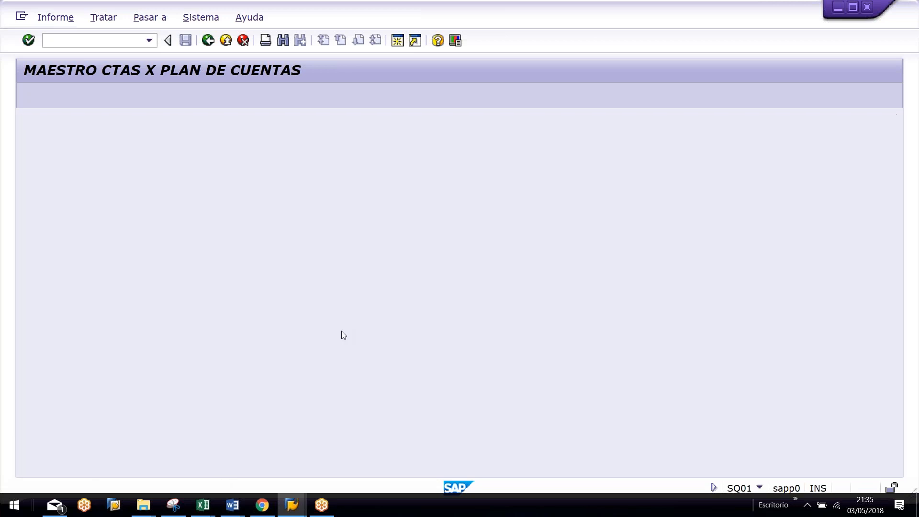
key(F3)
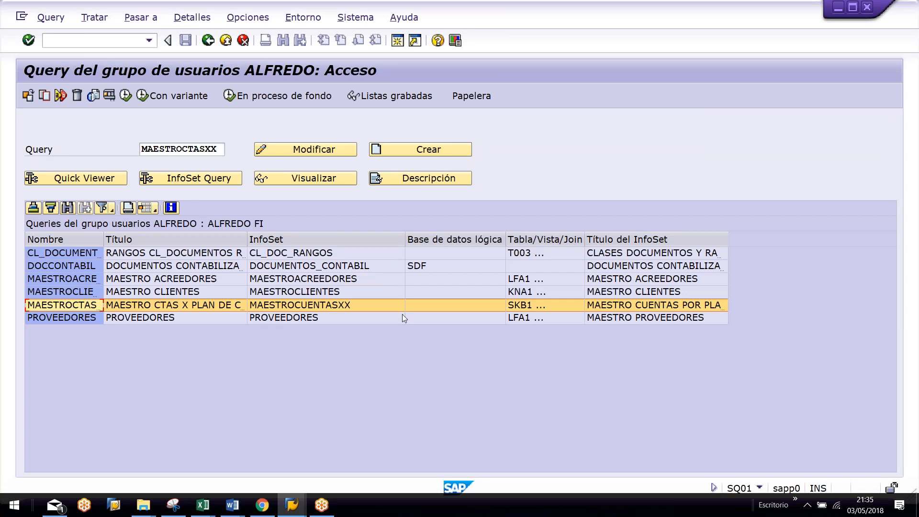
Step: Execute the CL_DOCUMENTOS query and load the selection variant /DOC RANG AK
click(145, 253)
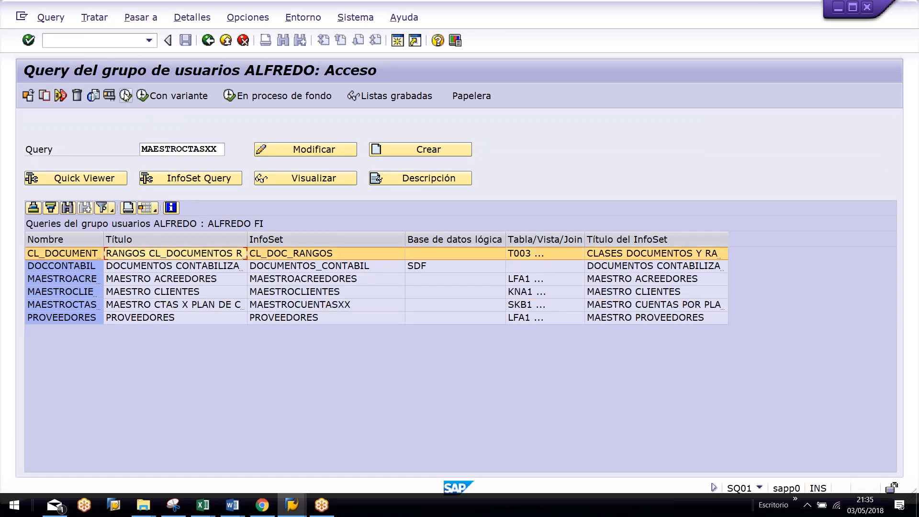
key(F8)
click(44, 95)
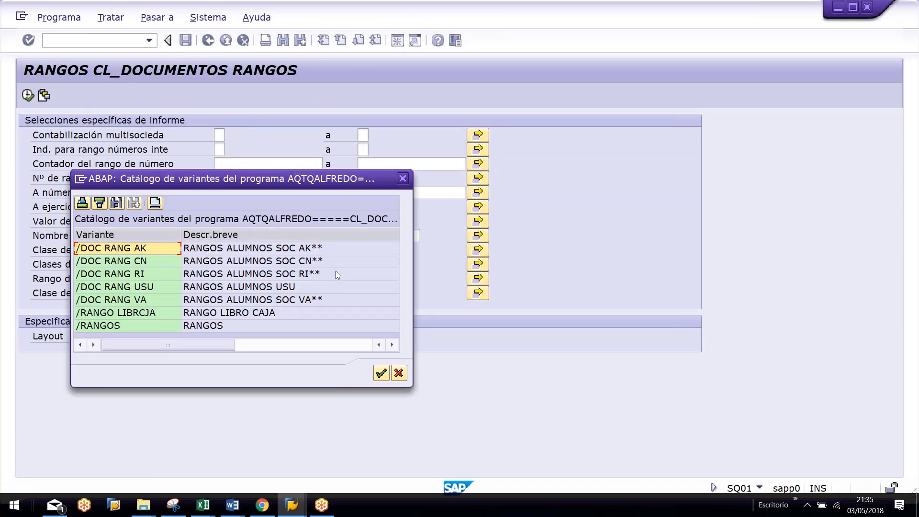
double_click(133, 249)
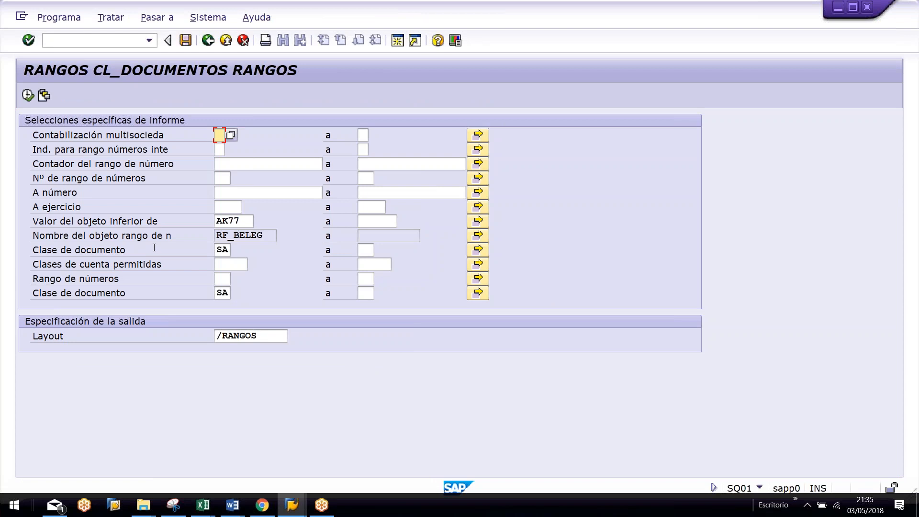
Step: Clear both Clase de documento filters and run the document number range report for AK77
double_click(230, 250)
key(Delete)
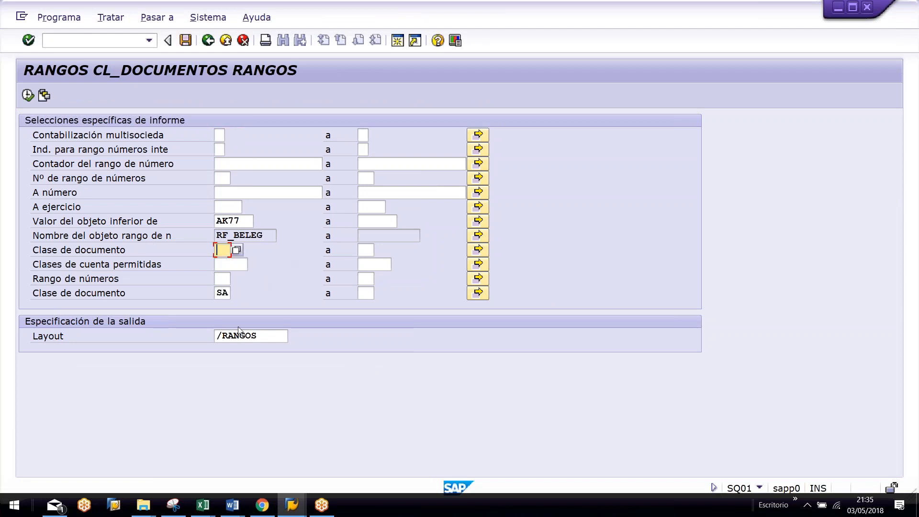
double_click(221, 293)
key(Delete)
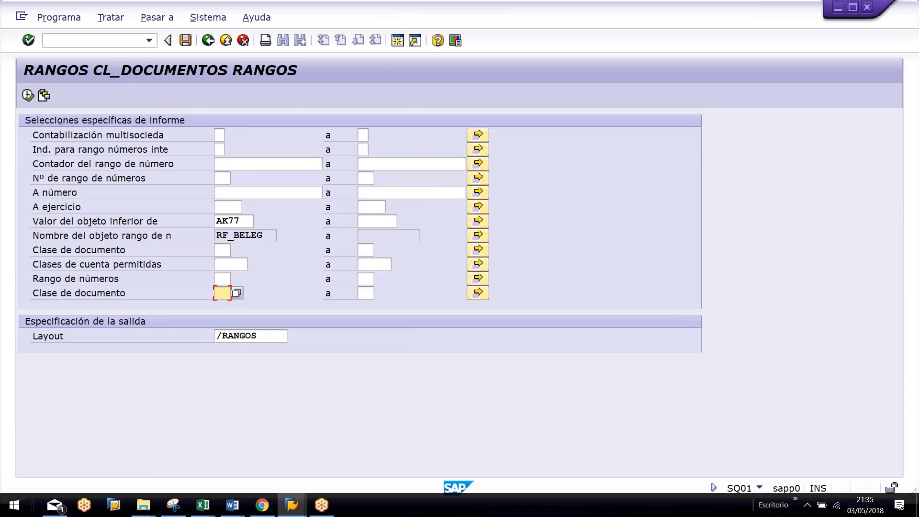
click(27, 95)
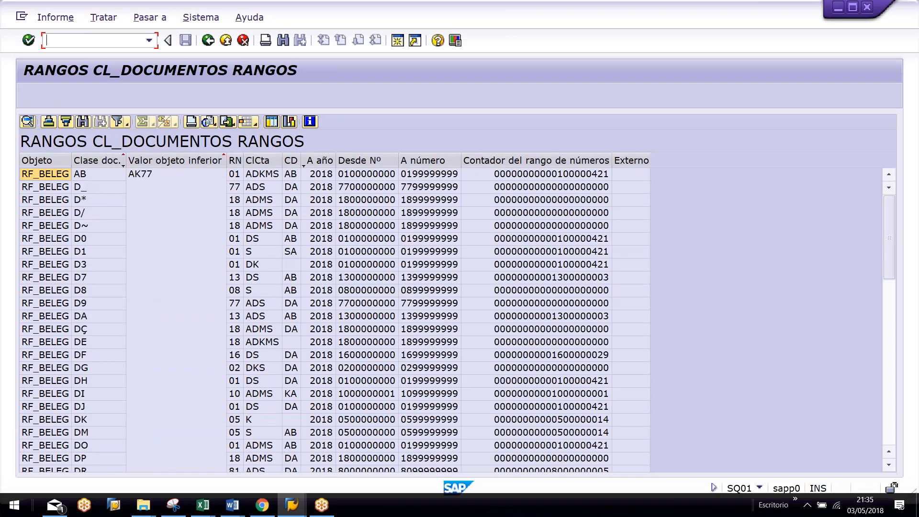
Step: Look through the document classes and their number ranges, including the A año column
click(109, 265)
scroll(102, 265, down, 10)
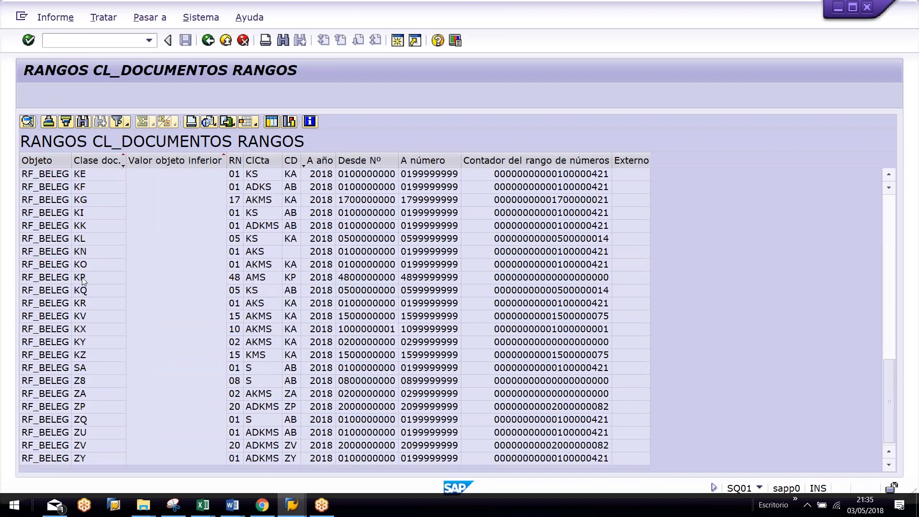
click(234, 212)
click(319, 161)
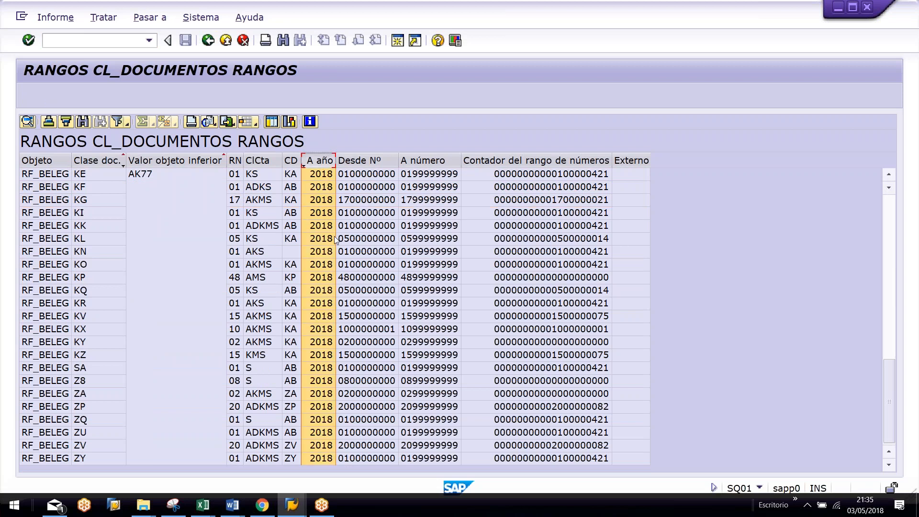
scroll(333, 265, up, 10)
scroll(333, 265, down, 5)
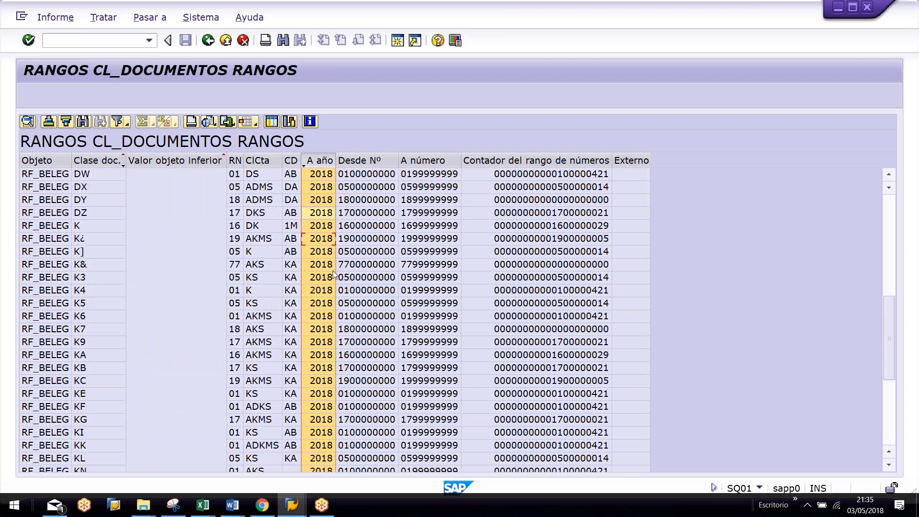
Step: Return to the query list and examine the MAESTRO CLIENTES row and the logical database of DOCUMENTOS_CONTABIL
key(F3)
key(F3)
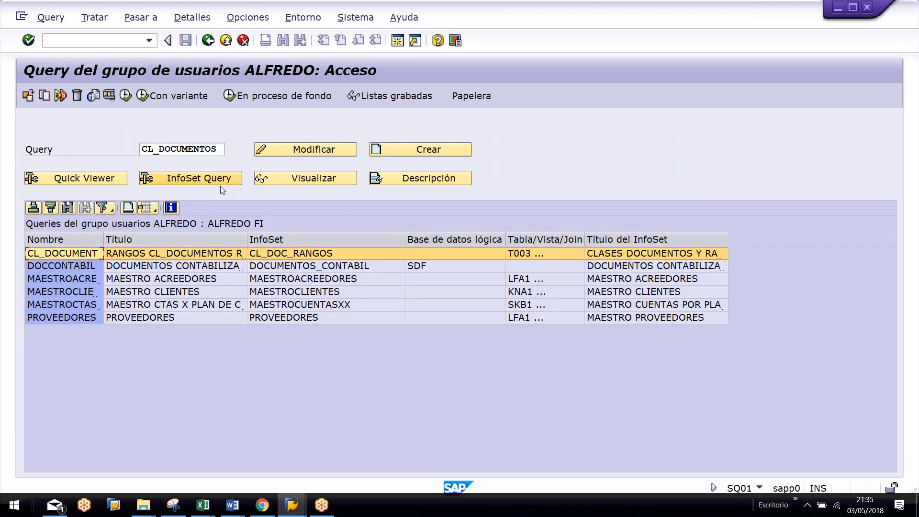
click(239, 292)
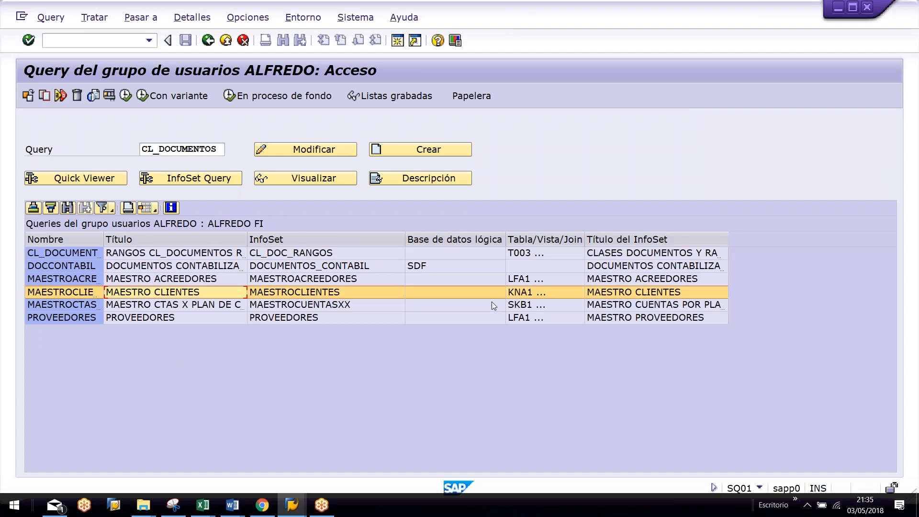
click(433, 266)
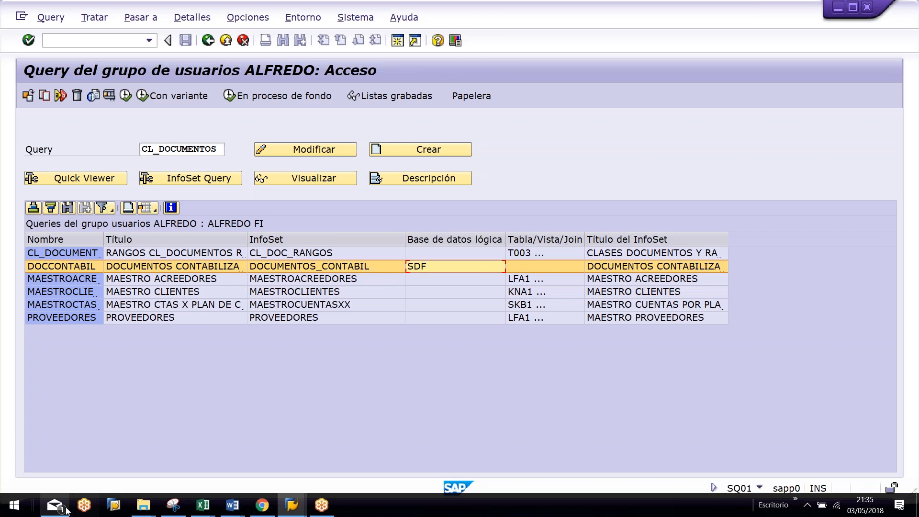
Step: Close the open Editor ABAP session and the two Browser de datos table sessions
mouse_move(271, 513)
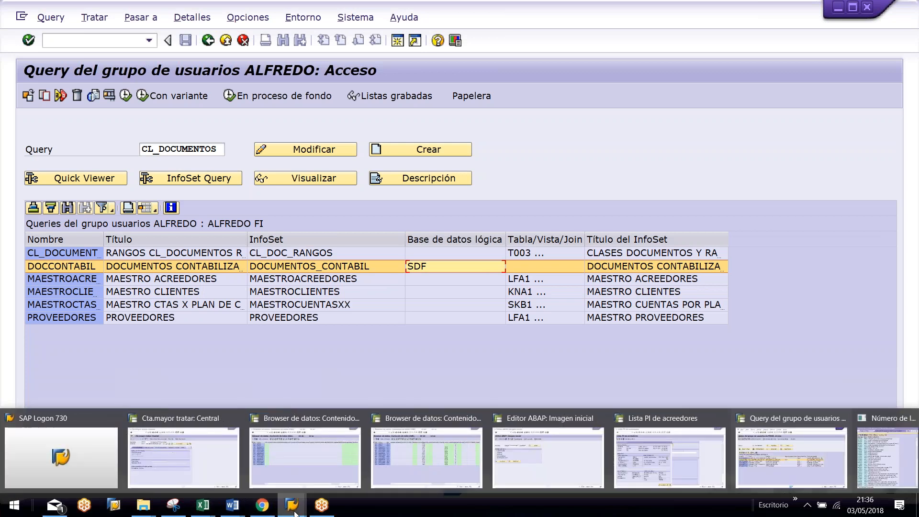
mouse_move(595, 424)
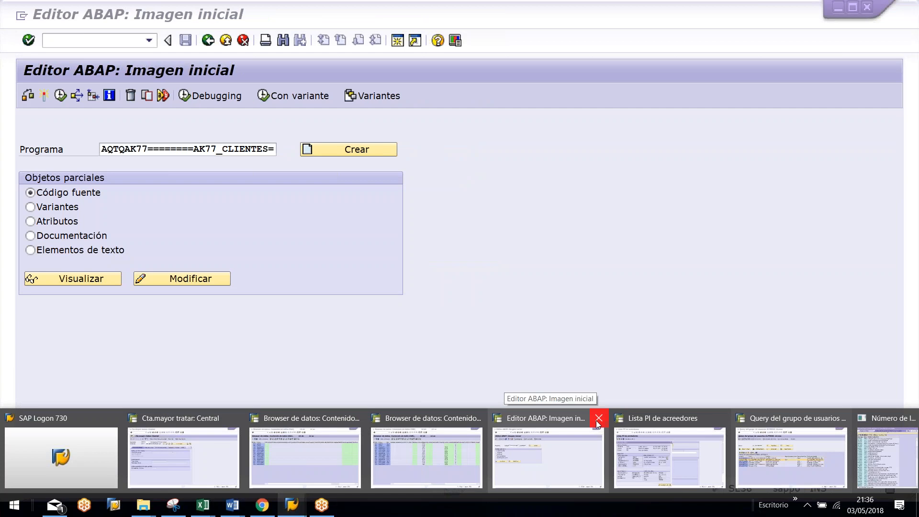
click(598, 420)
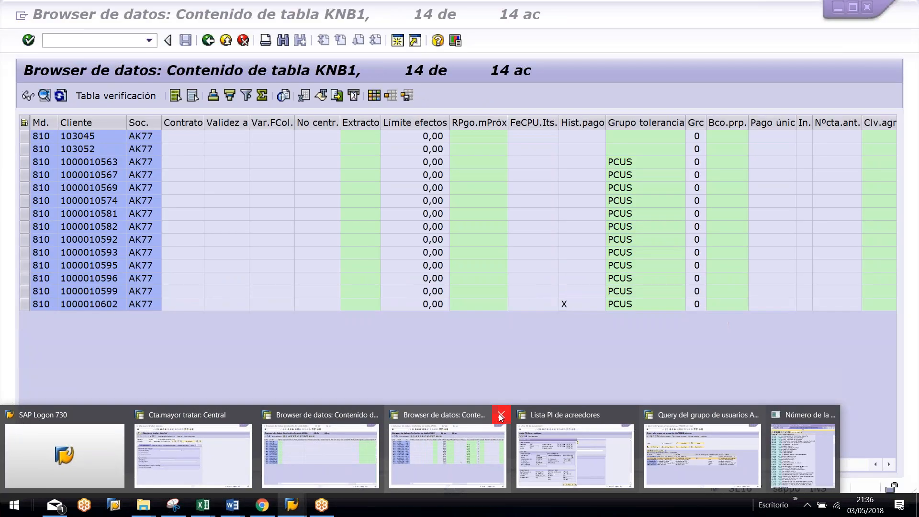
click(498, 415)
click(374, 415)
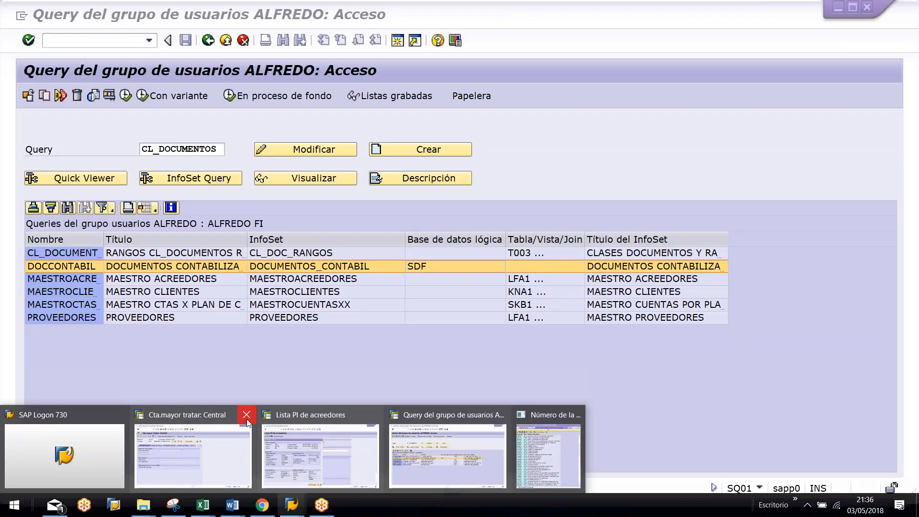
click(211, 431)
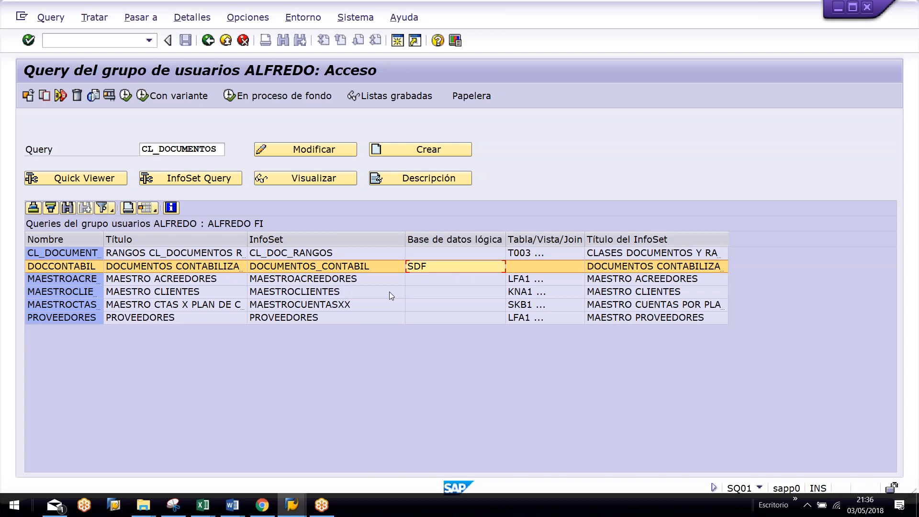
Step: Examine the InfoSets of the master data queries, from MAESTROCUENTASXX up to MAESTROACREEDORES
click(332, 306)
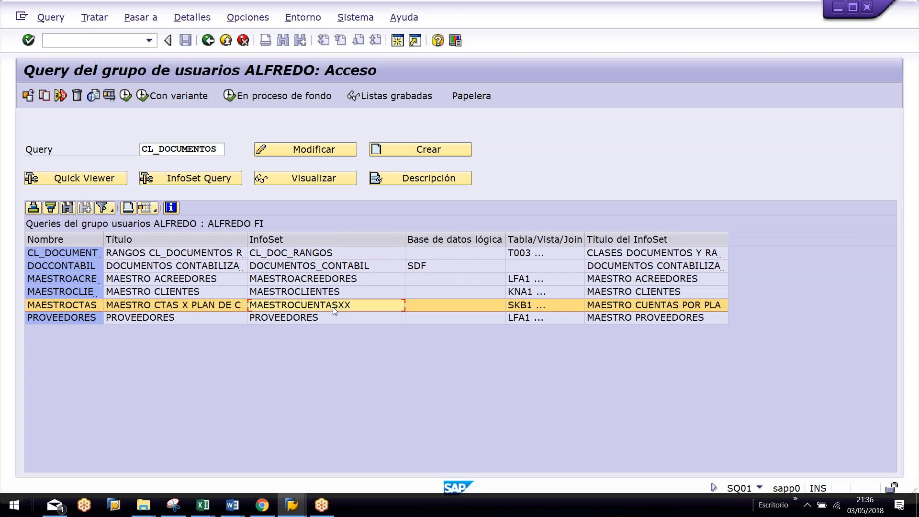
key(Up)
key(Up)
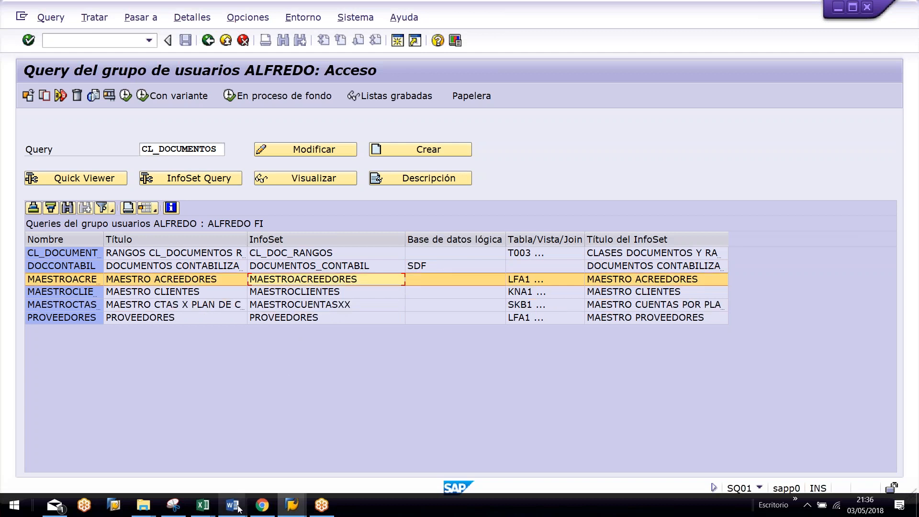
Step: Switch to the Manual-Creacion-Queries-SAP document in Word and read from the index to the sections on why and when to create a query
mouse_move(238, 508)
click(182, 459)
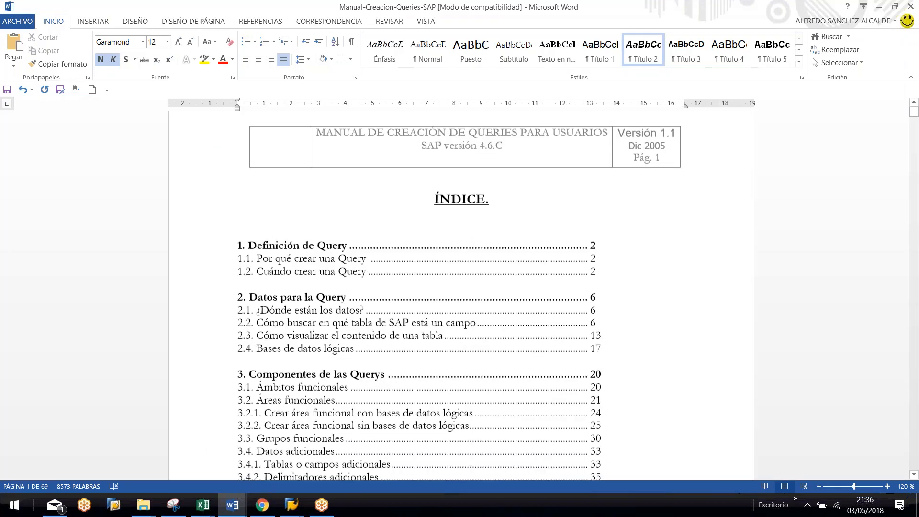
scroll(461, 296, down, 12)
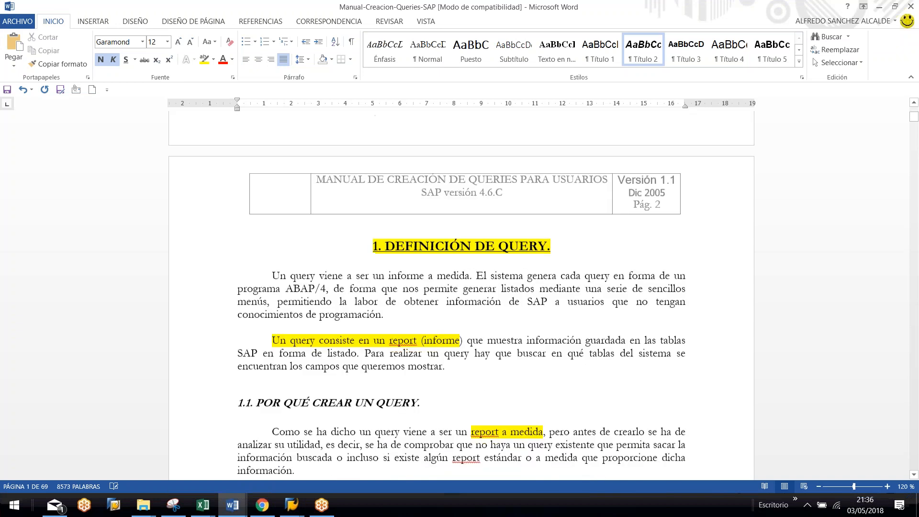
scroll(425, 329, down, 7)
scroll(425, 329, up, 3)
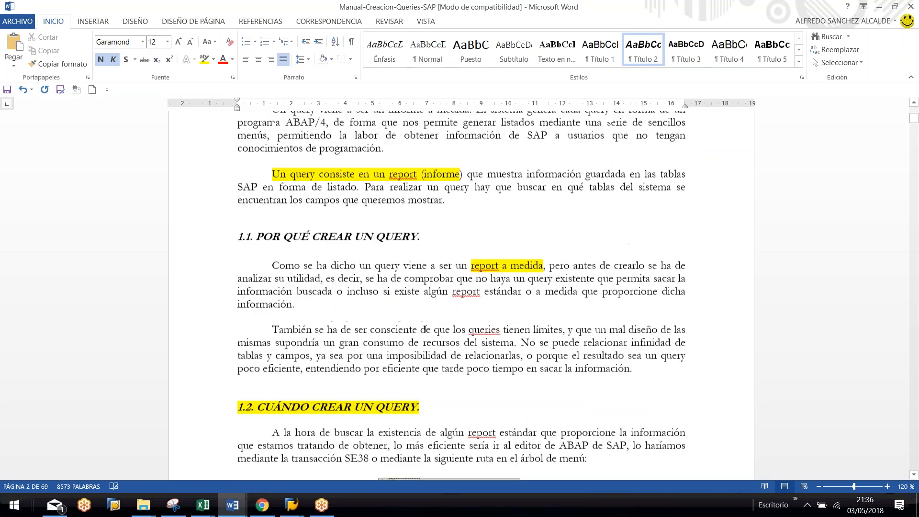
Step: Read the manual from section 1.2 on when to create a query to section 2.2 on finding a field's table
scroll(424, 329, down, 6)
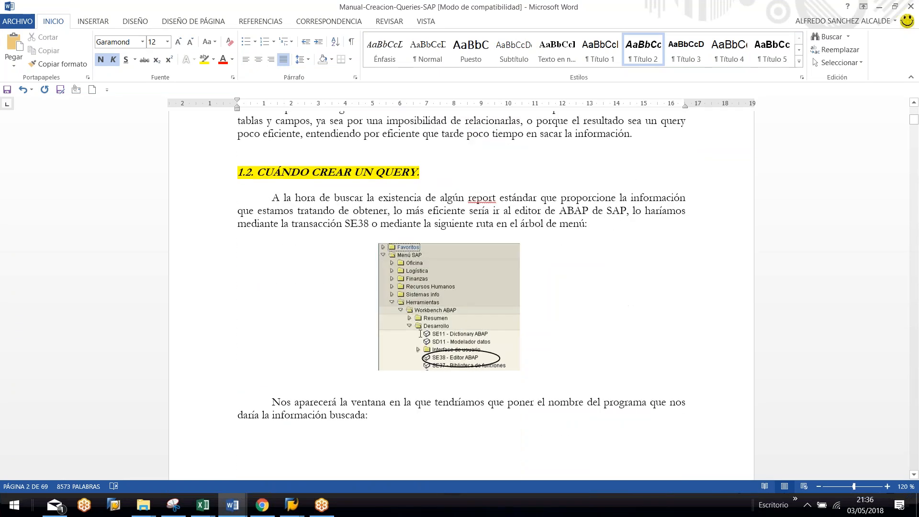
scroll(356, 314, down, 16)
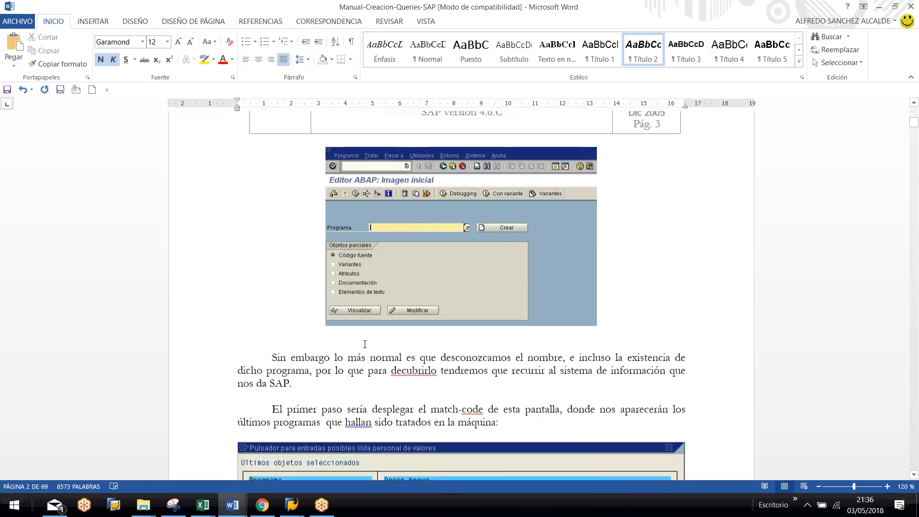
scroll(364, 344, down, 20)
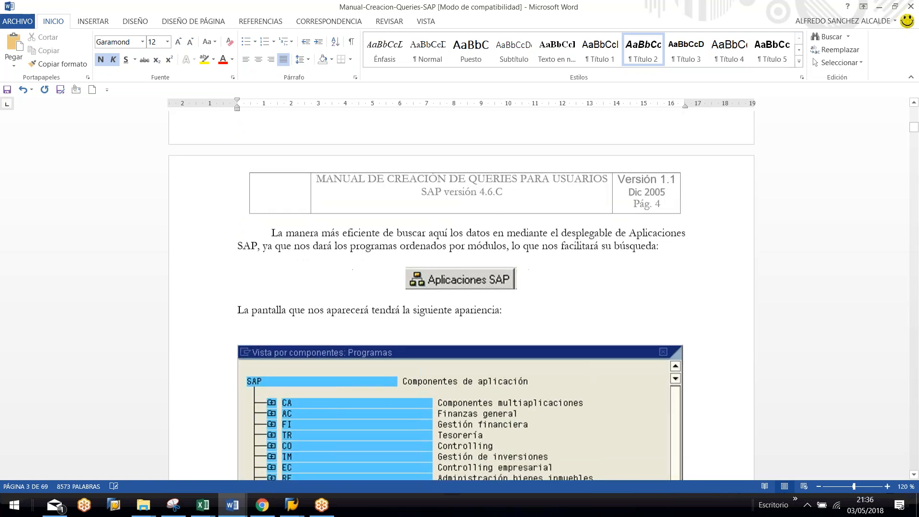
scroll(461, 296, down, 20)
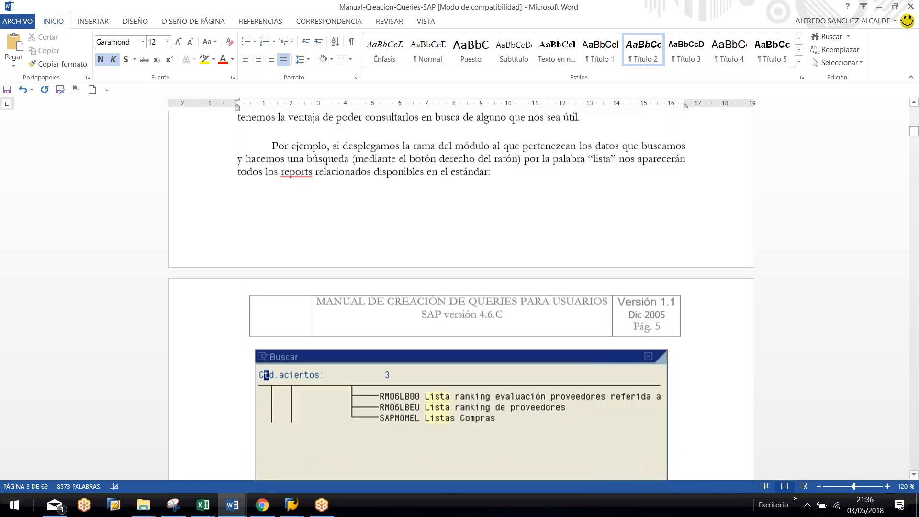
scroll(461, 296, down, 20)
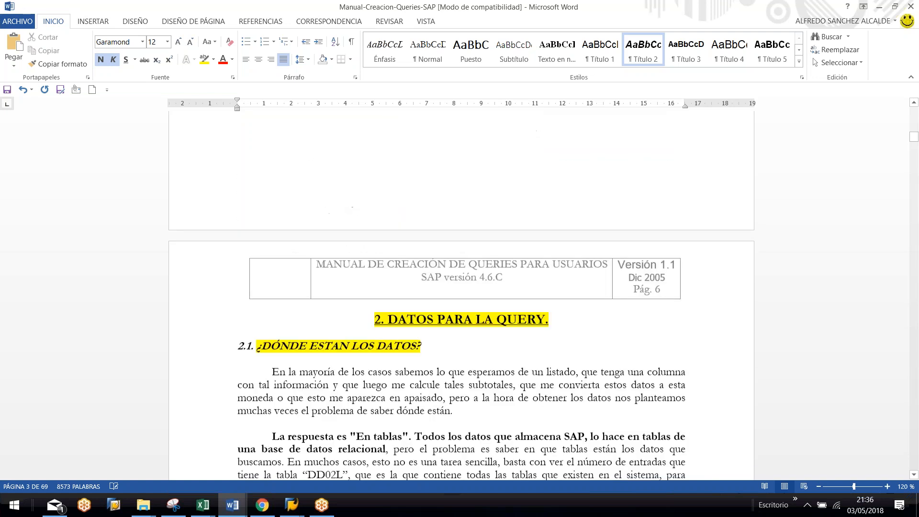
scroll(368, 341, down, 1)
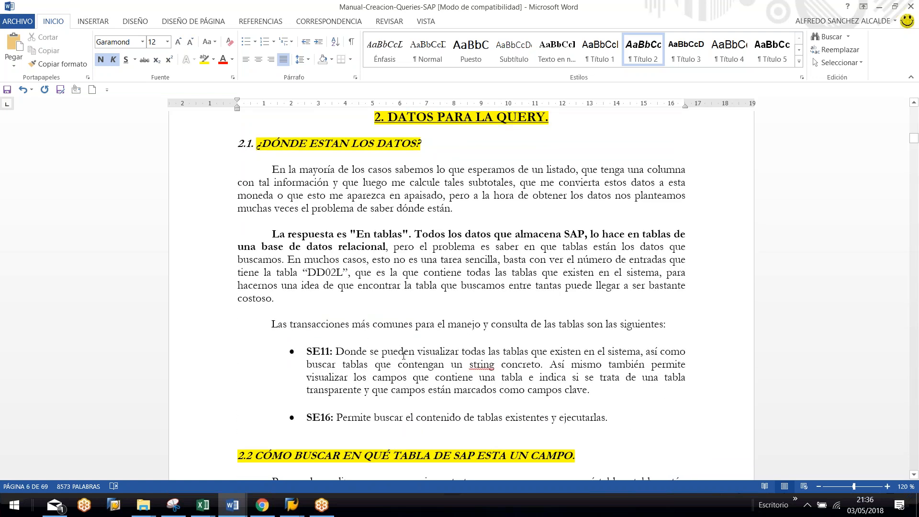
scroll(404, 355, down, 20)
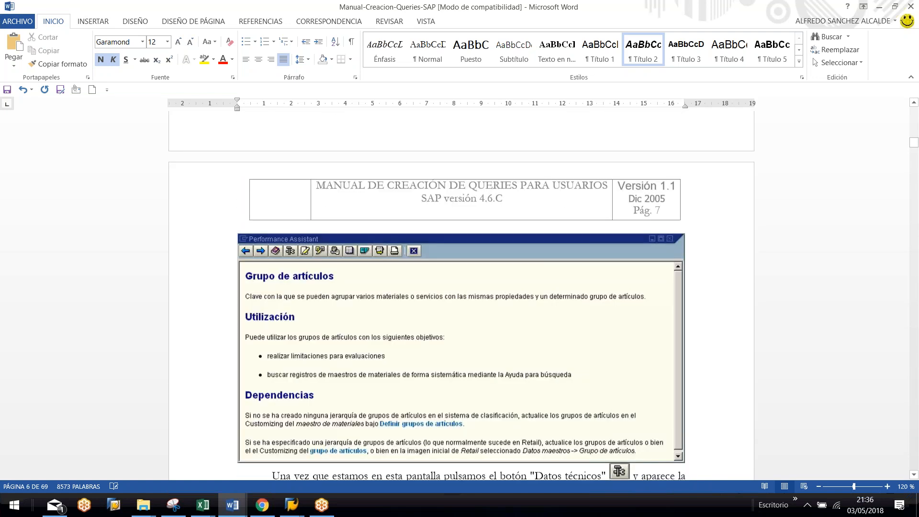
scroll(401, 355, down, 5)
Step: Switch to the TEMA 13 QUERIES document in Word and read the steps for executing existing queries, up to the user group creation images
click(292, 505)
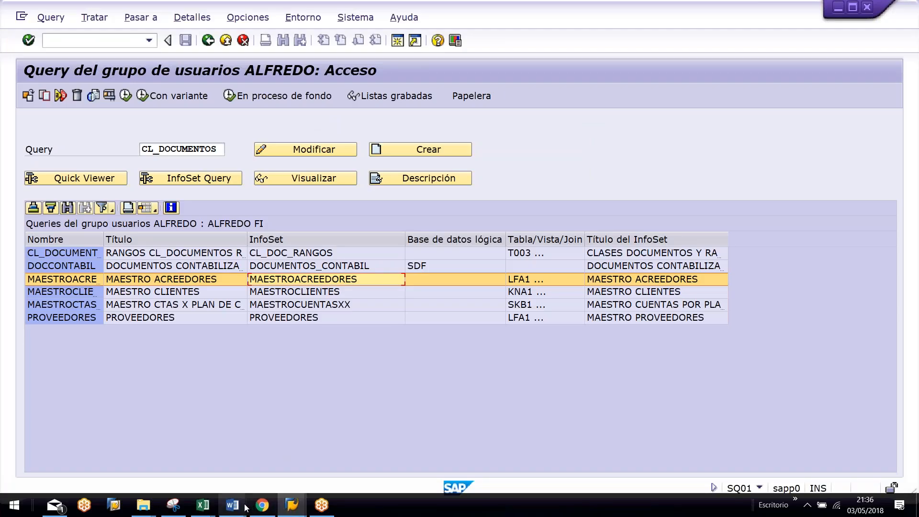
mouse_move(240, 506)
click(328, 421)
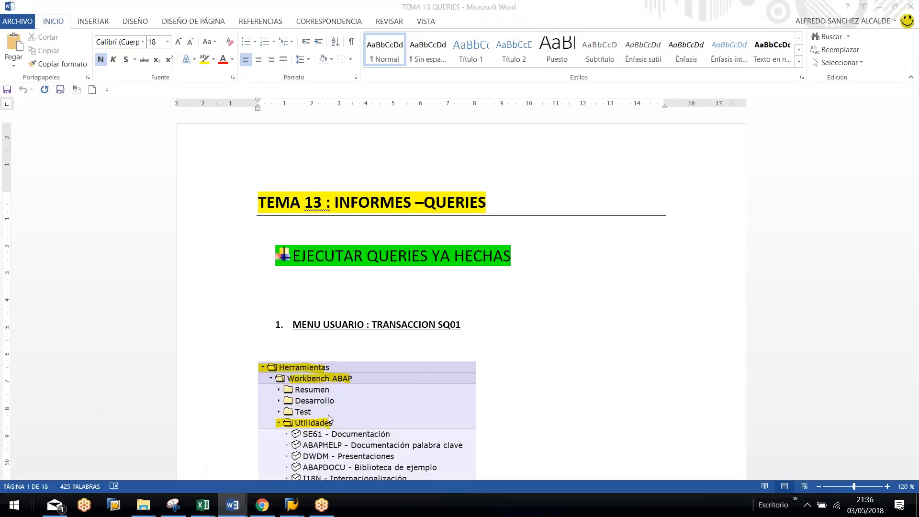
scroll(499, 261, down, 10)
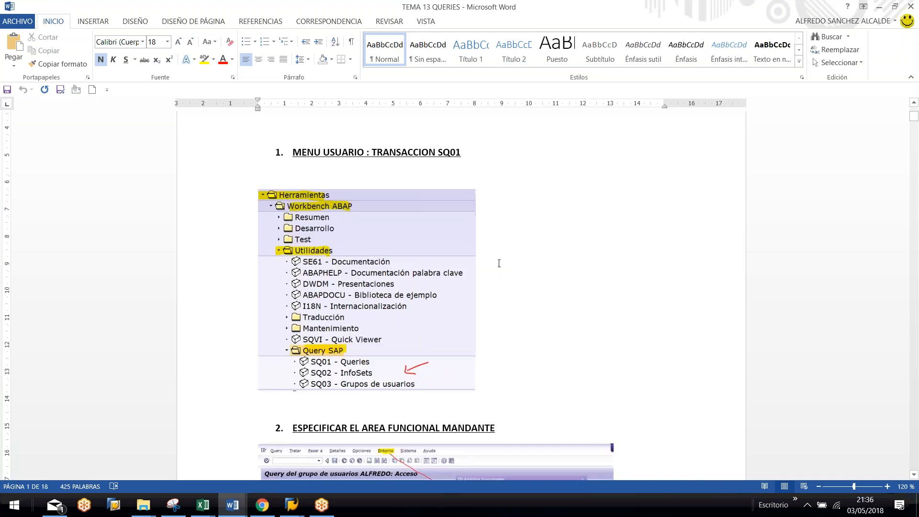
scroll(461, 288, down, 13)
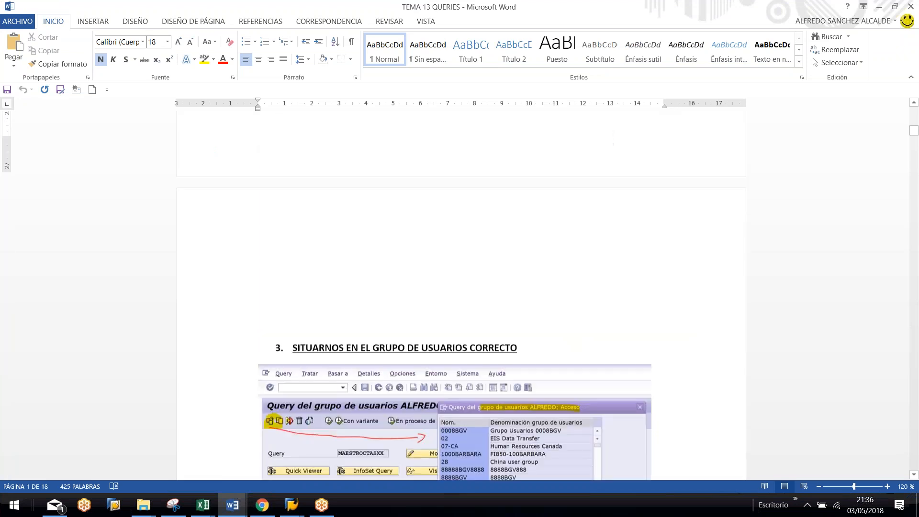
scroll(426, 291, down, 12)
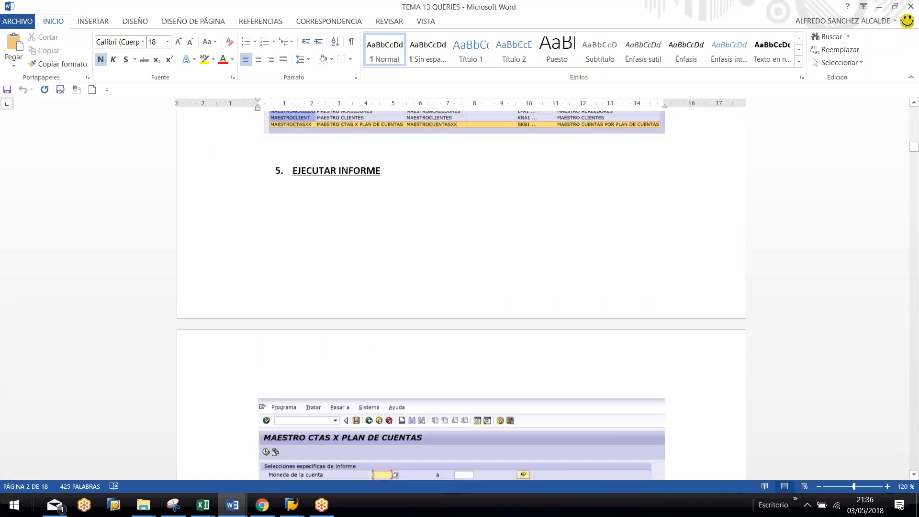
scroll(426, 292, down, 15)
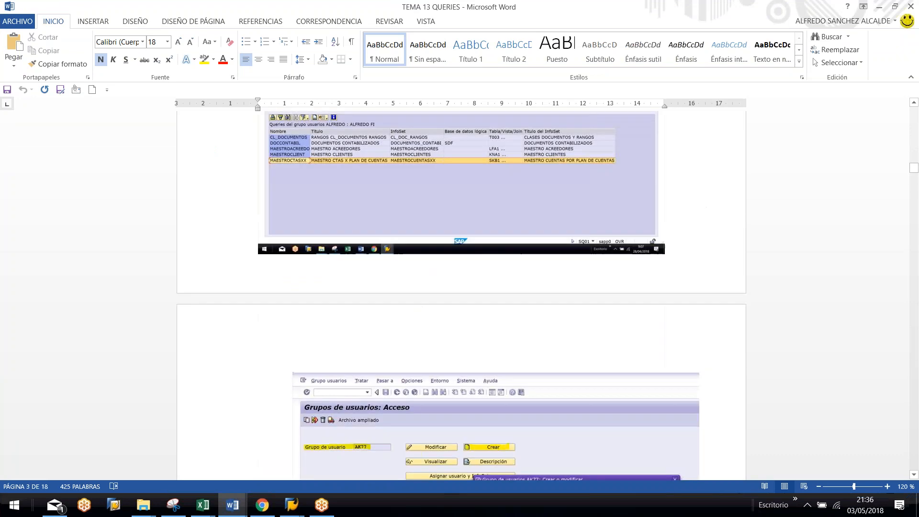
Step: Switch back to the SAP query list and examine the logical database column for the master data queries and DOCUMENTOS_CONTABIL
key(alt+Tab)
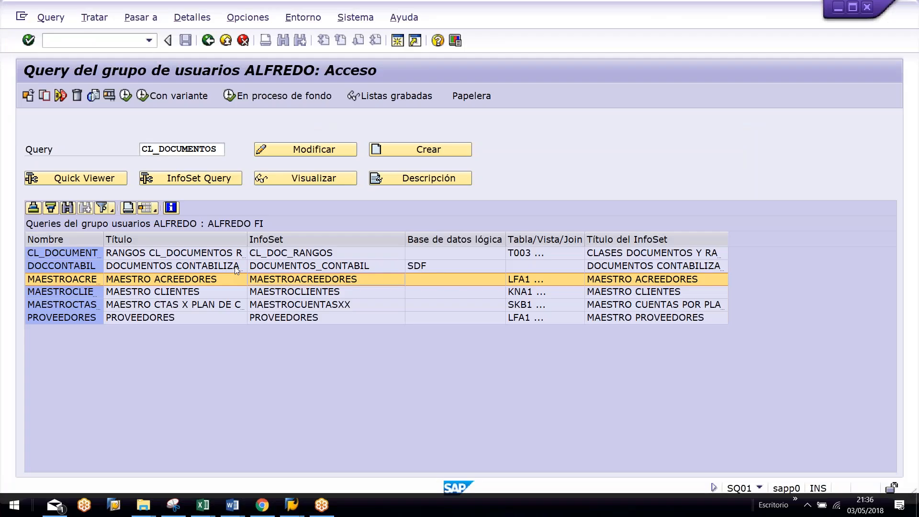
click(361, 308)
click(433, 277)
click(433, 308)
click(445, 281)
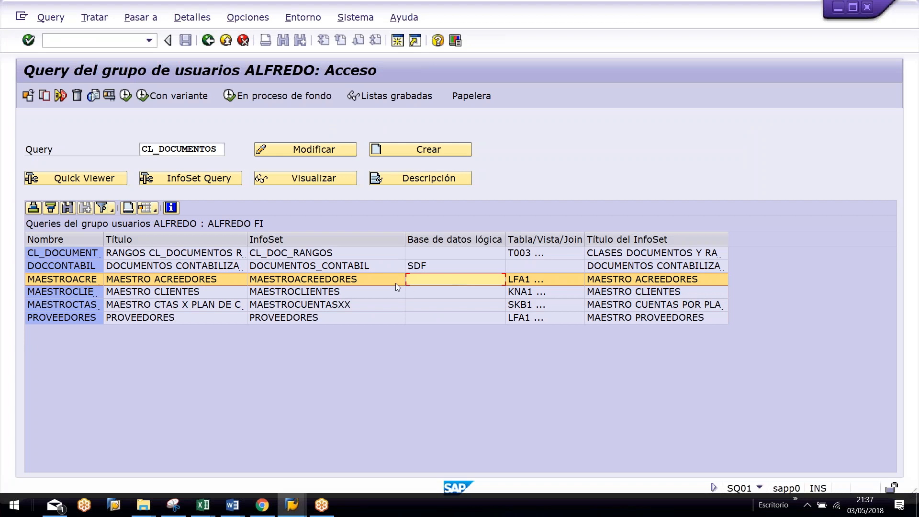
click(378, 255)
click(380, 267)
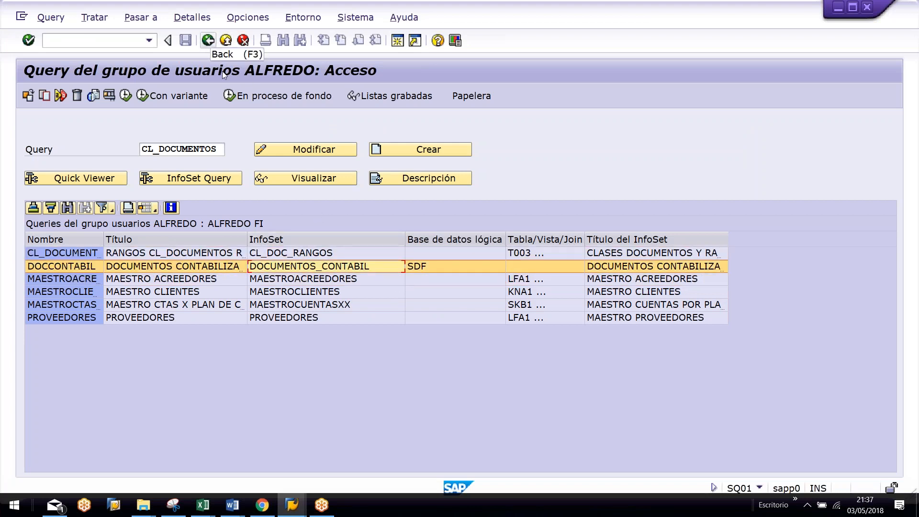
click(450, 239)
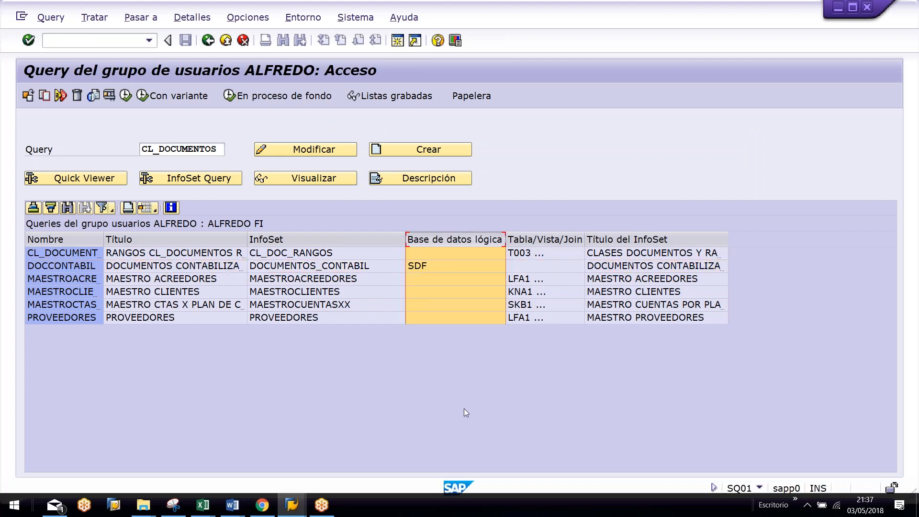
click(422, 269)
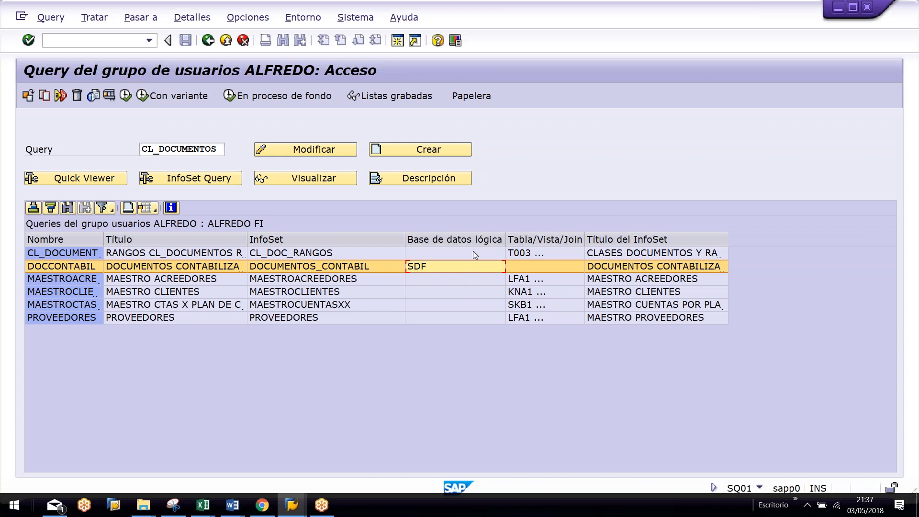
Step: Leave the query list, restart transaction SQ01, and examine the MAESTRO ACREEDORES table and the DOCCONTABIL InfoSet
click(209, 42)
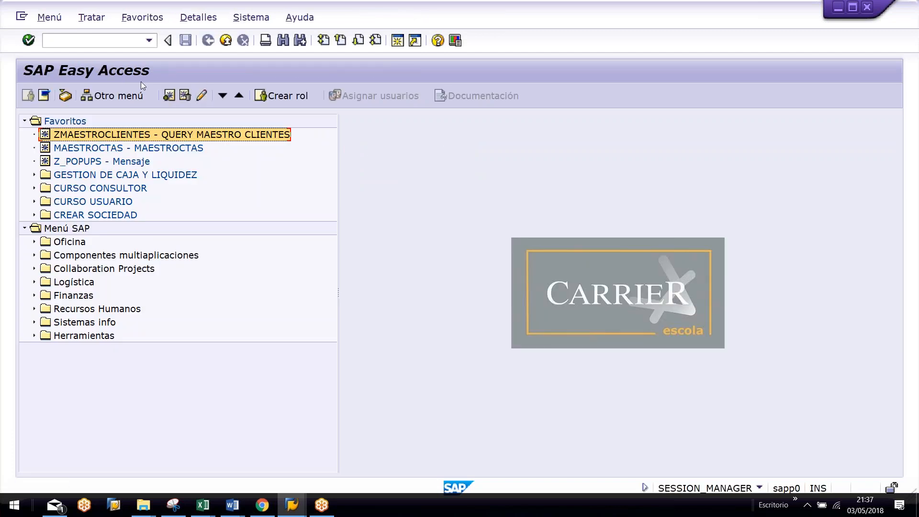
text(sq01)
key(Return)
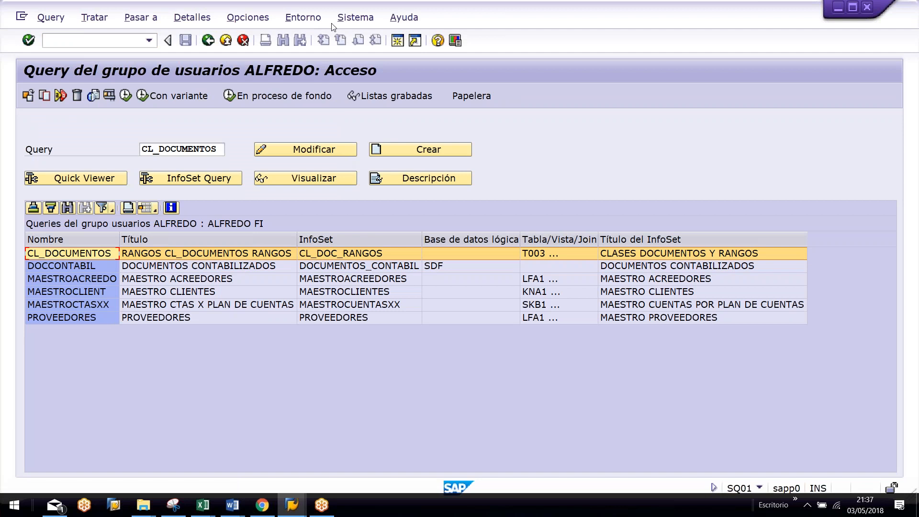
click(534, 282)
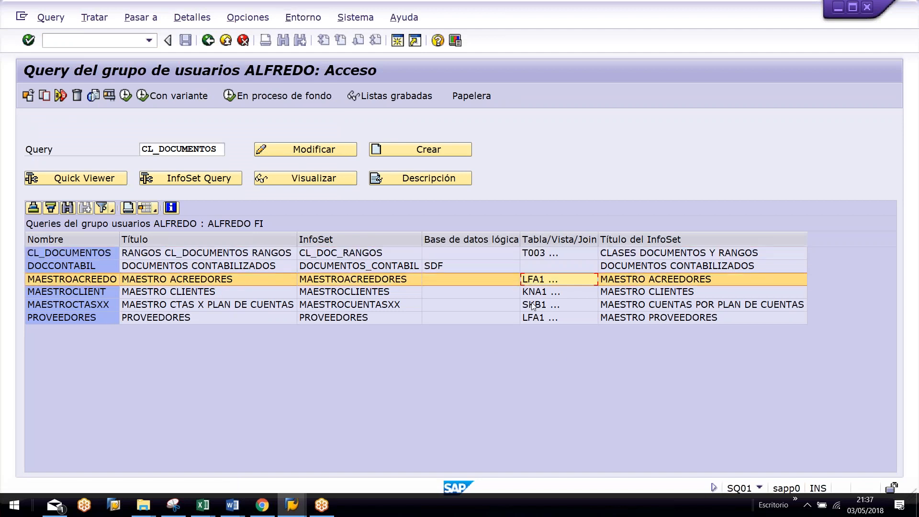
click(365, 266)
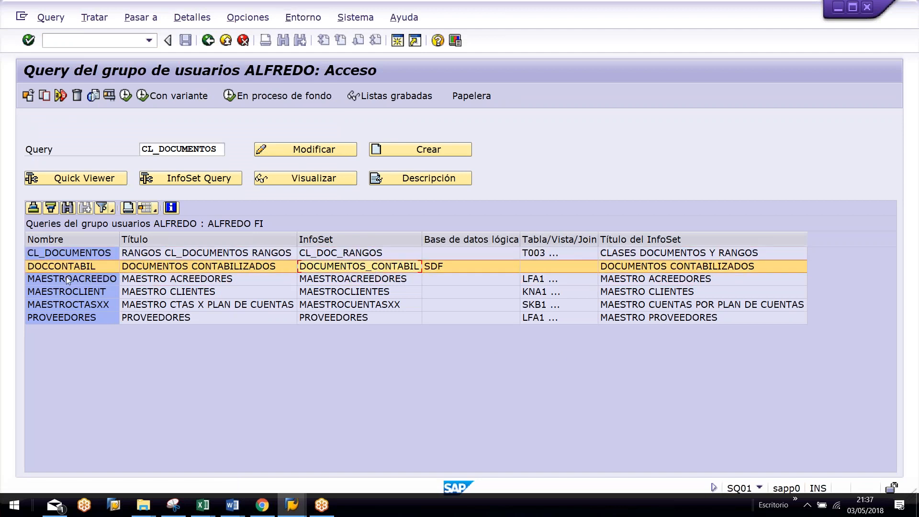
Step: Open the InfoSets environment from the query list and examine the data sources of the audit InfoSets AUKD and AUSD
click(293, 16)
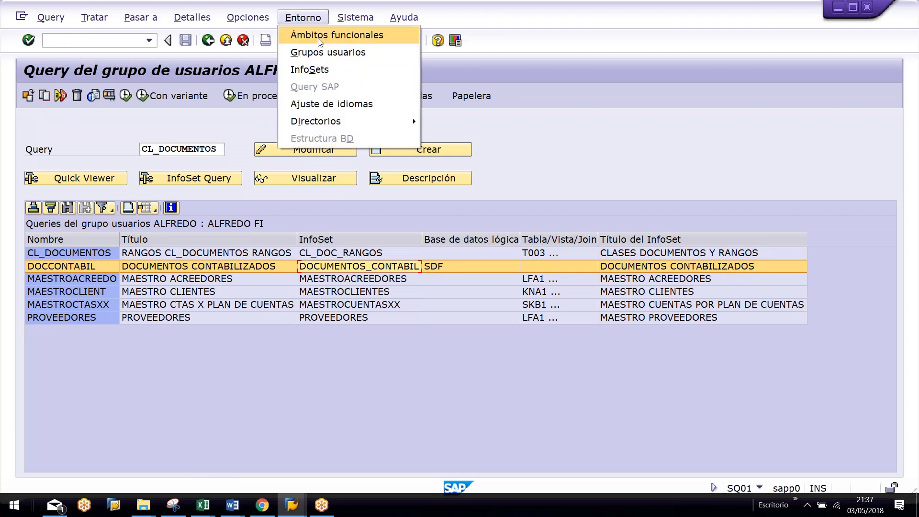
click(321, 70)
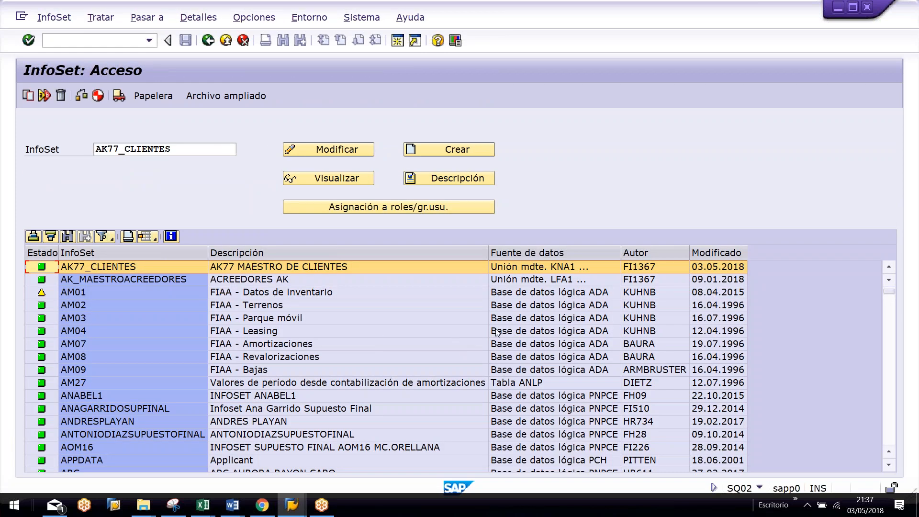
scroll(521, 330, down, 5)
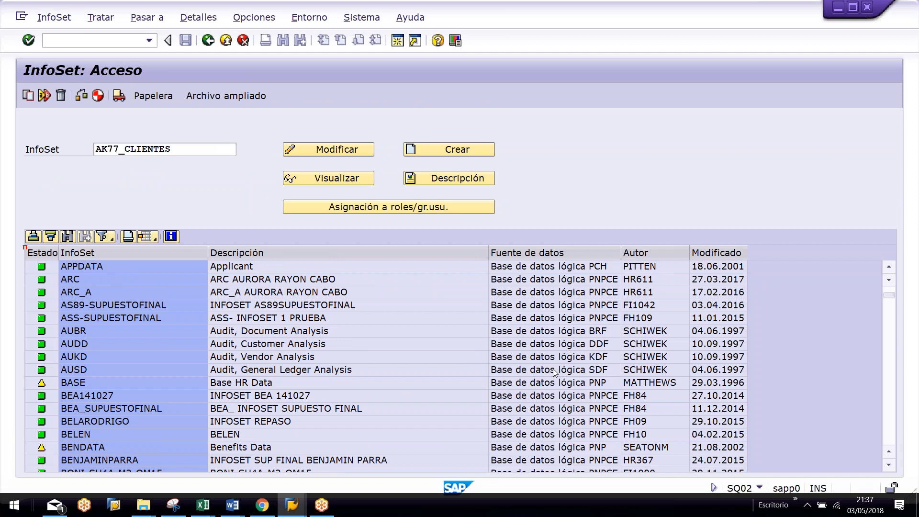
click(347, 357)
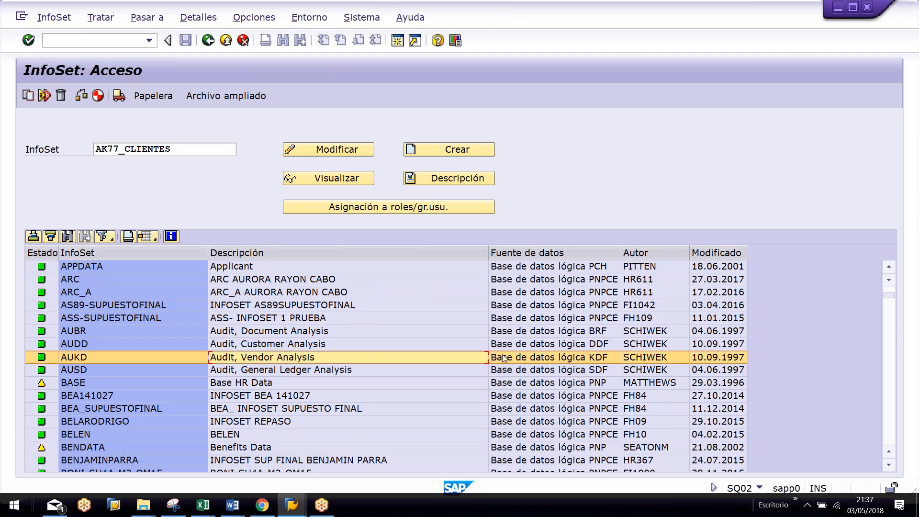
click(626, 370)
Step: Filter the InfoSet list by author FI1367
click(651, 251)
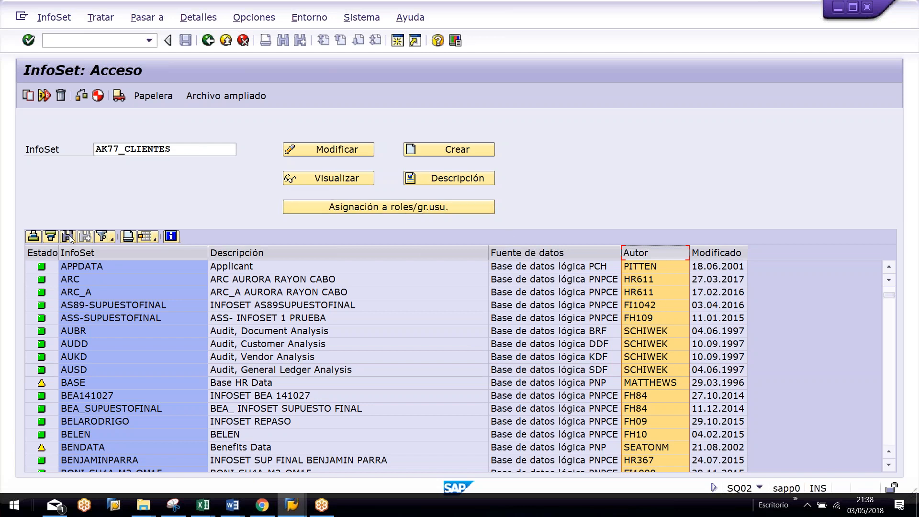
click(103, 236)
text(FI)
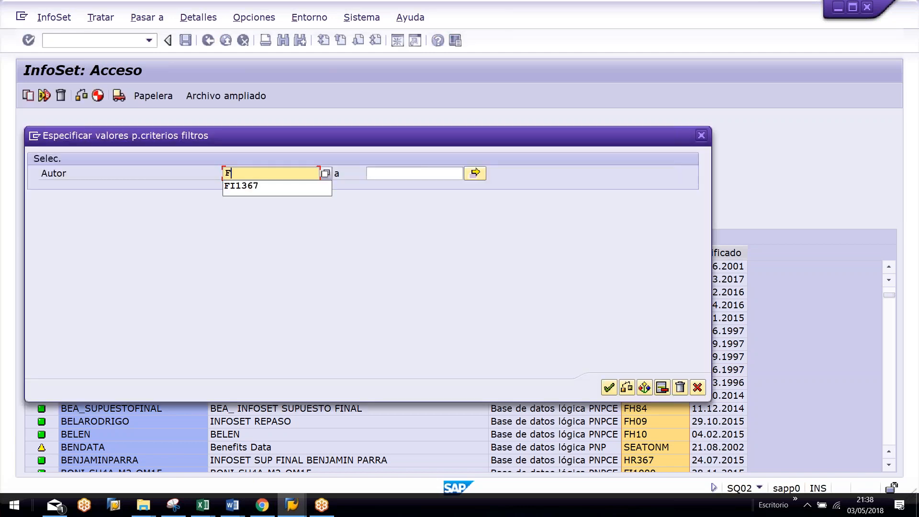
key(Down)
key(Return)
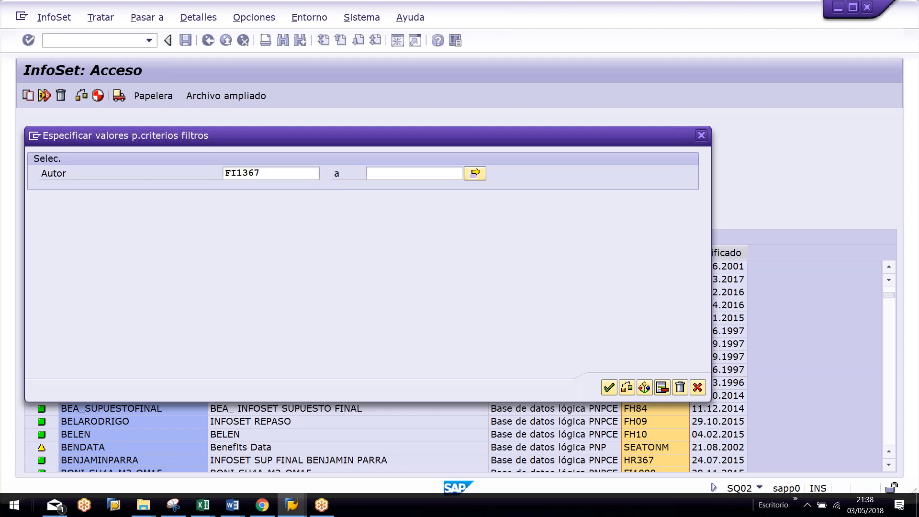
key(Return)
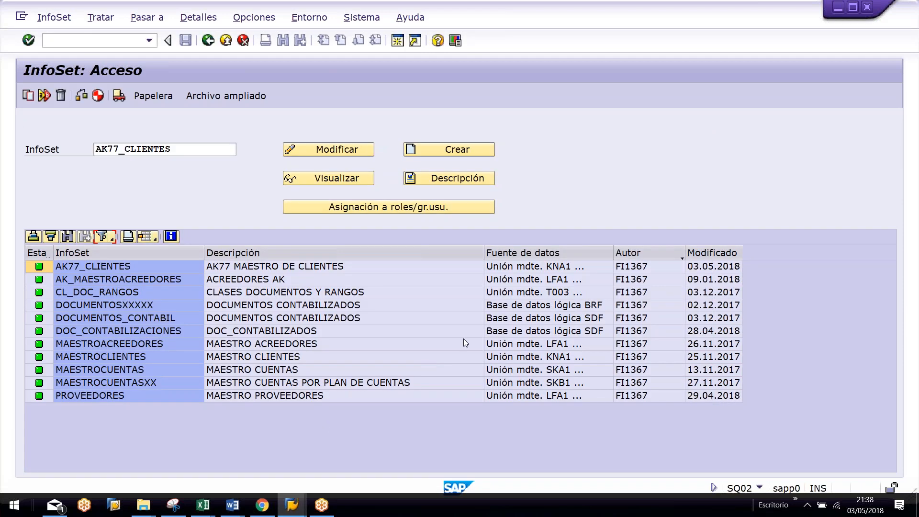
Step: Display the InfoSet DOC_CONTABILIZACIONES, examine its document header BKPF and document segment BSEG nodes, and return to the InfoSet list
click(335, 332)
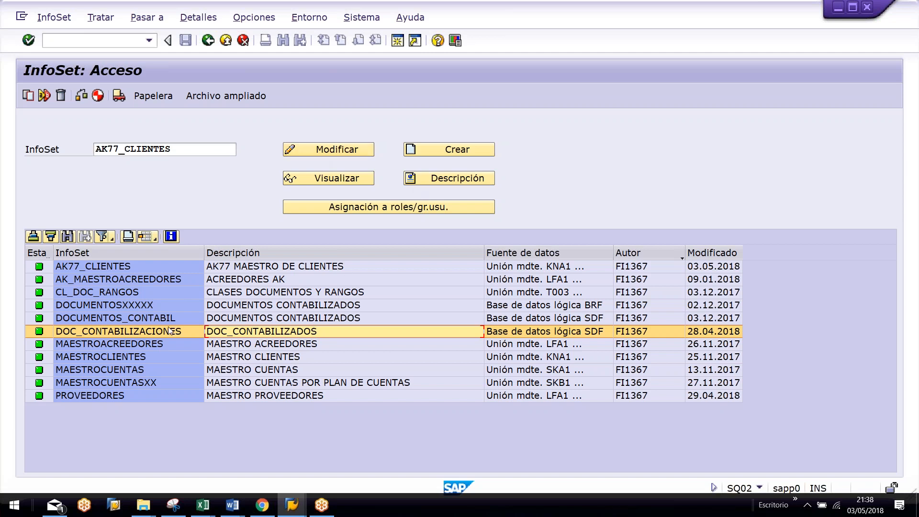
click(299, 179)
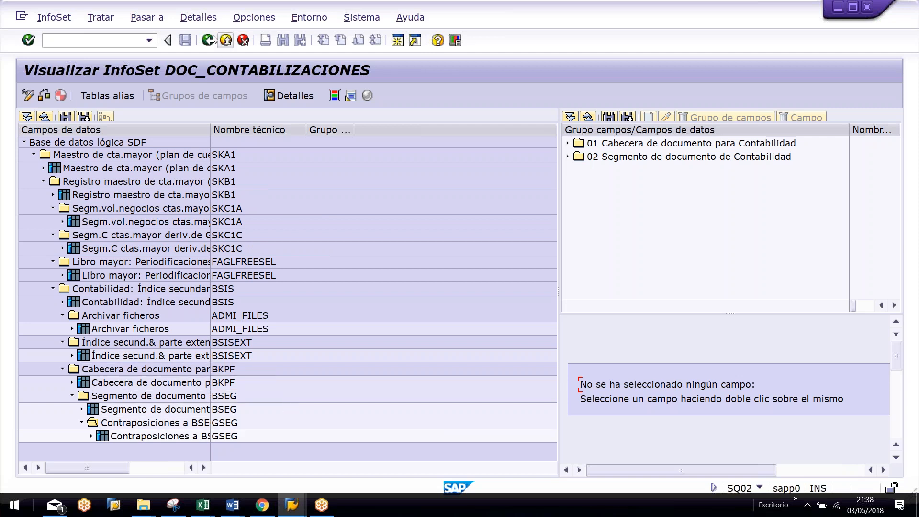
click(192, 370)
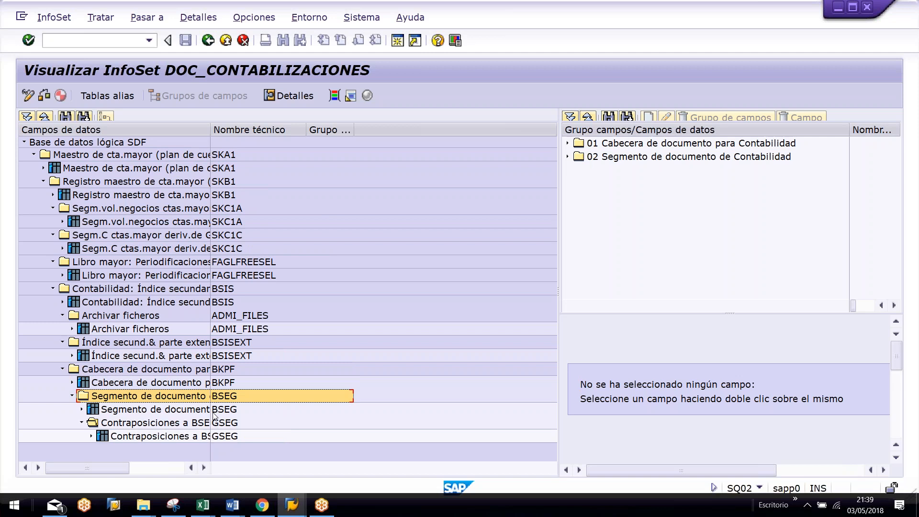
click(202, 397)
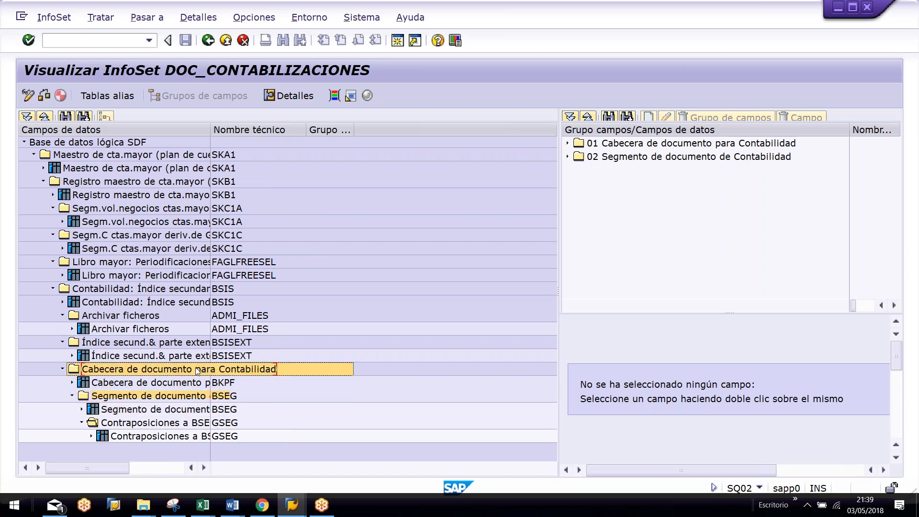
key(F3)
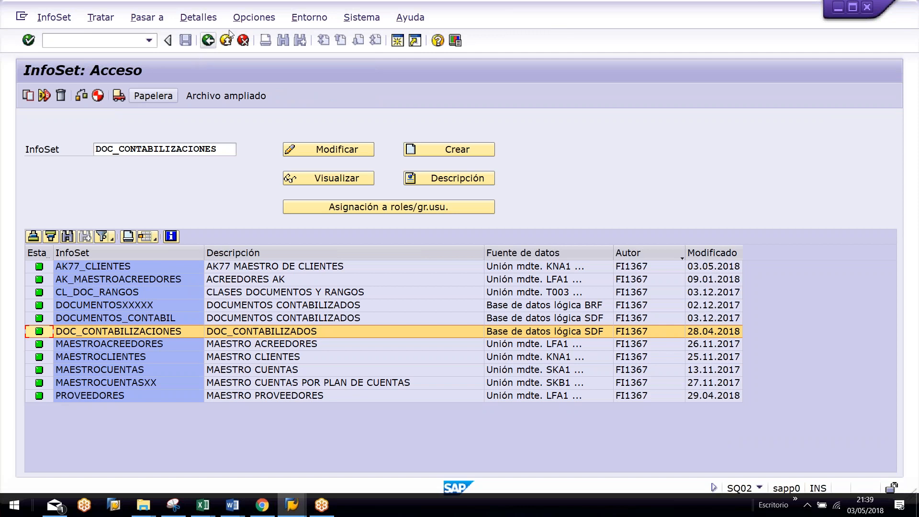
Step: Return to the query list of the user group and execute the DOCCONTABIL query
click(309, 18)
click(324, 104)
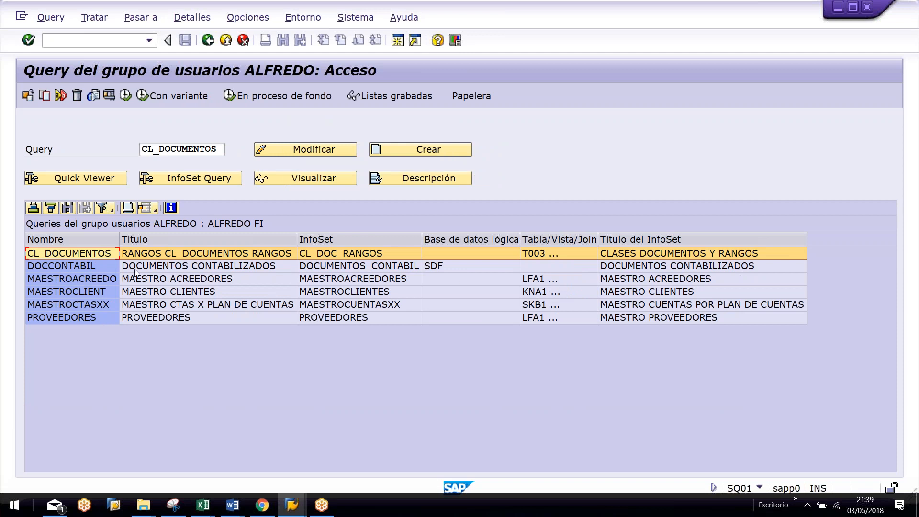
click(105, 268)
click(126, 95)
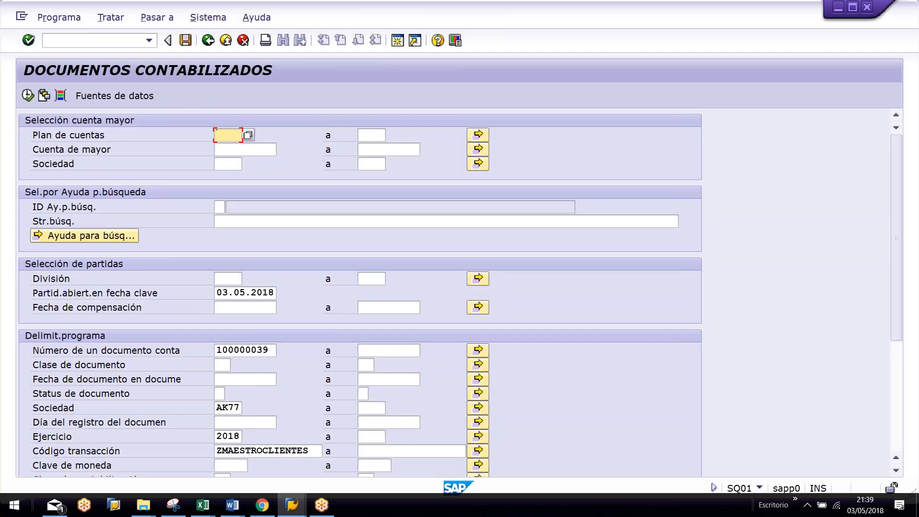
Step: Load the saved US87 variant into the selection screen of the accounting documents query
drag(217, 293, 350, 294)
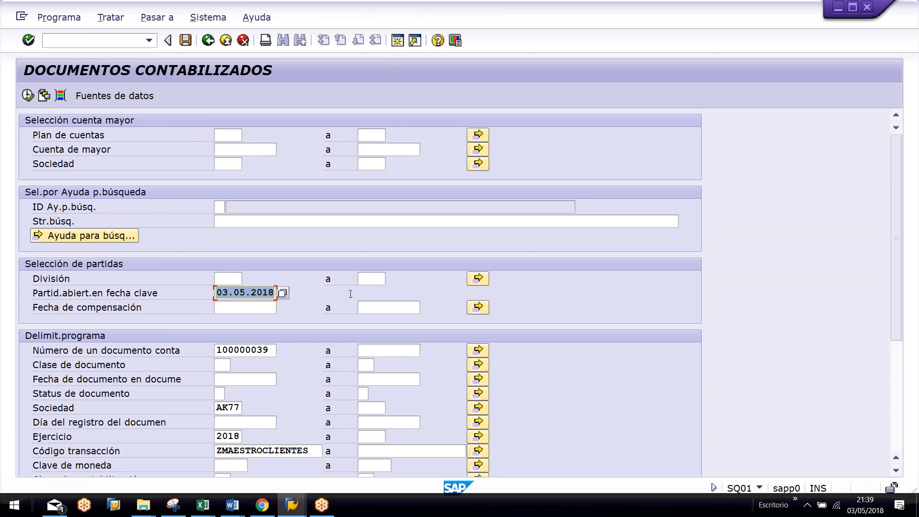
click(44, 99)
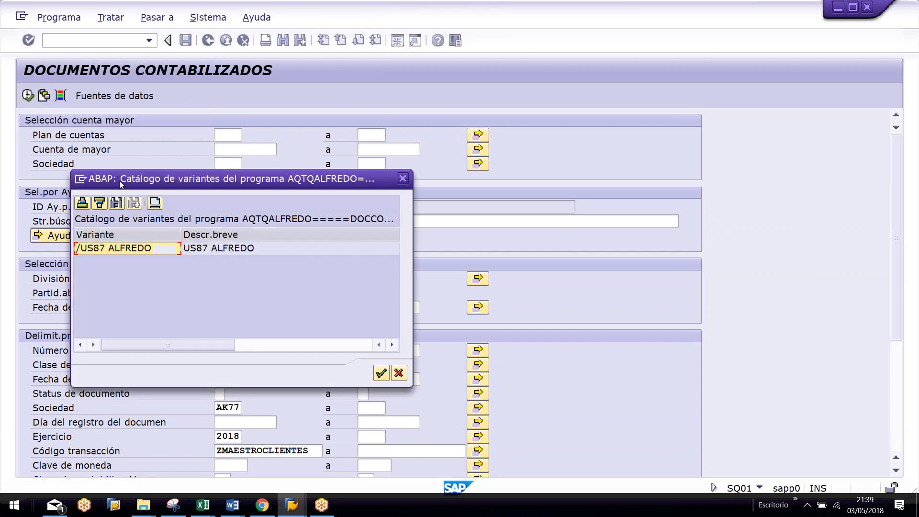
double_click(228, 248)
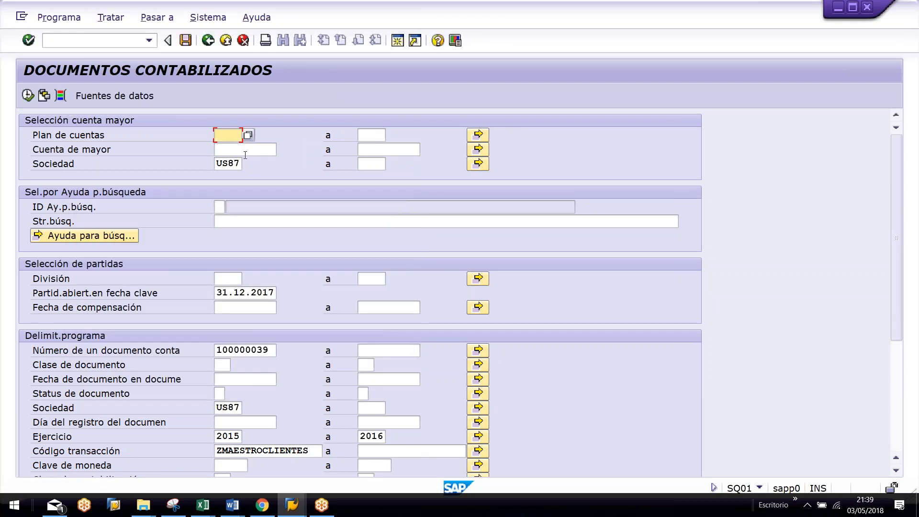
Step: Set the company code in the general ledger account selection to AK03
double_click(227, 164)
key(BackSpace)
text(AK7)
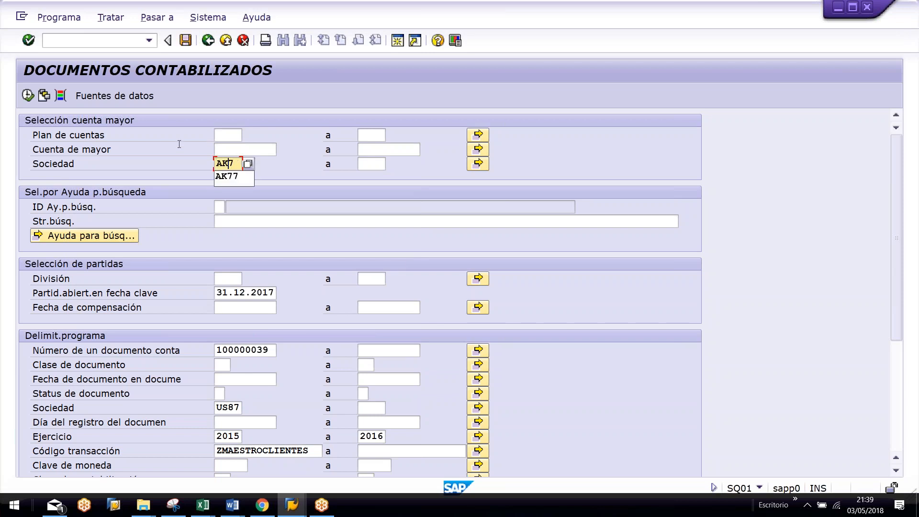
text(7)
key(Left)
key(BackSpace)
text(0)
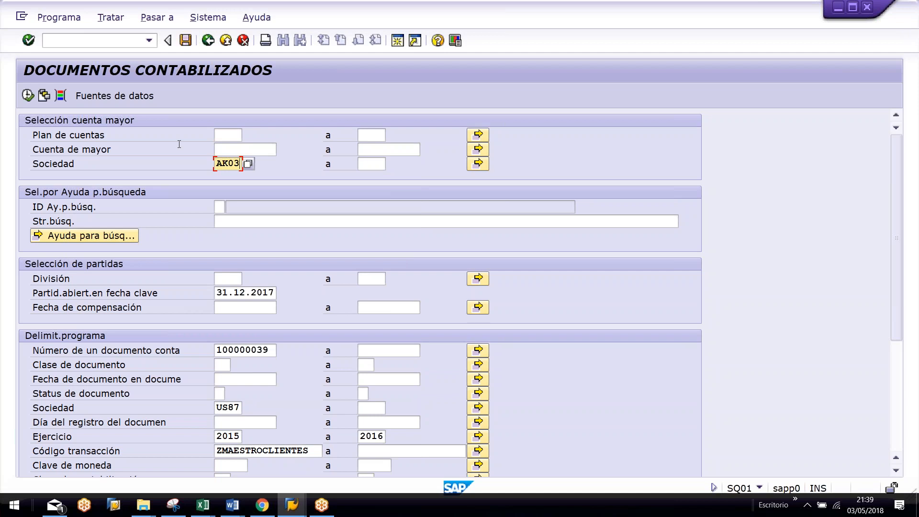
Step: Clear the document number, company code, fiscal year range and transaction code in the program delimitations
double_click(218, 352)
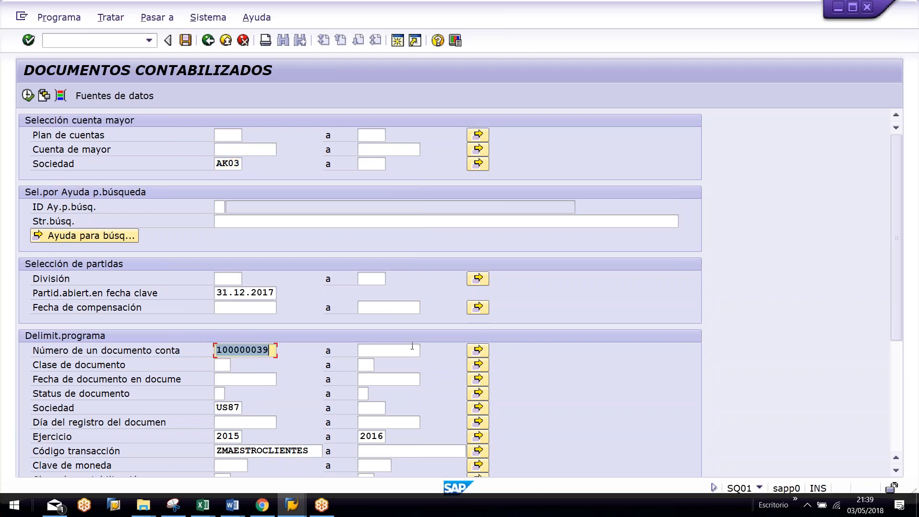
key(BackSpace)
double_click(218, 406)
key(BackSpace)
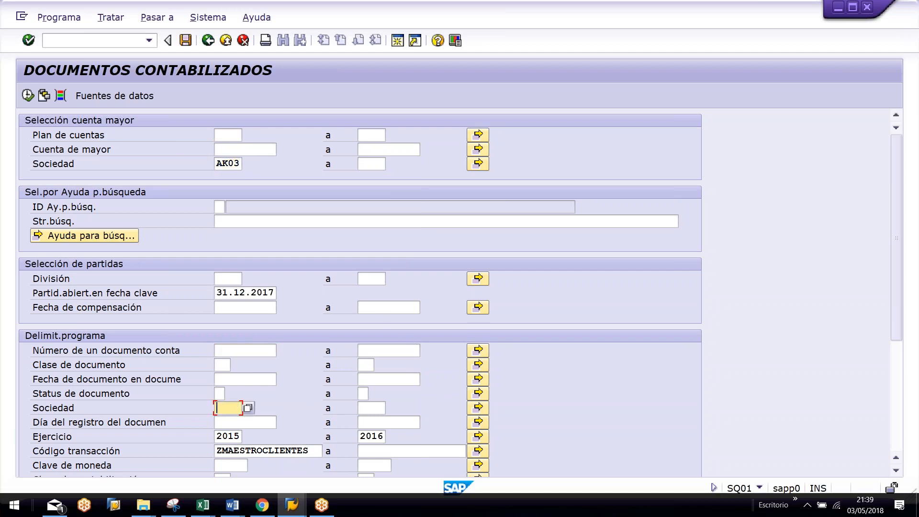
double_click(219, 436)
key(BackSpace)
double_click(219, 450)
key(BackSpace)
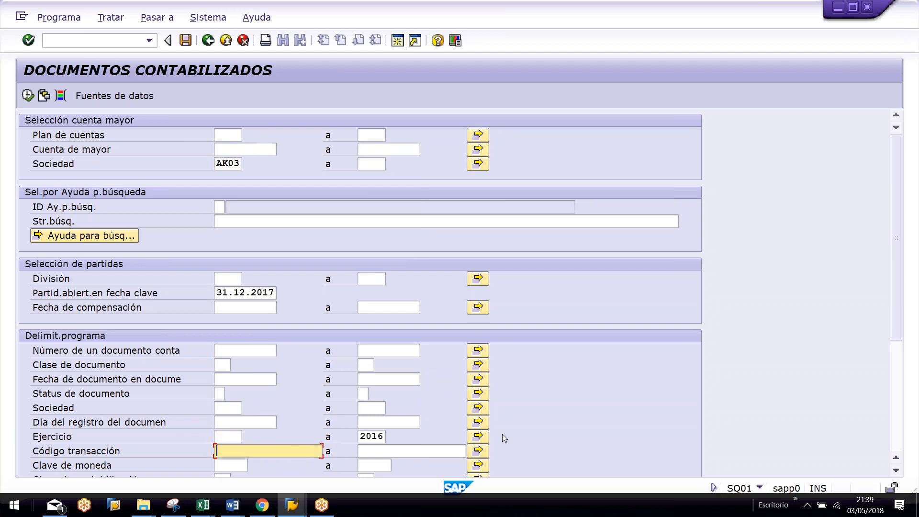
double_click(362, 435)
key(BackSpace)
Step: Set the key date for open items to 31.12.2017
scroll(263, 343, down, 1)
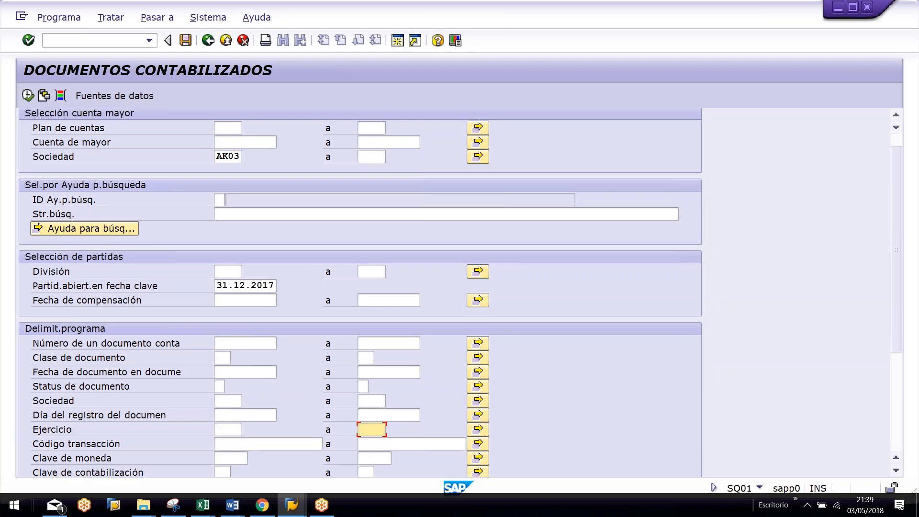
click(222, 262)
double_click(222, 262)
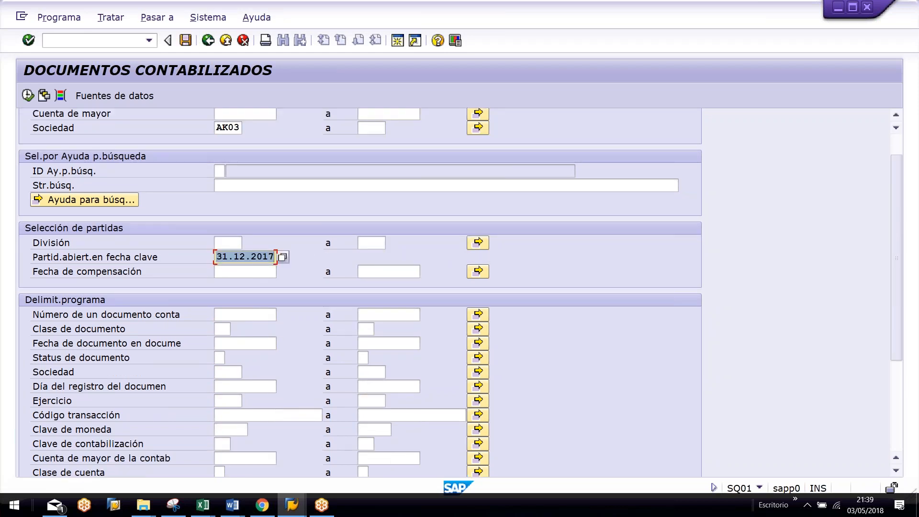
text(312)
key(BackSpace)
text(1217)
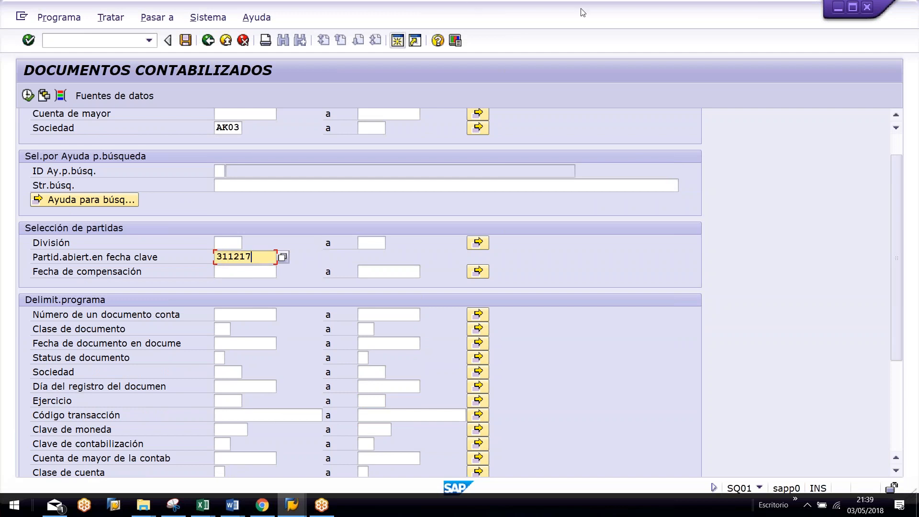
Step: Check the remaining selection criteria and execute the query for company code AK03
scroll(250, 235, down, 1)
scroll(251, 235, down, 10)
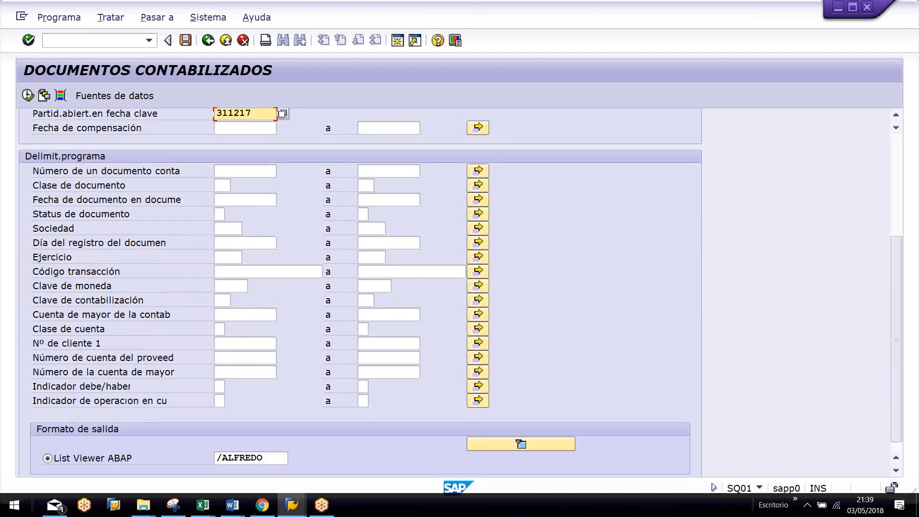
scroll(152, 216, up, 5)
scroll(179, 144, up, 6)
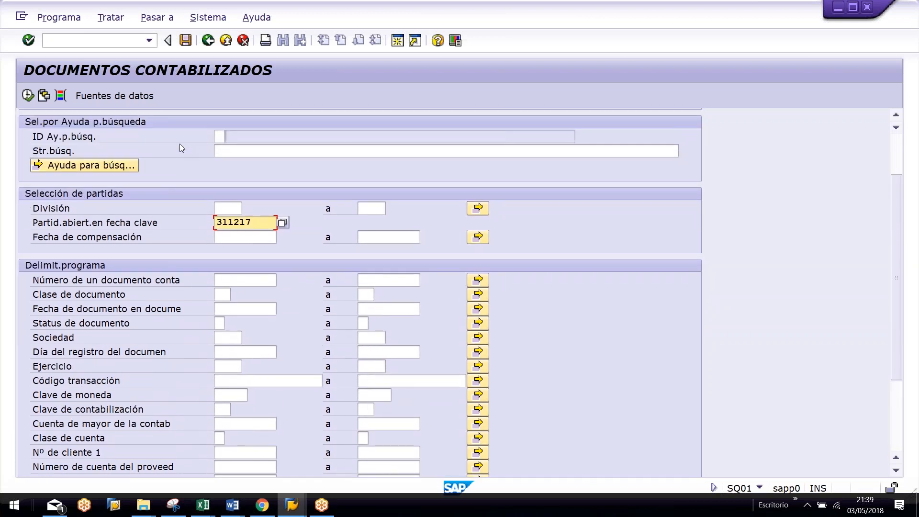
scroll(173, 354, down, 8)
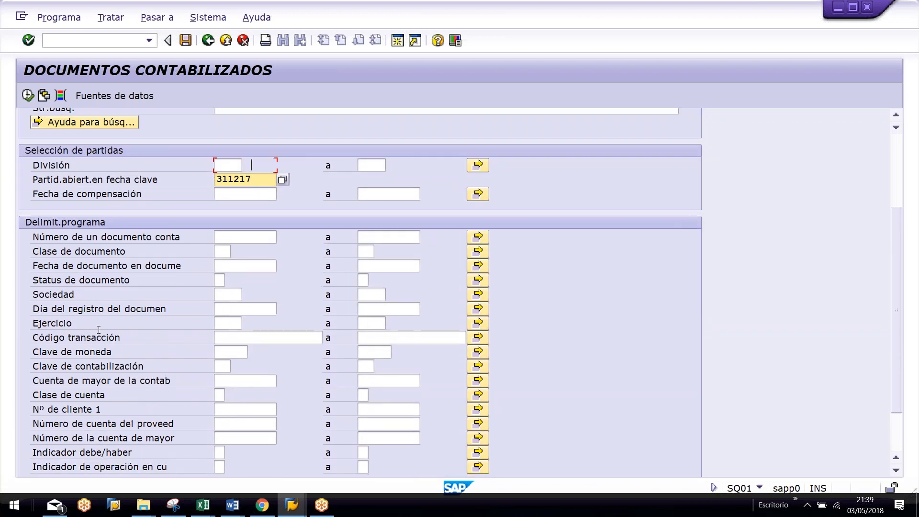
scroll(191, 348, down, 2)
scroll(200, 324, up, 10)
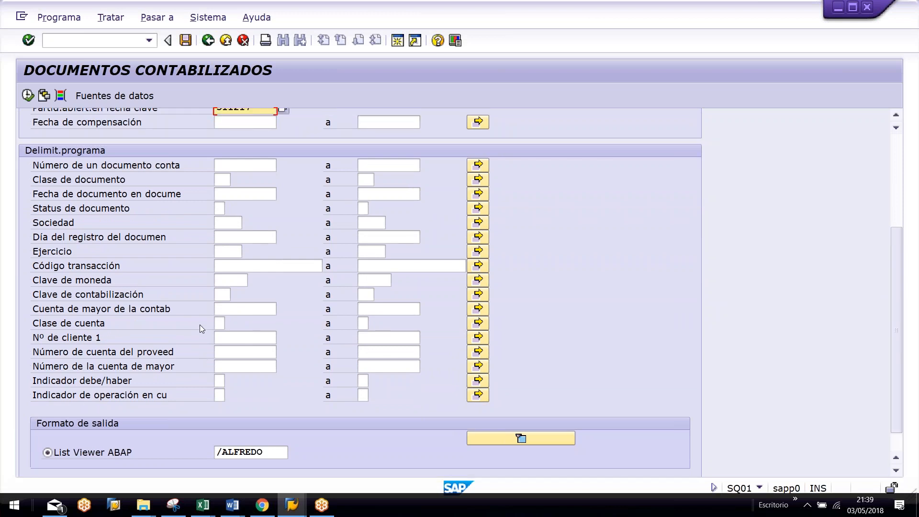
scroll(102, 175, up, 2)
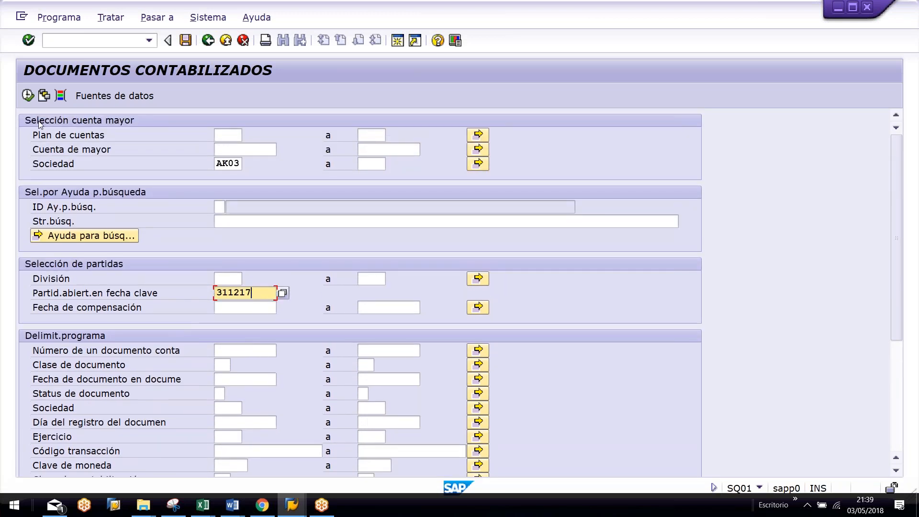
key(F8)
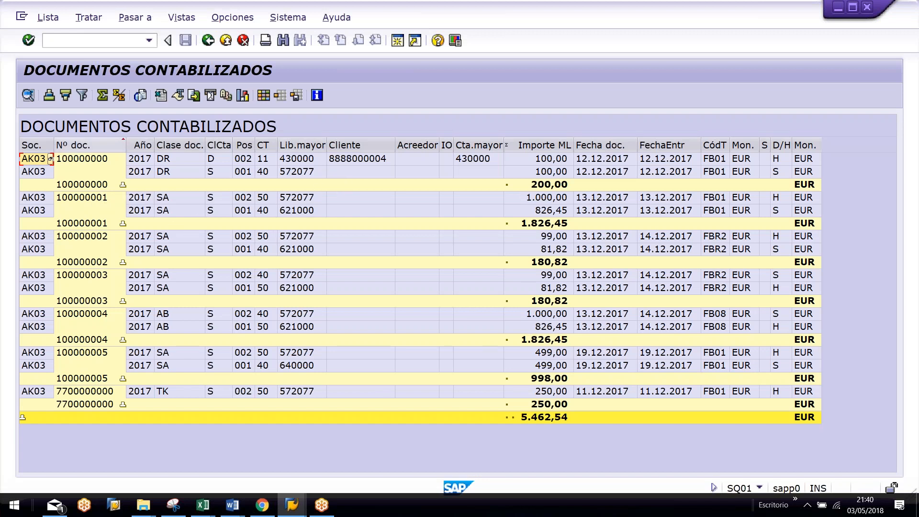
Step: Examine the document number, ledger account and vendor columns of the AK03 list, and return to the selection screen
click(301, 145)
click(402, 172)
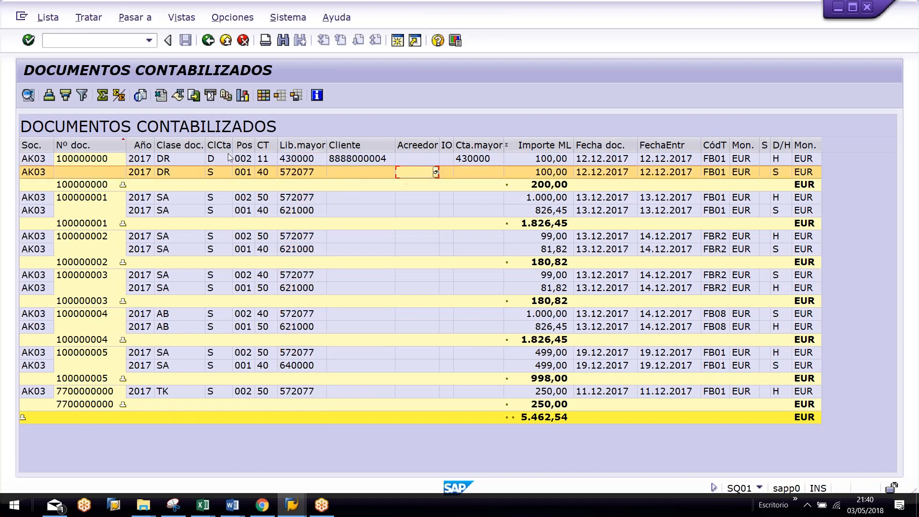
click(79, 145)
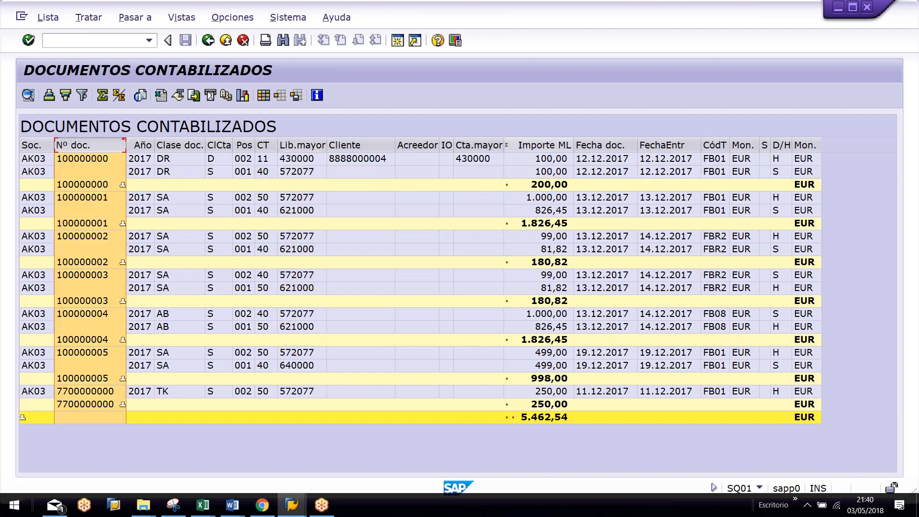
click(305, 145)
key(F3)
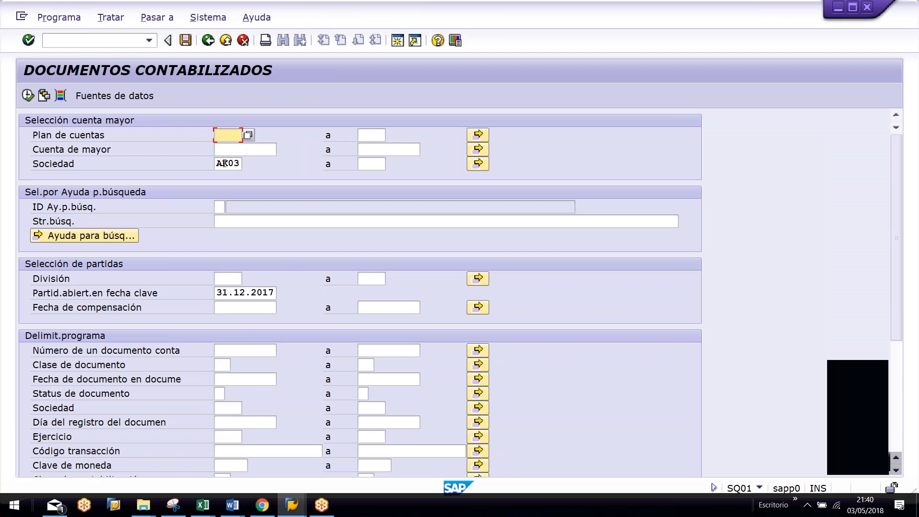
Step: Change the company code to AK77 and execute the query again
drag(228, 162, 248, 164)
text(77)
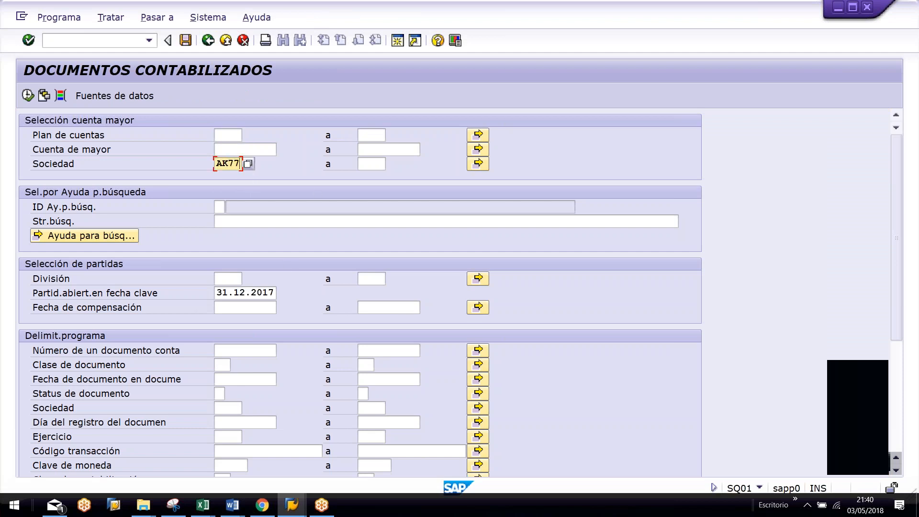
click(29, 94)
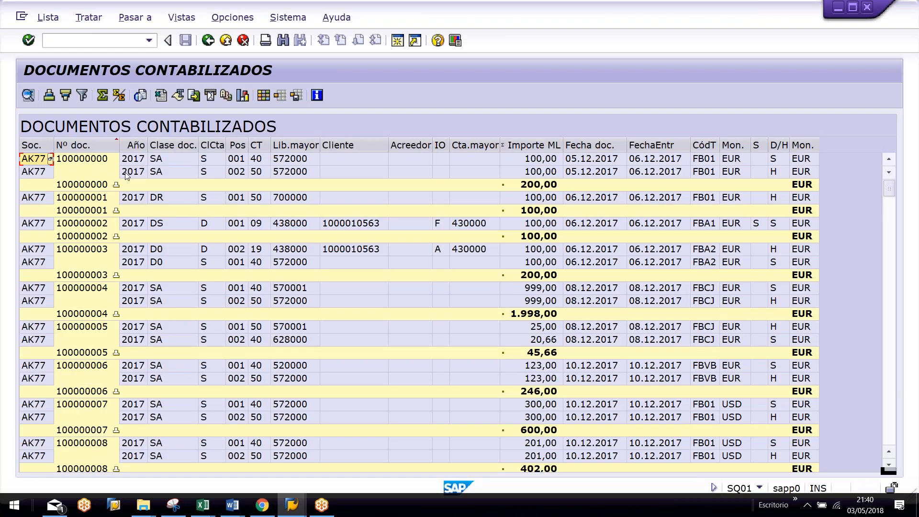
Step: Examine the AK77 accounting documents list, including its customer, vendor and reconciliation account columns
scroll(395, 245, down, 6)
scroll(395, 246, down, 20)
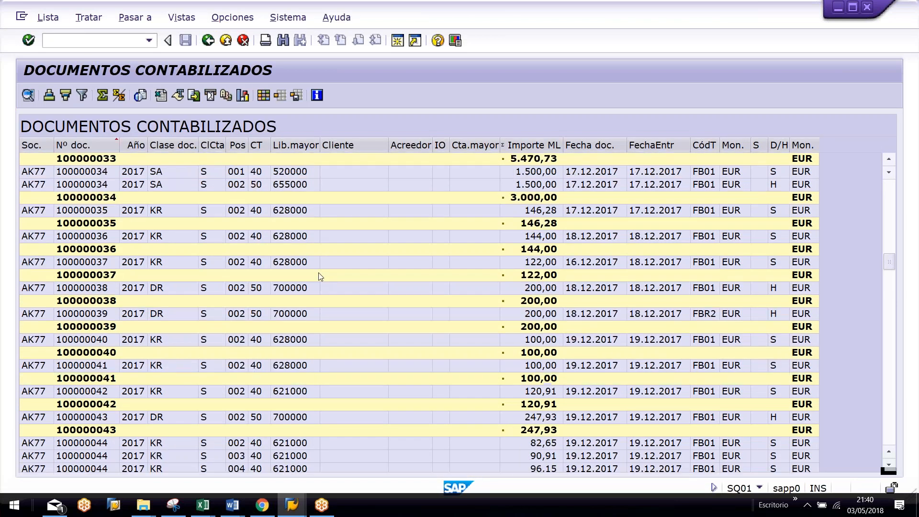
scroll(319, 283, down, 20)
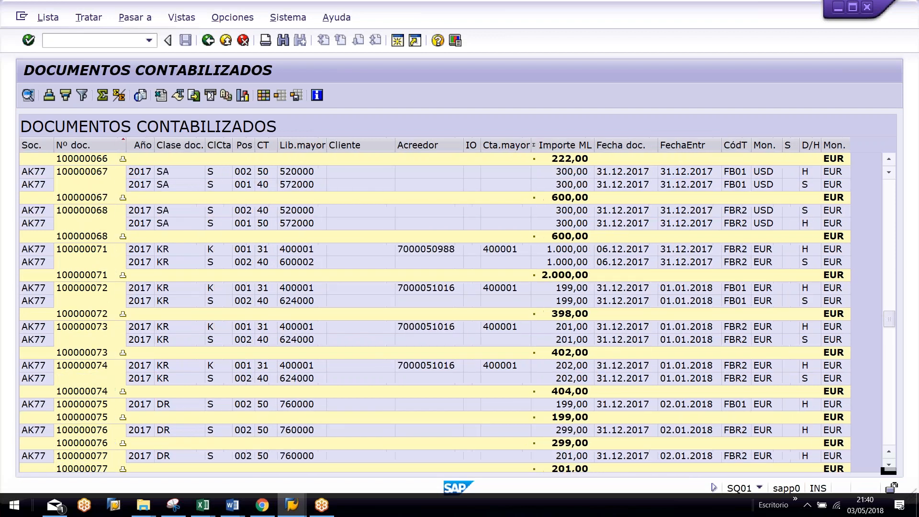
scroll(318, 285, down, 20)
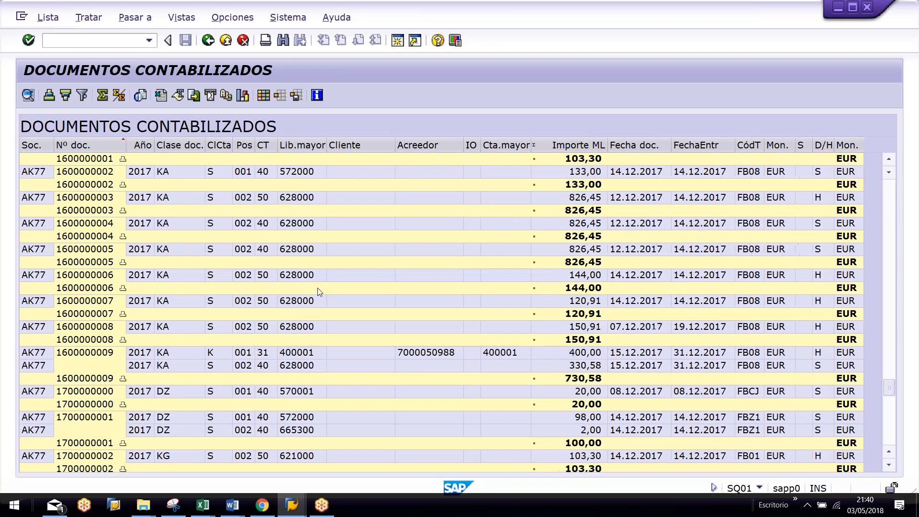
scroll(317, 291, down, 6)
scroll(324, 287, up, 20)
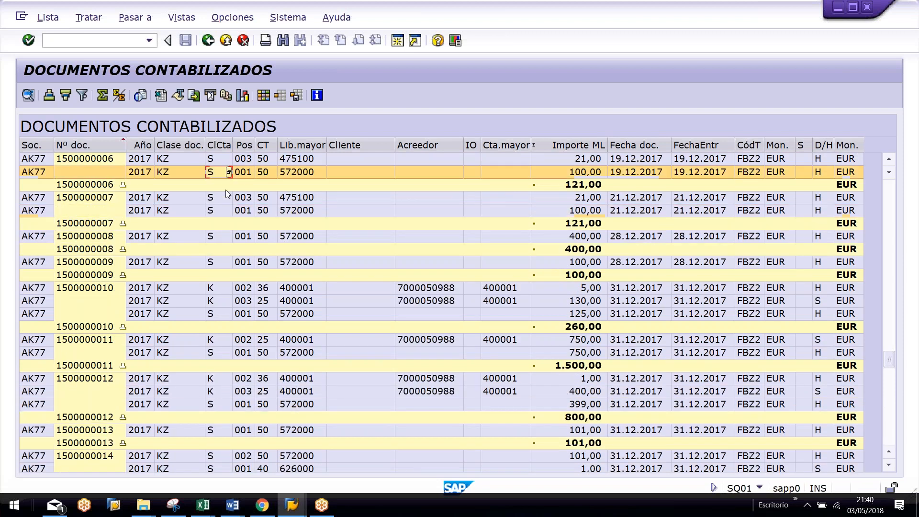
Step: Leave the query report and SQ01, returning to the SAP Easy Access menu
key(F3)
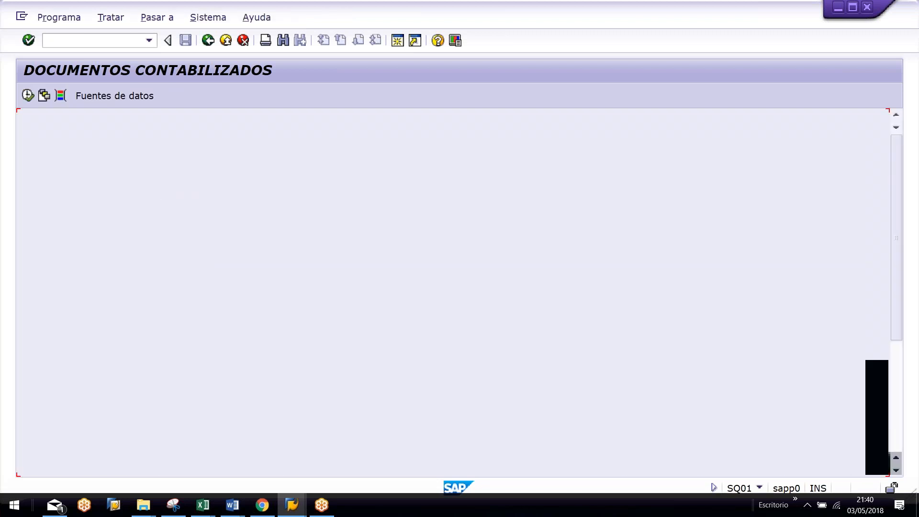
key(F3)
key(F3)
key(F3)
key(F3)
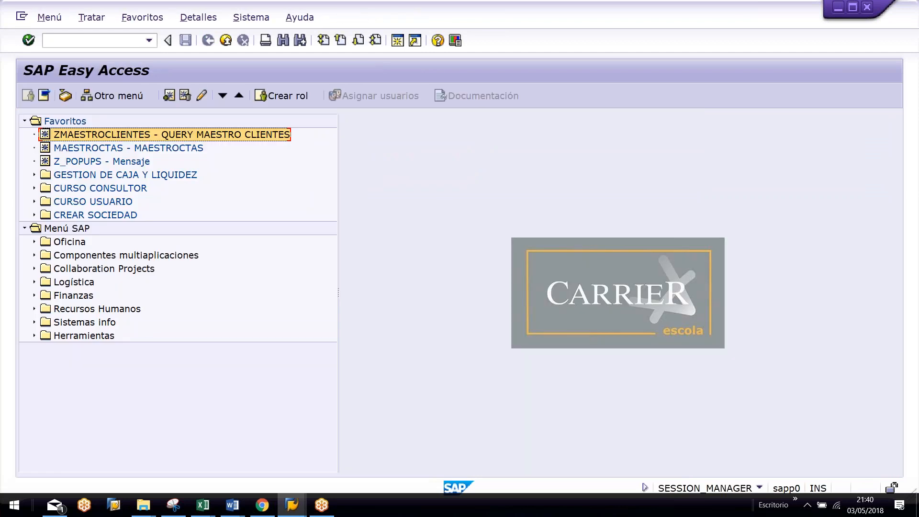
Step: Start transaction SE16, view the selection screen of table ANEK, and return to the table entry screen
text(SE16)
key(Return)
text(ANEK)
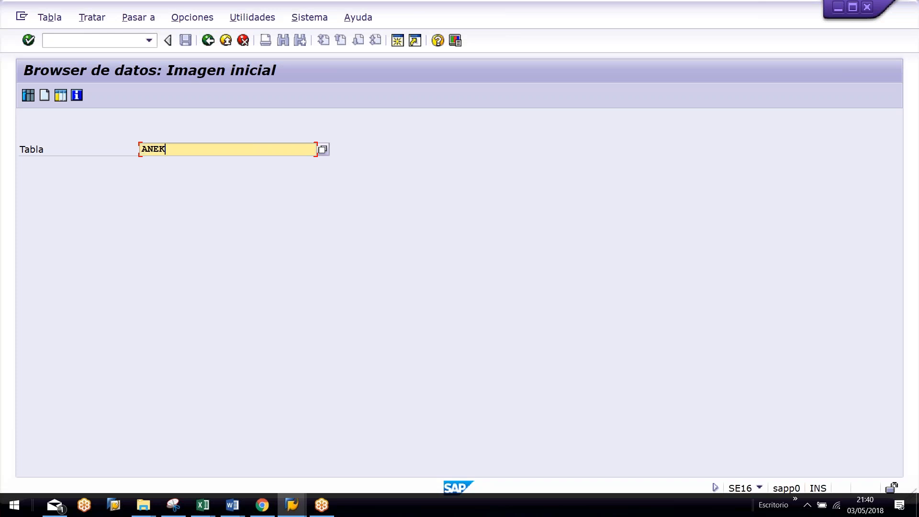
key(Return)
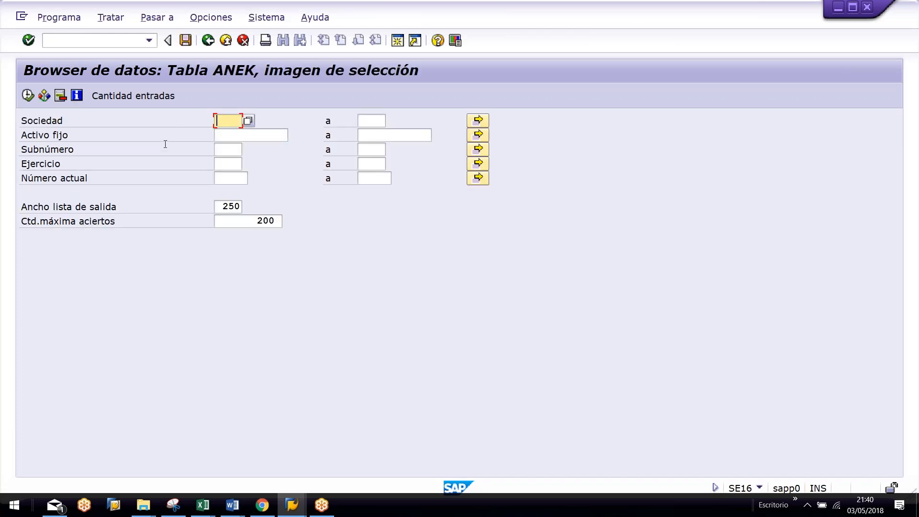
key(F3)
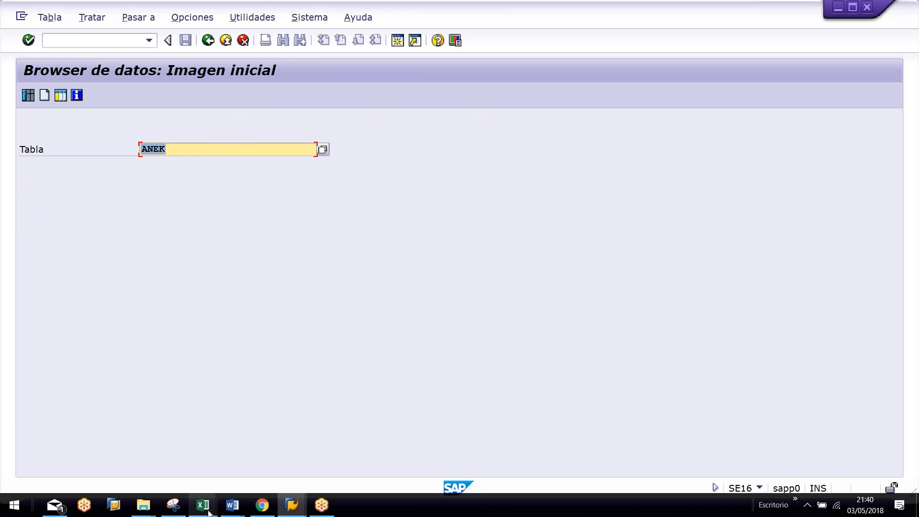
Step: Switch to the class outline workbook in Excel and look up the fixed asset tables in the TX FI sheet
click(202, 504)
click(114, 484)
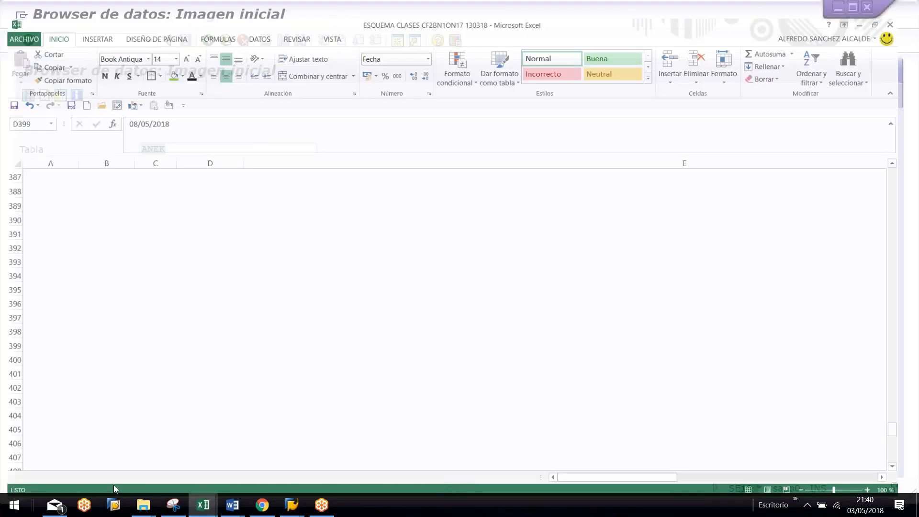
click(127, 472)
scroll(108, 389, up, 20)
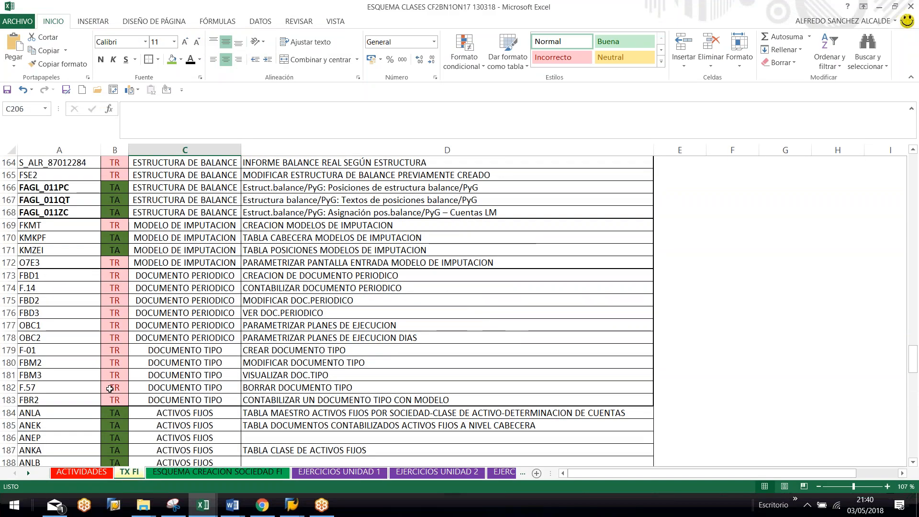
Step: Look through the TX FI sheet's list of transactions and tables for the vendor bank data table, LFBK
scroll(110, 388, up, 5)
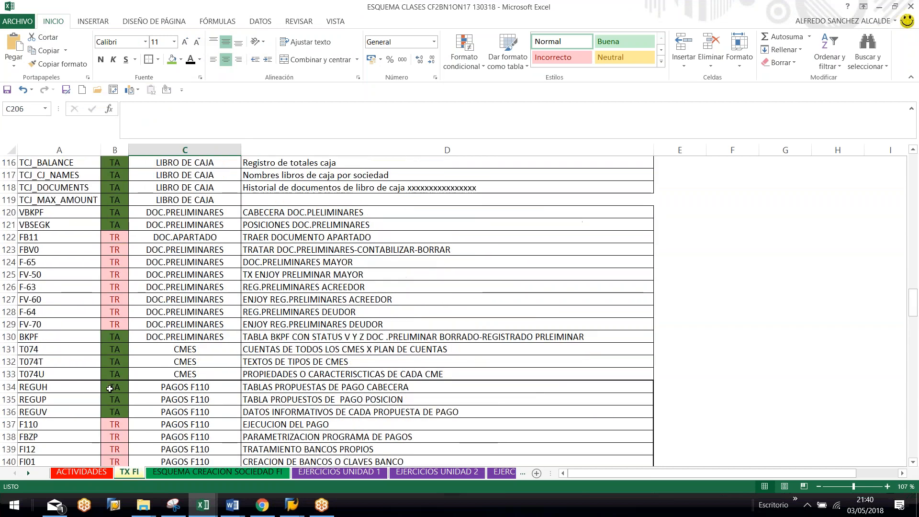
scroll(197, 362, up, 2)
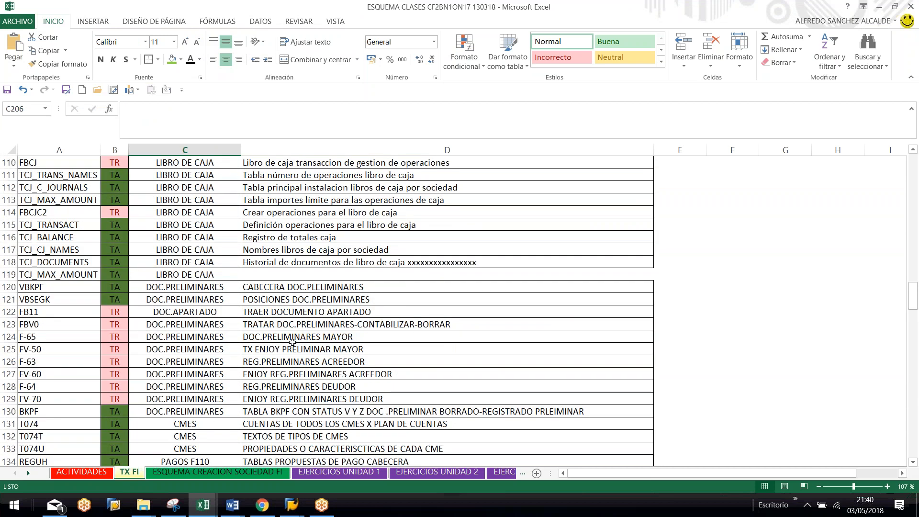
scroll(302, 342, up, 9)
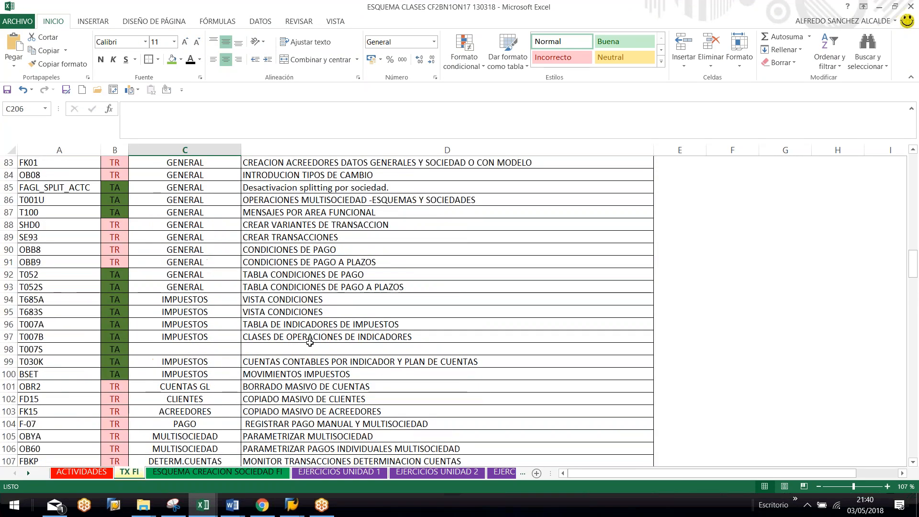
scroll(309, 343, up, 13)
scroll(228, 341, up, 14)
scroll(234, 345, down, 6)
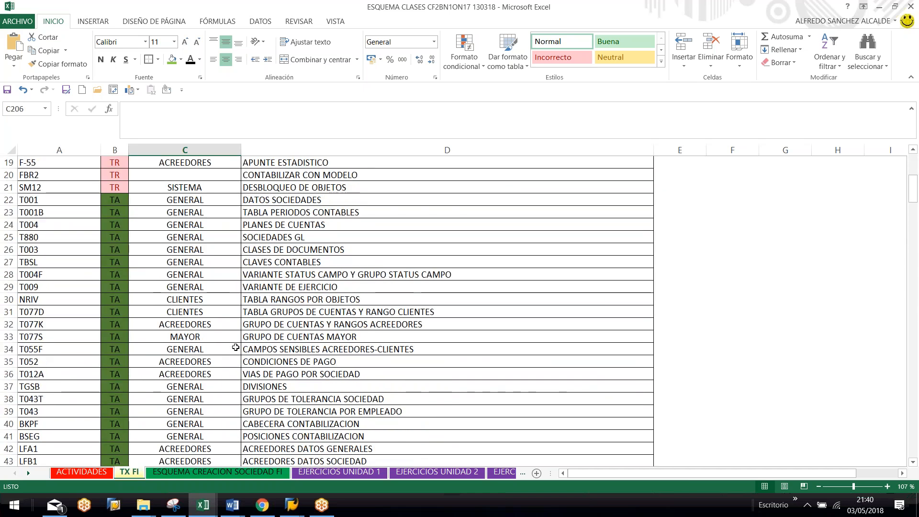
scroll(232, 345, down, 1)
click(69, 278)
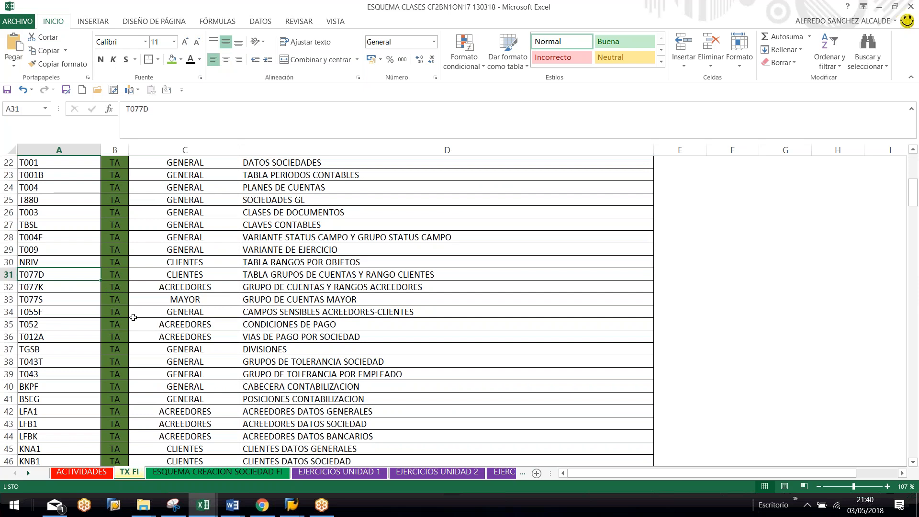
scroll(133, 317, down, 1)
click(88, 323)
scroll(107, 339, down, 2)
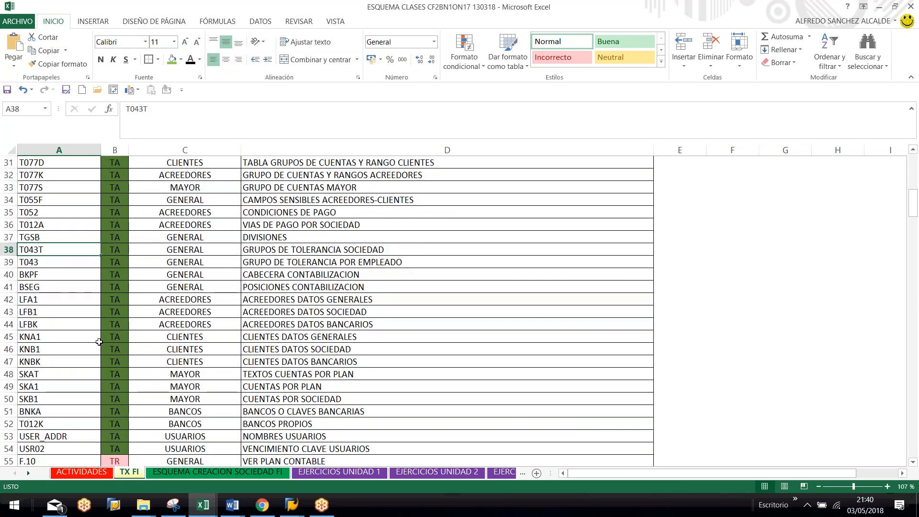
click(60, 323)
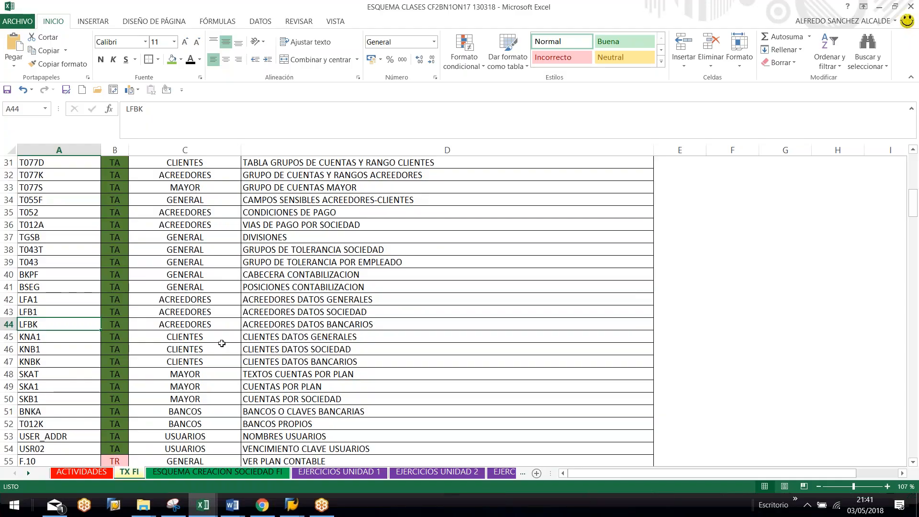
Step: Switch to the SAP data browser and display the contents of table LFBK without selection criteria
key(alt+Tab)
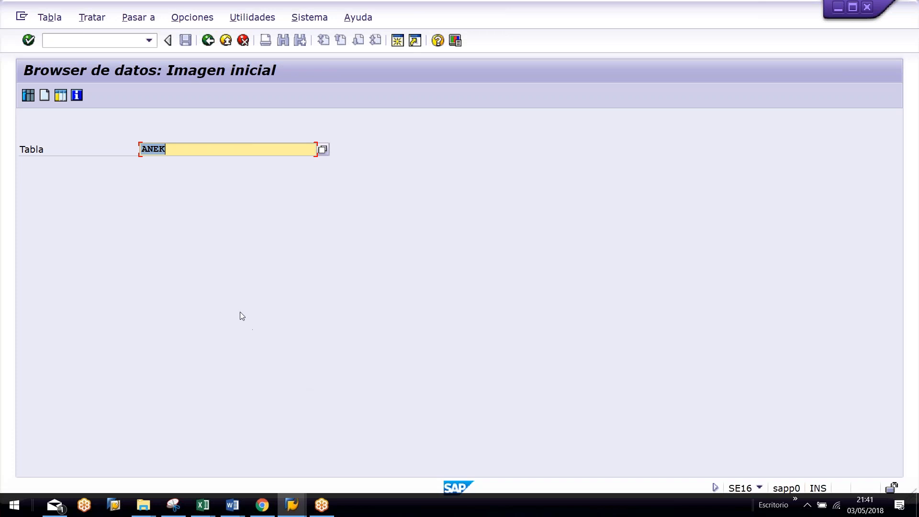
key(alt+Tab)
key(alt+Tab)
text(LFBK)
click(28, 95)
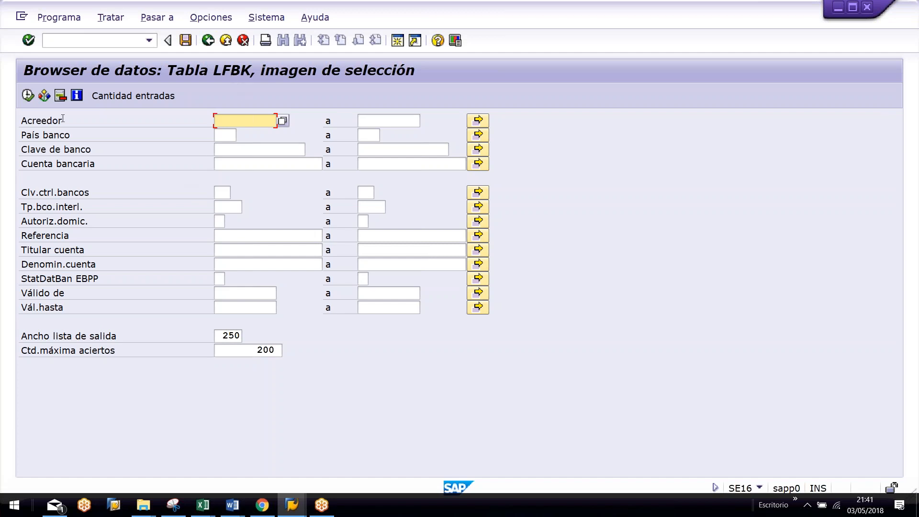
click(27, 95)
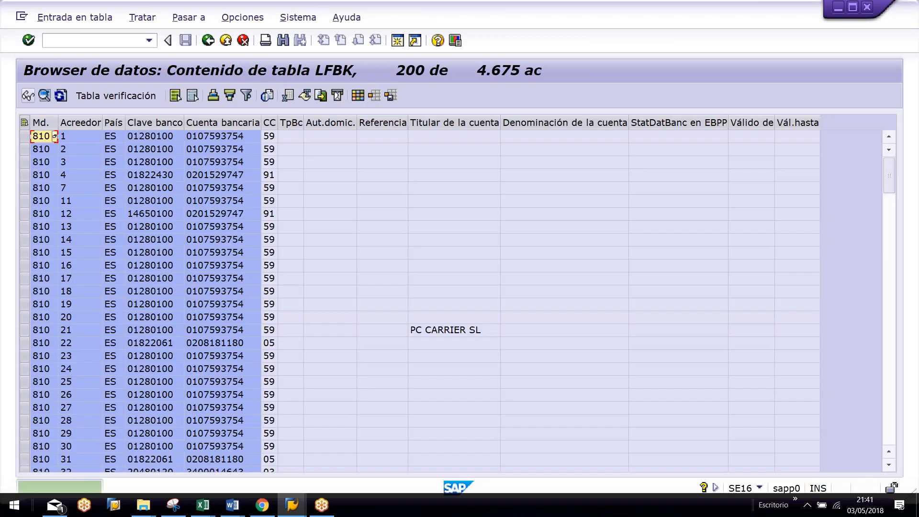
Step: Examine the vendor bank records in table LFBK, and return to the table entry screen
click(166, 175)
scroll(160, 214, down, 15)
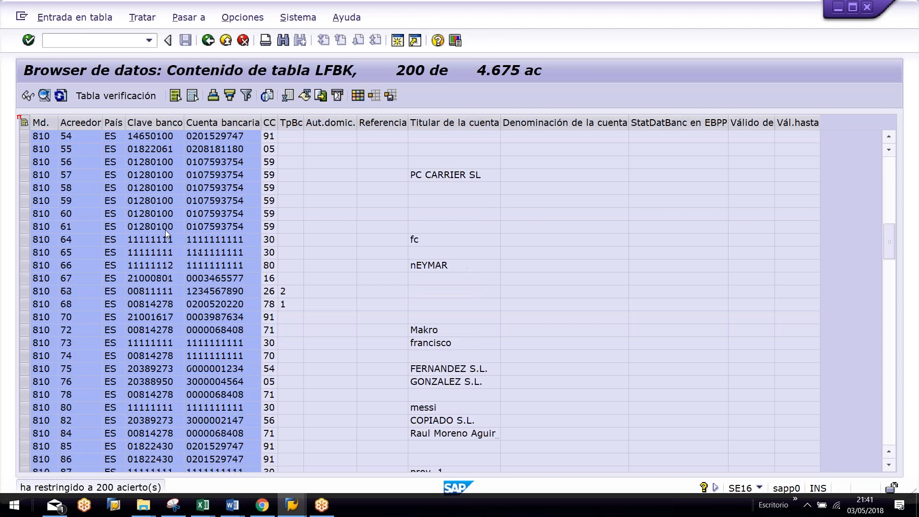
scroll(165, 230, down, 12)
key(F3)
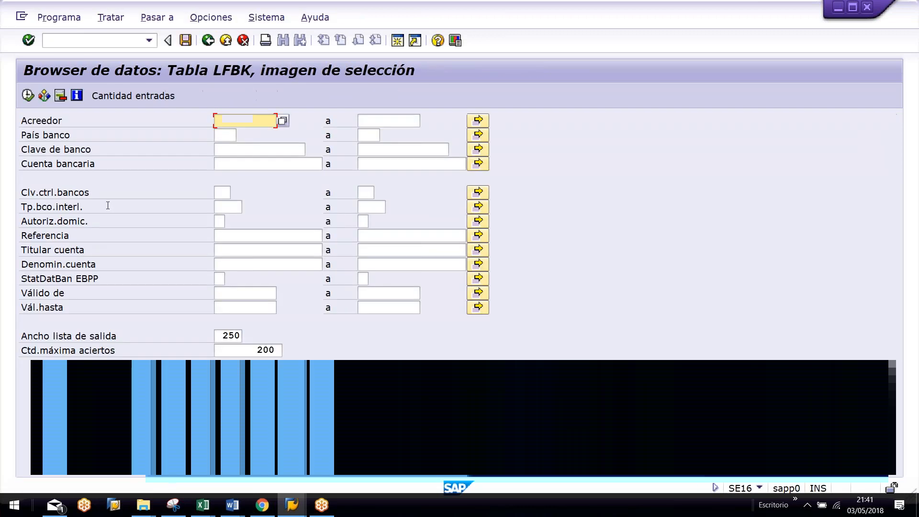
key(F3)
Step: Switch to the Excel workbook and review the general, vendor, customer, ledger and bank tables in the TX FI sheet
key(alt+Tab)
scroll(62, 237, up, 10)
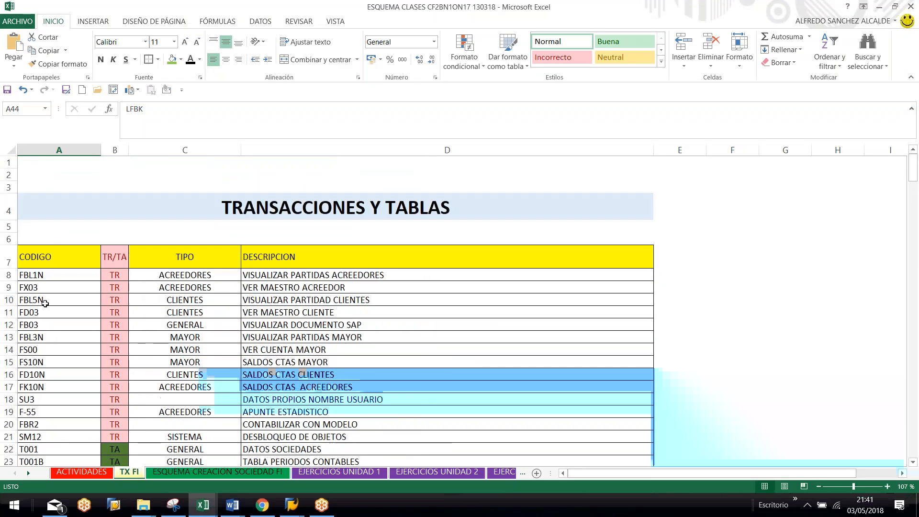
scroll(72, 311, down, 3)
click(57, 349)
scroll(55, 362, down, 6)
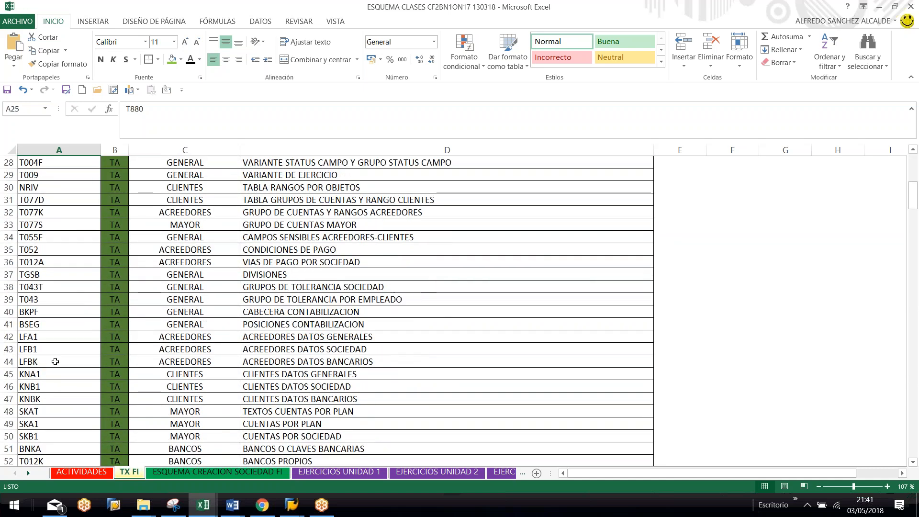
click(55, 321)
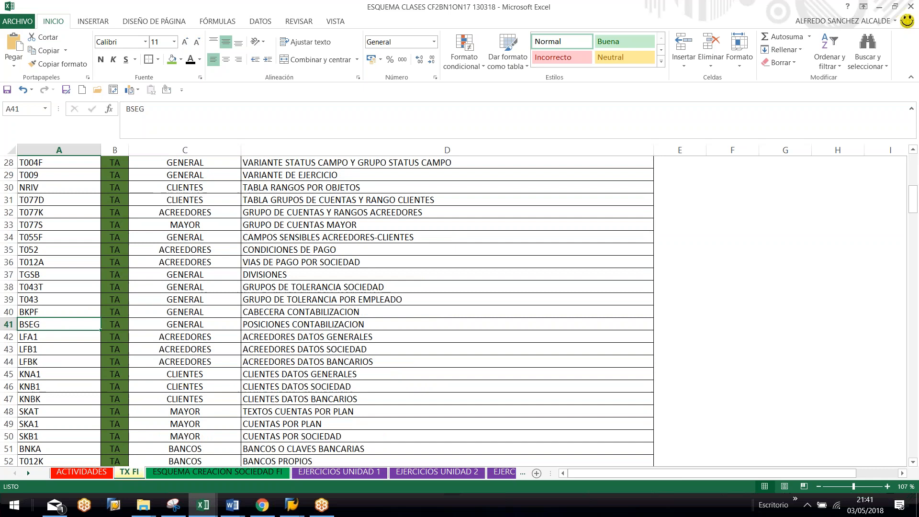
drag(41, 214, 40, 246)
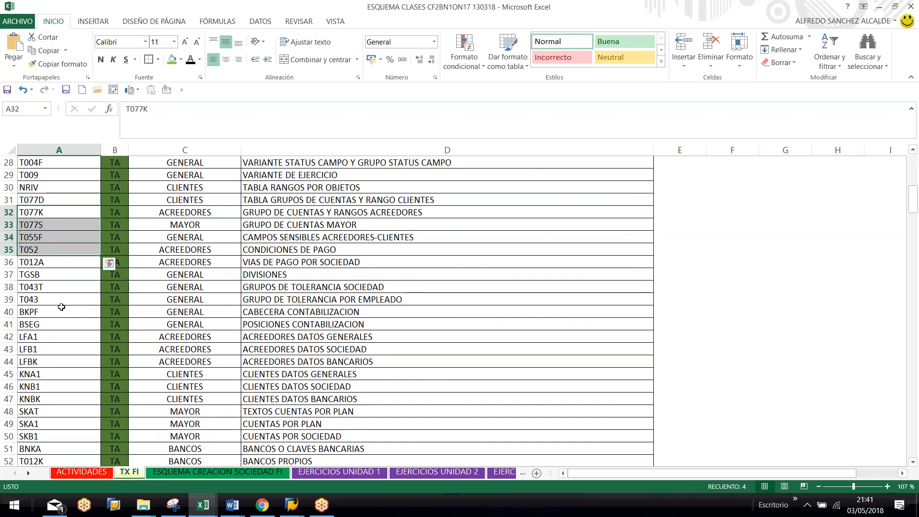
click(64, 313)
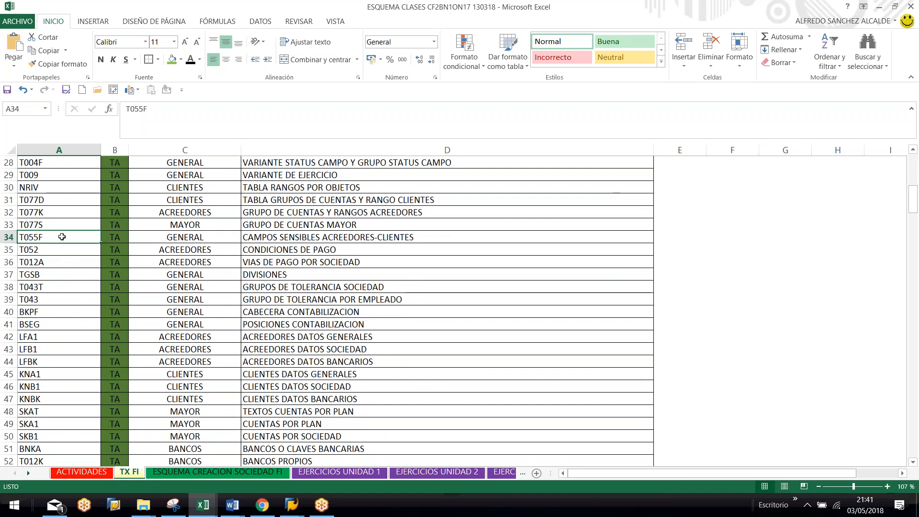
scroll(61, 330, down, 2)
click(10, 387)
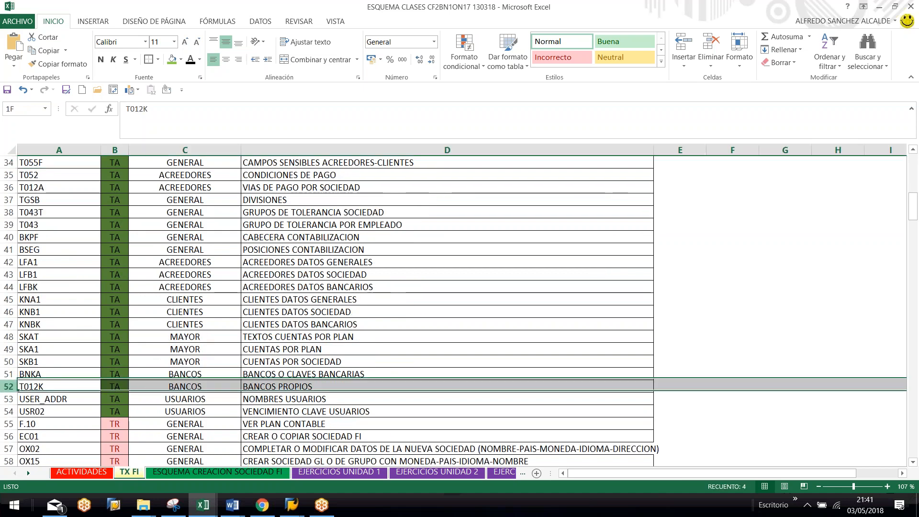
Step: Review the remaining TX FI entries, from configuration transactions through cash journal and F110 payments to fixed asset table ANEK
scroll(10, 386, down, 3)
scroll(75, 353, down, 8)
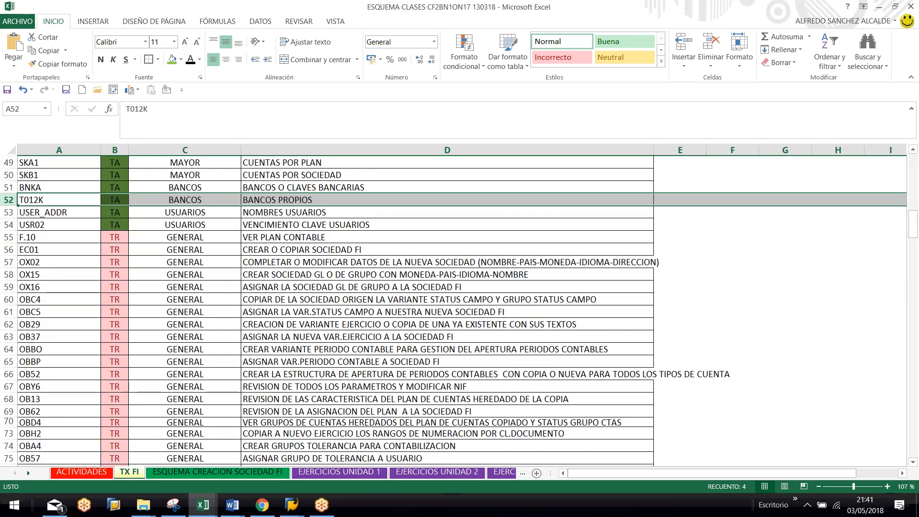
scroll(76, 353, down, 5)
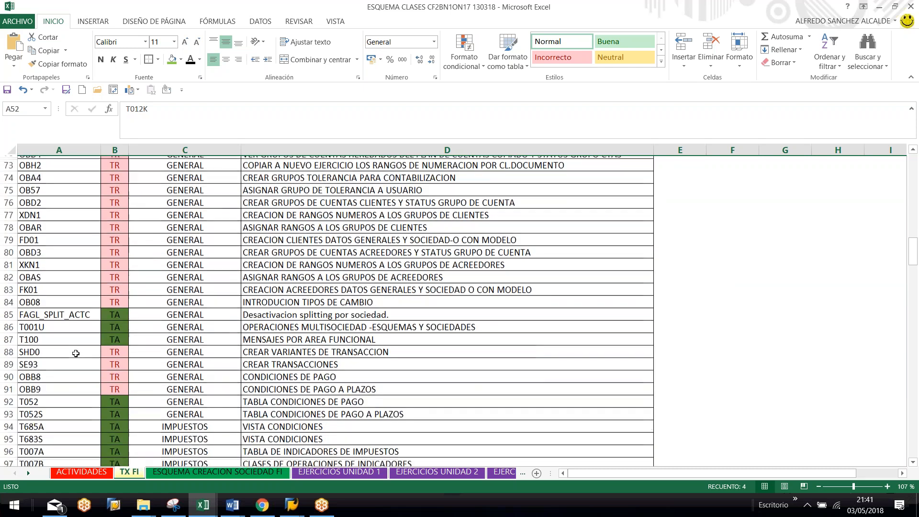
scroll(129, 364, down, 3)
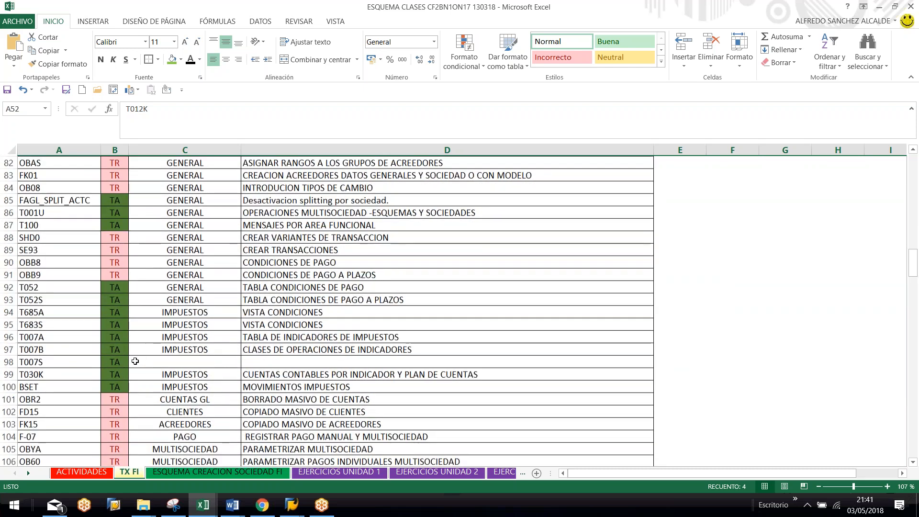
click(96, 376)
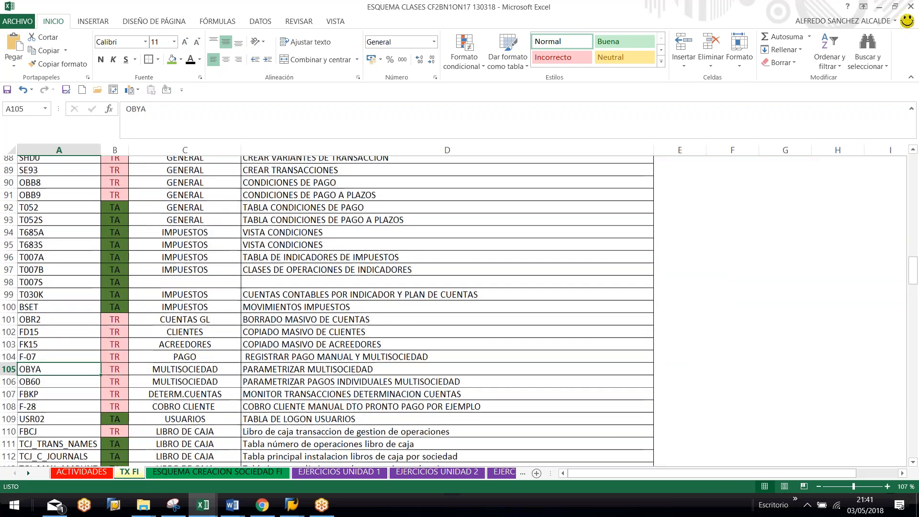
scroll(95, 376, down, 2)
click(75, 378)
scroll(75, 381, down, 4)
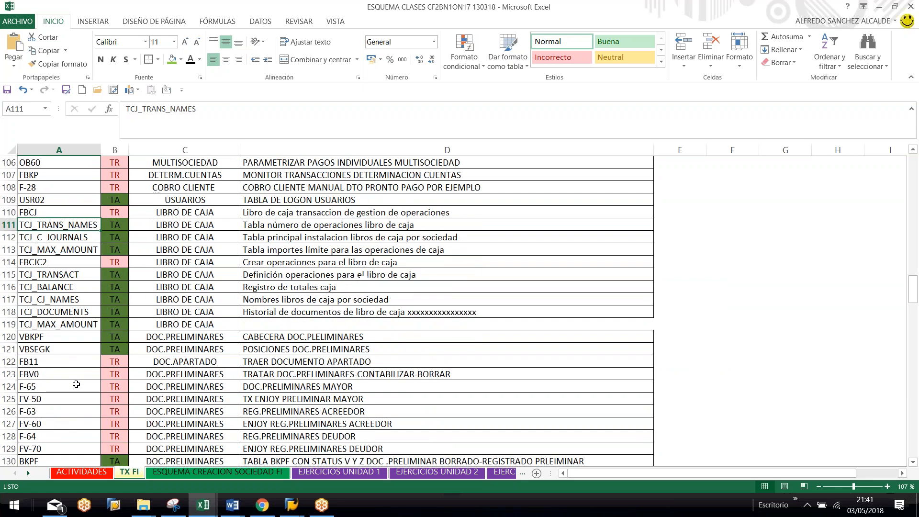
scroll(86, 404, down, 4)
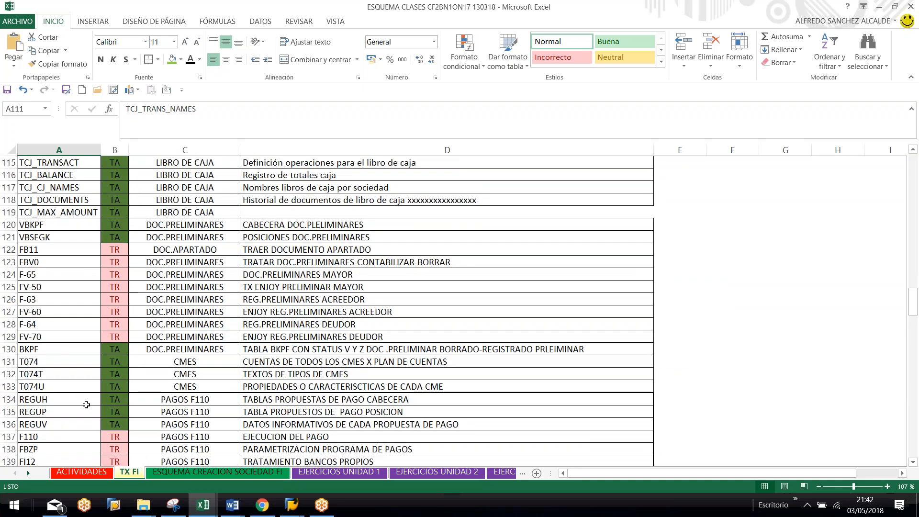
click(86, 424)
scroll(88, 418, down, 10)
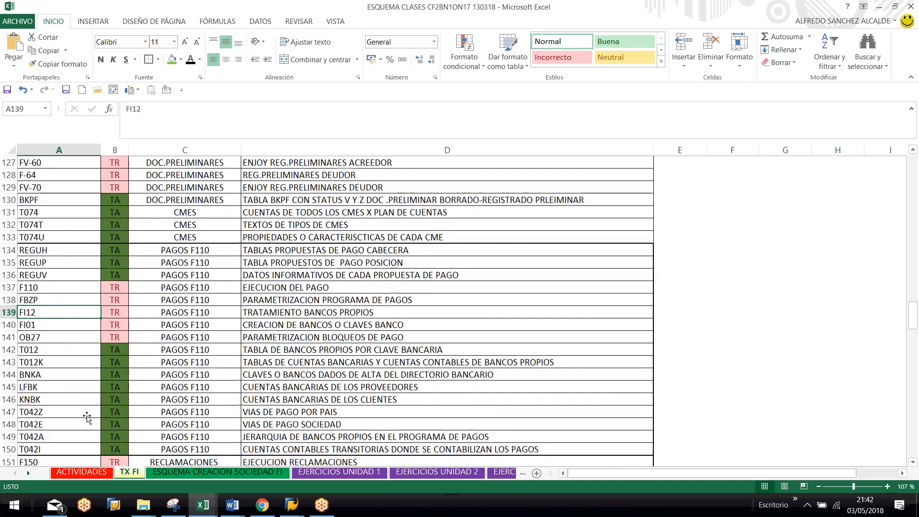
scroll(86, 410, down, 12)
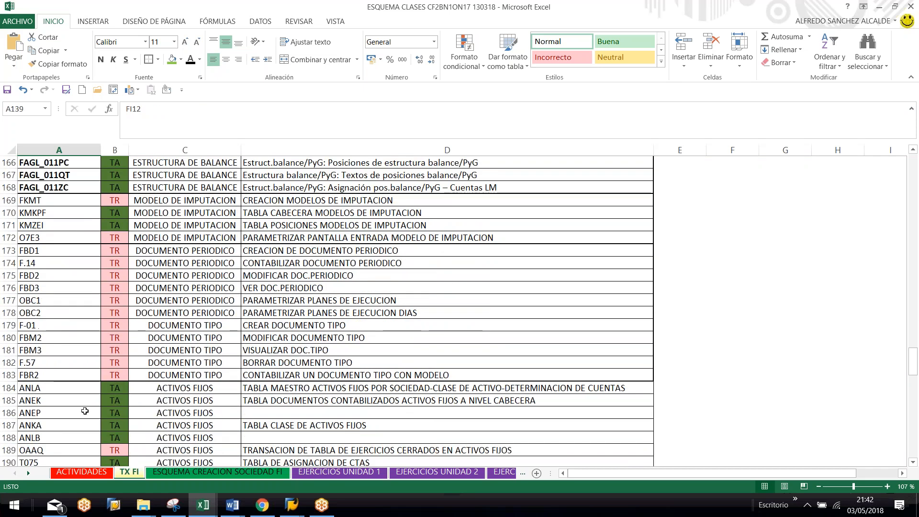
scroll(67, 288, up, 1)
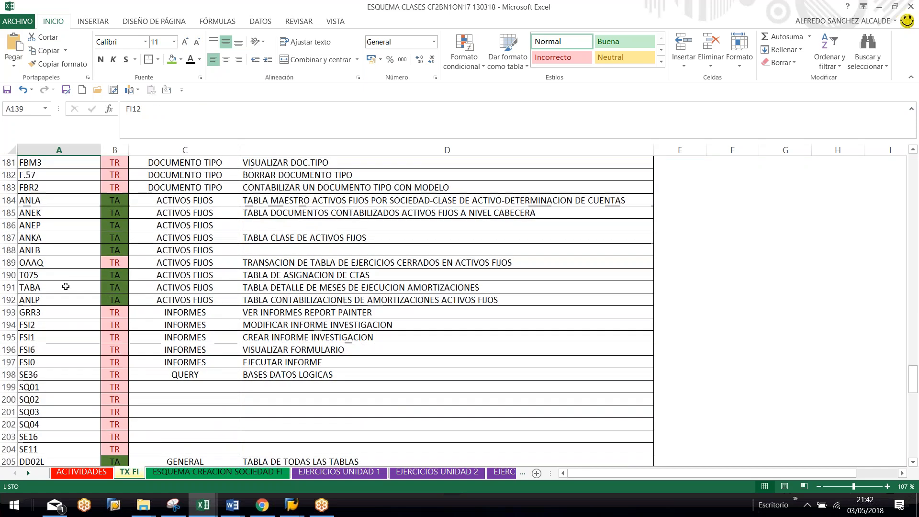
click(34, 218)
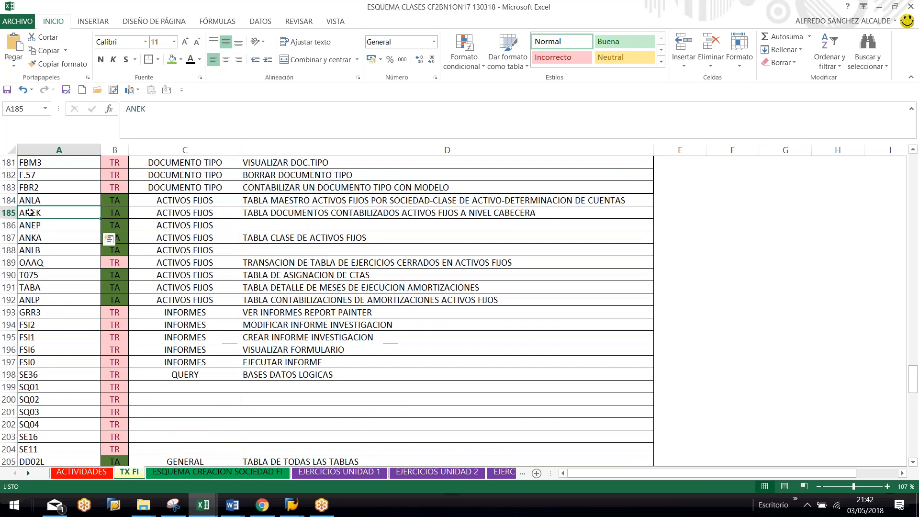
Step: Switch to the SAP data browser and display the entries of table ANEK for company code AK77
key(alt+Tab)
text(ANEK)
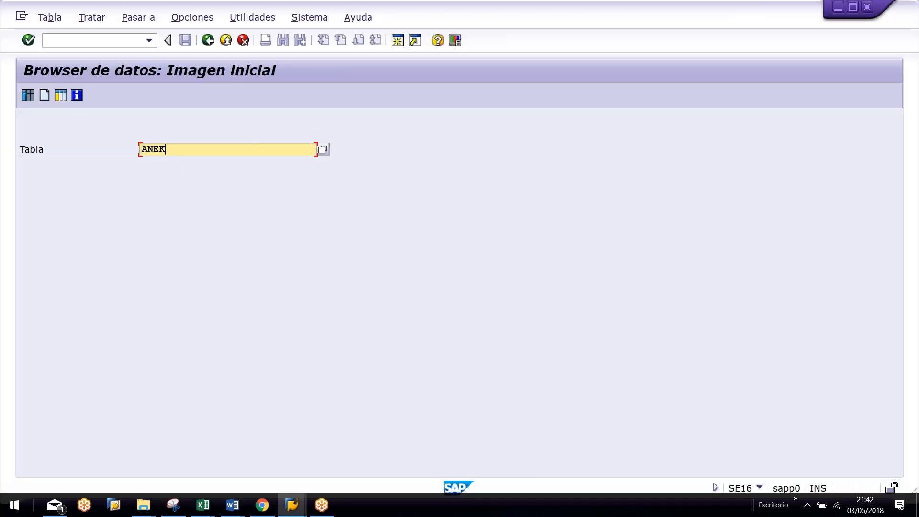
key(Return)
text(AK77)
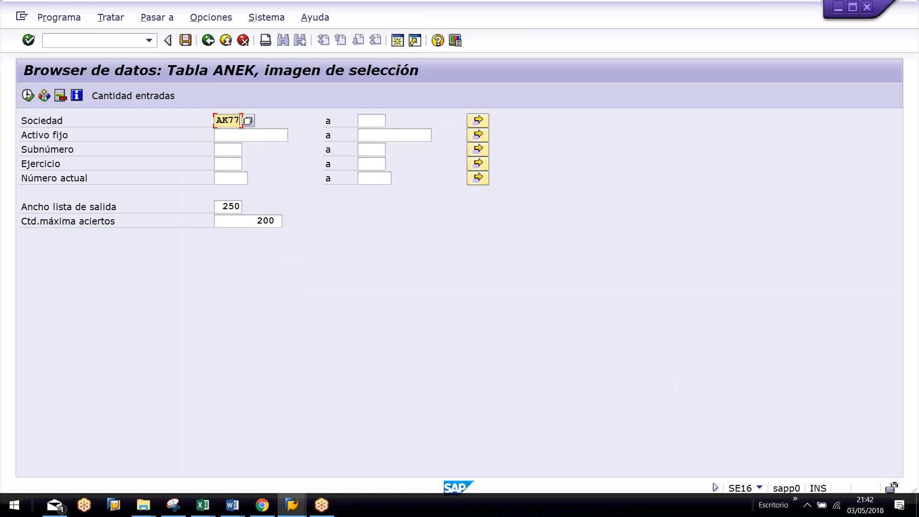
click(27, 96)
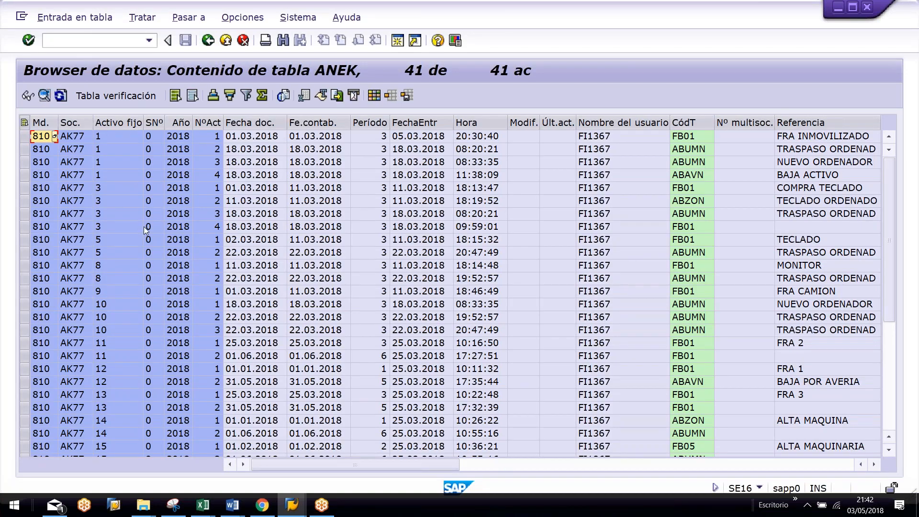
Step: Examine the asset, year, document date, user and reference columns of the ANEK list, and return to its selection screen
scroll(185, 212, down, 3)
scroll(183, 207, down, 1)
scroll(120, 130, up, 3)
click(118, 123)
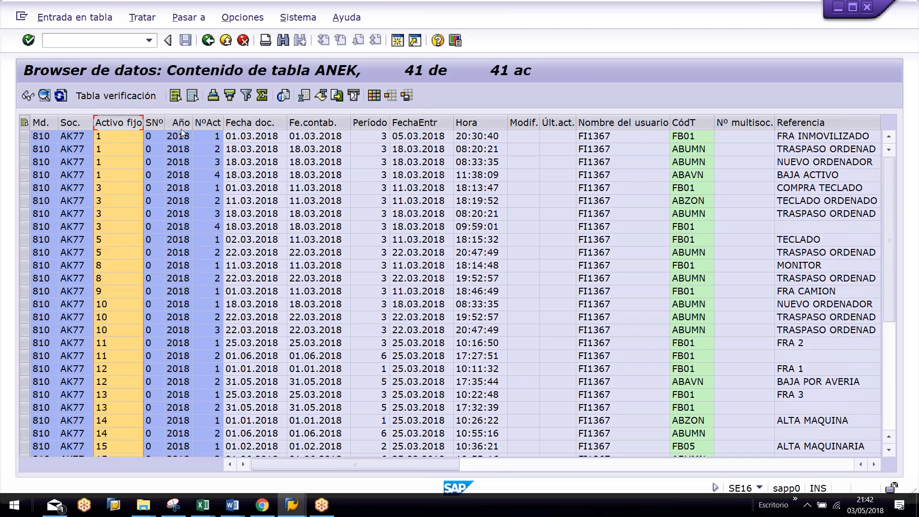
click(181, 122)
click(249, 123)
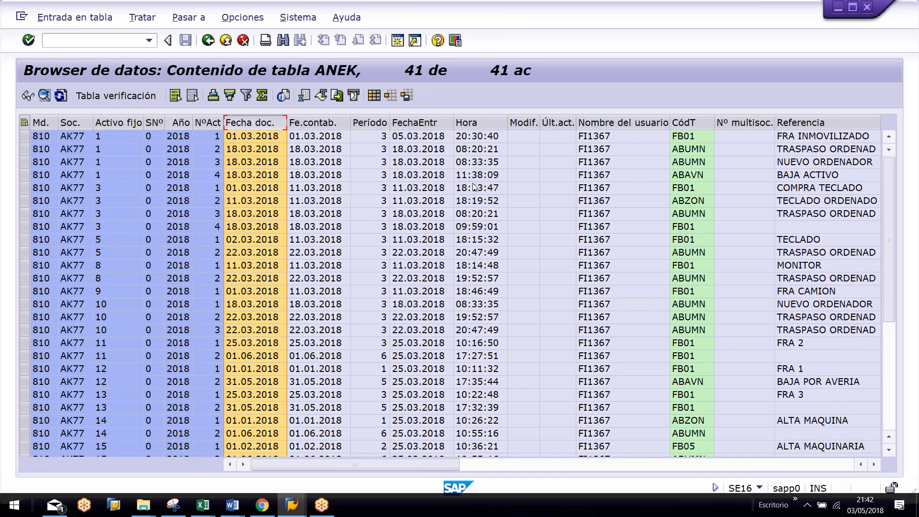
click(627, 123)
click(825, 468)
click(825, 468)
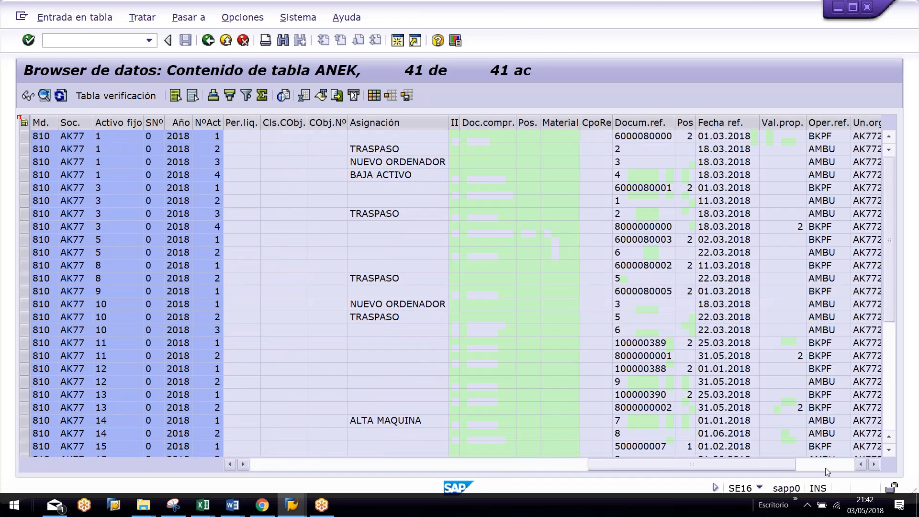
click(825, 468)
key(F3)
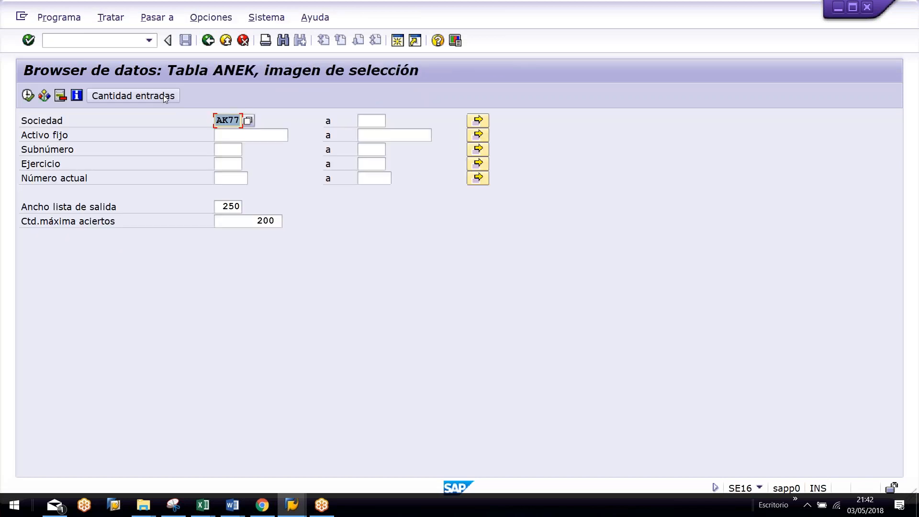
Step: Display the entries of table ANEP for company code AK77 in the data browser
key(F3)
text(ANEP)
key(Return)
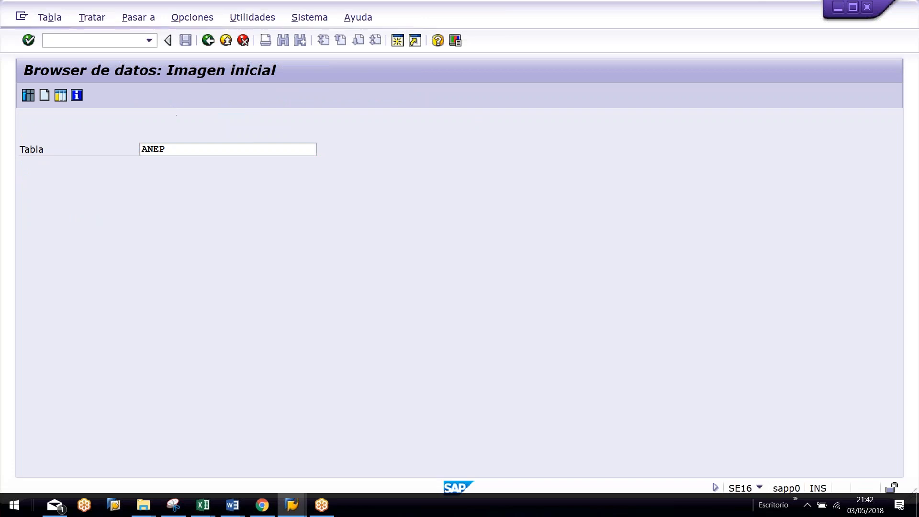
text(AK)
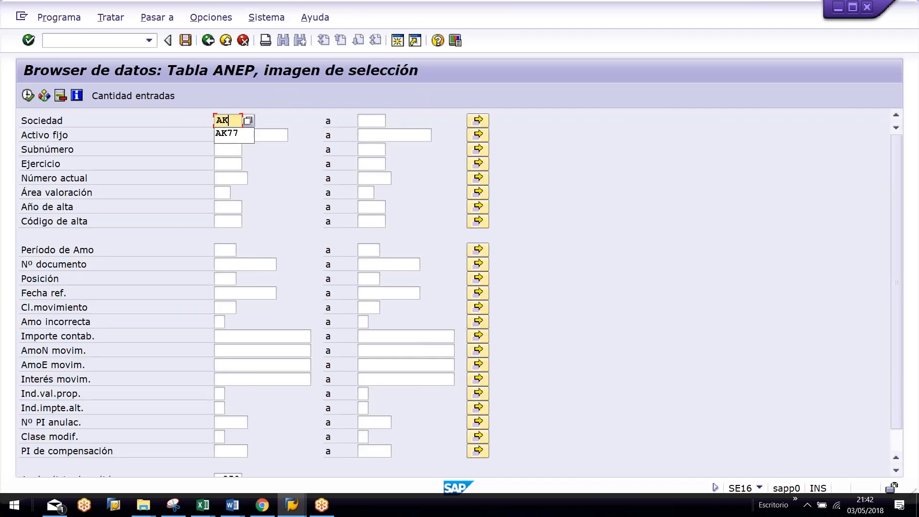
text(77)
click(28, 96)
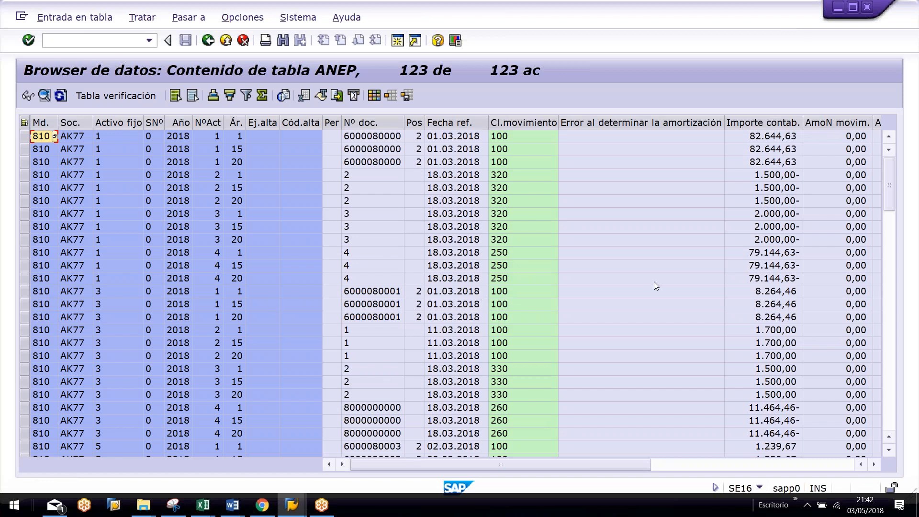
Step: Examine the ANEP list from the posted amount and depreciation columns through to the clearing column, and return to its selection screen
click(655, 282)
click(789, 462)
drag(788, 463, 310, 451)
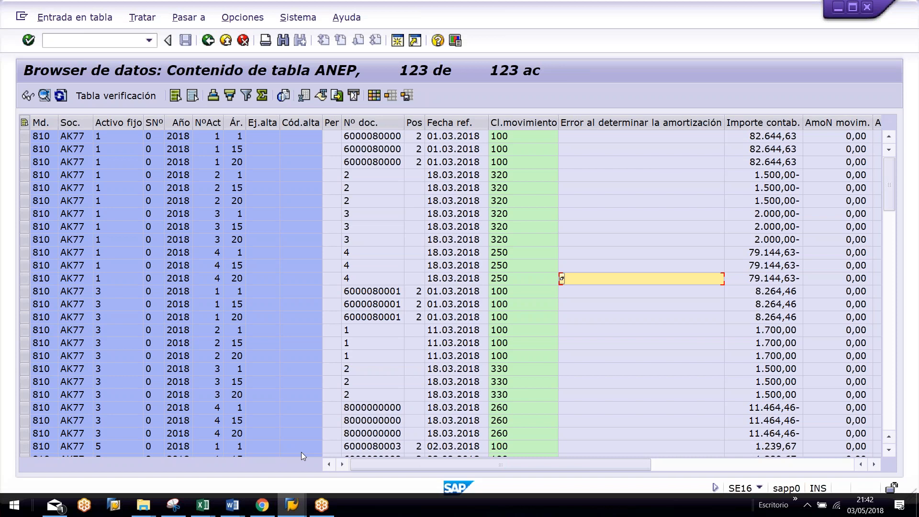
key(Tab)
key(Tab)
key(Tab)
key(Tab)
key(Tab)
key(Tab)
key(Tab)
key(Tab)
key(Tab)
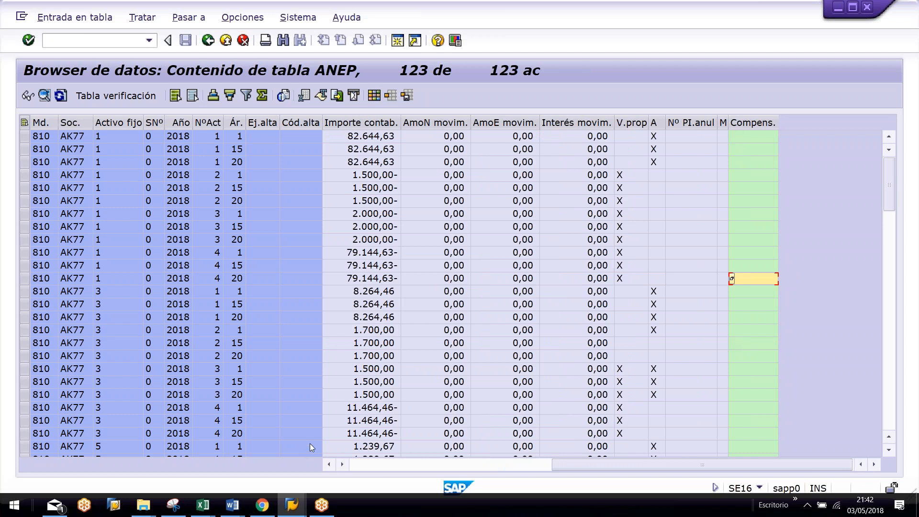
click(218, 255)
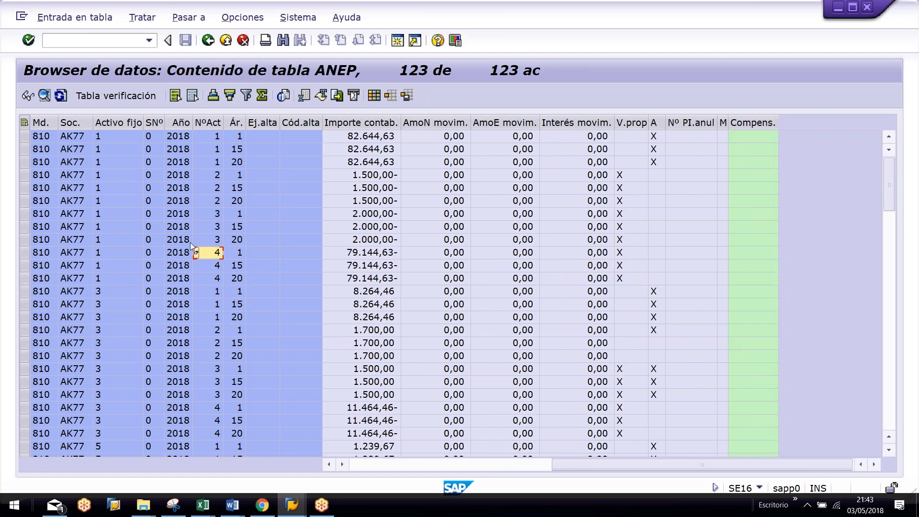
key(F3)
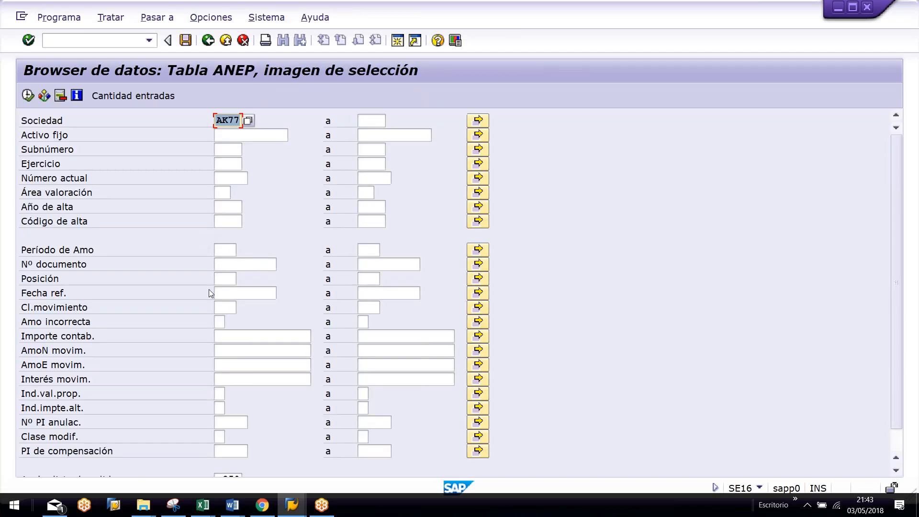
Step: Switch to the Excel workbook and consult the class schedule in the ACTIVIDADES sheet
key(alt+Tab)
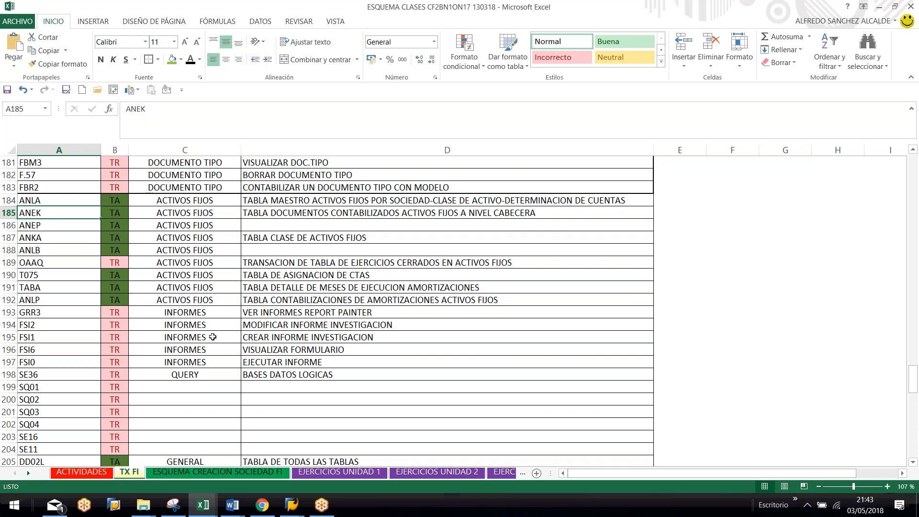
click(96, 470)
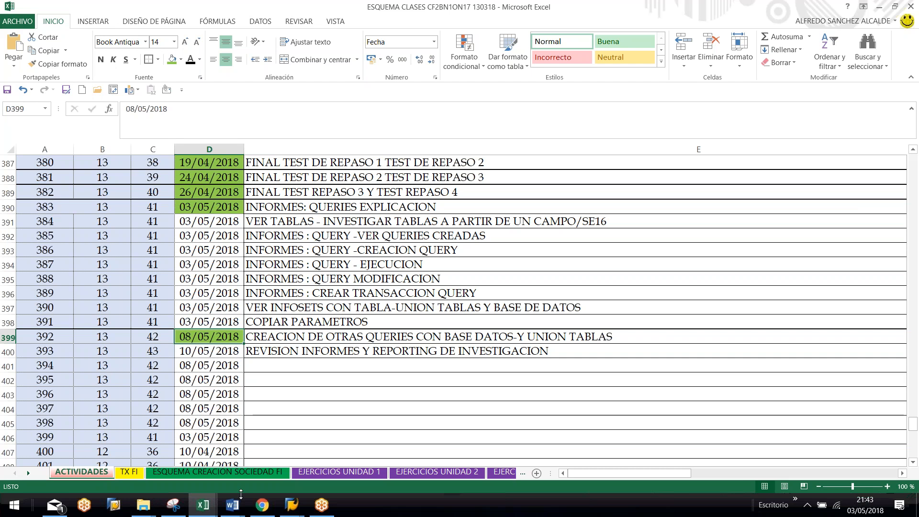
Step: Switch back to SAP and exit the data browser to the SAP Easy Access screen
click(292, 505)
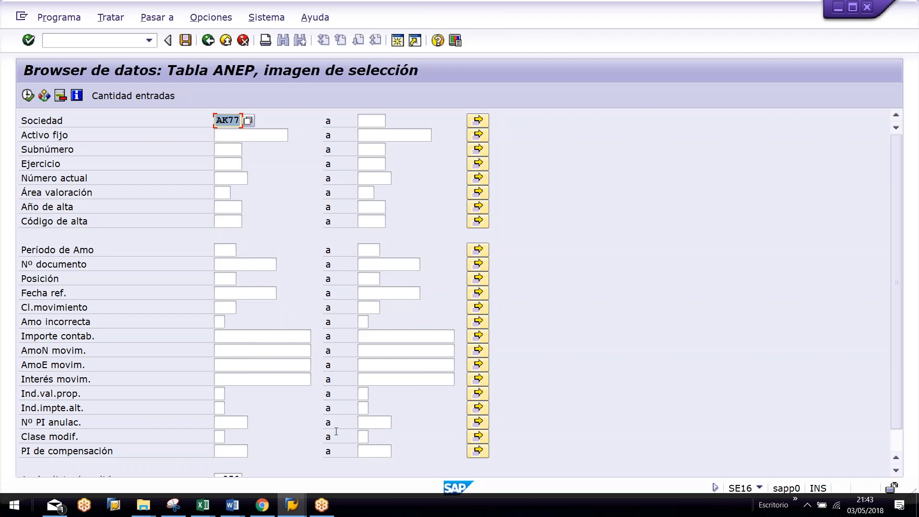
click(762, 17)
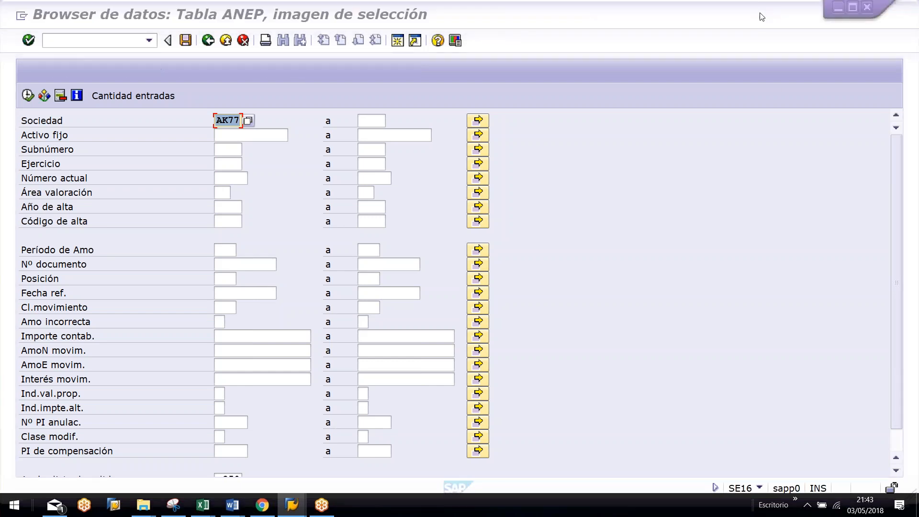
click(737, 117)
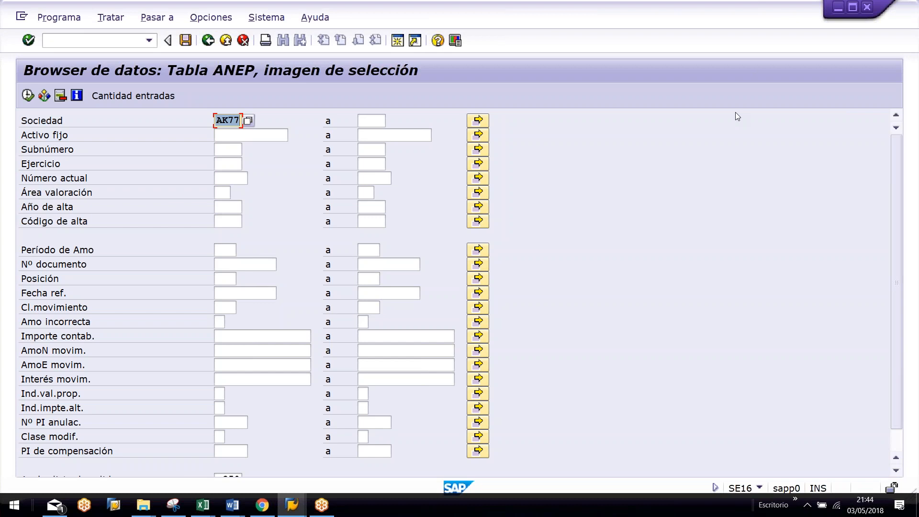
key(F3)
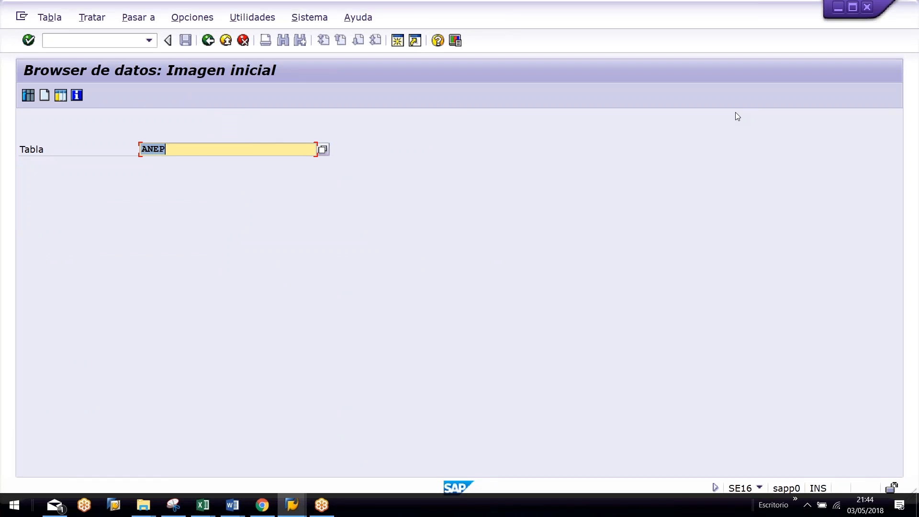
key(F3)
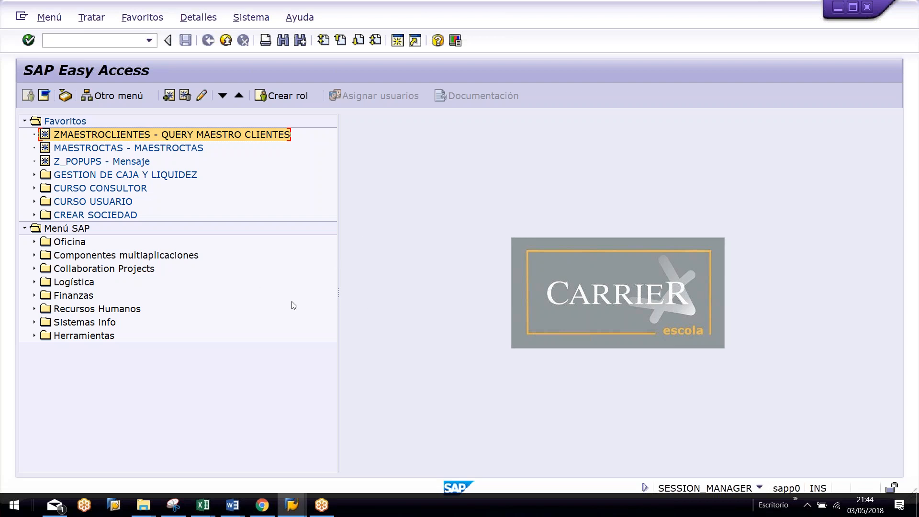
Step: Switch to Excel and review the query and reporting activities in rows 390 to 400 of the ACTIVIDADES sheet
key(alt+Tab)
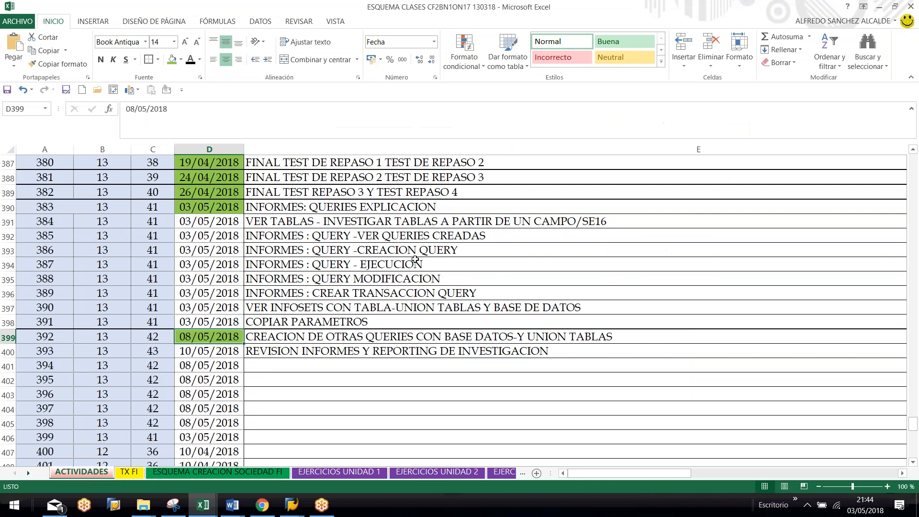
drag(316, 207, 35, 337)
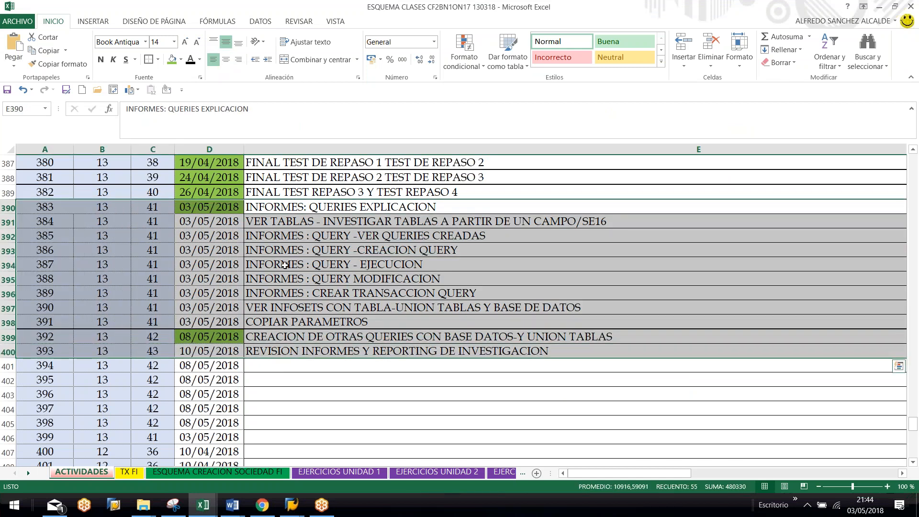
click(284, 266)
drag(299, 211, 25, 342)
drag(299, 212, 43, 352)
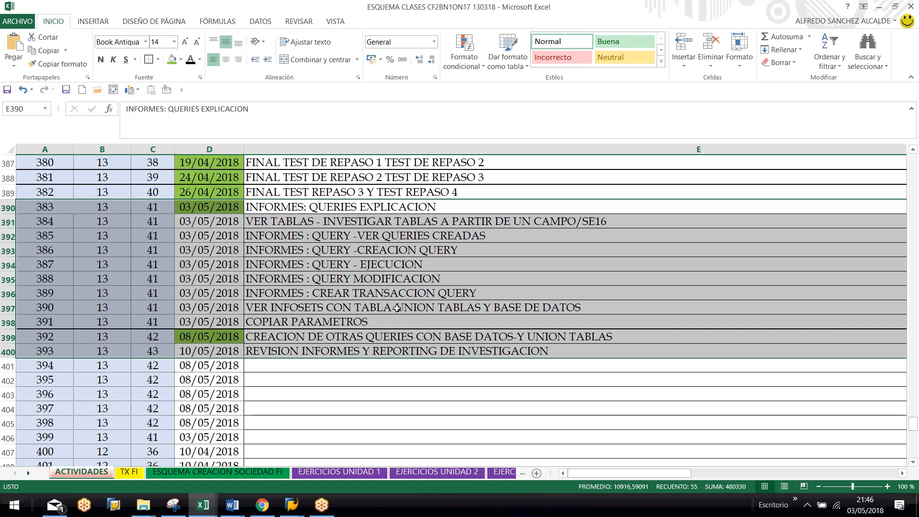
click(372, 306)
click(371, 338)
click(350, 305)
click(345, 350)
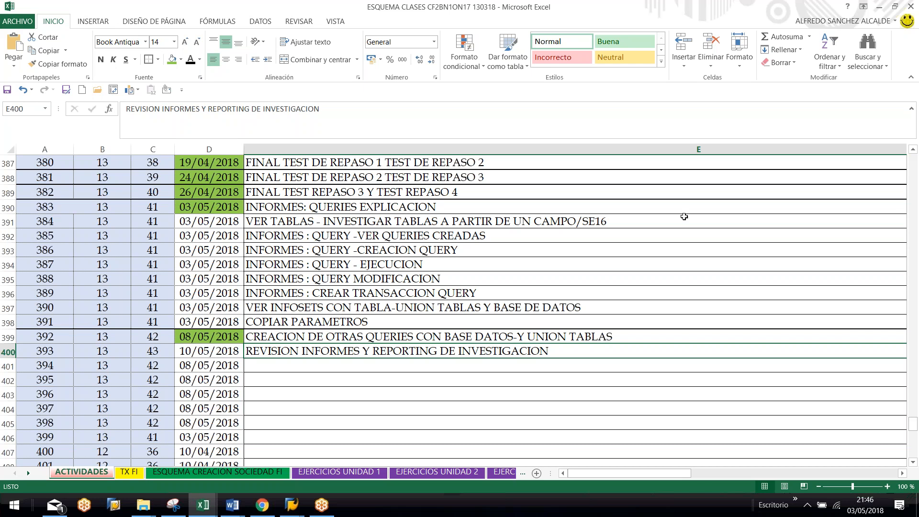
Step: Look over the schedule from the April review tests through the 03/05/2018 query activities to the empty rows below
click(625, 264)
scroll(469, 342, down, 1)
scroll(412, 332, up, 4)
scroll(411, 332, down, 2)
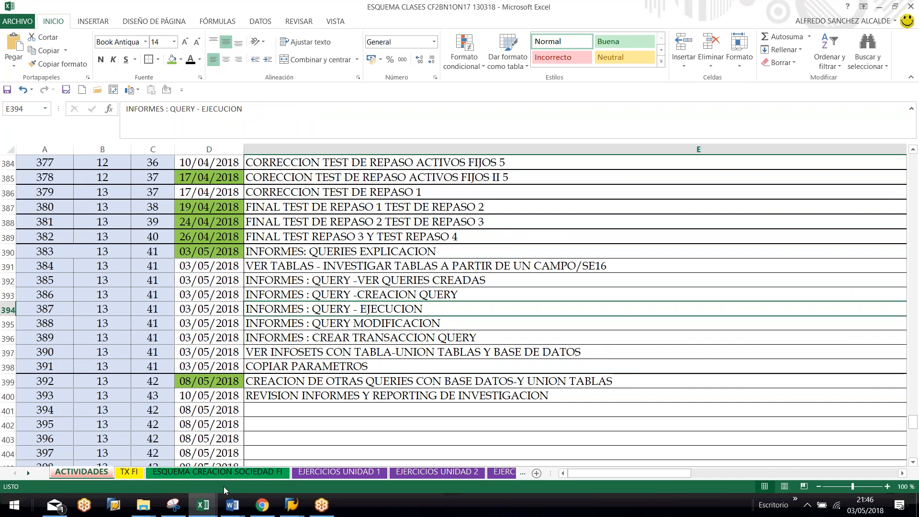
scroll(127, 434, down, 2)
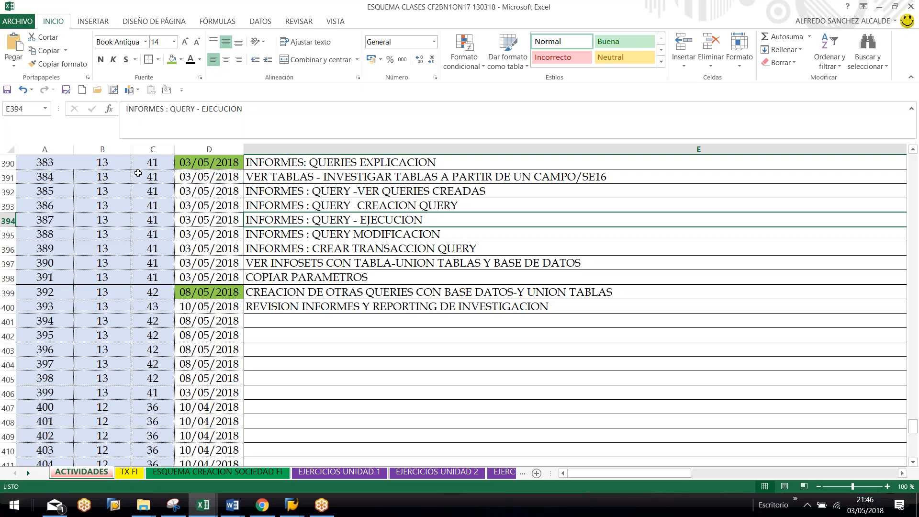
click(915, 325)
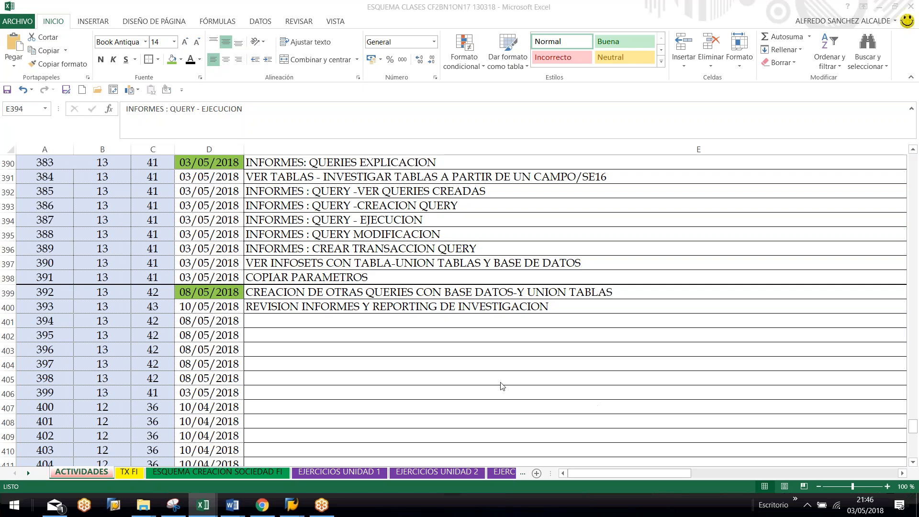
click(412, 342)
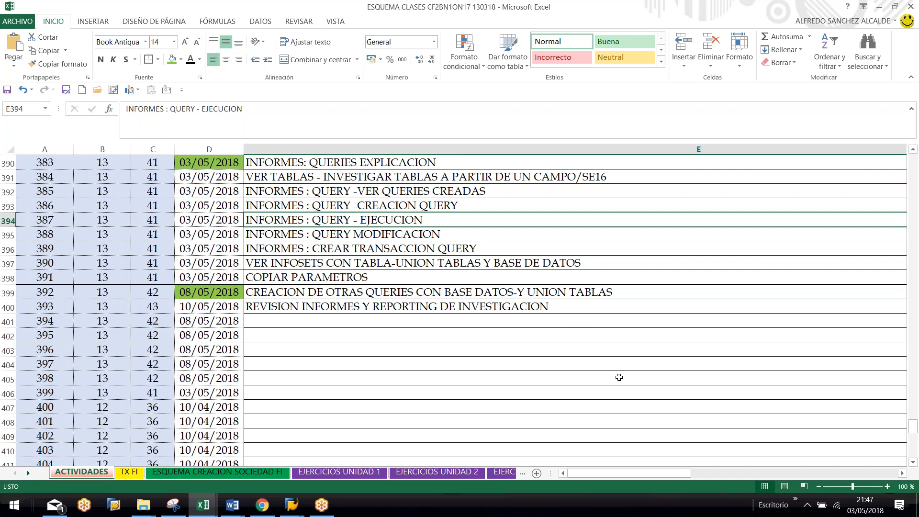
Step: Examine the planned sessions on creating other queries and reviewing investigation reports, along with the empty rows following them
click(467, 334)
key(Down)
key(Up)
key(Up)
click(461, 348)
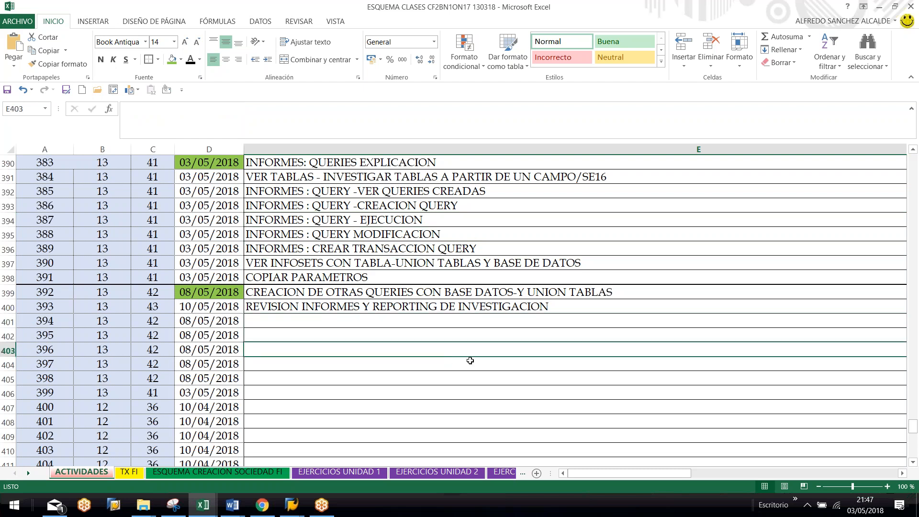
click(550, 309)
click(531, 337)
drag(530, 307, 10, 324)
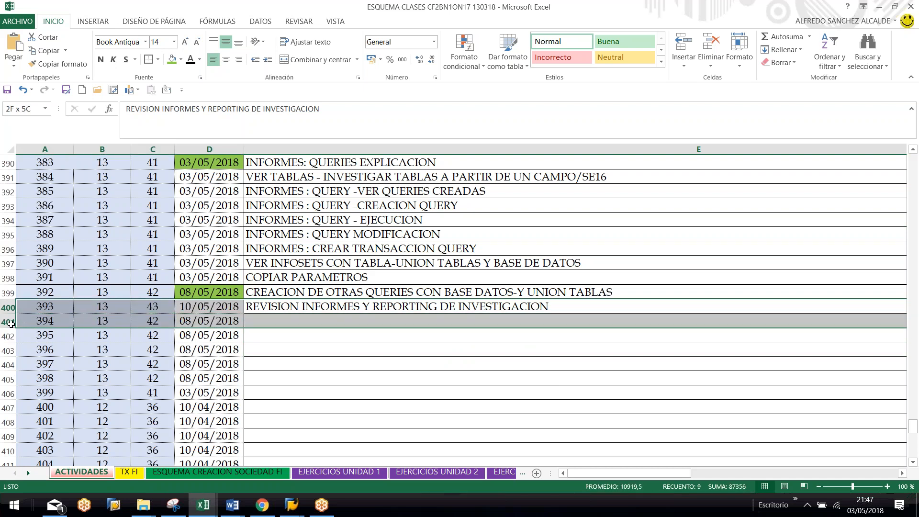
click(372, 362)
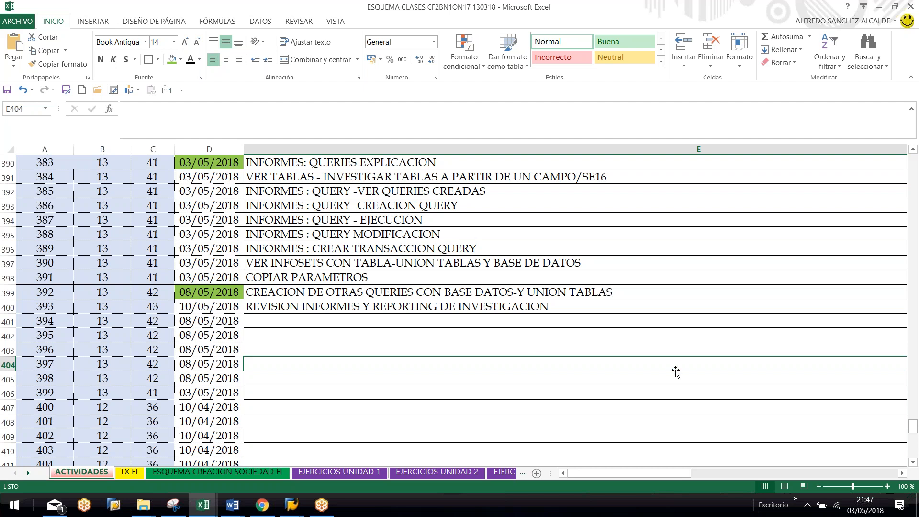
click(434, 338)
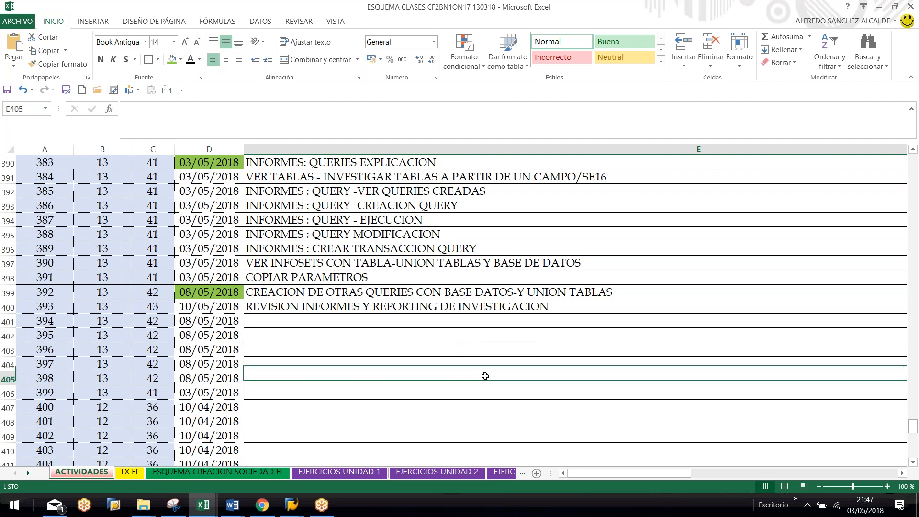
drag(457, 296, 134, 352)
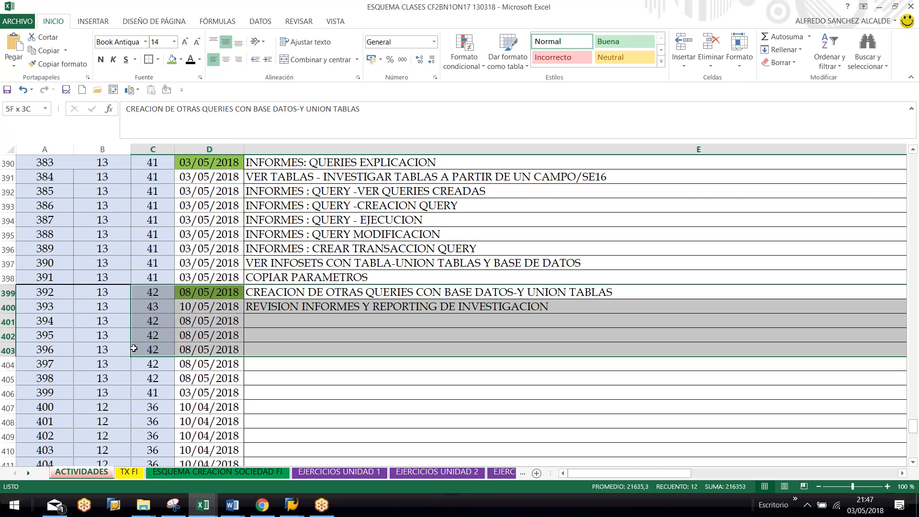
click(488, 249)
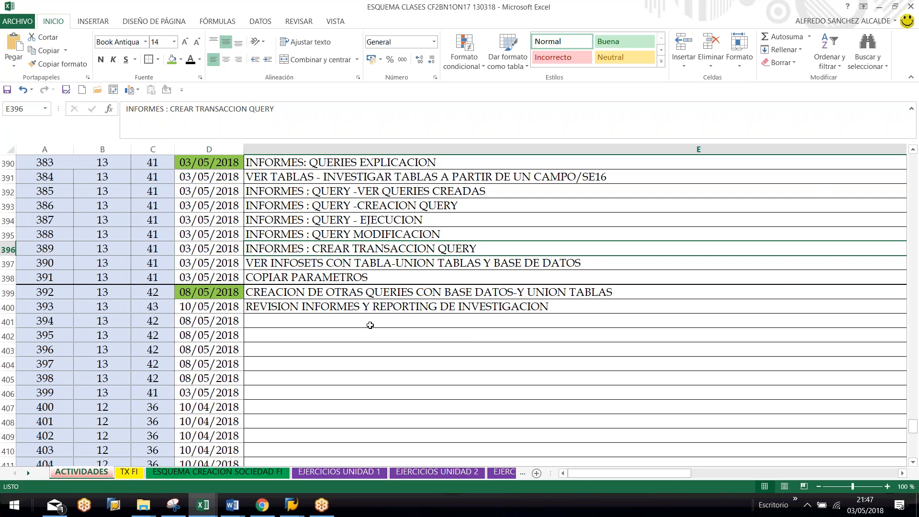
Step: Review the 03/05/2018 activities from query creation to parameter copying, highlighting rows 393 to 398
scroll(380, 349, up, 4)
scroll(271, 412, down, 3)
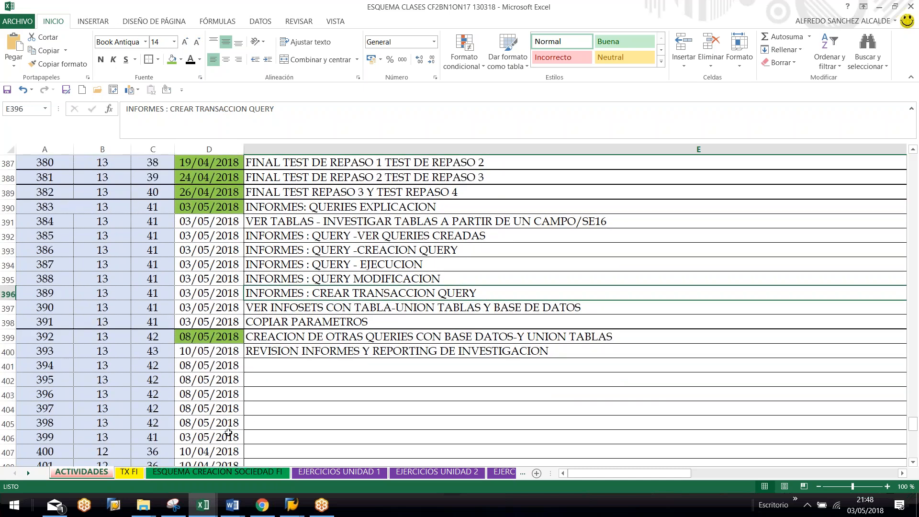
click(377, 393)
click(375, 273)
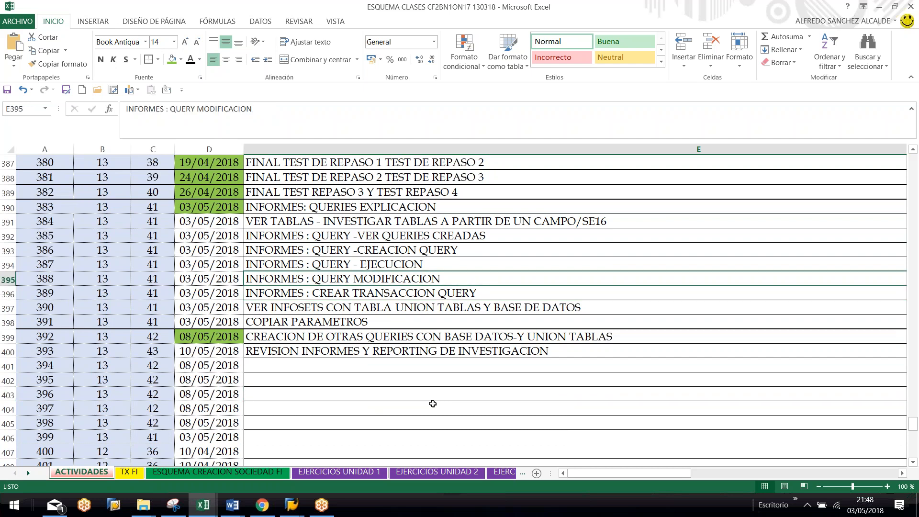
drag(431, 250, 431, 322)
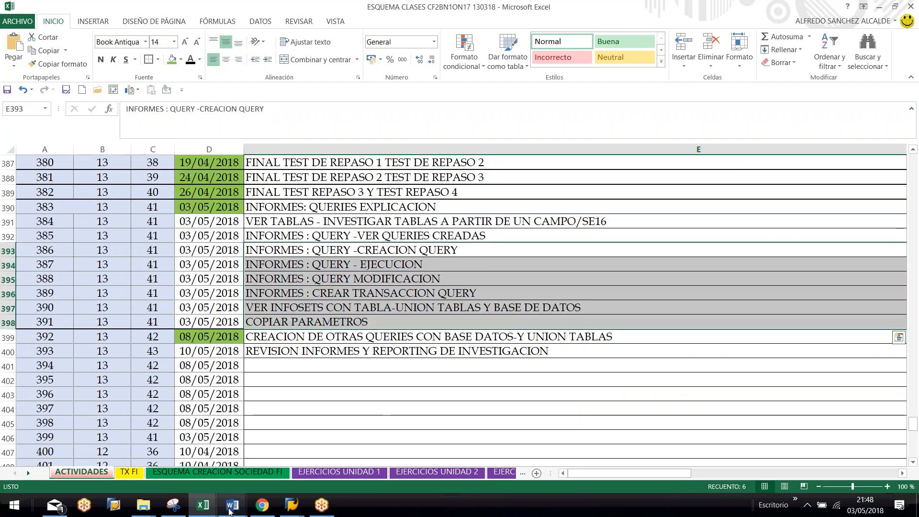
Step: Switch to the Chrome course page and look over the Tema 13 report and query materials
mouse_move(230, 511)
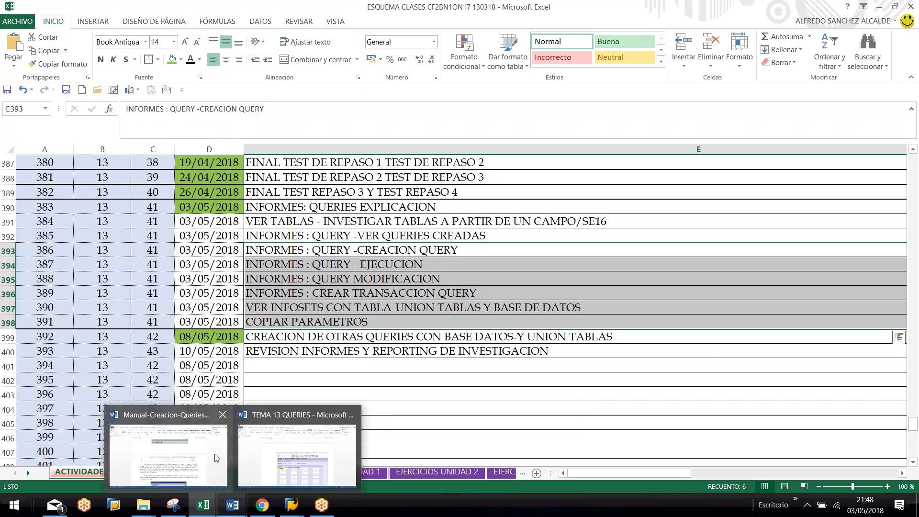
mouse_move(225, 454)
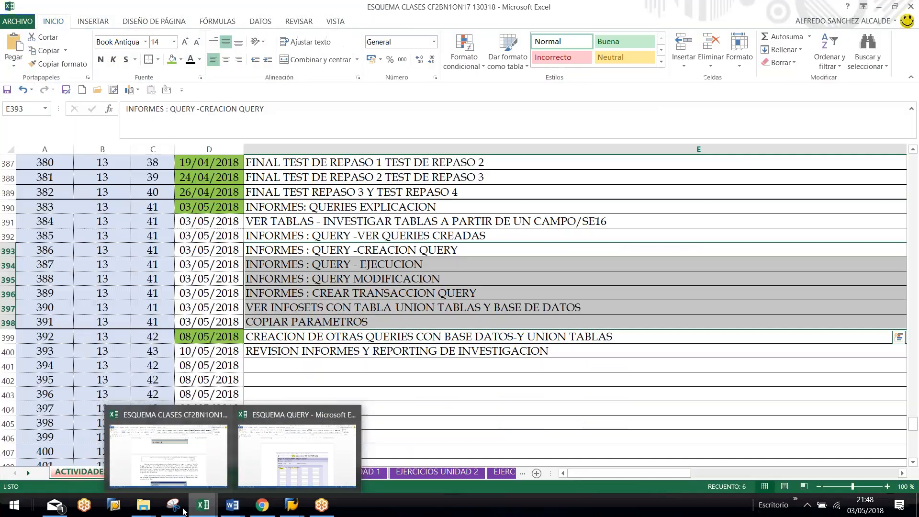
click(270, 507)
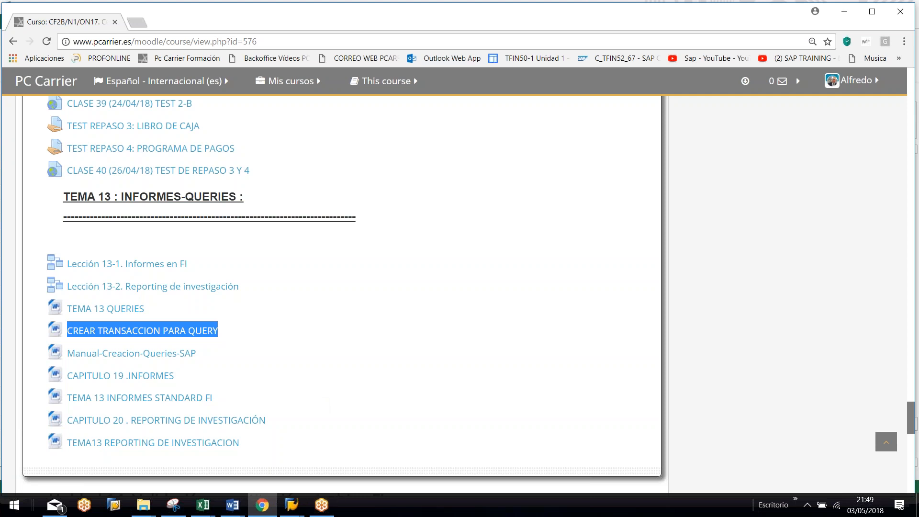
click(297, 509)
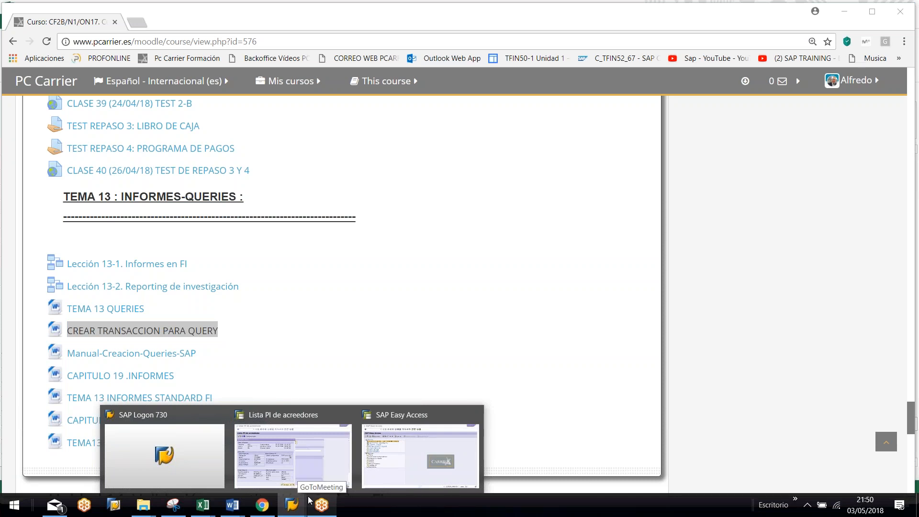
mouse_move(318, 473)
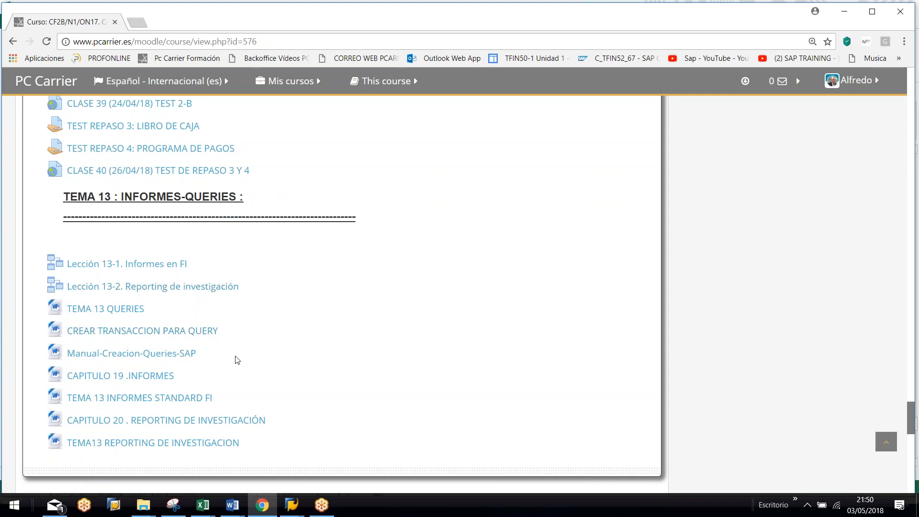
Step: Review the course page from the Tema 13 documents to Unidad 14, highlighting the heading "Unidad 14. Validación y sustitución. Archivo FI"
scroll(236, 311, down, 1)
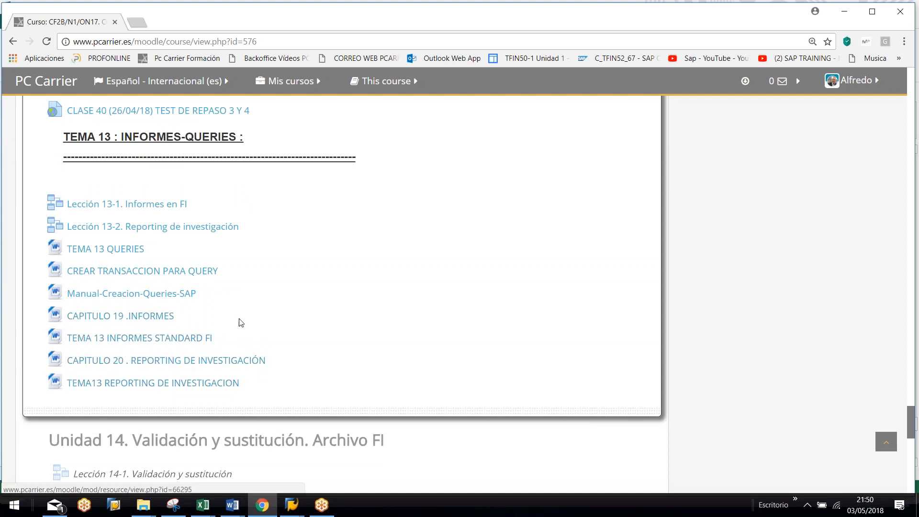
scroll(168, 244, up, 1)
scroll(216, 261, down, 4)
scroll(216, 261, down, 1)
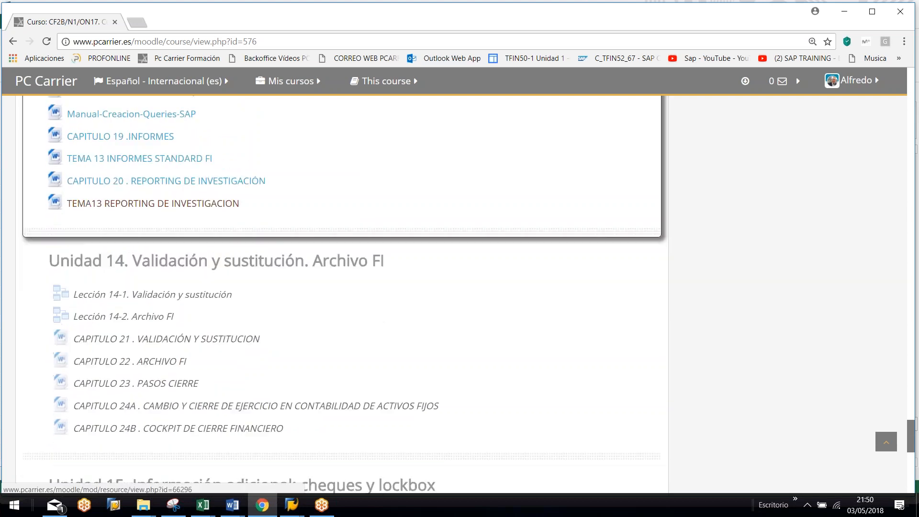
scroll(236, 242, down, 1)
drag(402, 201, 49, 201)
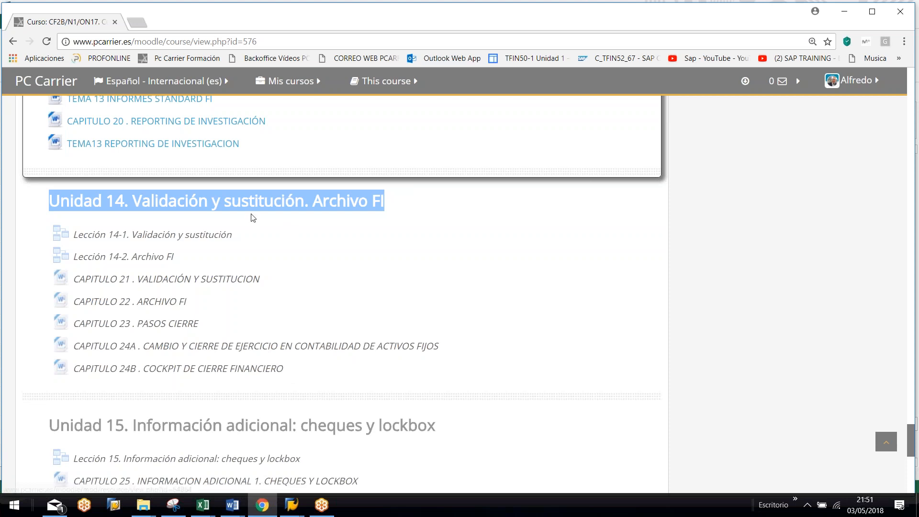
drag(215, 202, 194, 202)
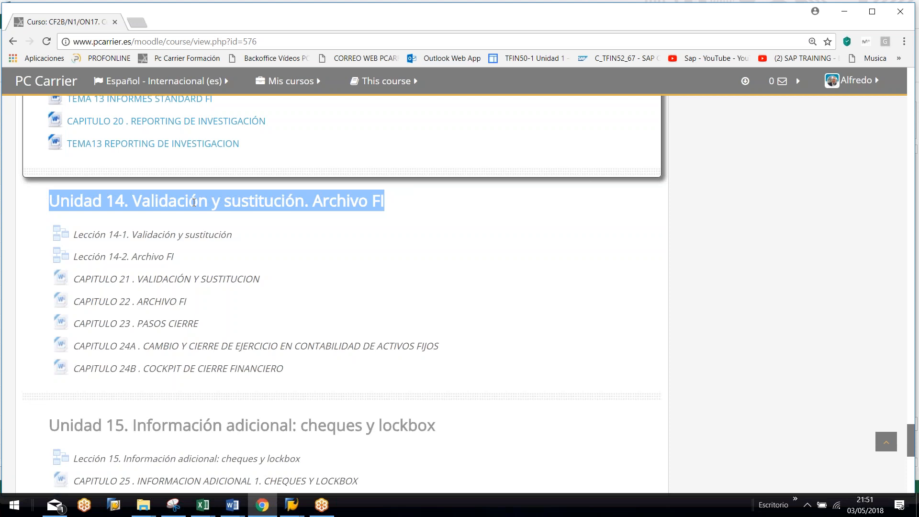
drag(242, 202, 285, 206)
Step: Glance at SAP Easy Access, return to the course page and highlight the Unidad 14 lessons and chapters
mouse_move(291, 505)
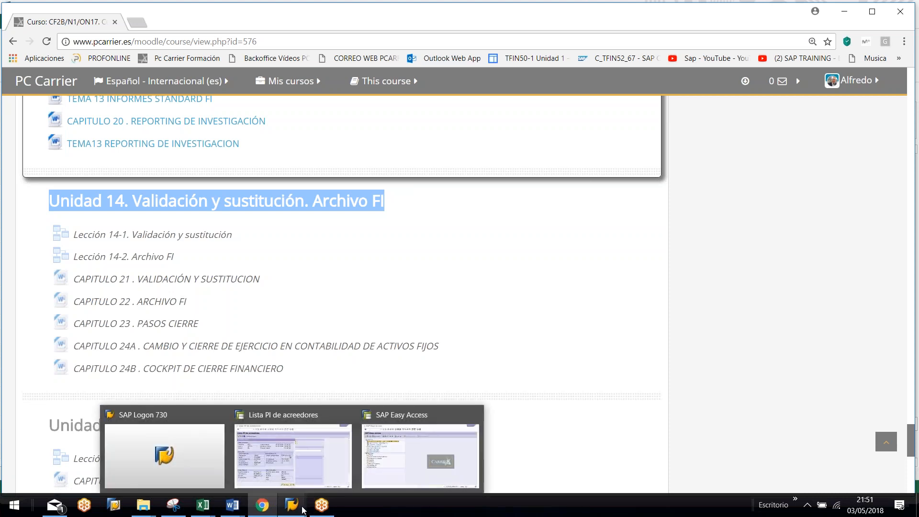
click(384, 438)
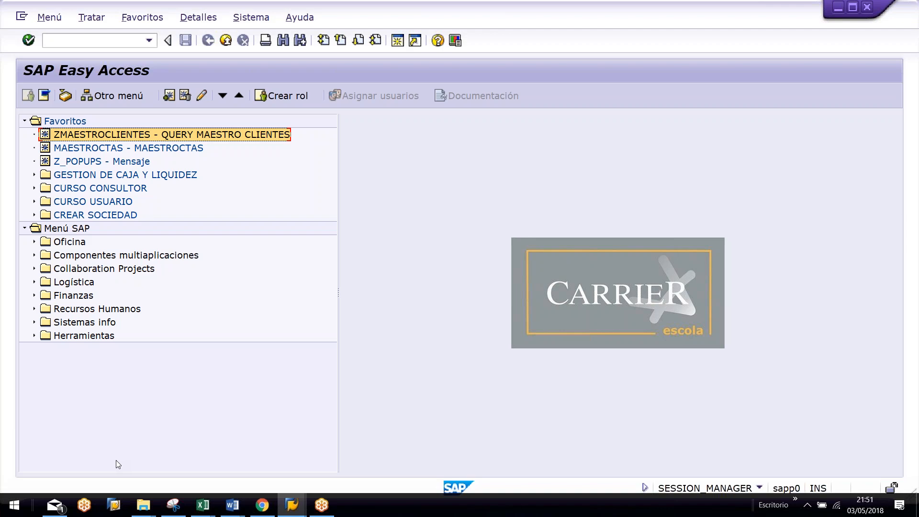
key(alt+Tab)
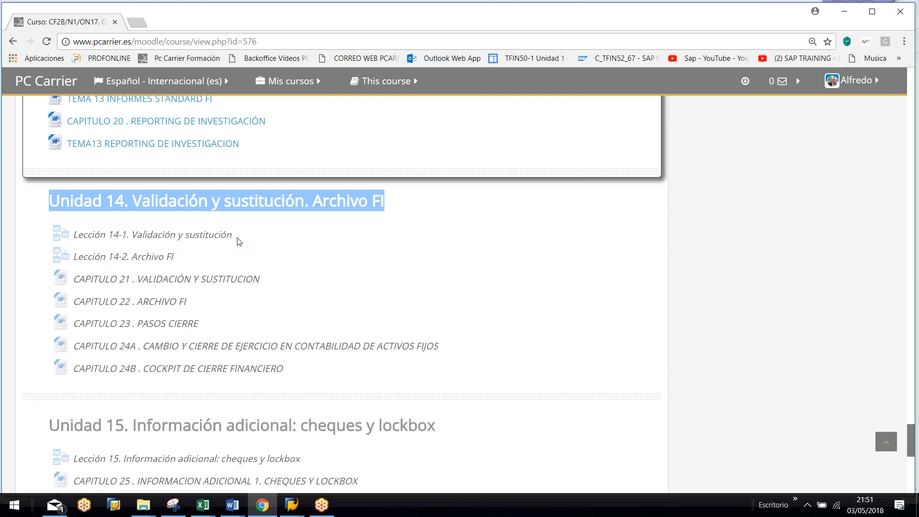
drag(286, 372, 73, 231)
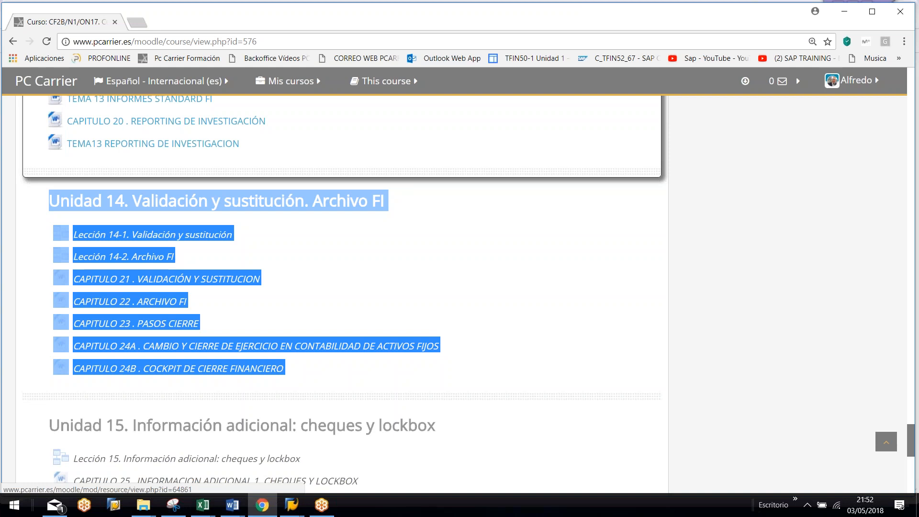
Step: Switch to File Explorer and open the CLASES folder of the 1.CF2BN1ON17 CONS. FI NOV 17 course under PCARRIER
click(144, 505)
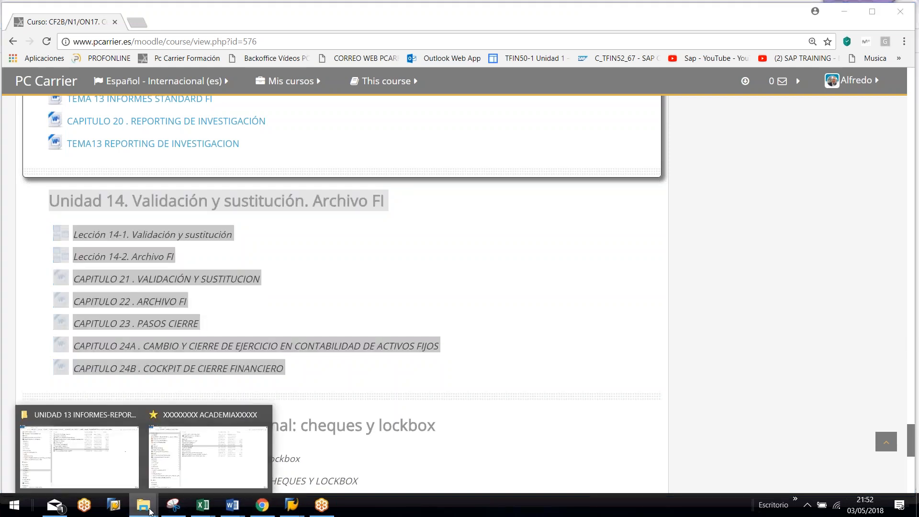
mouse_move(204, 427)
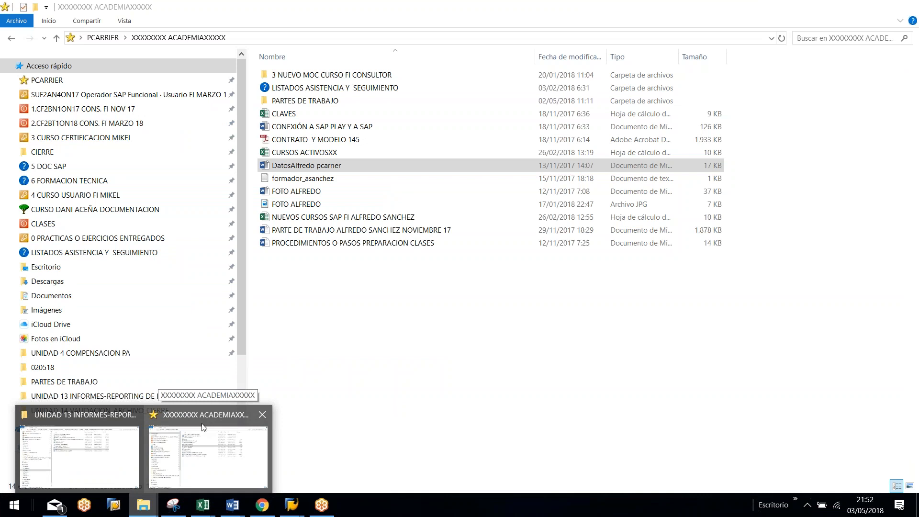
mouse_move(72, 451)
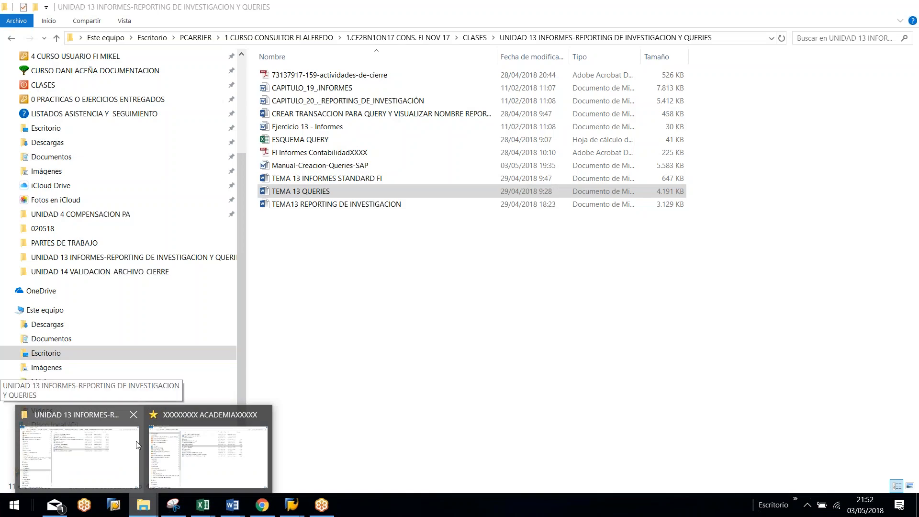
click(208, 454)
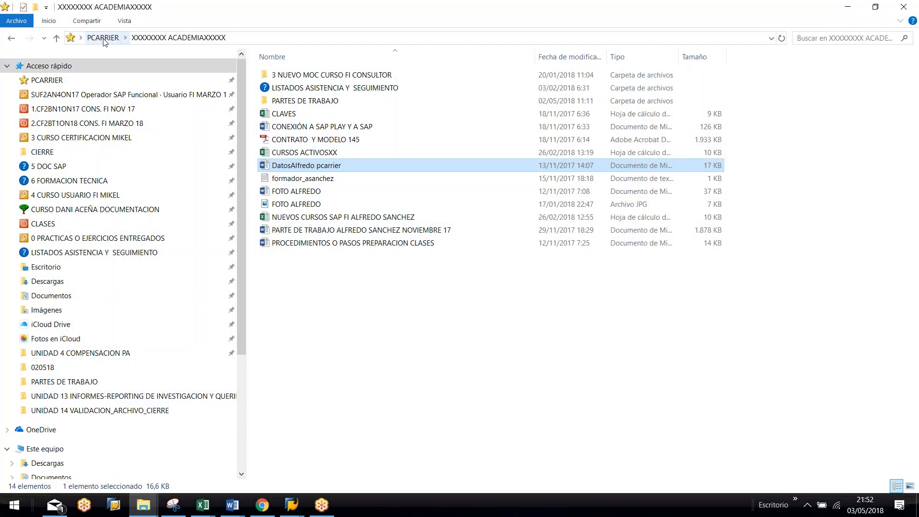
click(103, 38)
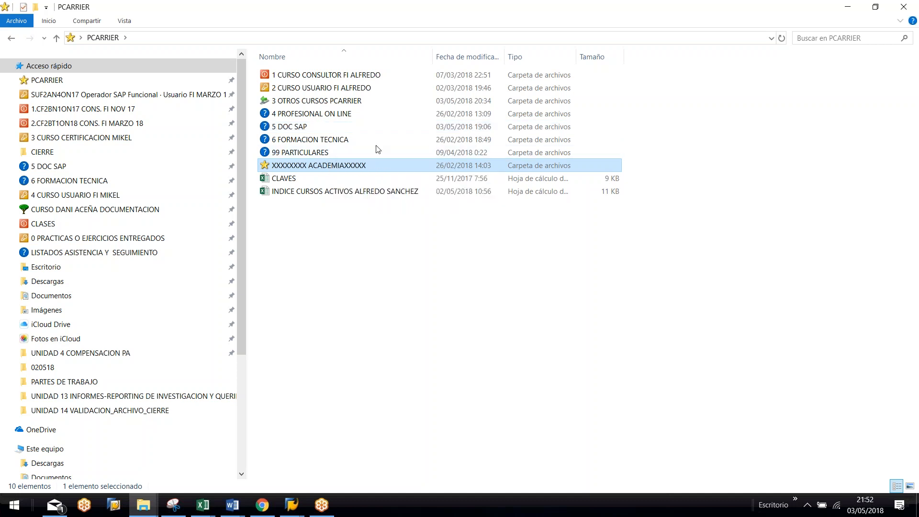
double_click(355, 76)
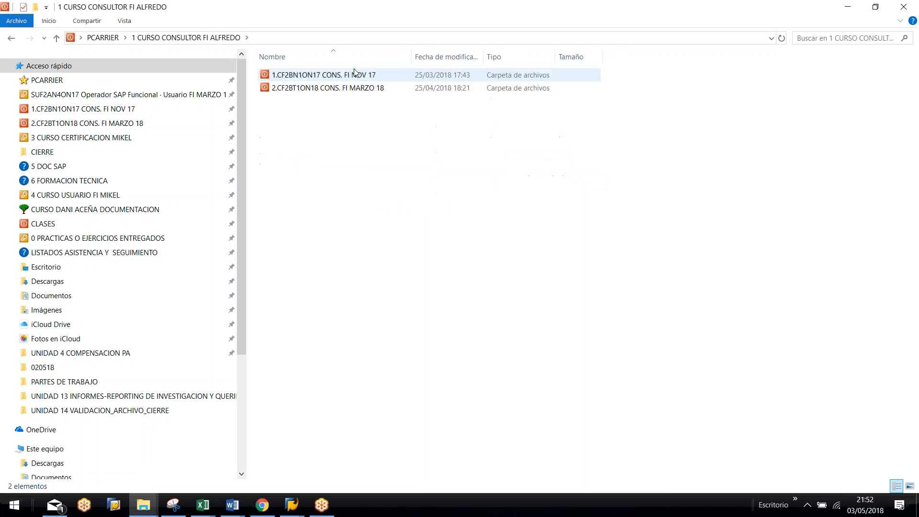
double_click(352, 77)
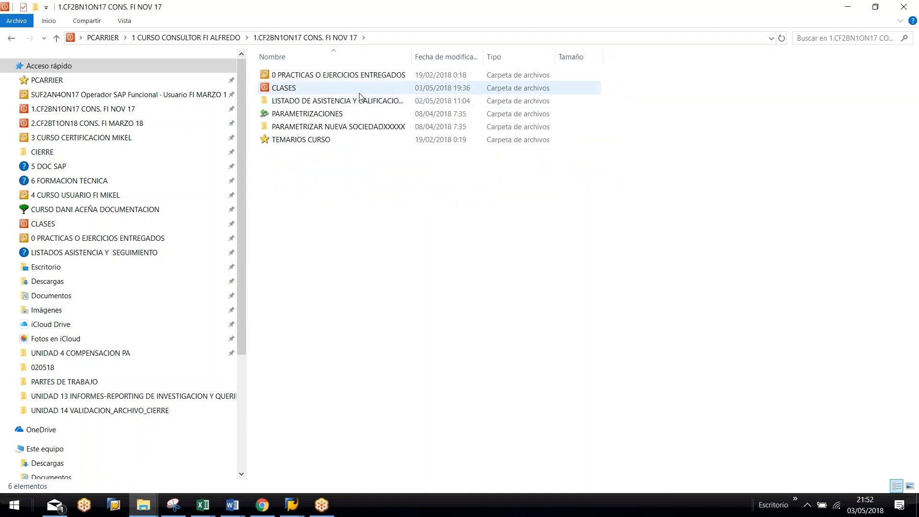
double_click(284, 89)
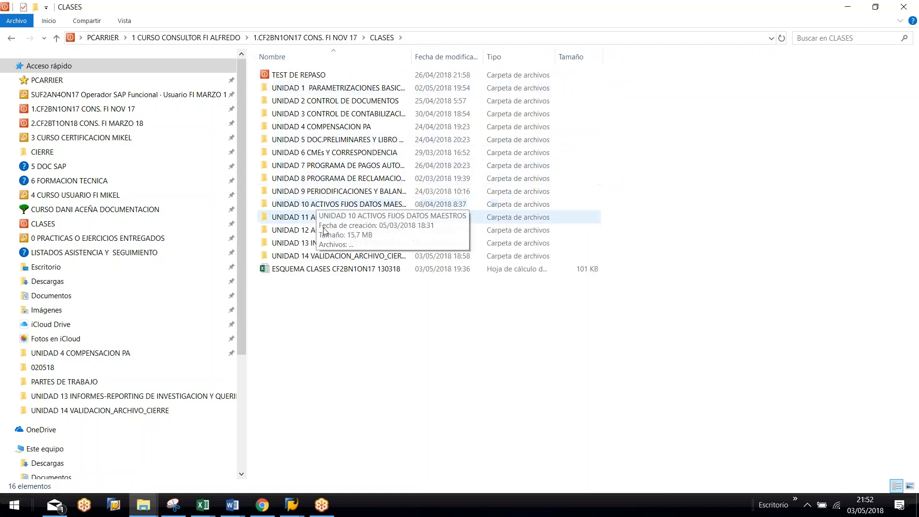
Step: Open the ACTIVIDADES DE CIERRE workbook in Excel and show the start of its INVENTARIO CIERRE sheet
click(335, 242)
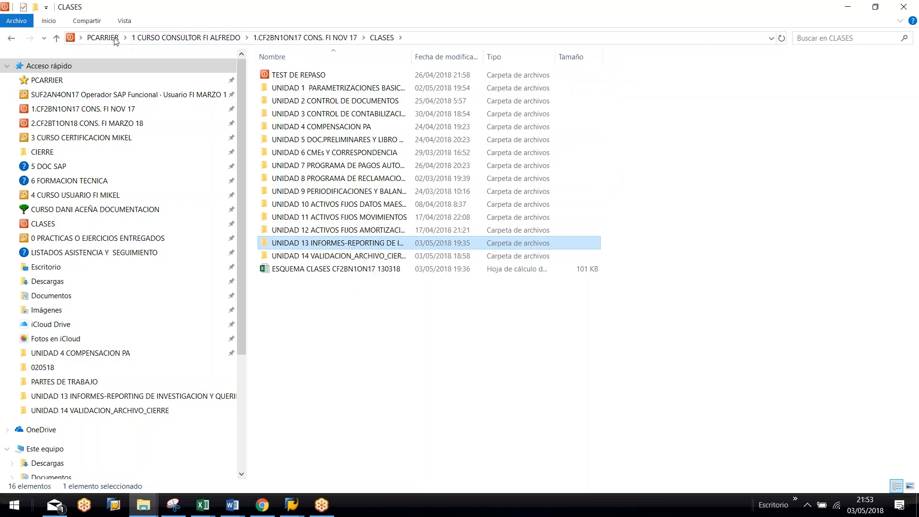
click(338, 257)
double_click(338, 258)
click(320, 90)
key(alt+Tab)
scroll(215, 285, up, 7)
scroll(215, 285, down, 1)
scroll(287, 277, up, 1)
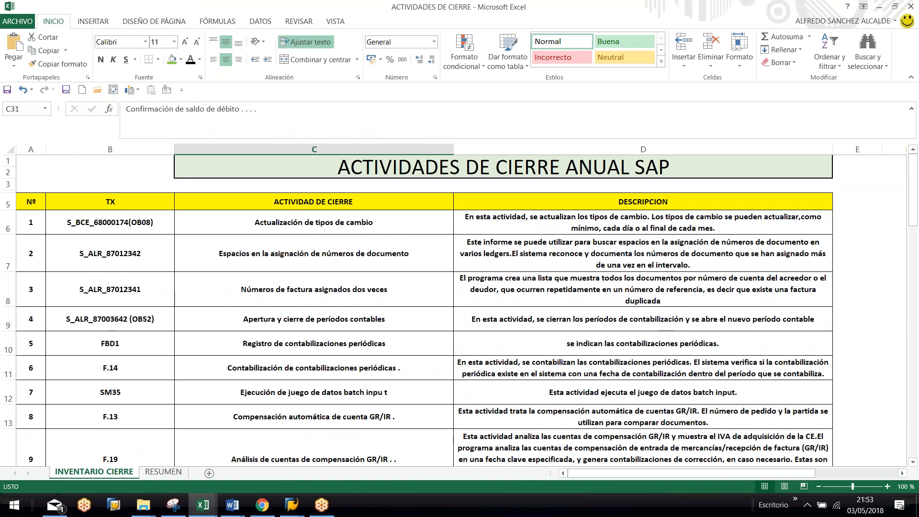
click(903, 32)
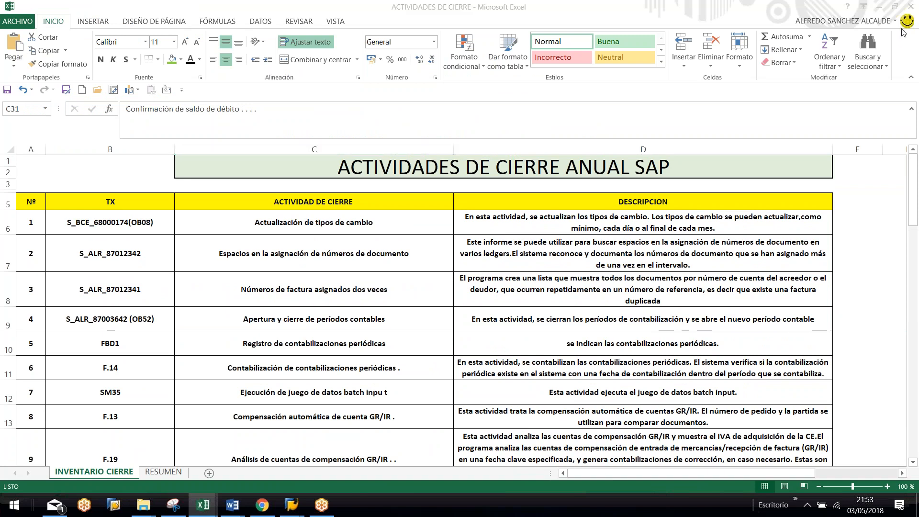
Step: Review the annual closing activities with their transactions and descriptions, from activity 1 through activity 30
drag(115, 223, 184, 343)
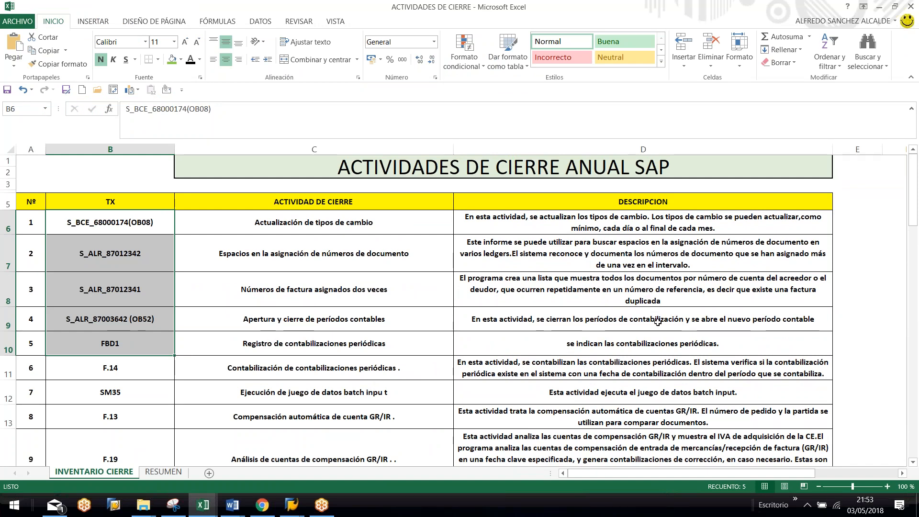
scroll(325, 302, down, 2)
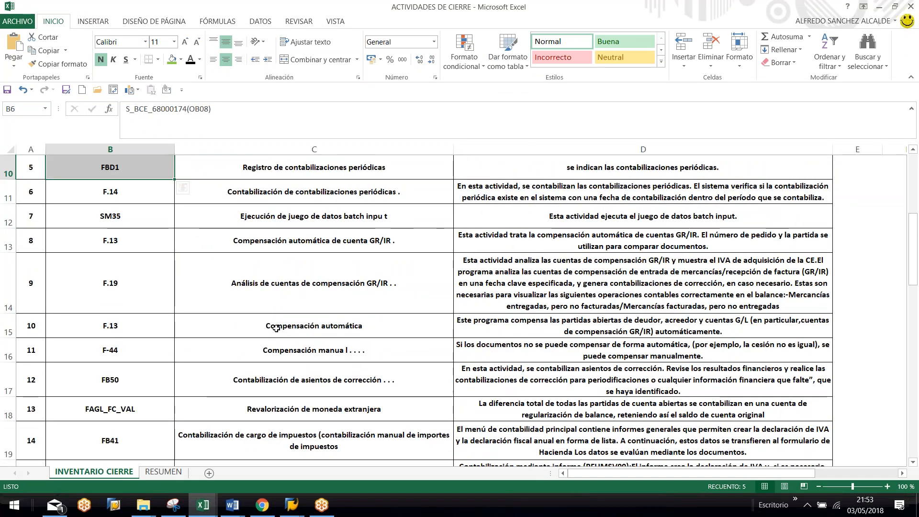
scroll(276, 328, up, 3)
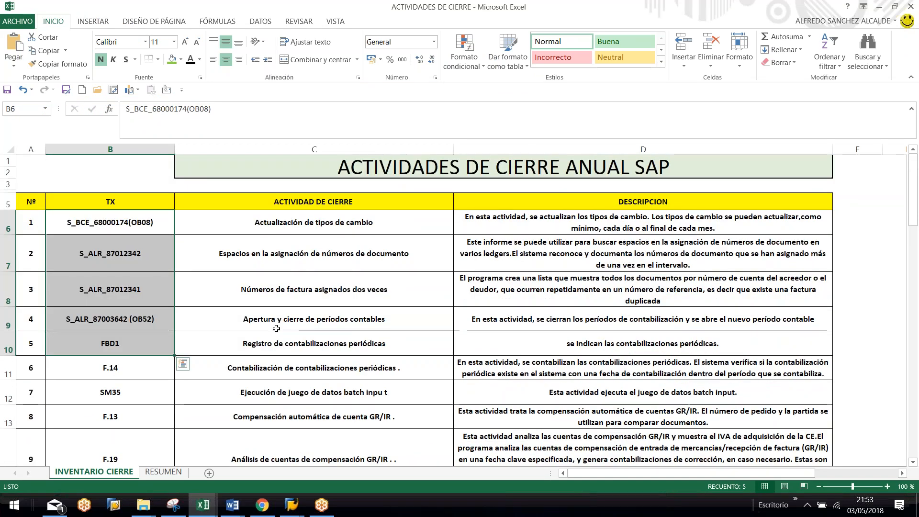
click(296, 279)
scroll(277, 299, down, 3)
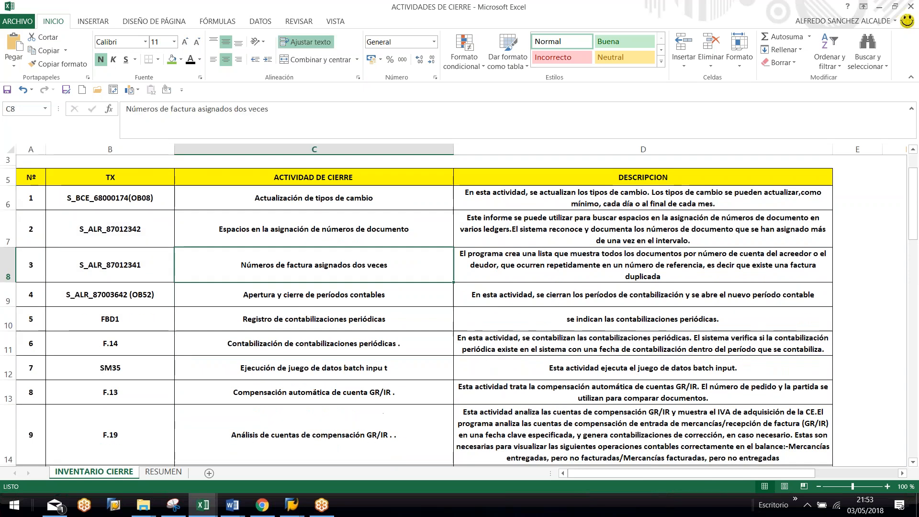
scroll(301, 312, down, 3)
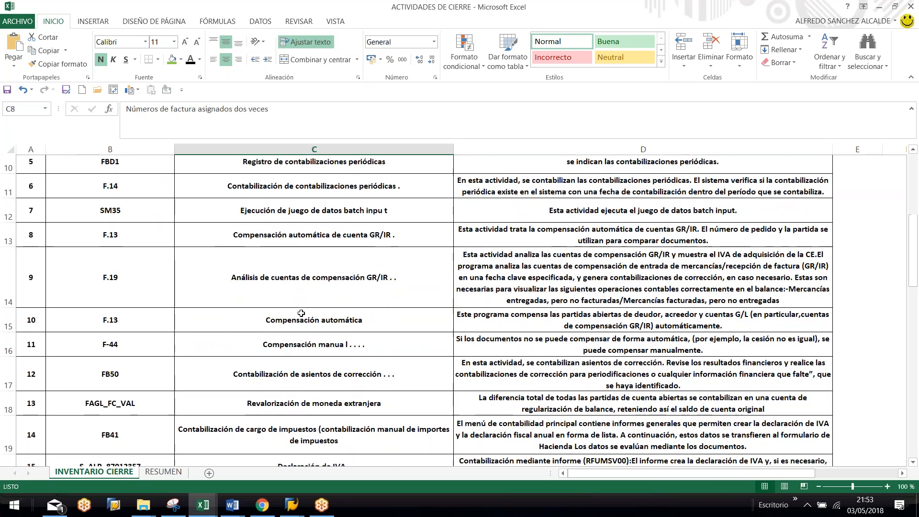
scroll(295, 315, down, 3)
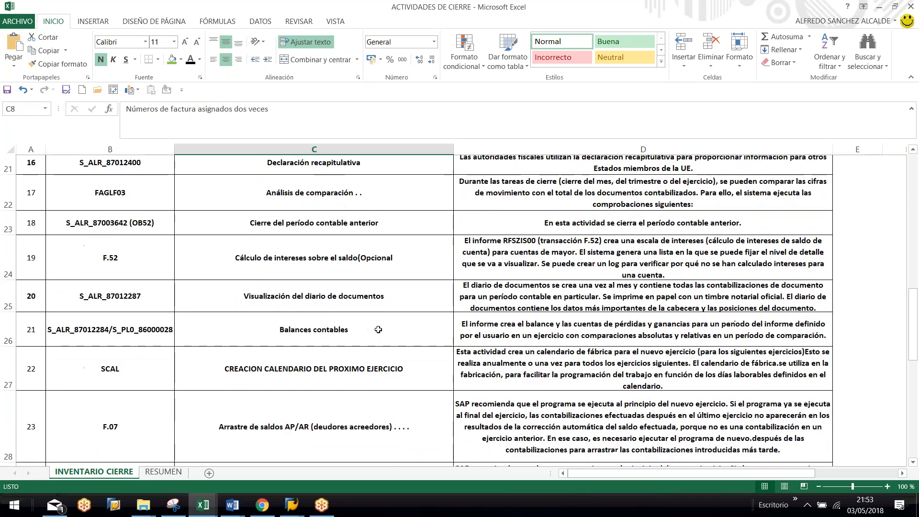
scroll(537, 342, down, 1)
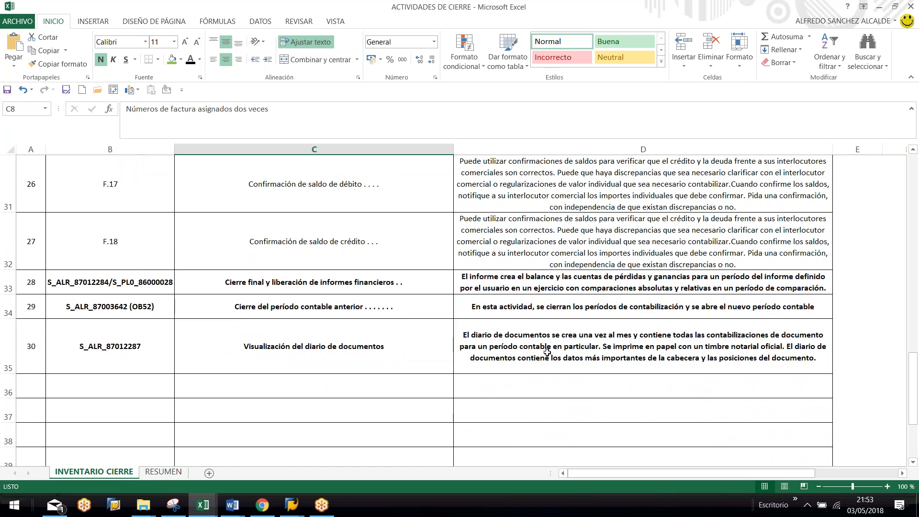
Step: Return to the start of the closing inventory and highlight its first activities, transactions and descriptions
scroll(175, 327, up, 10)
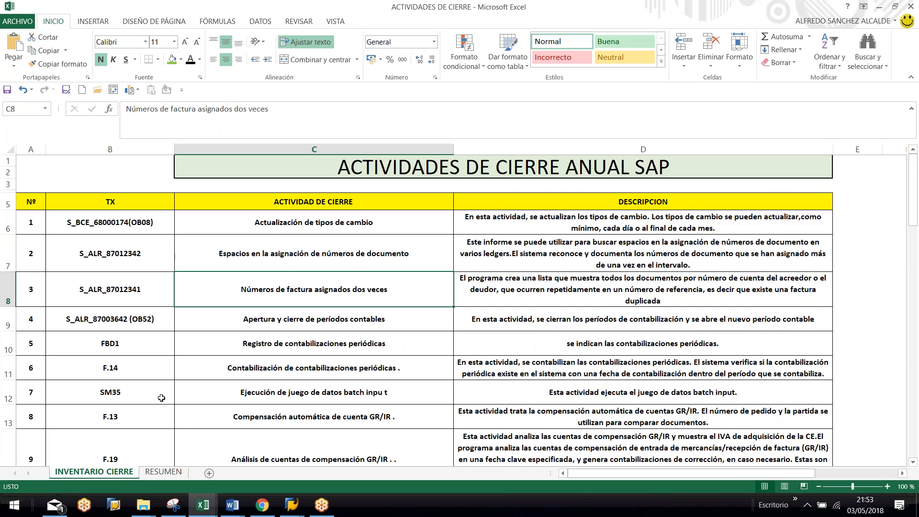
click(120, 294)
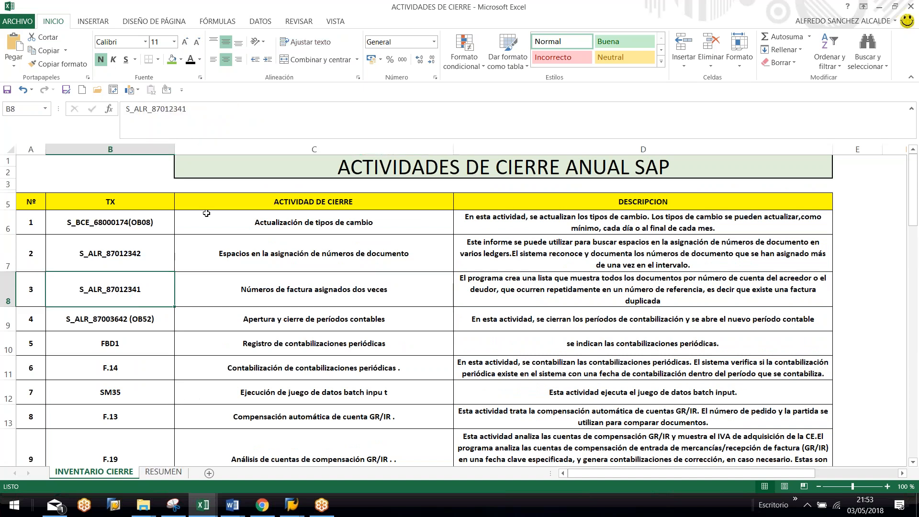
drag(76, 164, 536, 398)
scroll(123, 268, down, 3)
scroll(123, 268, up, 3)
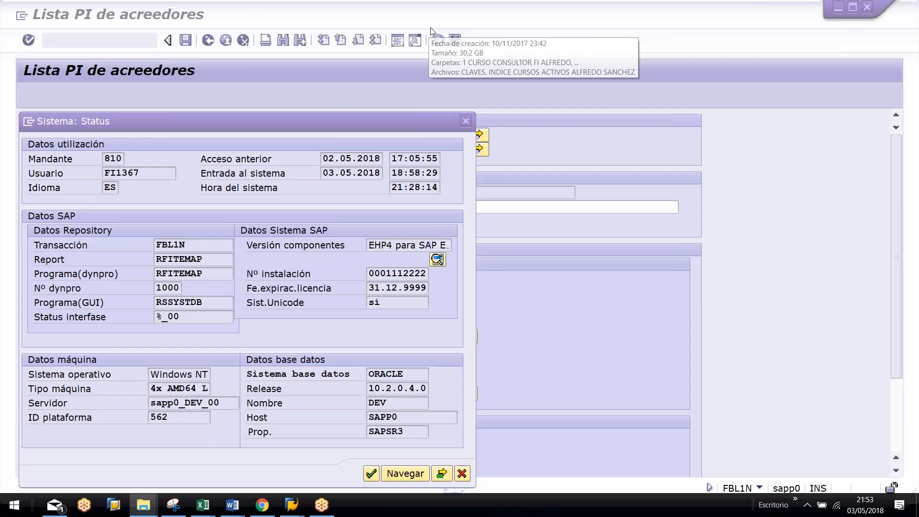
Step: Switch to File Explorer and open the 5 DOC SAP folder inside PCARRIER
double_click(429, 28)
double_click(309, 128)
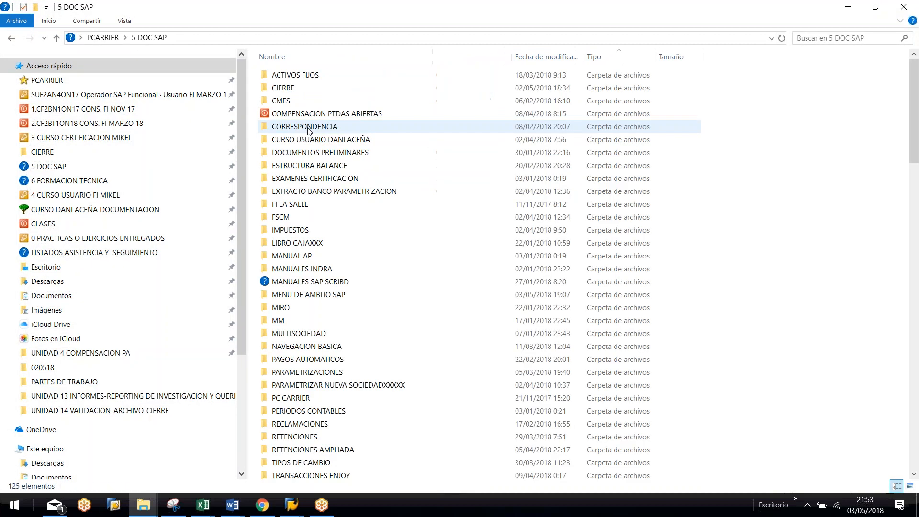
Step: Open the CIERRE folder and widen its name column to look through the closing documents
double_click(287, 88)
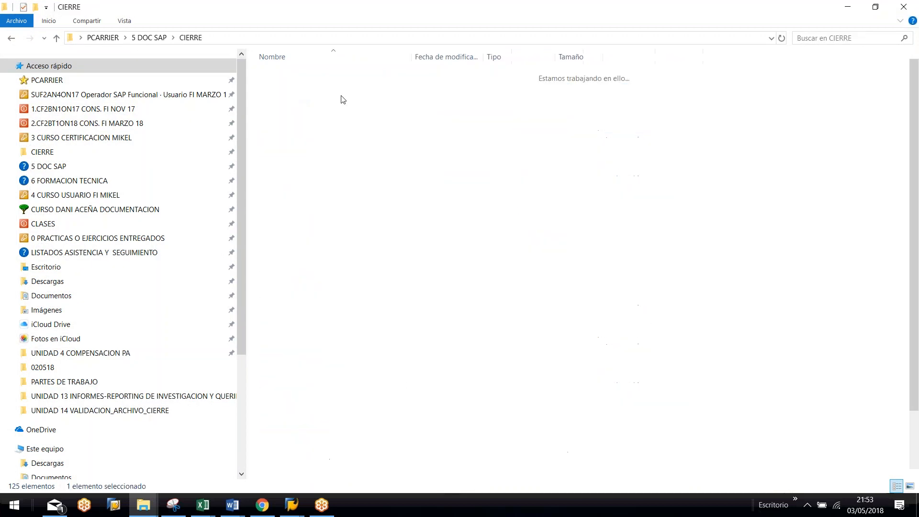
drag(412, 56, 542, 57)
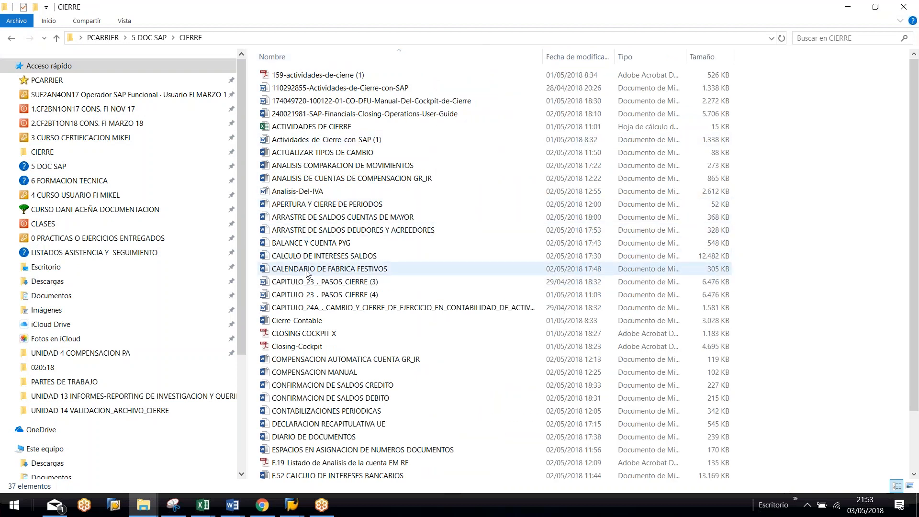
scroll(402, 295, down, 2)
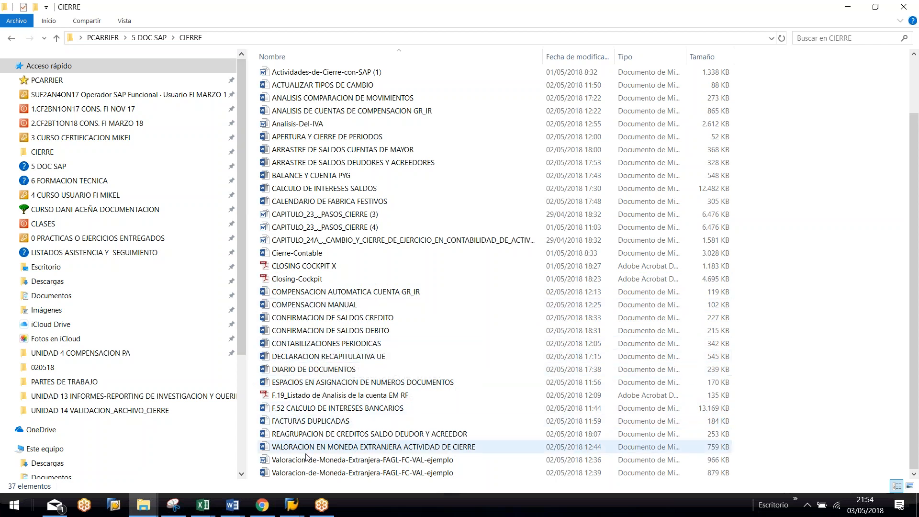
scroll(306, 335, up, 2)
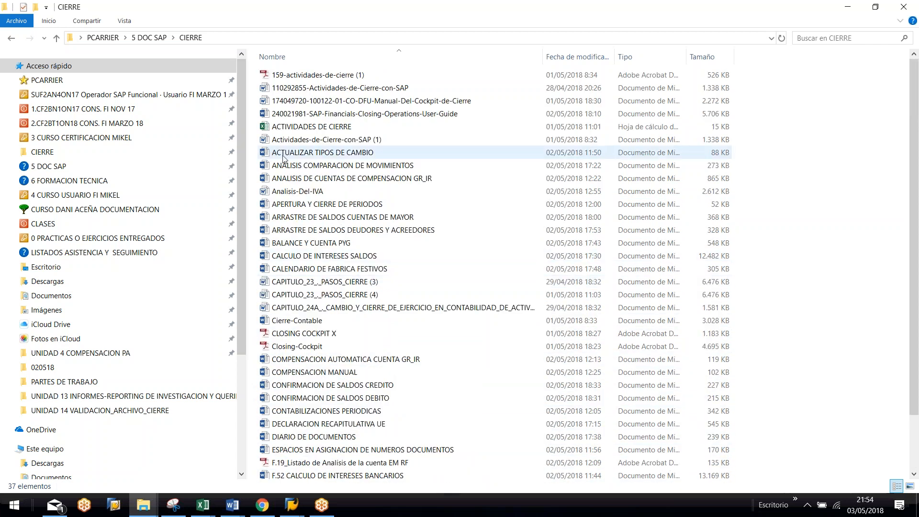
Step: Open the ACTIVIDADES DE CIERRE workbook and skim the closing activities on its INVENTARIO CIERRE sheet
double_click(303, 128)
click(104, 267)
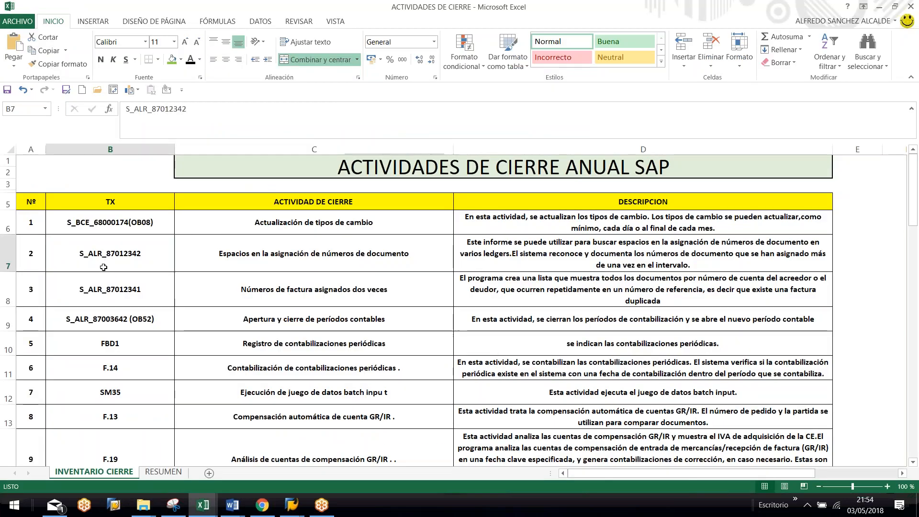
scroll(105, 272, down, 2)
scroll(105, 275, down, 9)
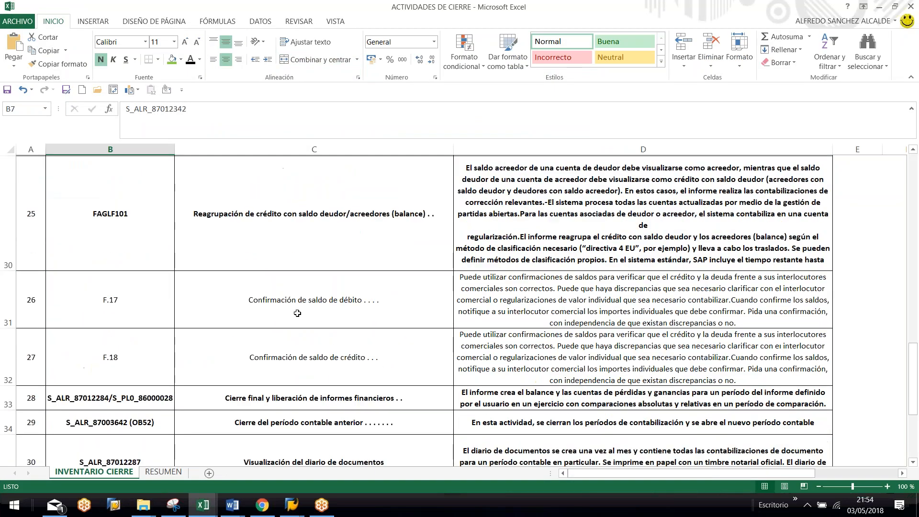
scroll(361, 335, up, 4)
scroll(363, 349, down, 1)
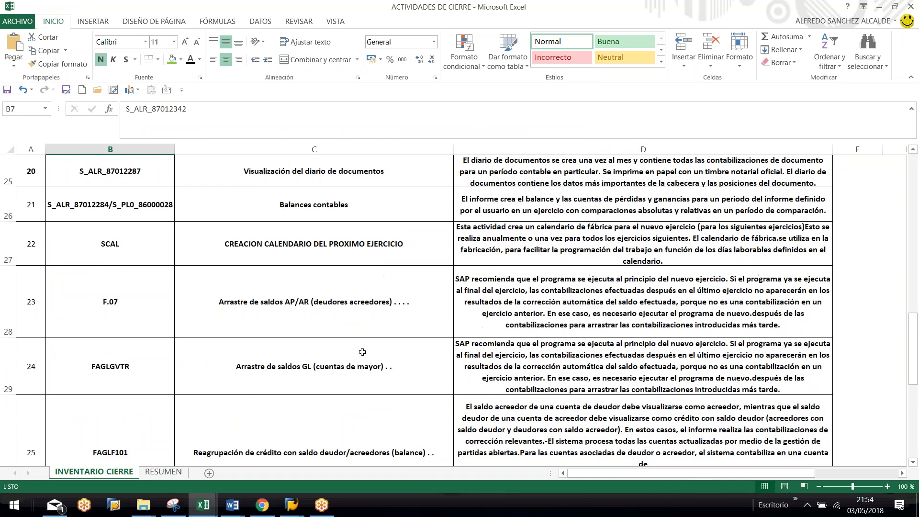
scroll(335, 359, up, 3)
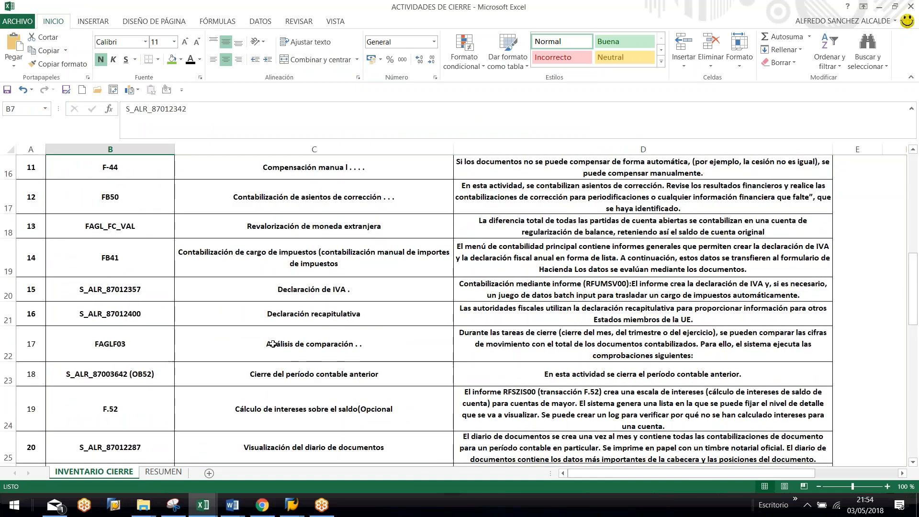
Step: Point out the tax charge posting cell and select the rows of Declaración de IVA and Declaración recapitulativa
click(244, 266)
scroll(239, 277, up, 2)
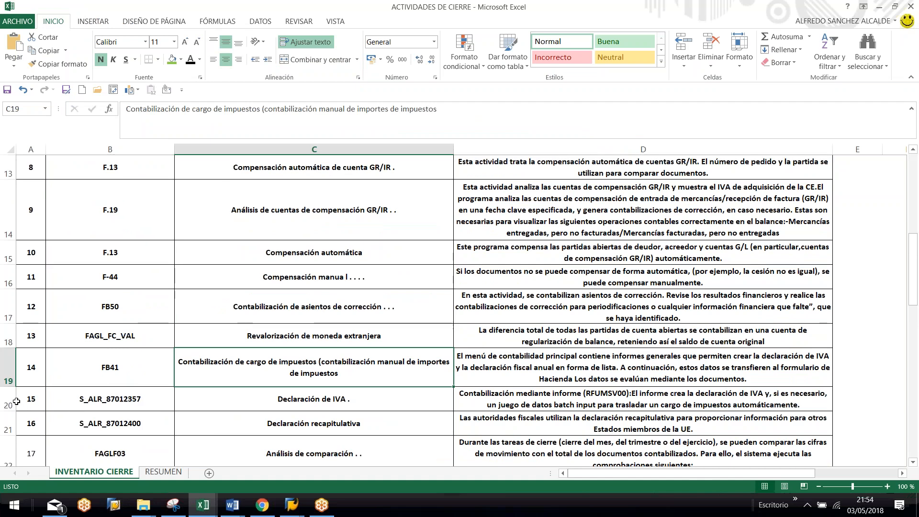
click(8, 405)
scroll(452, 374, down, 2)
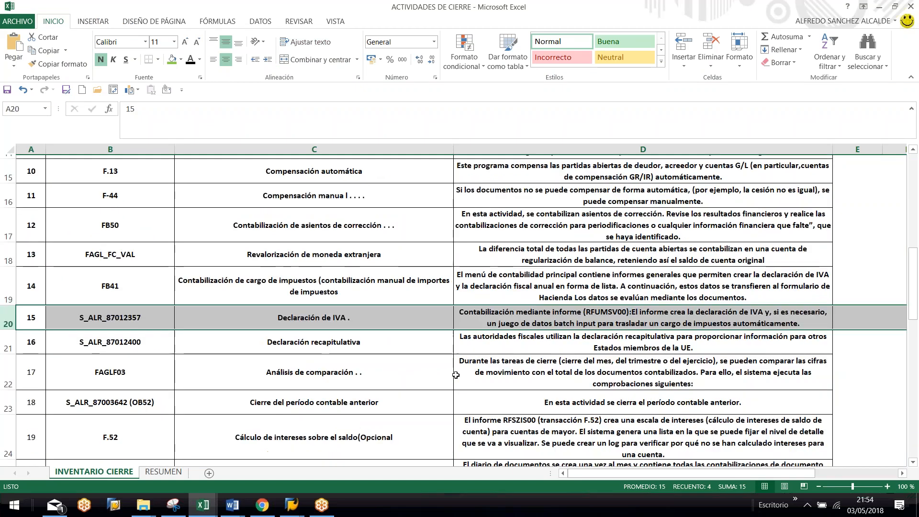
drag(6, 231, 4, 211)
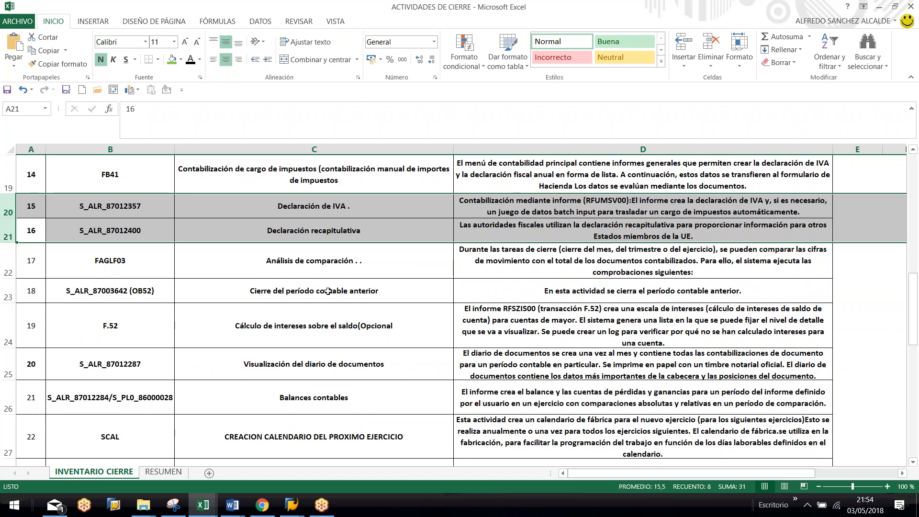
Step: Review closing activities 17 to 30, marking Cálculo de intereses sobre el saldo, Balances contables and Arrastre de saldos GL
click(330, 344)
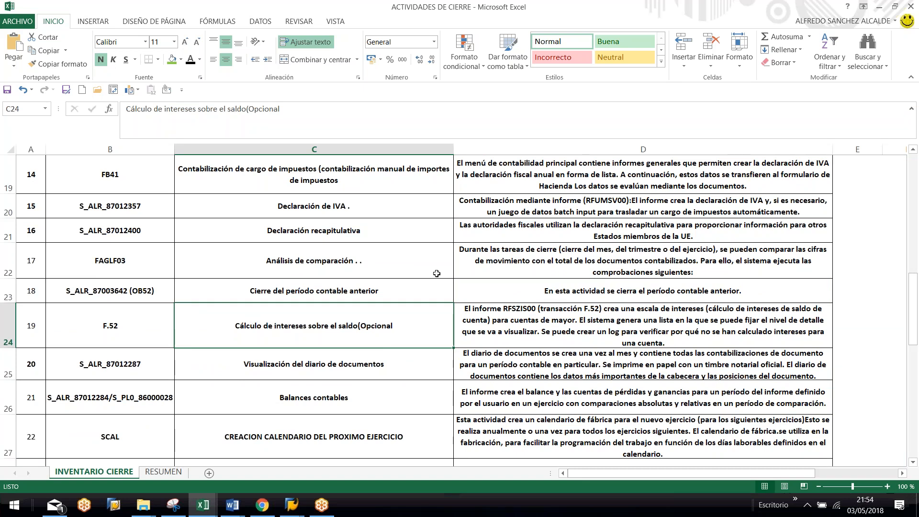
click(336, 392)
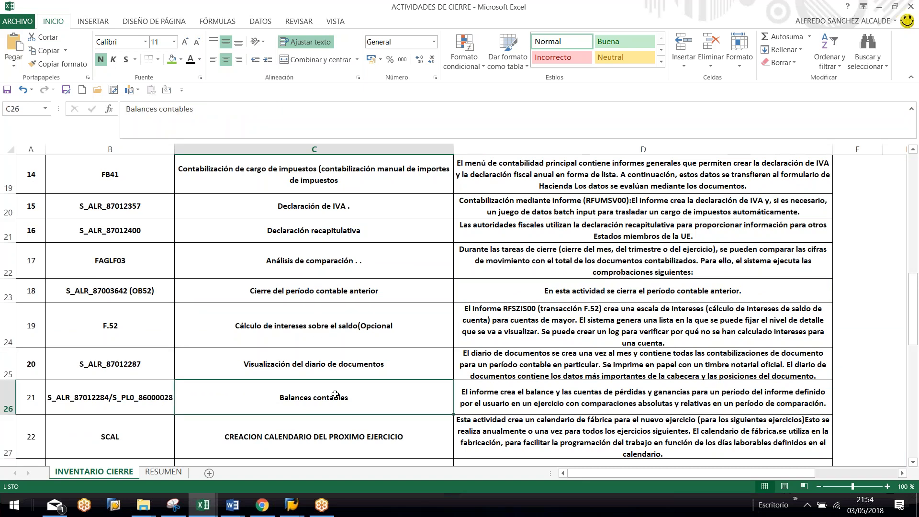
scroll(363, 382, down, 1)
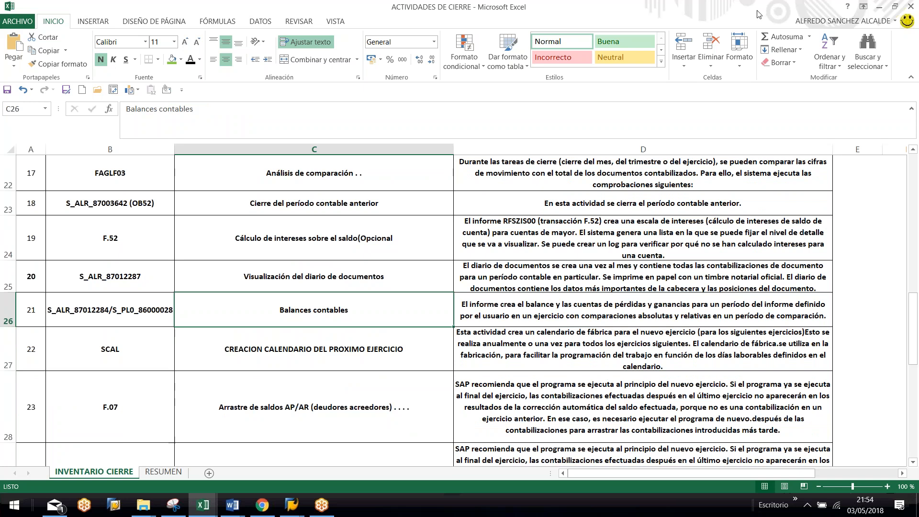
scroll(277, 362, down, 2)
click(290, 256)
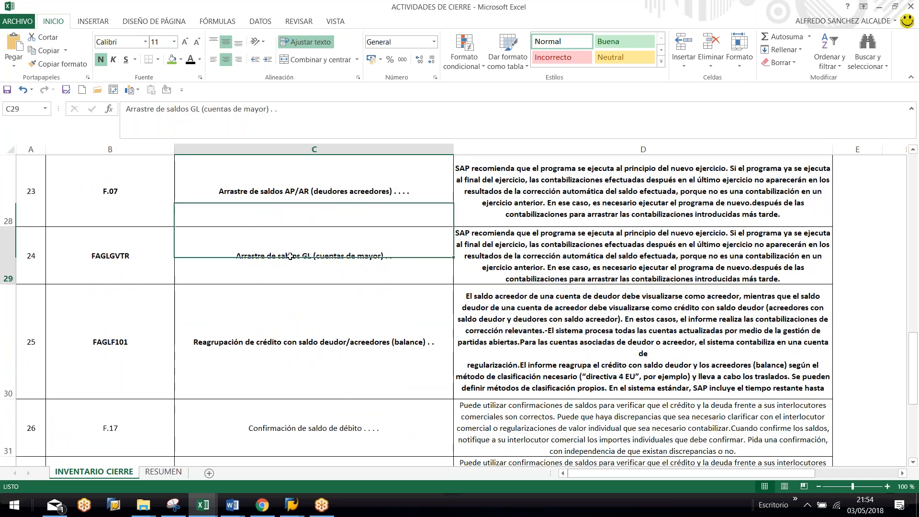
scroll(221, 250, up, 1)
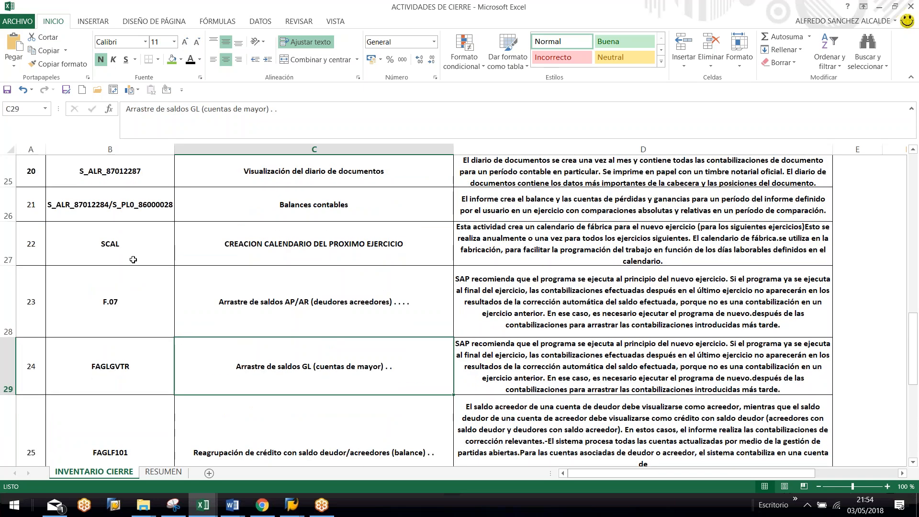
scroll(261, 303, down, 1)
scroll(312, 317, down, 1)
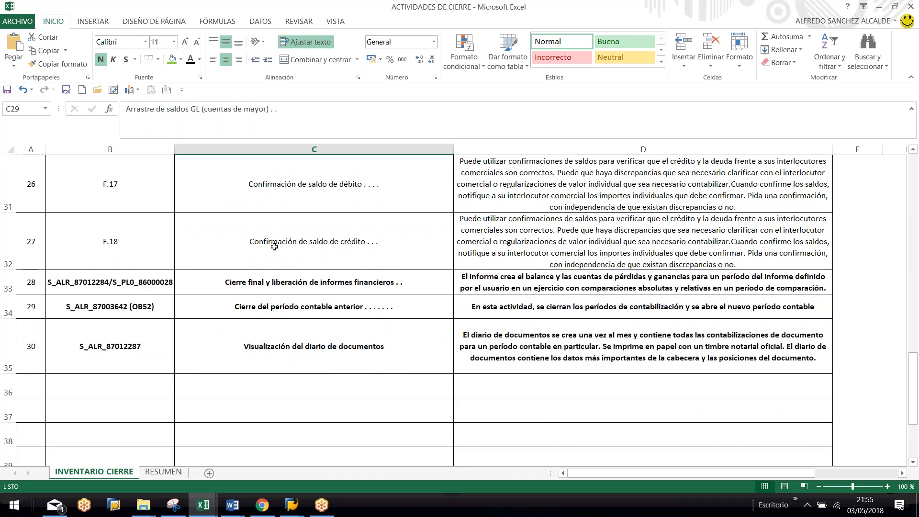
scroll(304, 277, up, 2)
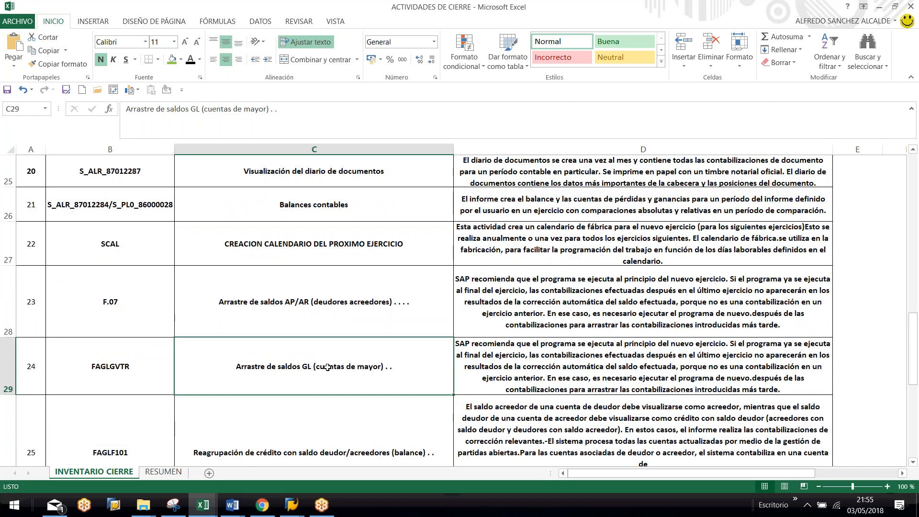
Step: Switch to the Moodle course page in Chrome, review Unidad 14's lessons and chapters, and clear the text selection
key(alt+Tab)
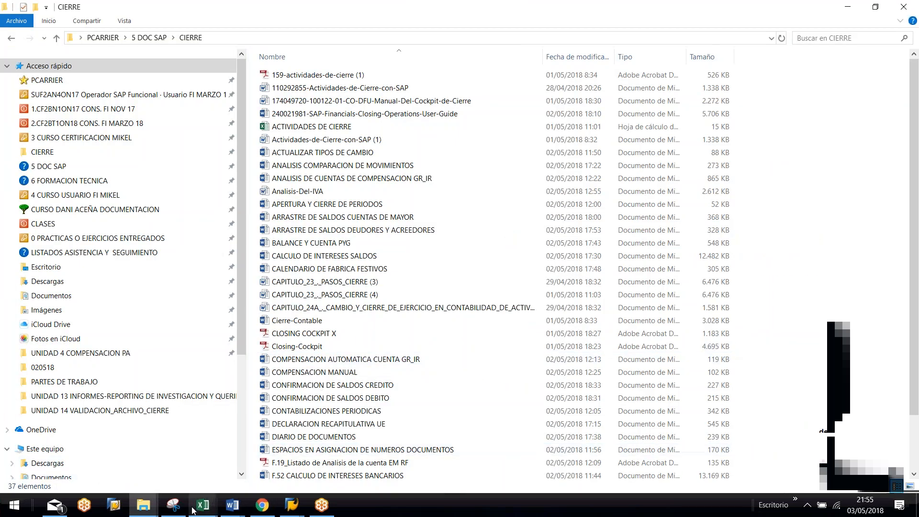
click(262, 504)
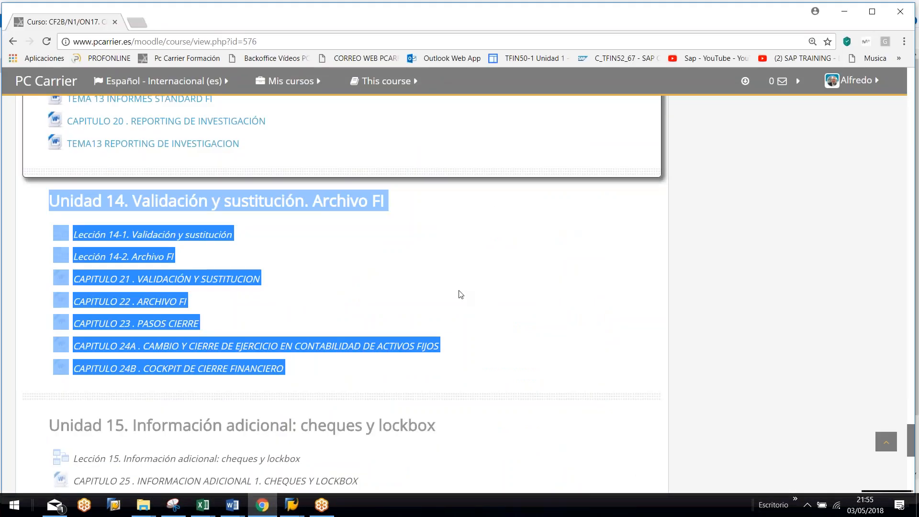
scroll(390, 289, up, 2)
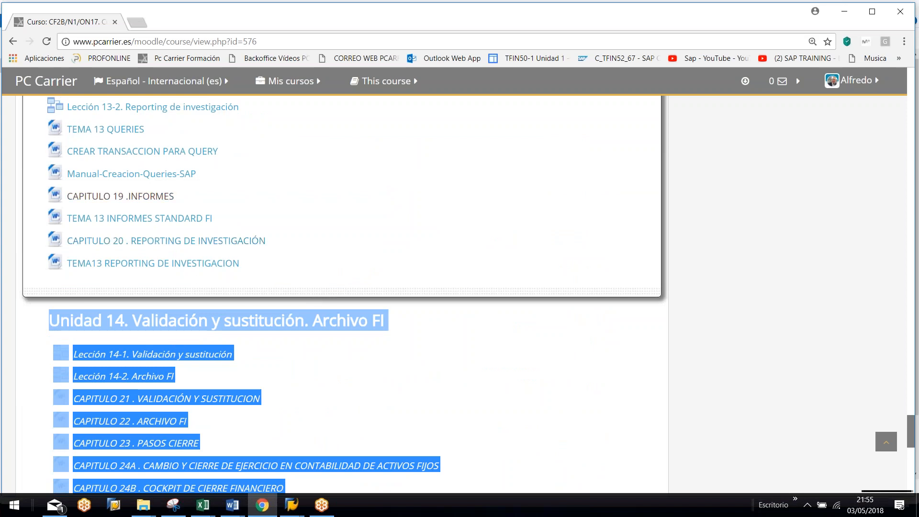
scroll(124, 150, down, 2)
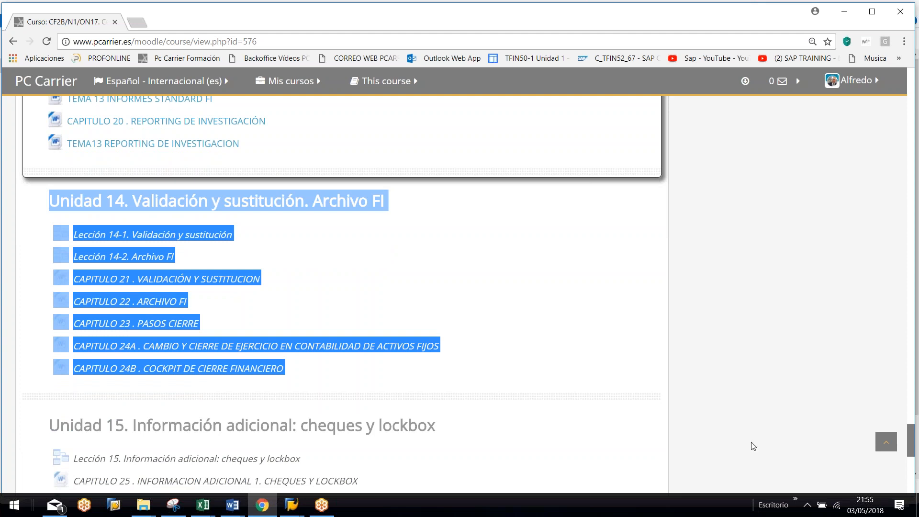
click(307, 240)
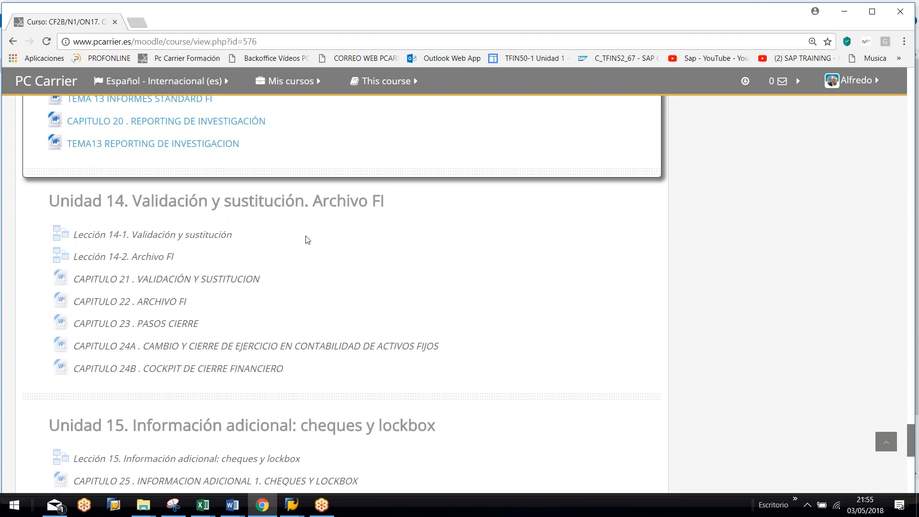
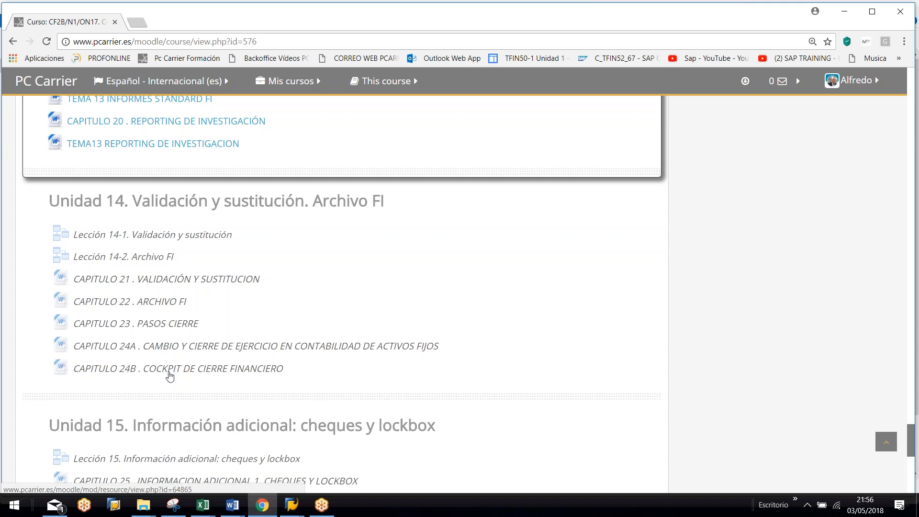
Step: Review the course materials listed under Unidad 15 and Unidad 16 and return to Unidad 15
scroll(170, 375, down, 1)
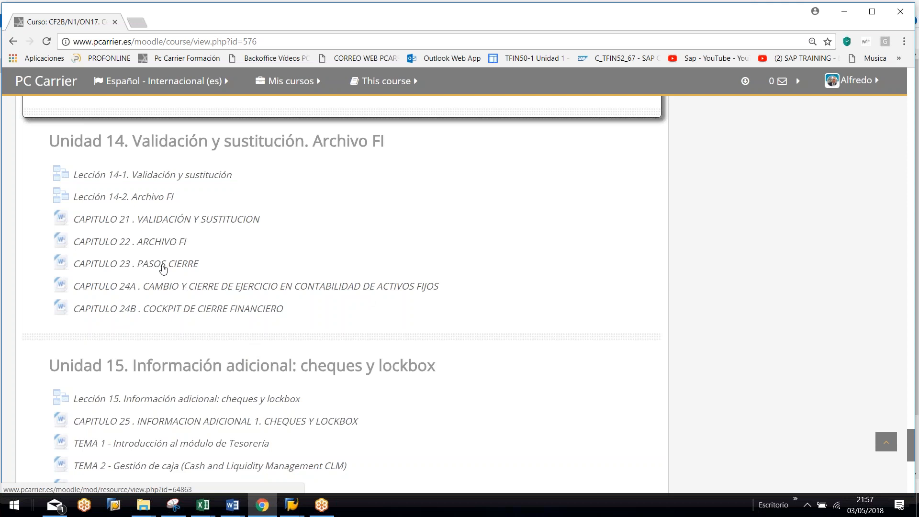
scroll(297, 263, down, 6)
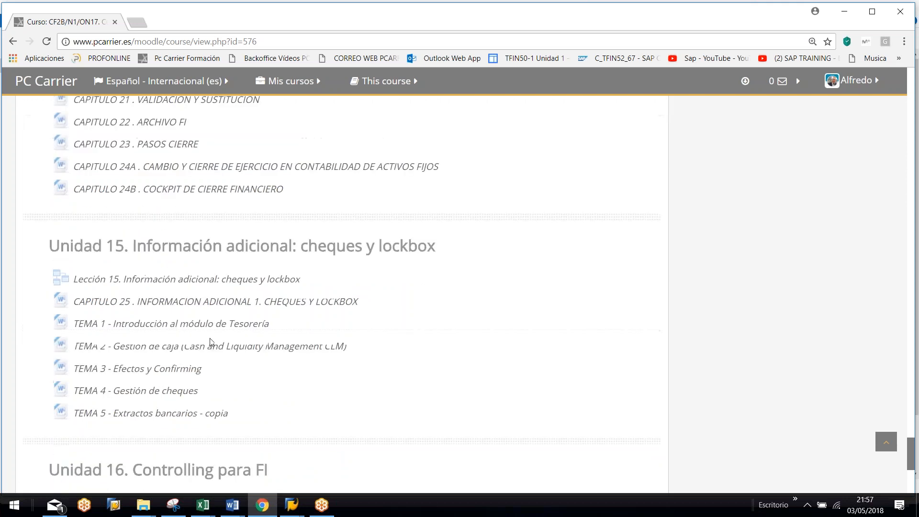
scroll(200, 365, down, 1)
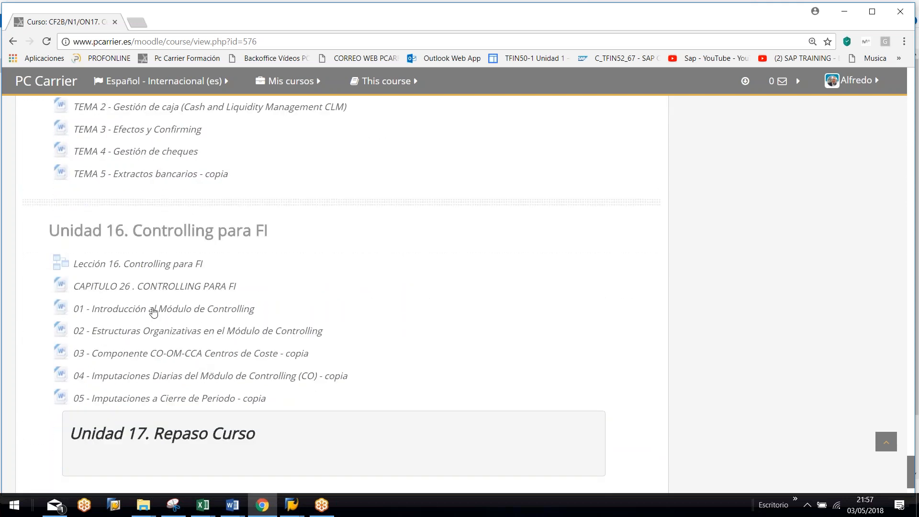
scroll(154, 311, up, 3)
scroll(335, 287, up, 1)
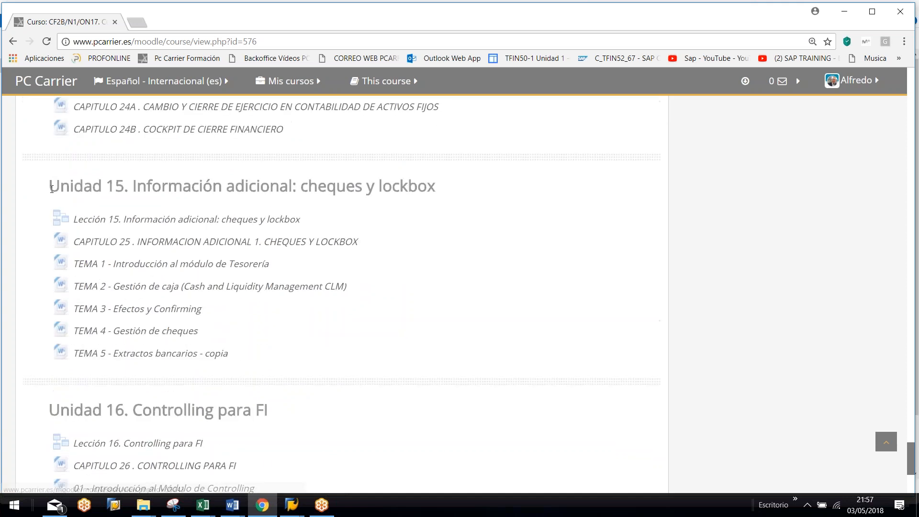
Step: Highlight the Unidad 15 heading, TEMA 2 on Gestión de caja and TEMA 3 on Efectos y Confirming in turn
drag(48, 185, 264, 221)
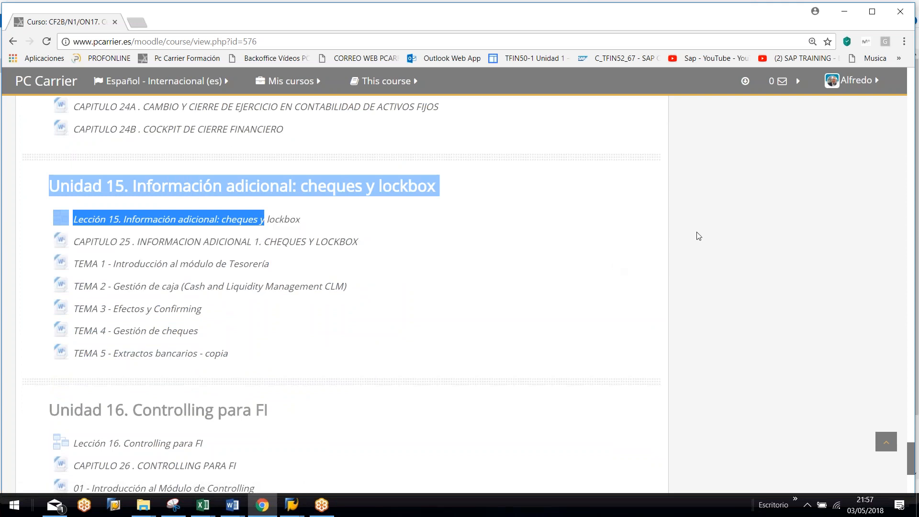
click(573, 217)
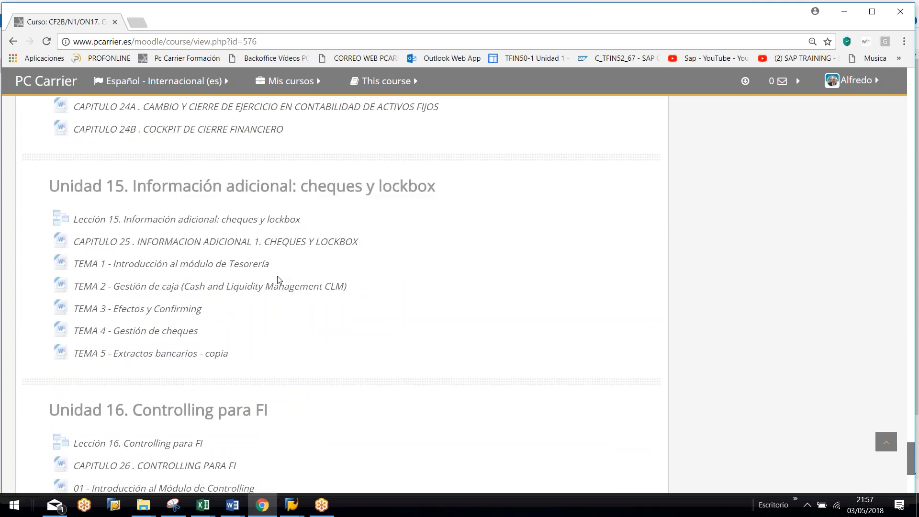
drag(353, 290, 67, 288)
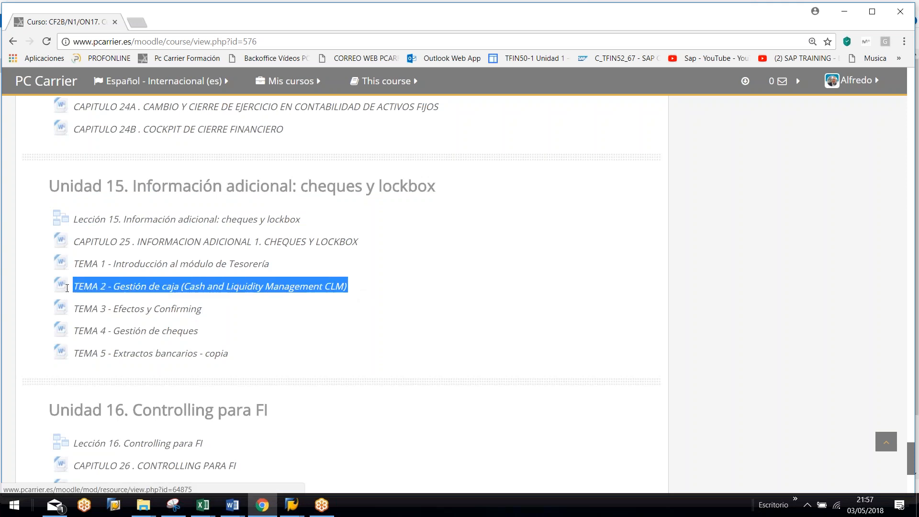
click(297, 319)
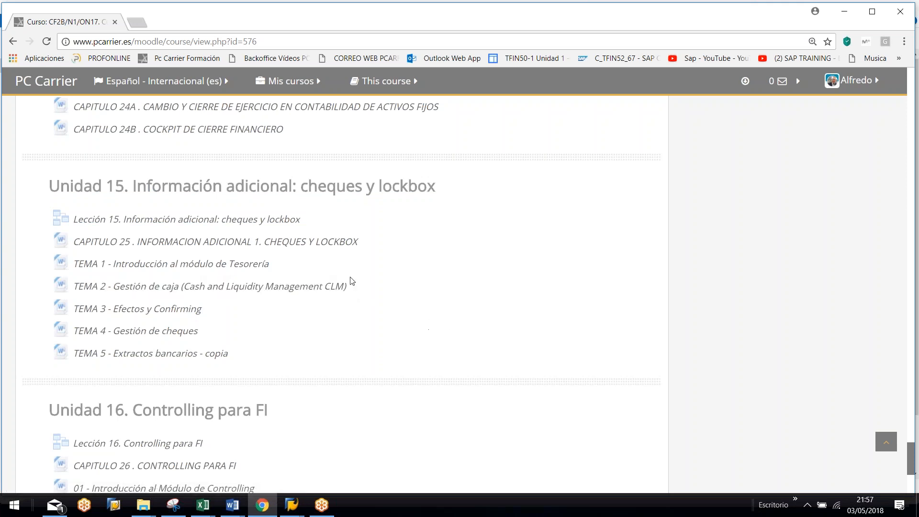
drag(211, 313, 91, 309)
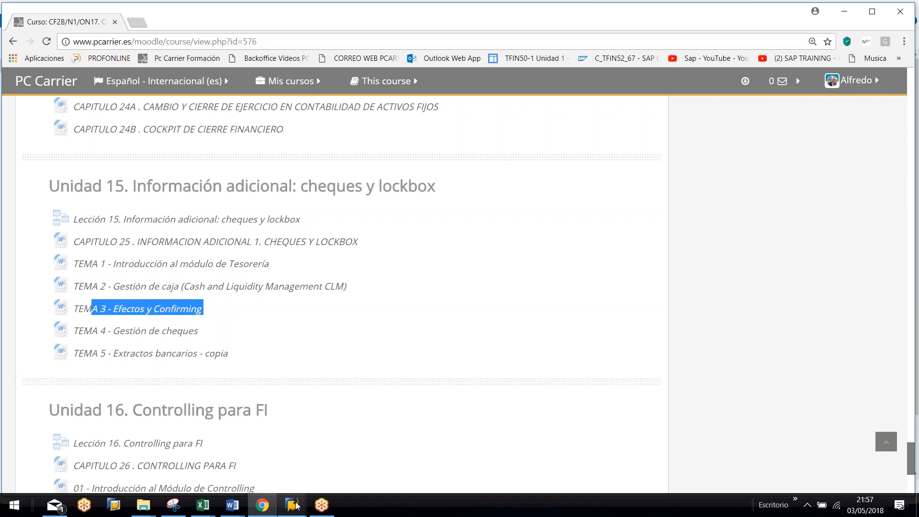
Step: Switch to the SAP Easy Access DEV (6) session
mouse_move(292, 506)
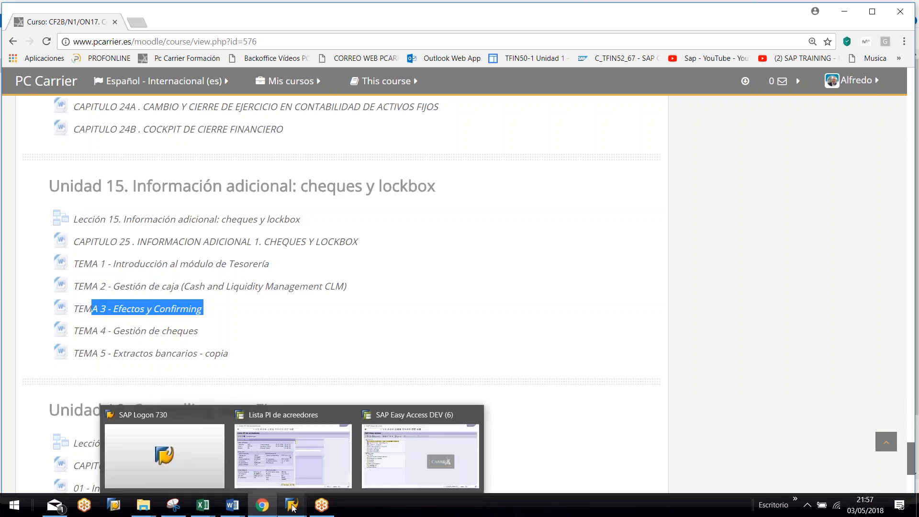
click(408, 444)
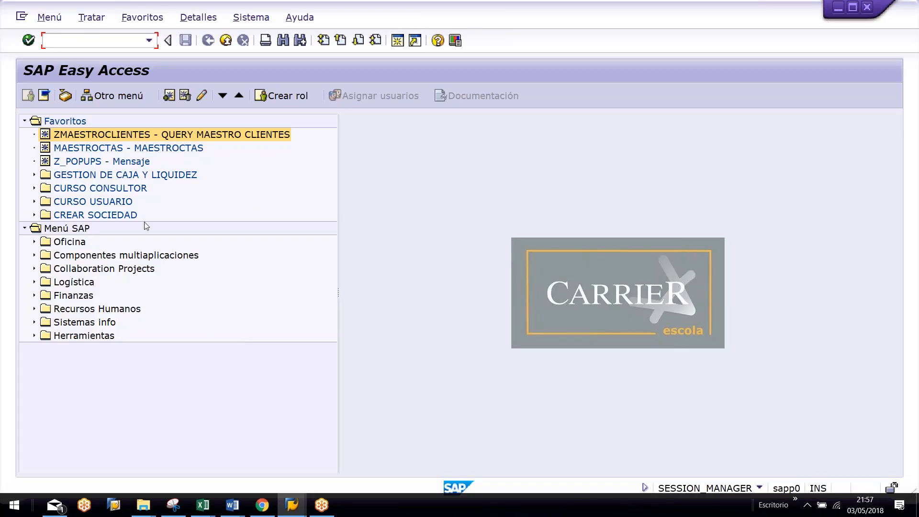
Step: Switch to the Moodle course page in Chrome, highlight TEMA 5 on Extractos bancarios and glance through Unidad 16
key(alt+Tab)
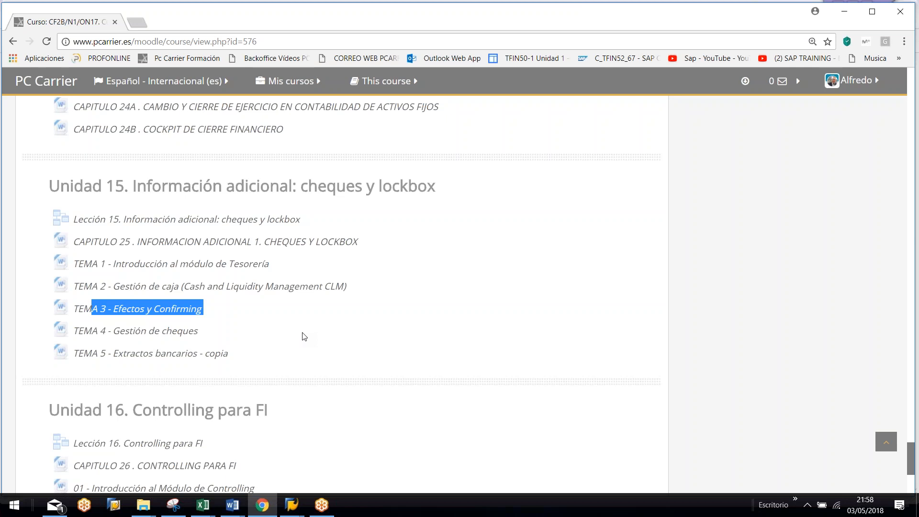
click(245, 357)
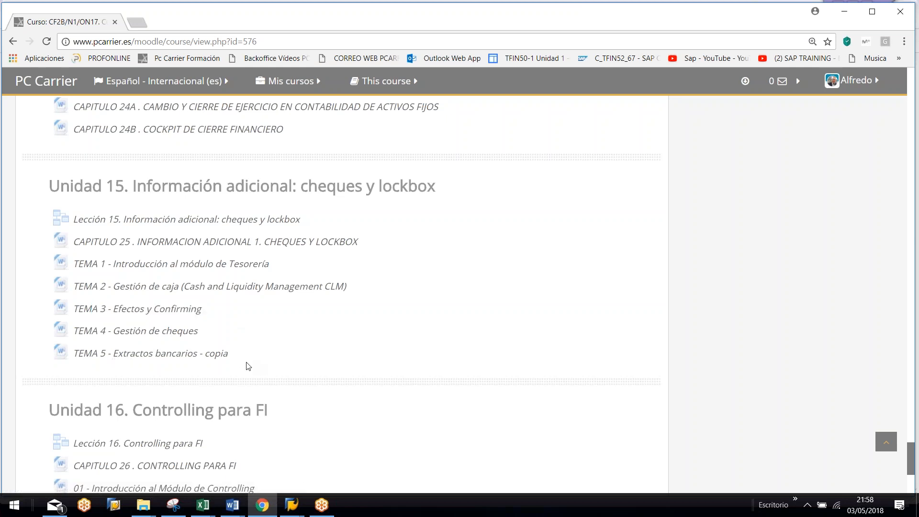
triple_click(117, 369)
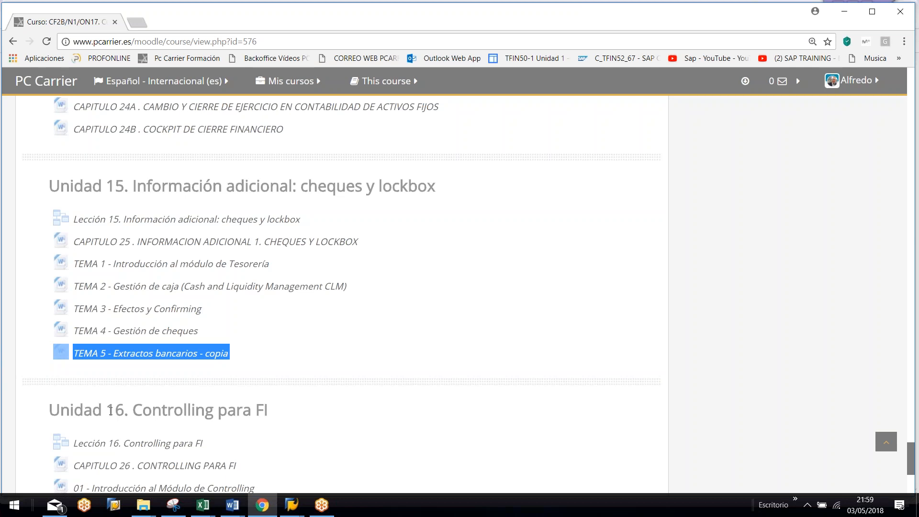
drag(244, 358, 76, 350)
scroll(238, 357, down, 4)
scroll(250, 396, up, 4)
Step: Switch to Excel, create a blank workbook and fill the entire sheet with white
mouse_move(205, 507)
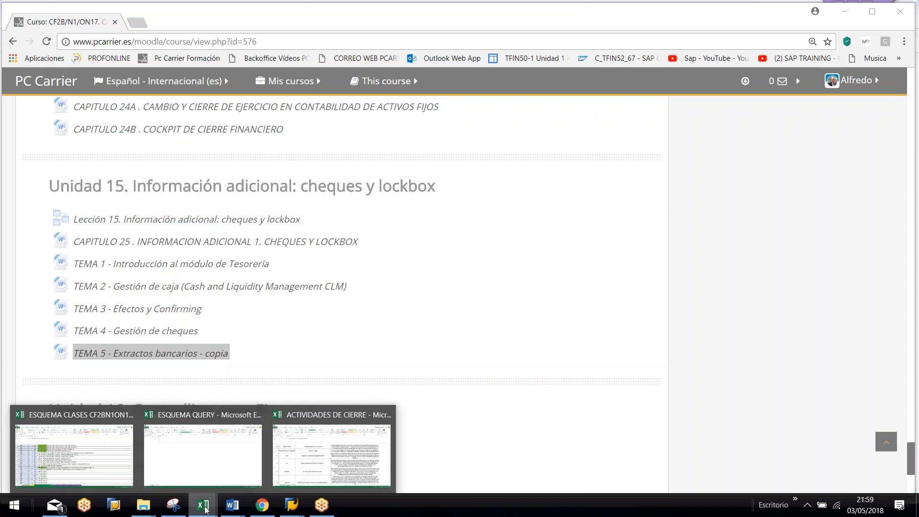
click(208, 463)
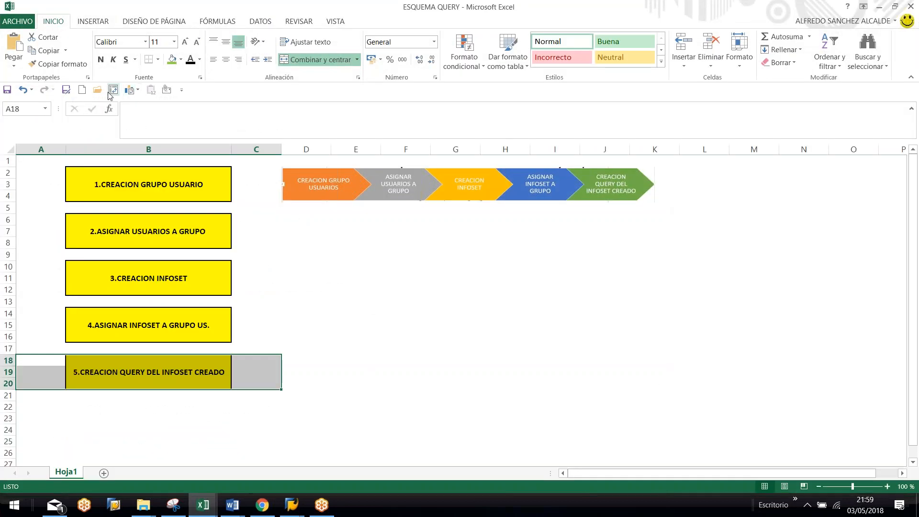
click(83, 90)
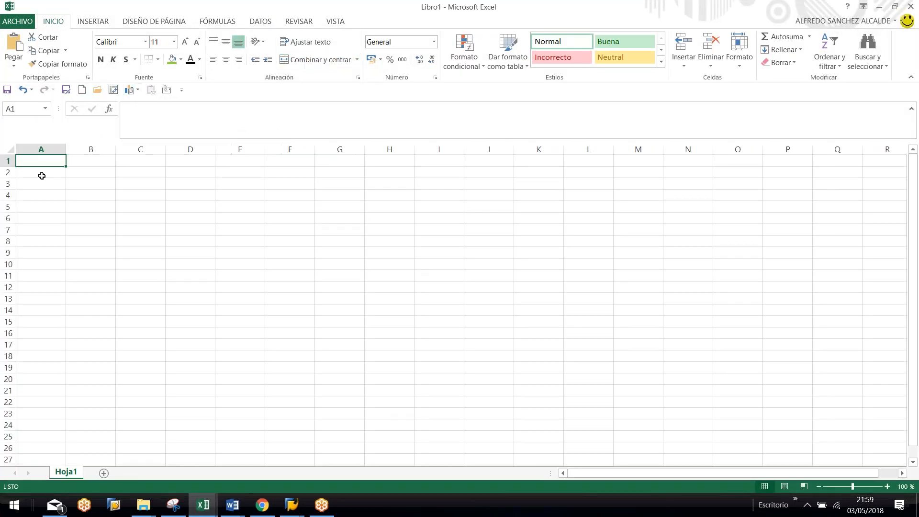
click(14, 146)
click(180, 59)
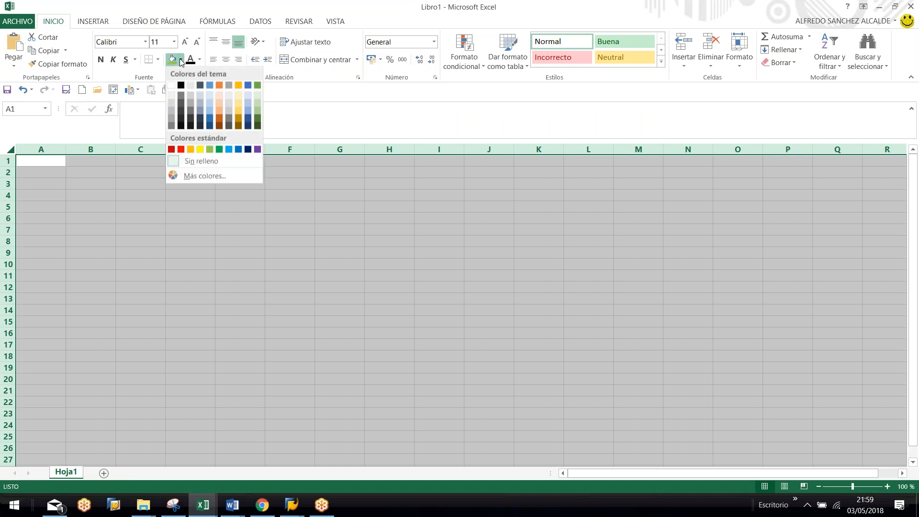
click(174, 88)
click(190, 219)
Step: Enter the heading EXTRACTO BANCARIO in cell C3
click(144, 185)
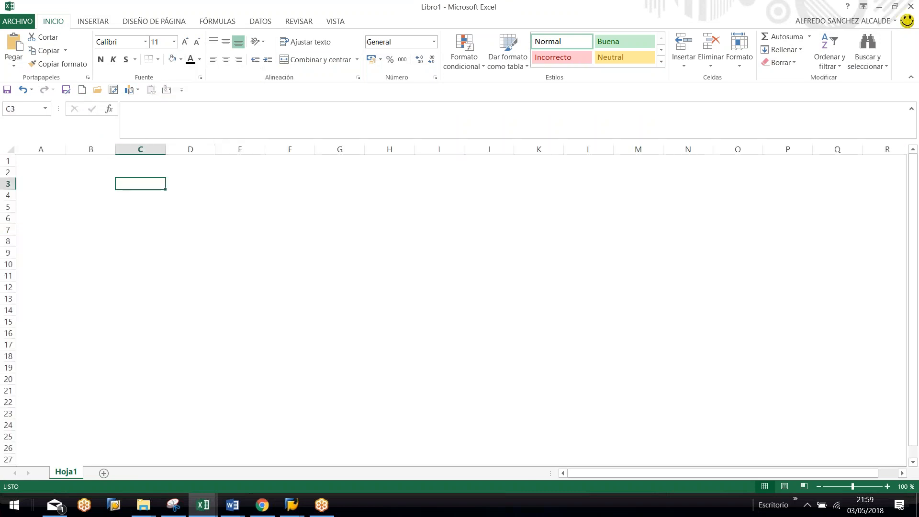
text(EXTRACTO B A)
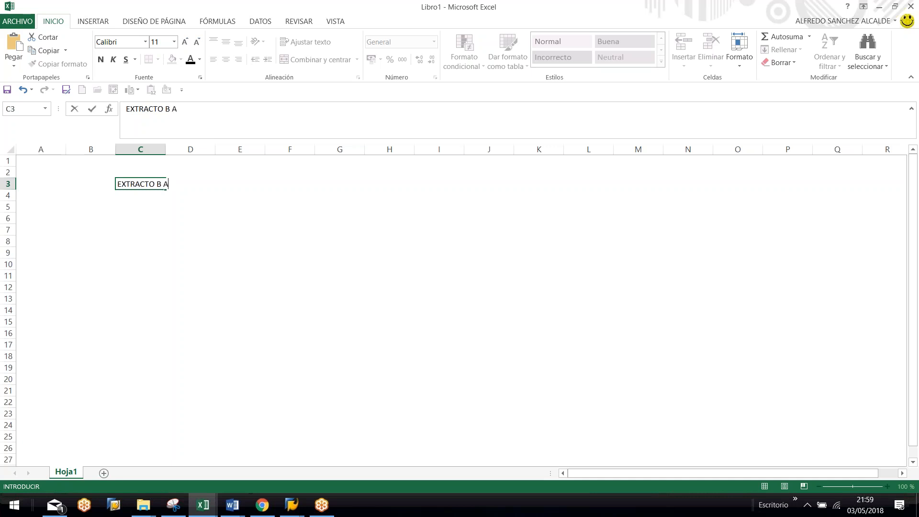
key(BackSpace)
key(BackSpace)
text(ANCARIO)
key(Return)
key(Up)
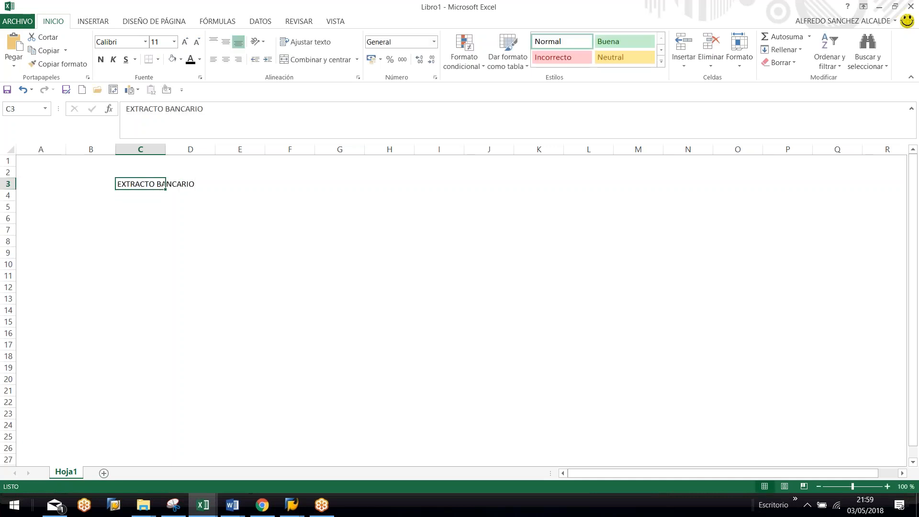
Step: Fill the heading cells C3:E3 with standard yellow
key(shift+Right)
key(shift+Right)
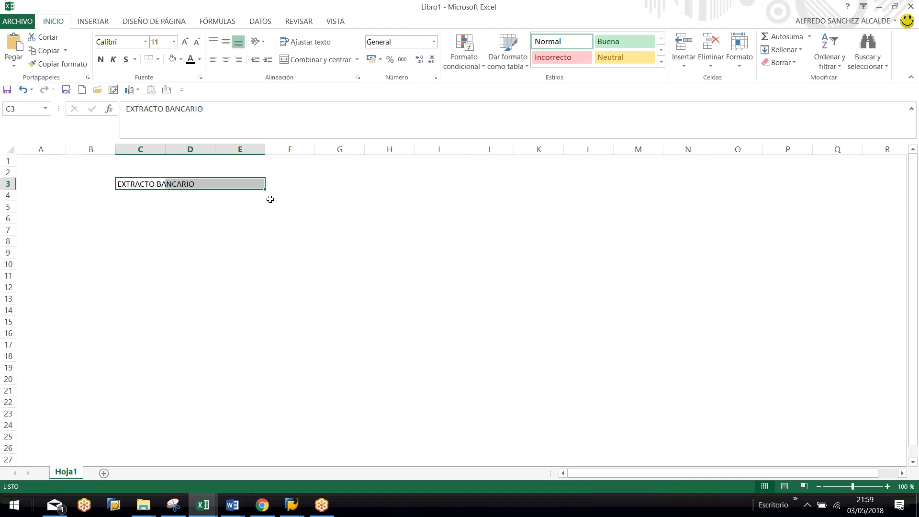
click(181, 61)
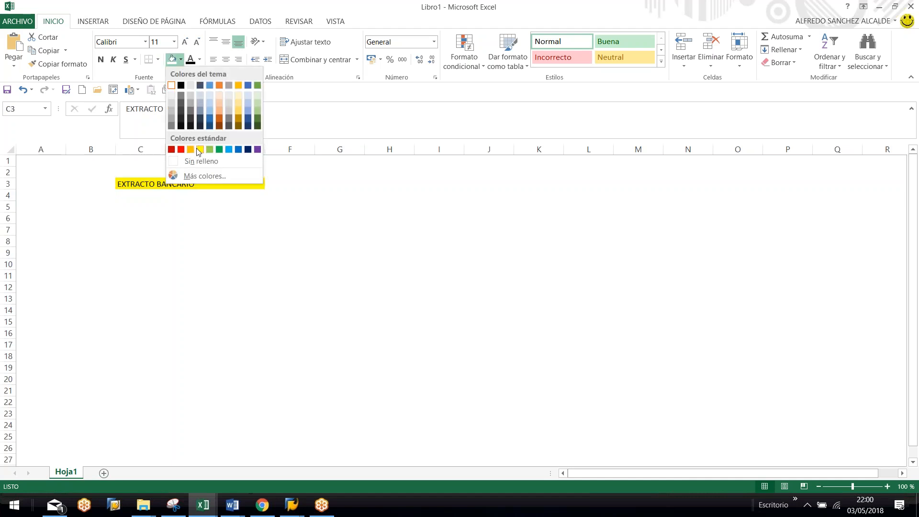
click(197, 153)
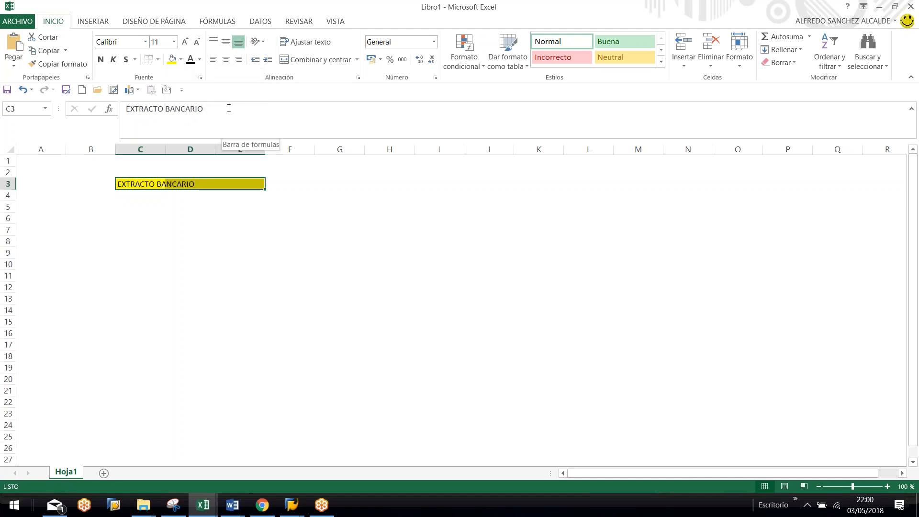
Step: Merge and centre the EXTRACTO BANCARIO heading across B3:E3
click(226, 59)
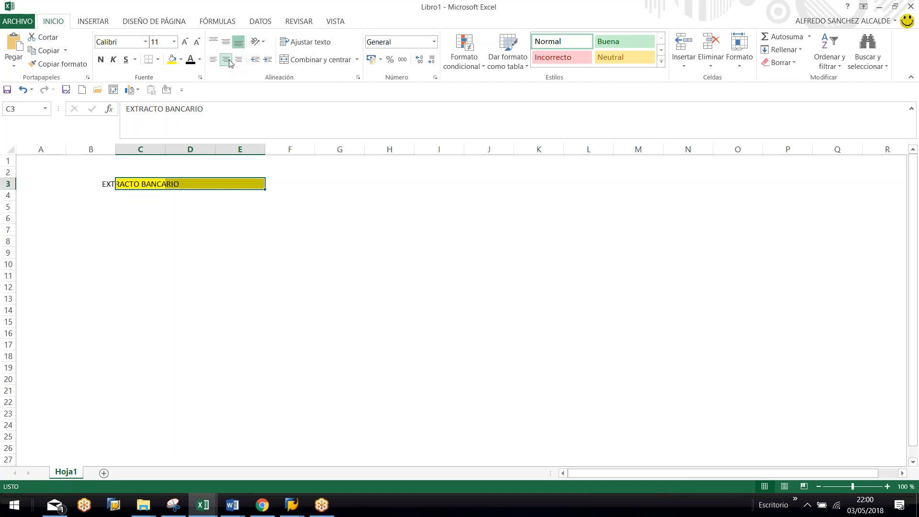
drag(106, 184, 240, 181)
click(225, 59)
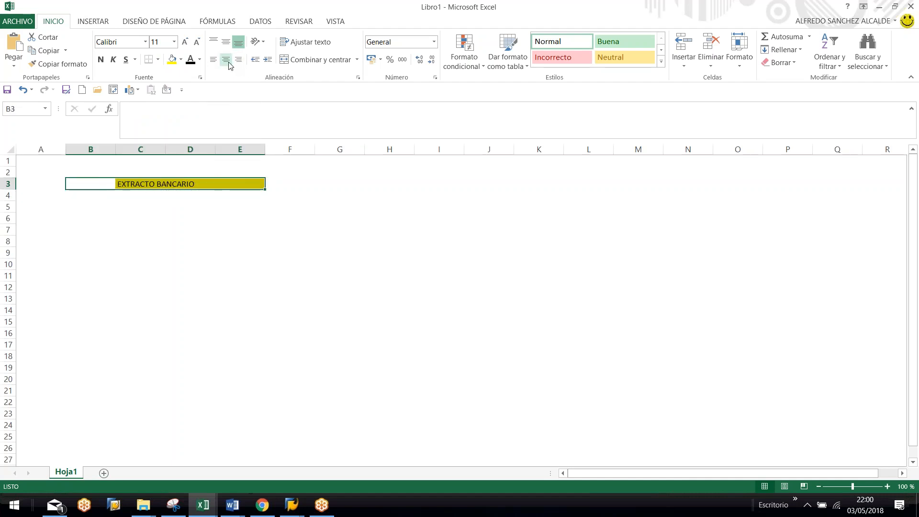
click(295, 60)
click(174, 311)
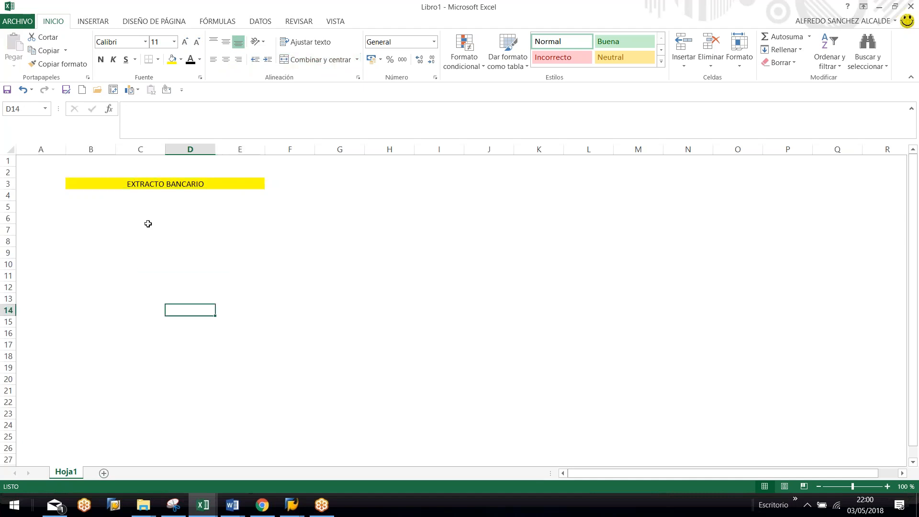
Step: Enter the label PAGO in cell C5
click(147, 219)
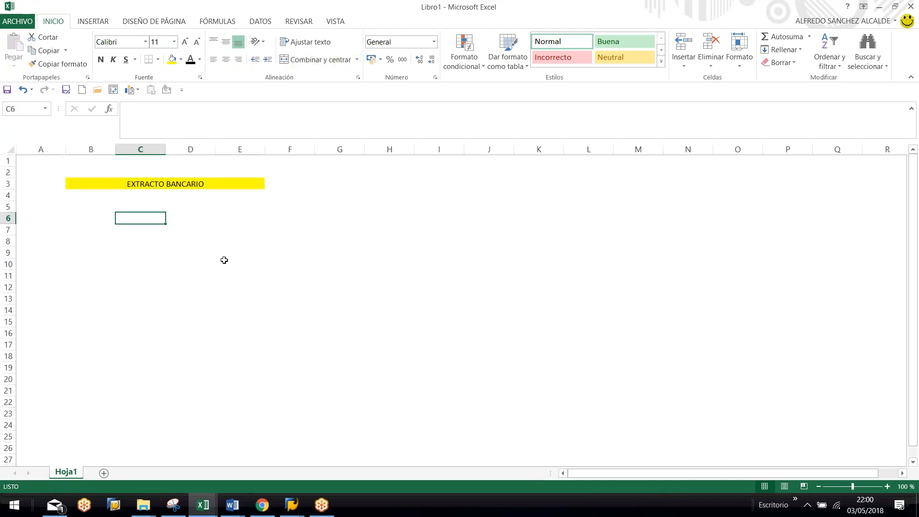
key(Up)
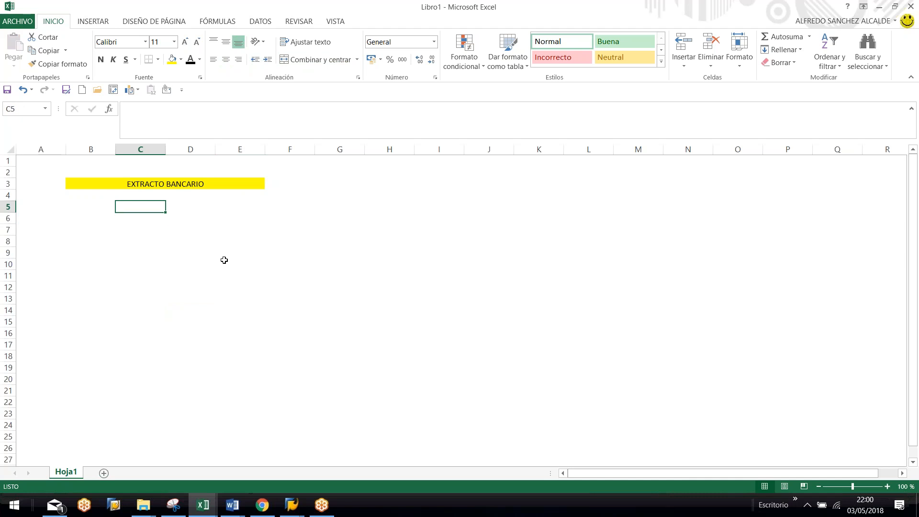
text(PAGO)
key(Return)
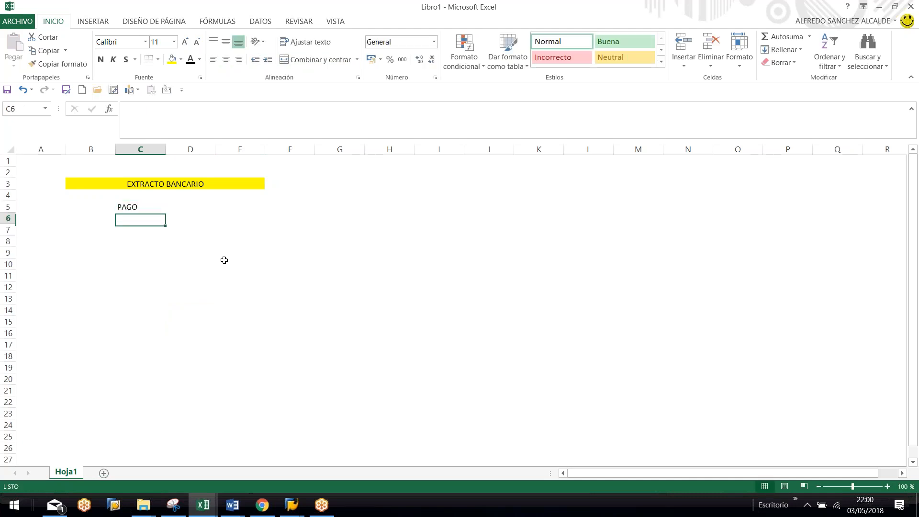
Step: Fill cells B6:E6 below the PAGO label with standard red to form a bar
key(Left)
key(shift+Right)
key(shift+Right)
key(shift+Right)
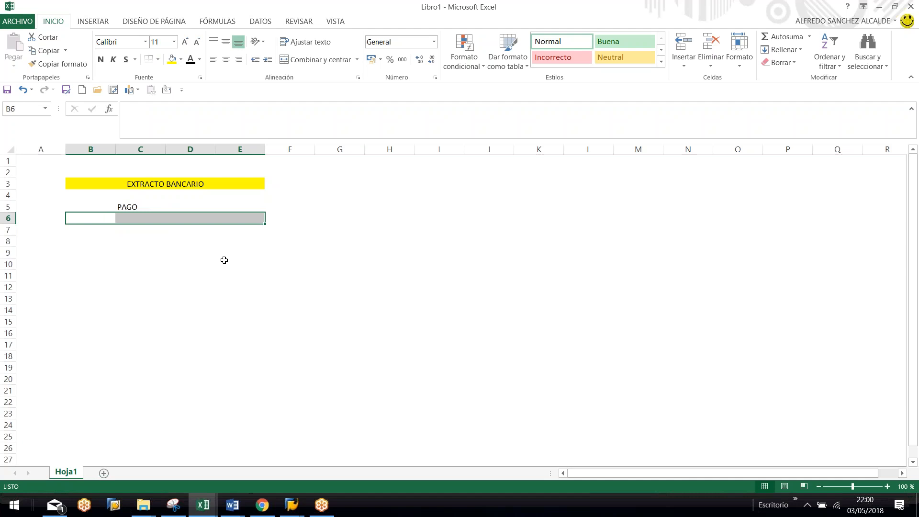
click(181, 59)
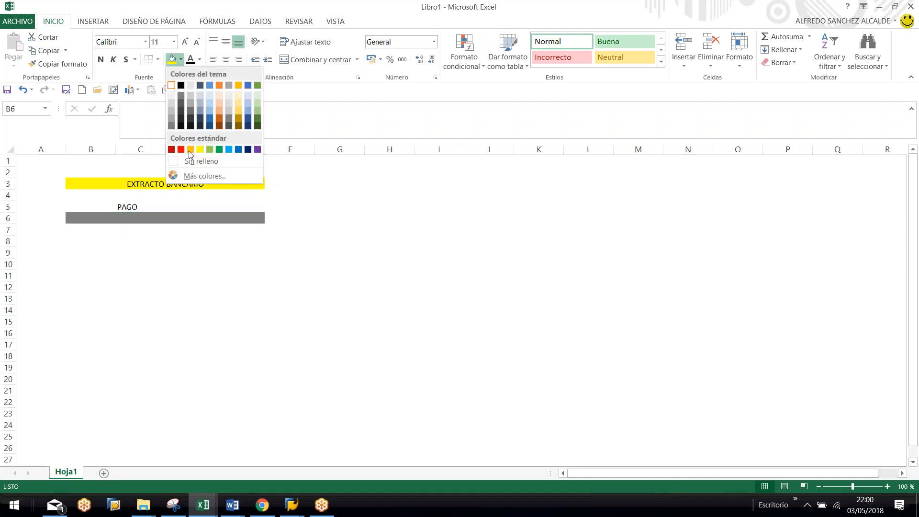
click(181, 148)
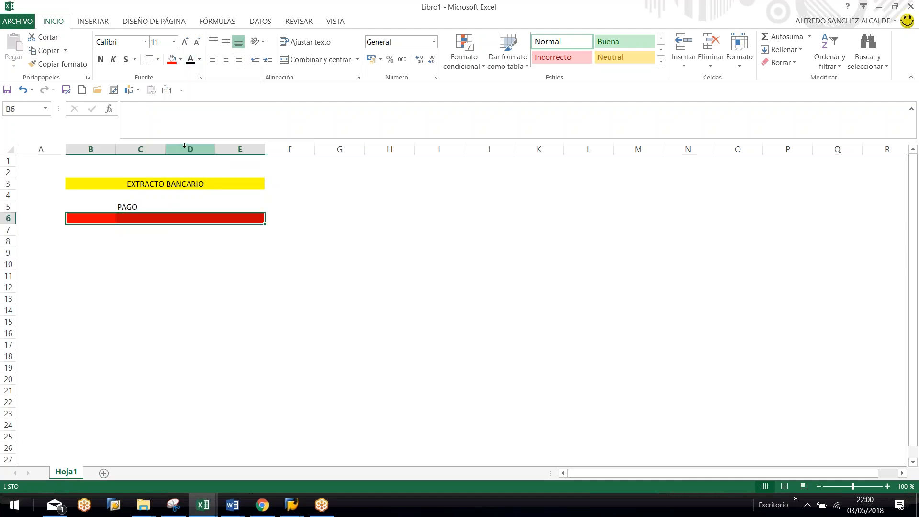
Step: Copy the red bar in B6:E6 to row 9, starting at cell B9
key(ctrl+c)
key(Down)
key(Down)
key(Down)
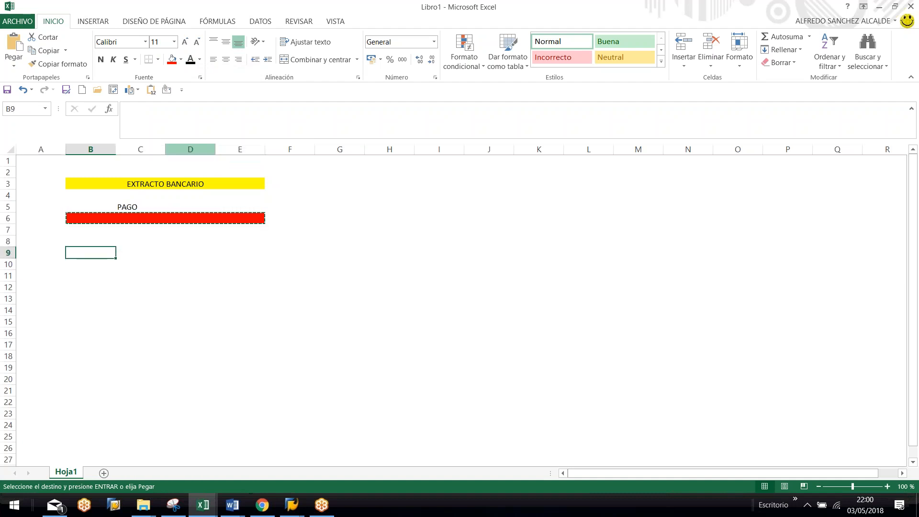
key(ctrl+v)
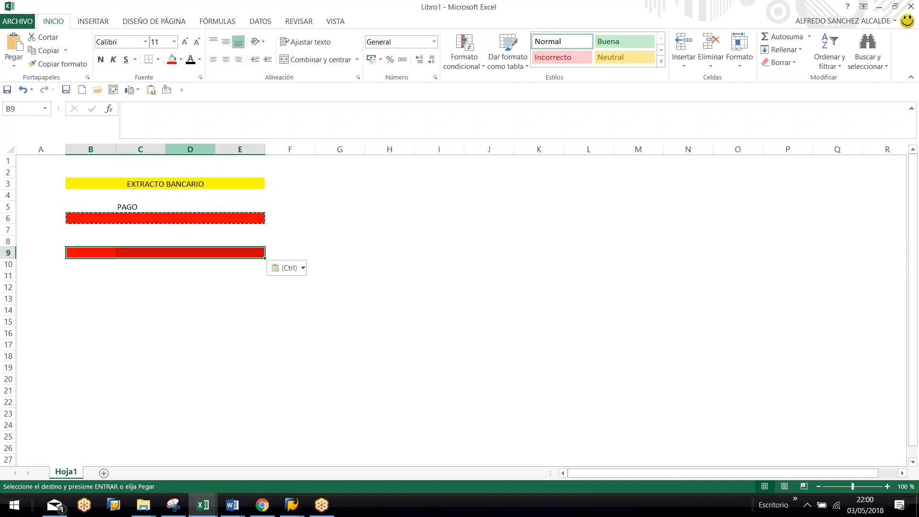
key(Escape)
Step: Enter the label CTAS BANC.DEFINITIVAS in cell G2
key(Up)
key(Up)
key(Up)
key(Up)
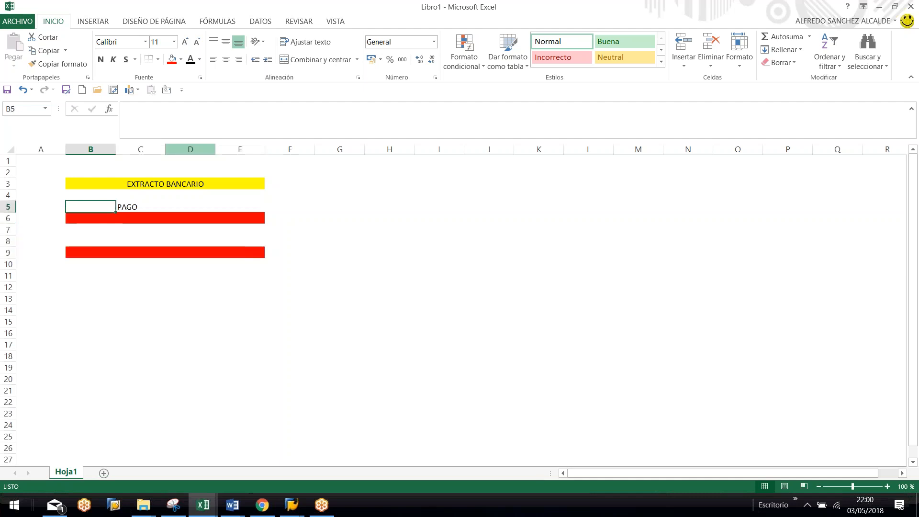
key(Down)
key(Down)
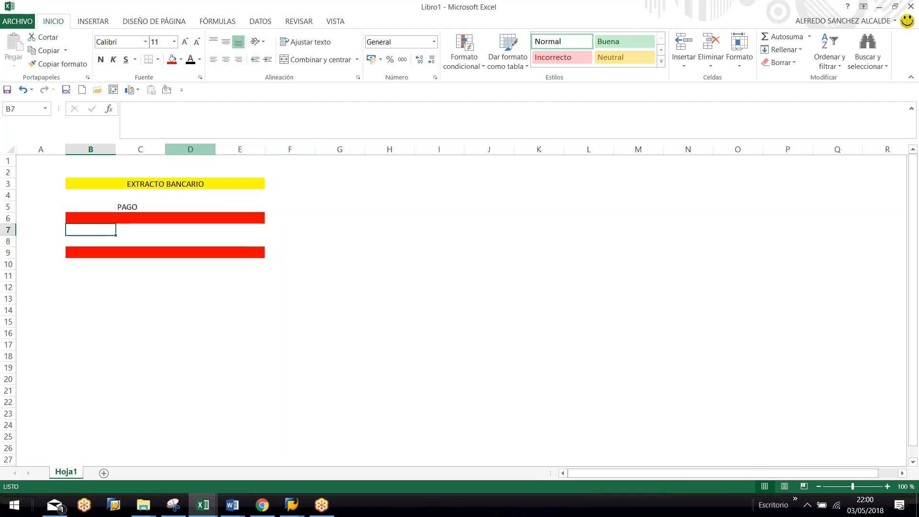
key(Right)
key(Right)
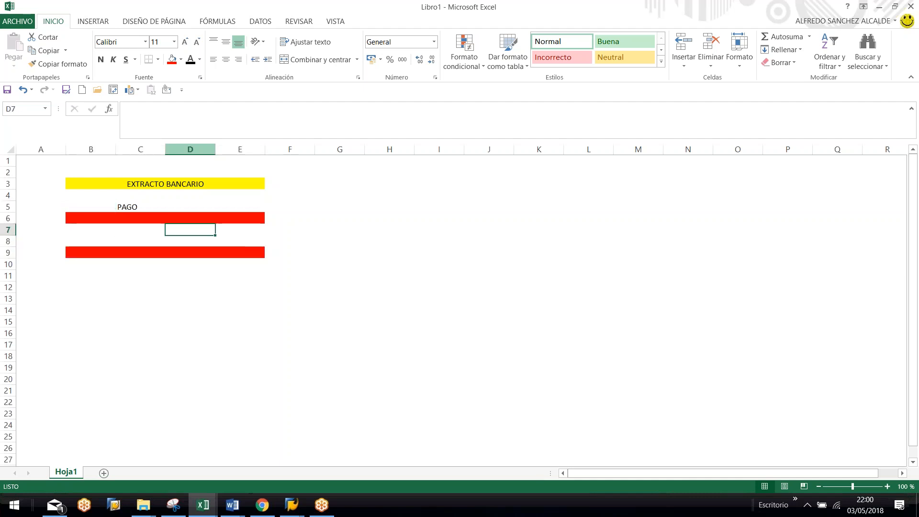
key(Right)
key(Right)
key(Up)
key(Up)
key(Right)
key(Up)
key(Up)
key(Up)
text(C)
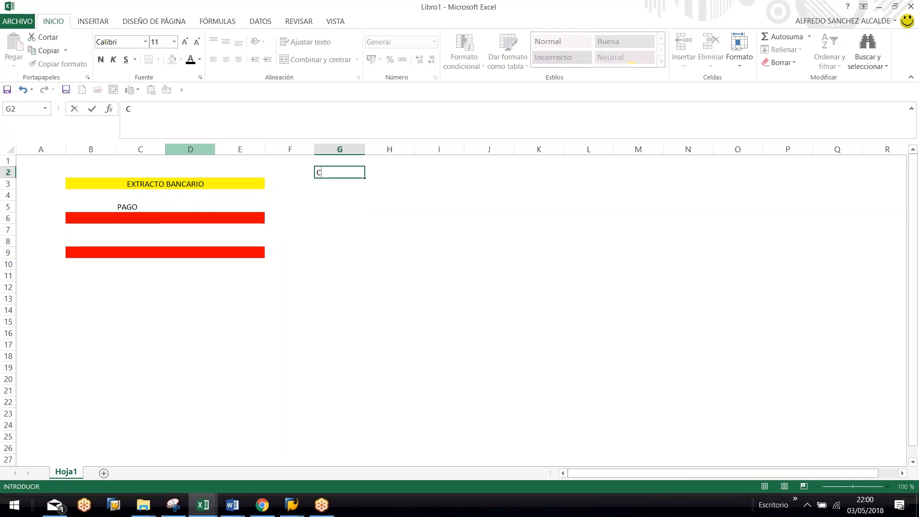
text(TAS BANC.DE)
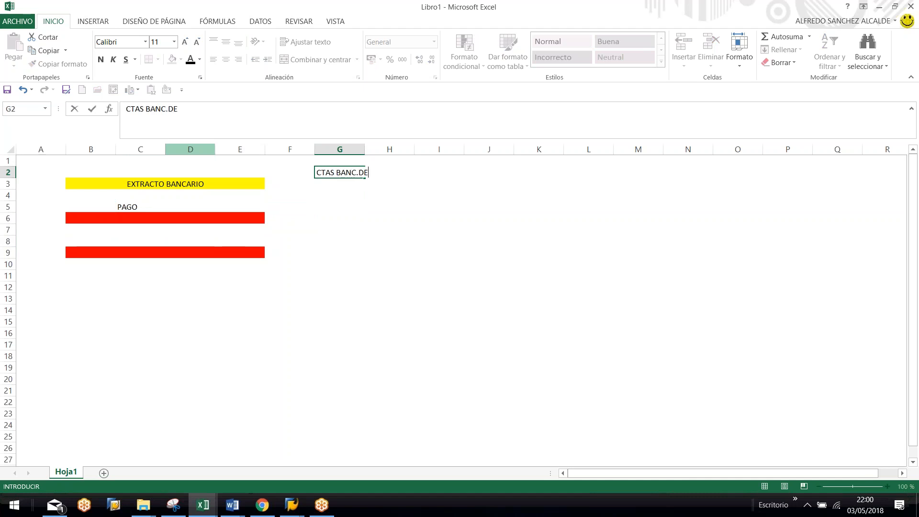
text(FINITIVAS)
key(Return)
Step: Enter the label CTAS BANC.TRANSITORIA in cell G3
text(CA)
key(BackSpace)
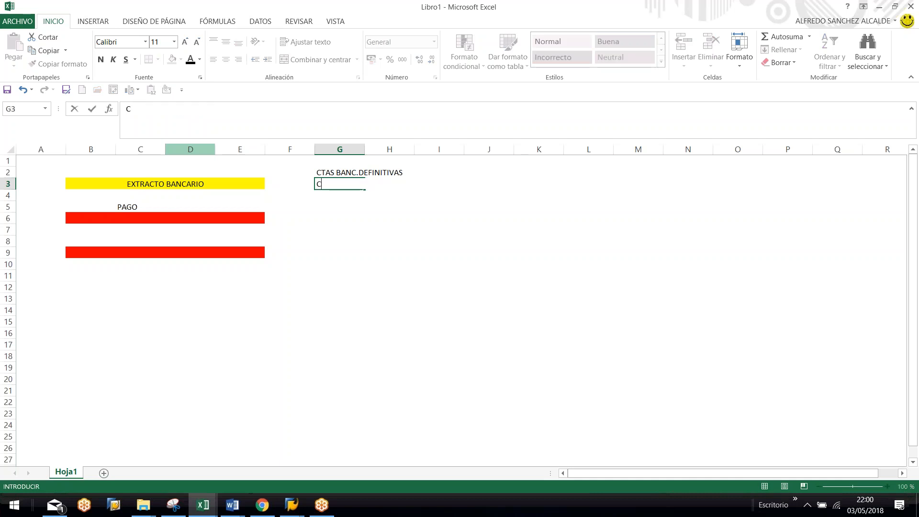
text(TAS BANC.TRANSITORIA)
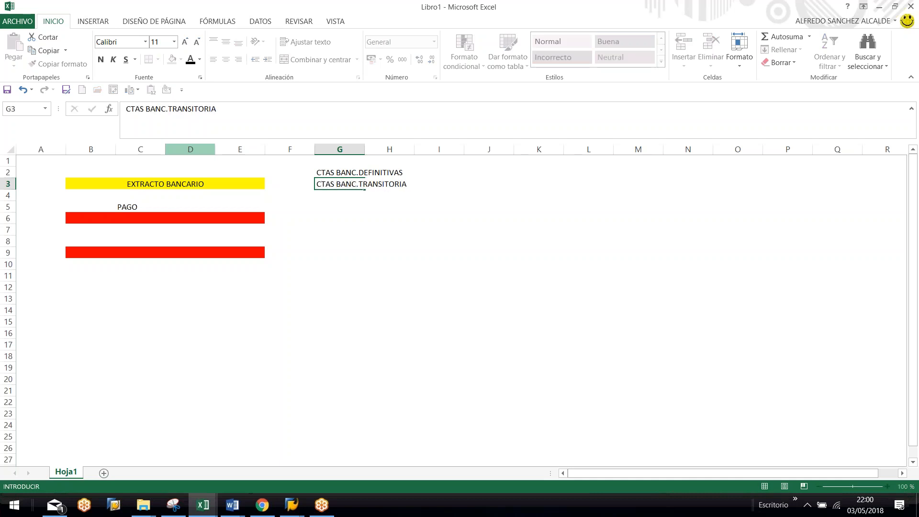
key(Return)
key(Up)
key(Up)
key(shift+Right)
key(shift+Right)
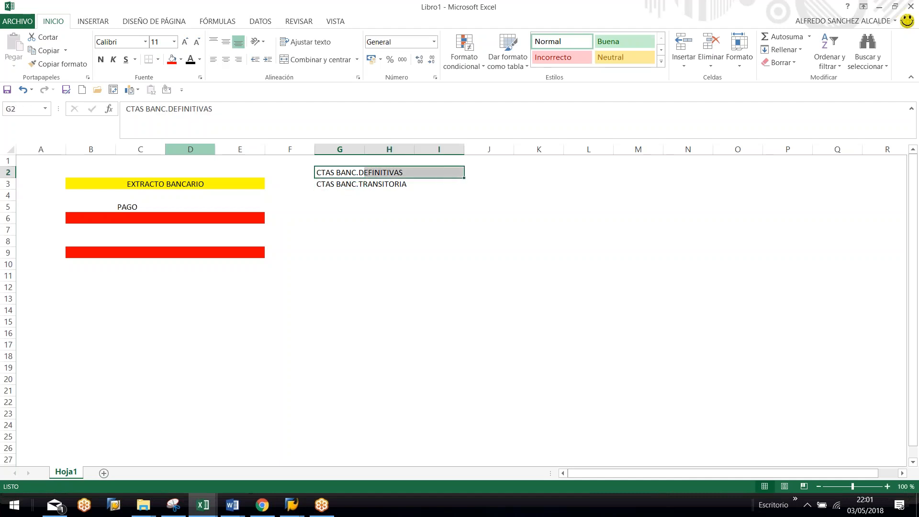
key(Down)
key(Up)
key(Right)
key(Right)
key(Left)
Step: Enter BANCO DEF. in cell E7, between the two red bars
key(Down)
key(Down)
key(Left)
key(Left)
key(Down)
key(Down)
key(Down)
key(Left)
key(Down)
key(Up)
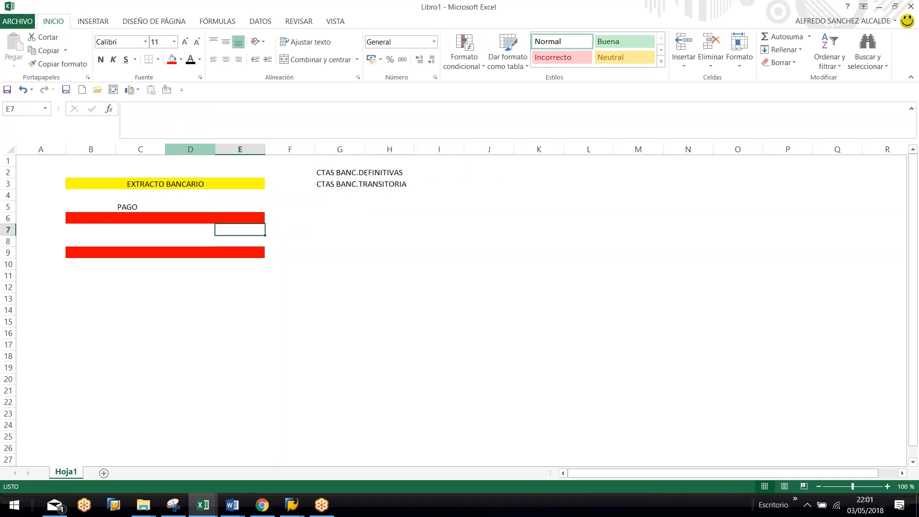
key(Down)
key(Left)
key(Up)
key(Right)
text(BANCO DEF.)
key(ctrl+Return)
Step: Enter A in cell C7 and TRANSITORIA in cell B7 to complete the entry against BANCO DEF
key(Left)
key(Up)
key(Right)
key(Down)
key(Left)
key(Left)
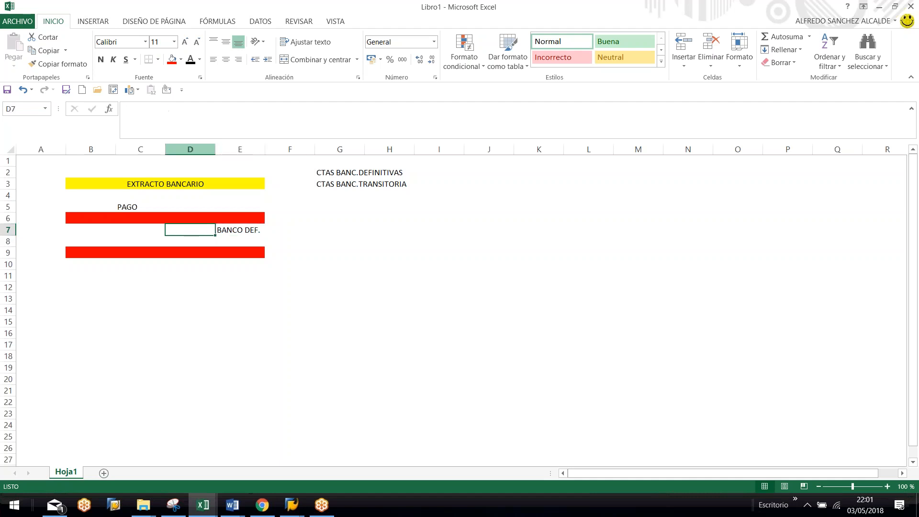
text(A)
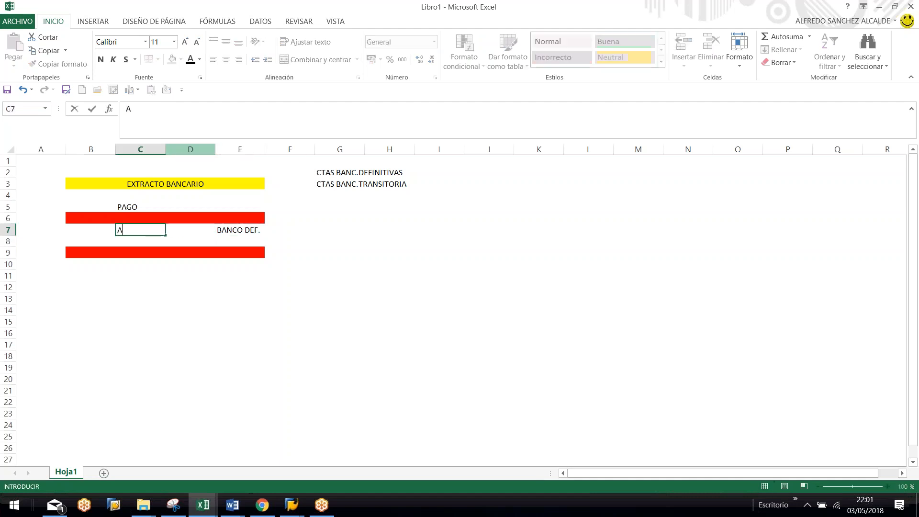
key(Left)
text(5)
key(BackSpace)
text(TRANSITORIA)
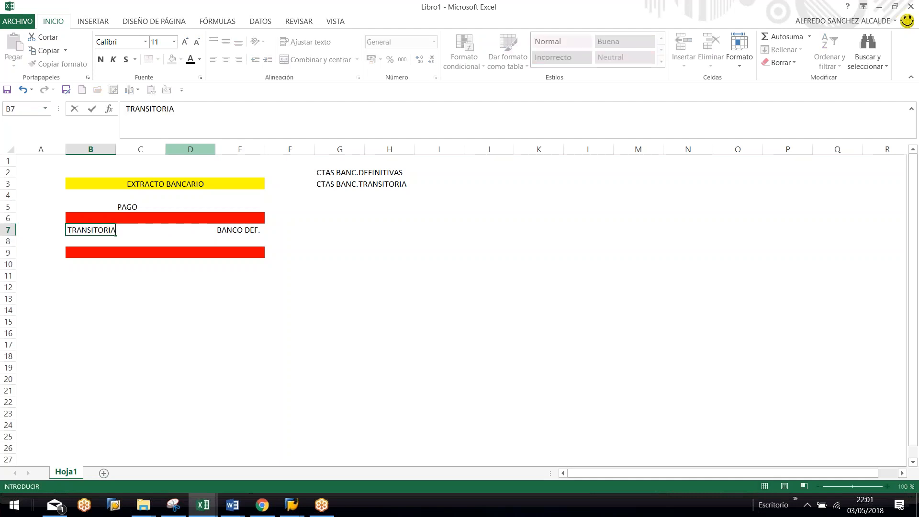
key(Return)
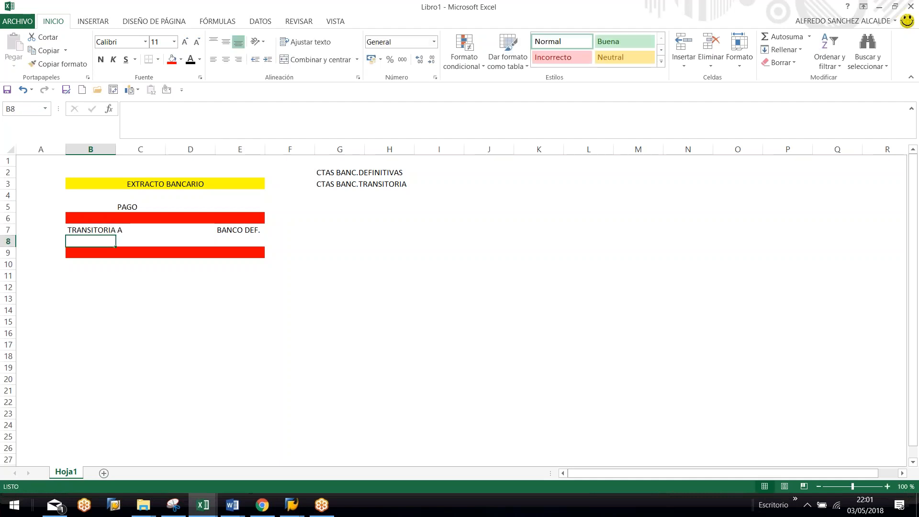
Step: Widen column B to leave more room for the TRANSITORIA label in B7
double_click(115, 149)
drag(117, 148, 142, 148)
click(90, 229)
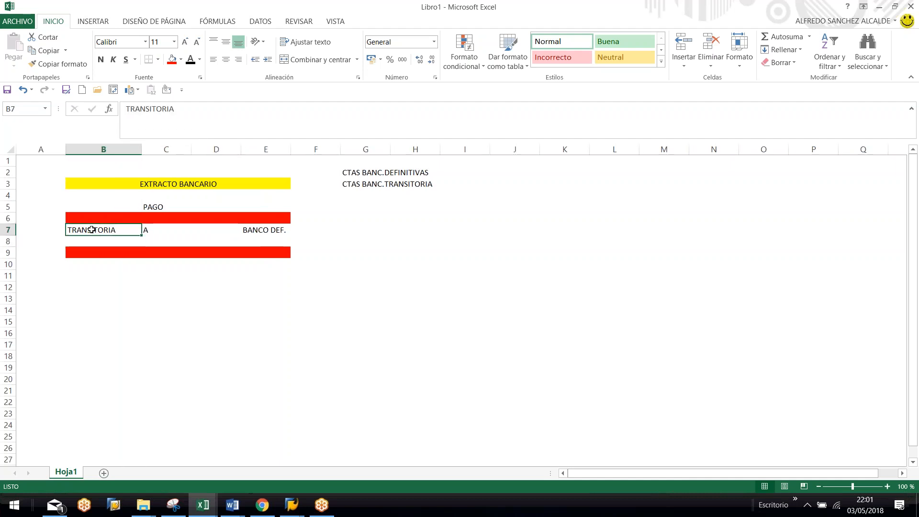
Step: Highlight BANCO DEF. in E7 and the whole payment block A4:E10
click(236, 305)
click(266, 231)
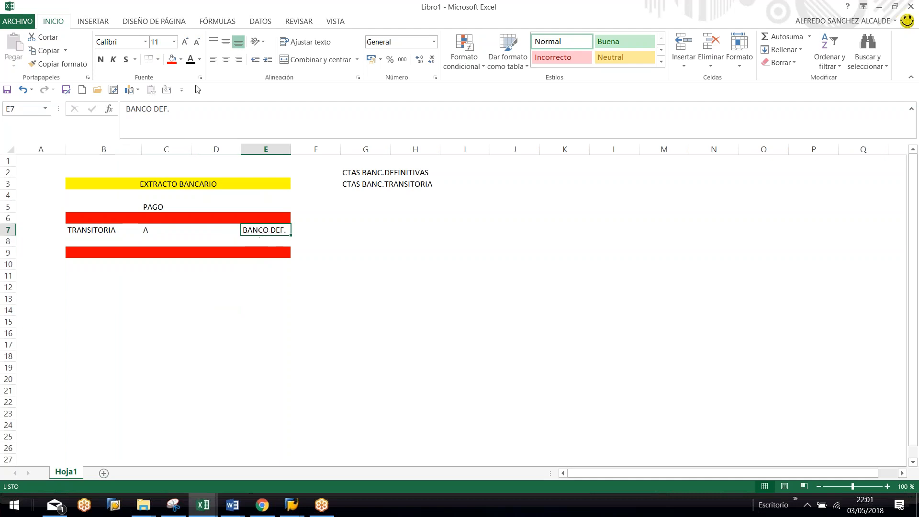
click(234, 301)
drag(53, 194, 262, 262)
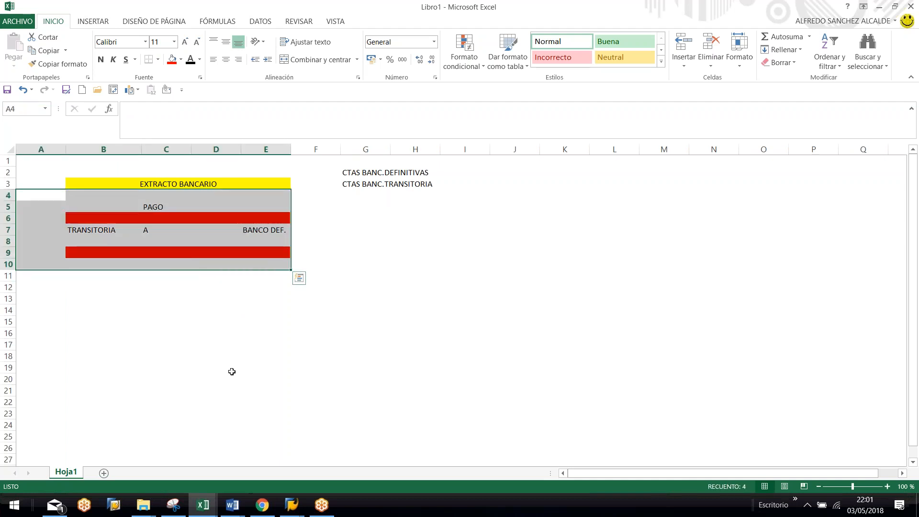
Step: Enter the heading PAGO CONTABLE in C13 and the entry PROVEEDOR, A, TRANSITORIA across B14:D14
click(166, 299)
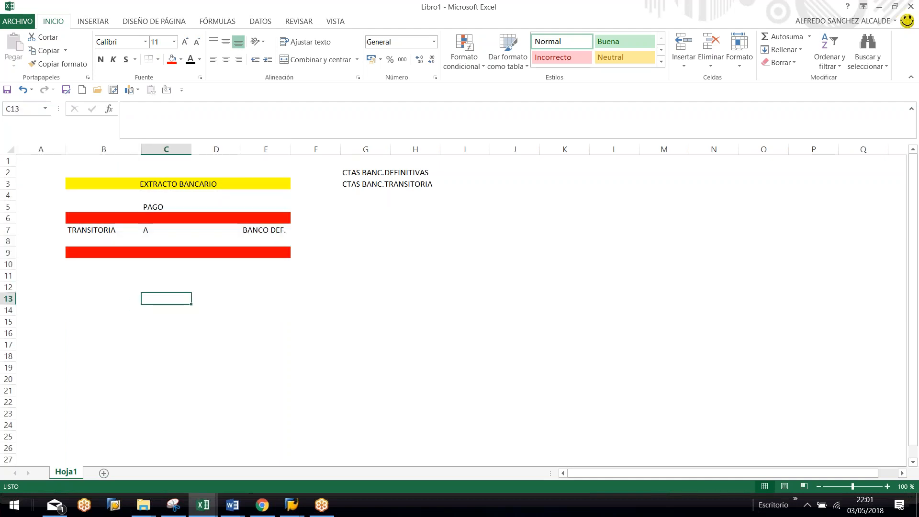
text(PAGO CONTABLE)
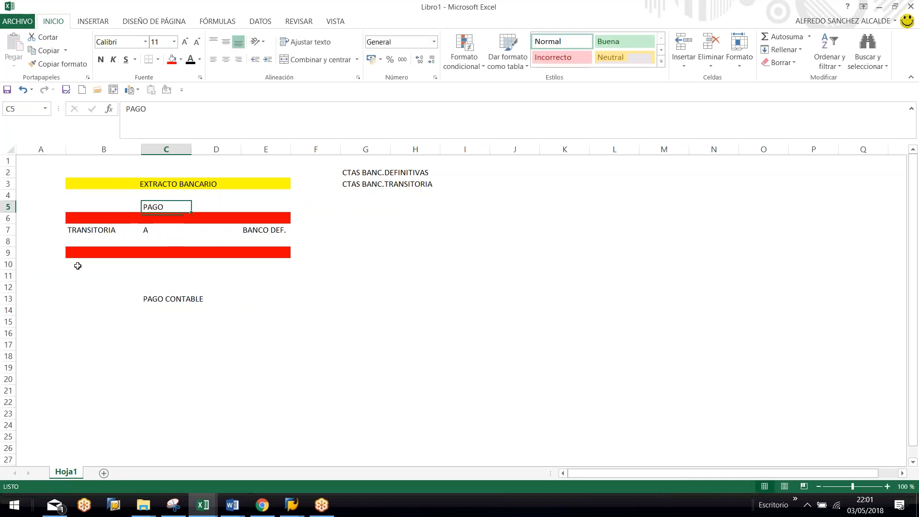
click(101, 311)
text(PROVEEDOR)
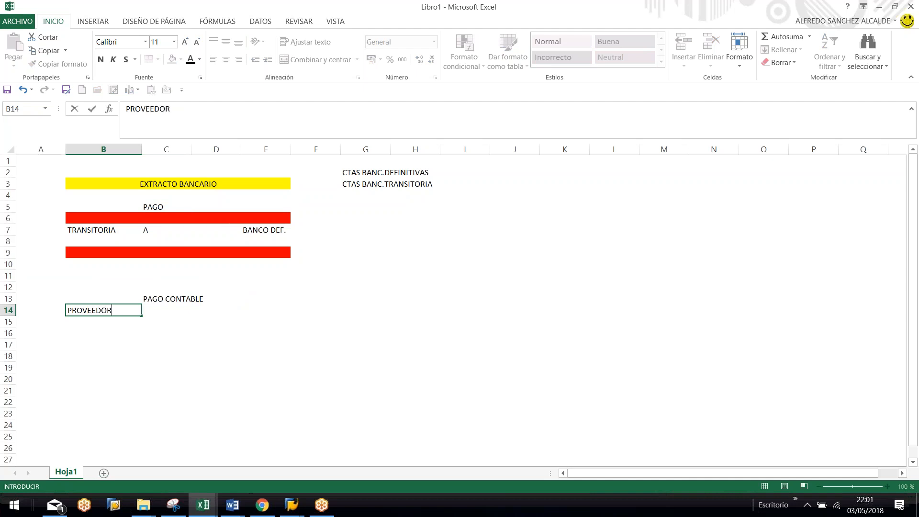
key(Tab)
text(A)
key(Tab)
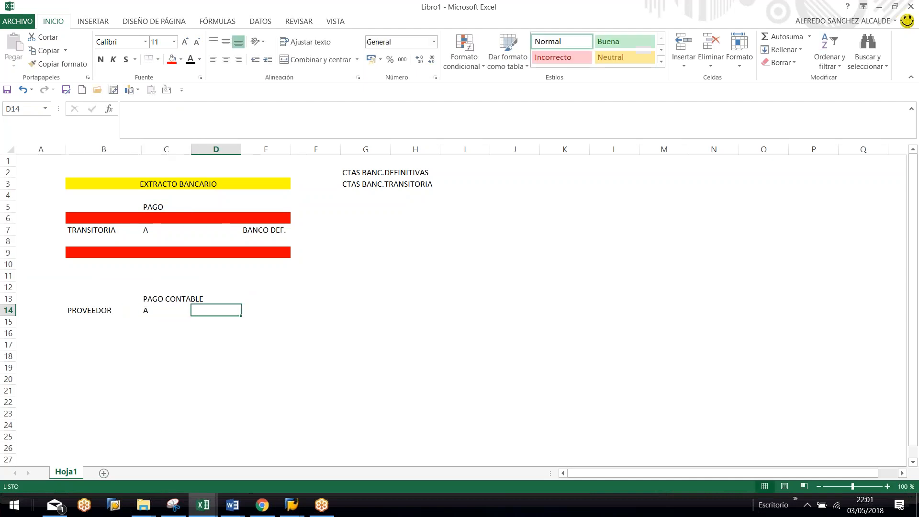
text(TRANSITOI)
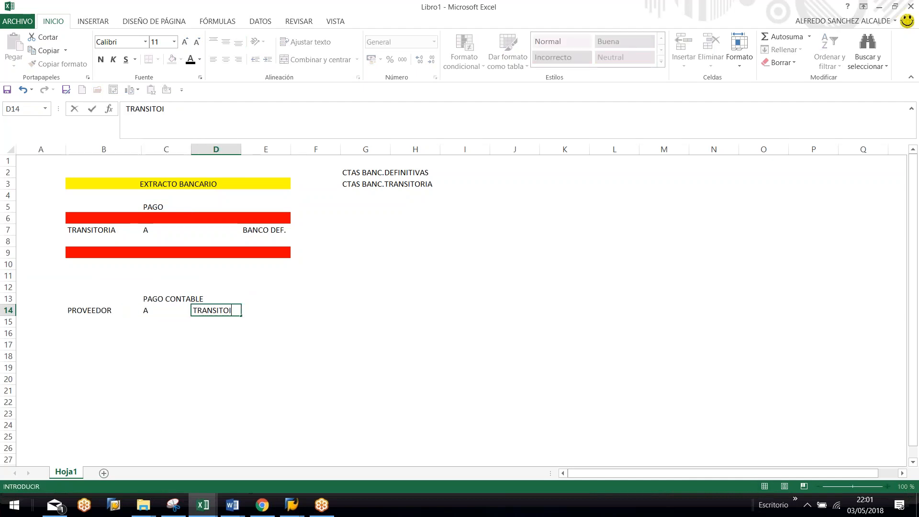
key(BackSpace)
text(RIA)
key(Return)
Step: Compare the PROVEEDOR to TRANSITORIA entry in row 14 with the TRANSITORIA to BANCO DEF. entry in row 7
key(Up)
key(shift+Right)
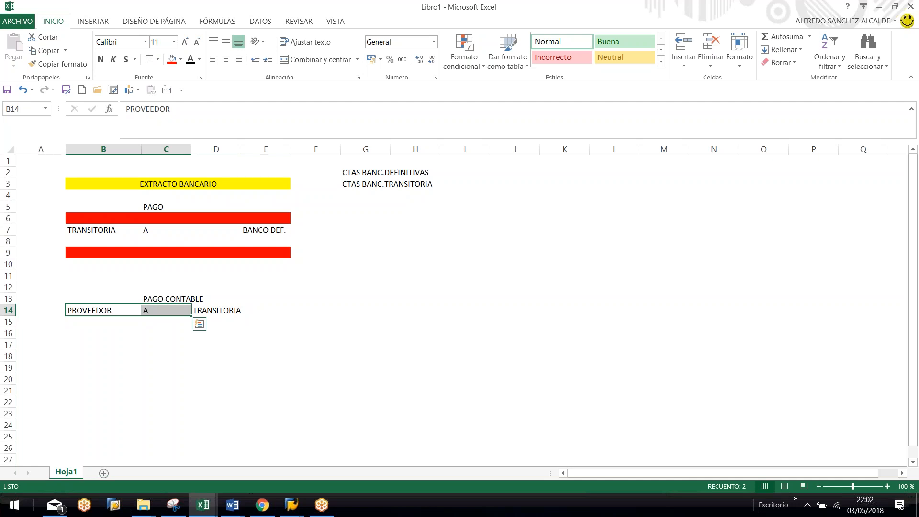
key(Tab)
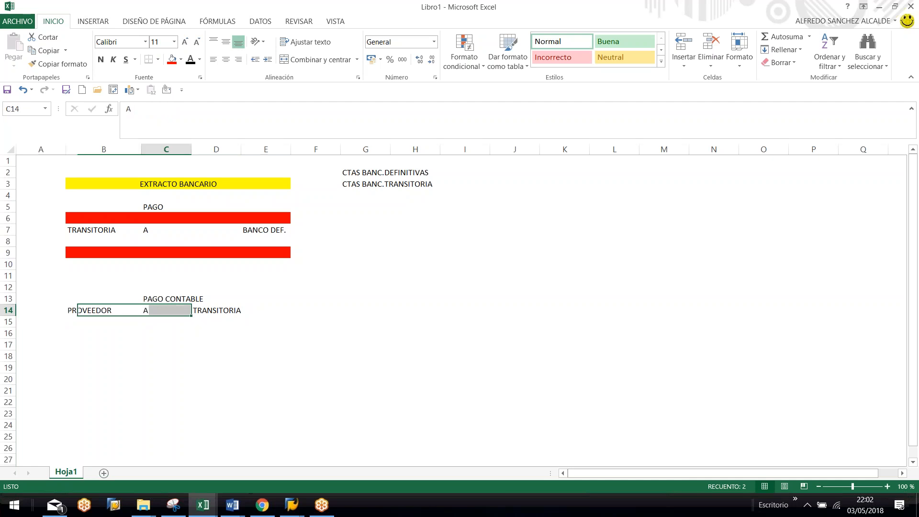
key(Right)
click(258, 232)
key(Up)
drag(243, 196, 273, 316)
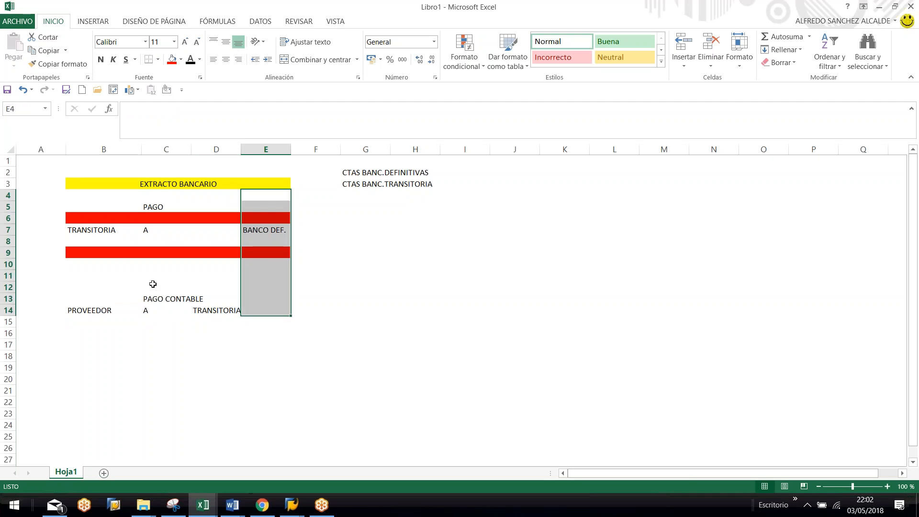
drag(103, 230, 223, 314)
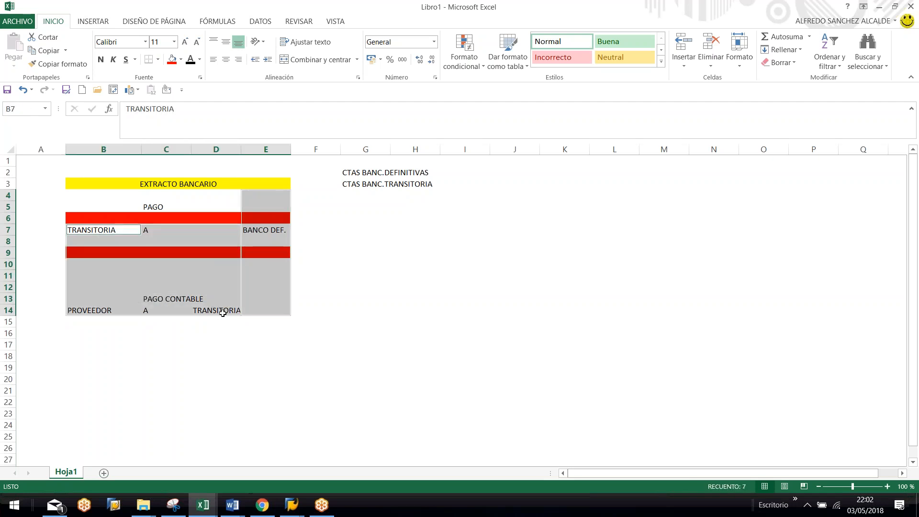
click(222, 313)
click(97, 232)
click(250, 312)
click(105, 230)
click(254, 230)
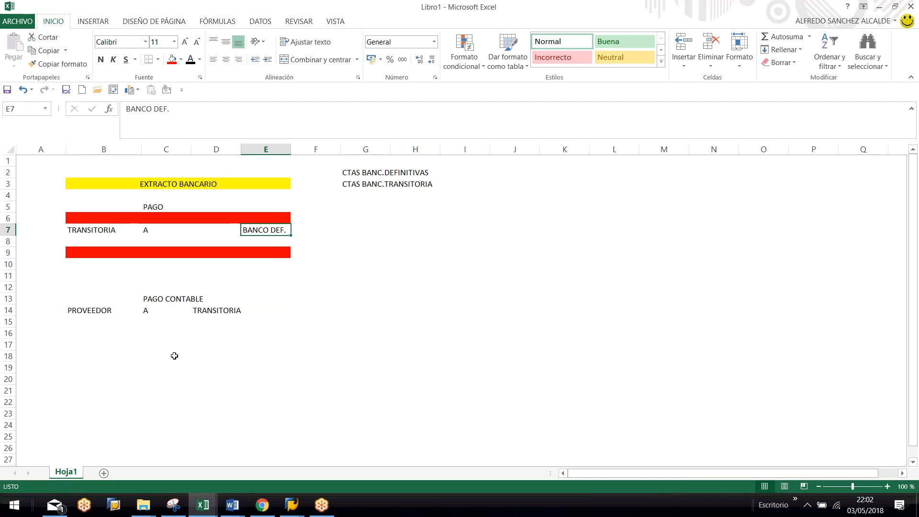
Step: Highlight column E and the statement entry B5:E8, and select both TRANSITORIA cells, B7 and D14, together
click(253, 149)
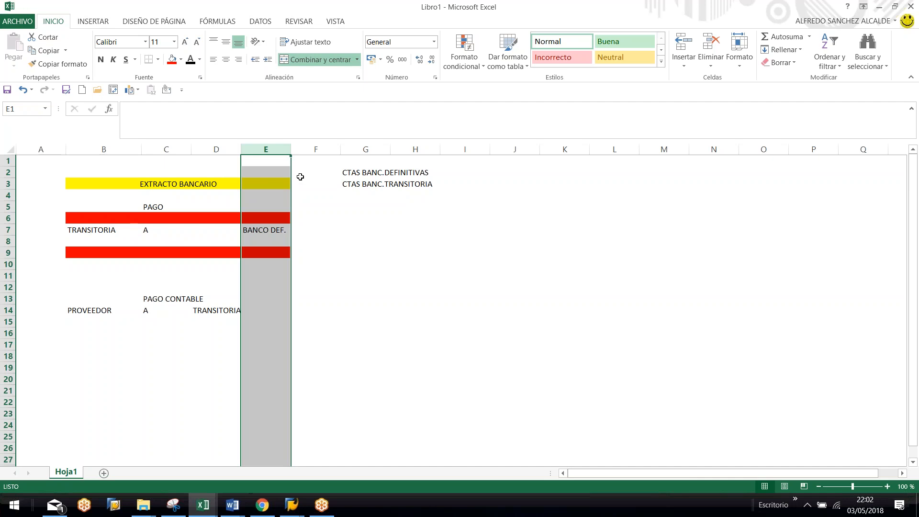
click(300, 254)
drag(83, 209, 268, 241)
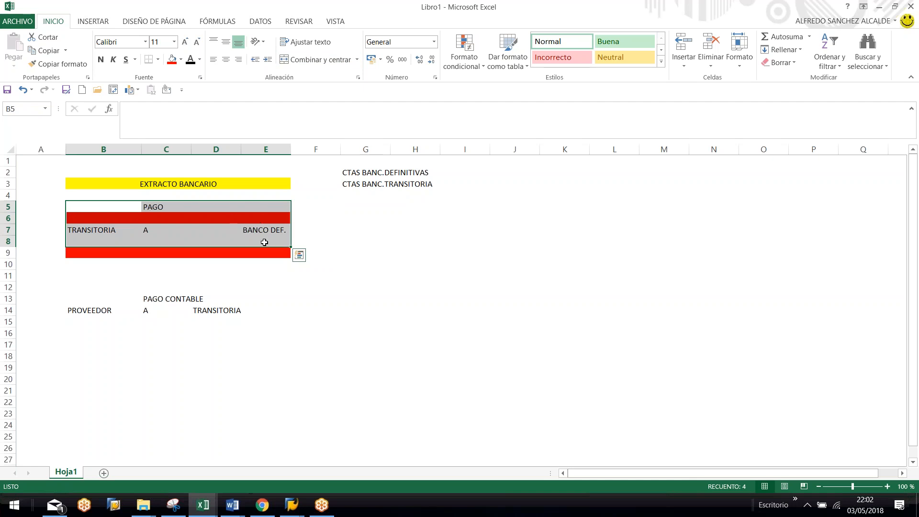
click(214, 242)
click(106, 230)
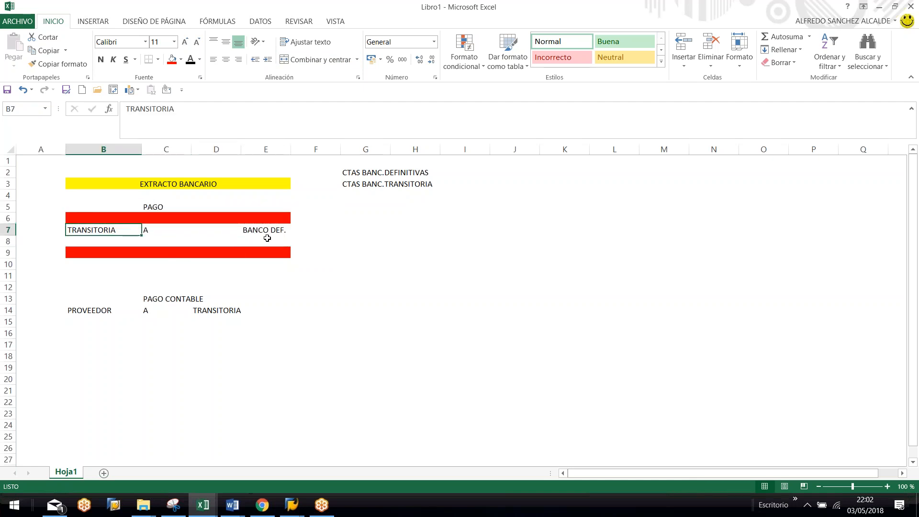
click(266, 239)
click(109, 230)
click(264, 231)
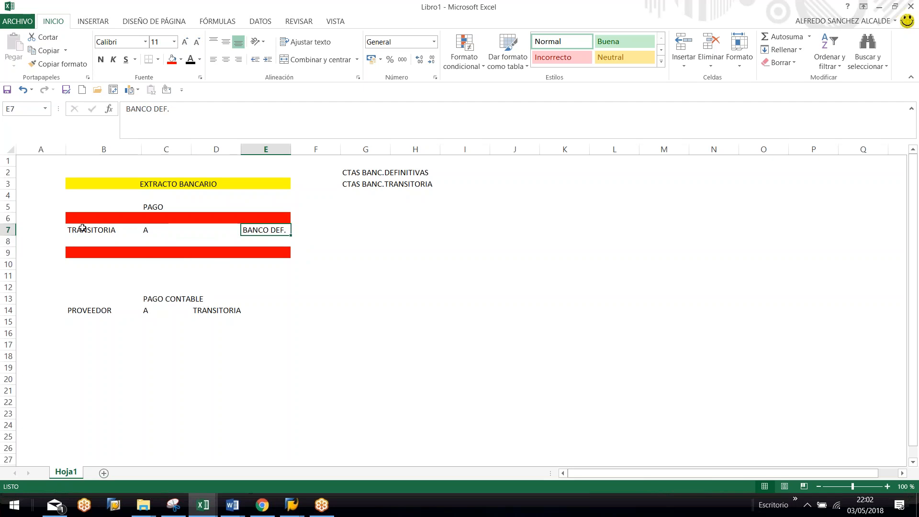
click(109, 231)
ctrl+click(219, 312)
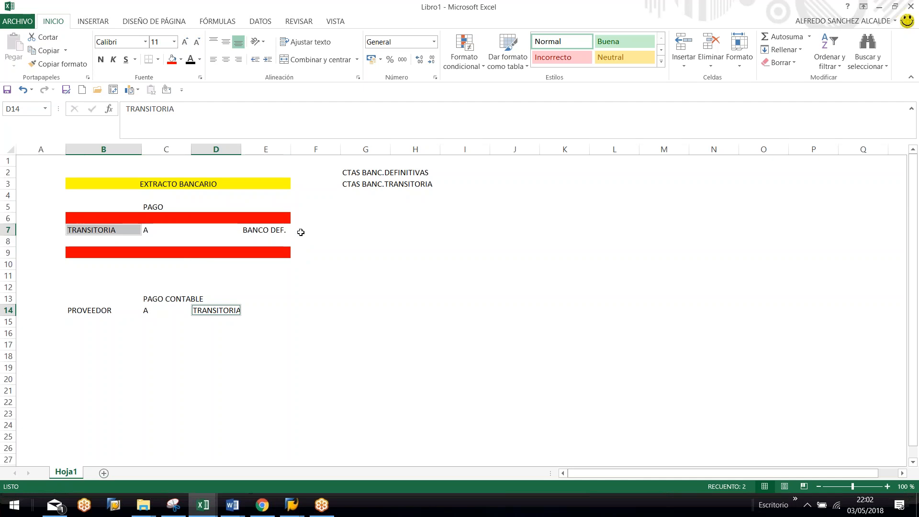
Step: Bring up the ESQUEMA QUERY workbook
click(329, 312)
click(329, 331)
click(217, 253)
click(203, 505)
click(248, 461)
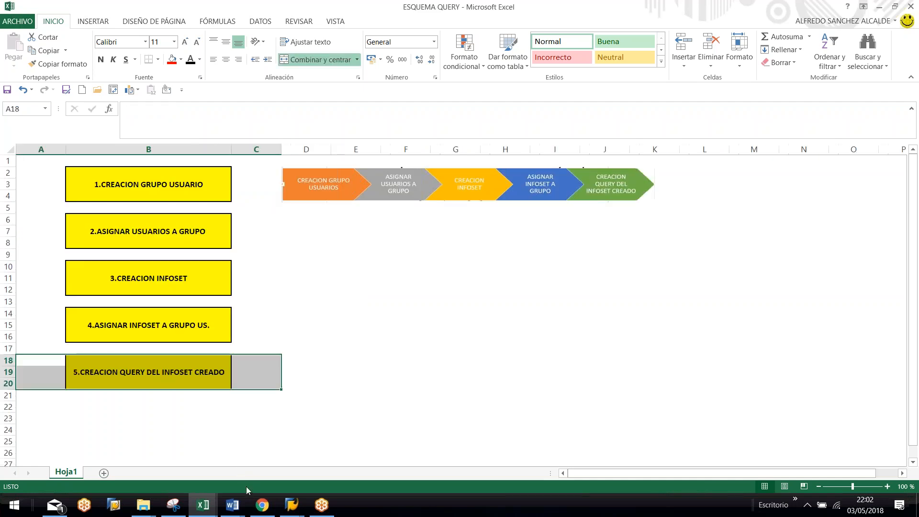
Step: Switch to the course page in Chrome and review the contents from Tema 13 through Unidad 17
click(270, 509)
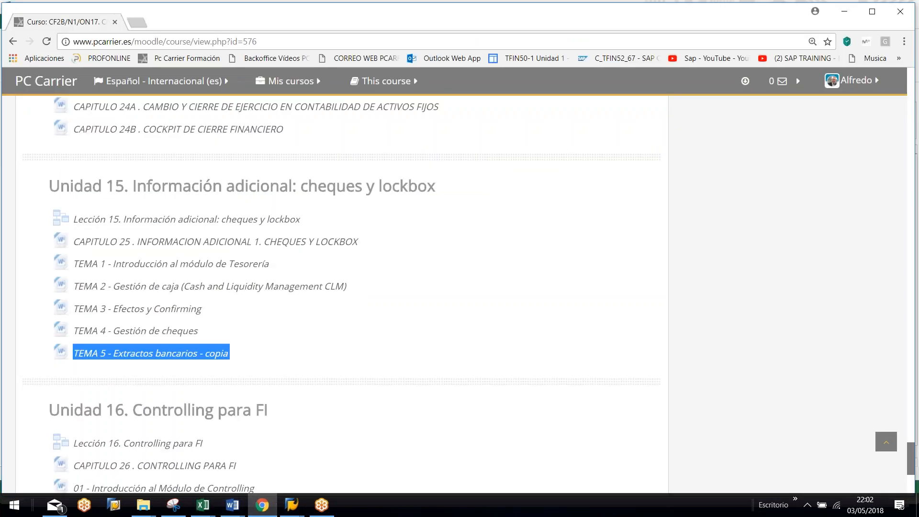
scroll(322, 366, down, 4)
scroll(219, 359, down, 2)
scroll(191, 324, up, 1)
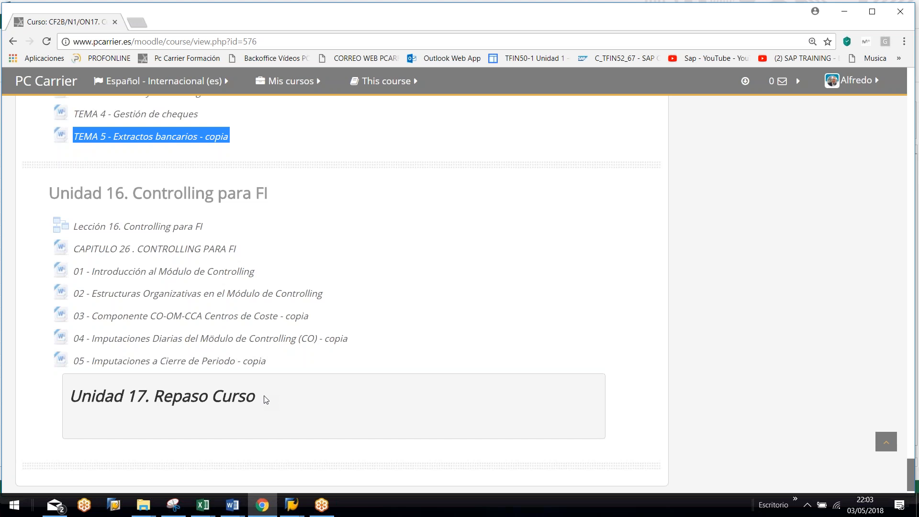
scroll(265, 400, up, 10)
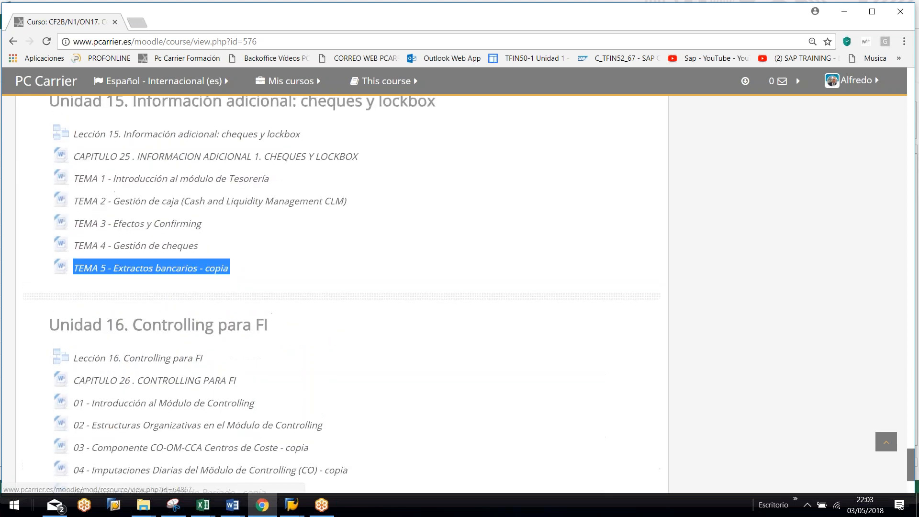
scroll(245, 359, up, 4)
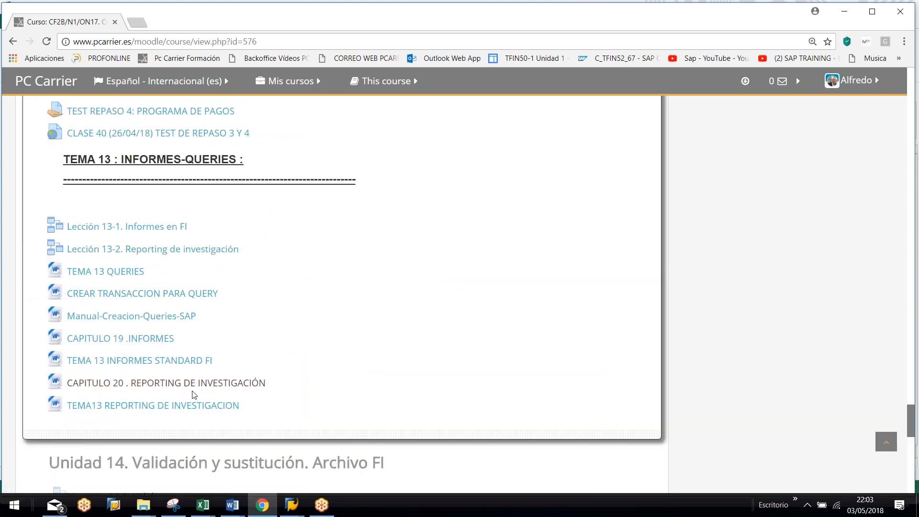
scroll(191, 383, up, 3)
scroll(191, 383, down, 9)
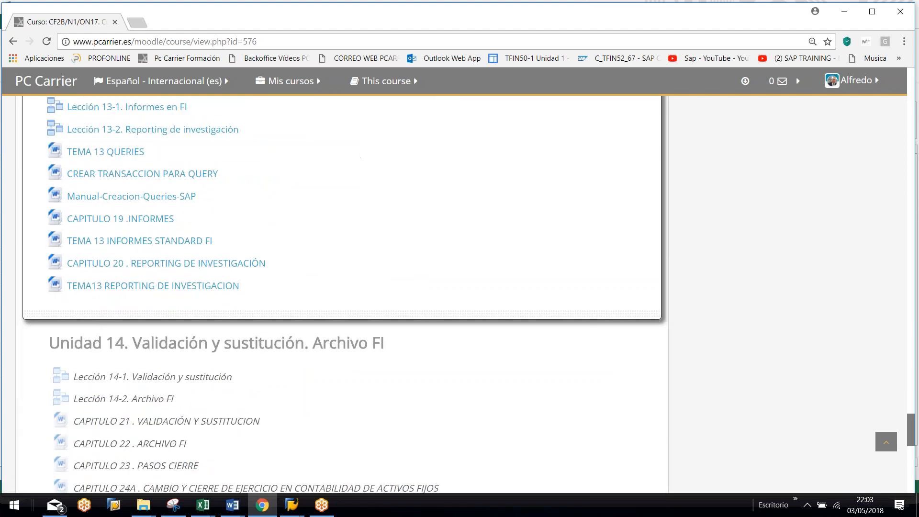
scroll(335, 335, down, 2)
scroll(400, 366, up, 9)
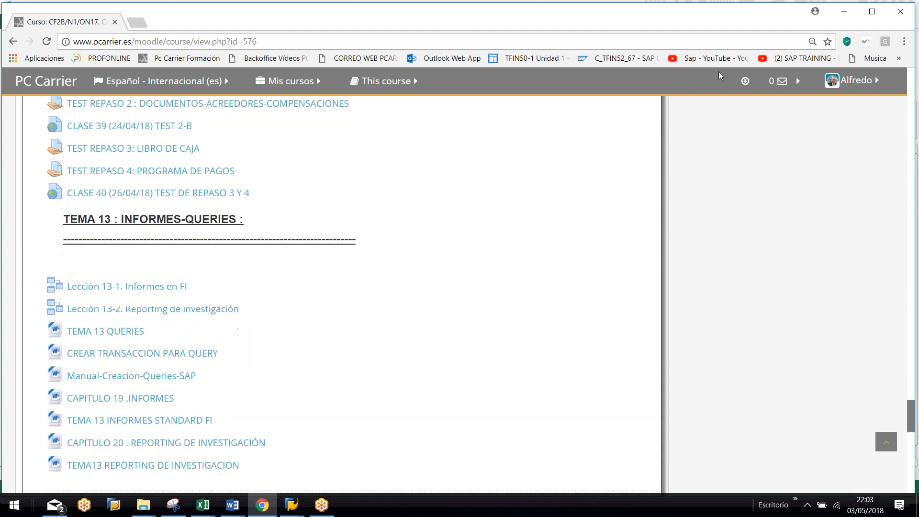
click(755, 18)
click(699, 228)
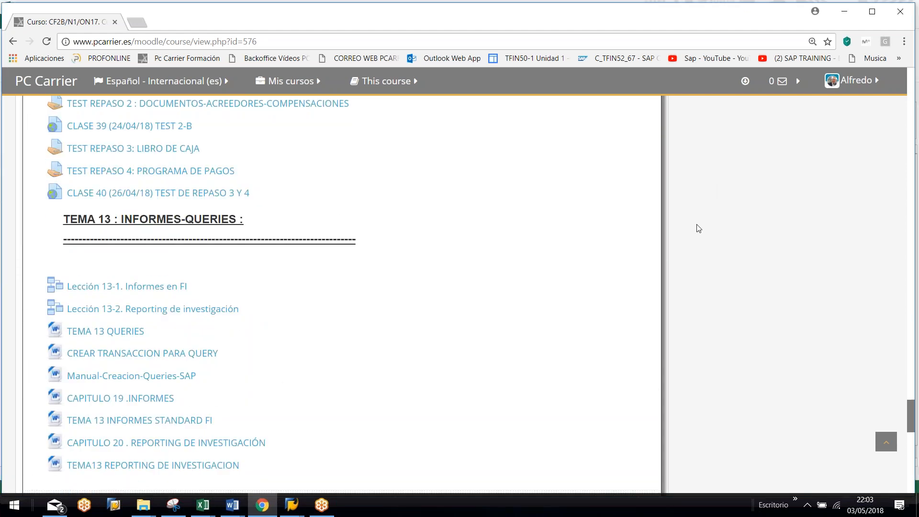